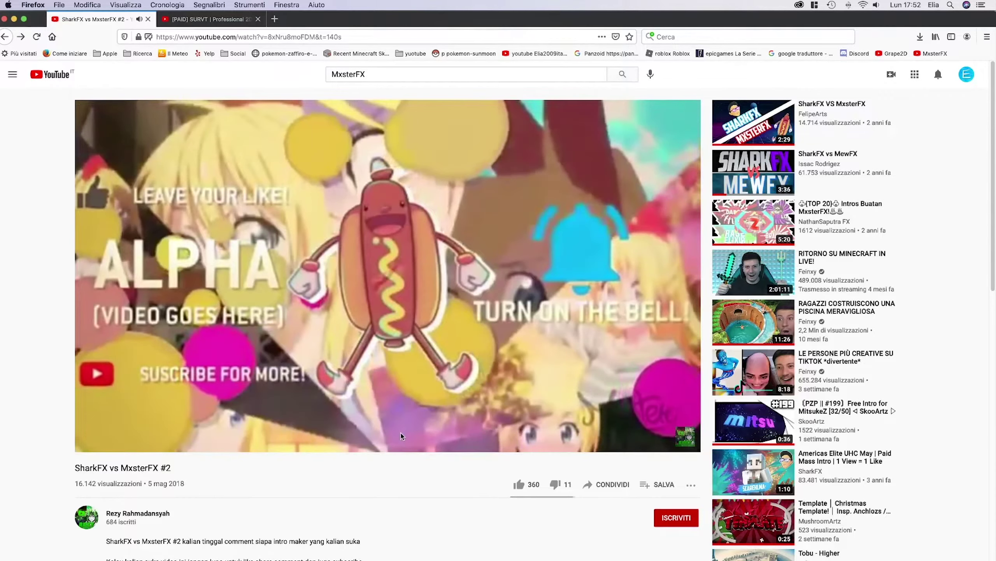
# Play the SharkFX vs MxsterFX #2 video and rewind it to the hot dog end screen at about 3:08
pyautogui.click(400, 433)
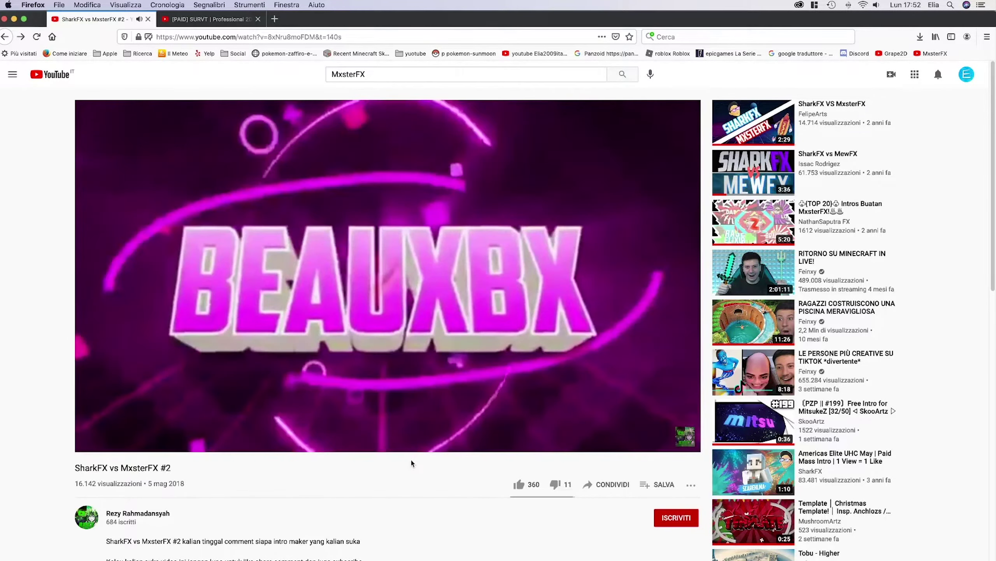
pyautogui.hotkey('ctrl', 'Up')
pyautogui.click(685, 443)
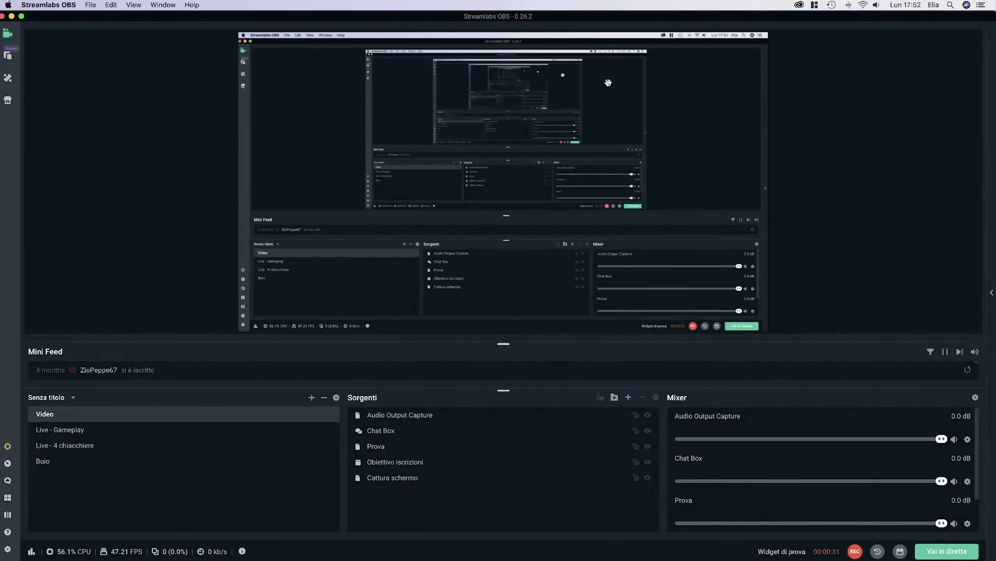
pyautogui.press('super+Tab')
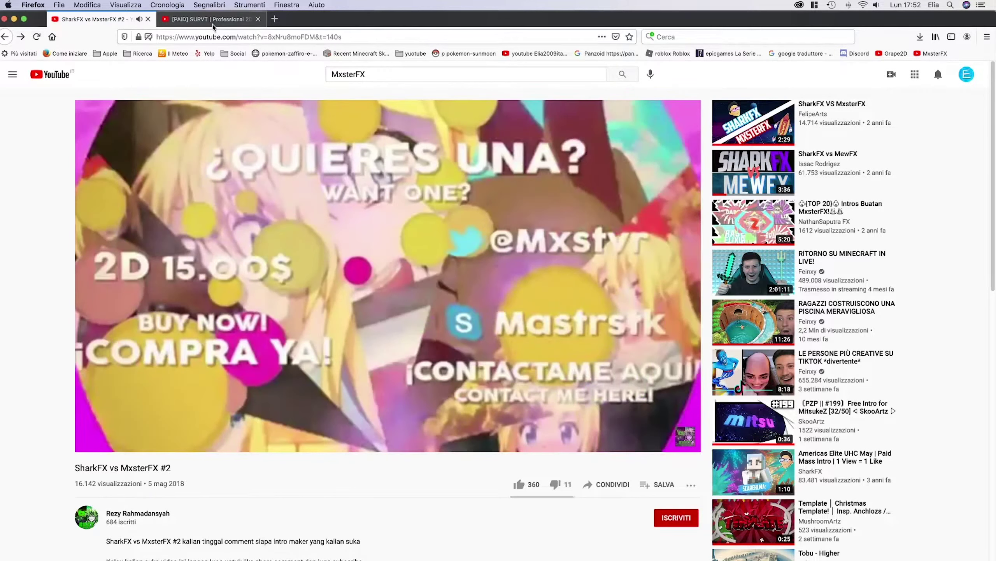
pyautogui.press('space')
pyautogui.press('space')
pyautogui.press('Left')
pyautogui.press('Left')
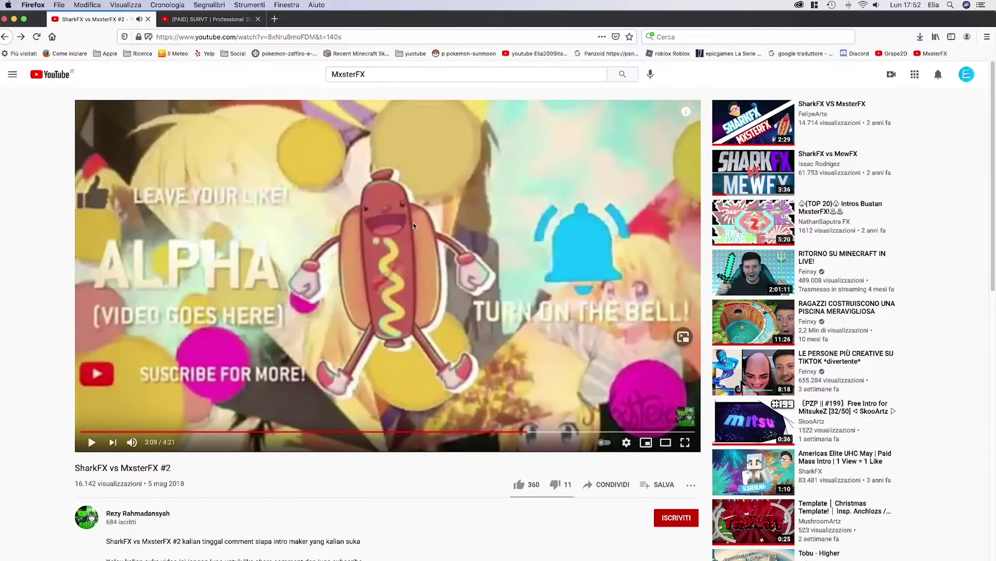
# Open the ytmp3.cc video converter in a new browser tab
pyautogui.rightClick(414, 226)
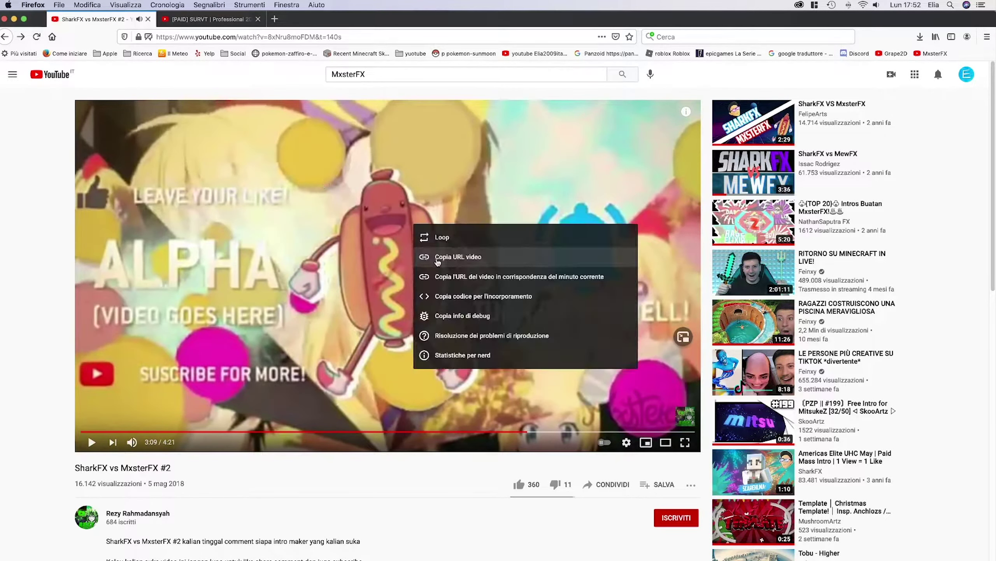
pyautogui.click(278, 75)
pyautogui.click(276, 19)
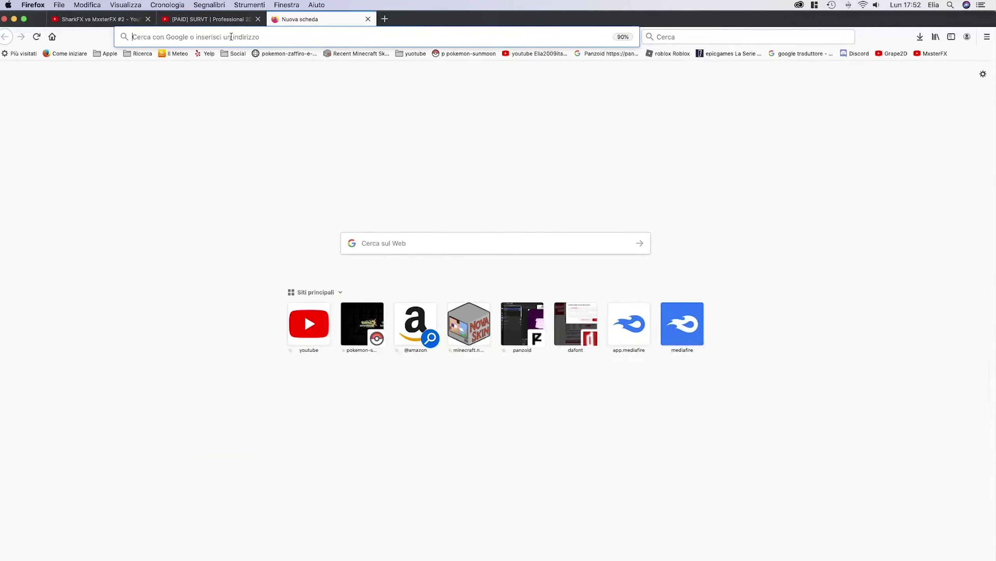
pyautogui.click(231, 37)
pyautogui.write('https://ytmp3.cc')
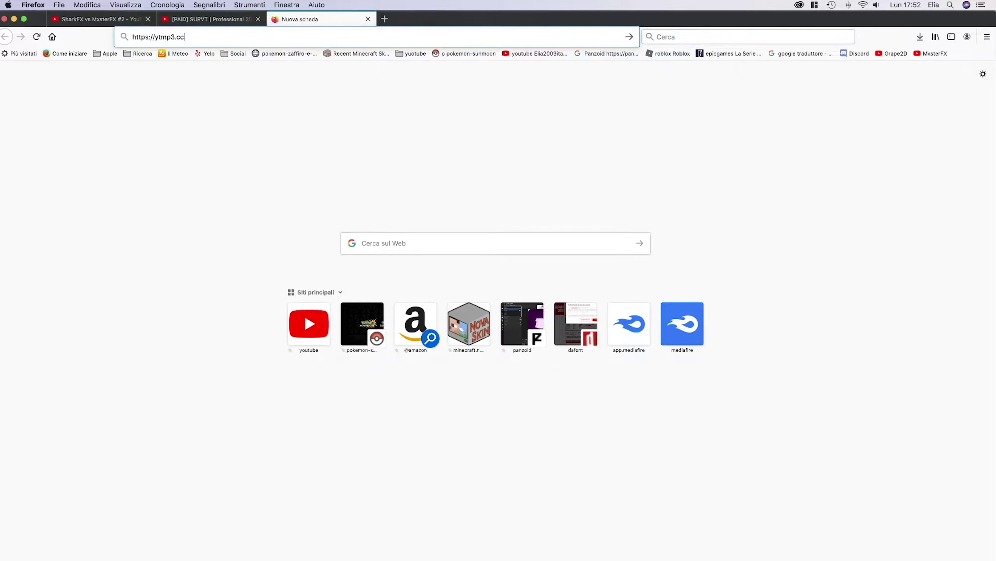
pyautogui.press('Return')
# Copy the URL of the SharkFX vs MxsterFX #2 video, enter it in the converter, and close the converter page
pyautogui.click(99, 19)
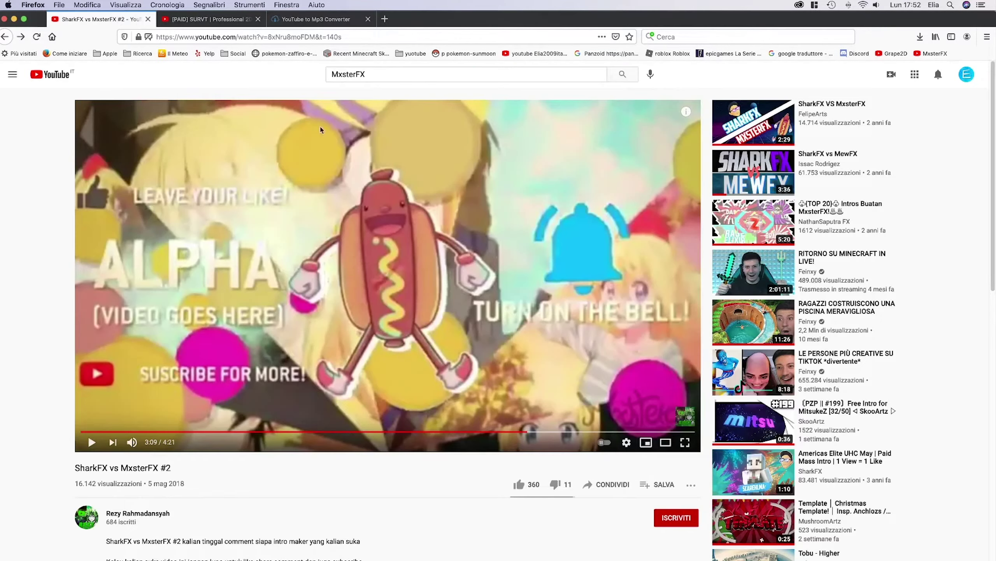
pyautogui.rightClick(433, 211)
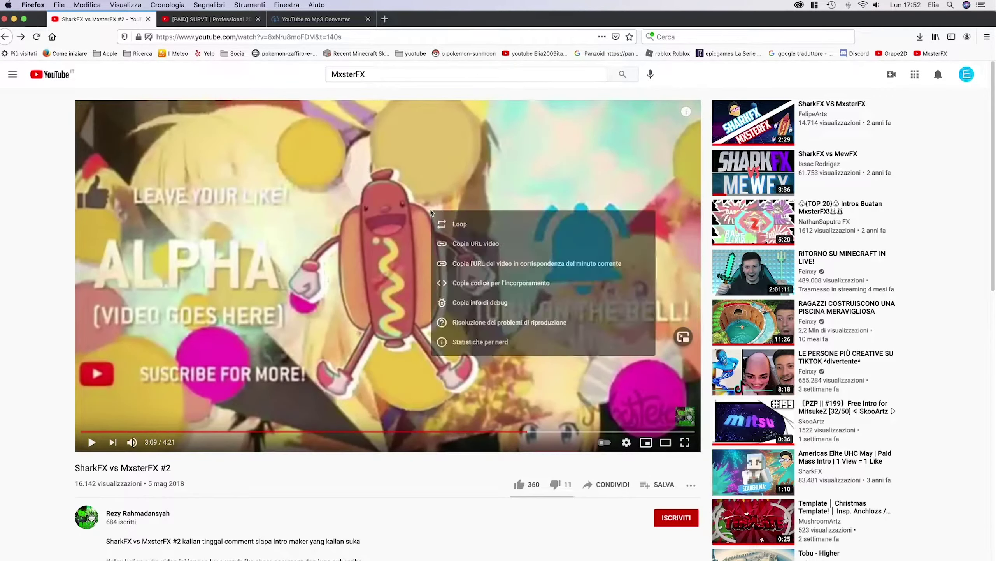
pyautogui.click(464, 244)
pyautogui.click(337, 22)
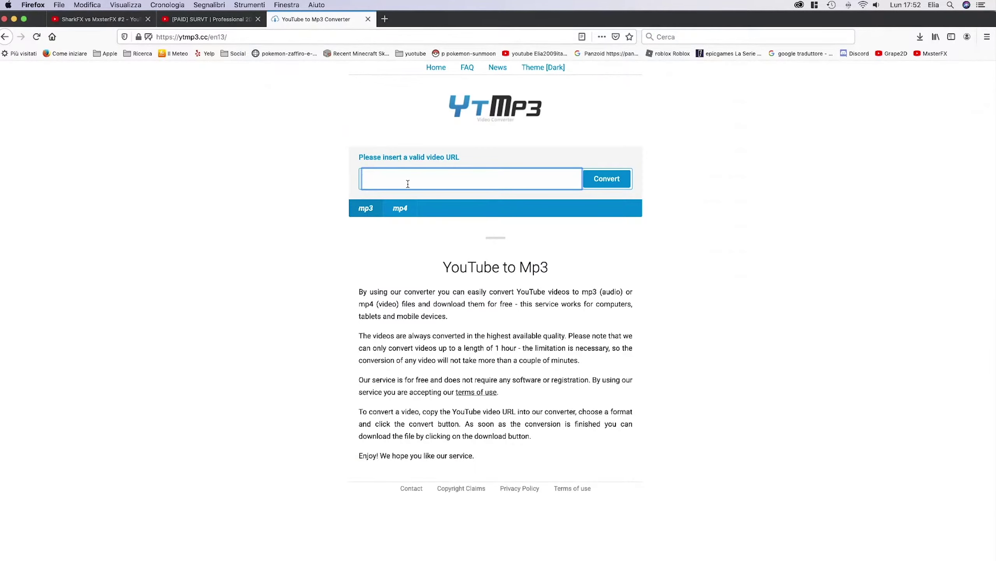
pyautogui.write('https://youtu.be/8xNru8moFDM')
pyautogui.click(367, 19)
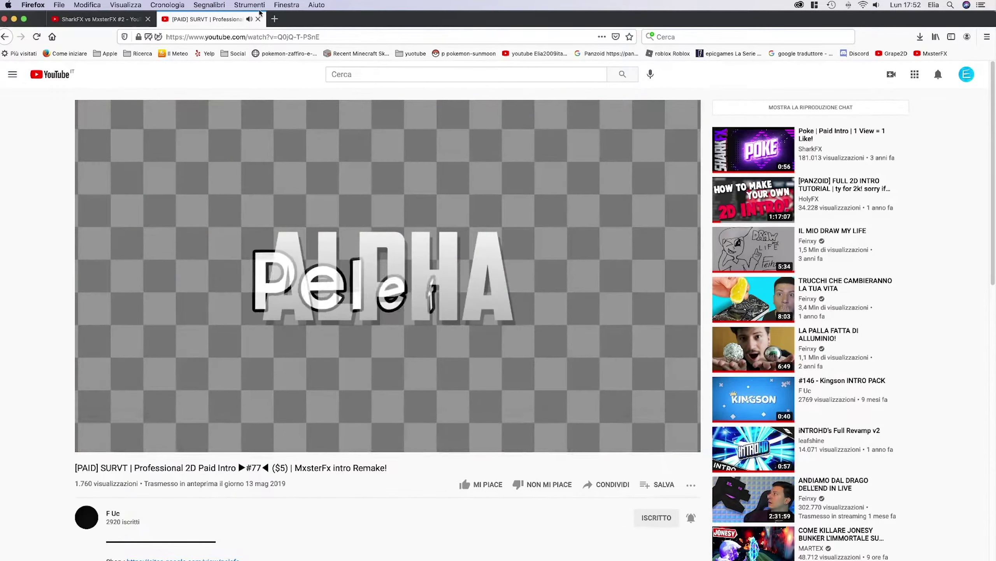
# Switch to After Effects and create a 1920 x 1080, 60 fps composition named INTRO with a 15-second duration
pyautogui.hotkey('ctrl', 'Tab')
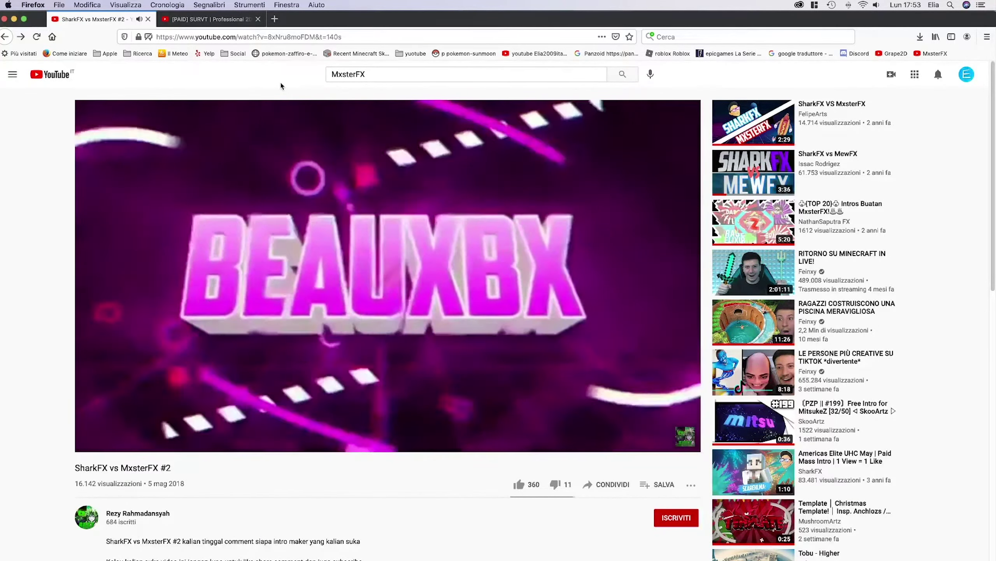
pyautogui.press('super+Tab')
pyautogui.hotkey('ctrl', 'Up')
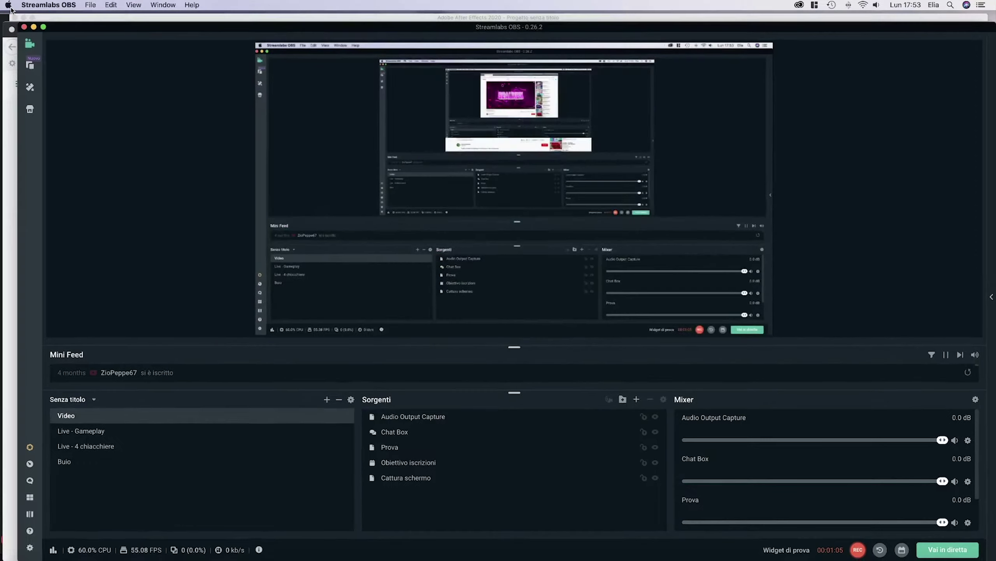
pyautogui.click(577, 243)
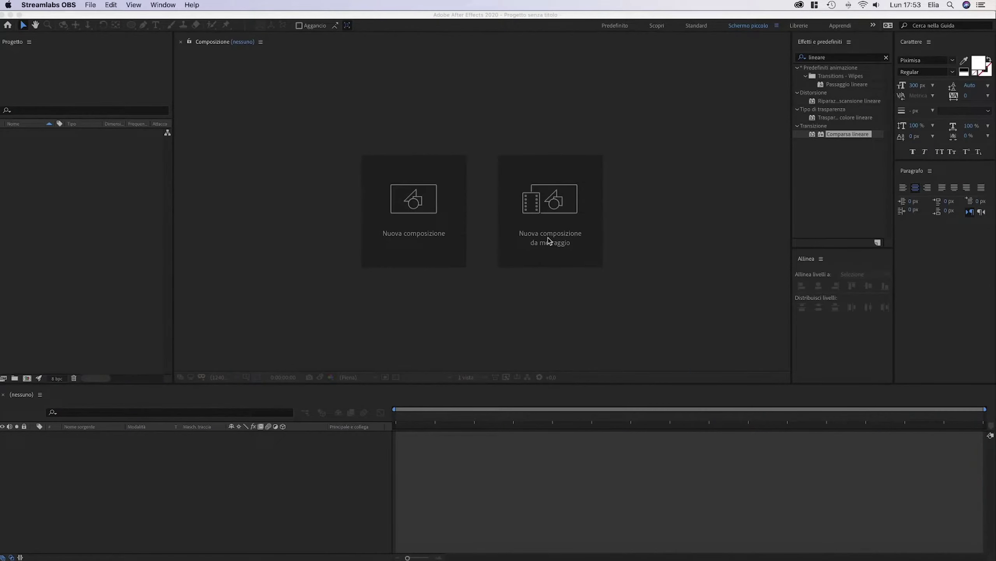
pyautogui.click(403, 214)
pyautogui.write('INTRO')
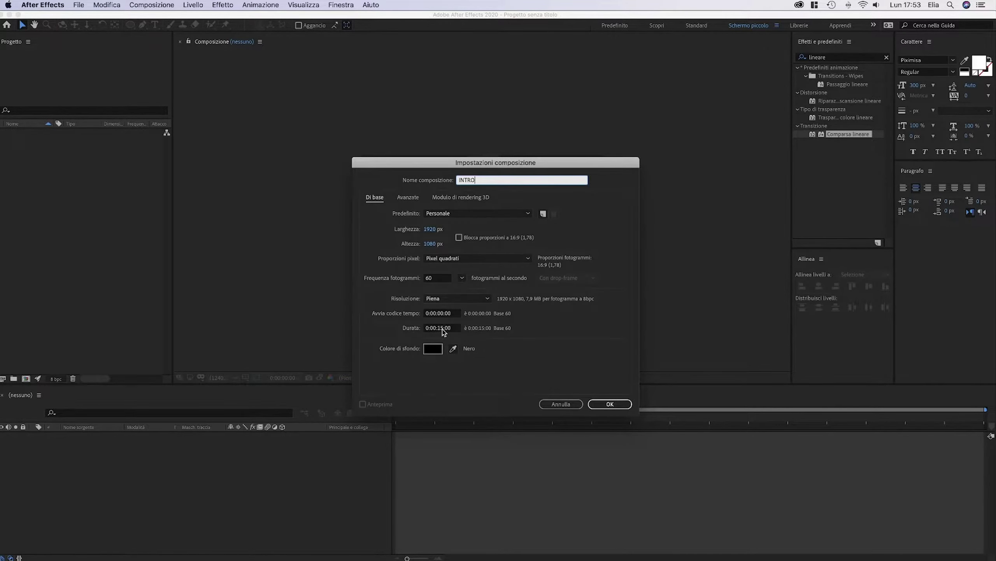
pyautogui.click(614, 408)
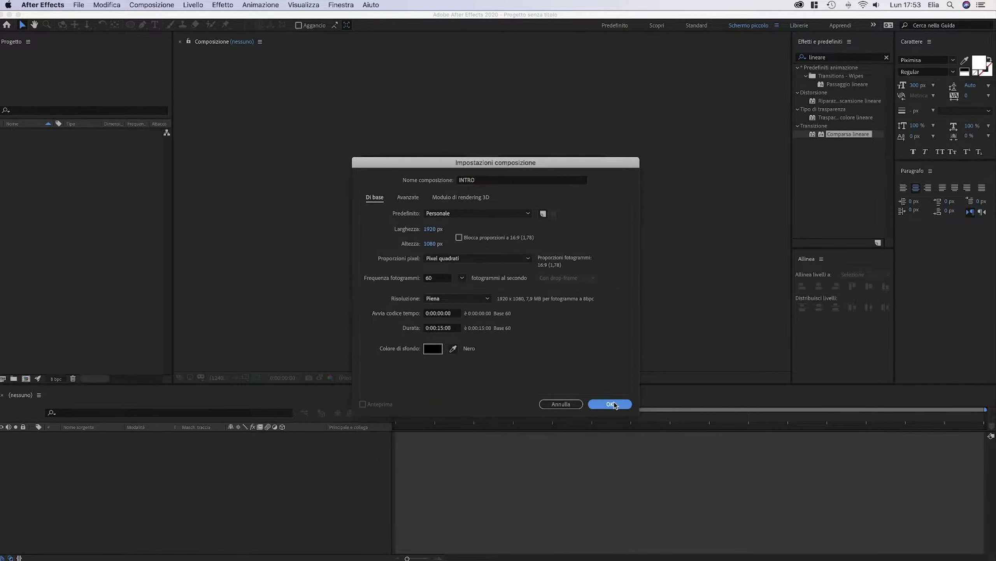
# Switch to Finder, search for SharkFX, and preview the file SharkFX vs MxsterFX #2.mp3 from about 02:17
pyautogui.moveTo(0, 0)
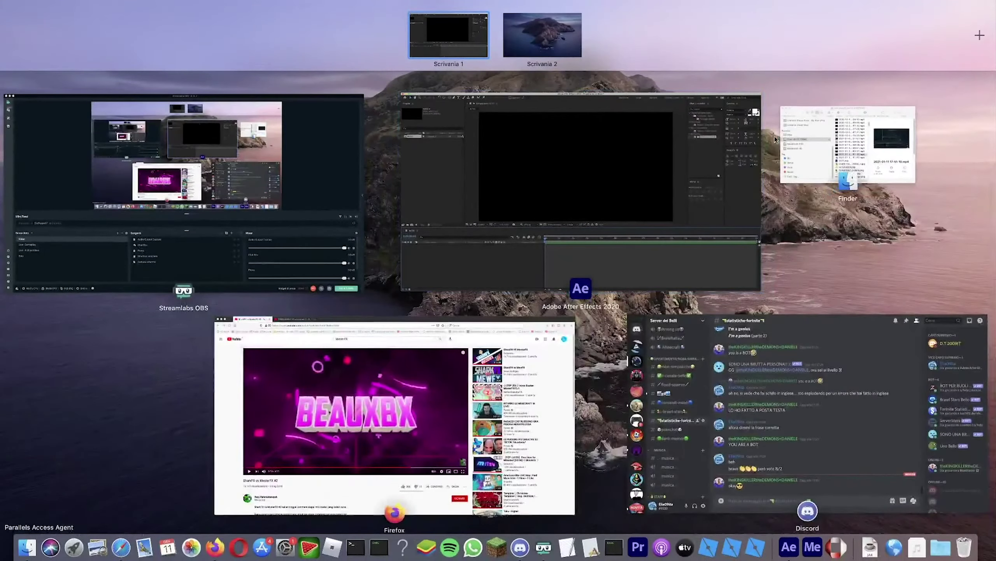
pyautogui.click(852, 149)
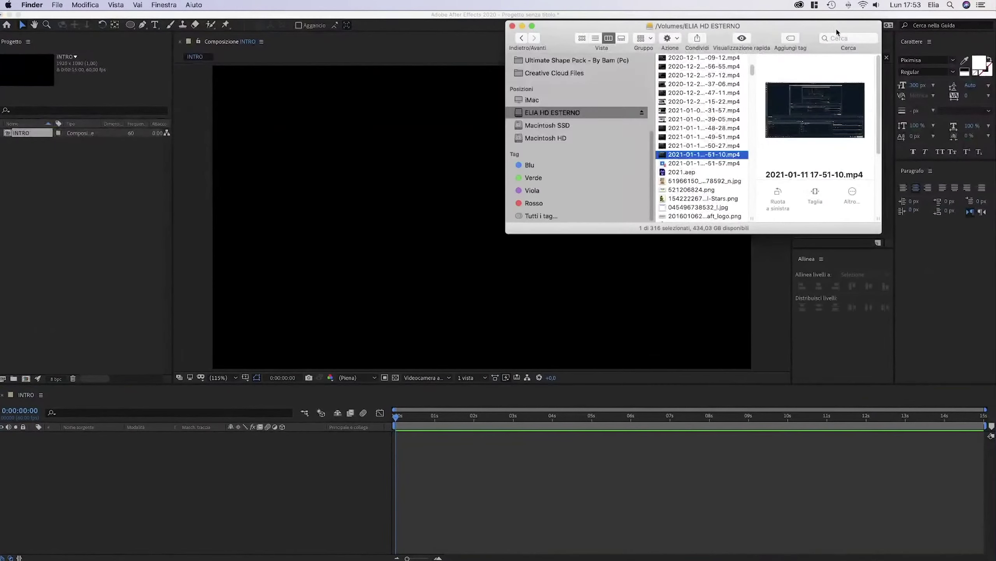
pyautogui.click(842, 38)
pyautogui.write('SharkFX')
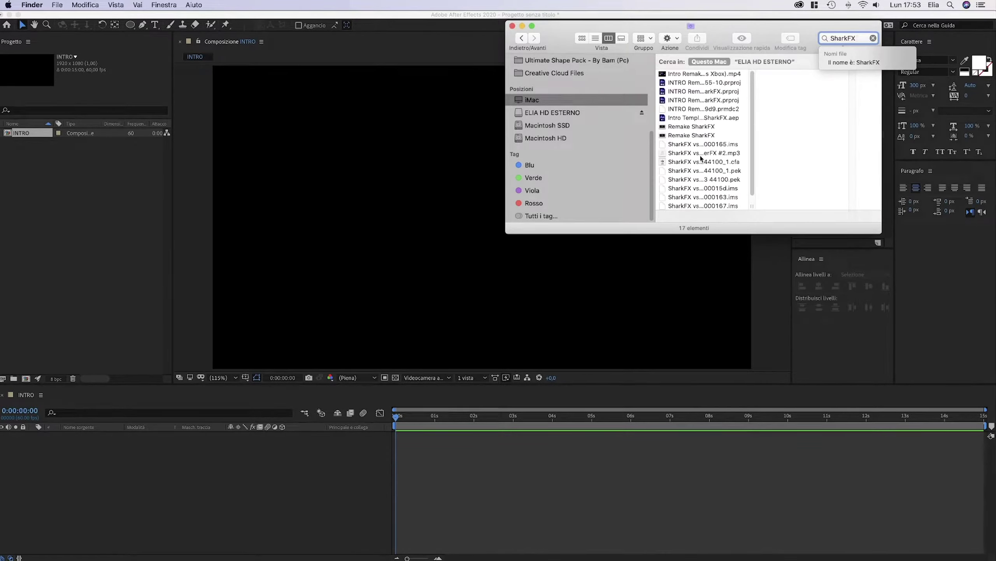
pyautogui.click(701, 157)
pyautogui.press('space')
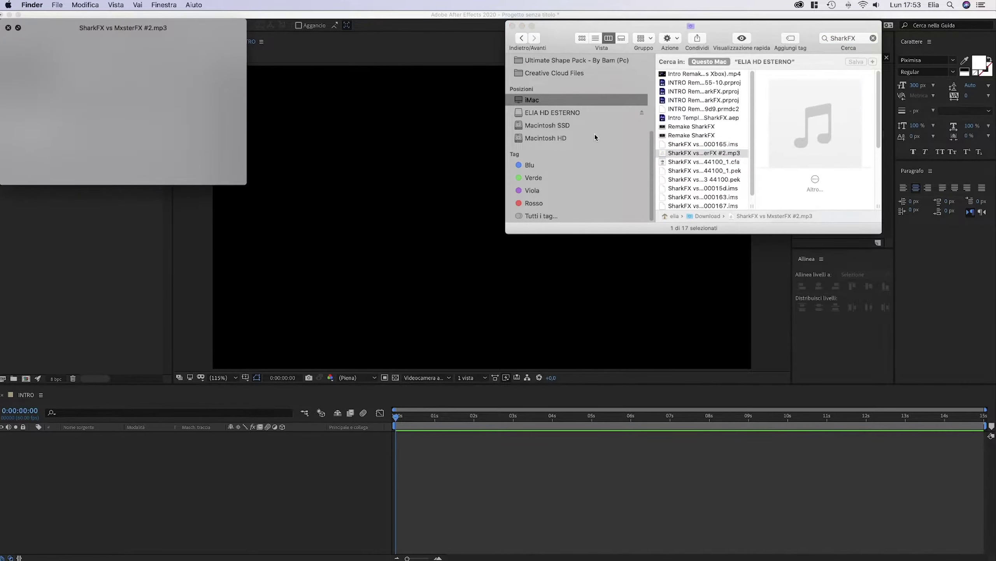
pyautogui.click(123, 174)
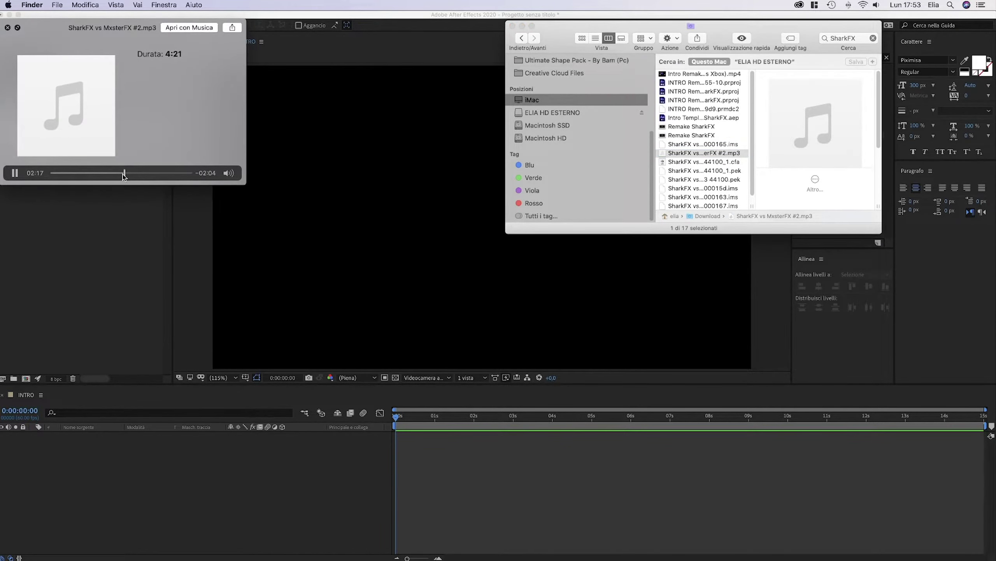
# Import SharkFX vs MxsterFX #2.mp3 into the INTRO timeline and expand the layer to its audio waveform
pyautogui.moveTo(702, 154); pyautogui.dragTo(203, 512)
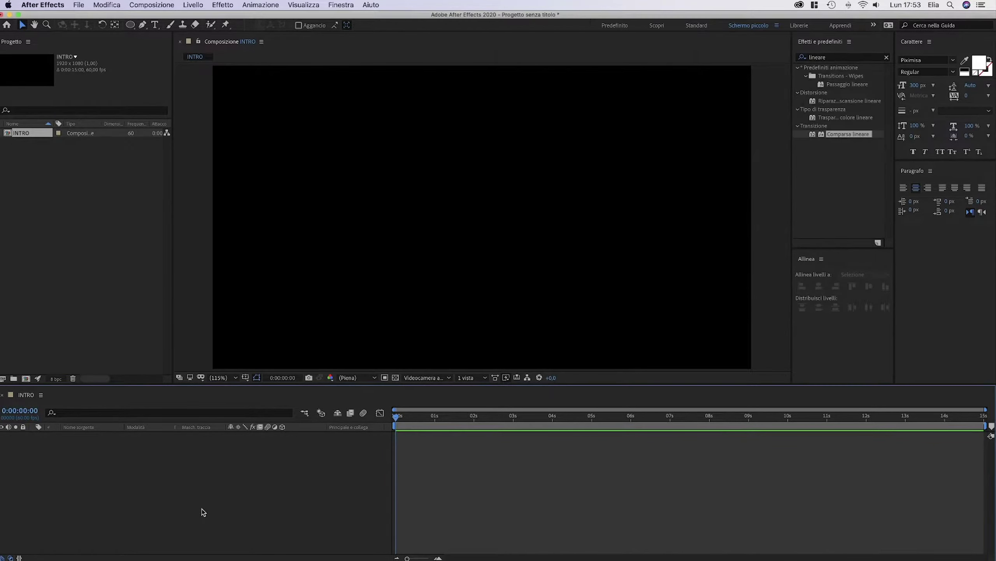
pyautogui.click(34, 435)
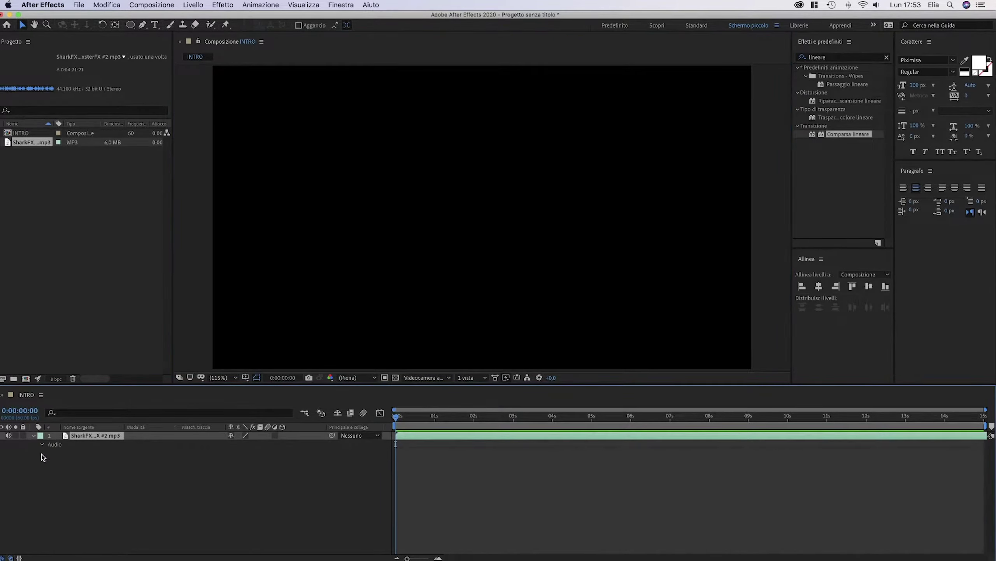
pyautogui.click(50, 461)
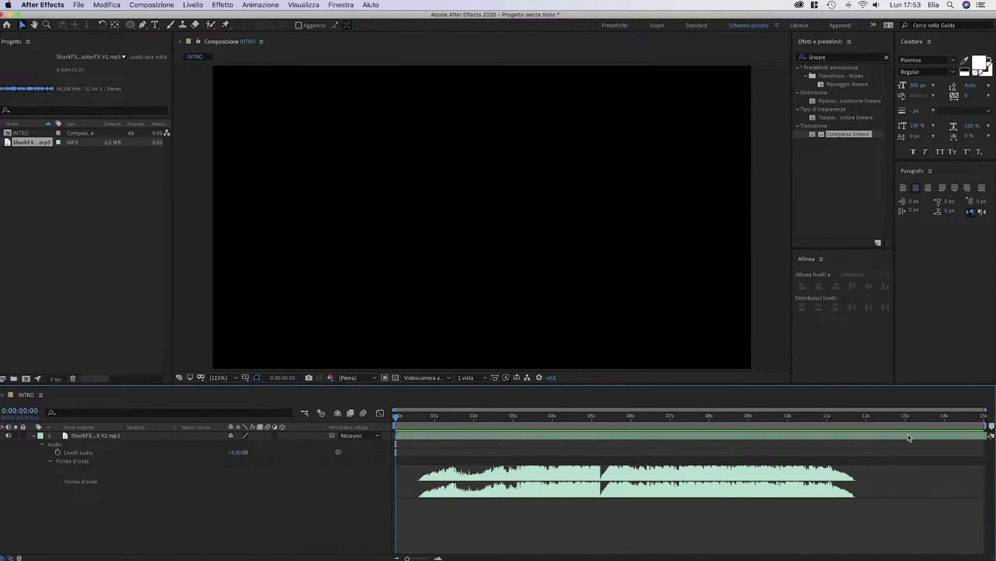
# Slide the audio layer earlier in the timeline and play it from about 0:00:06:54 to locate the intro music
pyautogui.click(986, 436)
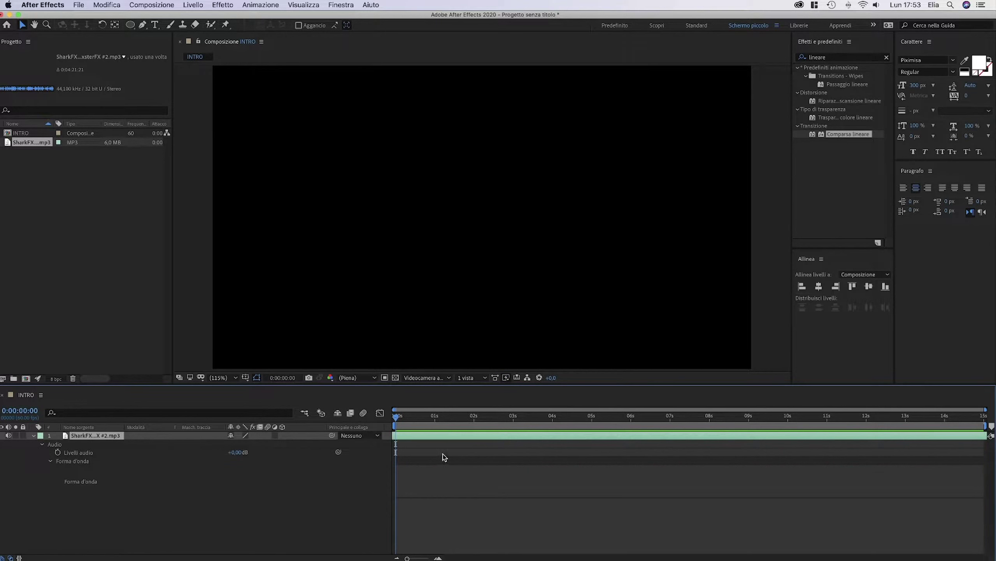
pyautogui.press('space')
pyautogui.moveTo(979, 436); pyautogui.dragTo(249, 466)
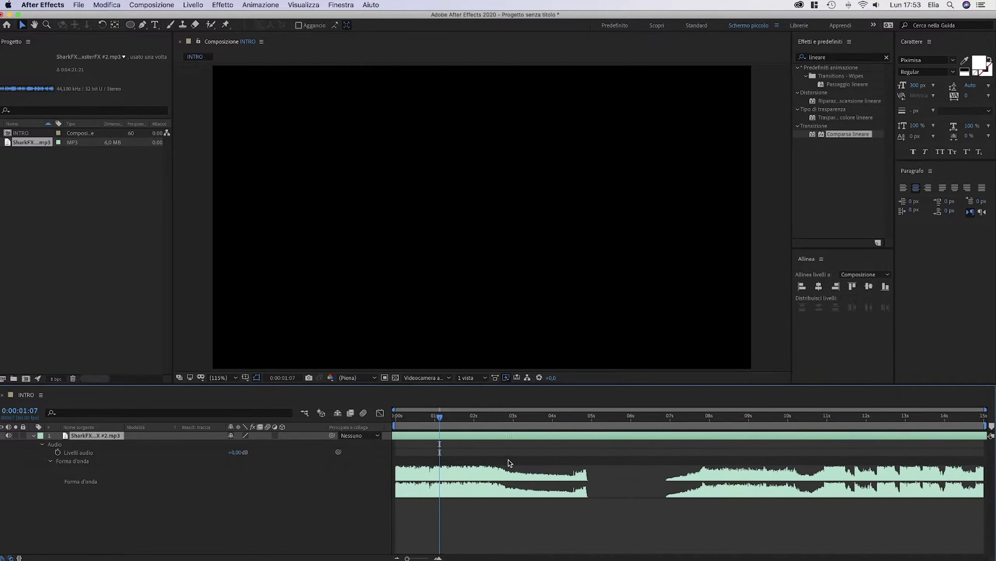
pyautogui.click(665, 417)
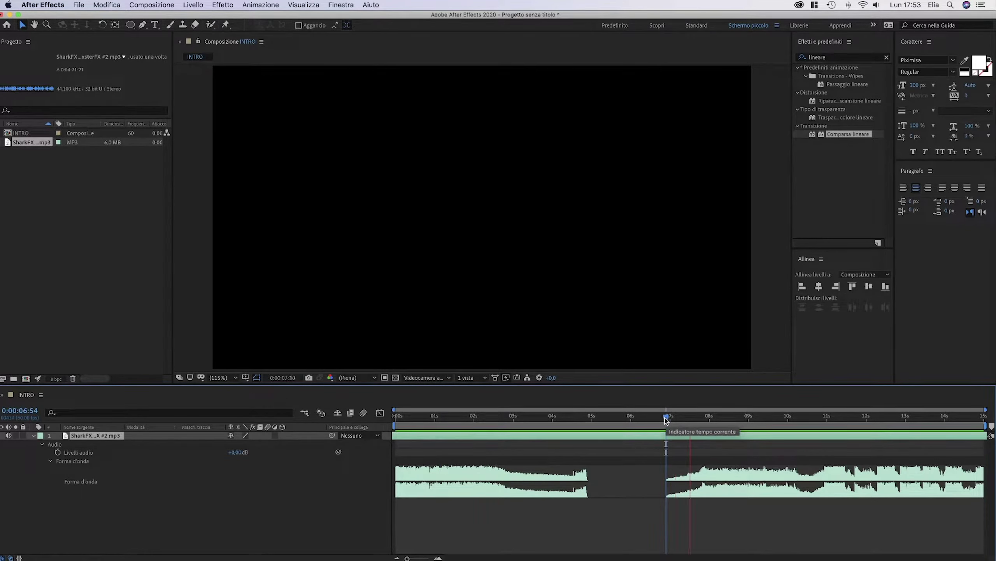
pyautogui.click(666, 418)
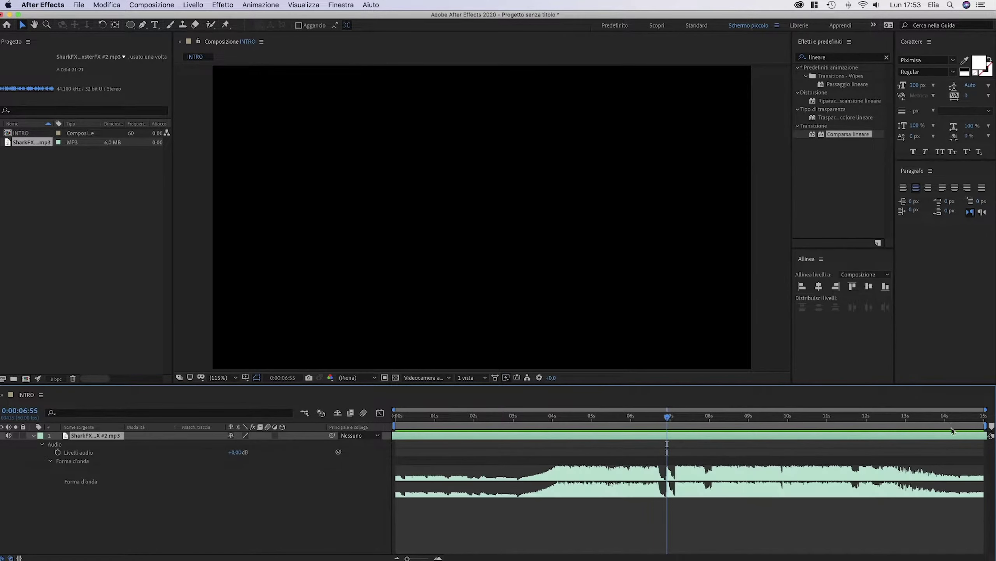
# Keep shifting the audio layer and playing it until the chosen music section starts at the composition's beginning
pyautogui.press('space')
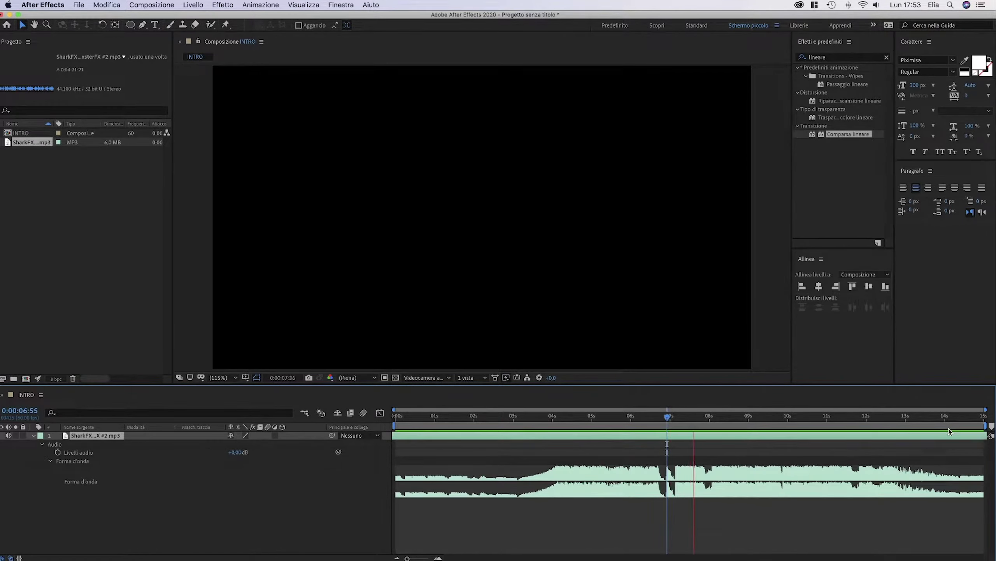
pyautogui.press('space')
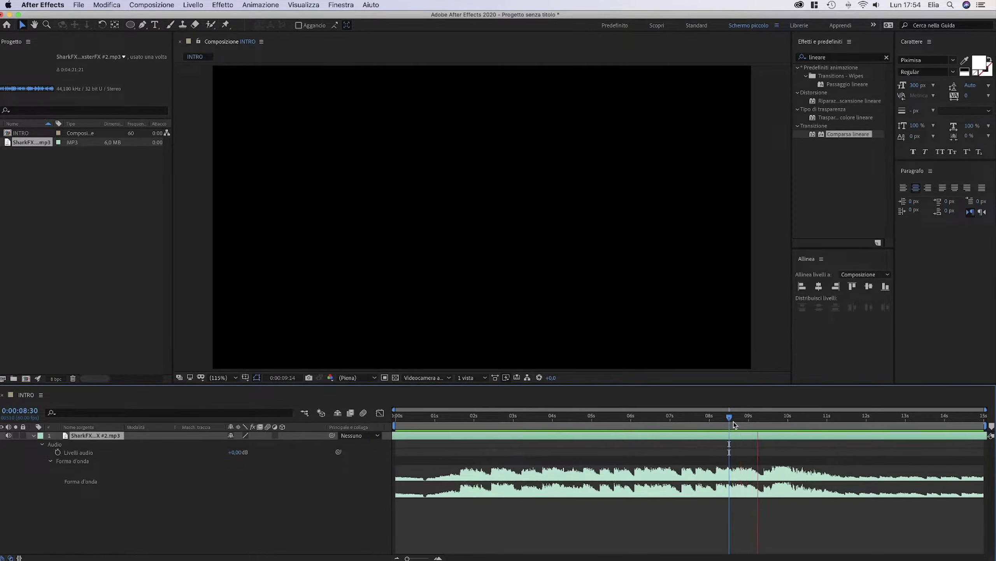
pyautogui.press('space')
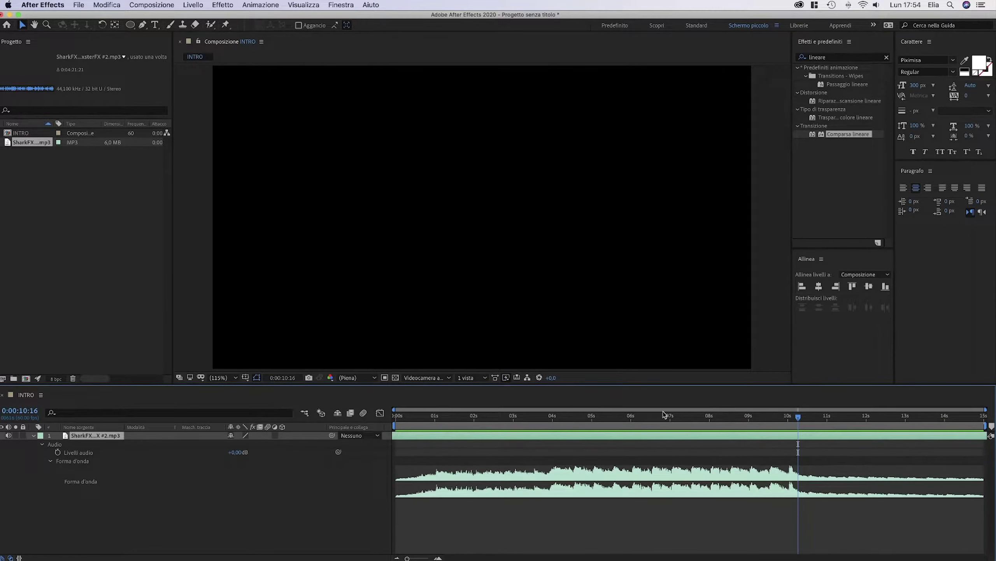
# Play the INTRO composition from the start, collapse the audio layer's properties, and stop playback at 0:00:10:13
pyautogui.moveTo(428, 423); pyautogui.dragTo(204, 416)
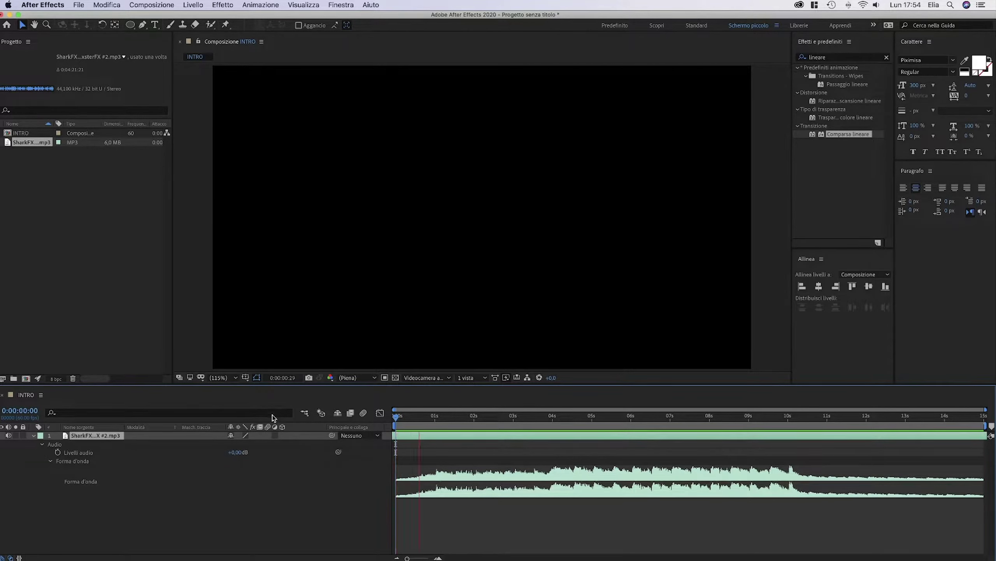
pyautogui.click(34, 435)
pyautogui.click(170, 484)
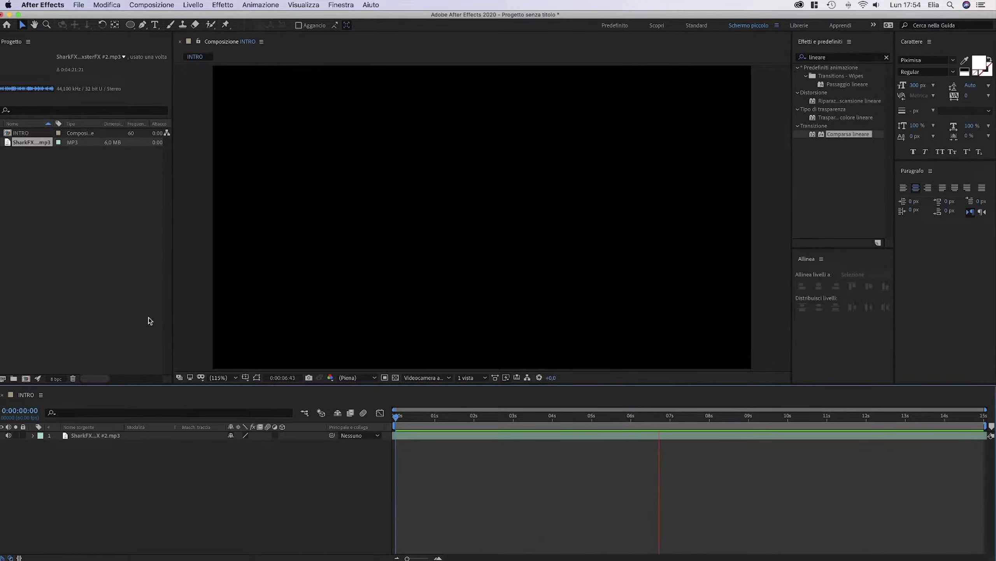
pyautogui.click(116, 311)
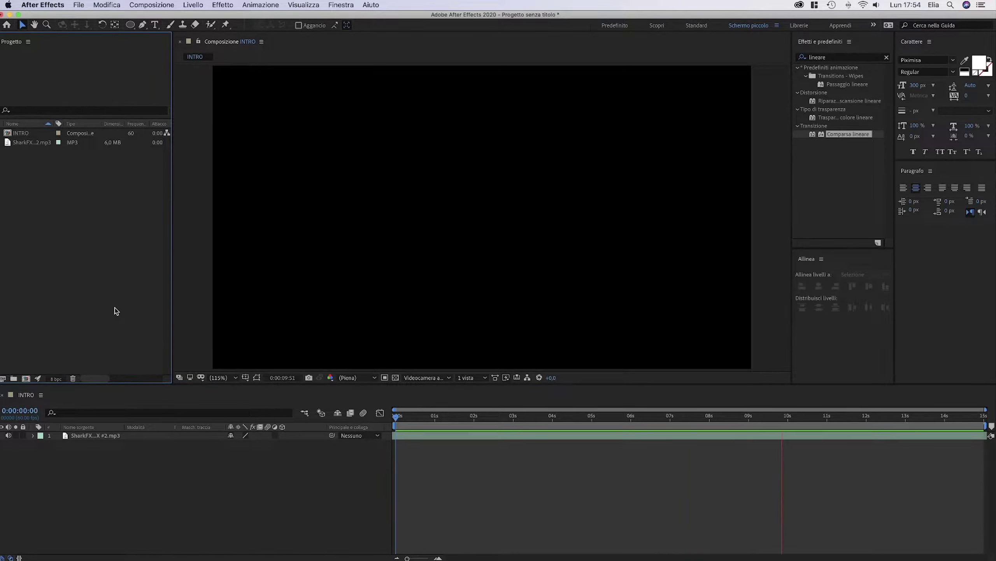
pyautogui.press('space')
# Create a new composition named Text at 1920 x 1080, 60 fps, with a 15-second duration
pyautogui.rightClick(94, 213)
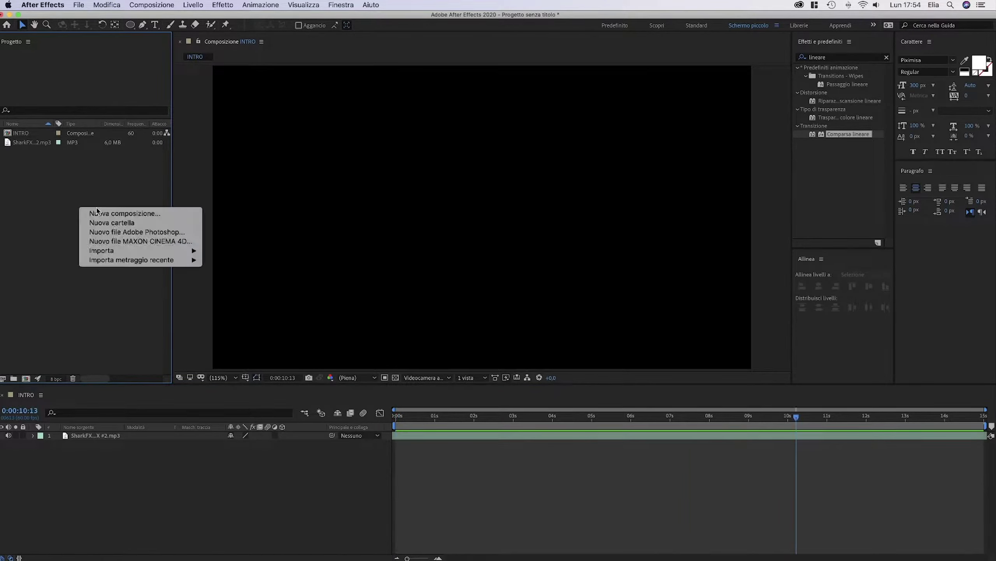
pyautogui.click(98, 214)
pyautogui.write('Text')
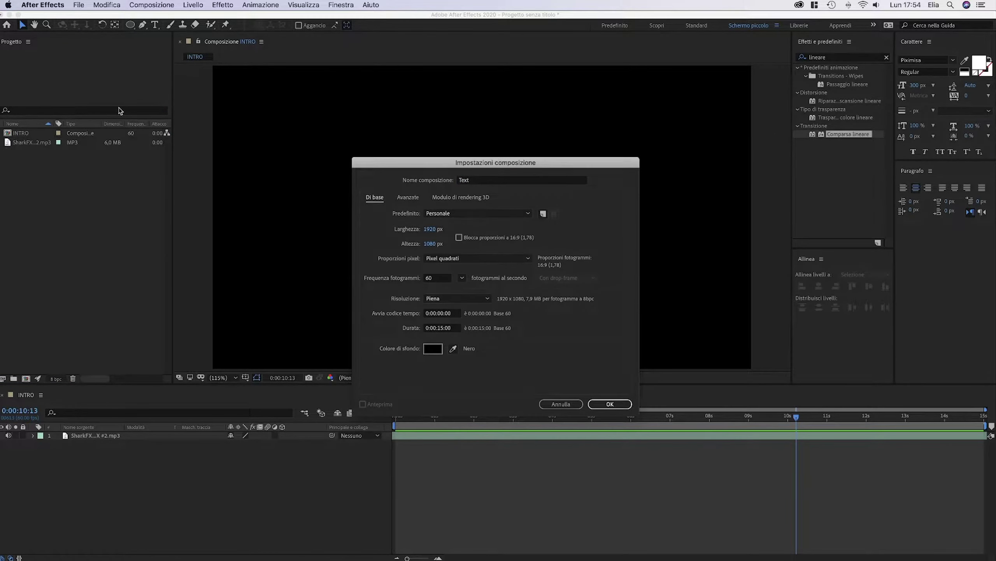
pyautogui.press('Return')
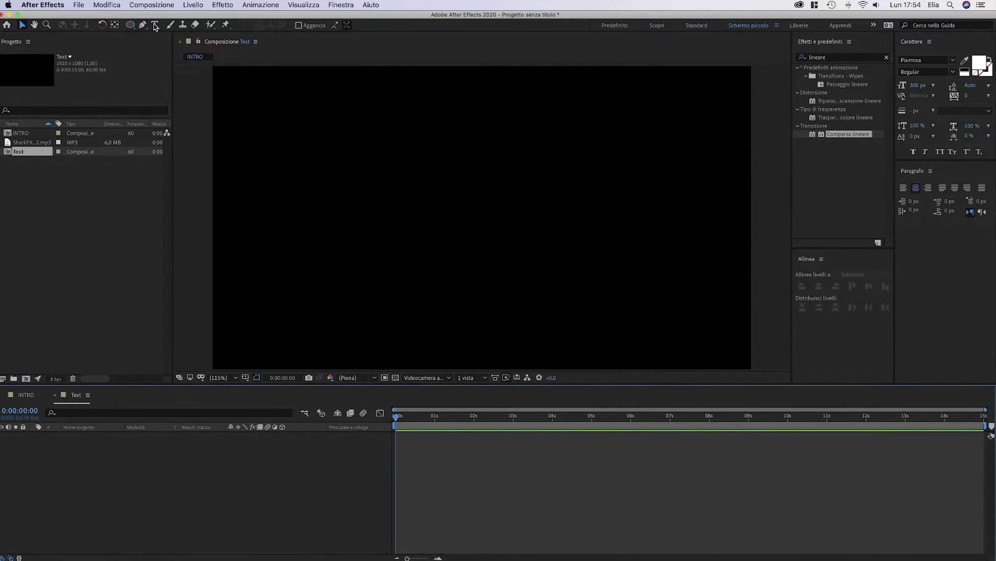
# Add a horizontal text layer reading TUTORIAL to the Text composition
pyautogui.doubleClick(155, 27)
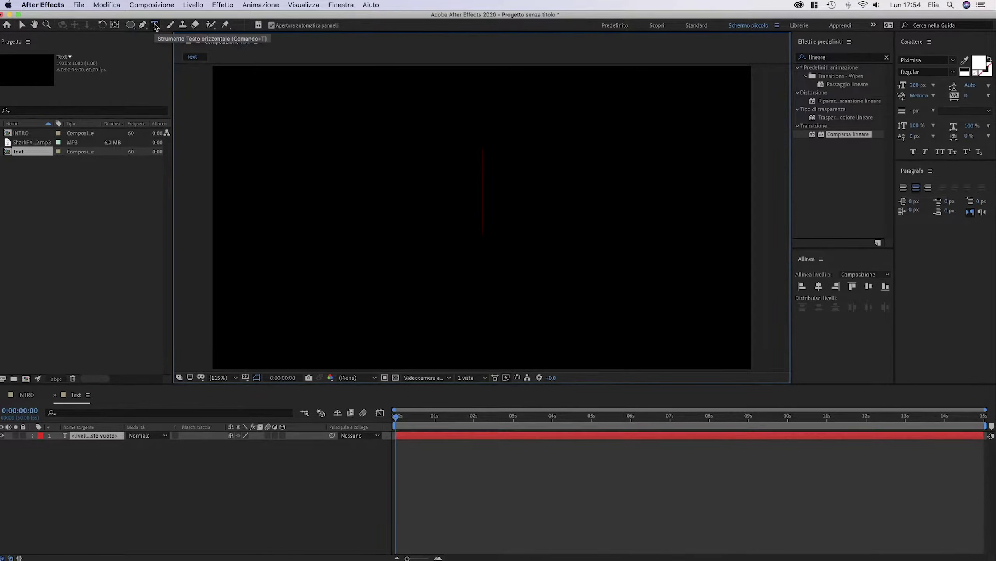
pyautogui.write('TUTOR')
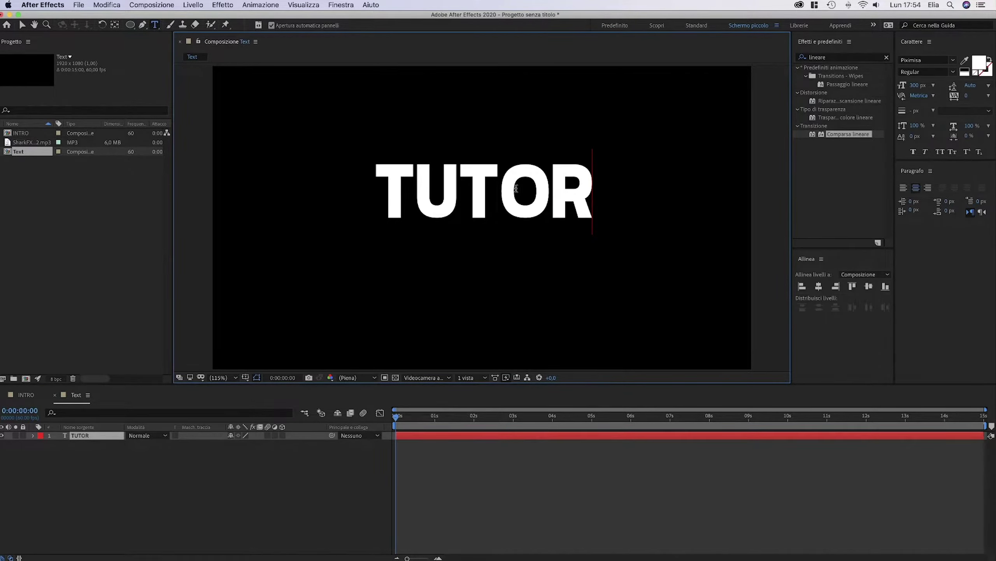
pyautogui.write('IALL')
pyautogui.press('BackSpace')
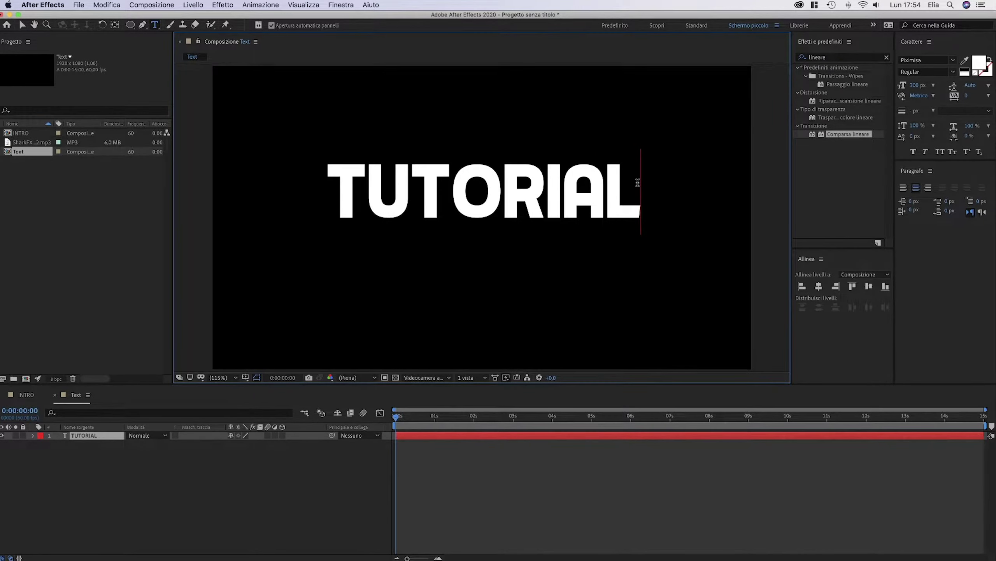
# Set the TUTORIAL text to the American Captain font and centre it vertically and horizontally in the composition
pyautogui.moveTo(637, 183); pyautogui.dragTo(57, 175)
pyautogui.click(926, 58)
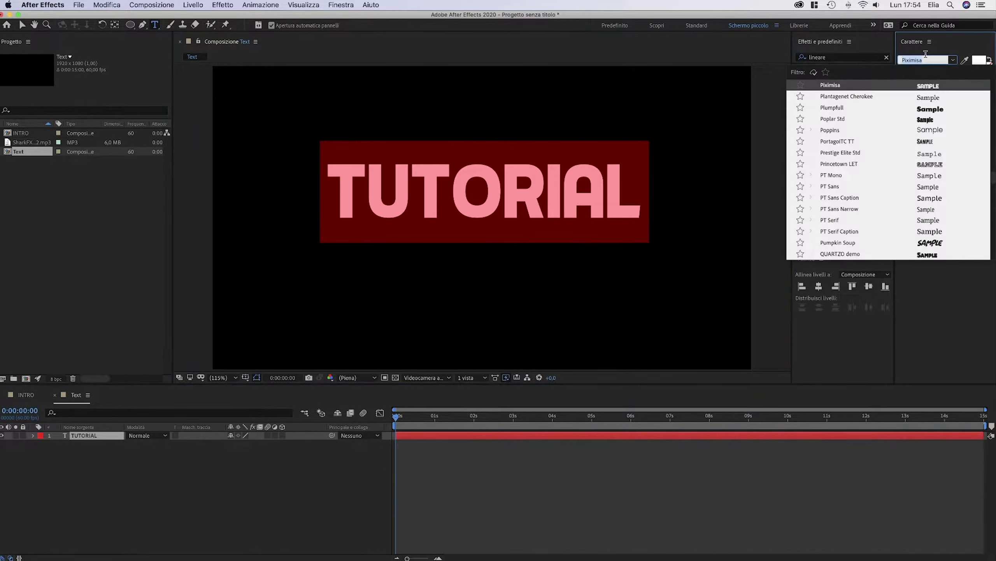
pyautogui.write('ameri')
pyautogui.click(926, 90)
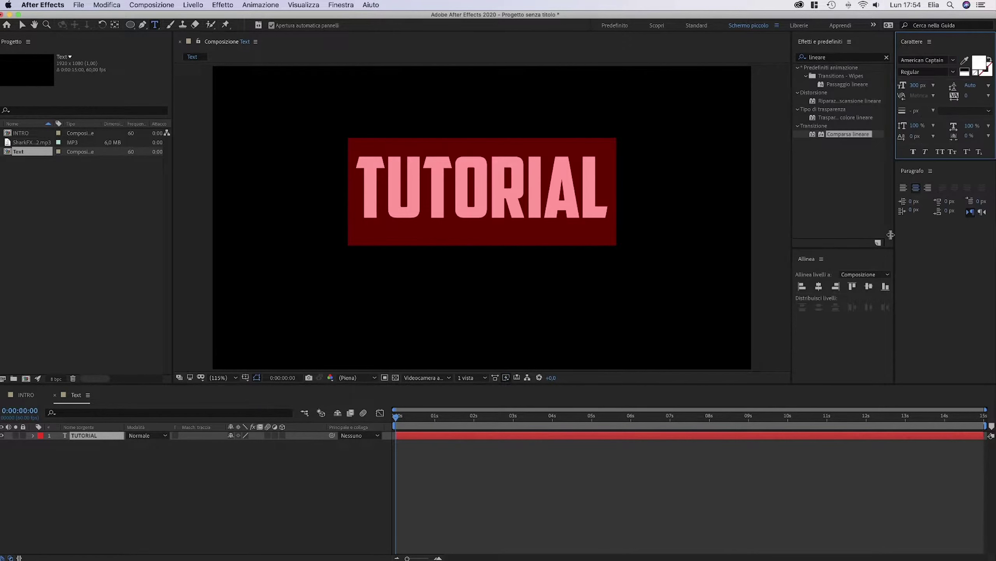
pyautogui.click(868, 286)
pyautogui.click(819, 288)
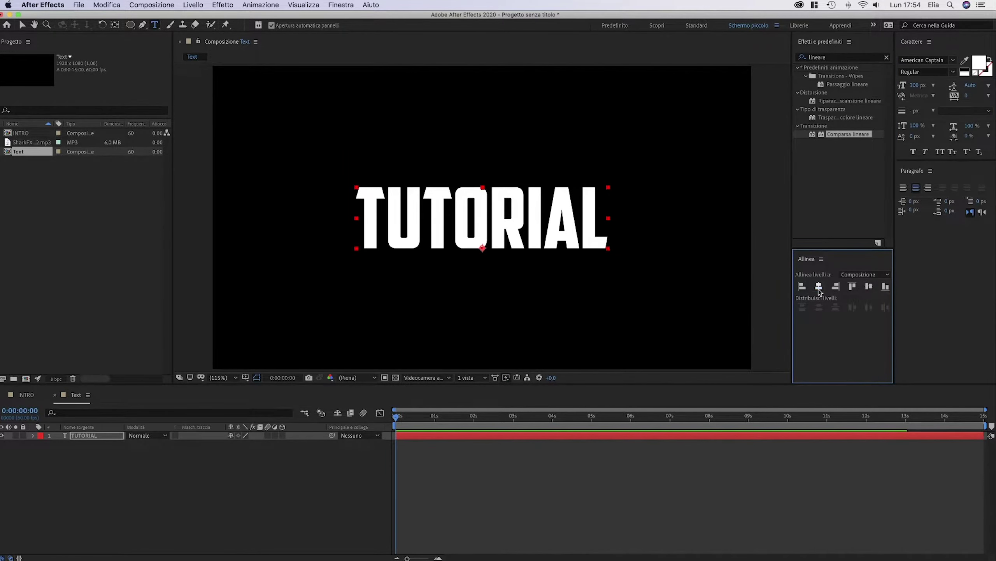
pyautogui.doubleClick(612, 197)
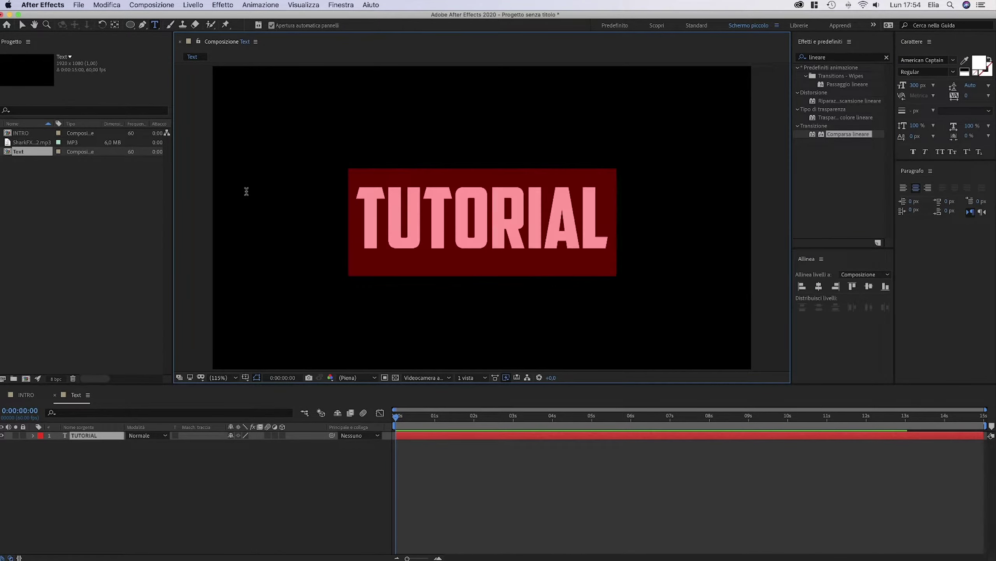
pyautogui.click(230, 476)
# Find the Scala sfumatura effect and apply it to the TUTORIAL text layer
pyautogui.click(832, 58)
pyautogui.write('sc')
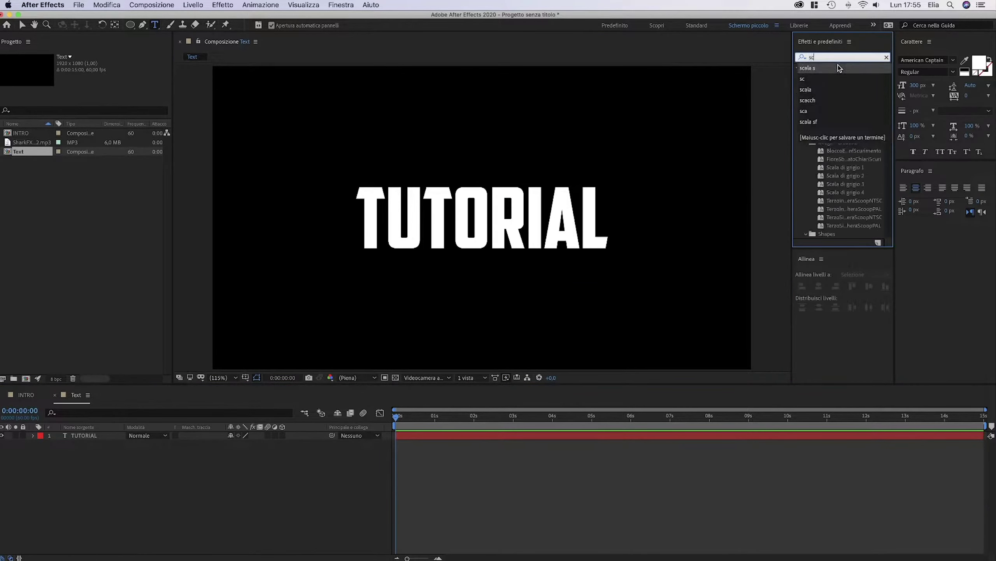
pyautogui.click(838, 67)
pyautogui.moveTo(846, 76); pyautogui.dragTo(338, 323)
pyautogui.moveTo(87, 466); pyautogui.dragTo(86, 436)
pyautogui.press('v')
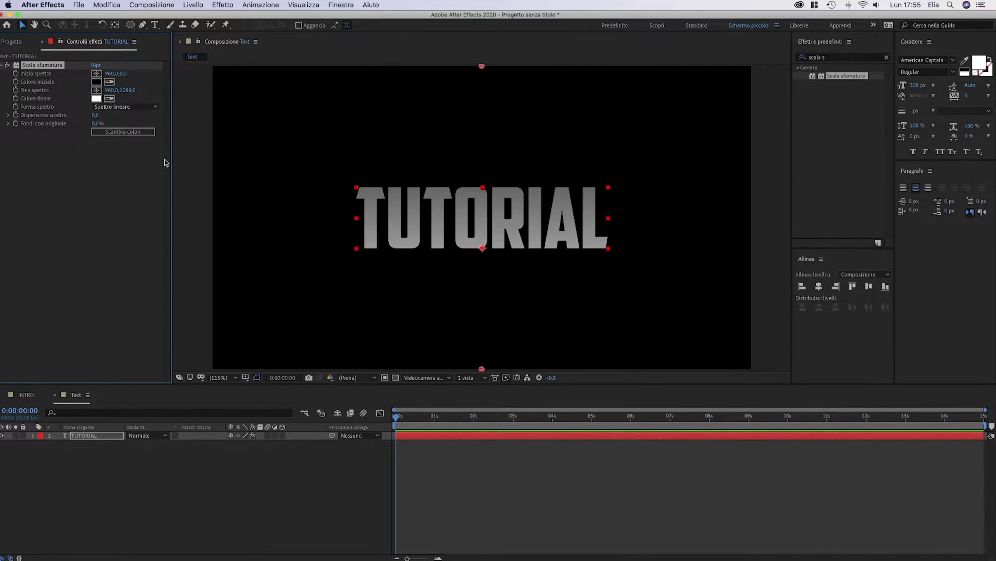
# Set the start colour of the Scala sfumatura gradient to light blue 6DC8FF
pyautogui.click(96, 82)
pyautogui.moveTo(160, 199); pyautogui.dragTo(160, 194)
pyautogui.moveTo(143, 157); pyautogui.dragTo(148, 140)
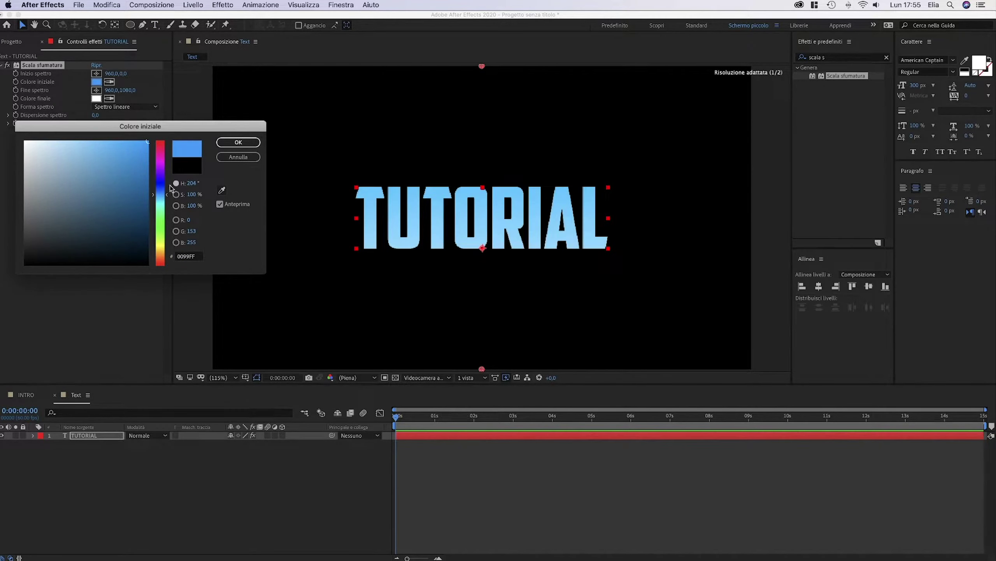
pyautogui.moveTo(160, 194); pyautogui.dragTo(160, 195)
pyautogui.moveTo(130, 146); pyautogui.dragTo(94, 107)
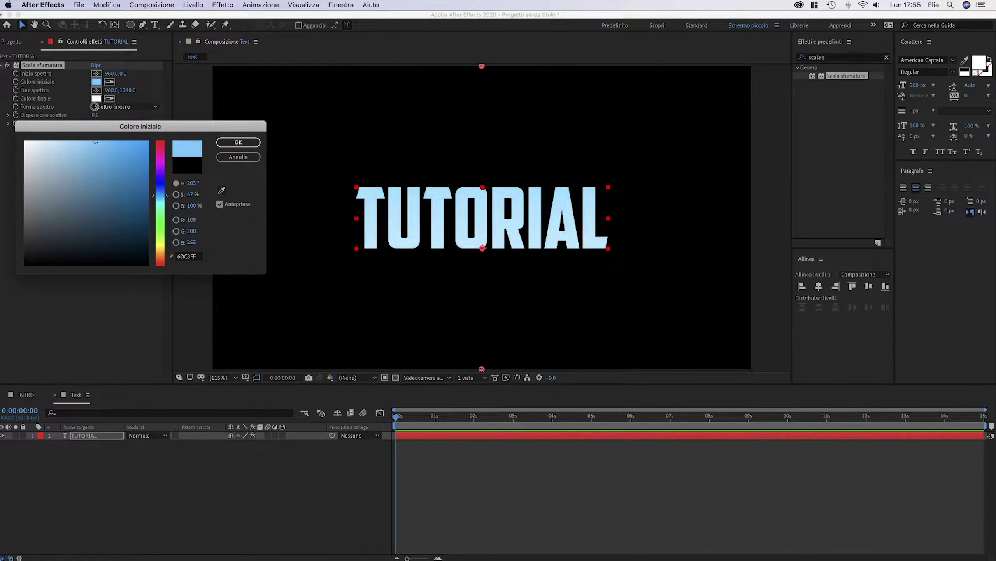
pyautogui.click(239, 142)
# Set the gradient's start point to 960,433 and end point to 960,664, and swap its two colours
pyautogui.moveTo(124, 74); pyautogui.dragTo(333, 68)
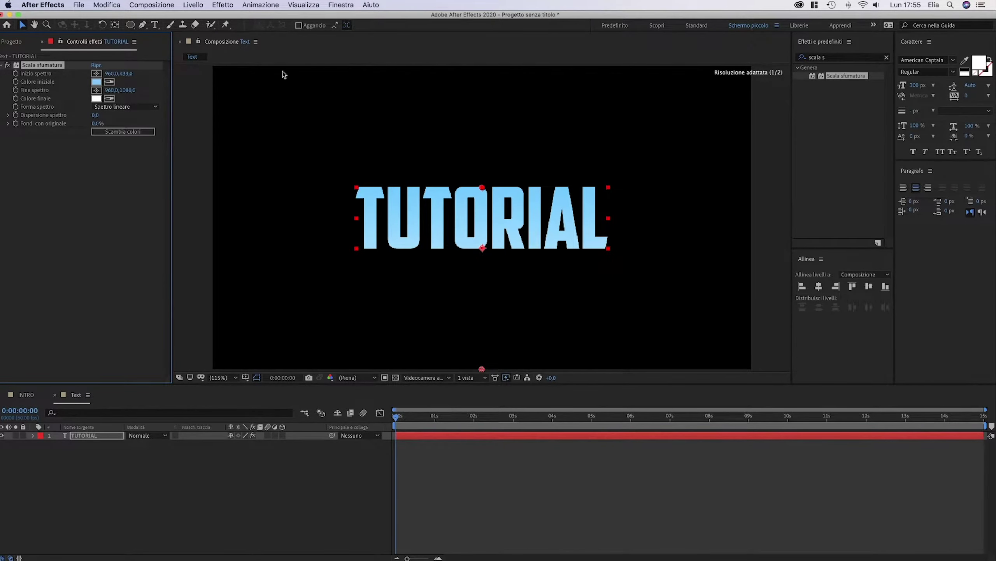
pyautogui.moveTo(126, 90); pyautogui.dragTo(38, 91)
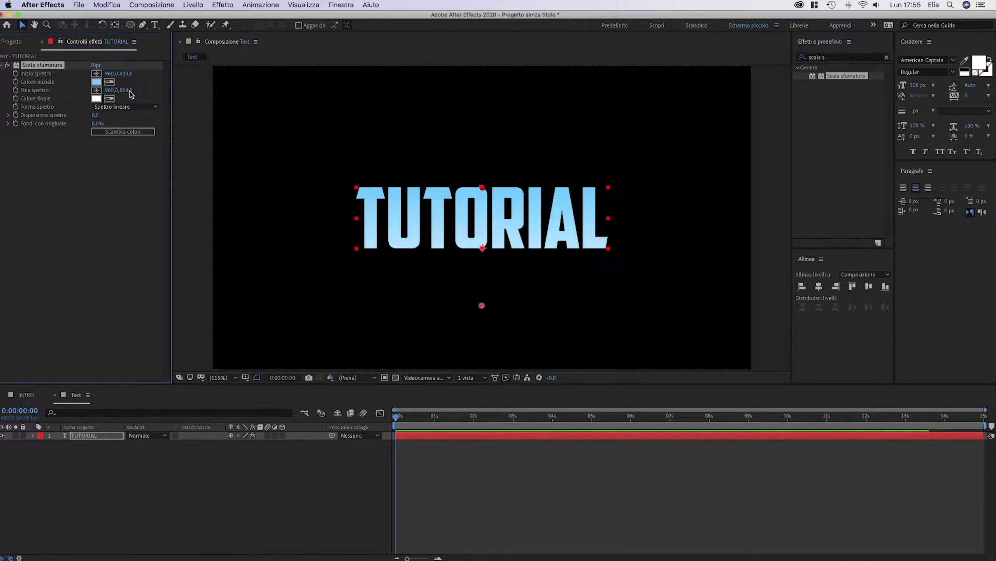
pyautogui.moveTo(132, 94); pyautogui.dragTo(181, 86)
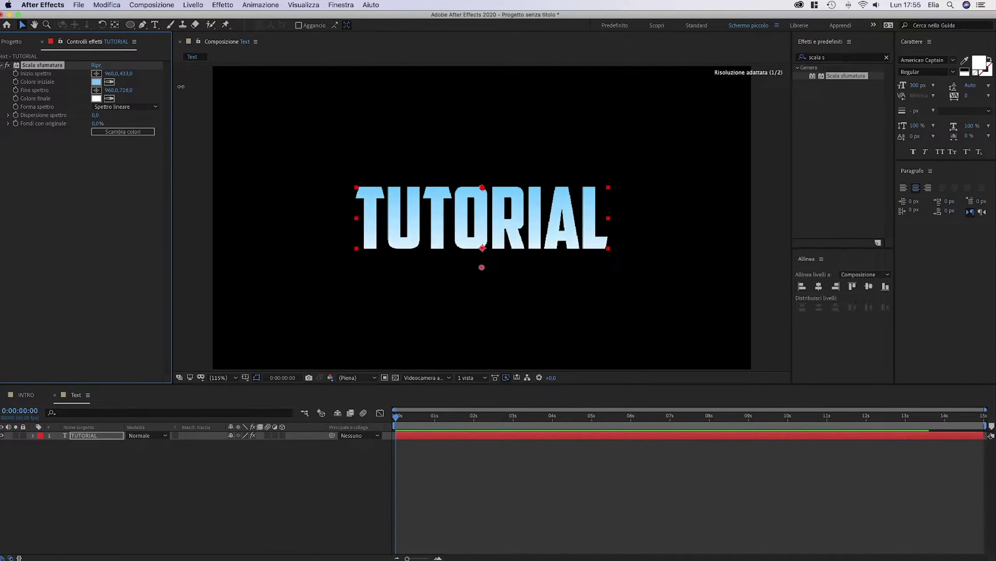
pyautogui.click(123, 132)
pyautogui.click(233, 441)
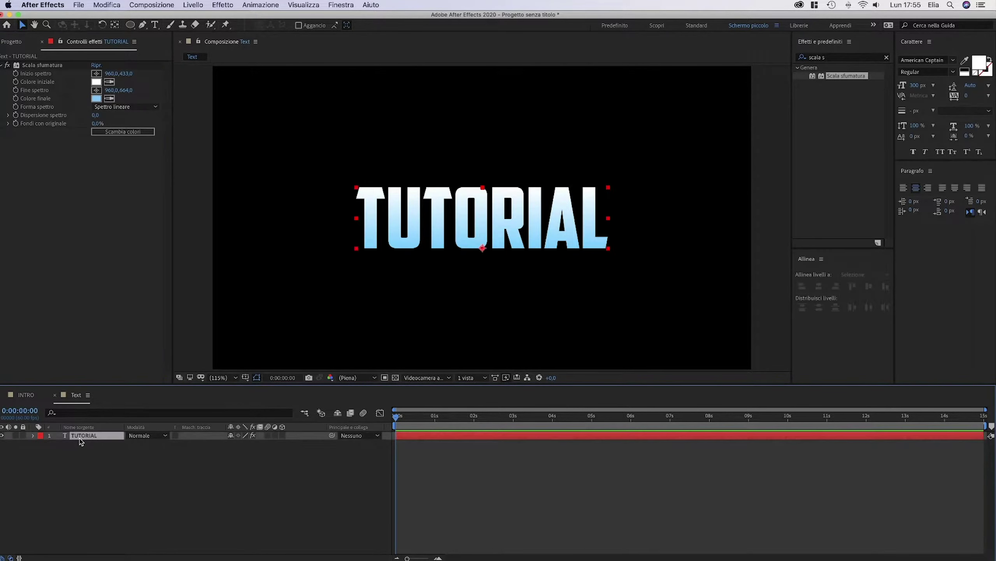
# Add an Ombra interna layer style to the TUTORIAL layer and set its opacity to 30%
pyautogui.rightClick(80, 436)
pyautogui.moveTo(121, 425)
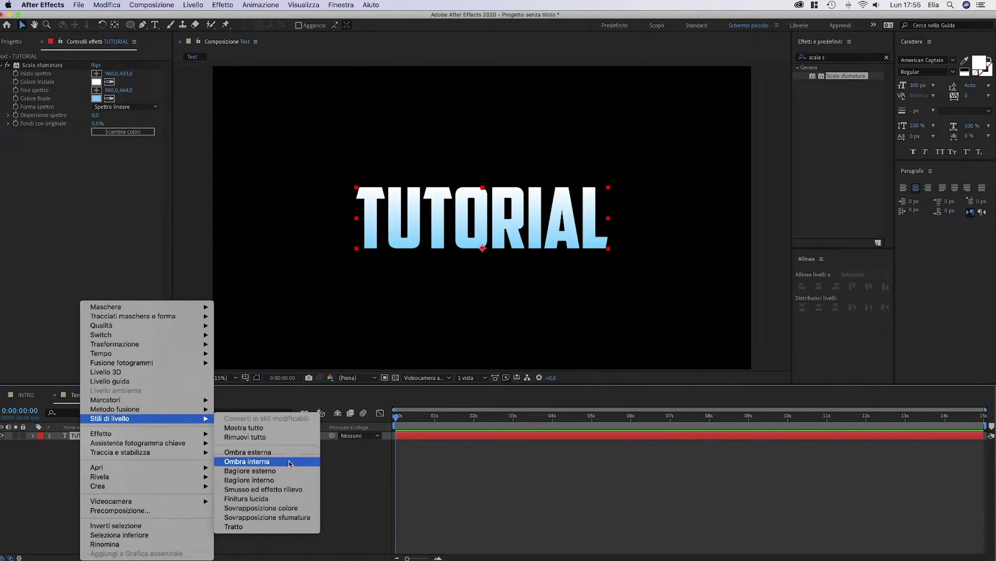
pyautogui.click(289, 465)
pyautogui.click(58, 488)
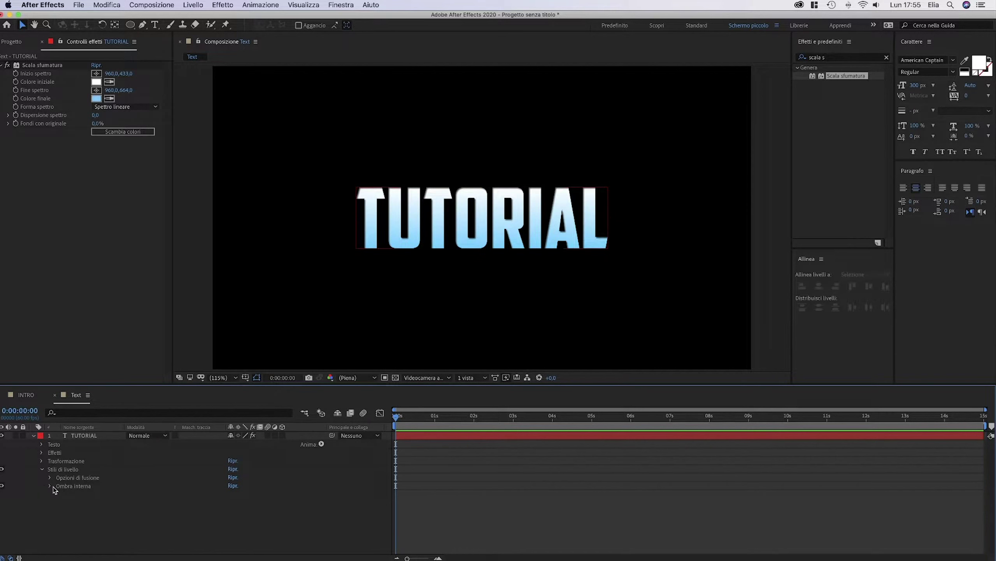
pyautogui.click(50, 487)
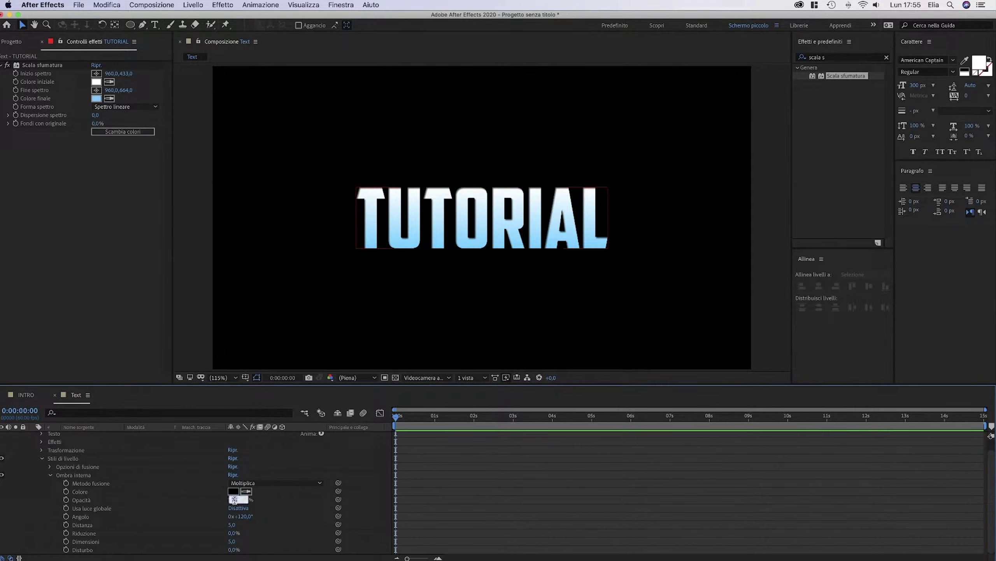
pyautogui.write('30')
pyautogui.press('Return')
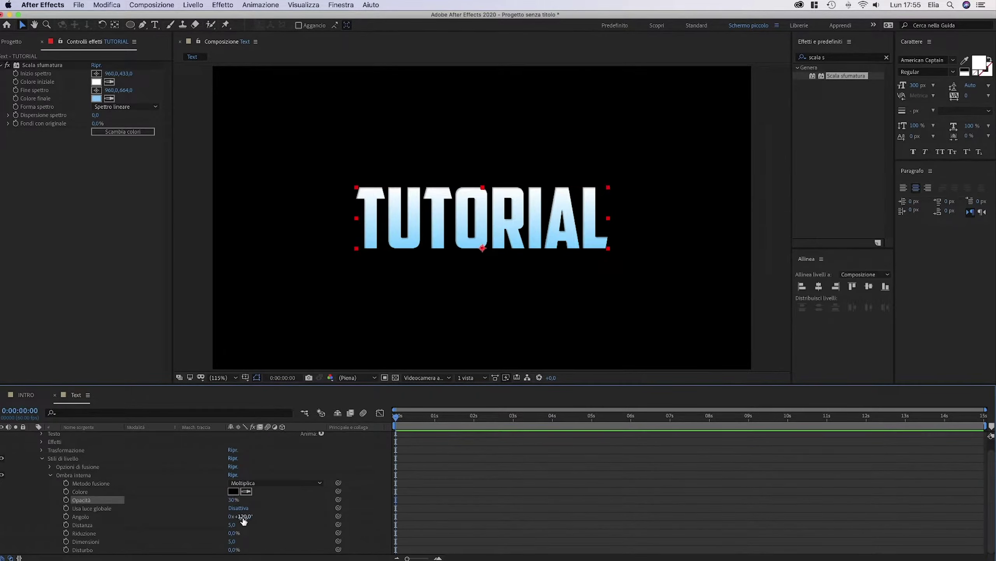
# Set the inner shadow's distance to 8 and its angle to -90°
pyautogui.press('Return')
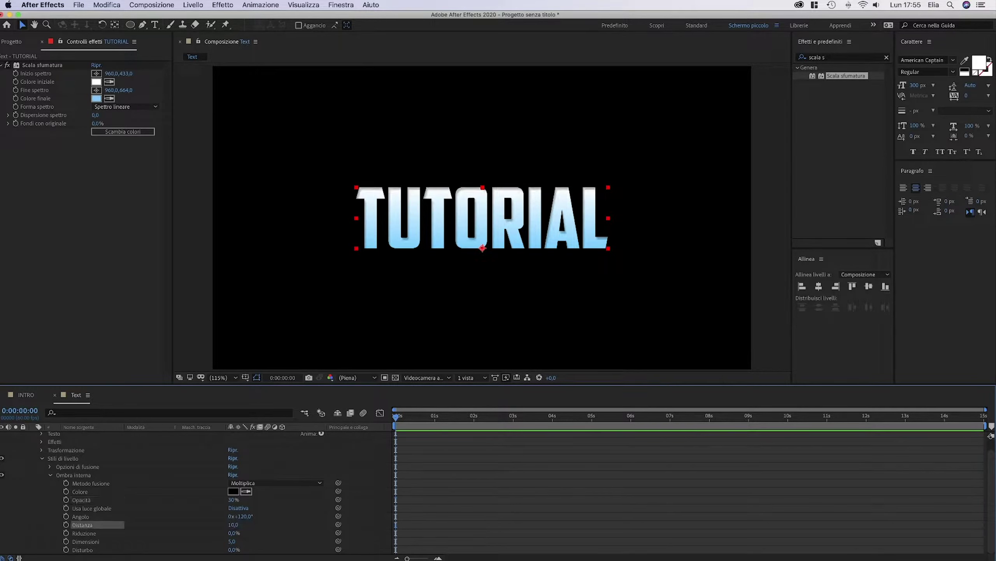
pyautogui.press('super+z')
pyautogui.click(232, 526)
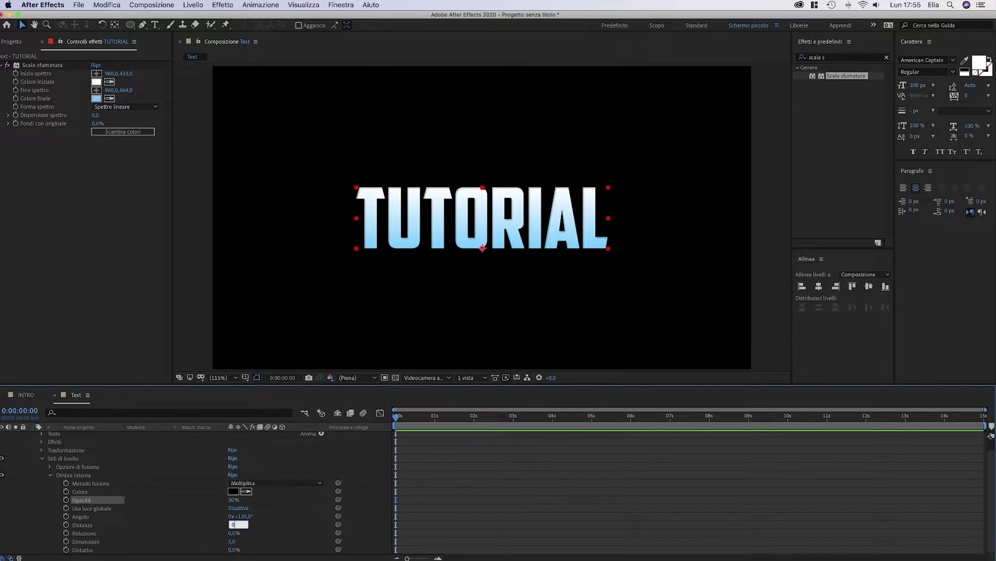
pyautogui.write('8')
pyautogui.press('Return')
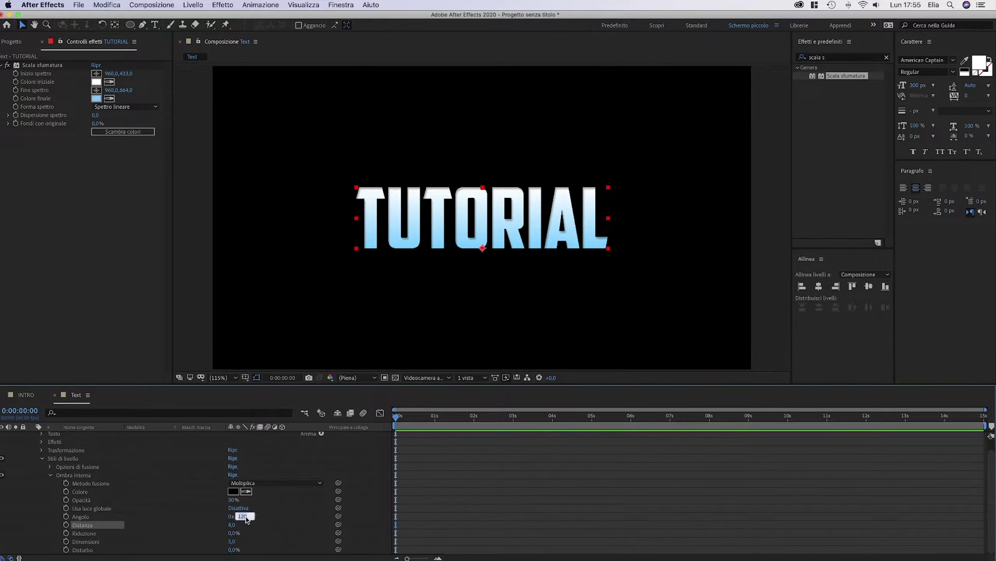
pyautogui.write('-90')
pyautogui.press('Return')
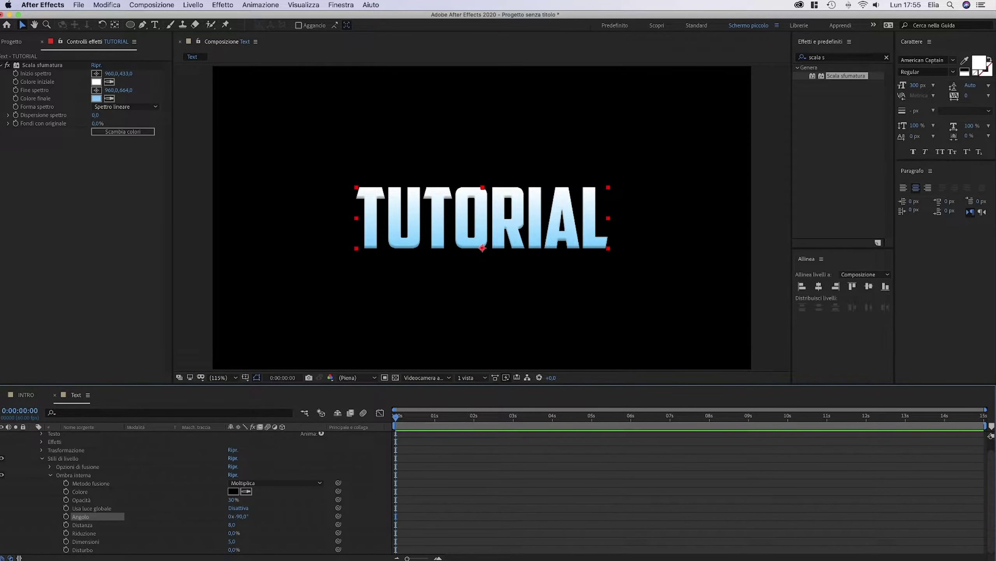
# Set the inner shadow's size to 2.5 and collapse the TUTORIAL layer's properties
pyautogui.press('.')
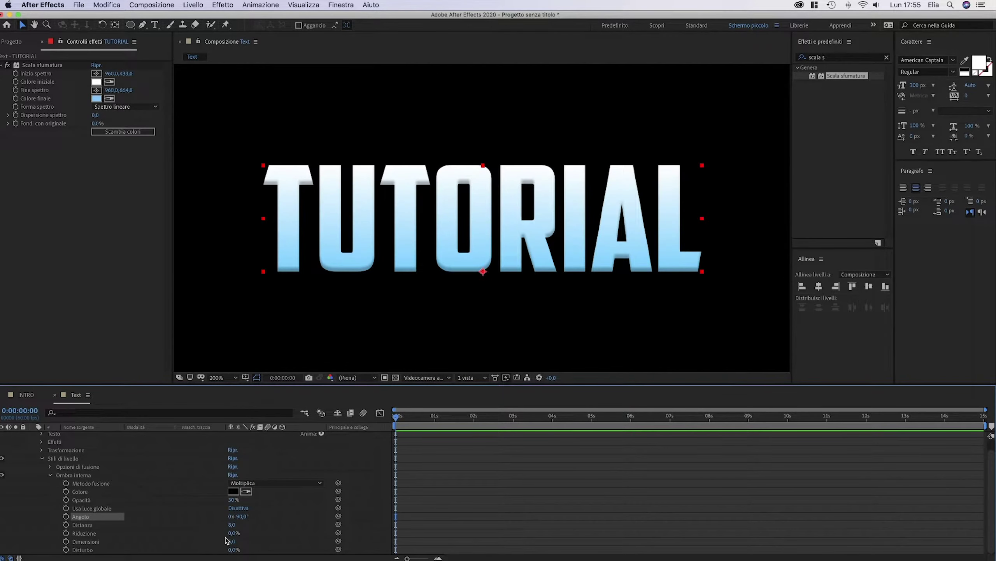
pyautogui.press('Return')
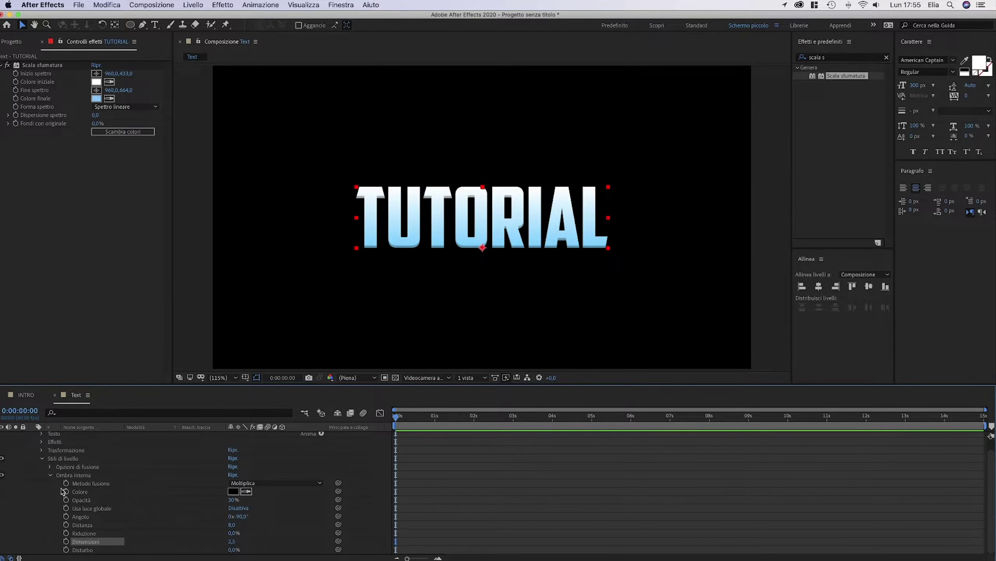
pyautogui.scroll(1, 44, 471)
pyautogui.click(32, 435)
pyautogui.click(80, 455)
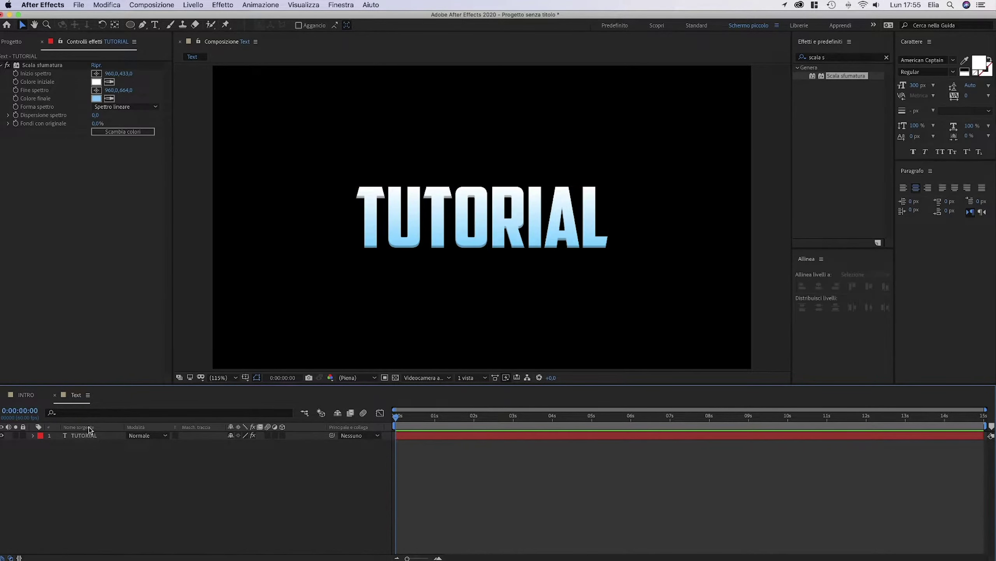
# Create shapes from the TUTORIAL text, place the outline layer beneath the text layer, and keep both layers visible
pyautogui.rightClick(94, 437)
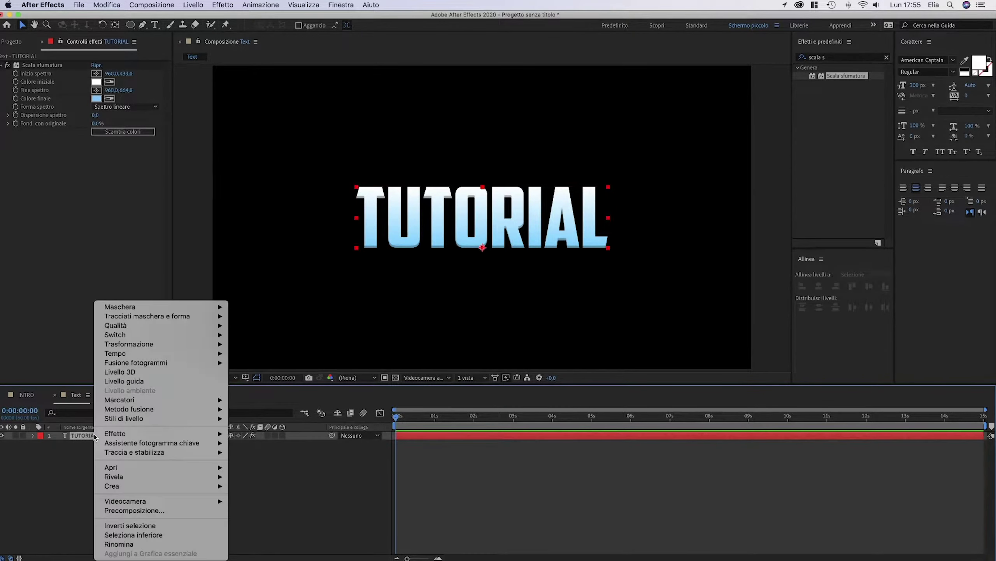
pyautogui.moveTo(214, 486)
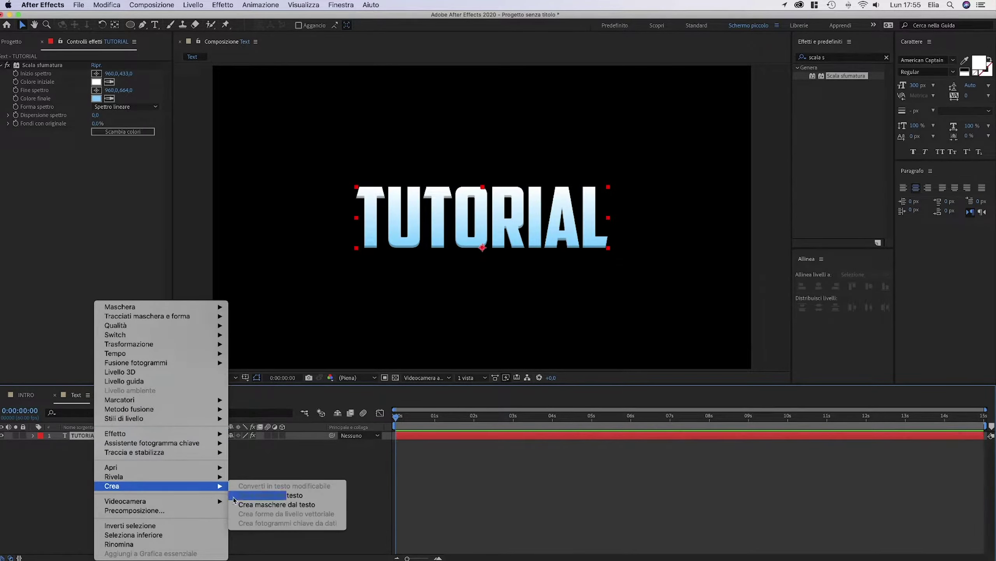
pyautogui.click(255, 495)
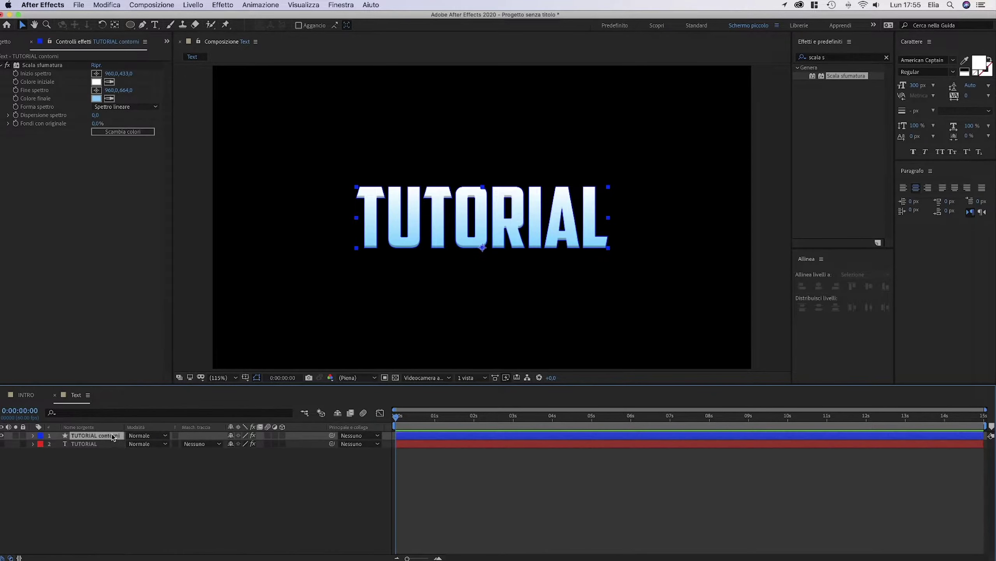
pyautogui.click(2, 434)
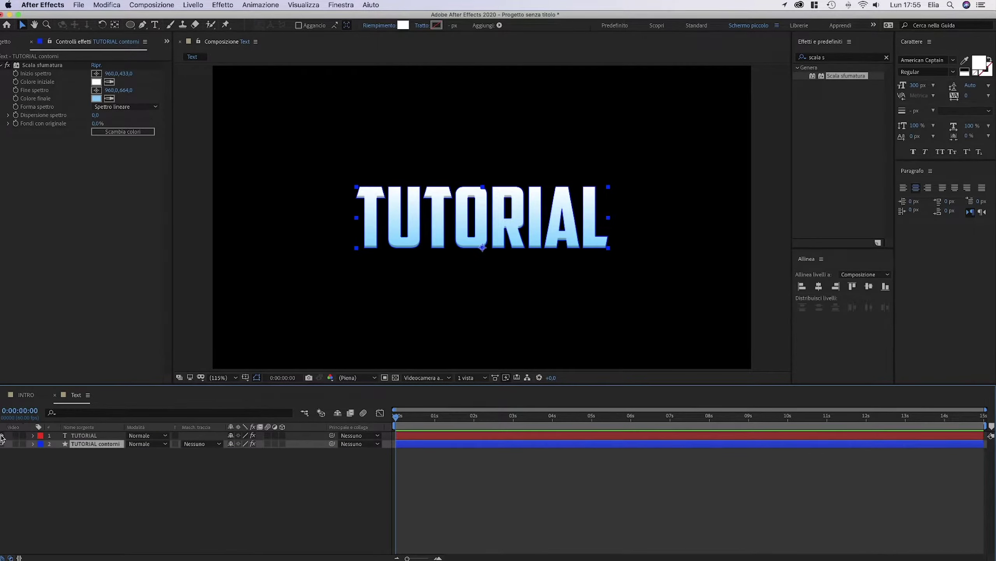
# Remove the Scala sfumatura effect and the layer styles from the TUTORIAL contorni layer
pyautogui.click(84, 437)
pyautogui.click(94, 443)
pyautogui.click(40, 67)
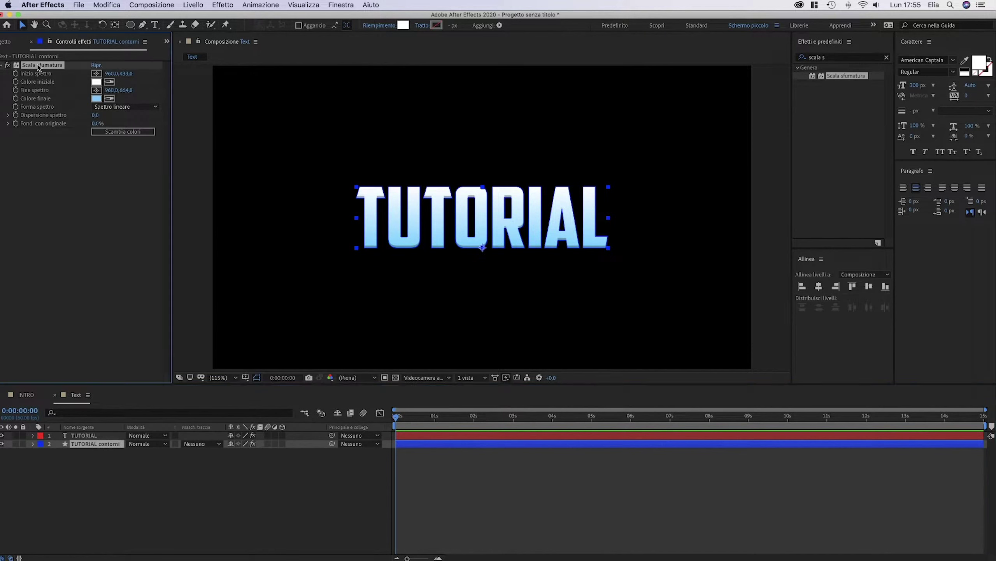
pyautogui.click(33, 443)
pyautogui.click(72, 471)
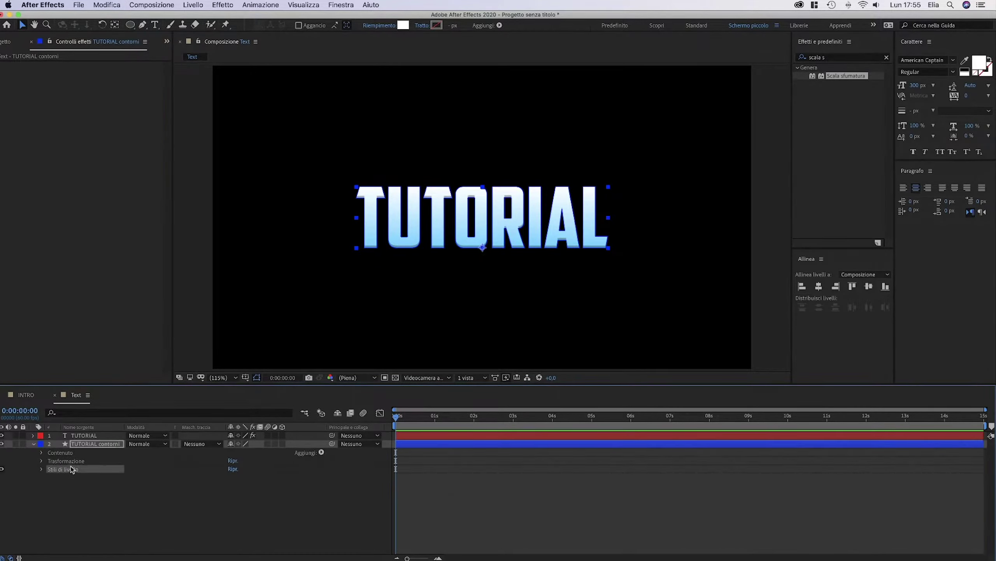
pyautogui.press('Delete')
# Add an empty group to the TUTORIAL contorni layer's contents and move all the letter groups into it
pyautogui.click(73, 453)
pyautogui.click(319, 452)
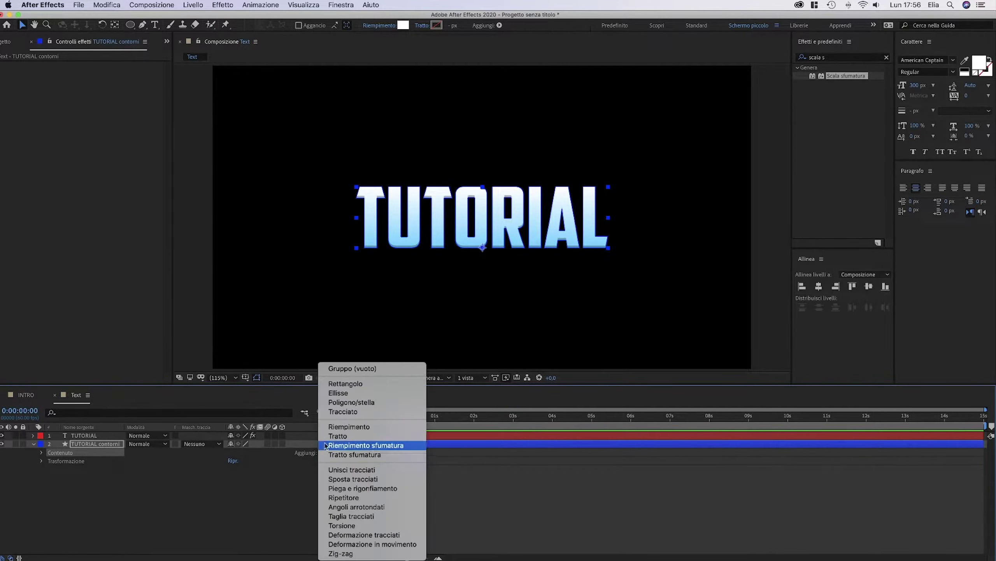
pyautogui.click(356, 363)
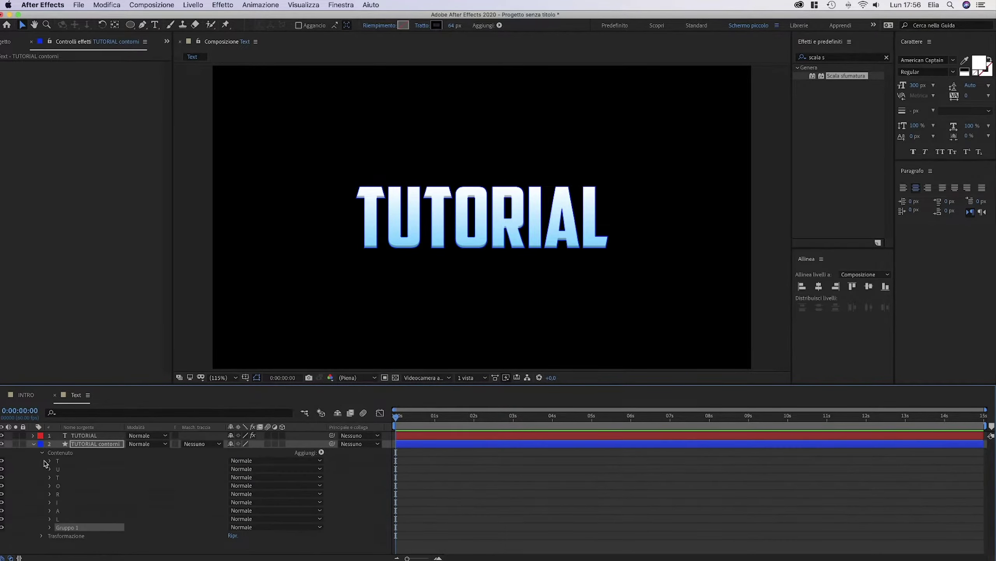
pyautogui.moveTo(42, 458); pyautogui.dragTo(93, 527)
pyautogui.click(66, 461)
# Add a stroke (Tratto) to Gruppo 1, set its width to 20, and collapse the outline layer's properties
pyautogui.click(321, 453)
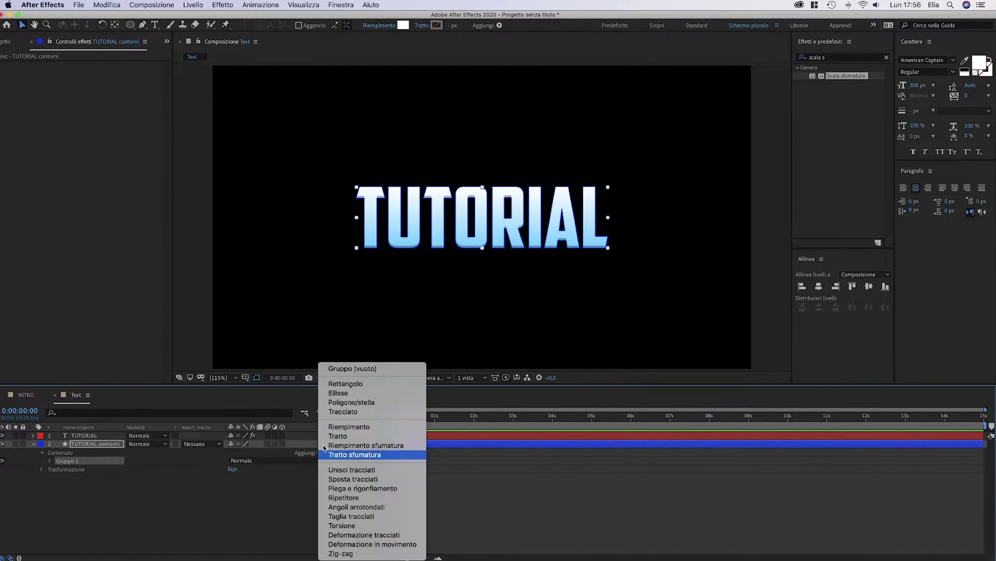
pyautogui.click(333, 434)
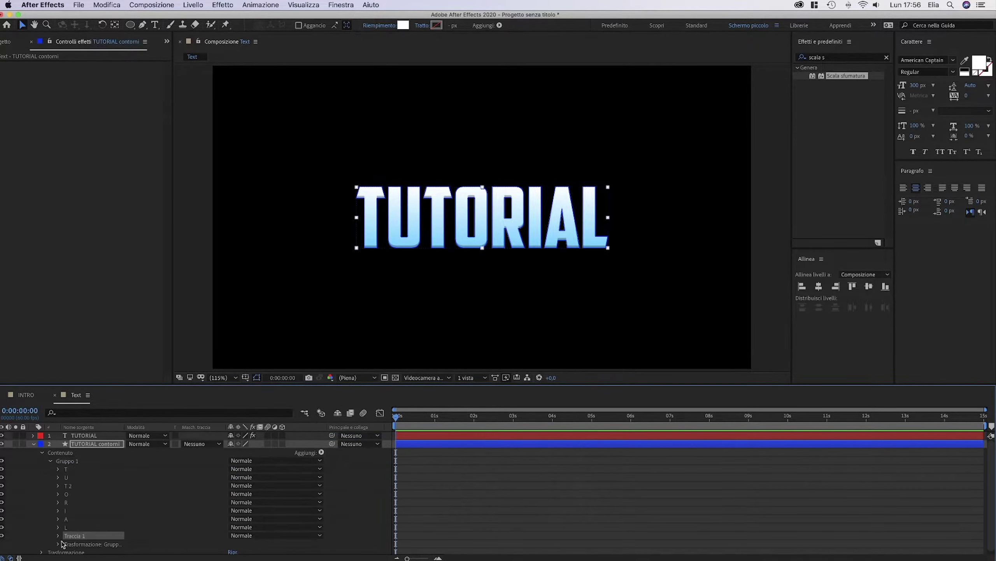
pyautogui.click(58, 535)
pyautogui.scroll(-5, 232, 537)
pyautogui.click(234, 499)
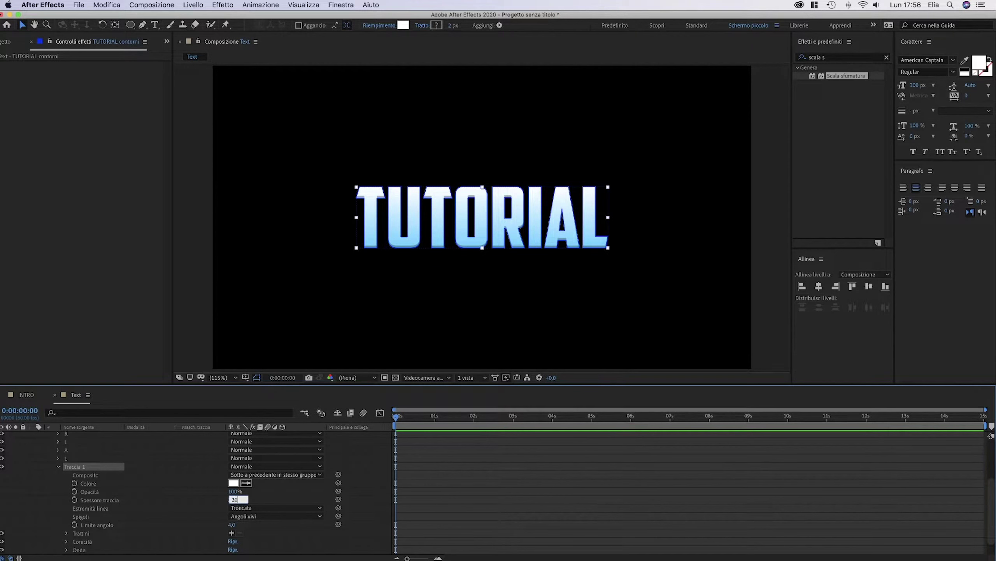
pyautogui.press('Return')
pyautogui.scroll(-1, 146, 509)
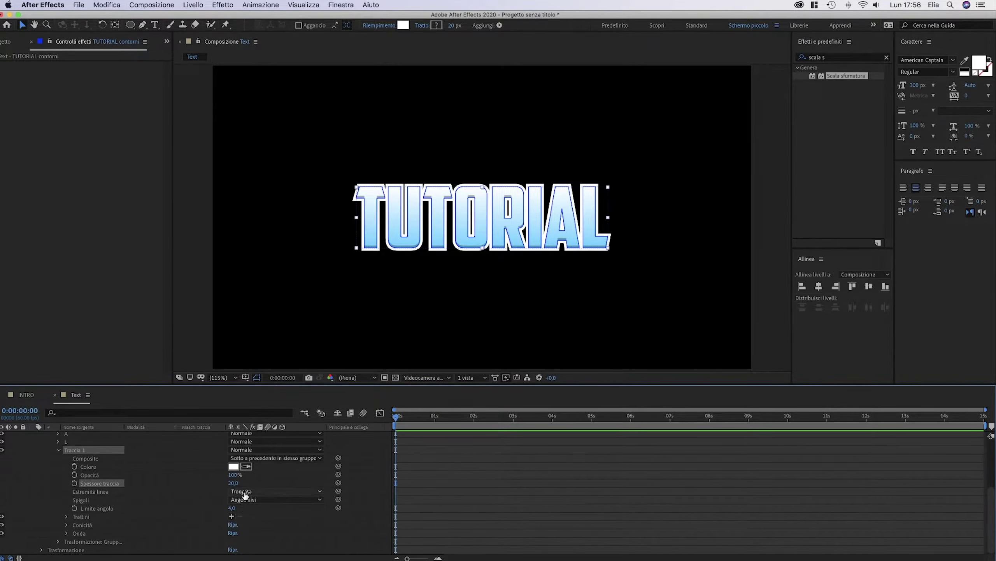
pyautogui.scroll(5, 22, 452)
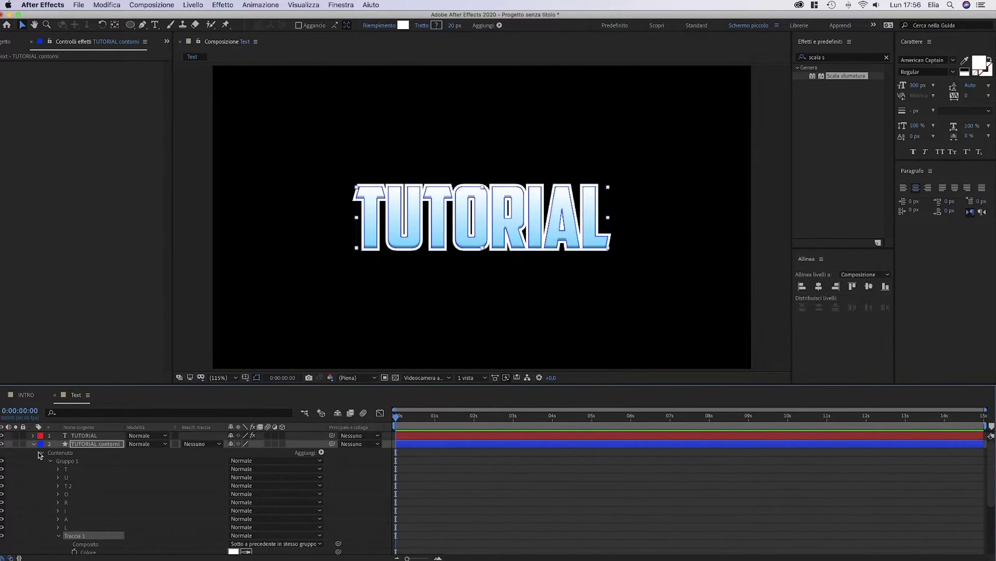
pyautogui.click(34, 444)
pyautogui.click(135, 469)
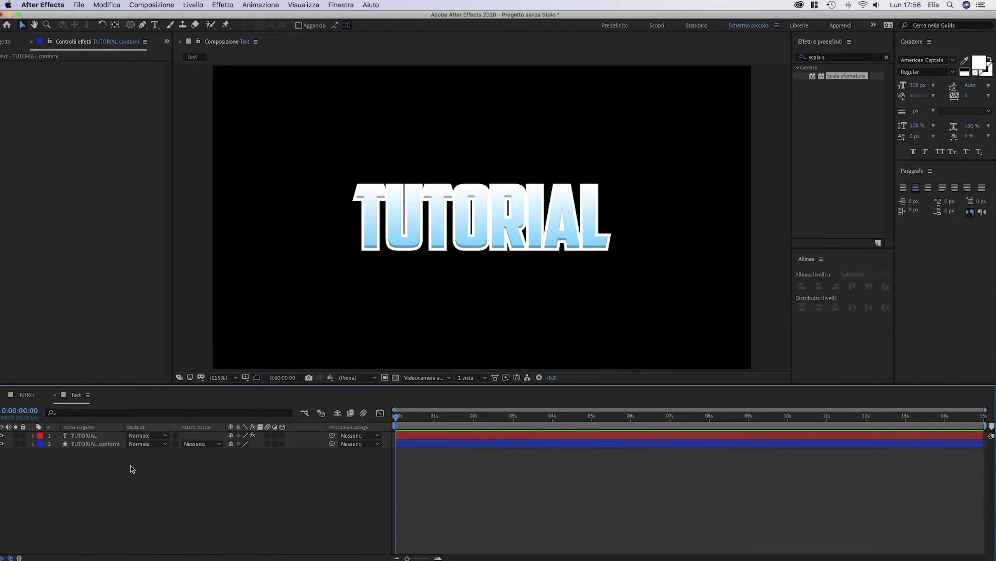
# Change the colour of Gruppo 1's stroke to light grey E5E5E5 and preview the title
pyautogui.click(108, 445)
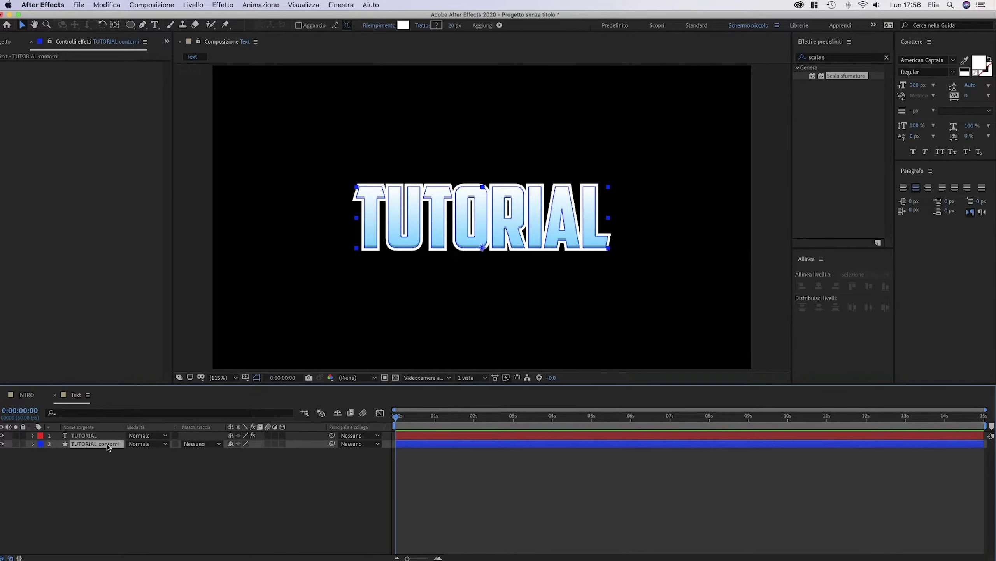
pyautogui.click(32, 445)
pyautogui.scroll(-2, 49, 501)
pyautogui.scroll(-1, 111, 536)
pyautogui.click(233, 527)
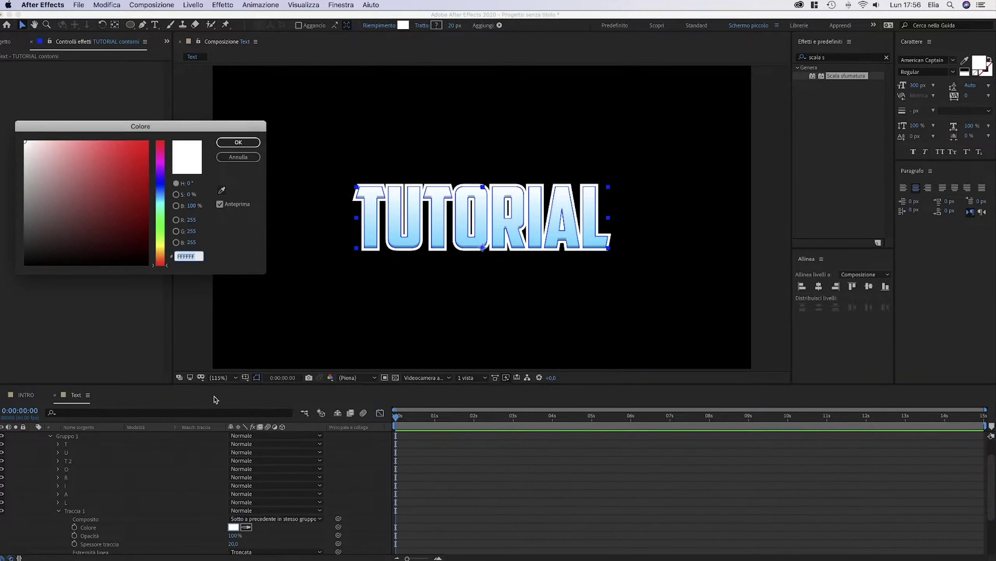
pyautogui.moveTo(66, 169); pyautogui.dragTo(25, 153)
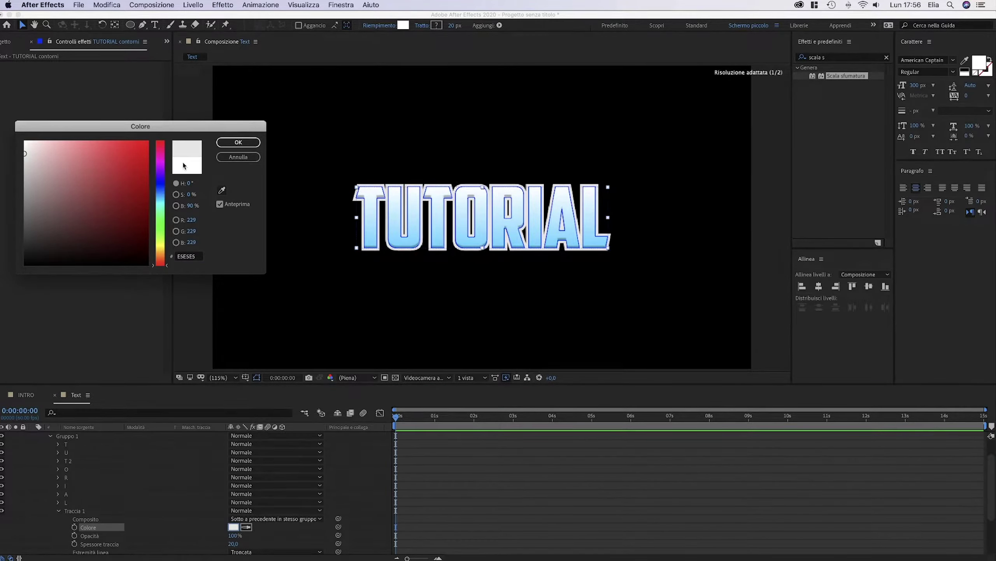
pyautogui.click(238, 142)
pyautogui.press('space')
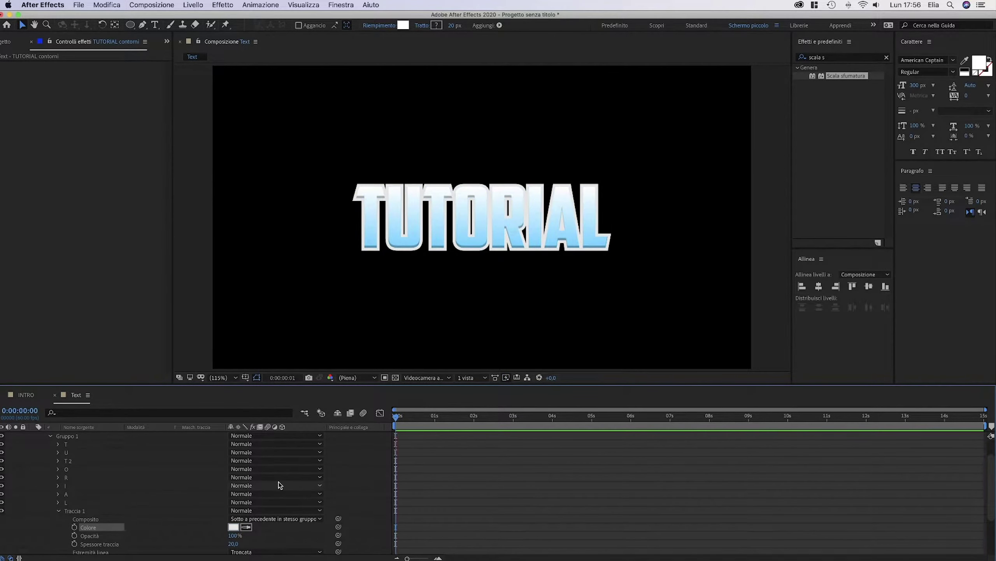
# Set the colour of Gruppo 1's stroke to the darker light grey D2D2D2
pyautogui.click(233, 527)
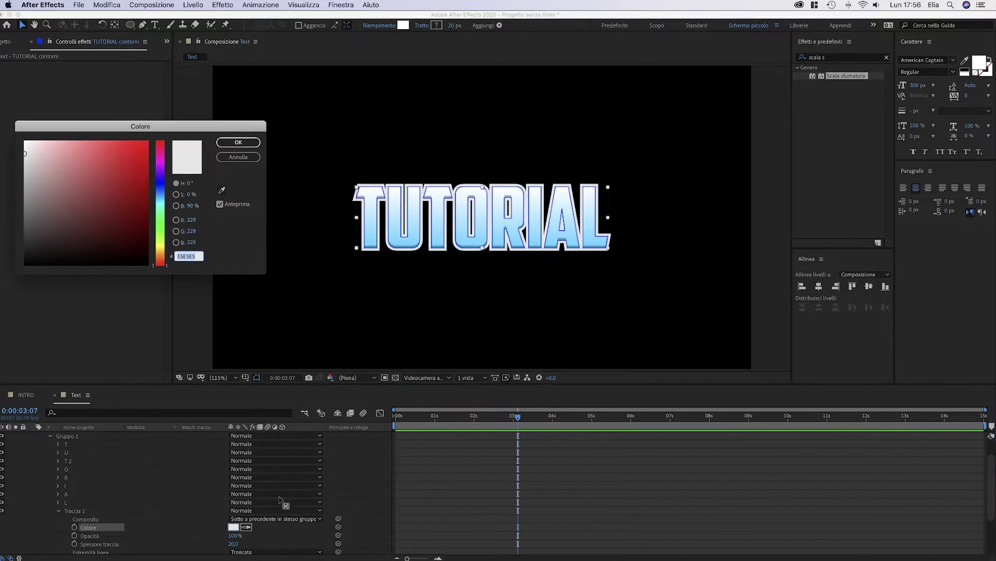
pyautogui.moveTo(27, 153); pyautogui.dragTo(17, 160)
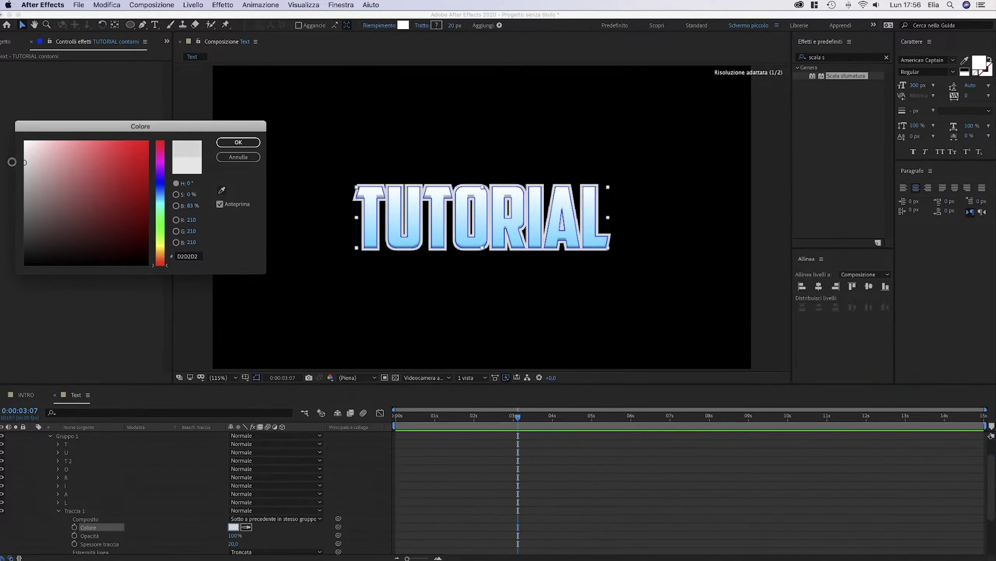
pyautogui.click(219, 142)
# Collapse Gruppo 1, duplicate it, and place the copy beneath the original
pyautogui.scroll(2, 45, 460)
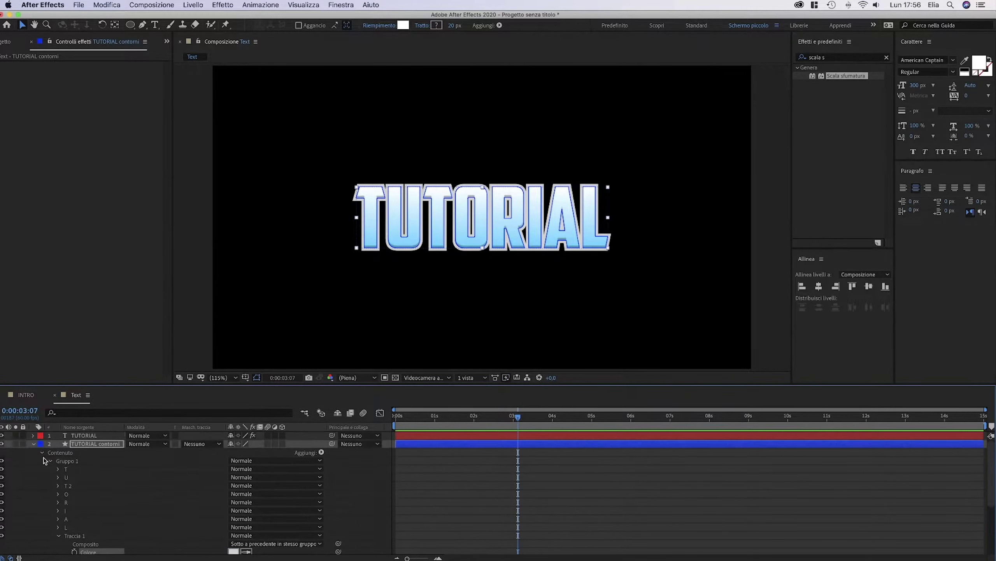
pyautogui.click(51, 461)
pyautogui.click(74, 461)
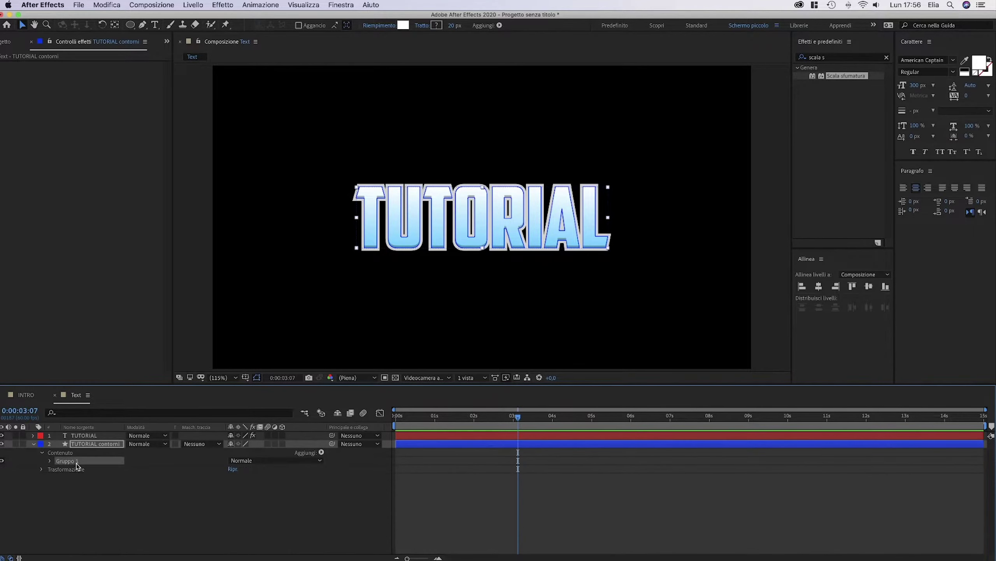
pyautogui.press('super+d')
pyautogui.moveTo(81, 476); pyautogui.dragTo(79, 474)
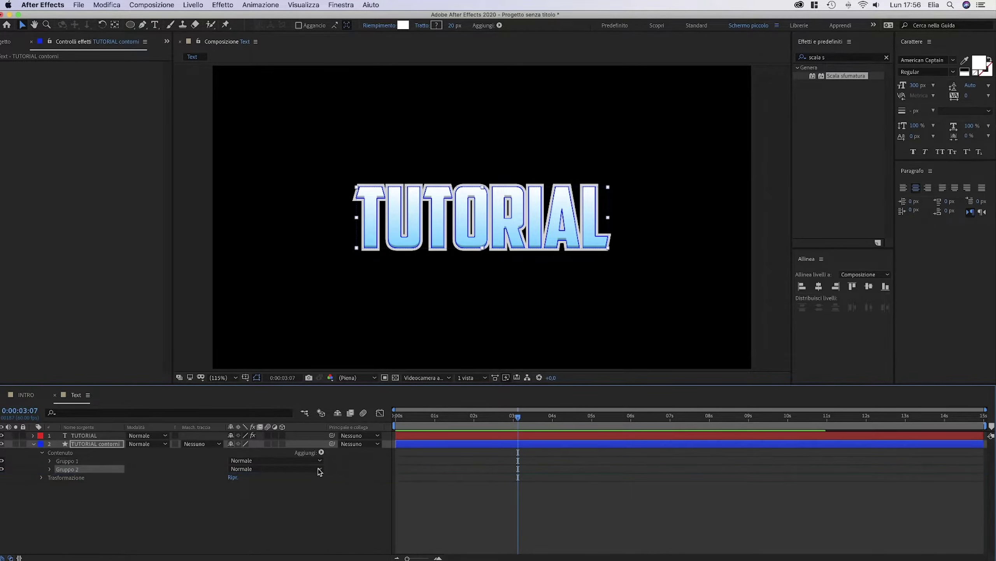
# Add a Repeater (Ripetitore) to Gruppo 2 and set its number of copies to 25
pyautogui.click(321, 452)
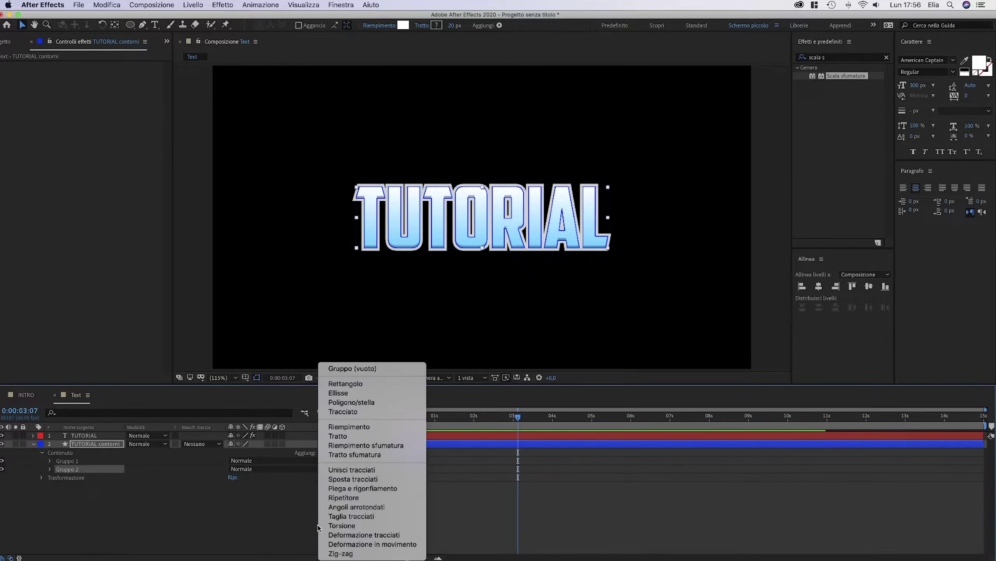
pyautogui.click(344, 498)
pyautogui.click(59, 550)
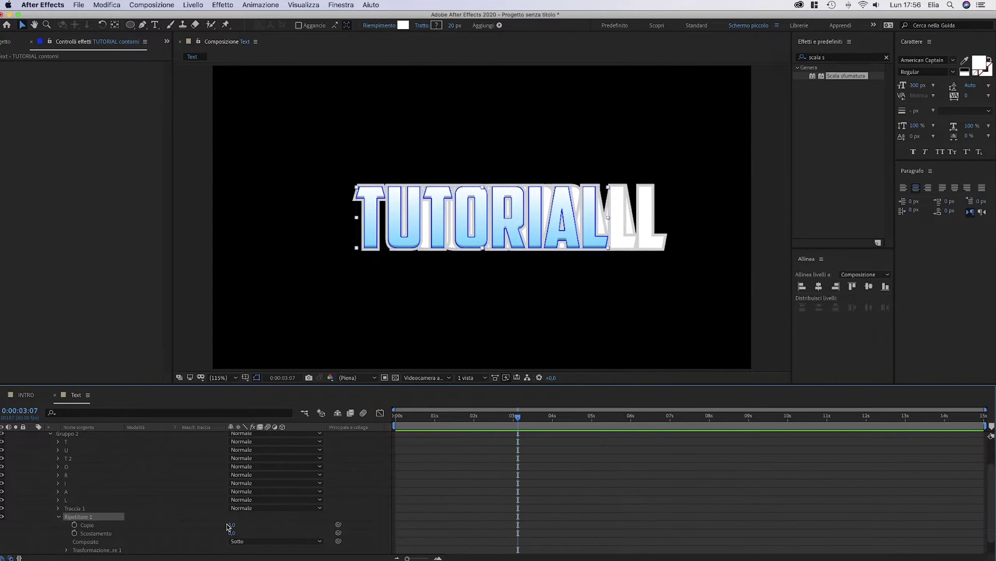
pyautogui.click(230, 525)
pyautogui.write('25')
pyautogui.press('Return')
pyautogui.scroll(-1, 136, 538)
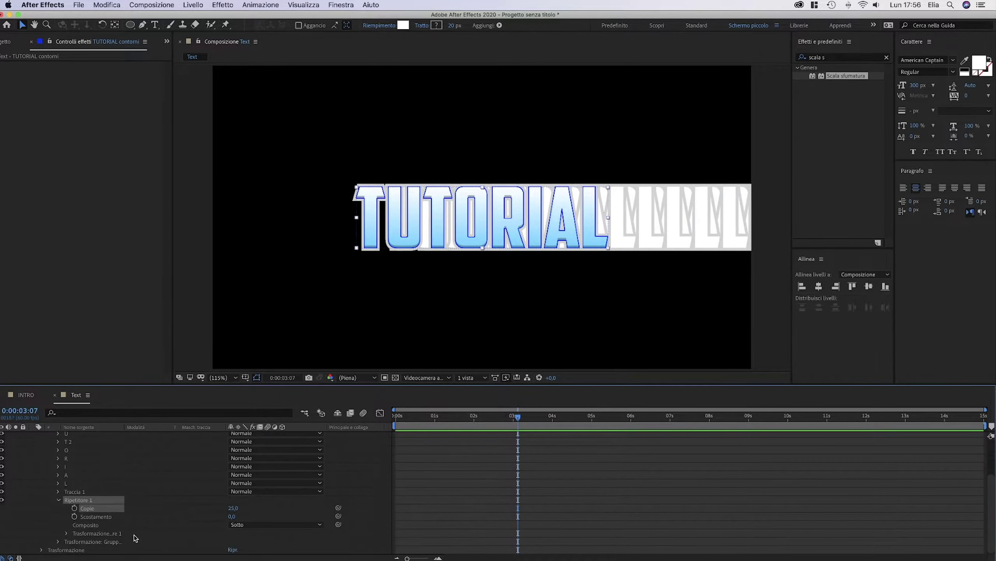
# Set the repeater transform's horizontal position to 0 and its scale to 99.6%
pyautogui.click(66, 533)
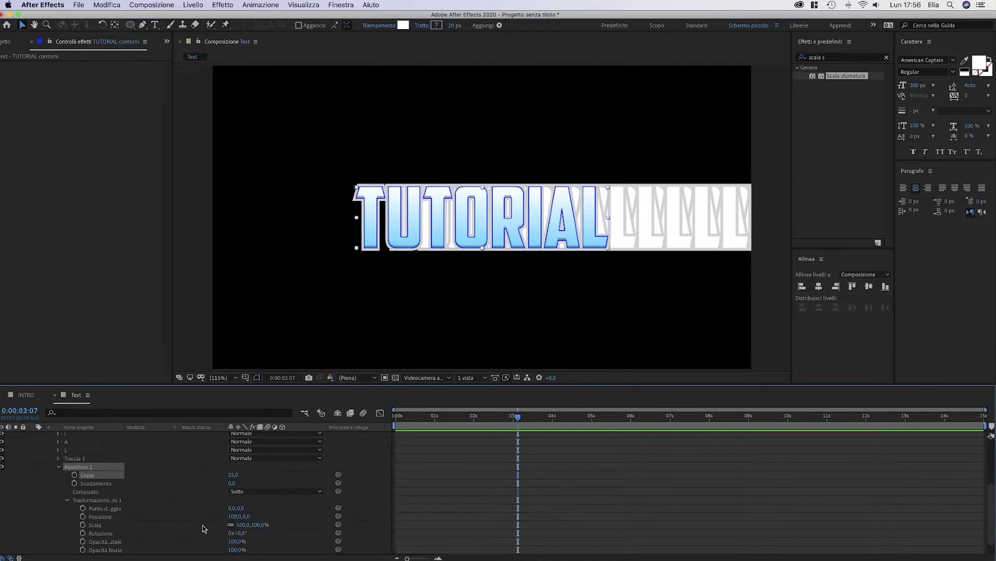
pyautogui.click(234, 516)
pyautogui.write('0')
pyautogui.press('Return')
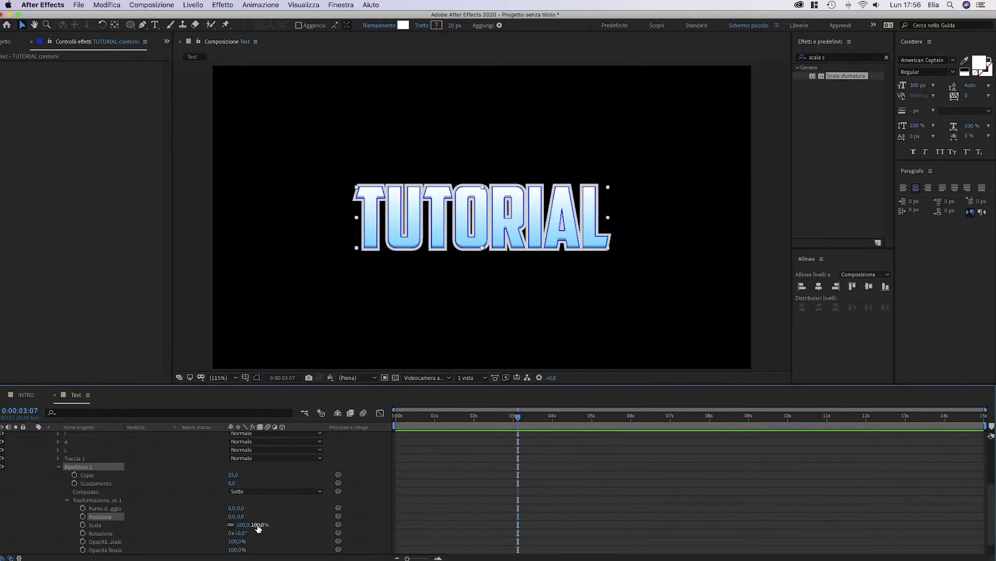
pyautogui.write('99,6')
pyautogui.press('Return')
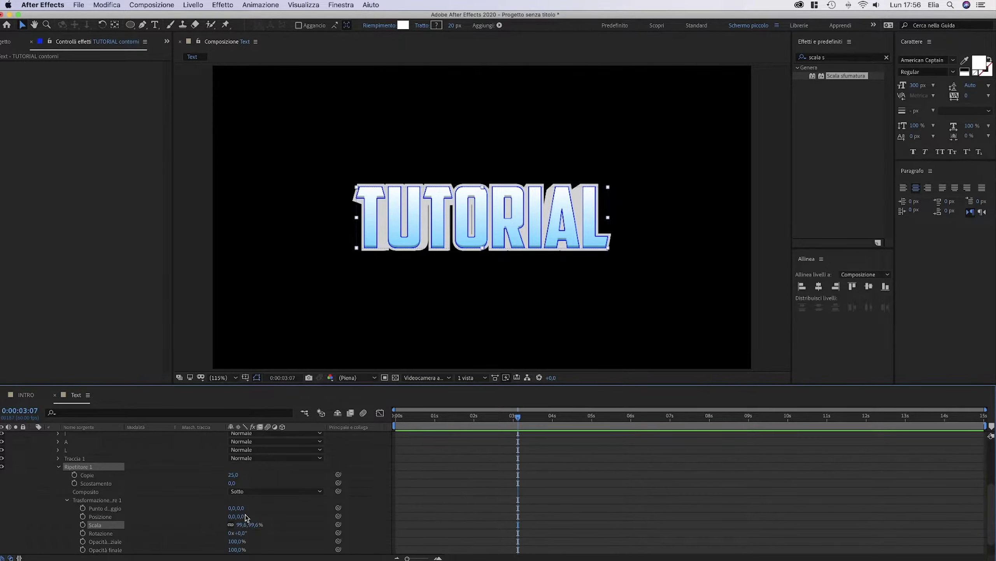
# Set the repeater transform's vertical position to 1.5 and collapse the repeater's properties
pyautogui.click(243, 516)
pyautogui.write('1,5')
pyautogui.press('Return')
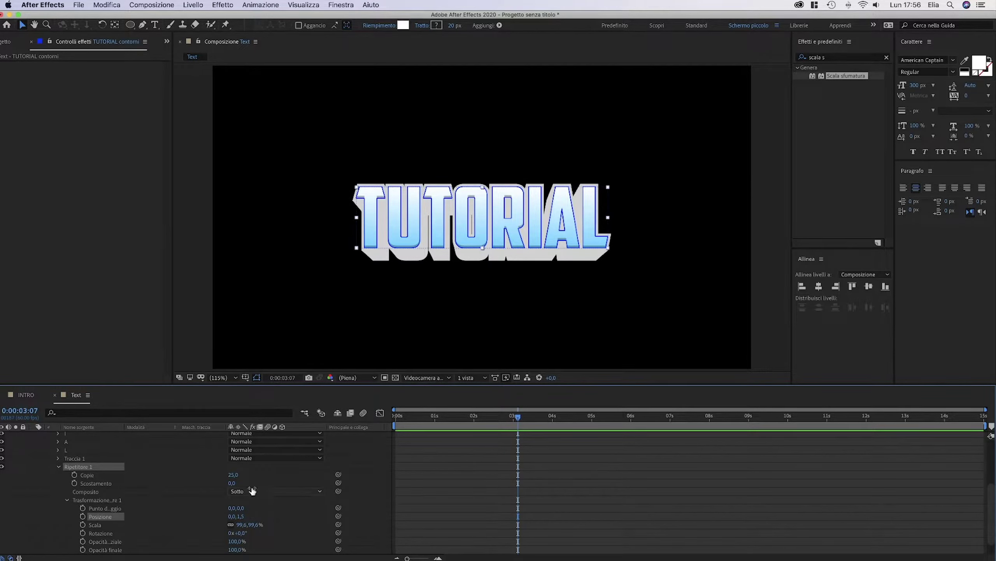
pyautogui.scroll(1, 69, 476)
pyautogui.click(58, 476)
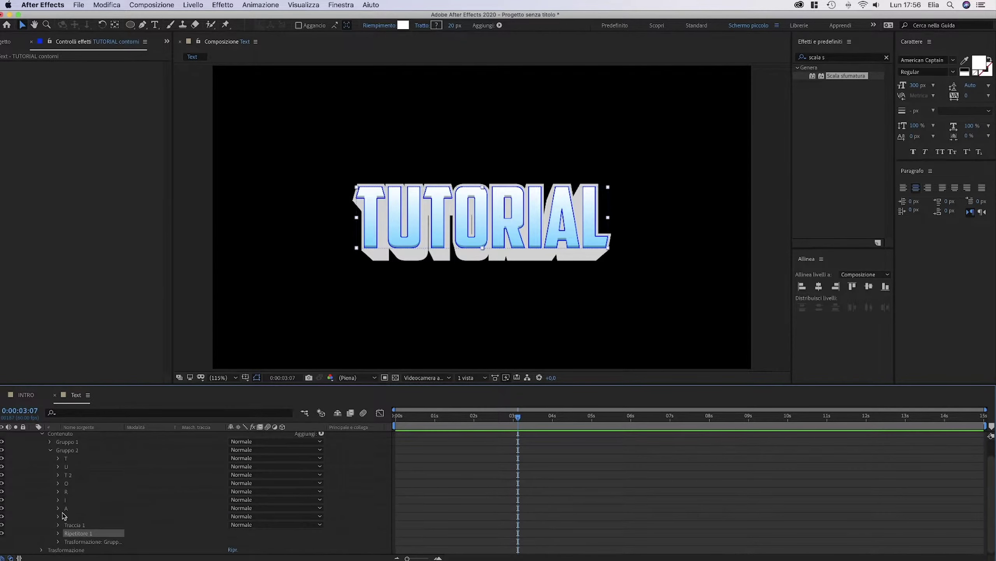
# Set the colour of Gruppo 2's stroke to grey AAAAAA and preview the extruded title
pyautogui.click(59, 524)
pyautogui.click(234, 483)
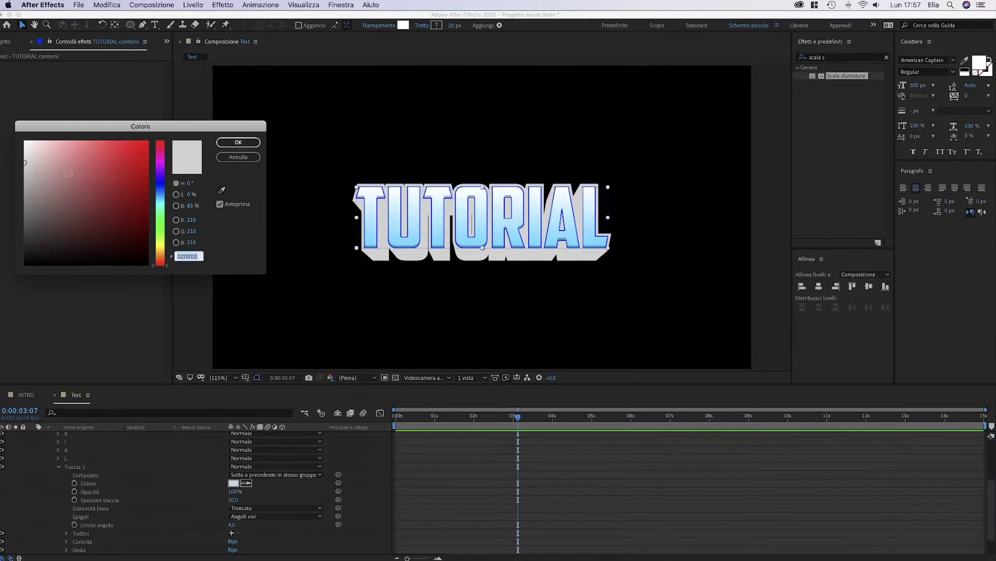
pyautogui.click(193, 165)
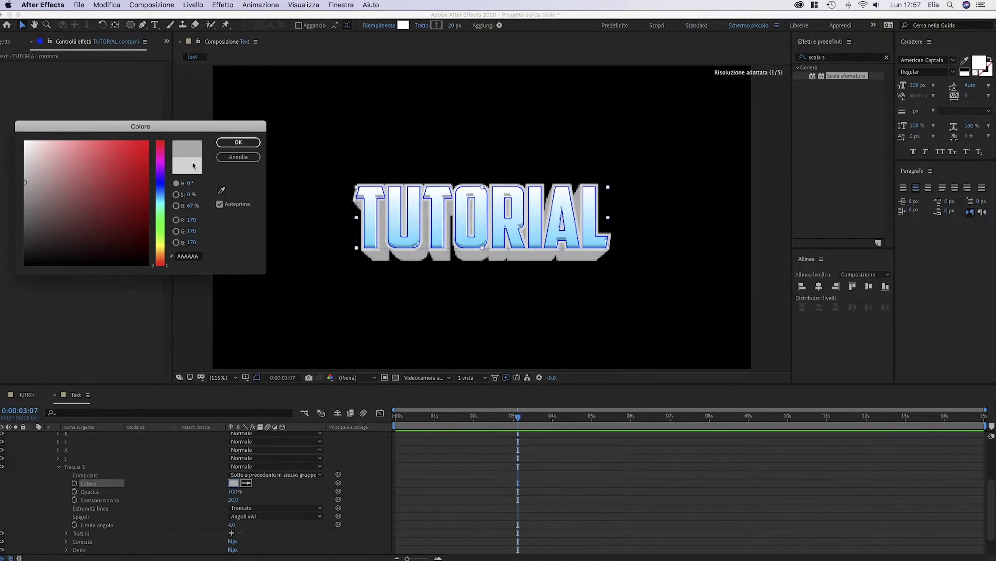
pyautogui.click(236, 144)
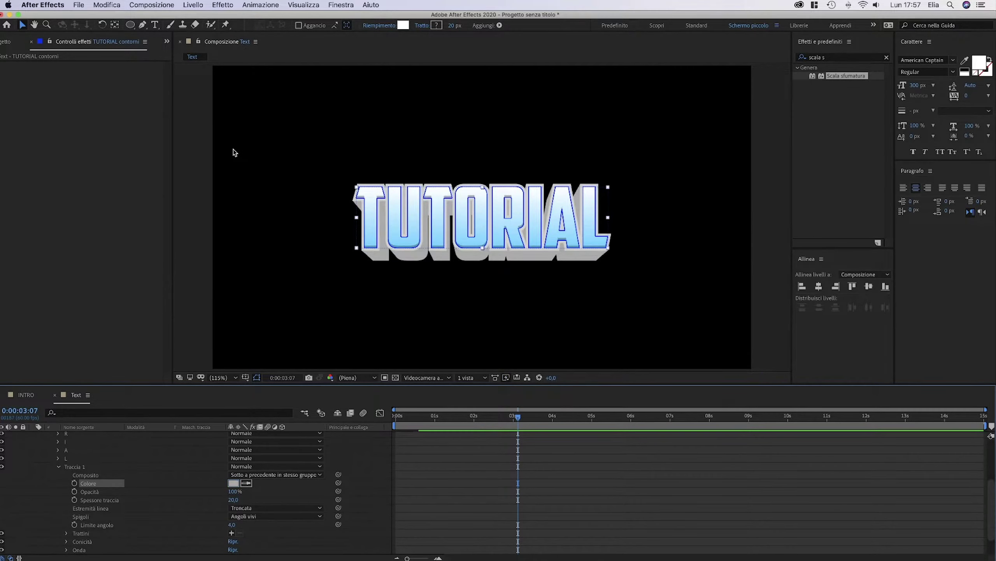
pyautogui.press('space')
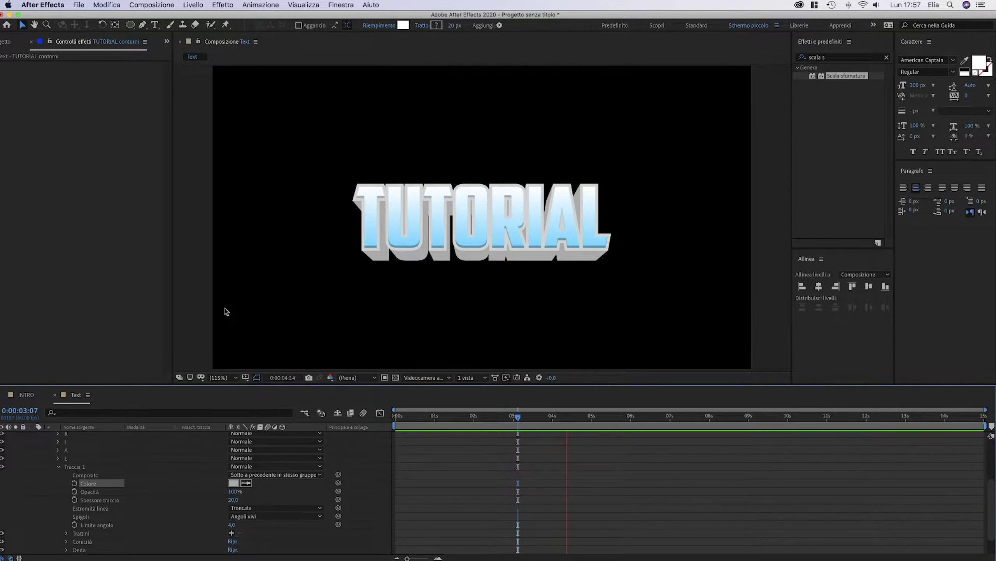
pyautogui.press('space')
# Collapse the TUTORIAL contorni layer and precompose it with the TUTORIAL text layer into a new composition named Text
pyautogui.scroll(3, 153, 474)
pyautogui.click(27, 443)
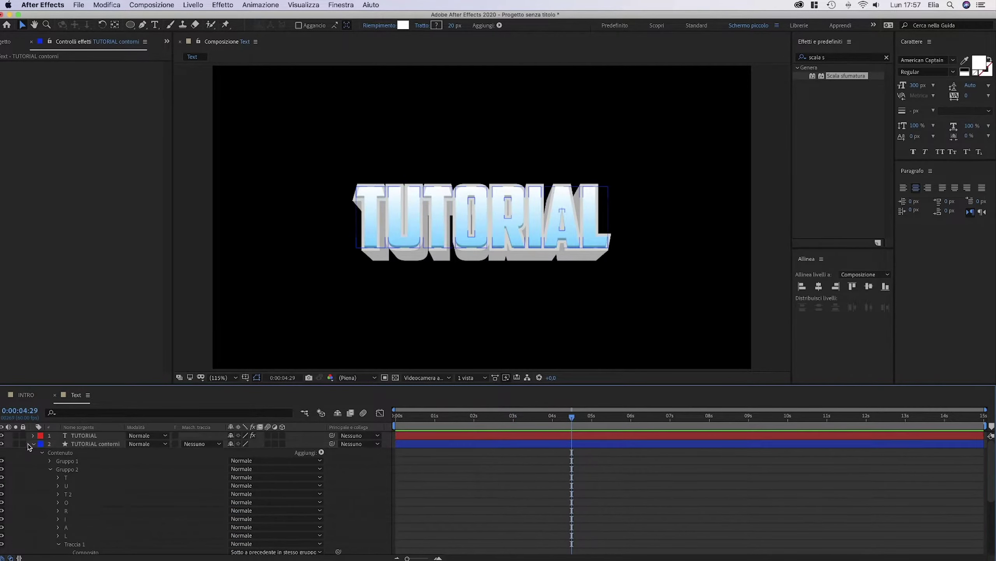
pyautogui.click(33, 443)
pyautogui.press('super+a')
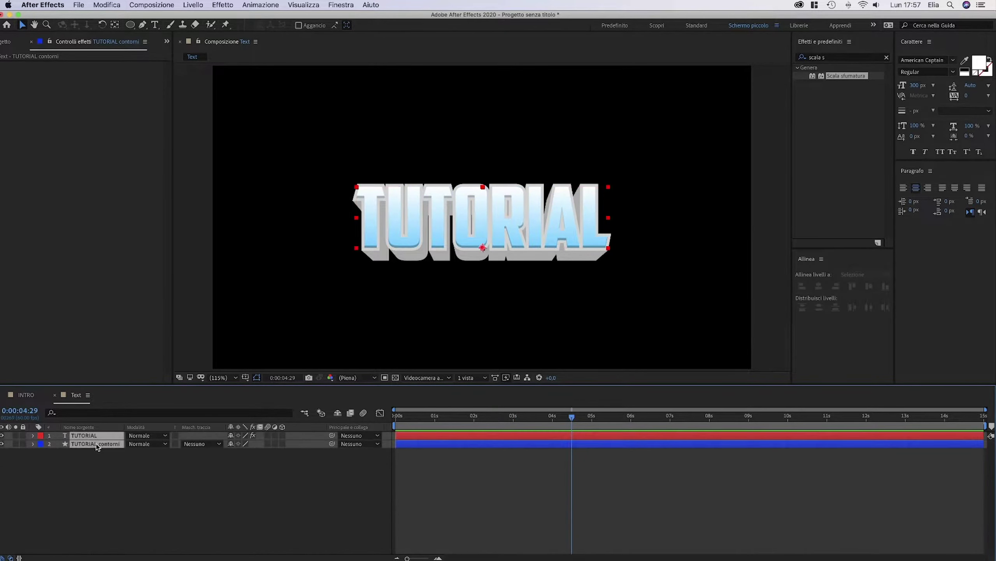
pyautogui.rightClick(96, 444)
pyautogui.press('Escape')
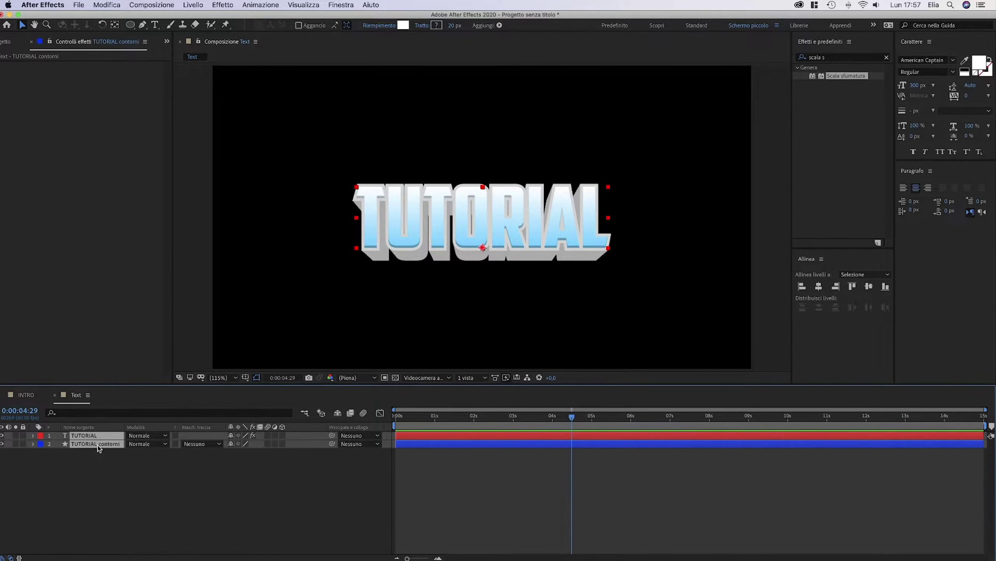
pyautogui.rightClick(99, 449)
pyautogui.click(132, 511)
pyautogui.write('Tex')
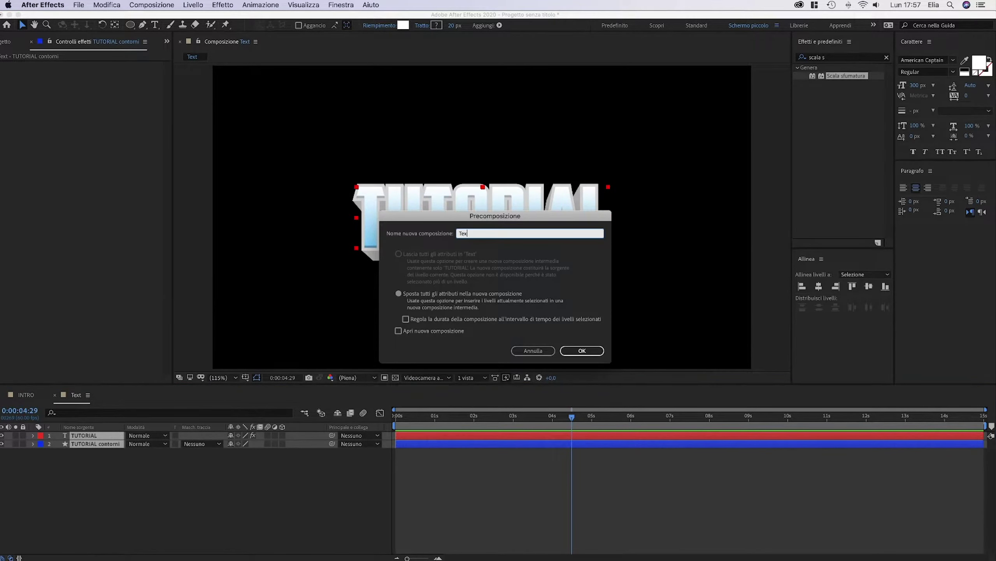
pyautogui.write('t')
pyautogui.press('Return')
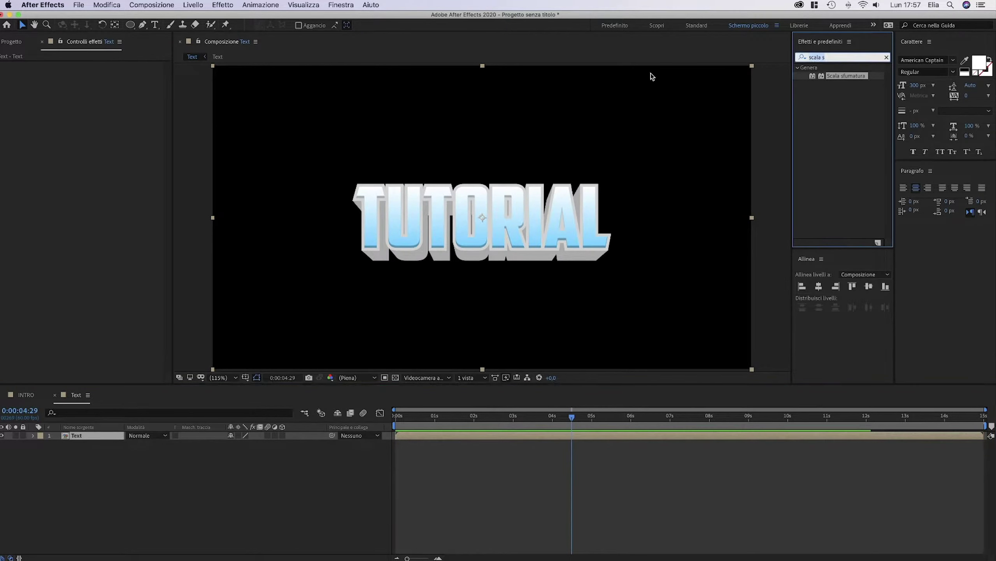
# Find the Alterazione distortion effect and apply it to the Text precomposition layer
pyautogui.press('BackSpace')
pyautogui.press('BackSpace')
pyautogui.press('BackSpace')
pyautogui.press('BackSpace')
pyautogui.press('BackSpace')
pyautogui.press('BackSpace')
pyautogui.press('BackSpace')
pyautogui.write('altera')
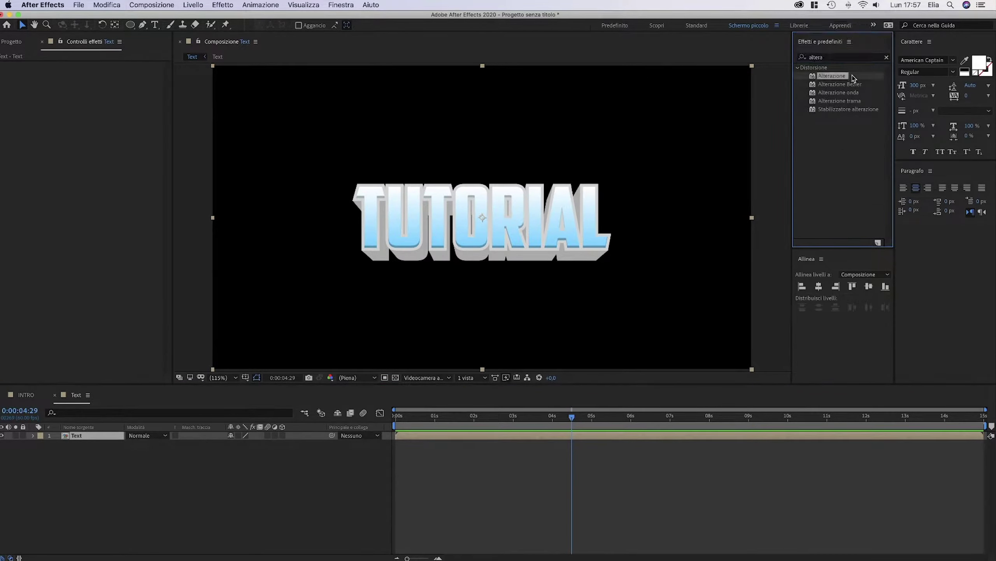
pyautogui.doubleClick(853, 78)
# Set the Alterazione effect's bend (Piega) to 0 and its vertical distortion to 10
pyautogui.click(98, 91)
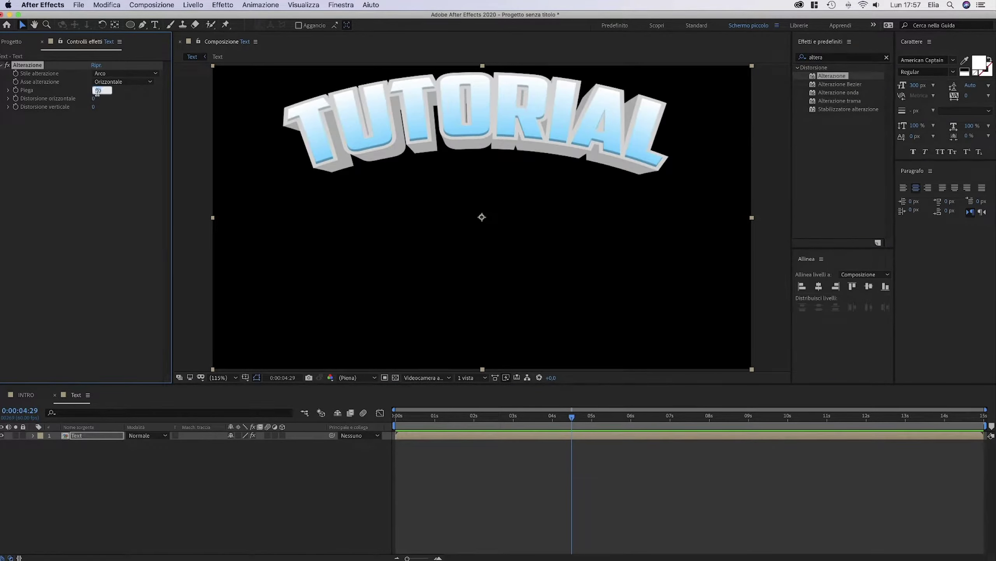
pyautogui.write('0')
pyautogui.press('Return')
pyautogui.click(96, 107)
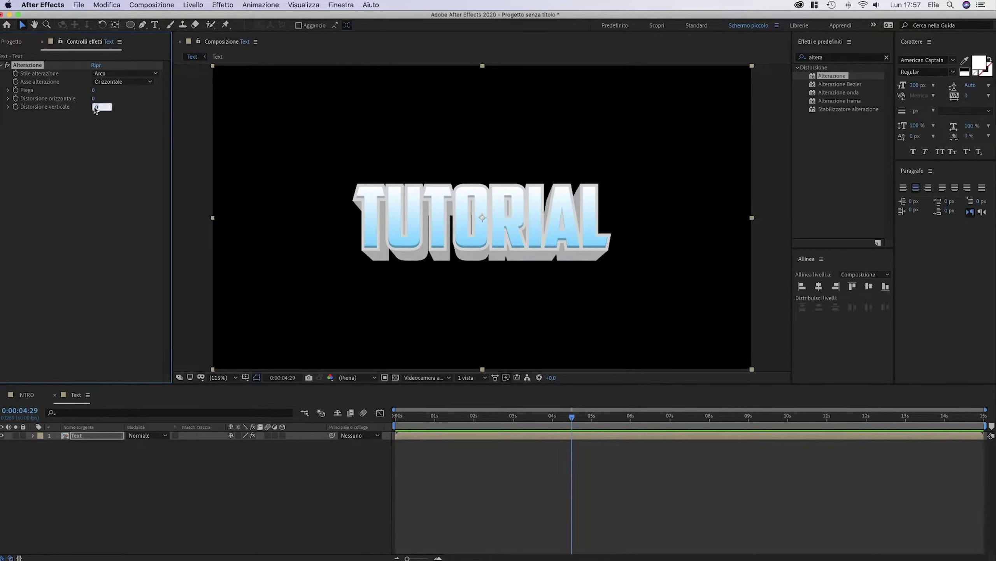
pyautogui.write('10')
pyautogui.press('Return')
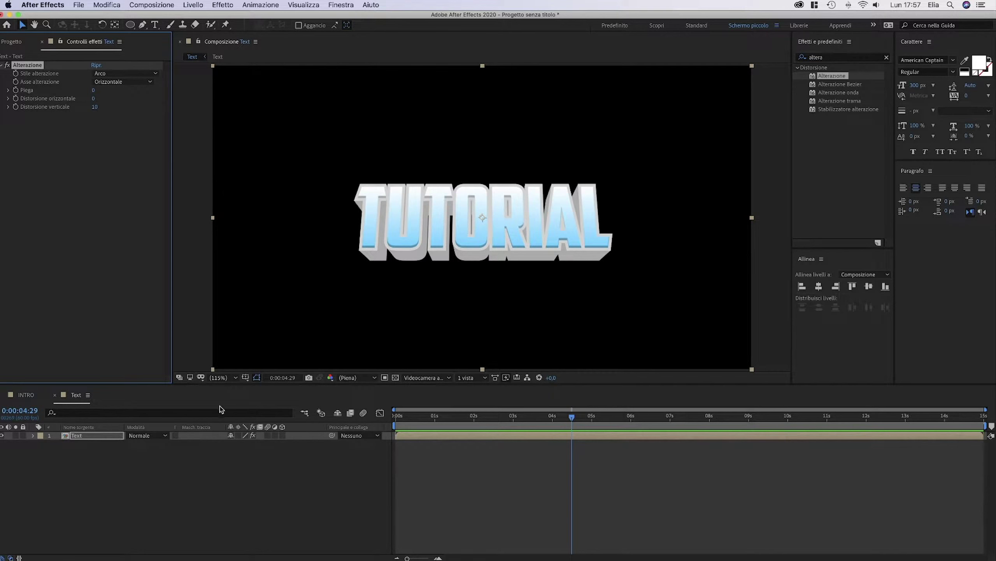
pyautogui.click(119, 471)
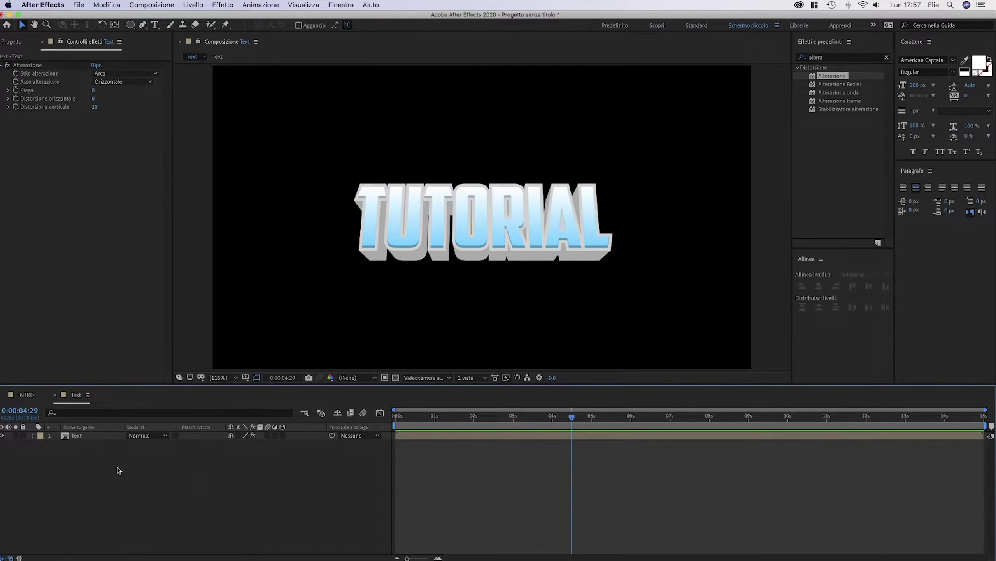
# Open the nested Text precomposition and set the start colour of TUTORIAL's Scala sfumatura effect to light blue C9F4FF
pyautogui.click(33, 436)
pyautogui.click(73, 436)
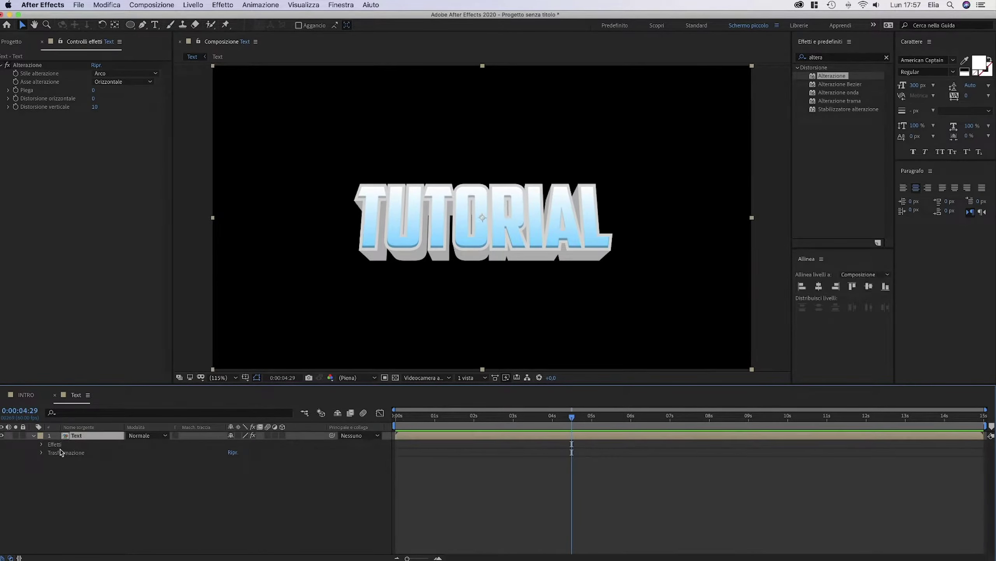
pyautogui.doubleClick(96, 435)
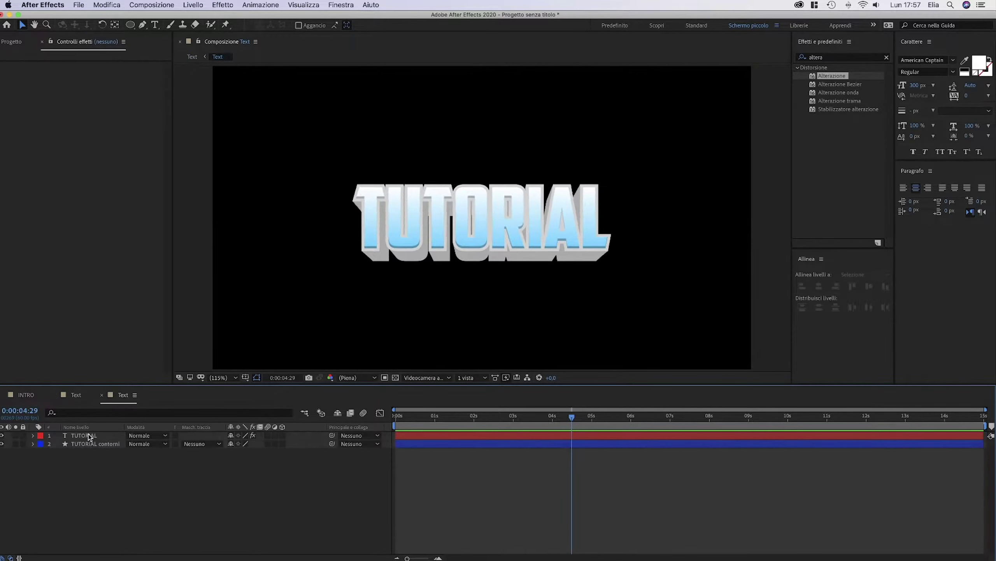
pyautogui.click(94, 83)
pyautogui.click(50, 141)
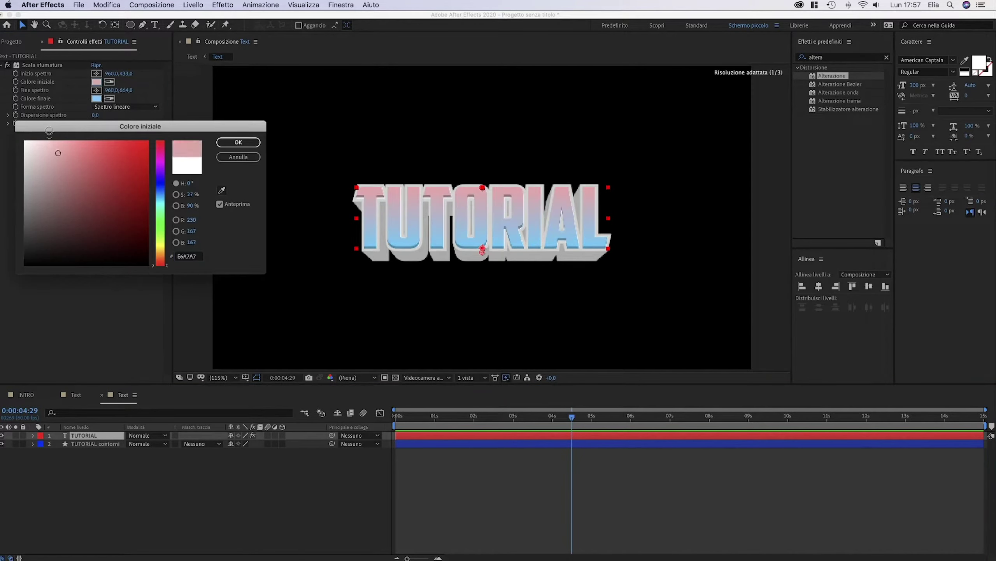
pyautogui.moveTo(162, 211); pyautogui.dragTo(161, 201)
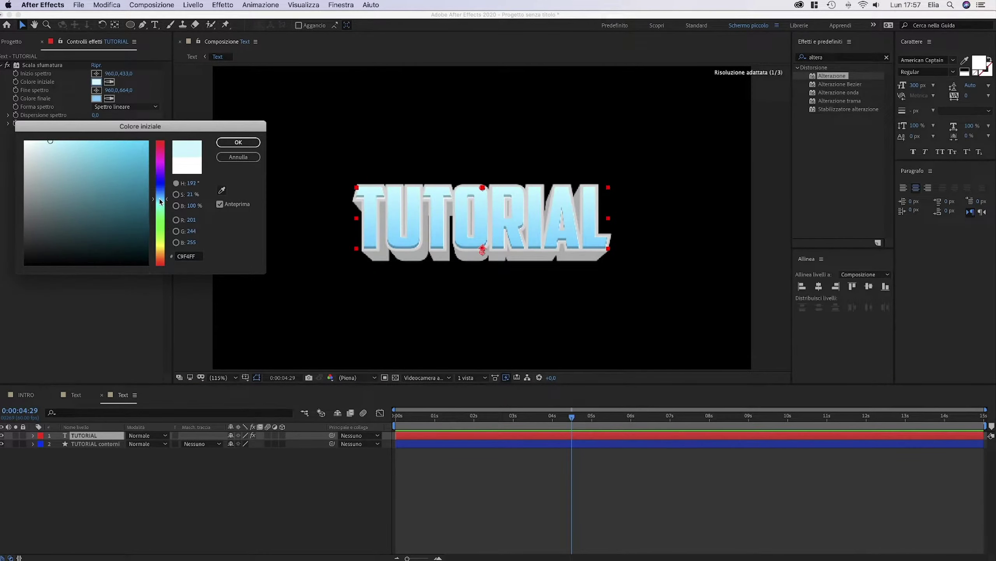
pyautogui.click(256, 144)
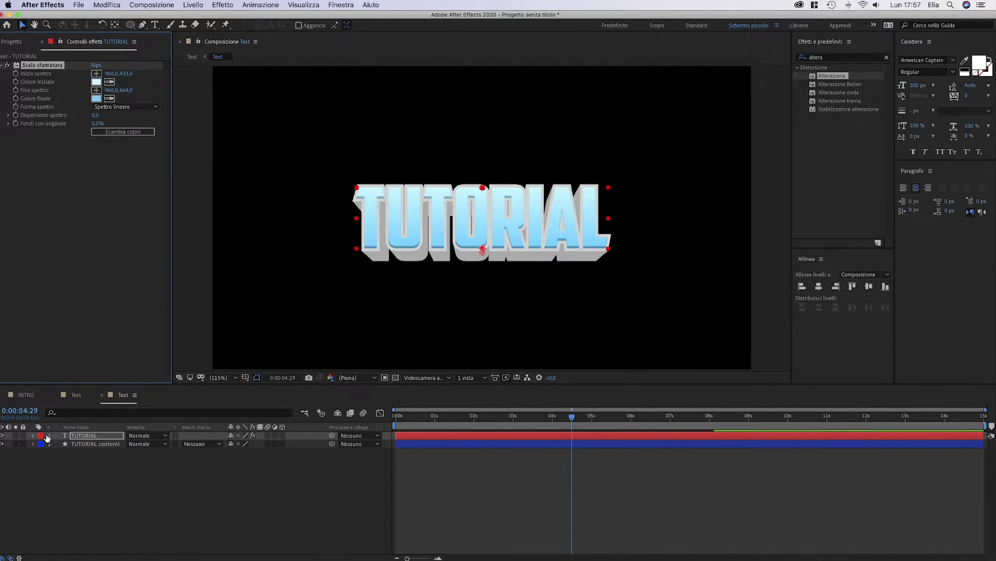
pyautogui.click(111, 472)
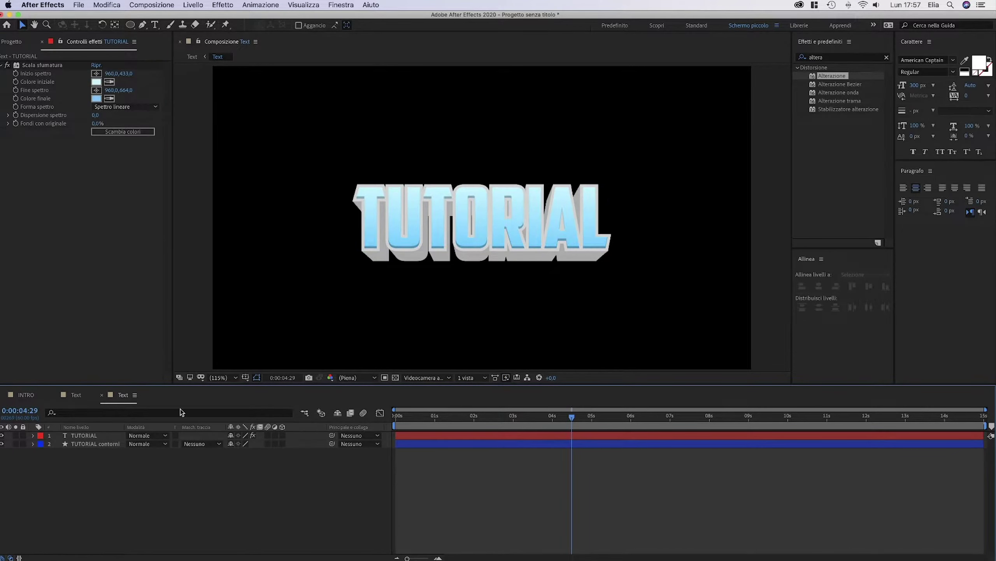
# Set the stroke colour of Gruppo 1 in the TUTORIAL contorni layer to light grey DEDEDE and preview the title
pyautogui.click(36, 447)
pyautogui.click(33, 445)
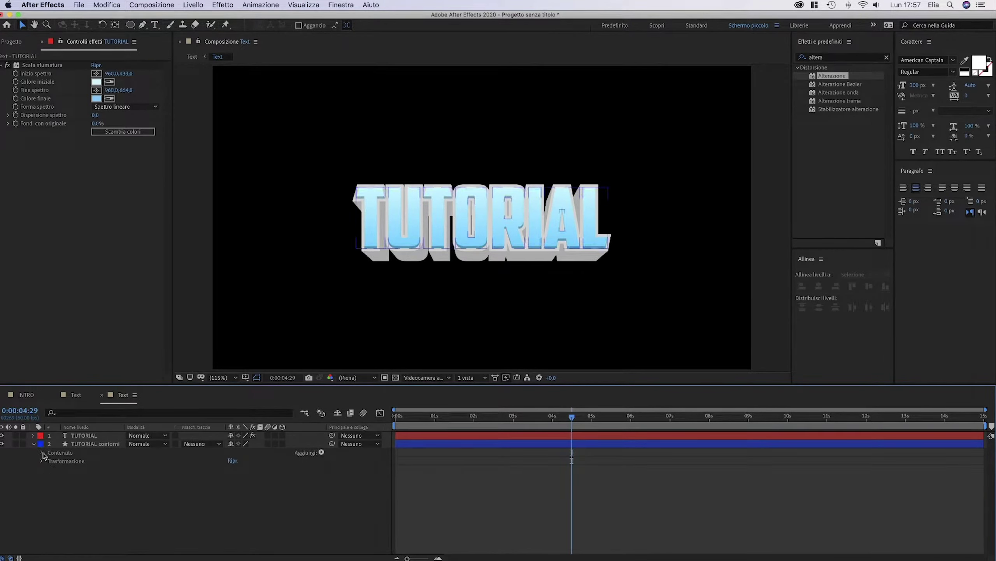
pyautogui.click(42, 452)
pyautogui.click(50, 461)
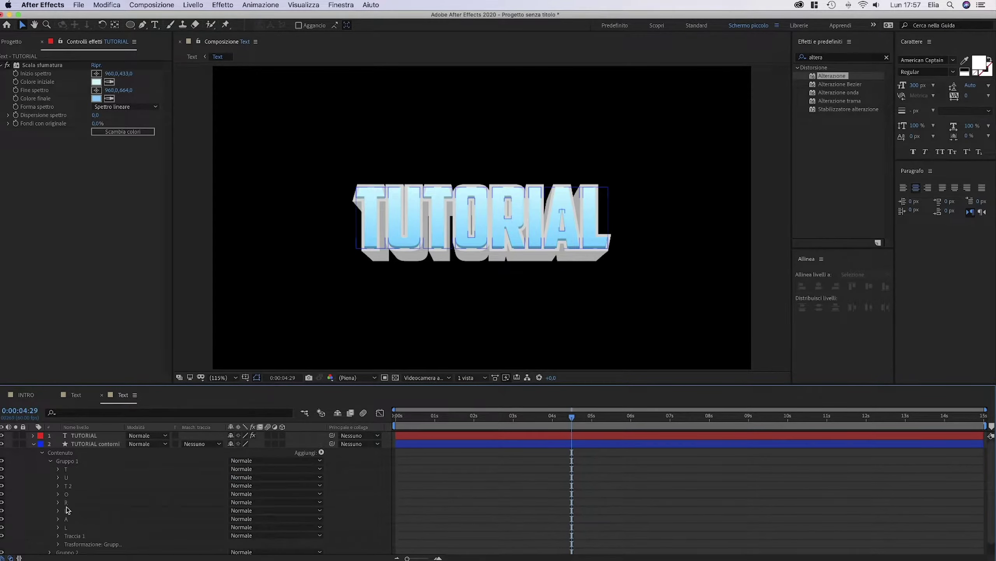
pyautogui.click(58, 536)
pyautogui.scroll(-3, 275, 502)
pyautogui.click(235, 482)
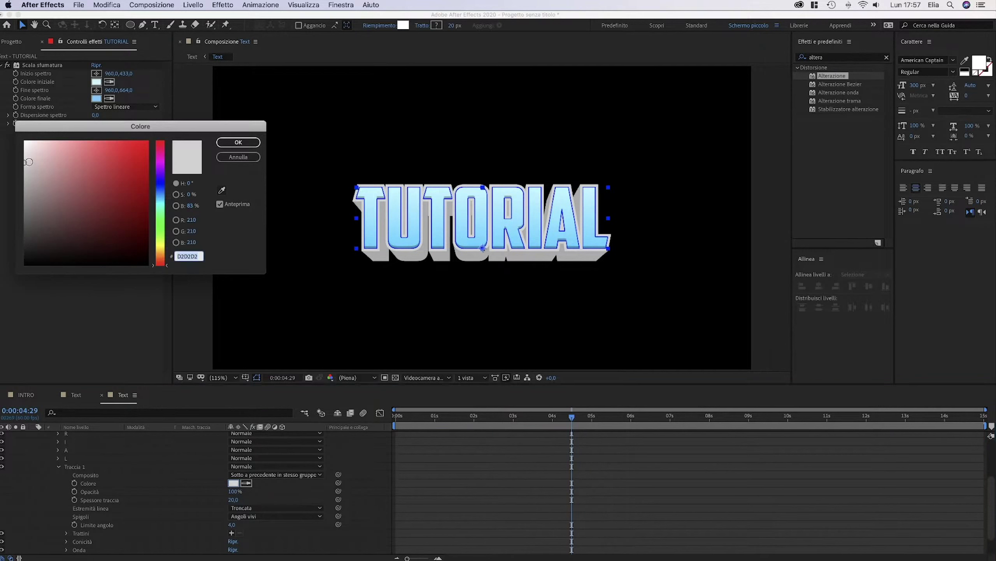
pyautogui.click(25, 157)
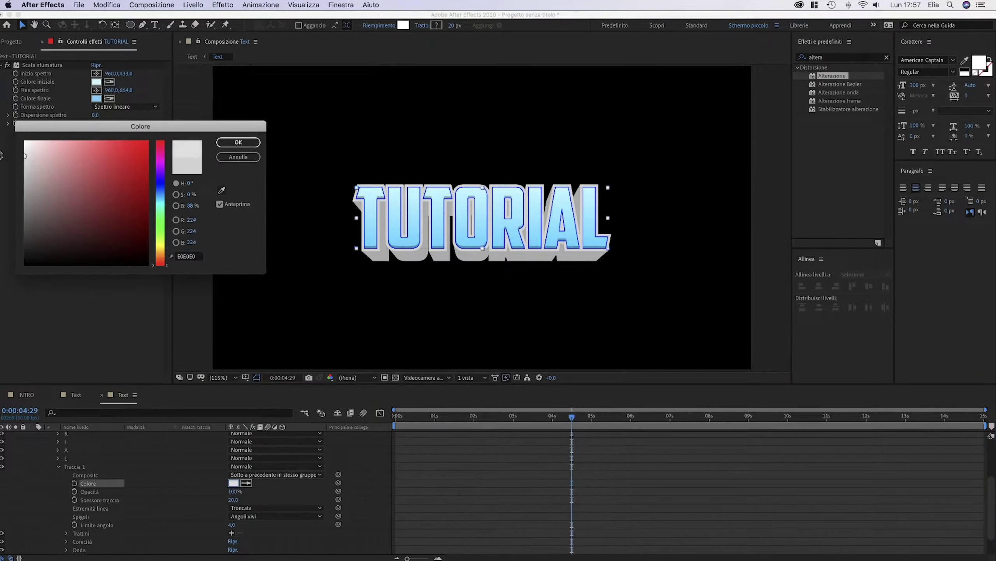
pyautogui.click(238, 142)
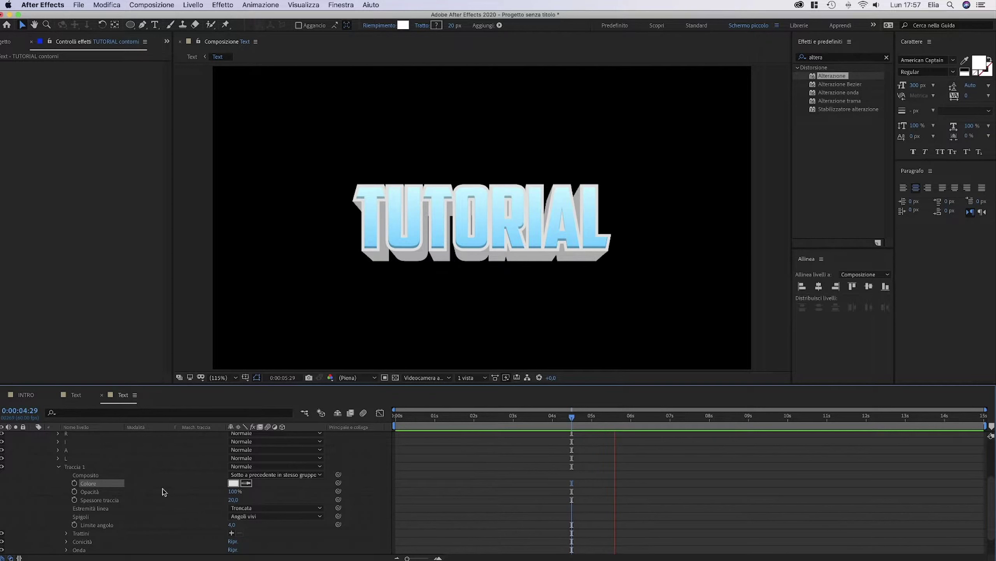
pyautogui.press('space')
# Find the Ombra radiale effect and apply it to the TUTORIAL text layer
pyautogui.scroll(3, 104, 477)
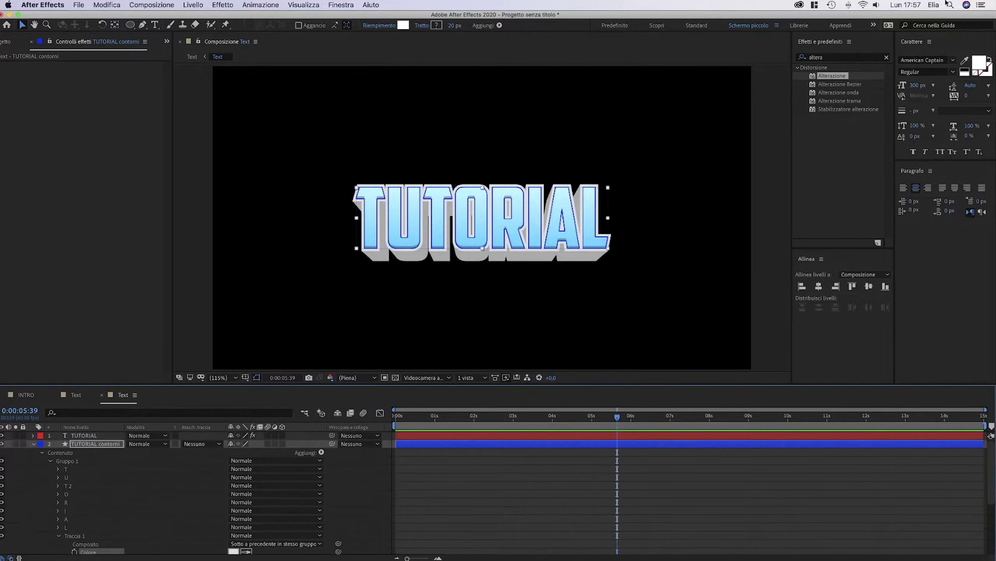
pyautogui.click(853, 59)
pyautogui.write('ombr')
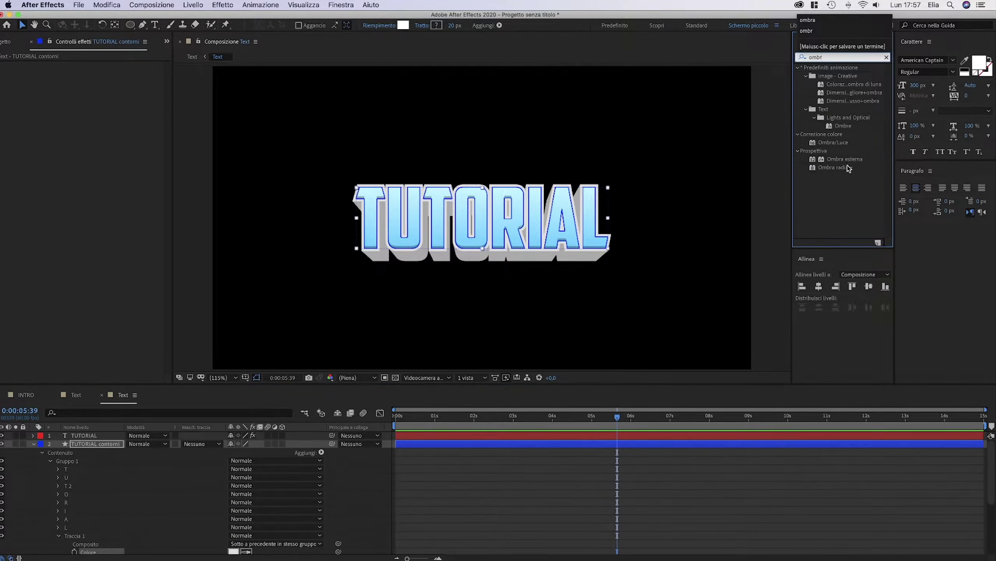
pyautogui.moveTo(848, 168); pyautogui.dragTo(83, 435)
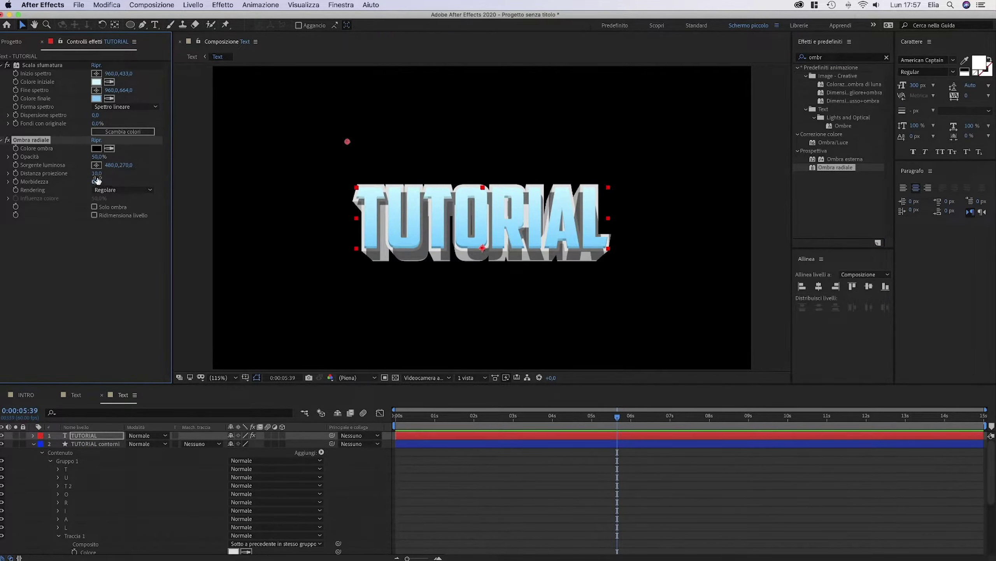
# Set the radial shadow's projection distance to 0, softness to 31.4 and opacity to 15%, and preview the title
pyautogui.moveTo(97, 175); pyautogui.dragTo(9, 185)
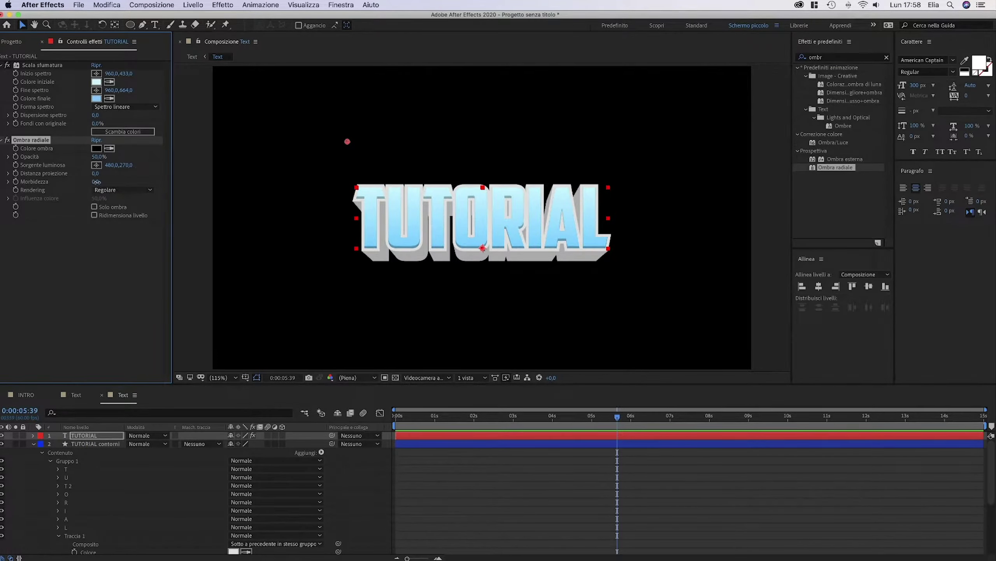
pyautogui.moveTo(96, 182); pyautogui.dragTo(123, 175)
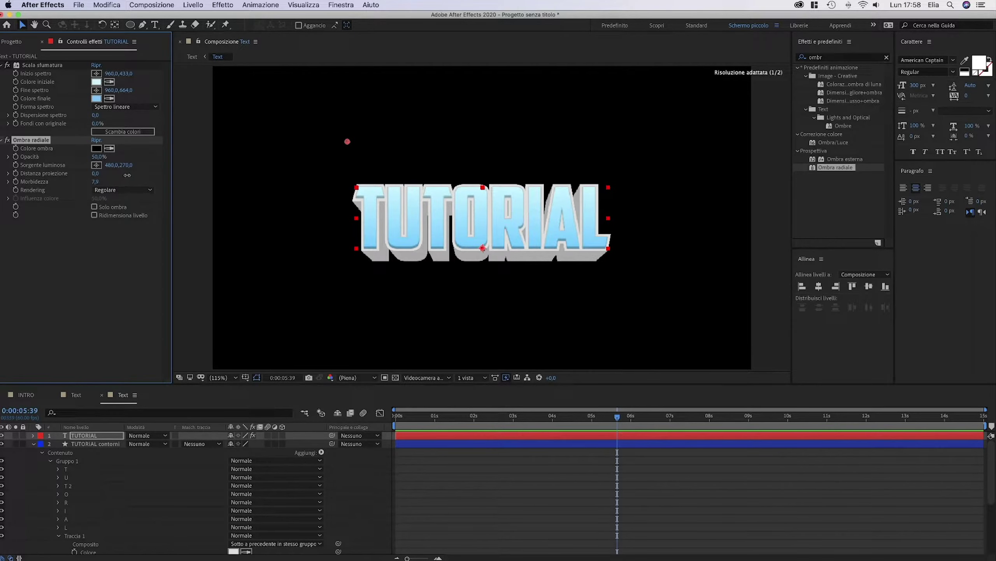
pyautogui.moveTo(200, 170); pyautogui.dragTo(233, 167)
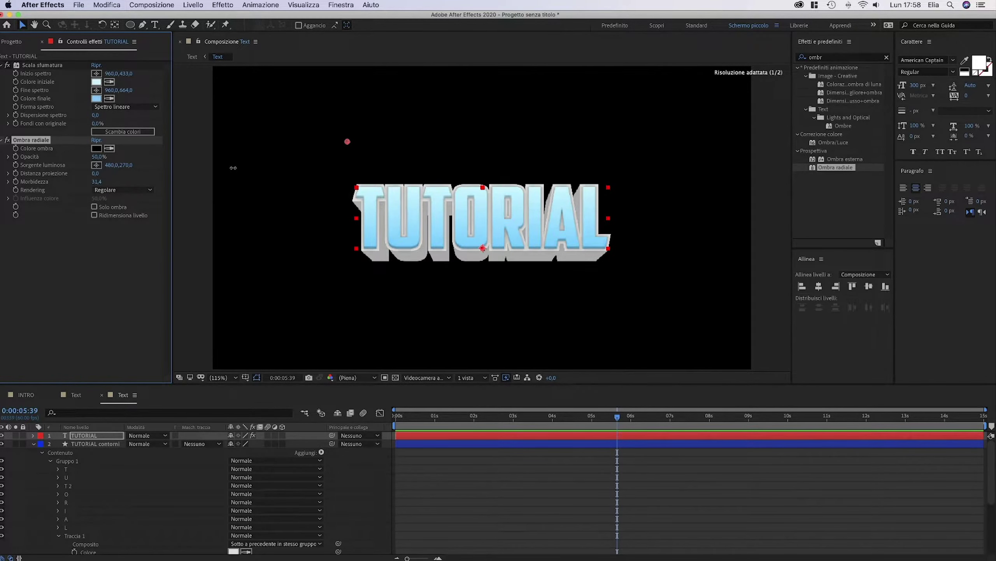
pyautogui.press('.')
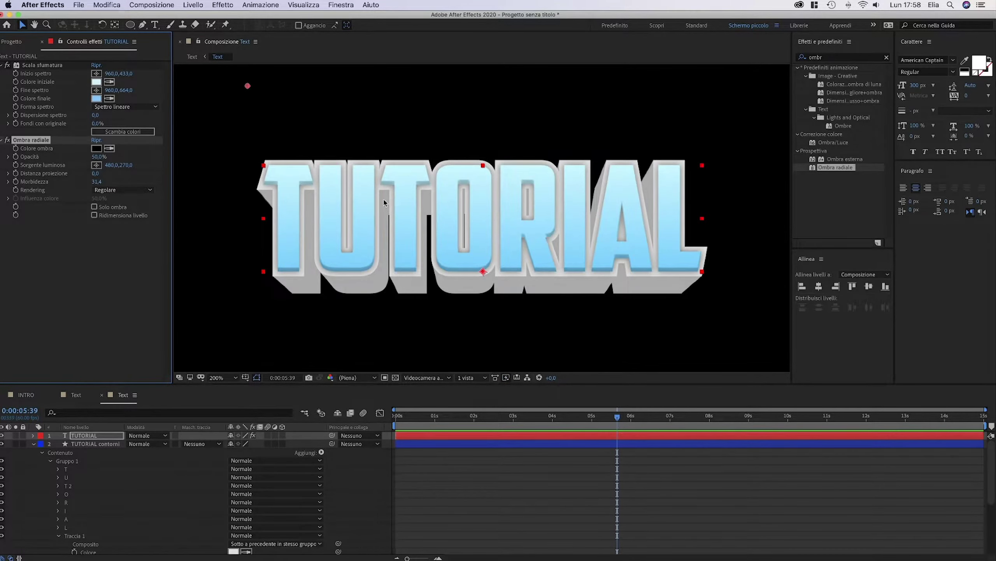
pyautogui.click(98, 157)
pyautogui.press('Return')
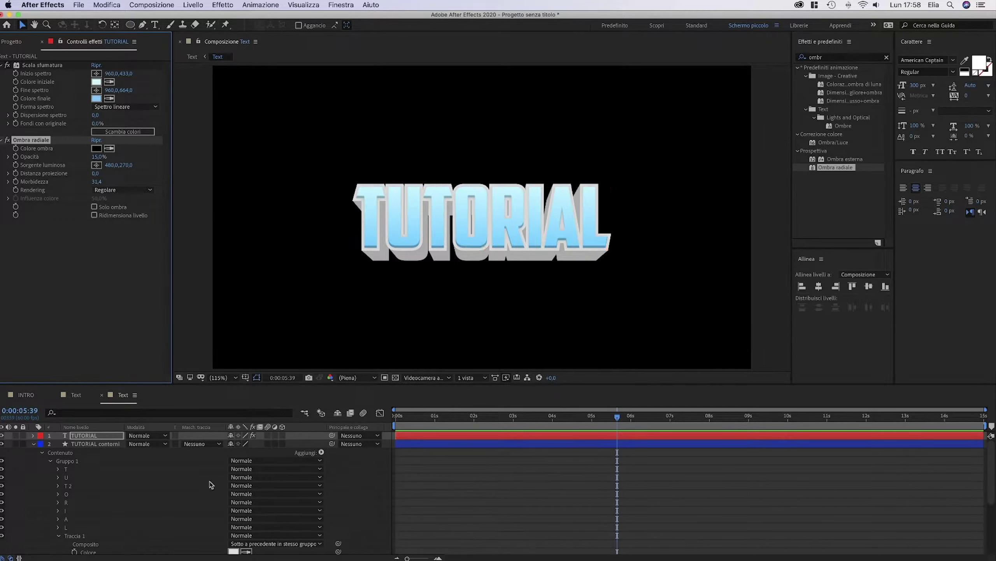
pyautogui.press('space')
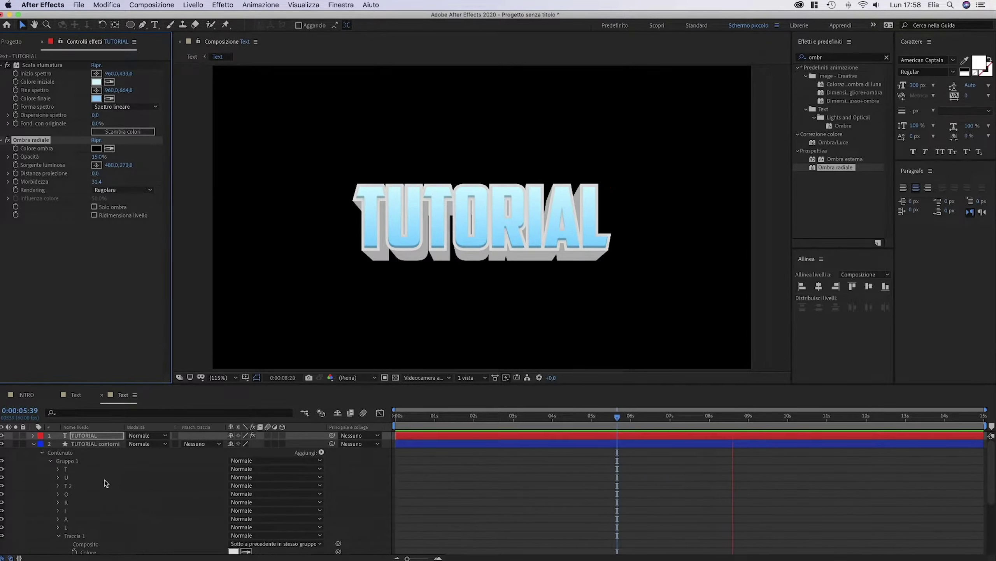
pyautogui.press('space')
# Close both Text composition timelines and add the outer Text composition, with the Alterazione effect, above the music in INTRO
pyautogui.click(101, 395)
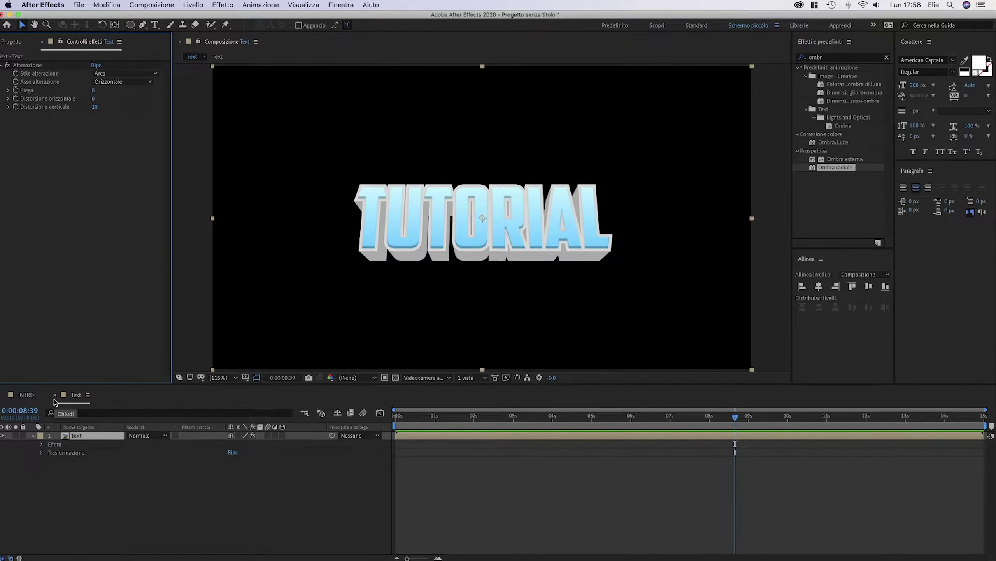
pyautogui.click(54, 399)
pyautogui.click(42, 42)
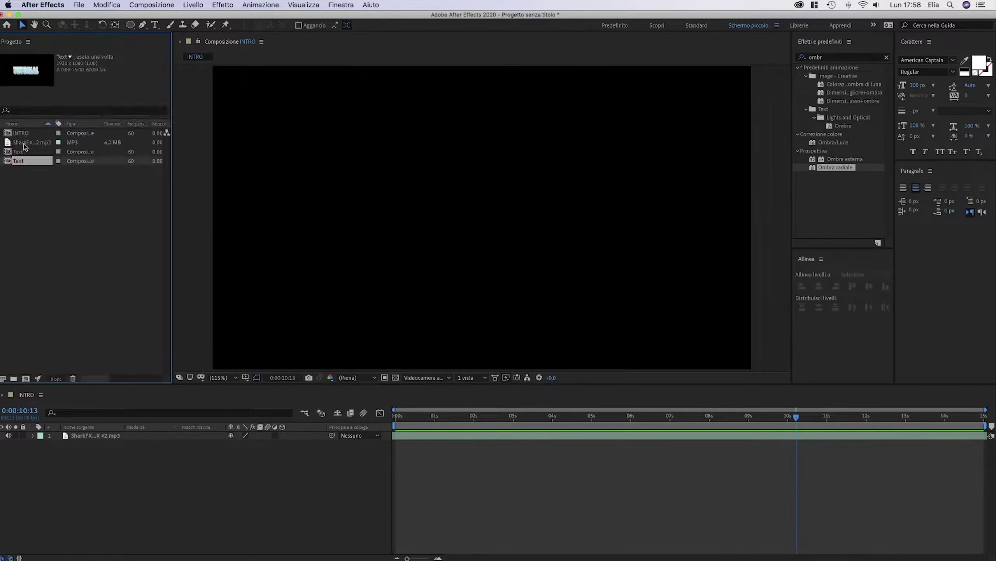
pyautogui.moveTo(28, 152); pyautogui.dragTo(104, 433)
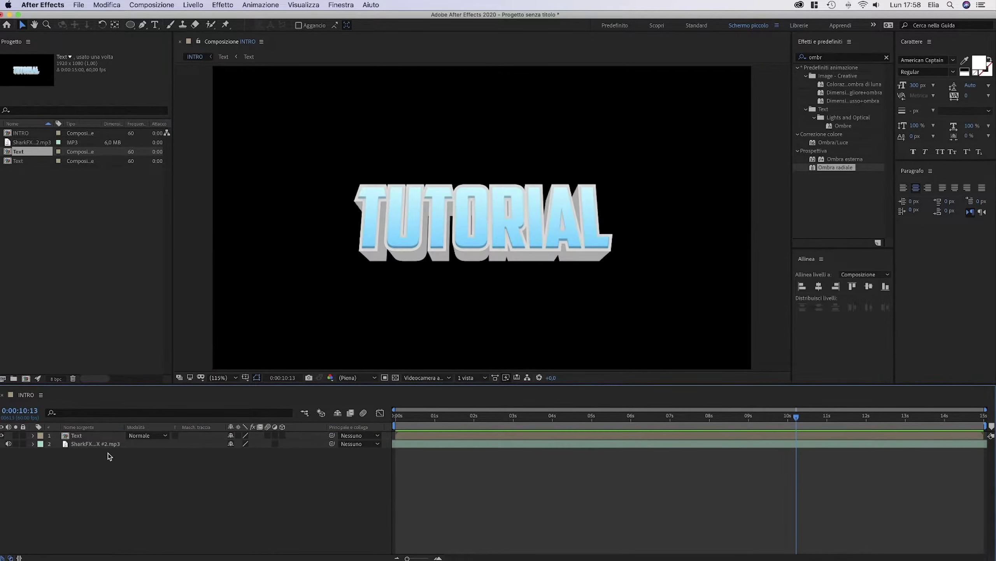
# Rename the music layer in the INTRO composition as Song
pyautogui.rightClick(109, 447)
pyautogui.click(150, 544)
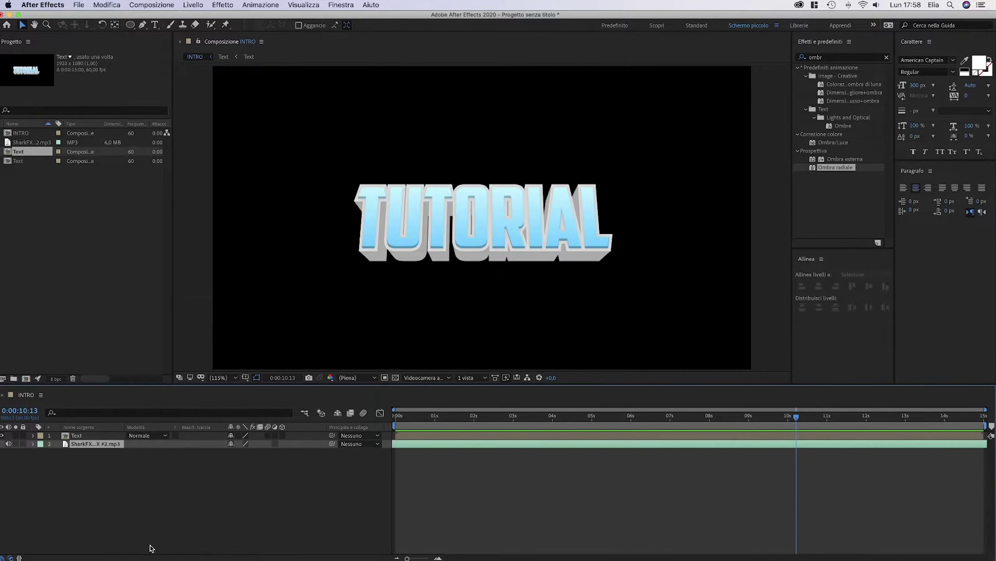
pyautogui.write('Song')
pyautogui.press('Return')
pyautogui.click(326, 489)
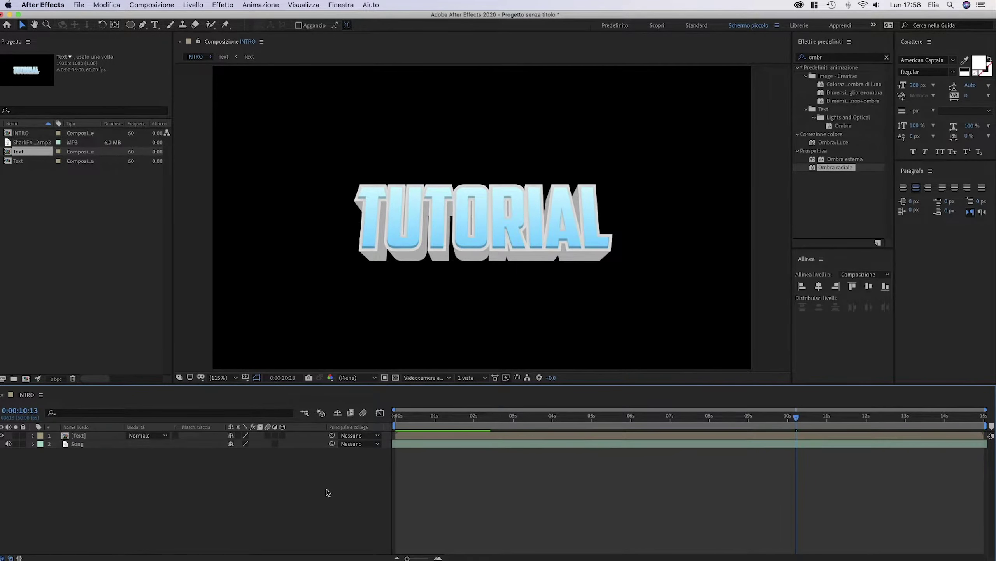
# Preview the INTRO composition with its music from the start, stopping at about 3 seconds
pyautogui.moveTo(432, 415); pyautogui.dragTo(126, 406)
pyautogui.press('space')
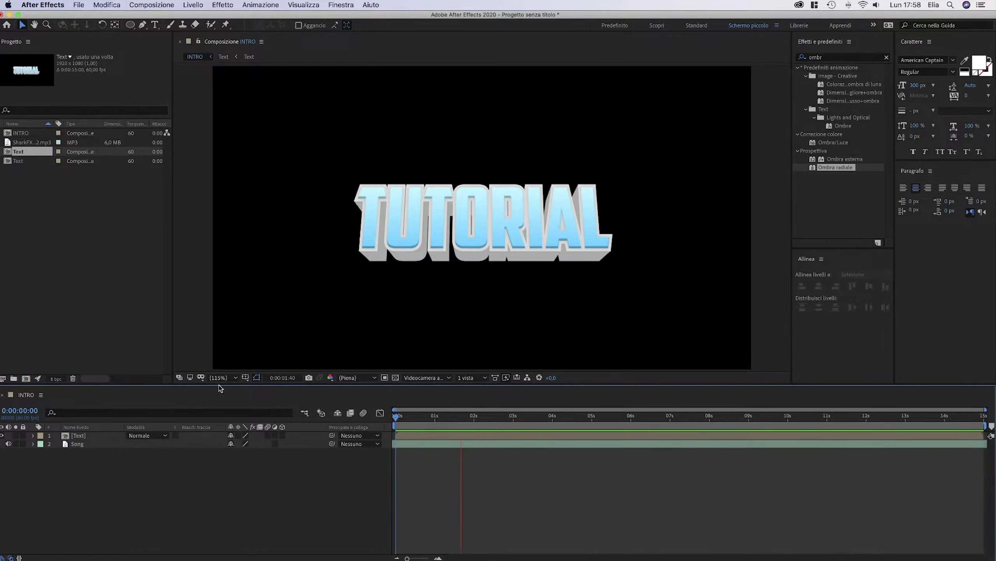
pyautogui.click(530, 418)
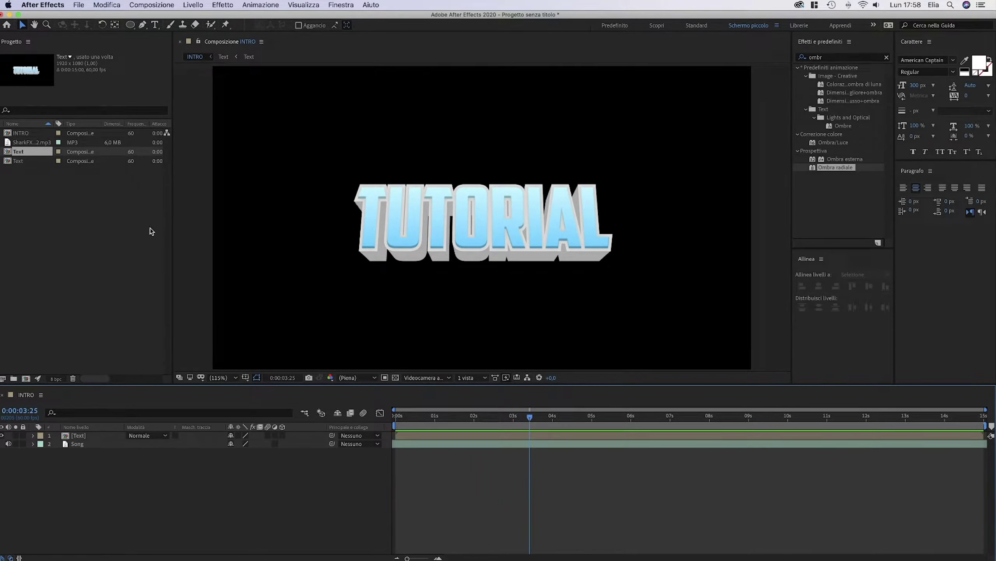
# Create a new 1920 x 1080 composition named Background at 60 fps with a 15-second duration
pyautogui.rightClick(47, 196)
pyautogui.click(90, 198)
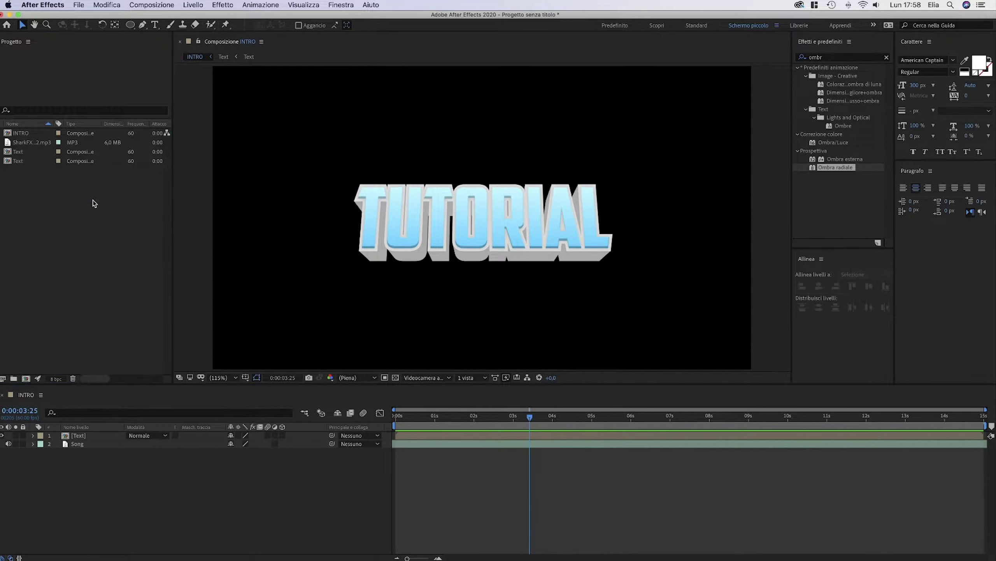
pyautogui.write('Background')
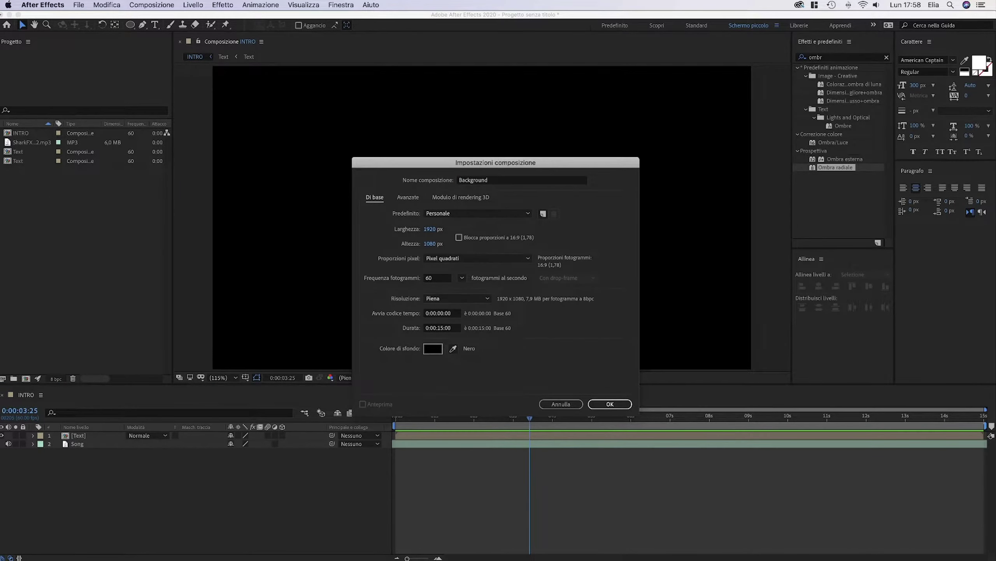
pyautogui.press('Return')
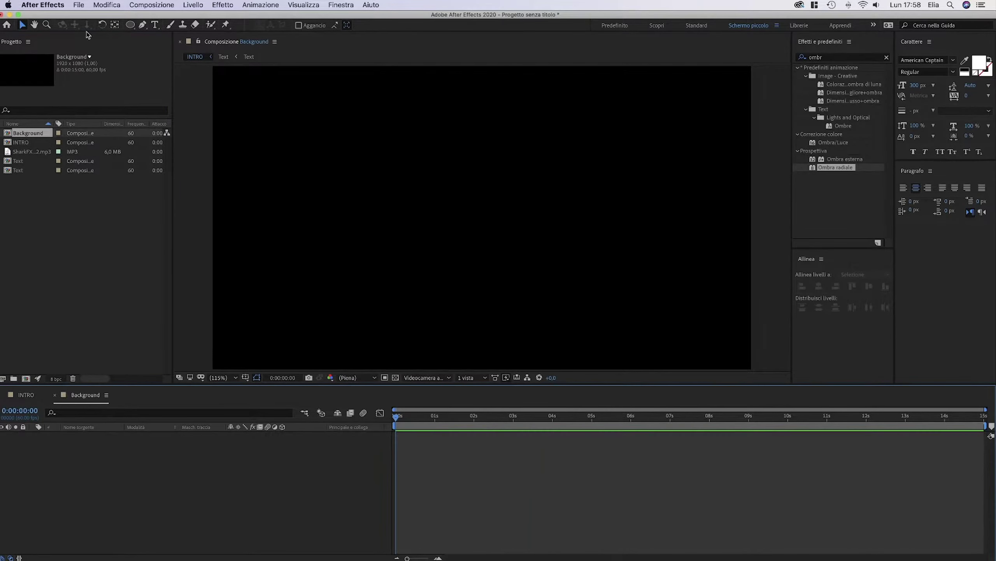
# Add a rectangle shape layer that fills the entire Background composition frame
pyautogui.click(130, 25)
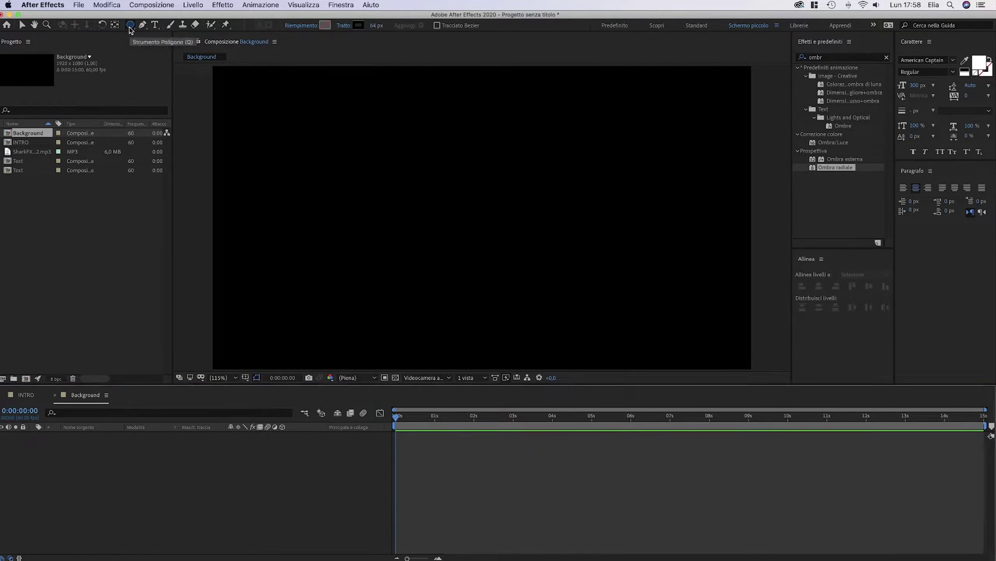
pyautogui.press('q')
pyautogui.press('q')
pyautogui.doubleClick(131, 25)
pyautogui.press('v')
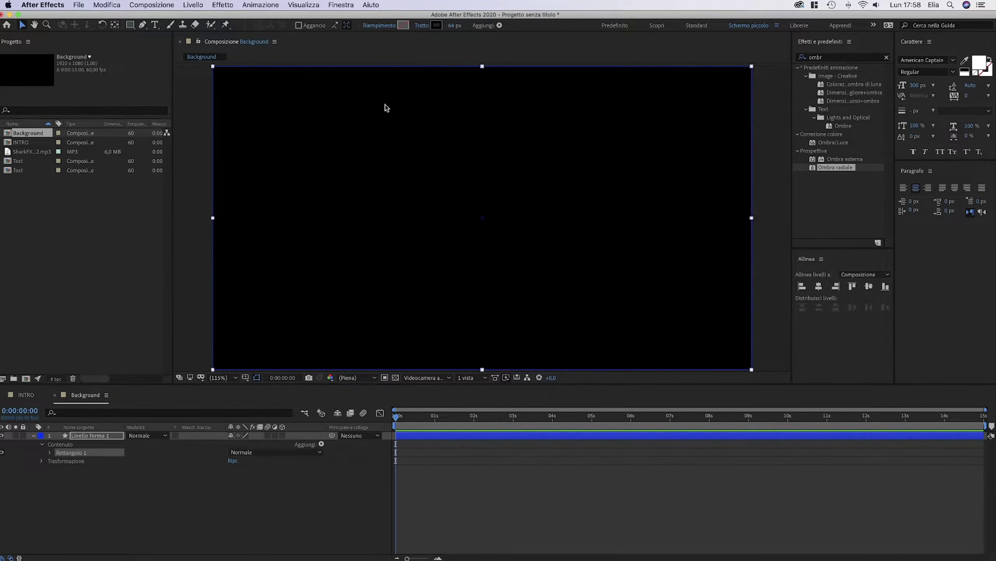
# Set the rectangle's stroke width to 100 px and its stroke colour to a bright blue with hue 204°
pyautogui.click(455, 26)
pyautogui.write('100')
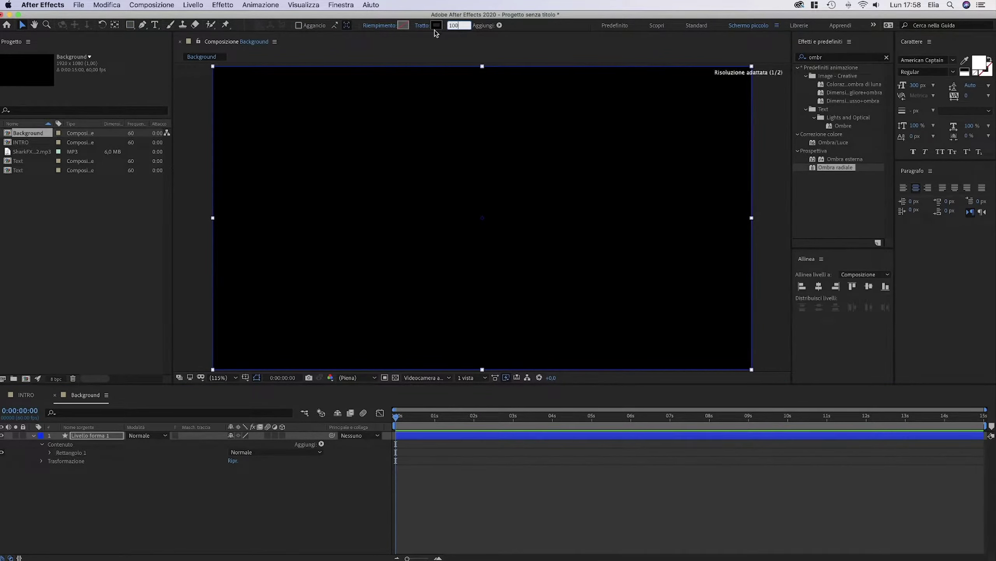
pyautogui.press('Return')
pyautogui.click(440, 26)
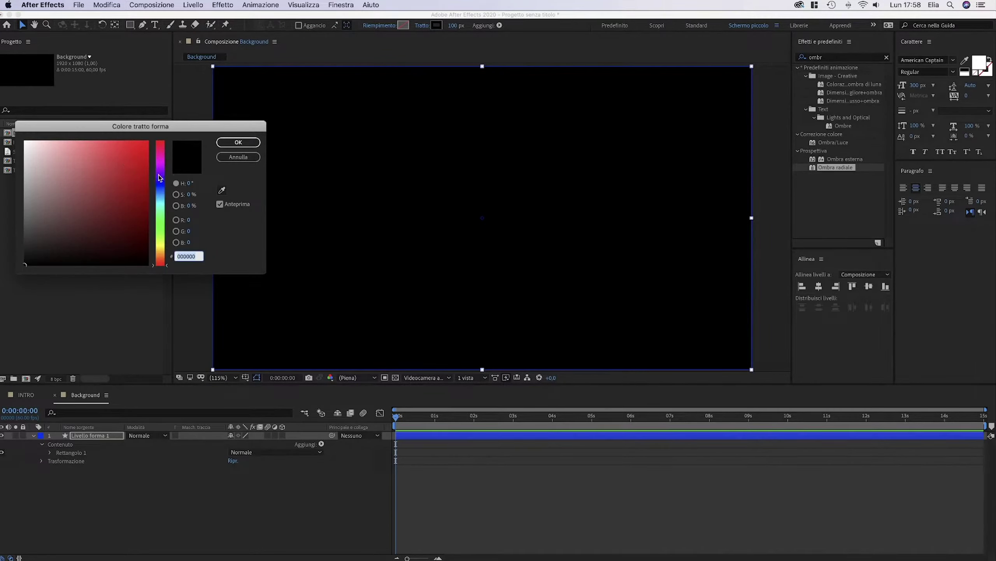
pyautogui.moveTo(160, 178); pyautogui.dragTo(164, 196)
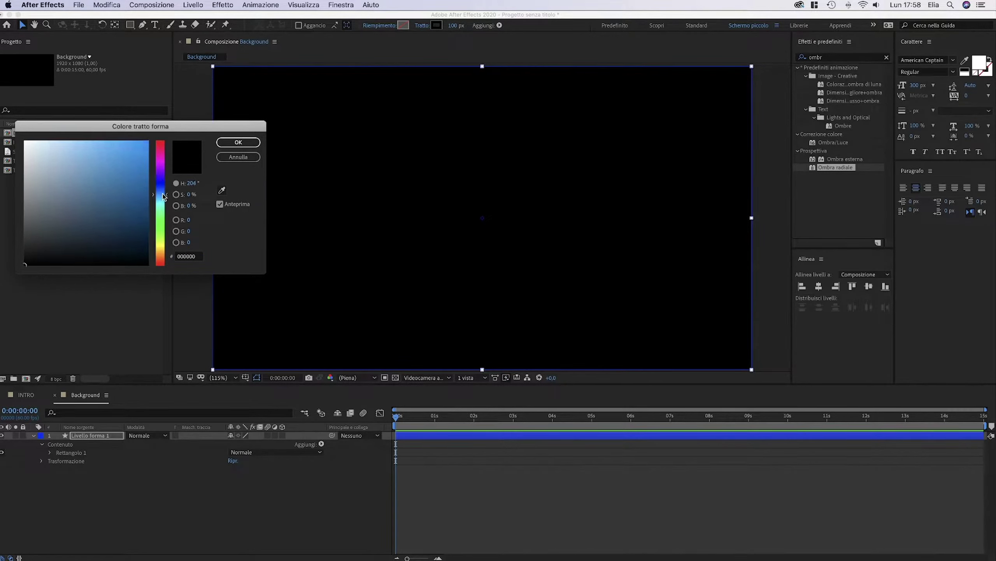
pyautogui.click(121, 156)
pyautogui.click(238, 142)
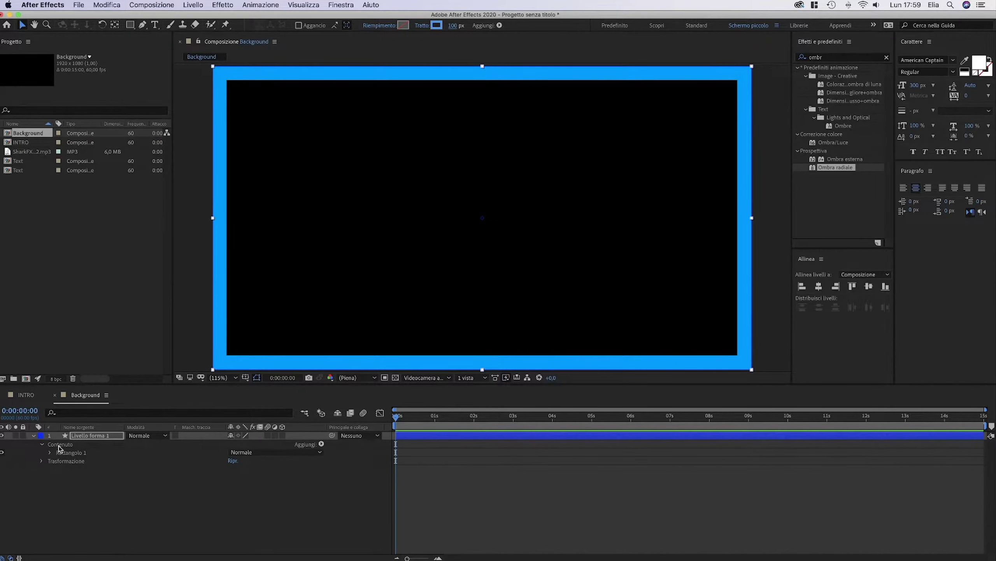
# Set the rectangle path's Dimensioni to 0, 0 and keyframe it at the start of the Background composition
pyautogui.click(52, 452)
pyautogui.click(243, 469)
pyautogui.write('0,0,1080,0')
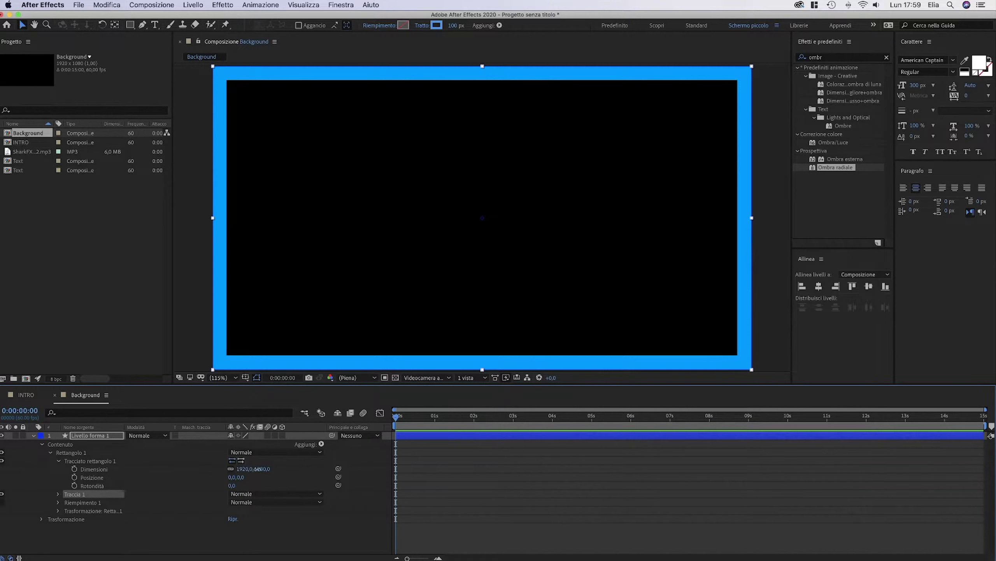
pyautogui.click(91, 470)
pyautogui.click(79, 467)
pyautogui.click(74, 468)
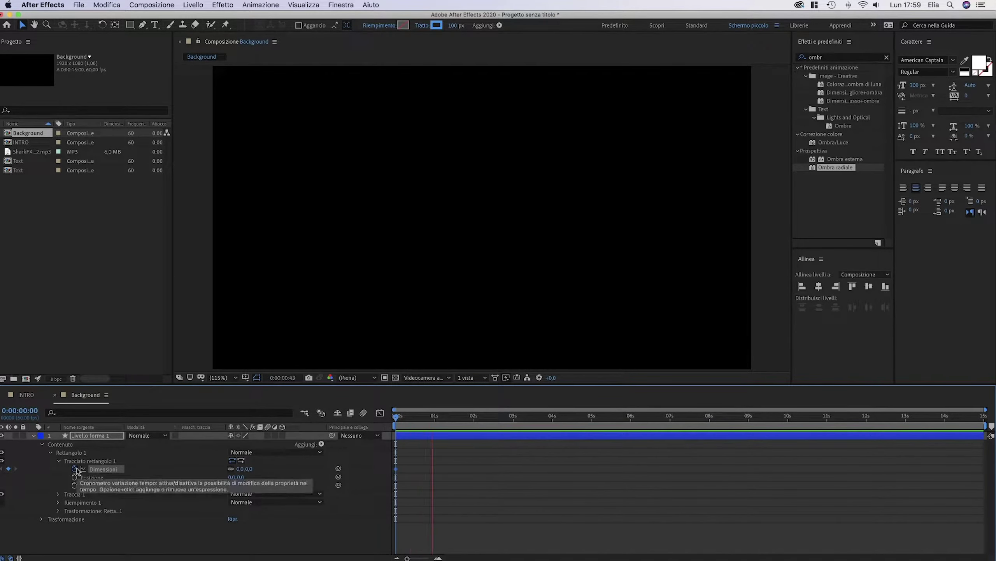
# Keyframe the rectangle's Dimensioni at 2250, 2250 at 0:00:01:50
pyautogui.press('space')
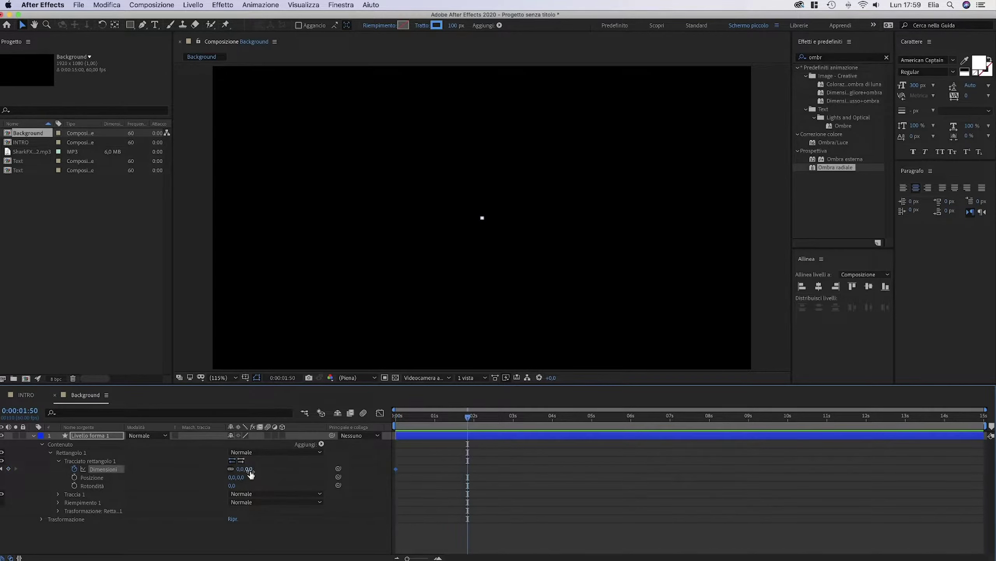
pyautogui.click(250, 469)
pyautogui.write('2250')
pyautogui.press('Return')
# Rotate the rectangle shape layer 45° and collapse its properties
pyautogui.click(41, 518)
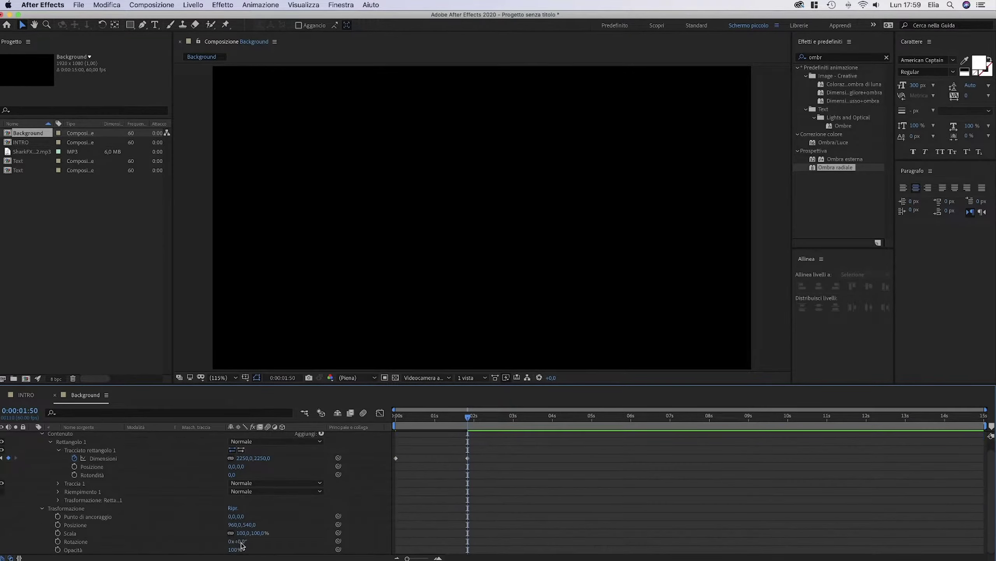
pyautogui.click(240, 541)
pyautogui.write('45')
pyautogui.press('Return')
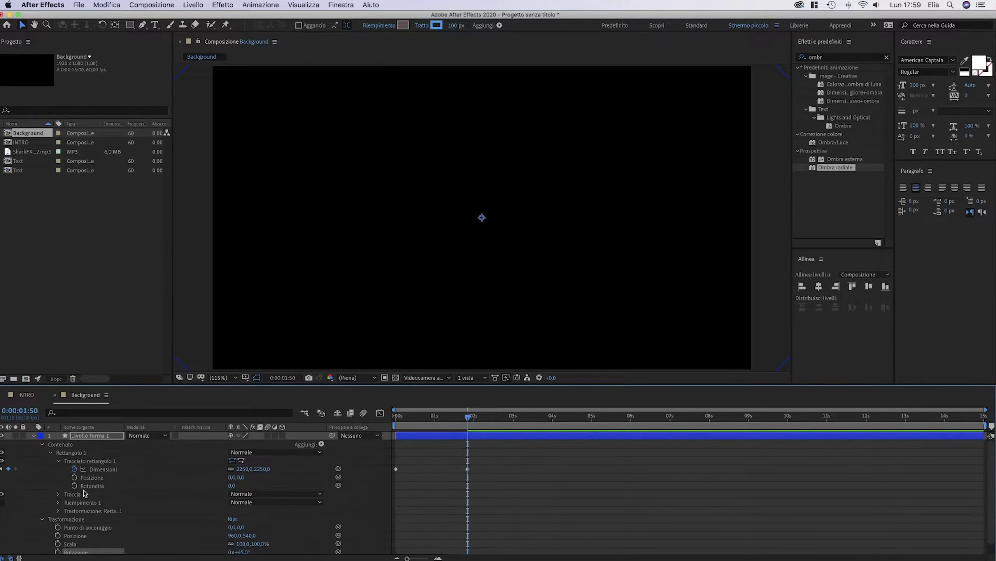
pyautogui.click(35, 436)
# Preview the expanding diamond animation in the Background composition
pyautogui.press('space')
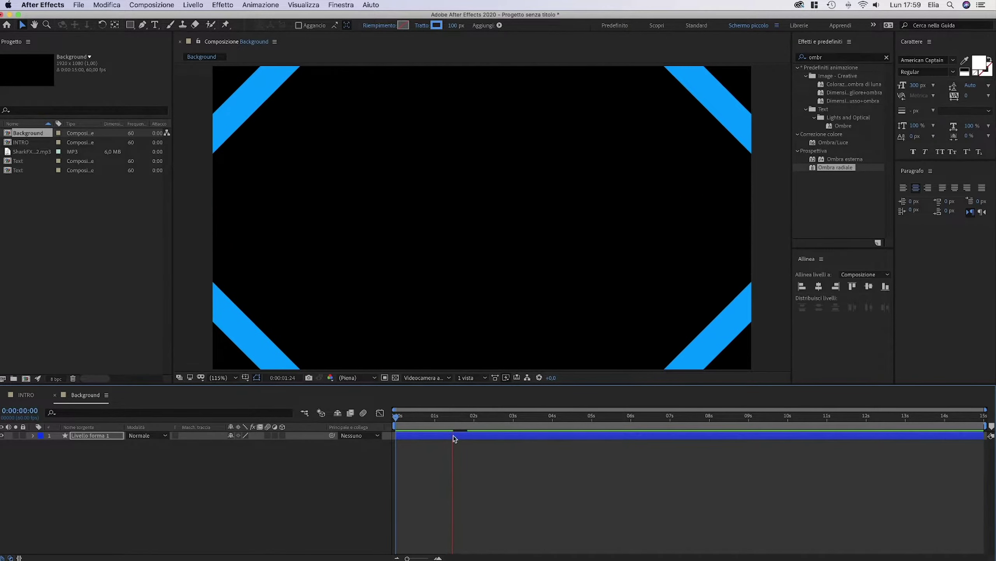
pyautogui.press('space')
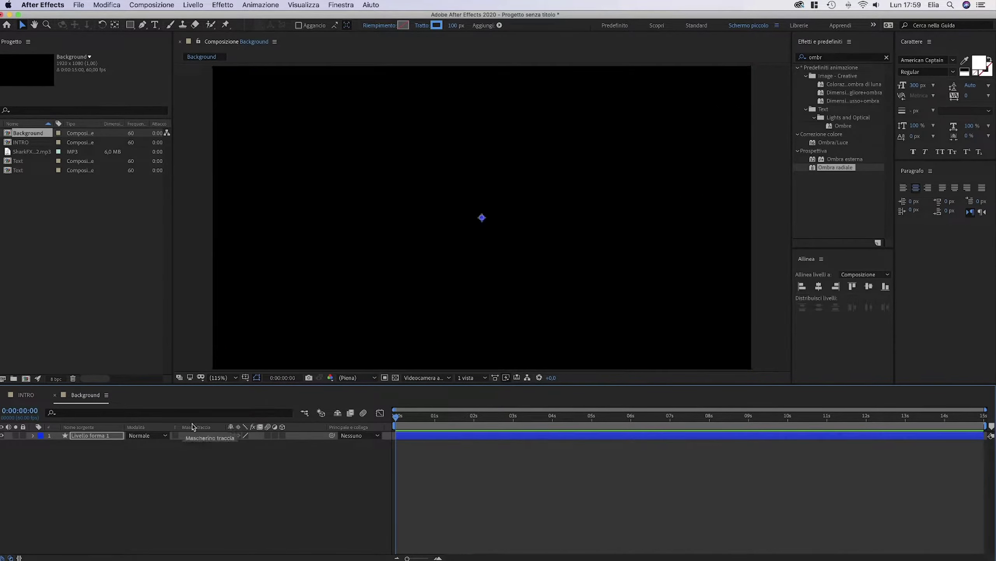
pyautogui.press('space')
pyautogui.press('space')
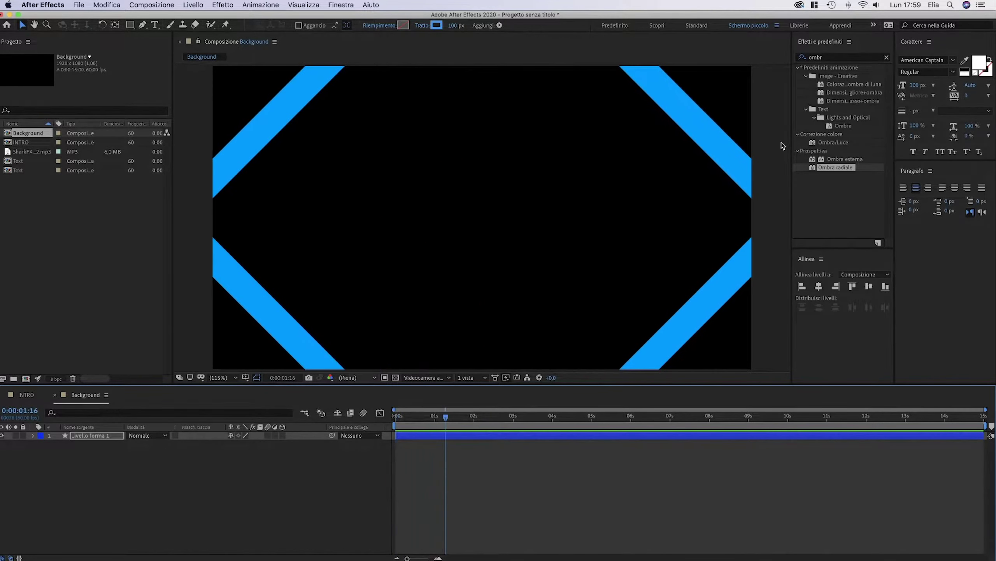
# Move the rectangle's ending Dimensioni keyframe earlier, to slightly after 1 second, previewing the faster expansion while adjusting
pyautogui.click(34, 436)
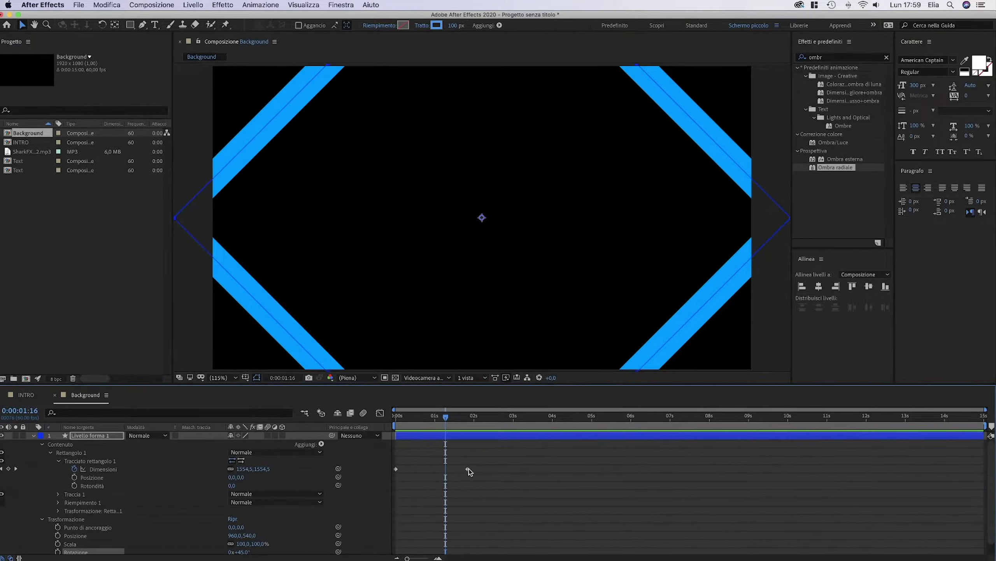
pyautogui.moveTo(468, 469); pyautogui.dragTo(435, 489)
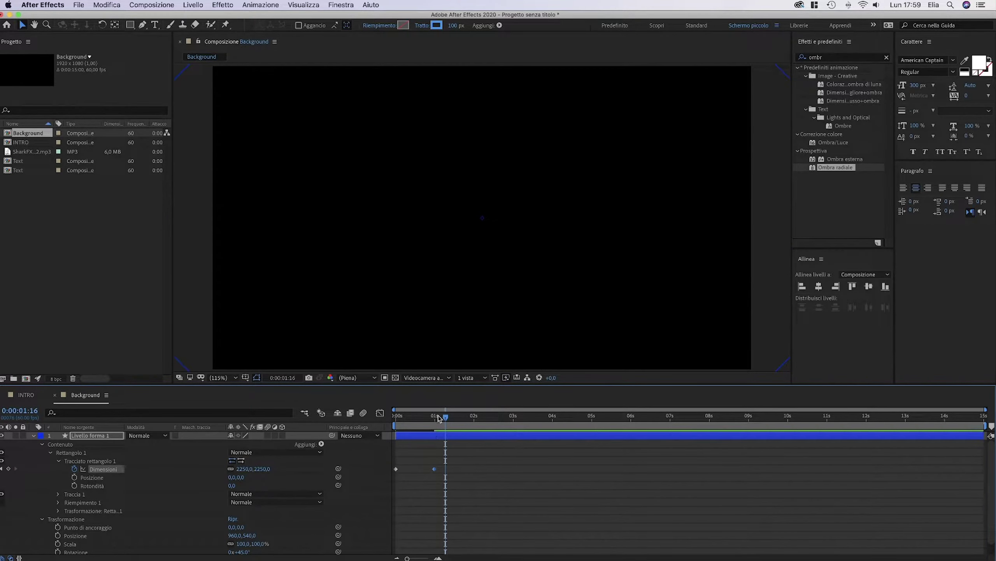
pyautogui.moveTo(436, 412); pyautogui.dragTo(216, 428)
pyautogui.press('space')
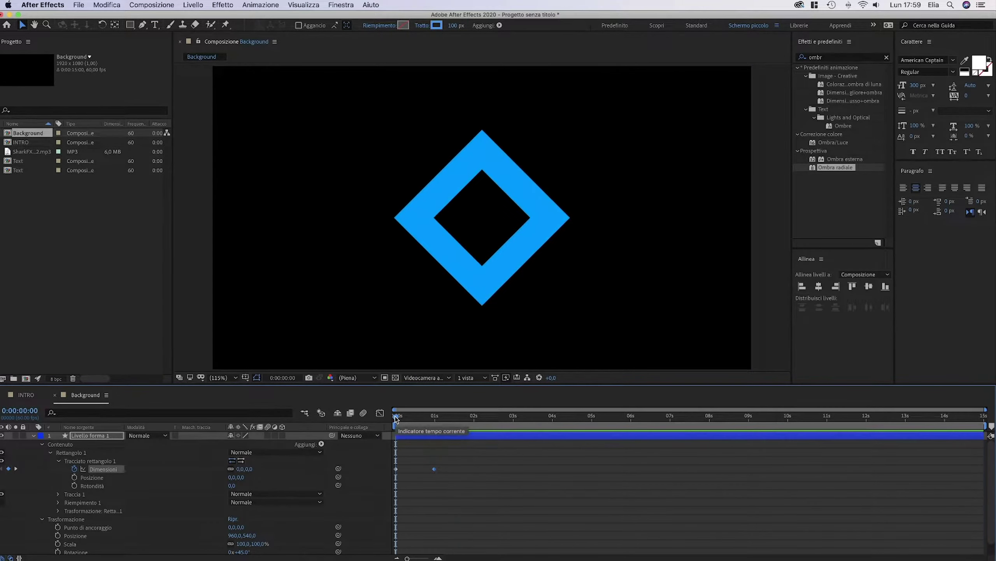
pyautogui.click(428, 419)
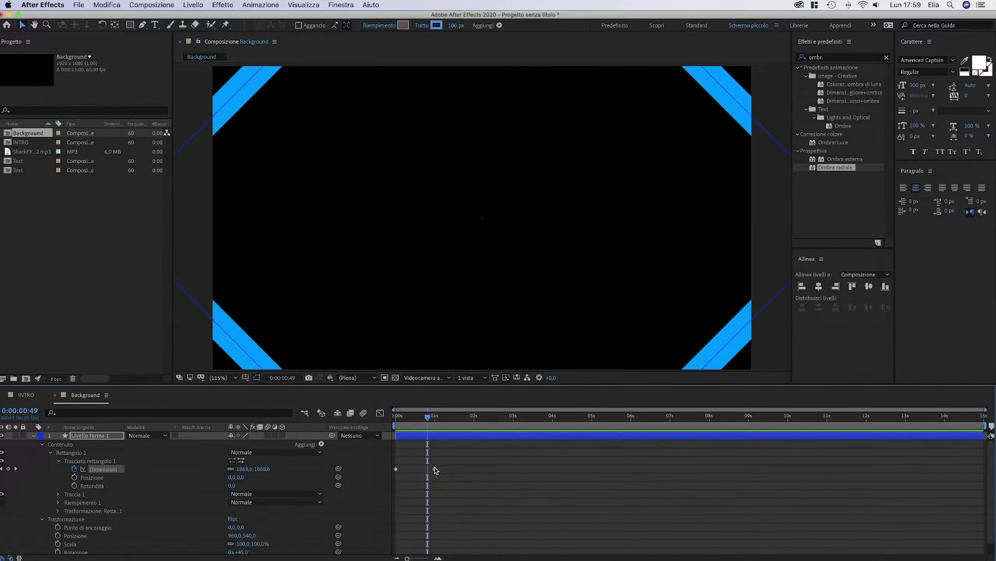
pyautogui.moveTo(434, 469); pyautogui.dragTo(447, 467)
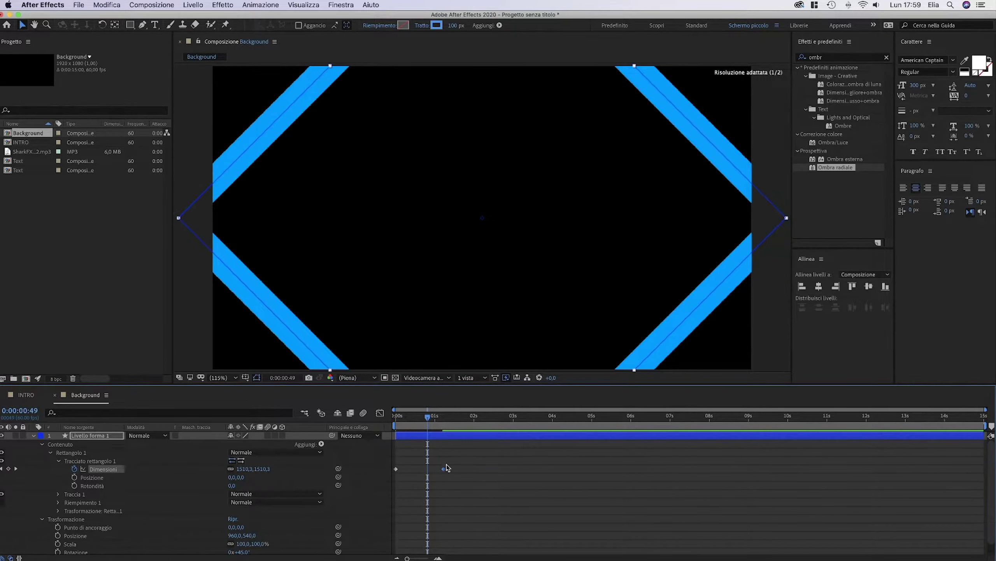
# Find the Eco effect and apply it to the diamond shape layer
pyautogui.click(836, 59)
pyautogui.write('eco')
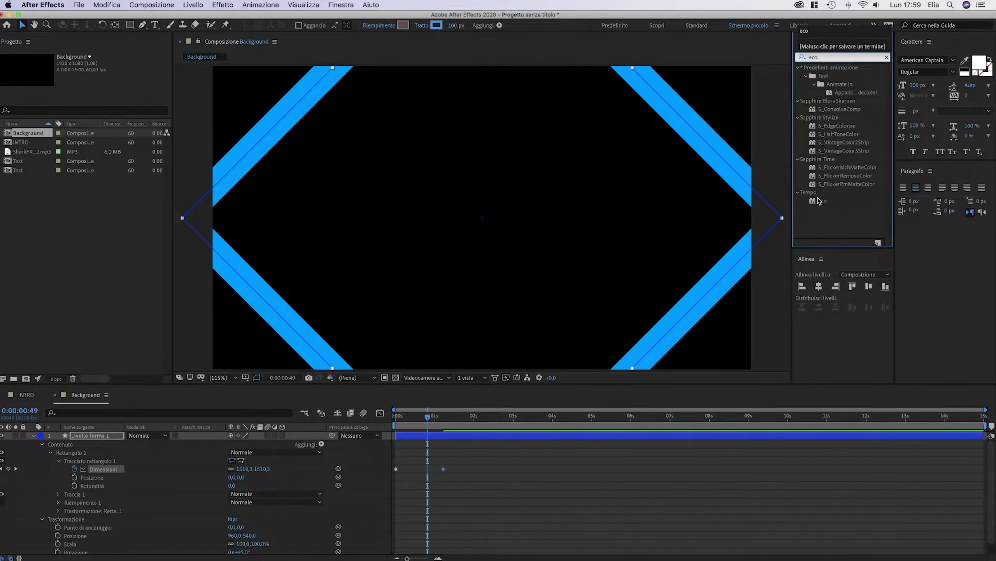
pyautogui.doubleClick(819, 201)
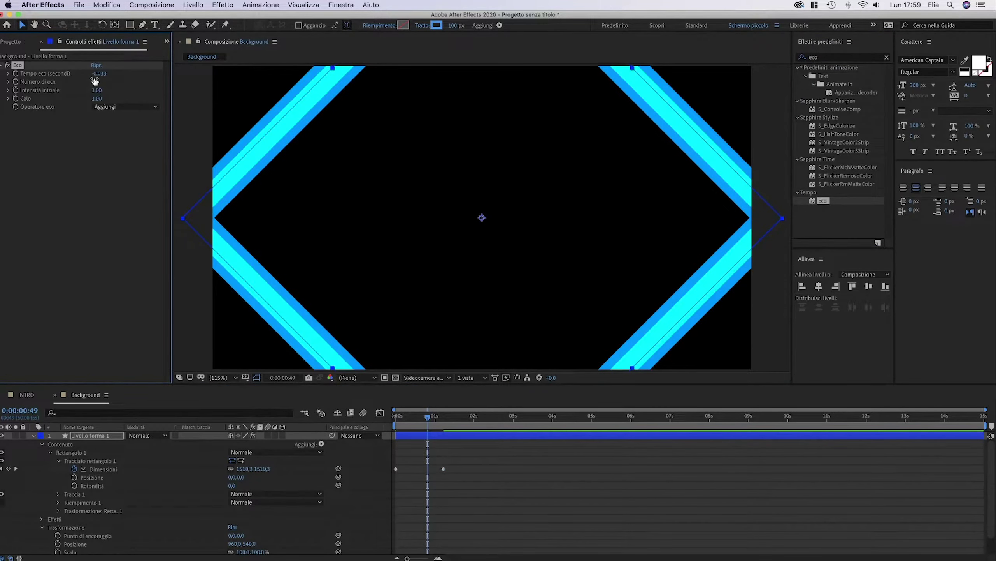
# Set the Eco effect's echo time to -0.433 seconds and the number of echoes to 20, and preview it
pyautogui.moveTo(100, 73); pyautogui.dragTo(99, 72)
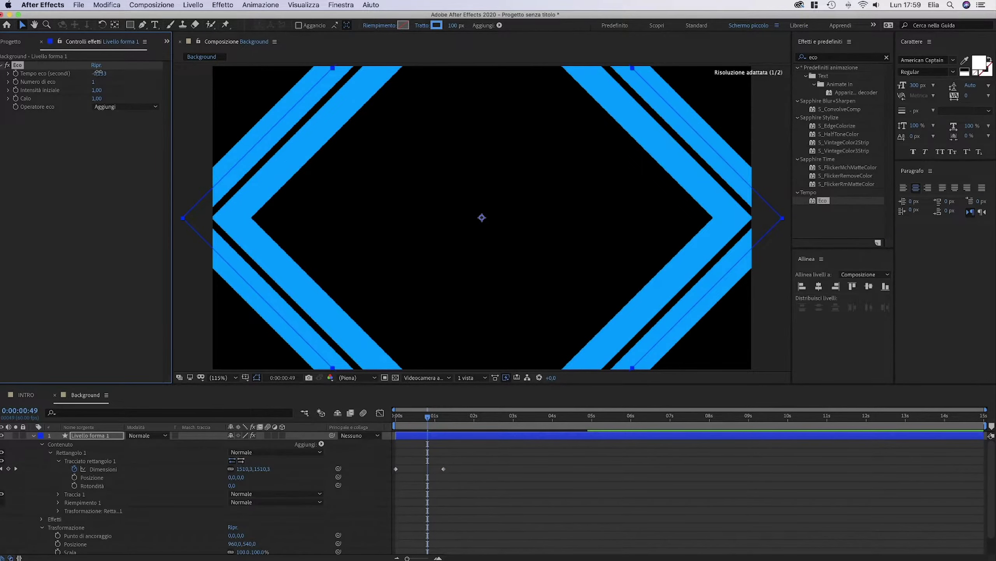
pyautogui.click(96, 82)
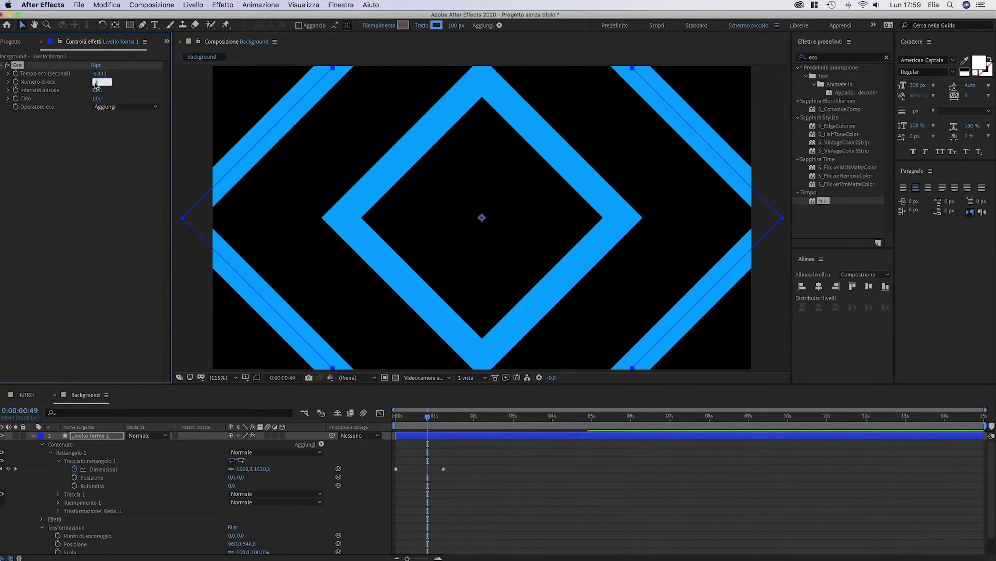
pyautogui.write('10')
pyautogui.press('Return')
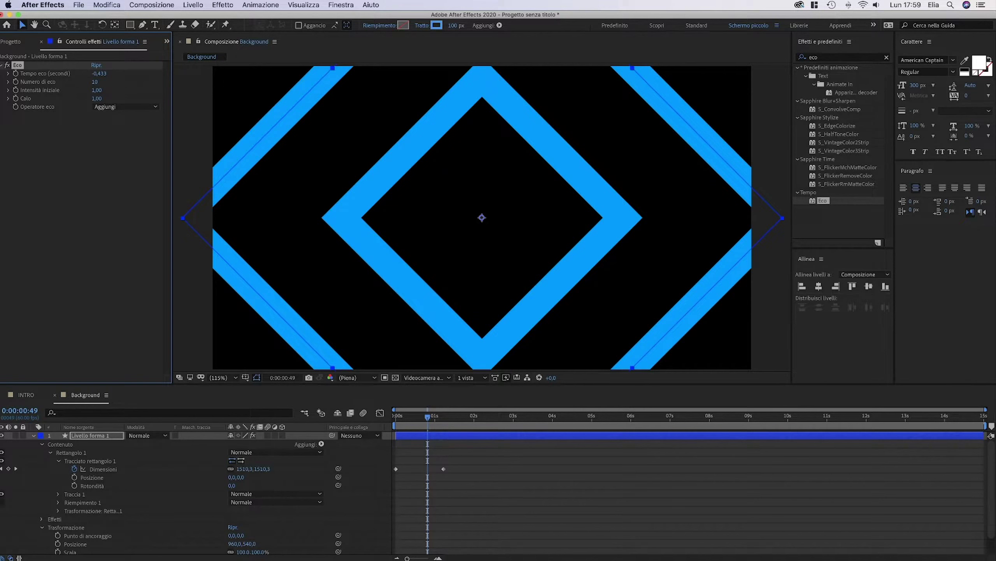
pyautogui.click(95, 83)
pyautogui.click(95, 82)
pyautogui.write('1')
pyautogui.press('Return')
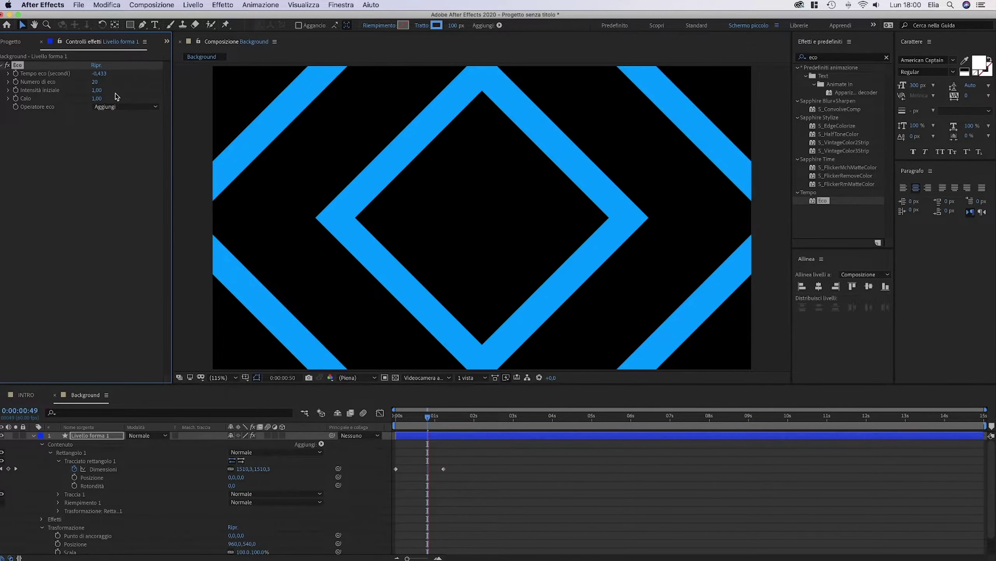
pyautogui.press('space')
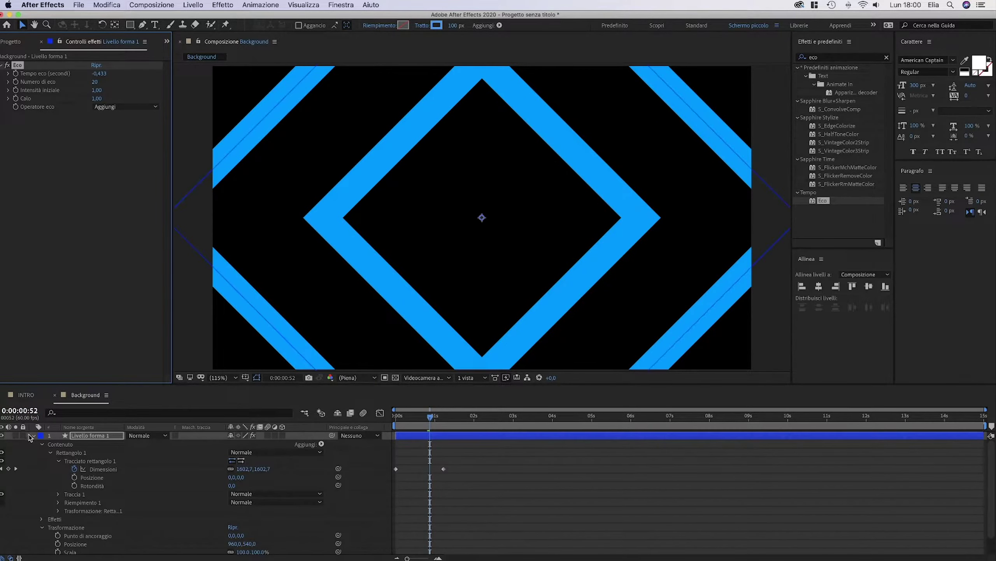
# Lower the diamond shape layer to position 960, 632, check it at 0:00:01:15 and collapse its properties
pyautogui.click(51, 453)
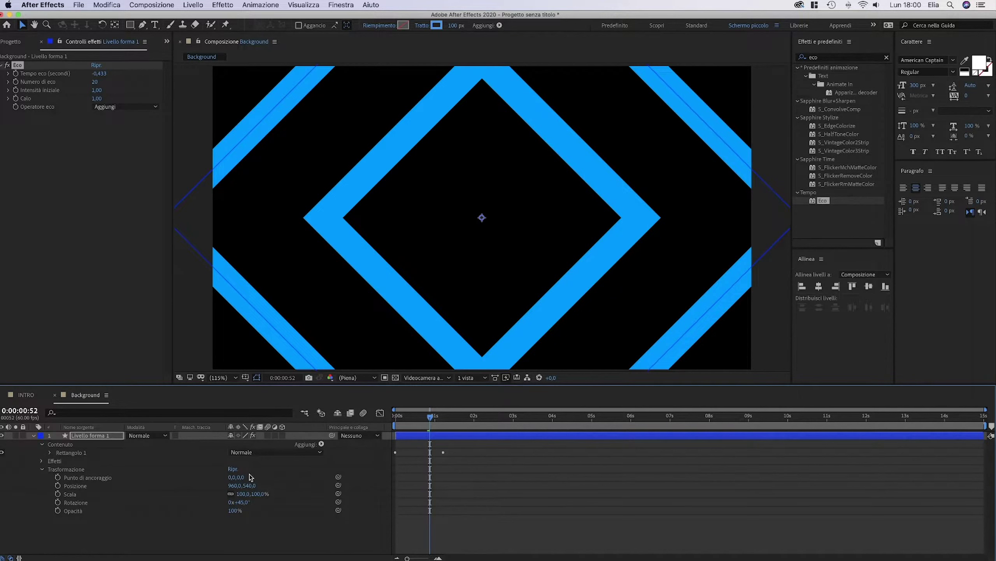
pyautogui.moveTo(249, 485); pyautogui.dragTo(245, 485)
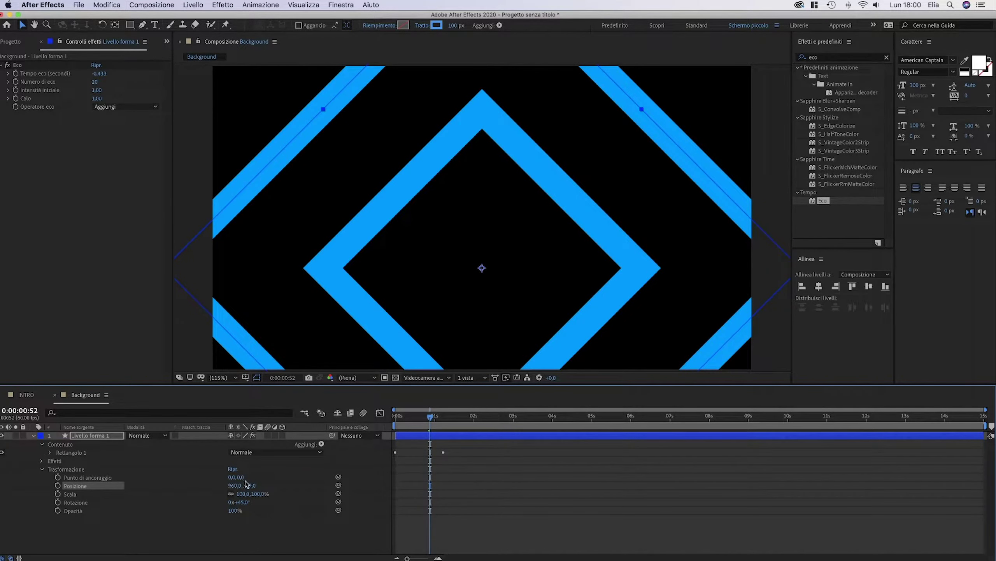
pyautogui.press('super+z')
pyautogui.moveTo(247, 485); pyautogui.dragTo(305, 482)
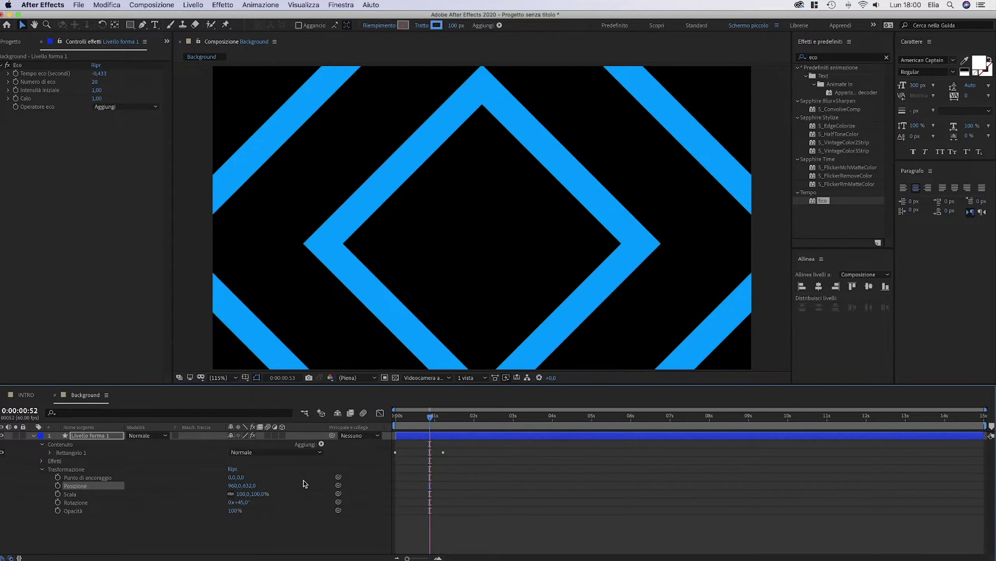
pyautogui.click(445, 417)
pyautogui.click(31, 436)
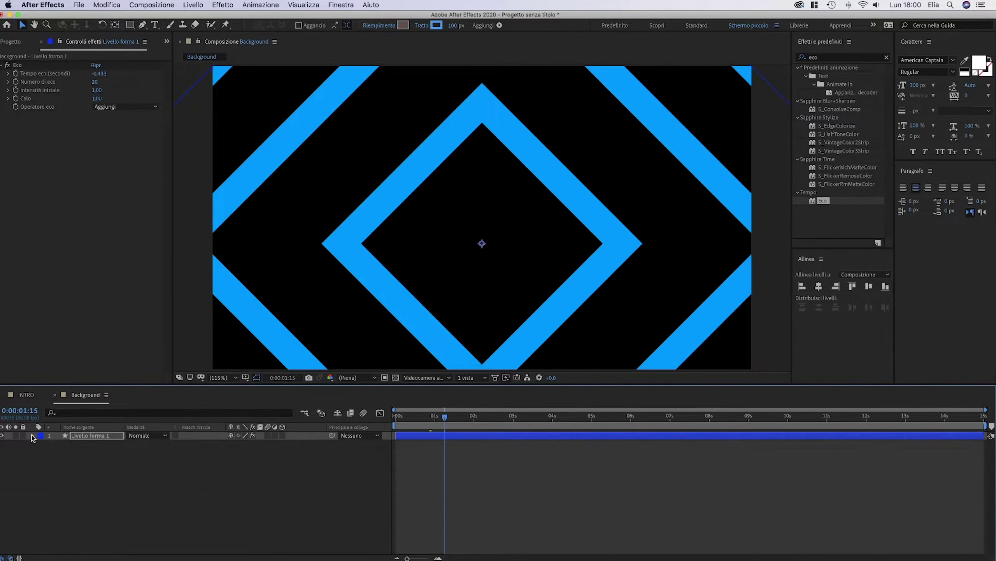
# Precompose the diamond shape layer into a new composition named BG
pyautogui.click(60, 467)
pyautogui.rightClick(94, 435)
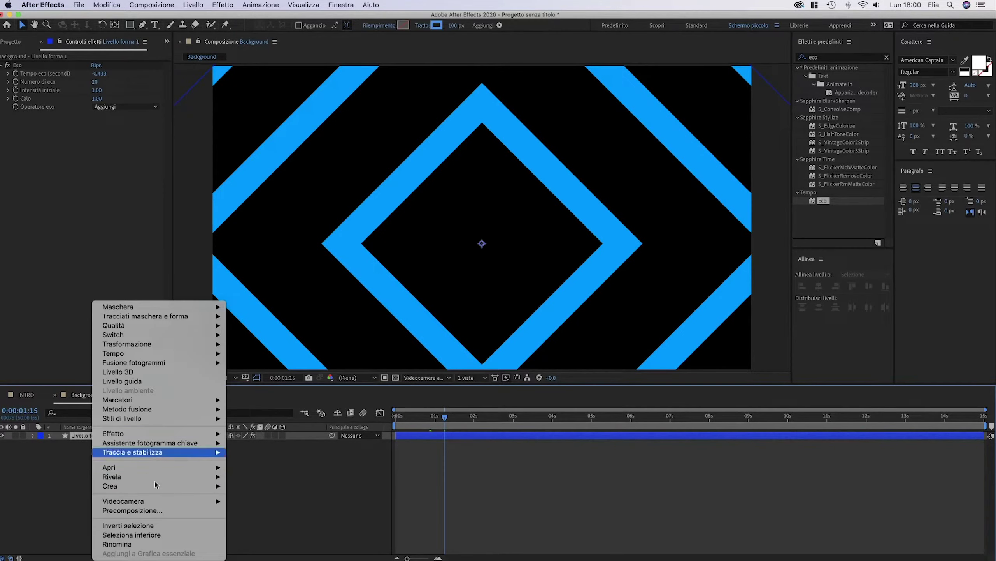
pyautogui.click(157, 510)
pyautogui.write('BG')
pyautogui.press('Return')
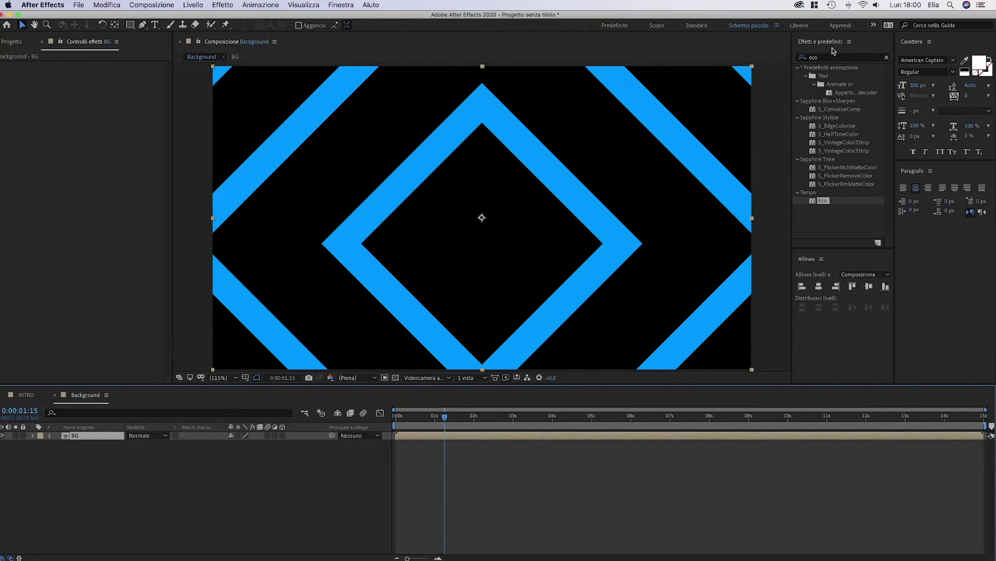
# Find the Comparsa lineare effect by searching for "lineare" and apply it to the BG layer
pyautogui.click(829, 57)
pyautogui.press('BackSpace')
pyautogui.press('BackSpace')
pyautogui.press('BackSpace')
pyautogui.write('lineare')
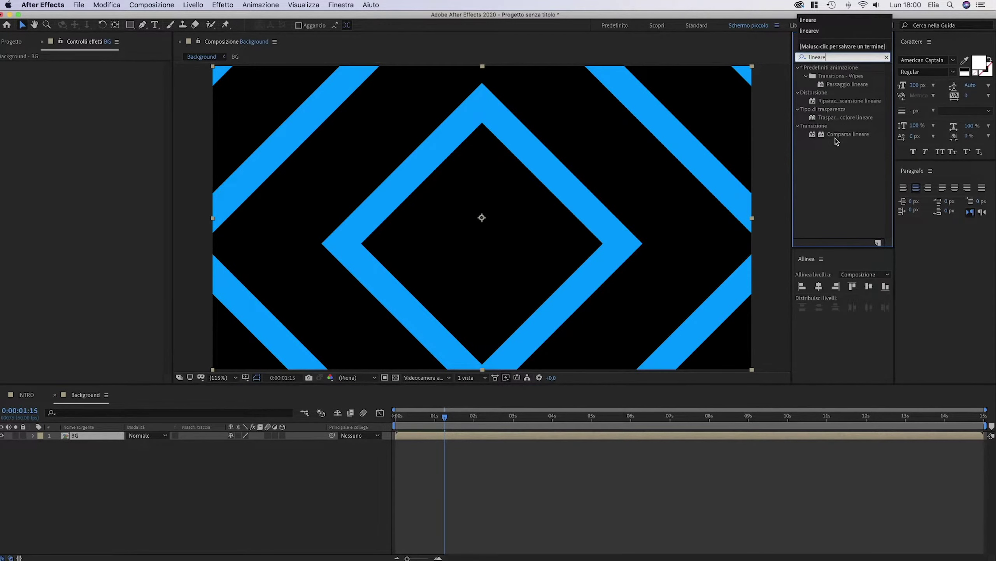
pyautogui.click(837, 135)
pyautogui.moveTo(837, 135); pyautogui.dragTo(278, 188)
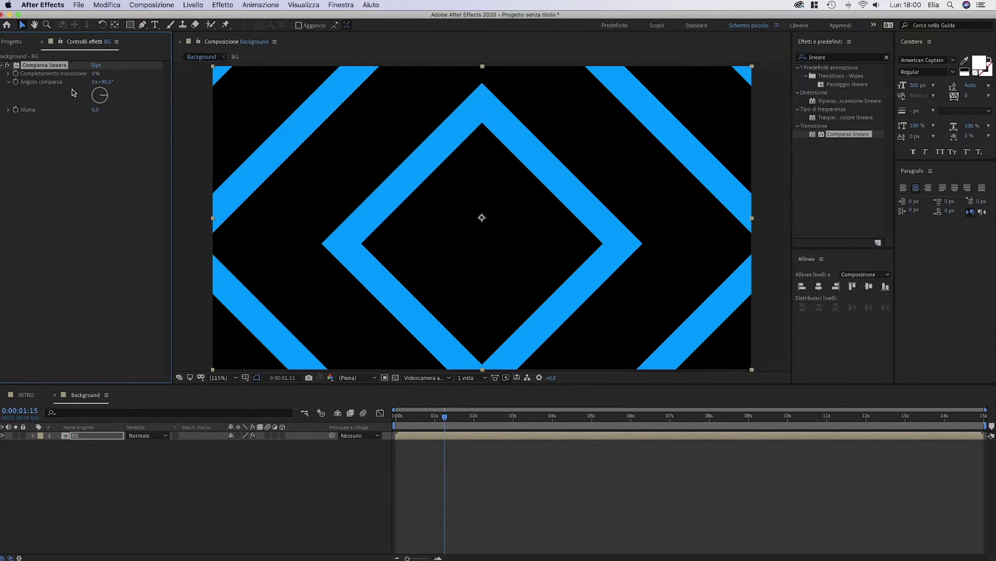
# Set the BG wipe's transition completion to 20% and its angle to 0°, trying 180° along the way
pyautogui.click(93, 73)
pyautogui.write('2')
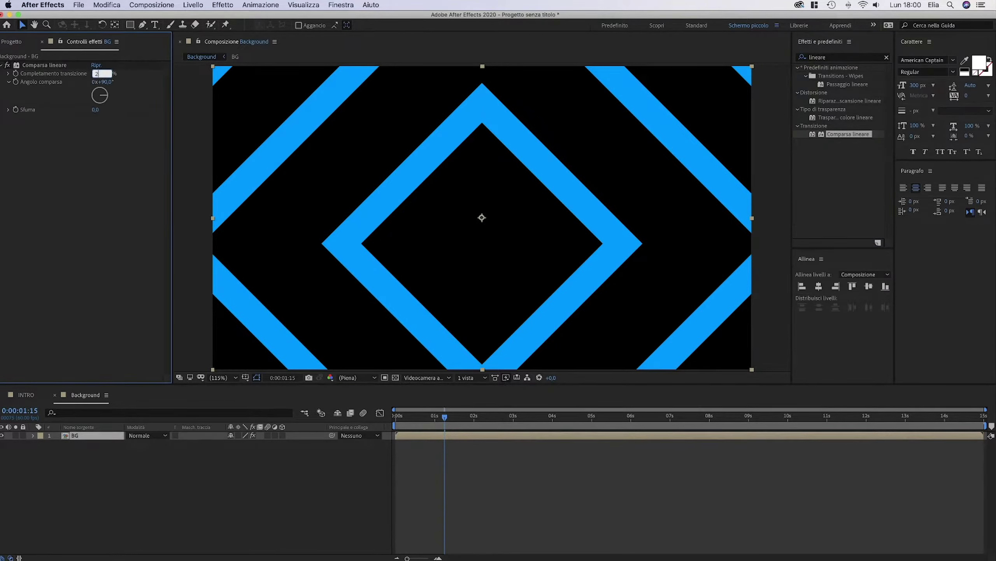
pyautogui.write('0')
pyautogui.press('Return')
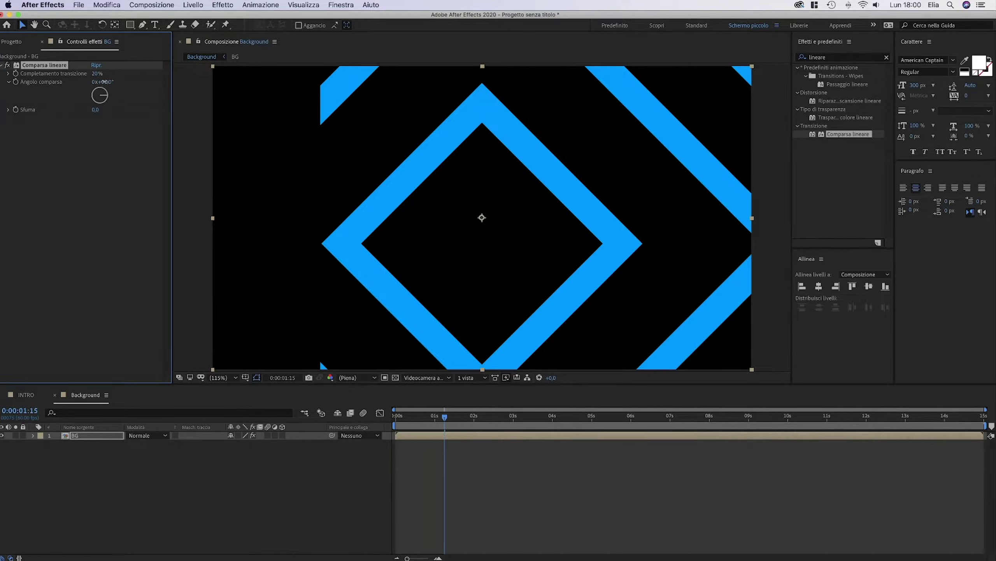
pyautogui.click(104, 82)
pyautogui.write('180')
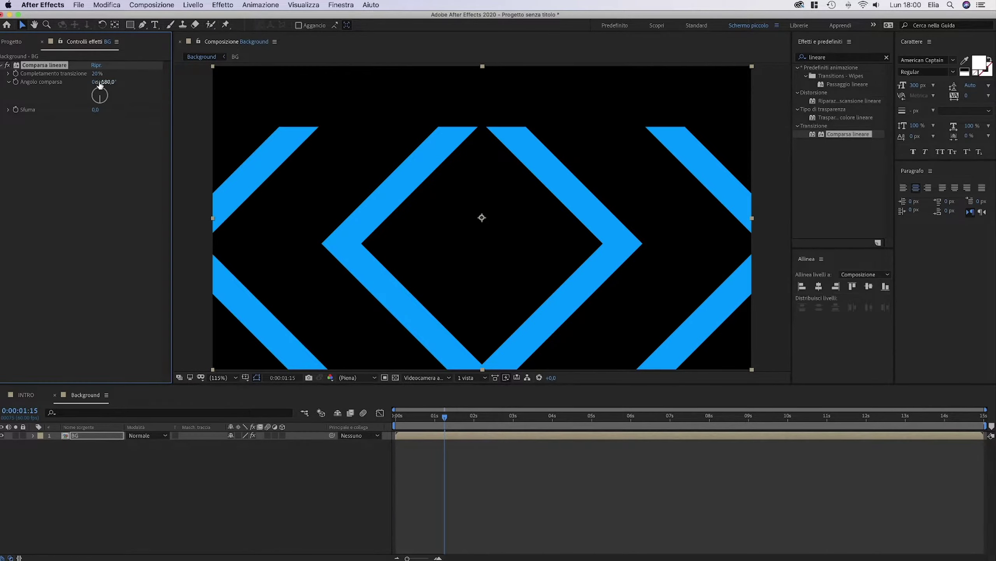
pyautogui.press('Return')
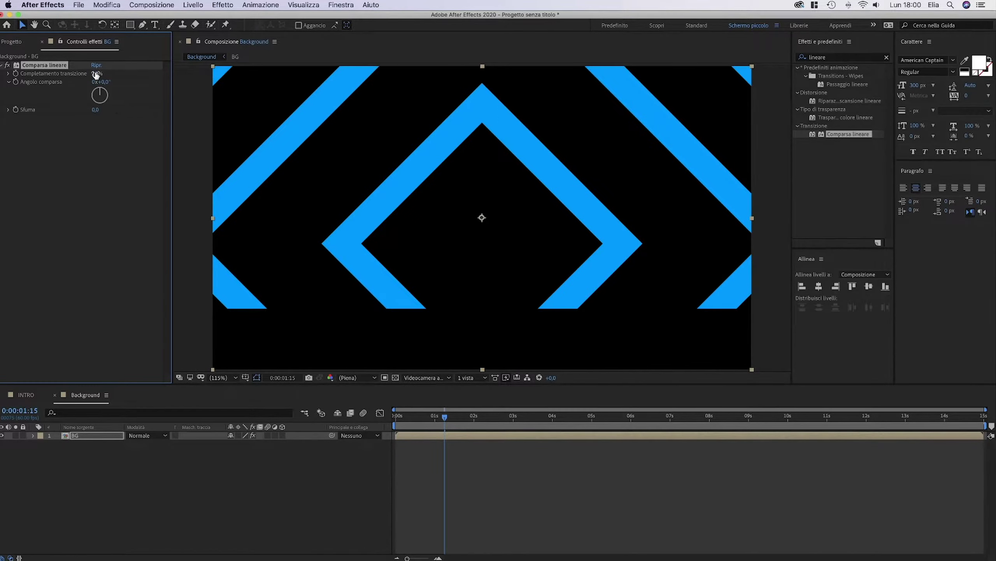
# Raise the BG wipe's transition completion to 42%, trying 35% and 38% first, to cut off the diamonds' lower half
pyautogui.click(96, 74)
pyautogui.press('Return')
pyautogui.click(94, 73)
pyautogui.write('35')
pyautogui.press('Return')
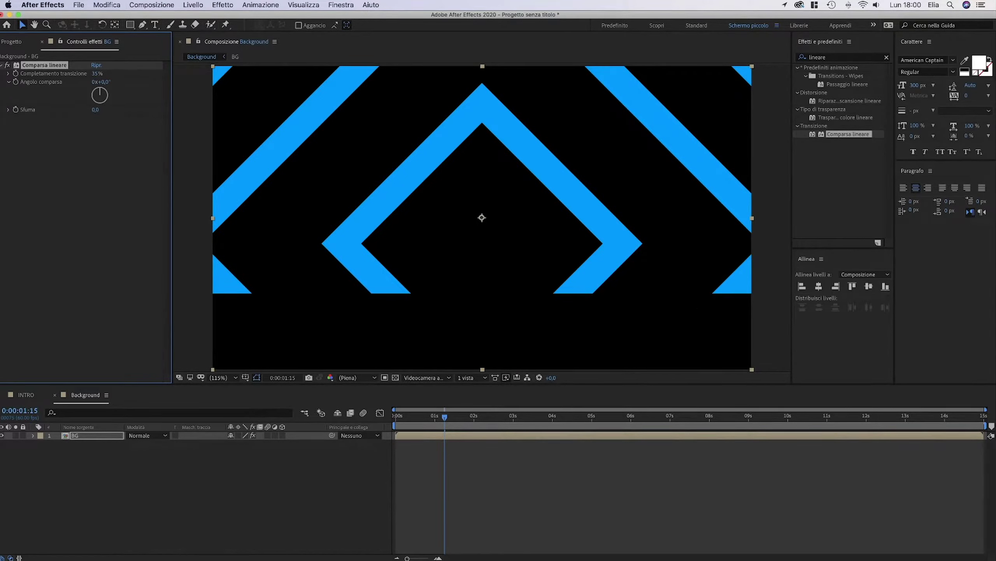
pyautogui.click(94, 75)
pyautogui.write('3')
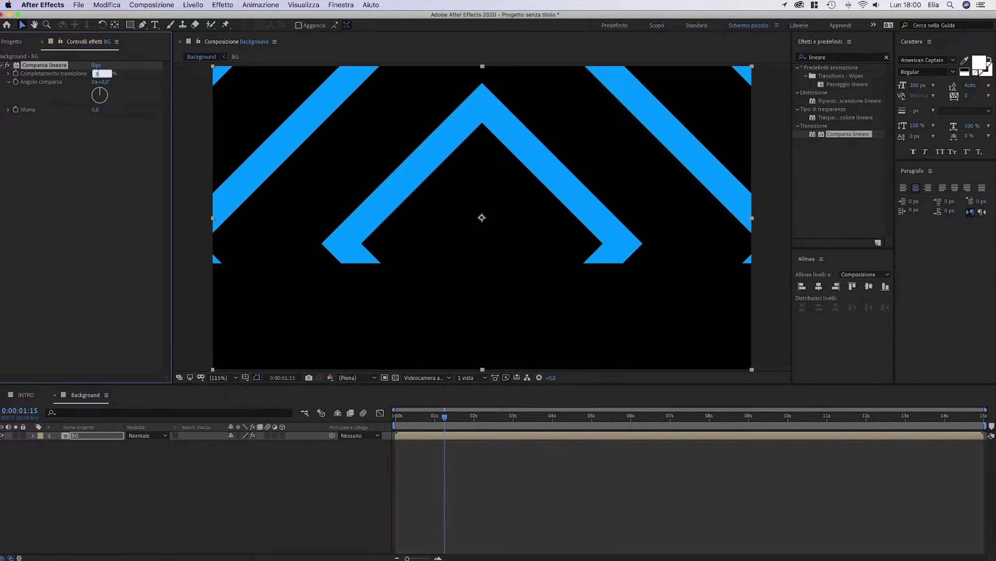
pyautogui.write('8')
pyautogui.press('Return')
pyautogui.click(93, 75)
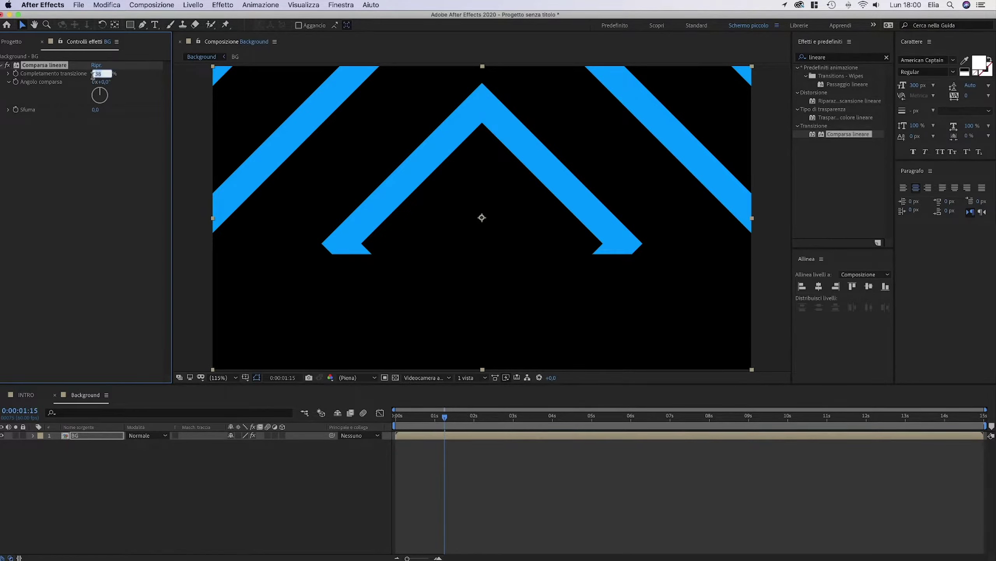
pyautogui.write('42')
pyautogui.press('Return')
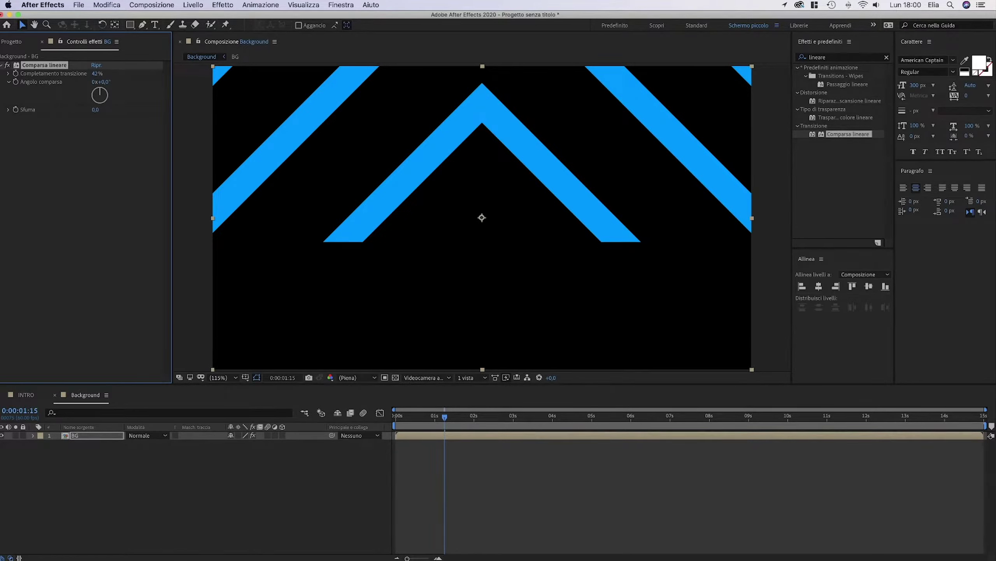
# Fine-tune the BG wipe's transition completion by trying 41% and settling on 42%
pyautogui.click(93, 74)
pyautogui.write('41')
pyautogui.press('Return')
pyautogui.click(97, 74)
pyautogui.write('42')
pyautogui.press('Return')
# Create a white 1920 × 1080 px solid layer in the Background composition
pyautogui.click(225, 492)
pyautogui.rightClick(145, 458)
pyautogui.moveTo(169, 456)
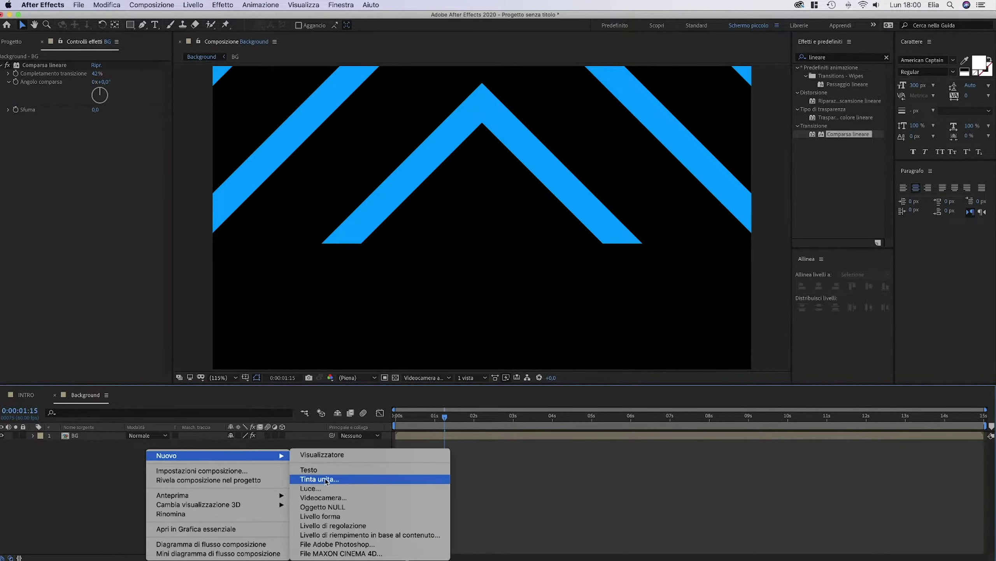
pyautogui.click(326, 481)
pyautogui.click(486, 288)
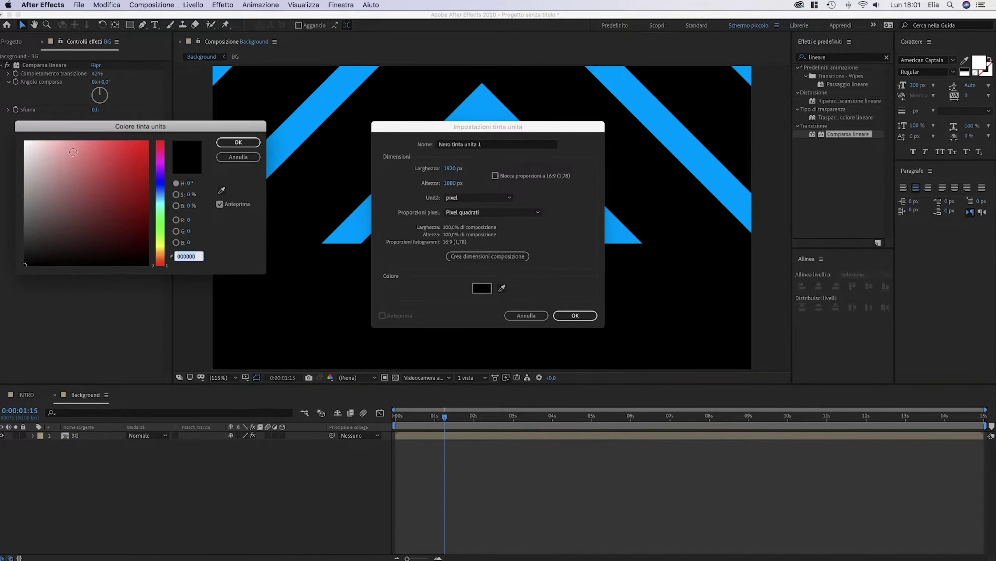
pyautogui.click(24, 140)
pyautogui.click(240, 142)
pyautogui.click(587, 314)
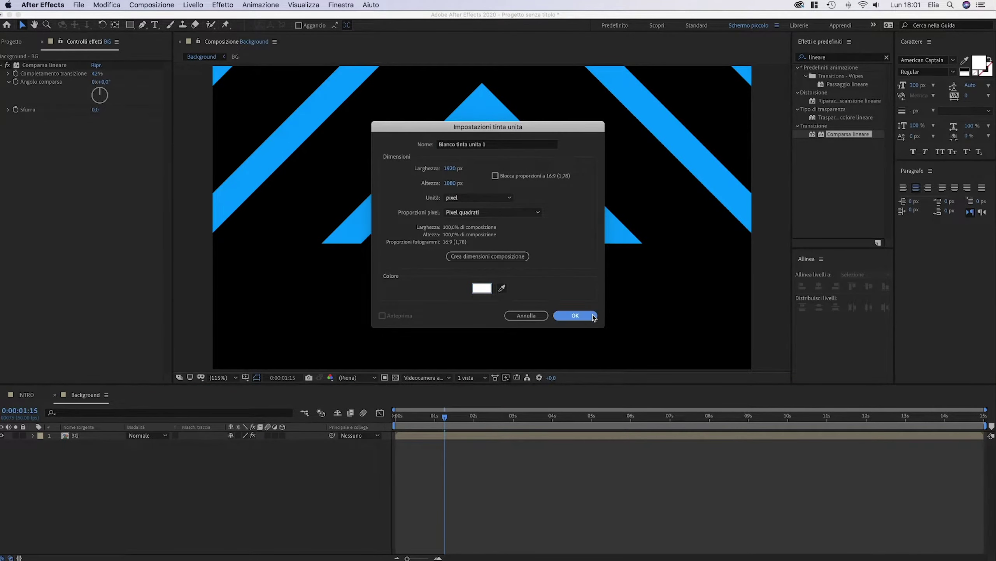
# Find the Veneziane effect by searching for "vene" and apply it to the white solid
pyautogui.click(836, 57)
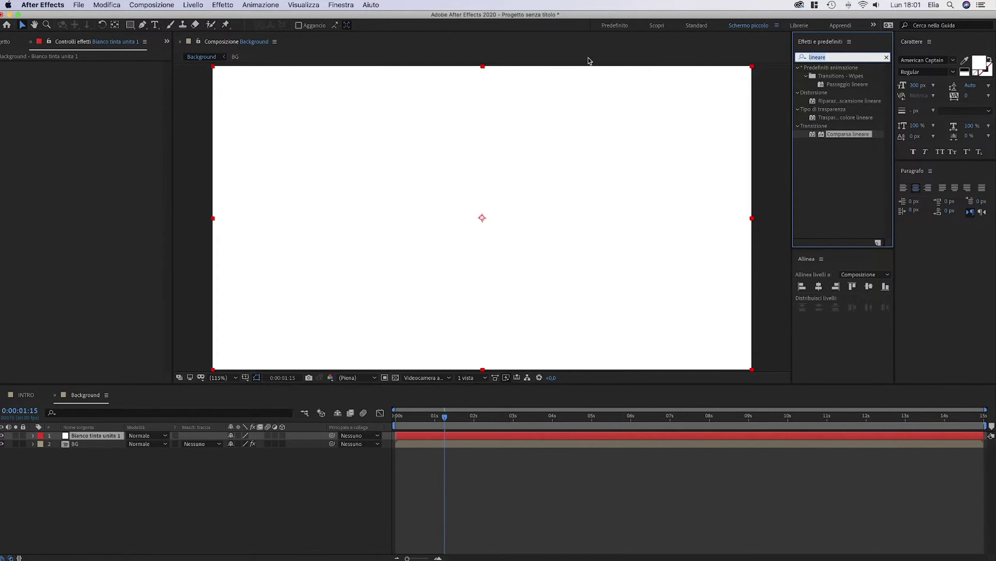
pyautogui.press('BackSpace')
pyautogui.press('BackSpace')
pyautogui.press('BackSpace')
pyautogui.press('BackSpace')
pyautogui.press('BackSpace')
pyautogui.press('BackSpace')
pyautogui.press('BackSpace')
pyautogui.write('vene')
pyautogui.moveTo(840, 101); pyautogui.dragTo(112, 79)
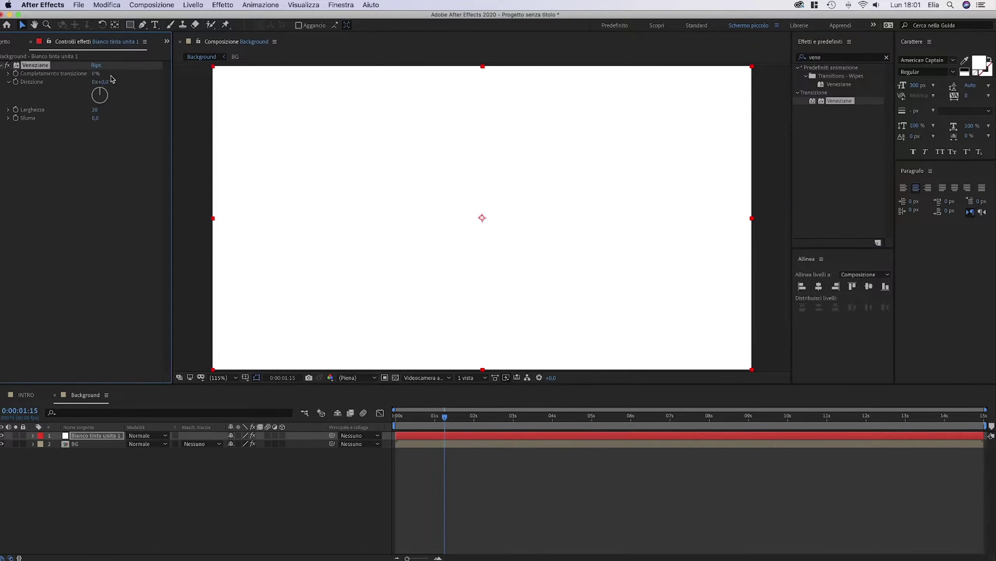
# Set the Veneziane effect's transition completion to 96% and its width to 100 to form thin vertical lines
pyautogui.click(95, 74)
pyautogui.write('80')
pyautogui.press('Return')
pyautogui.press('super+z')
pyautogui.click(95, 73)
pyautogui.write('96')
pyautogui.press('Return')
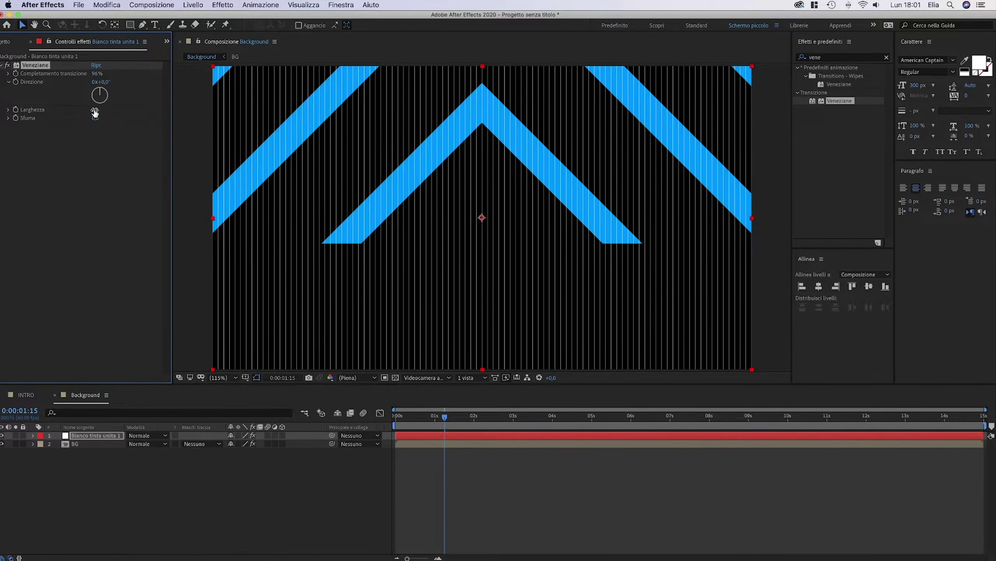
pyautogui.click(95, 110)
pyautogui.press('Return')
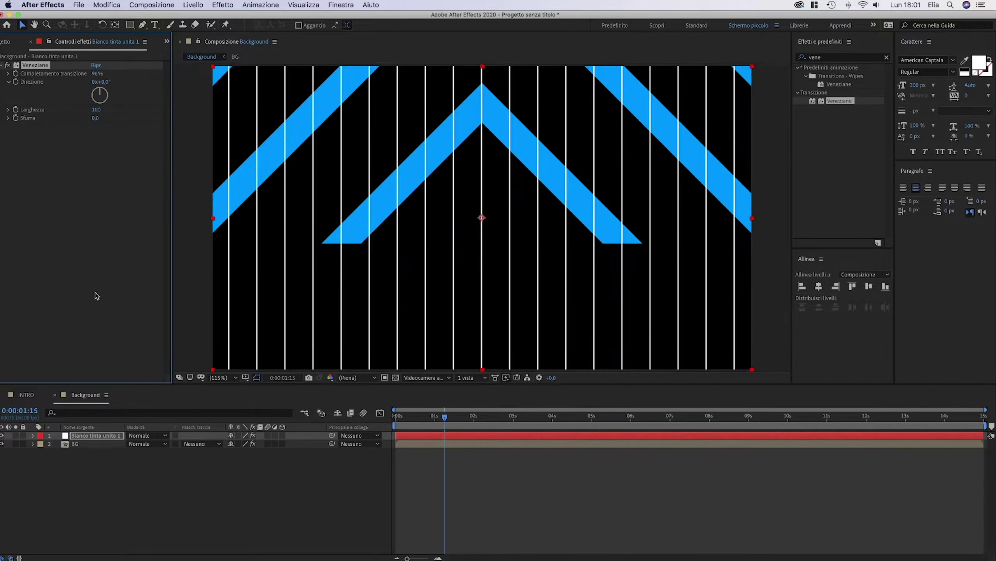
# Duplicate the striped white solid and set the copy's Veneziane direction to 90° to form a grid
pyautogui.click(106, 437)
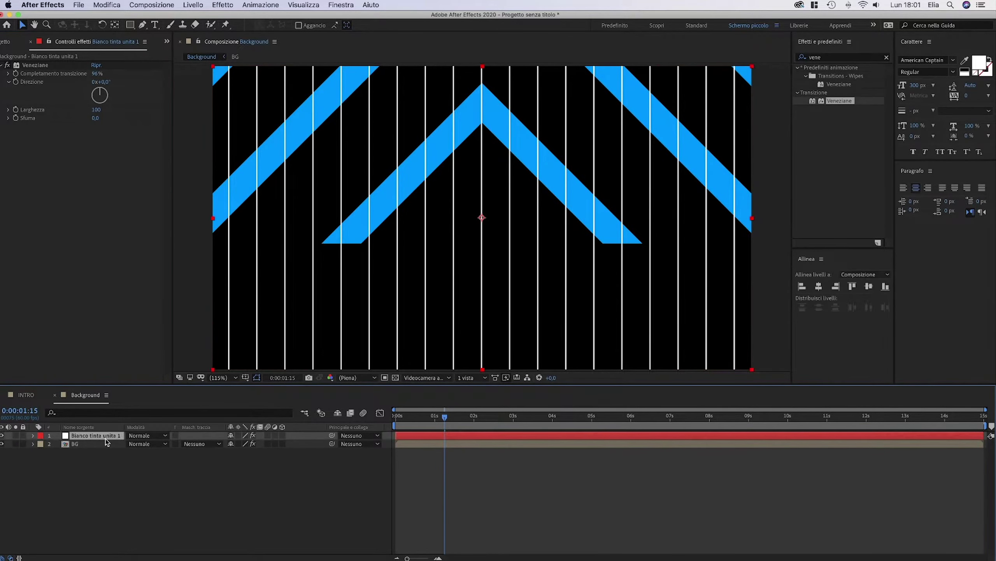
pyautogui.press('super+d')
pyautogui.click(105, 83)
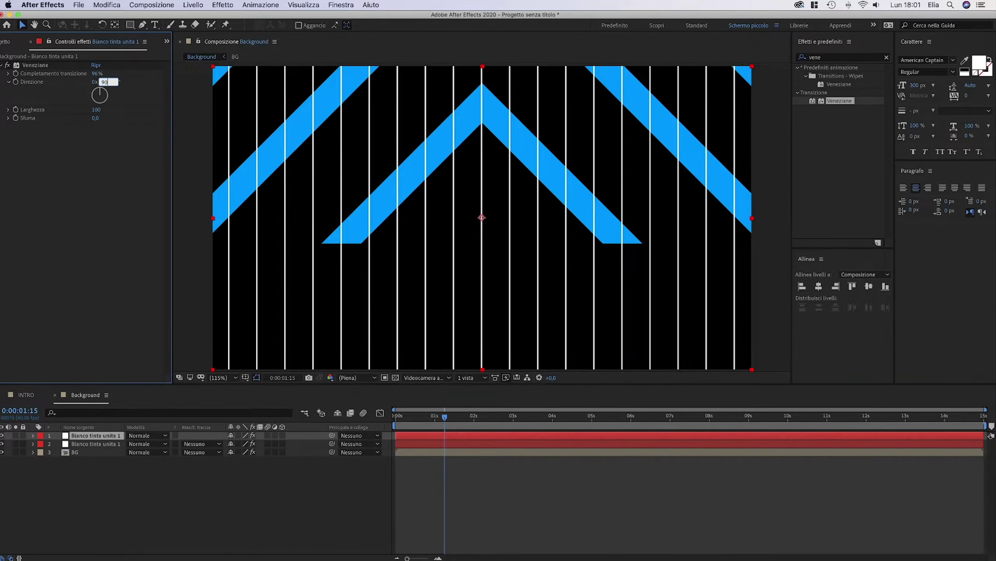
pyautogui.press('Return')
# Precompose both striped white solids together into a composition named 1
pyautogui.keyDown('shift'); pyautogui.click(59, 442); pyautogui.keyUp('shift')
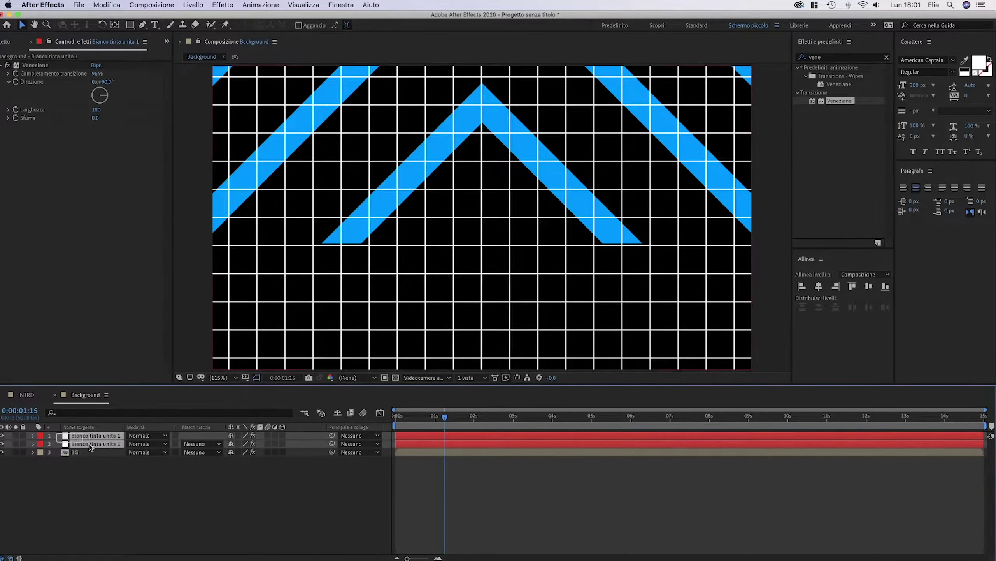
pyautogui.rightClick(90, 447)
pyautogui.click(153, 511)
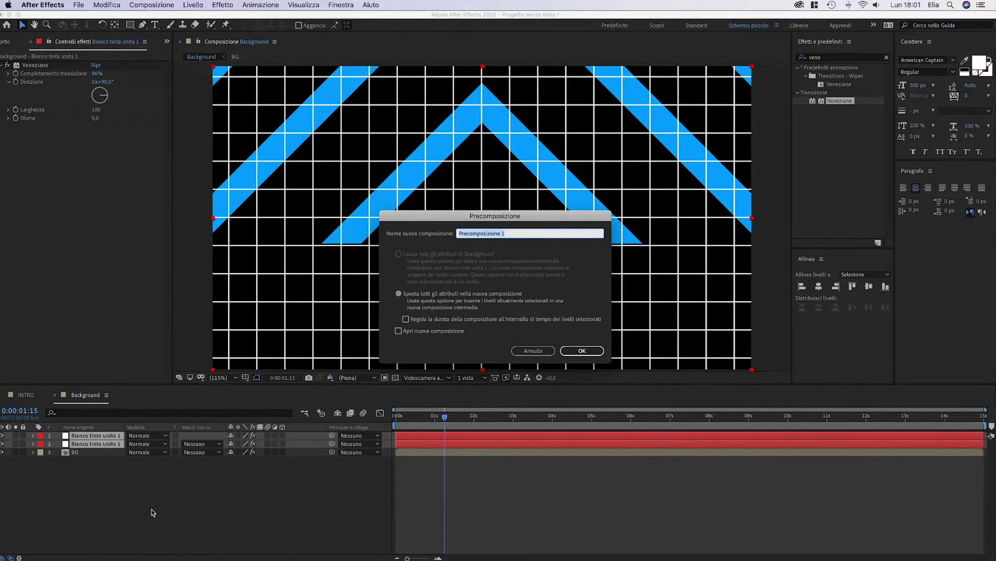
pyautogui.write('1')
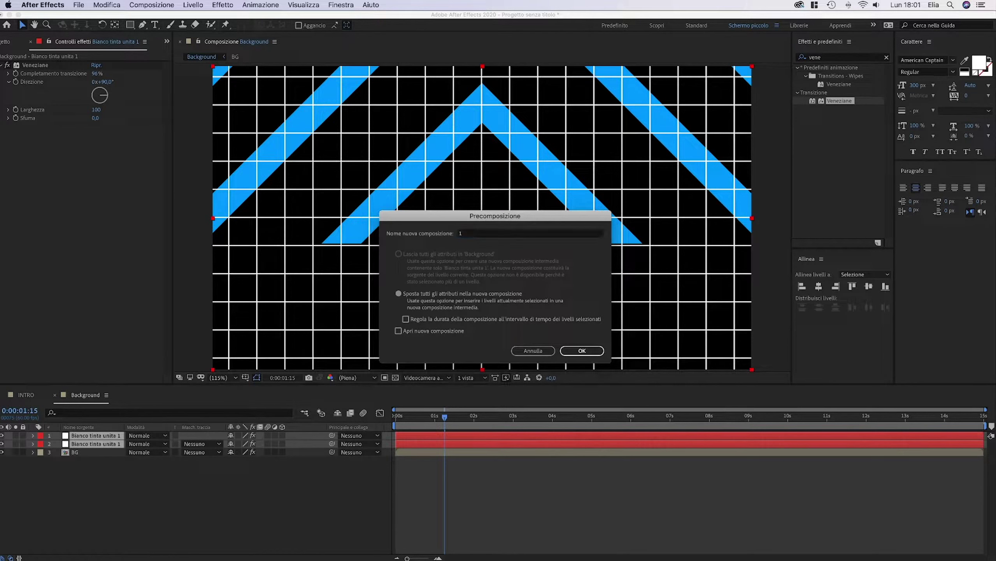
pyautogui.press('Return')
# Find the Alterazione distortion effect by searching for "altera" and apply it to the grid precomposition 1
pyautogui.doubleClick(831, 59)
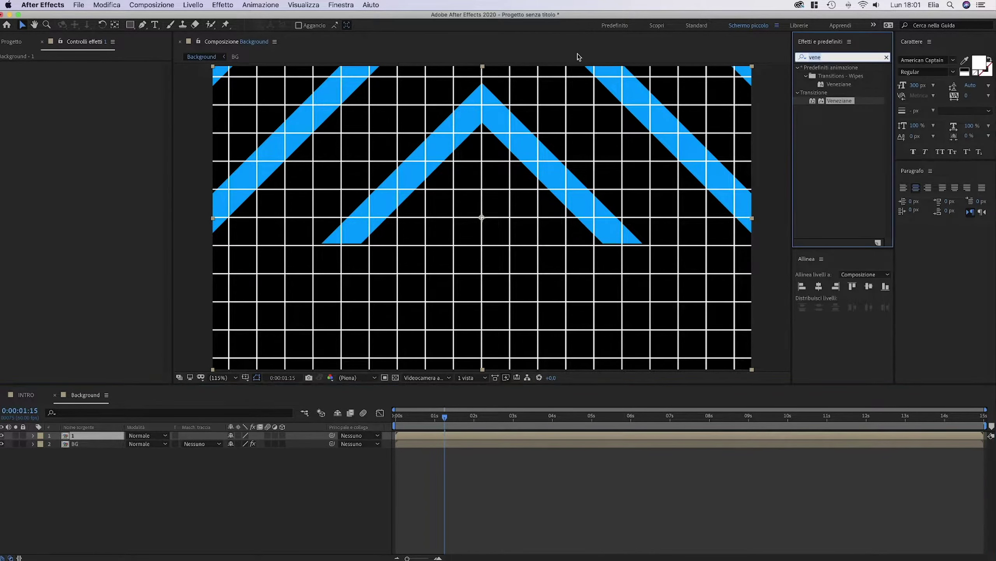
pyautogui.write('altera')
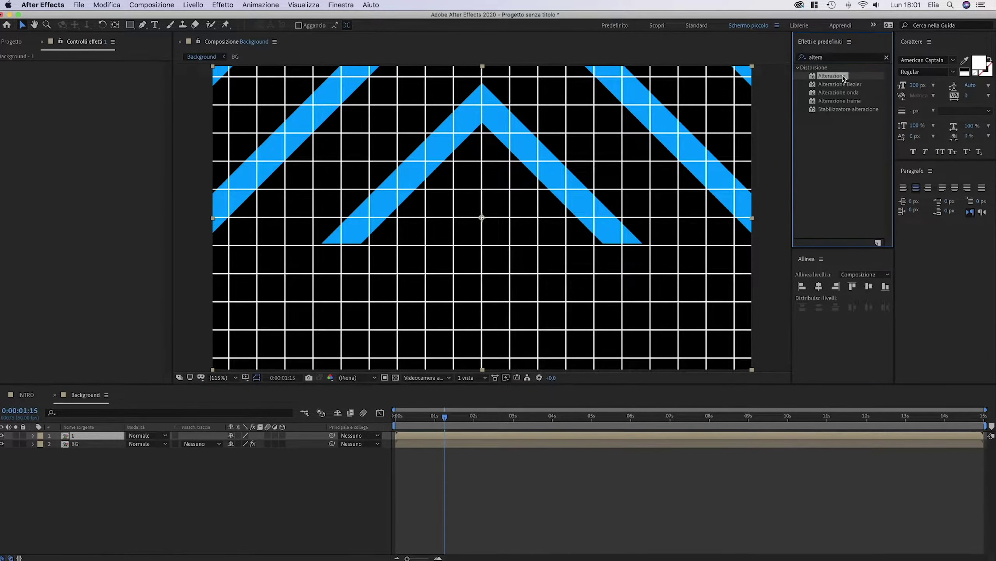
pyautogui.doubleClick(831, 77)
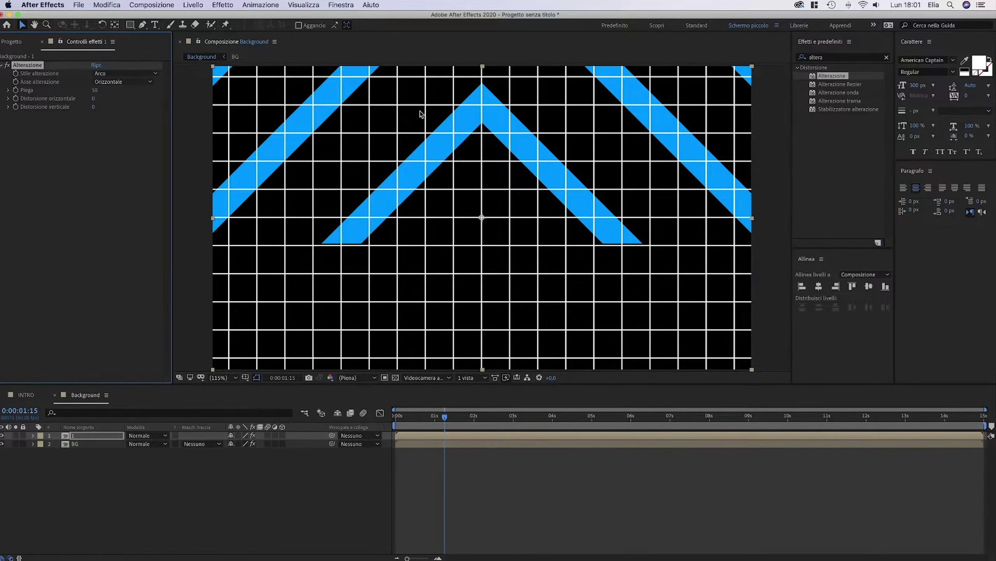
# Set the grid's Alterazione bend to 0 and its vertical distortion to 100 for a perspective floor
pyautogui.moveTo(93, 92); pyautogui.dragTo(93, 108)
pyautogui.click(94, 107)
pyautogui.click(87, 150)
pyautogui.moveTo(93, 109); pyautogui.dragTo(551, 104)
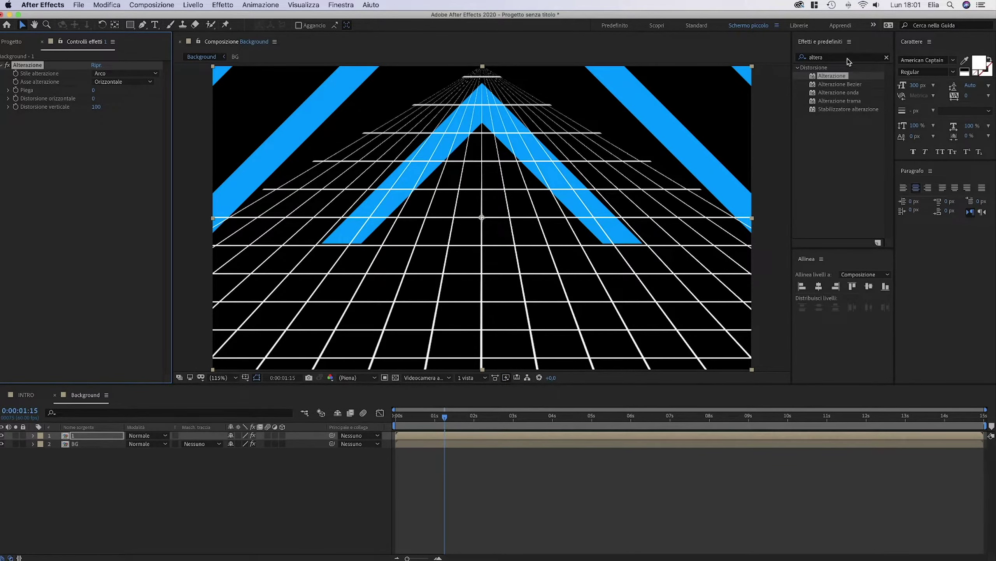
# Find the Comparsa lineare effect again and apply it to the grid layer 1
pyautogui.click(848, 58)
pyautogui.write('lineat')
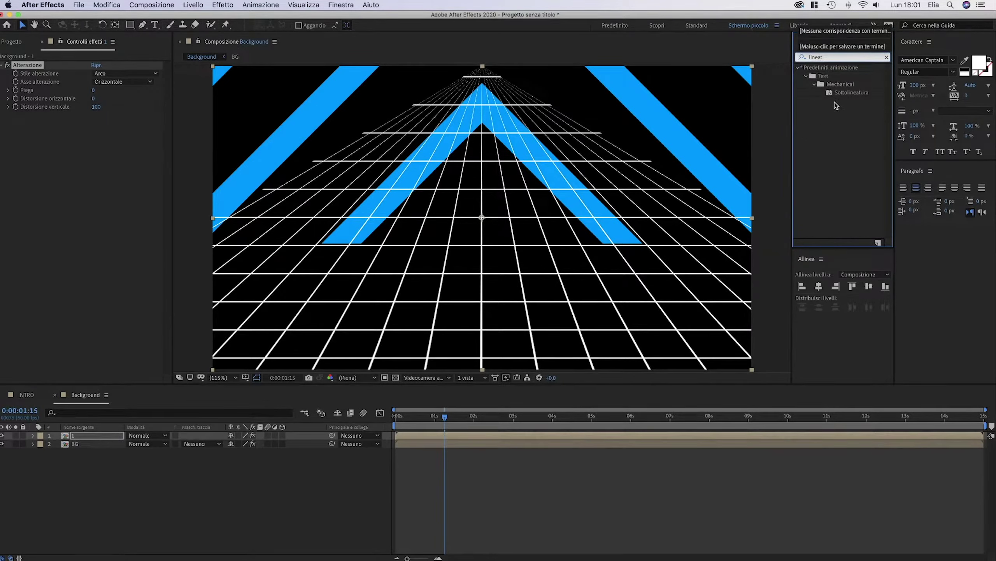
pyautogui.press('BackSpace')
pyautogui.write('re')
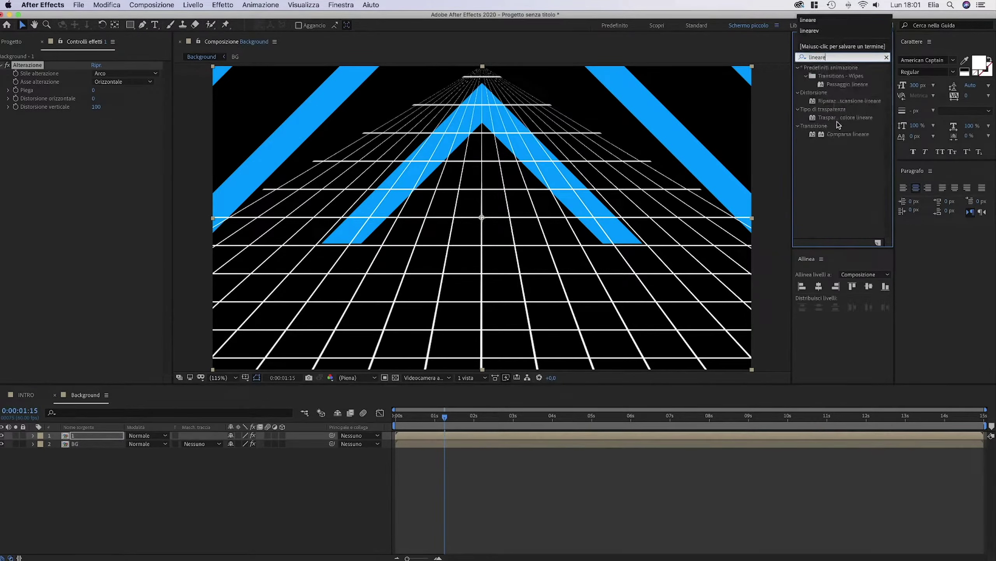
pyautogui.doubleClick(843, 134)
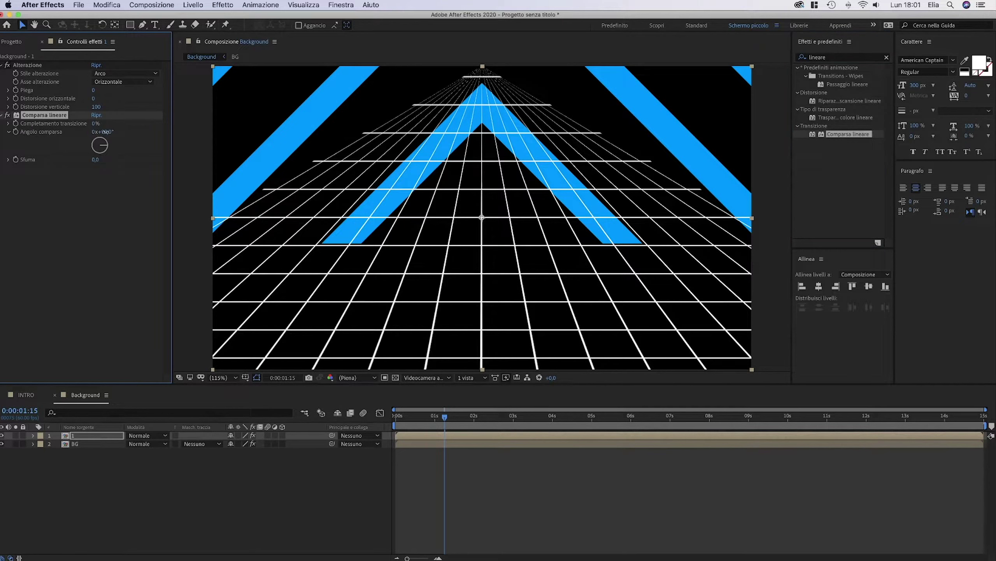
# Set the grid's linear wipe to a 180° angle, 65% transition completion and a feather of 86
pyautogui.click(106, 132)
pyautogui.write('180')
pyautogui.press('Return')
pyautogui.click(95, 124)
pyautogui.write('55')
pyautogui.press('Return')
pyautogui.click(93, 123)
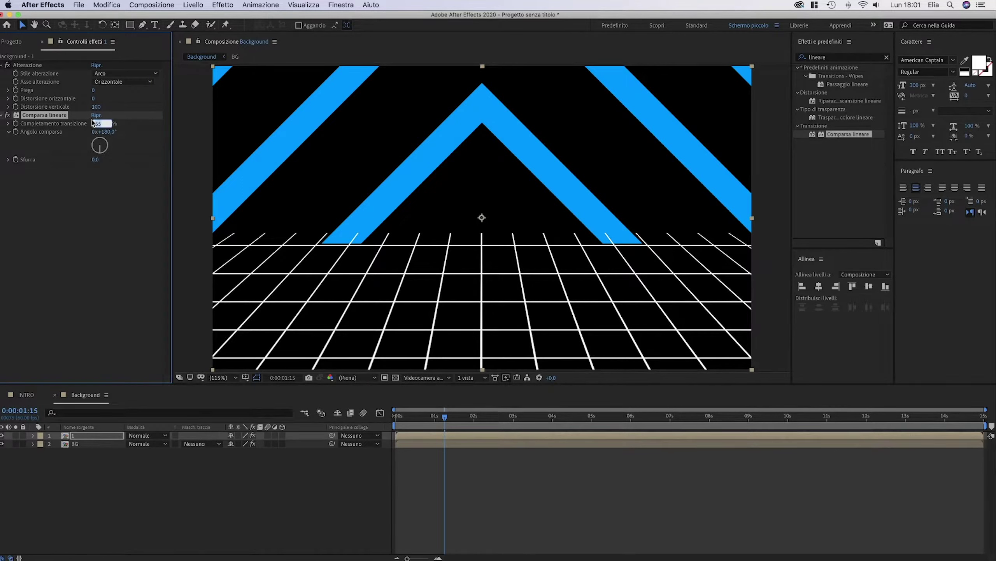
pyautogui.write('65')
pyautogui.press('Return')
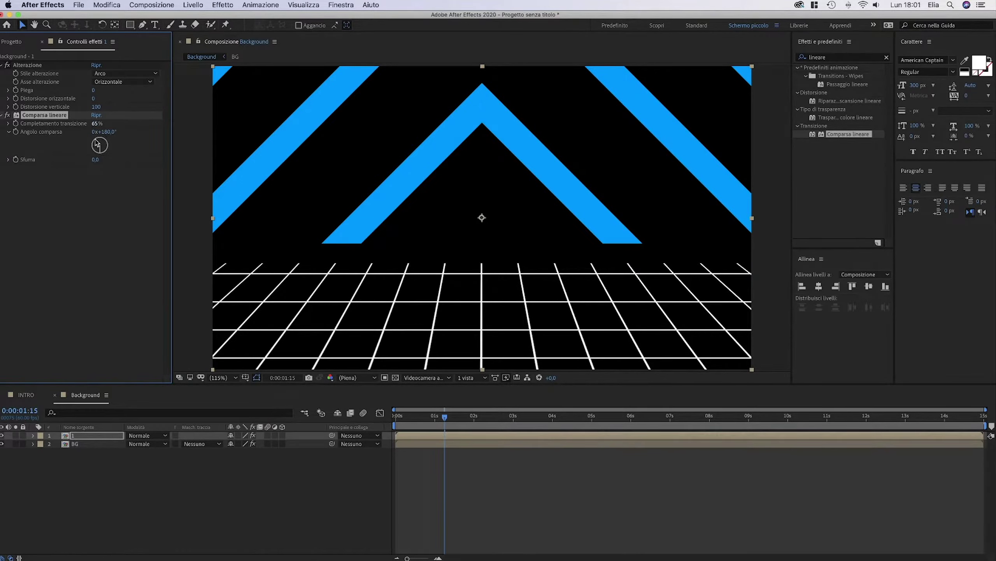
pyautogui.moveTo(92, 160); pyautogui.dragTo(128, 154)
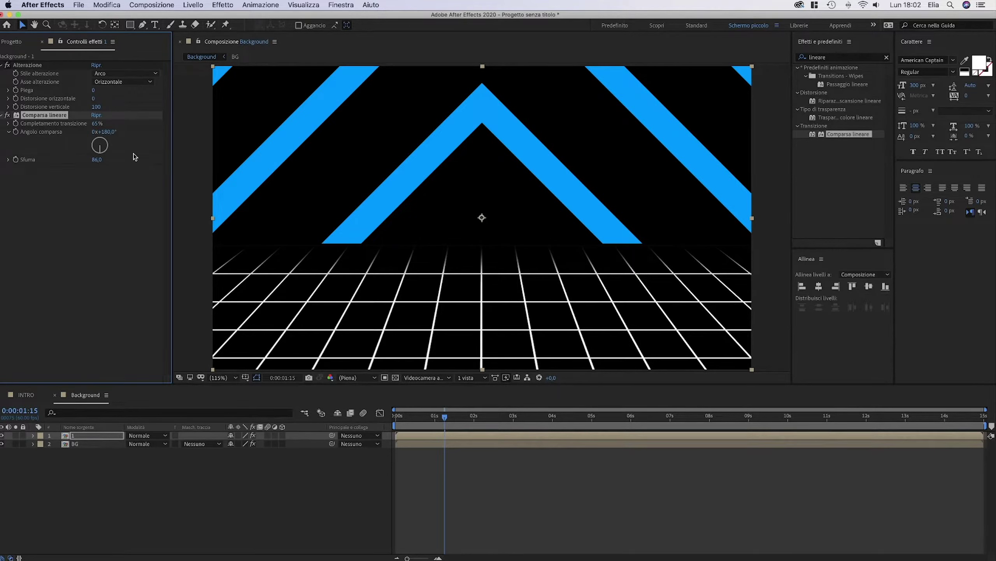
# Set the grid's linear wipe feather to 266 and its transition completion to 77%, keeping the 180° wipe angle
pyautogui.moveTo(104, 132); pyautogui.dragTo(143, 129)
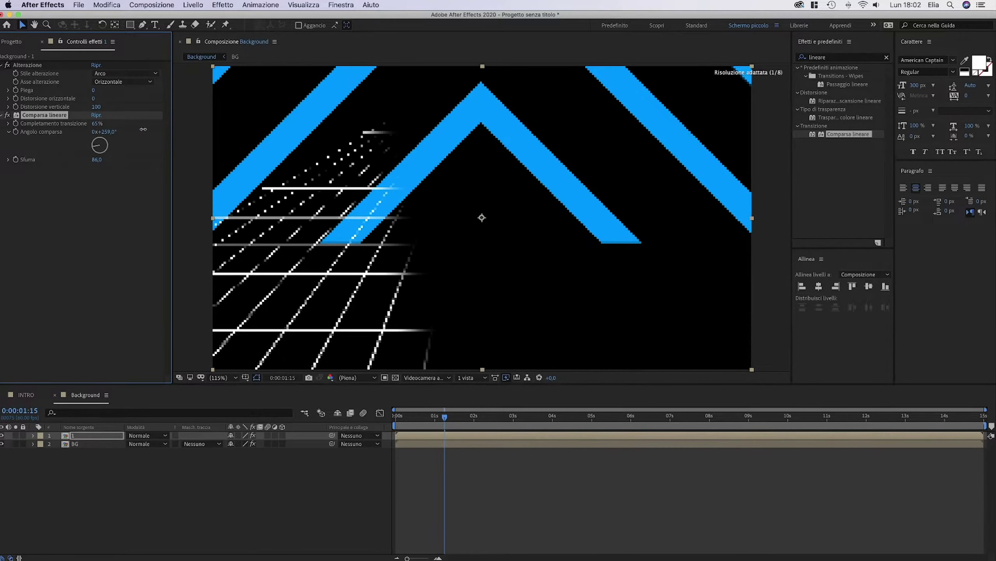
pyautogui.press('super+z')
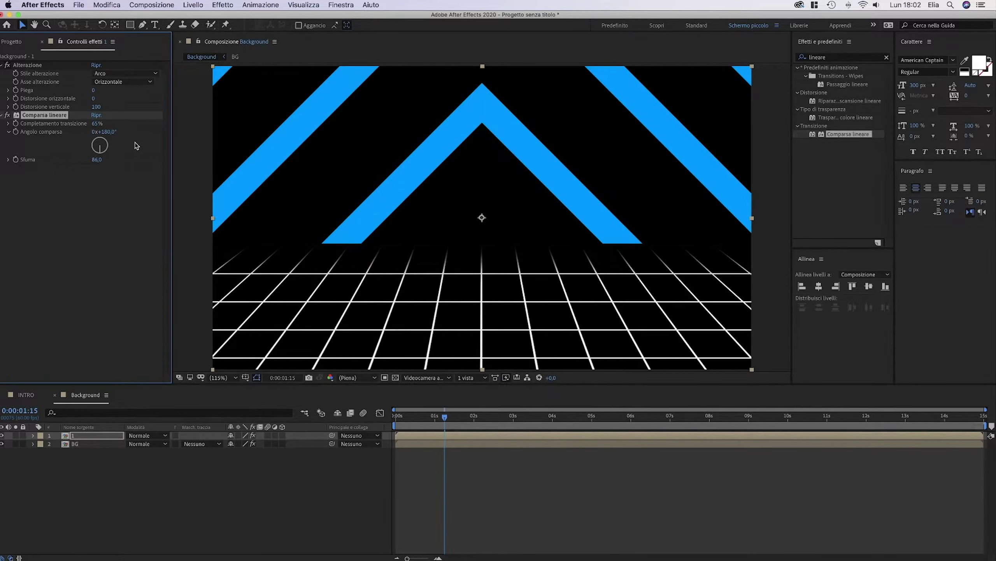
pyautogui.moveTo(97, 160); pyautogui.dragTo(307, 161)
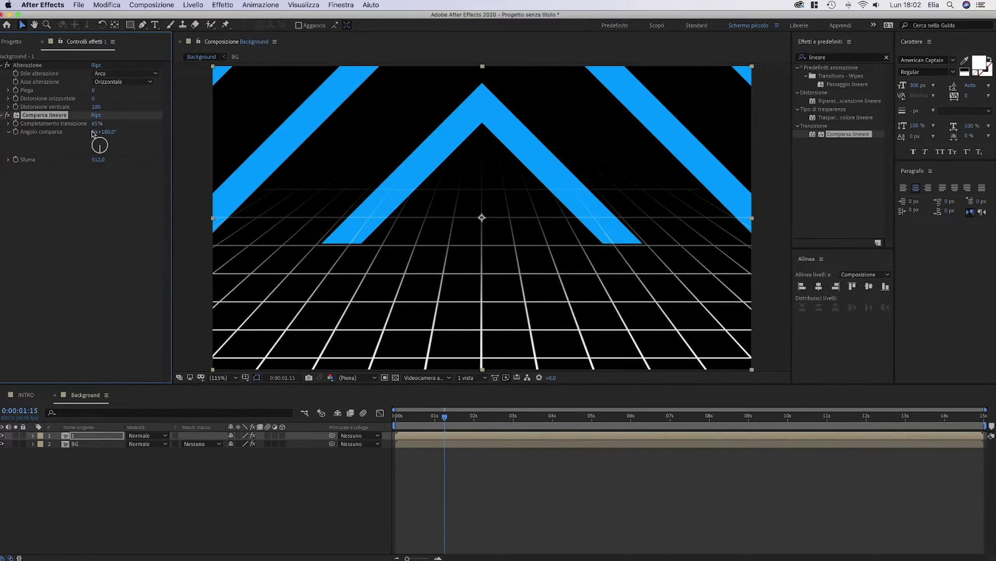
pyautogui.moveTo(95, 125); pyautogui.dragTo(108, 126)
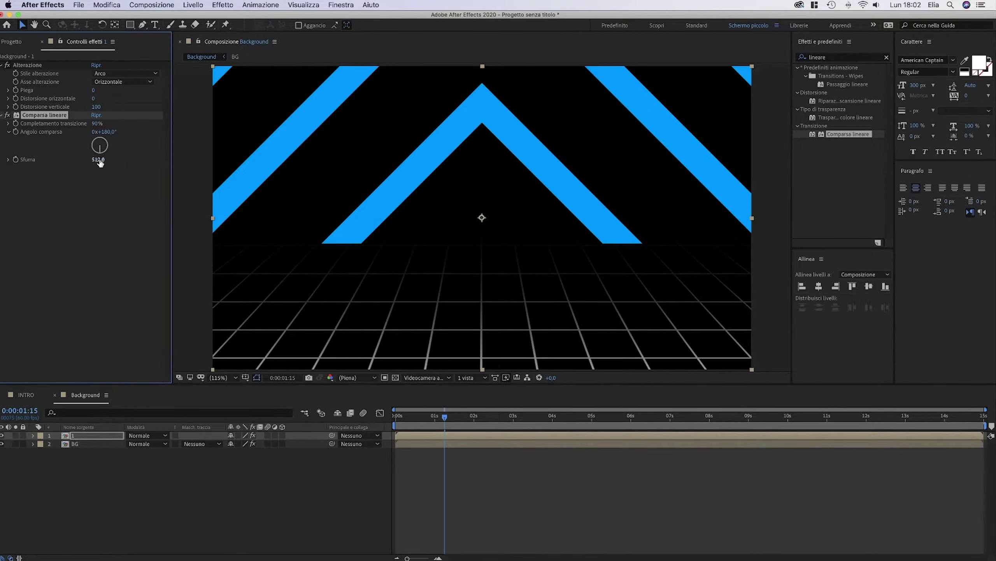
pyautogui.moveTo(97, 161); pyautogui.dragTo(77, 161)
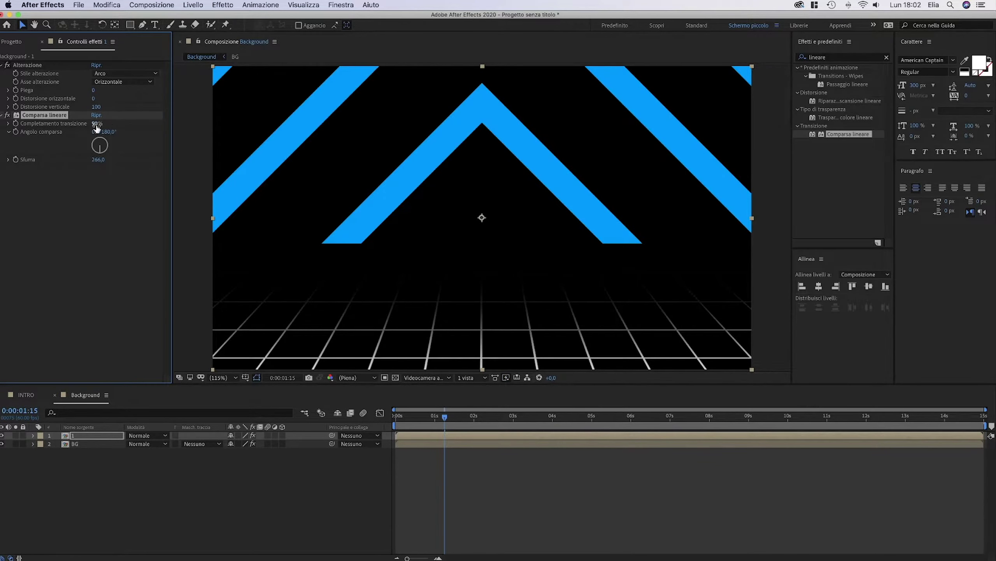
pyautogui.moveTo(90, 124); pyautogui.dragTo(91, 123)
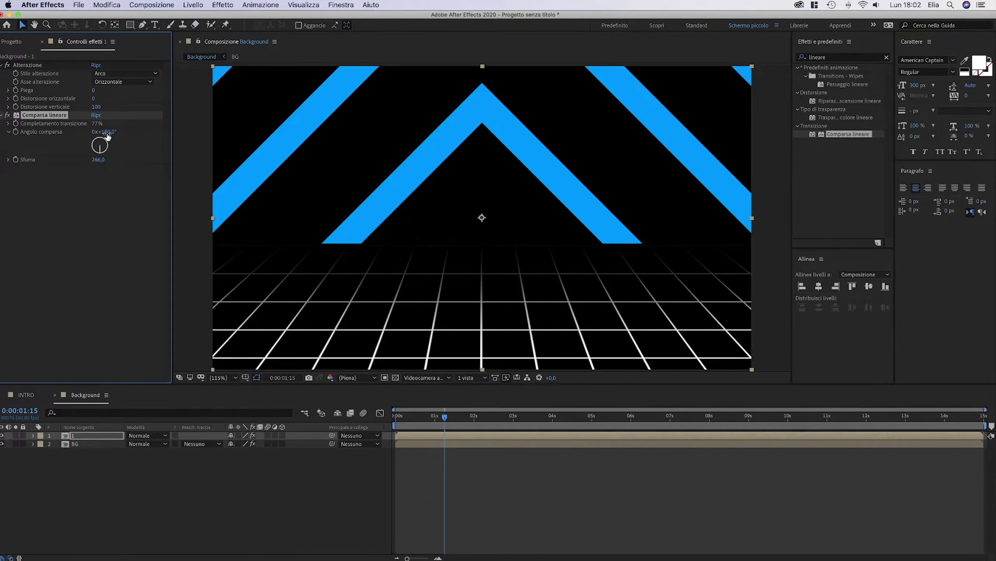
# Set the grid layer 1's opacity to 50% and its linear wipe's transition completion to 71%
pyautogui.click(33, 437)
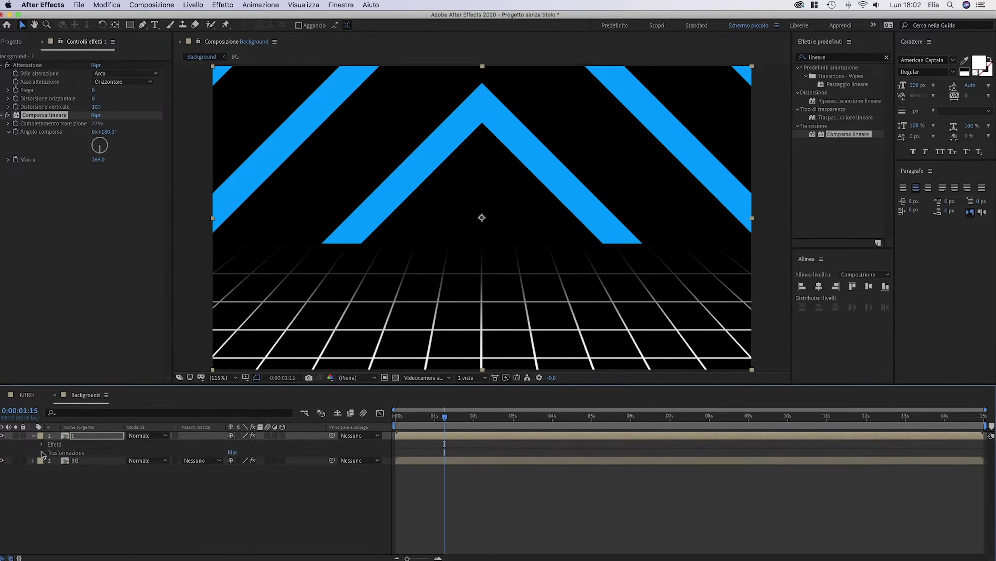
pyautogui.click(42, 452)
pyautogui.click(236, 493)
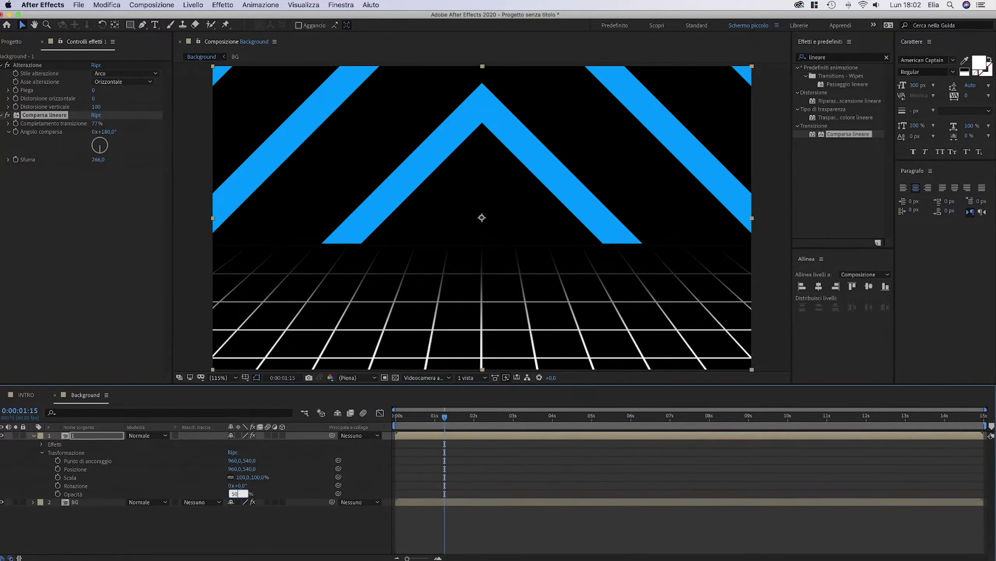
pyautogui.write('50')
pyautogui.press('Return')
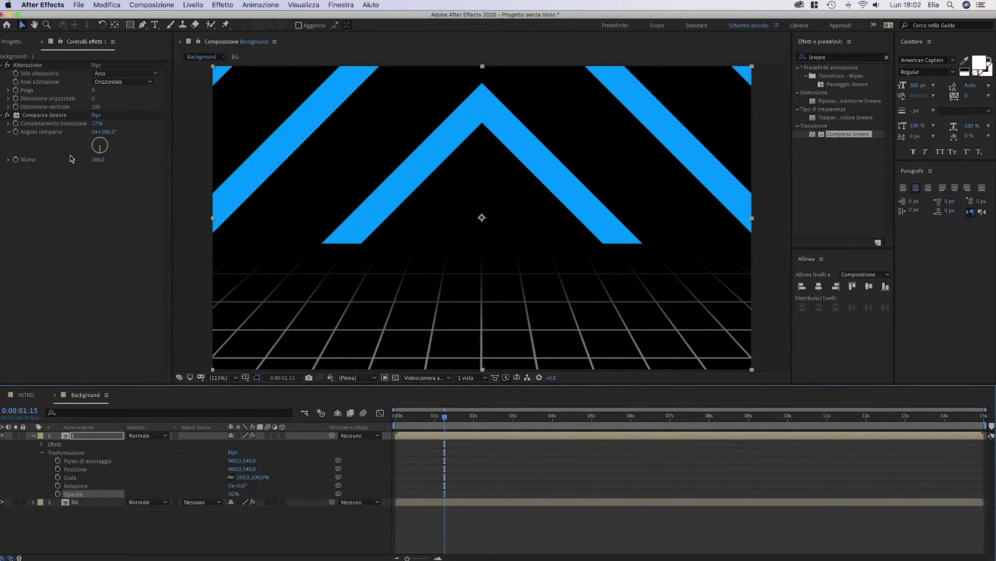
pyautogui.moveTo(96, 124); pyautogui.dragTo(436, 127)
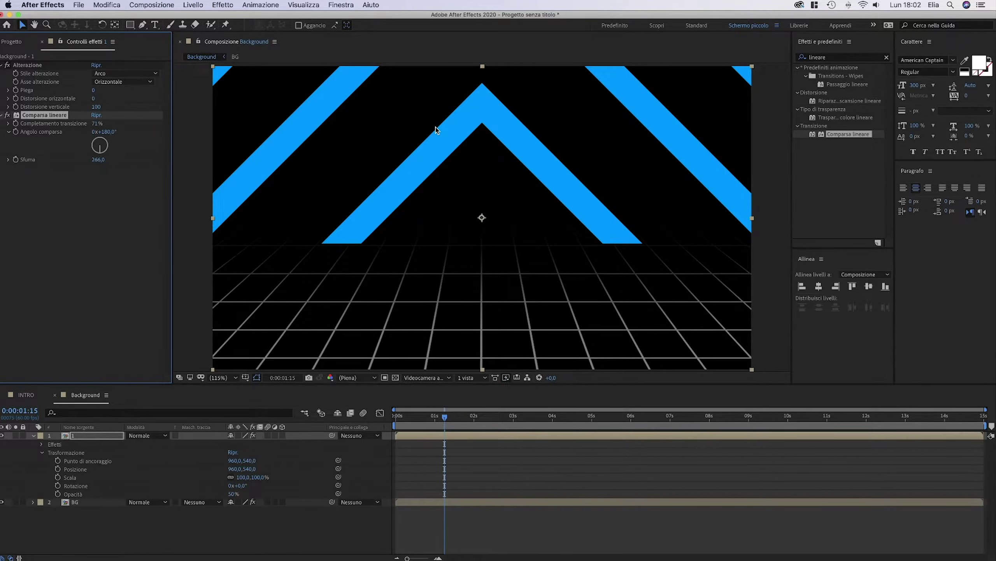
# Precompose the grid layer 1 as MIR, moving all attributes into the new composition
pyautogui.rightClick(101, 436)
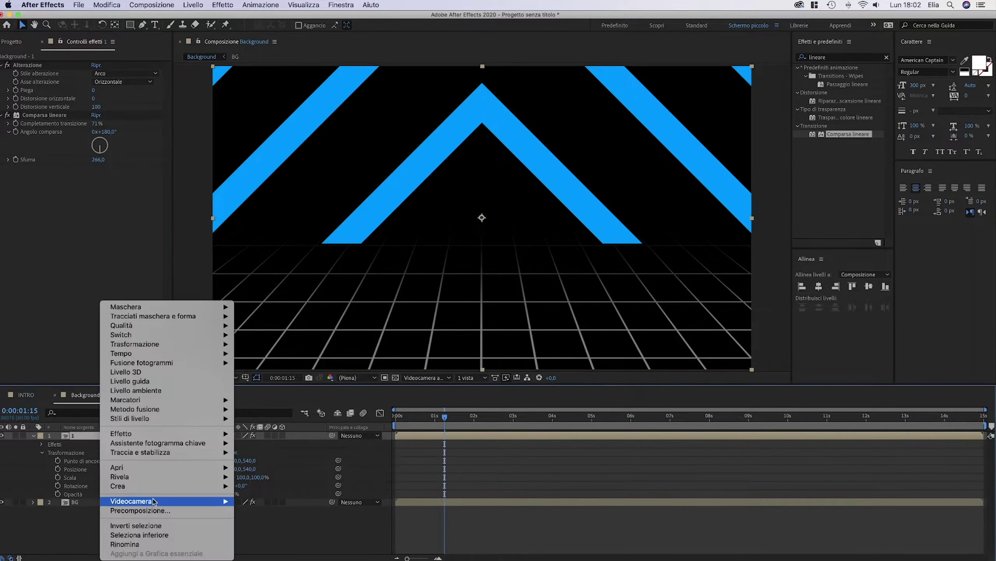
pyautogui.click(146, 510)
pyautogui.write('MIR')
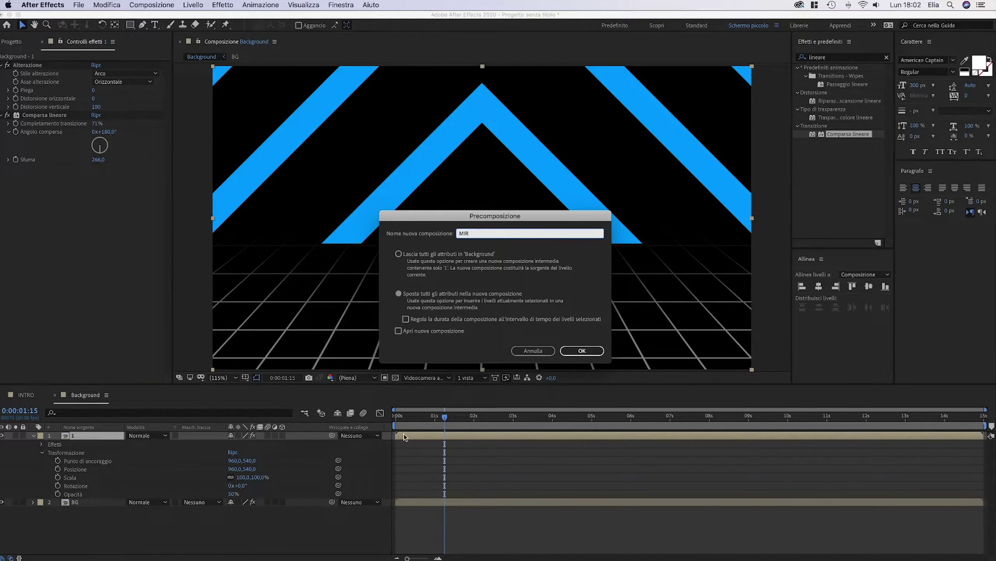
pyautogui.click(582, 350)
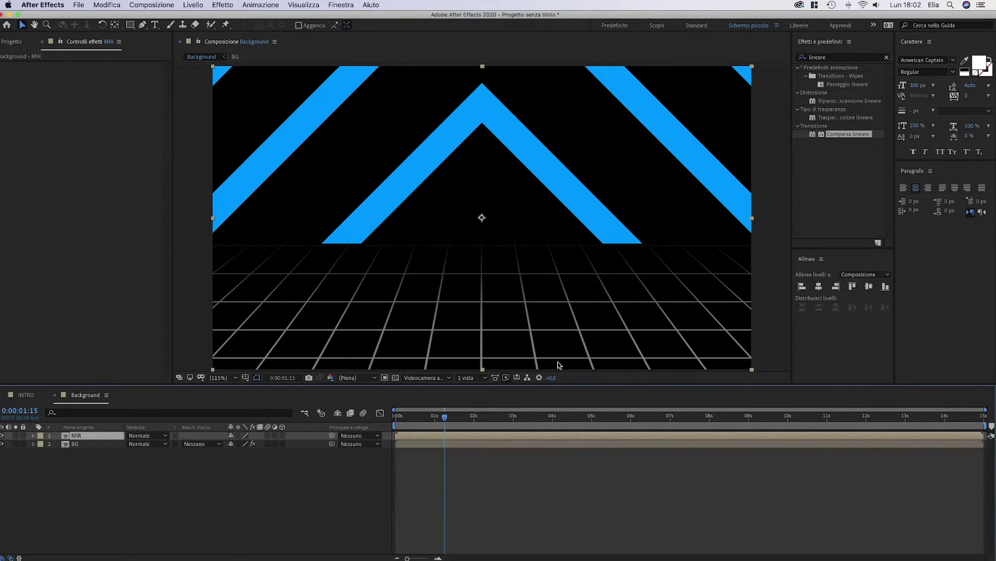
# Create a white 1920 x 1080 px solid named Flare in the Background composition
pyautogui.click(212, 517)
pyautogui.rightClick(152, 475)
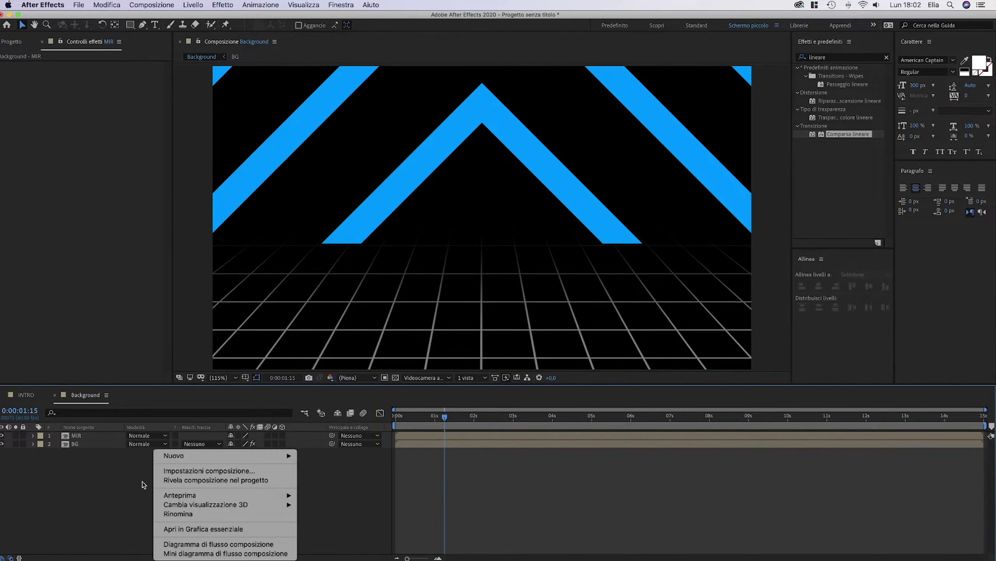
pyautogui.moveTo(181, 457)
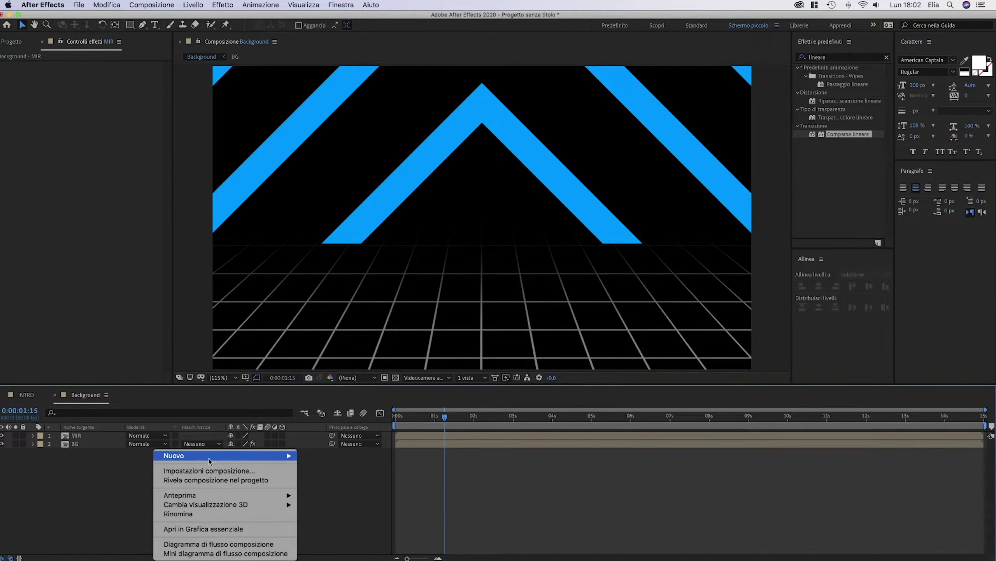
pyautogui.click(327, 479)
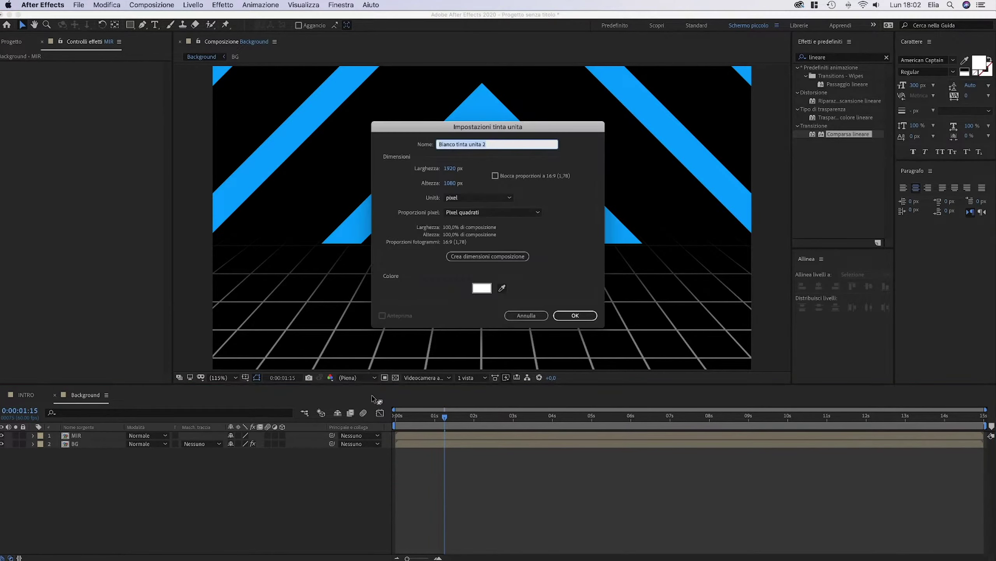
pyautogui.write('Flare')
pyautogui.press('Return')
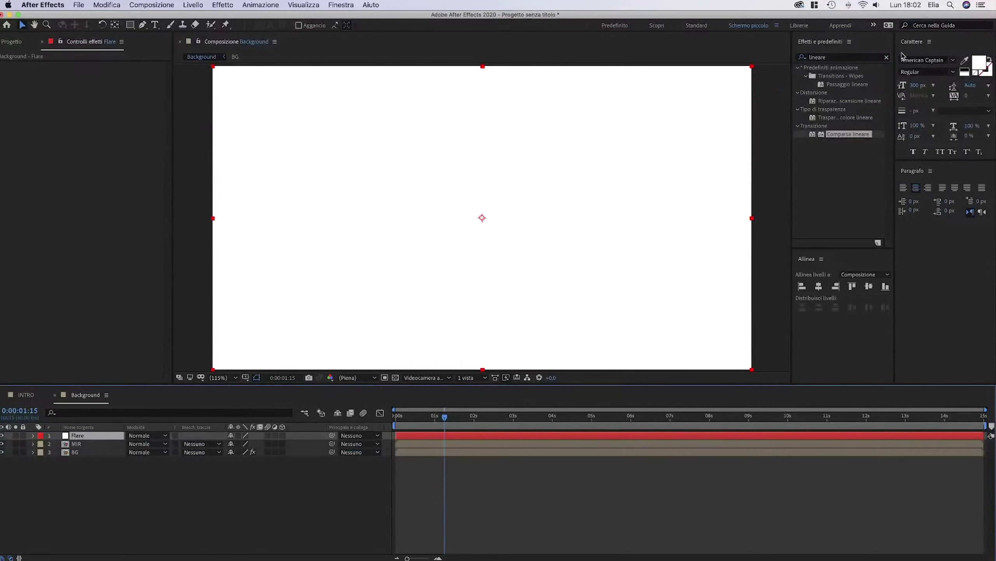
# Try the Optical Flares effect on the Flare solid, found by searching for "flare", and delete the layer
pyautogui.click(848, 57)
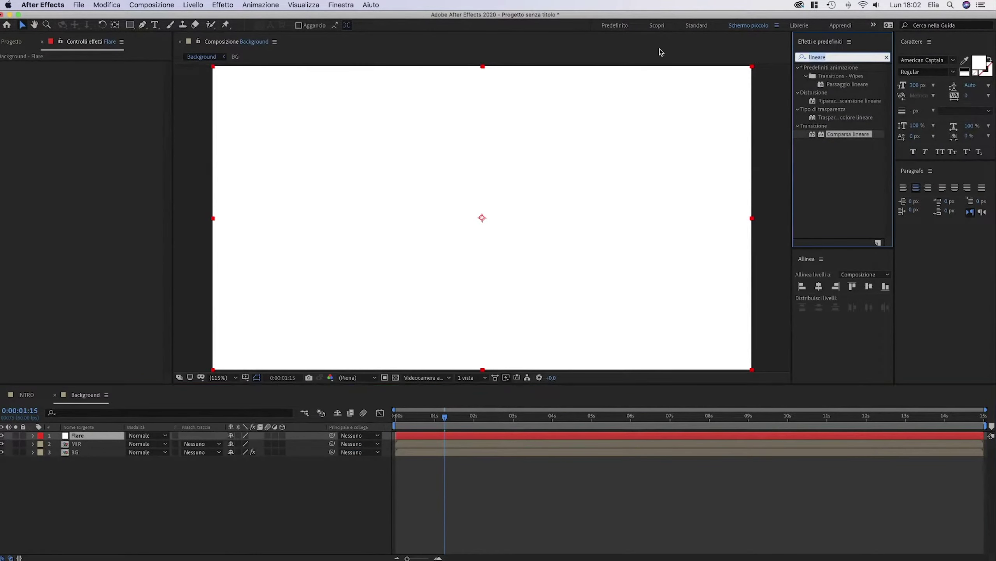
pyautogui.write('flare')
pyautogui.doubleClick(852, 117)
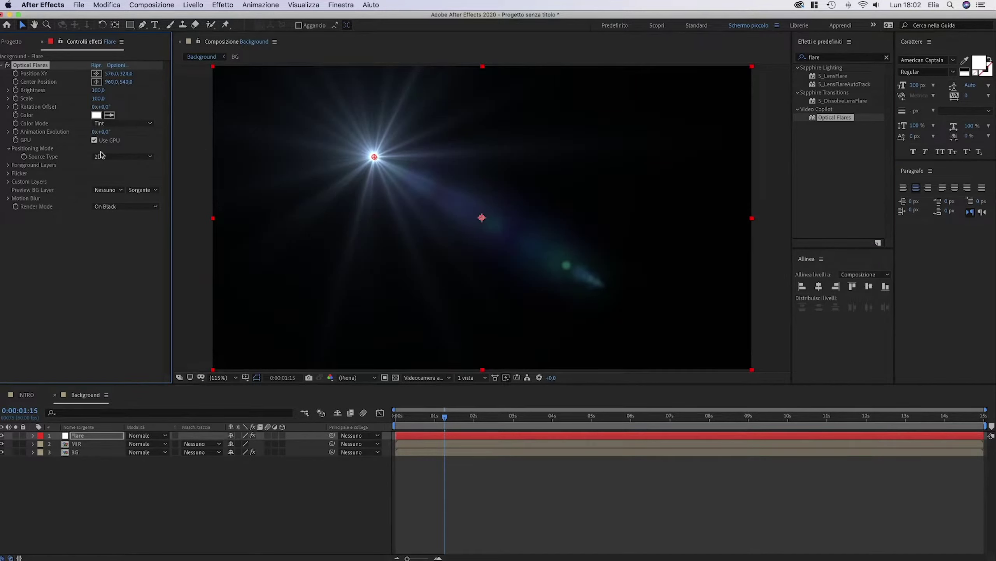
pyautogui.click(118, 123)
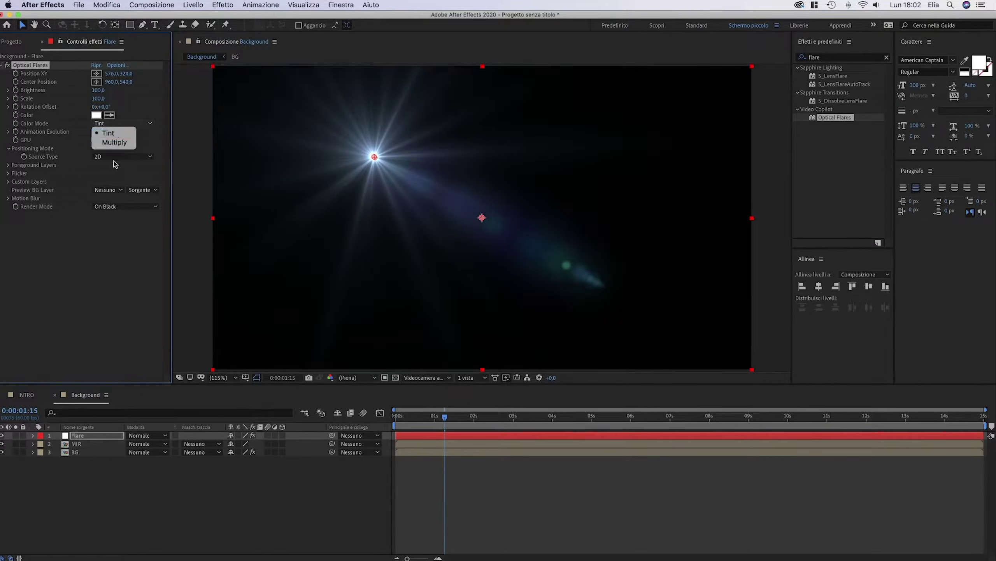
pyautogui.click(116, 228)
pyautogui.click(86, 434)
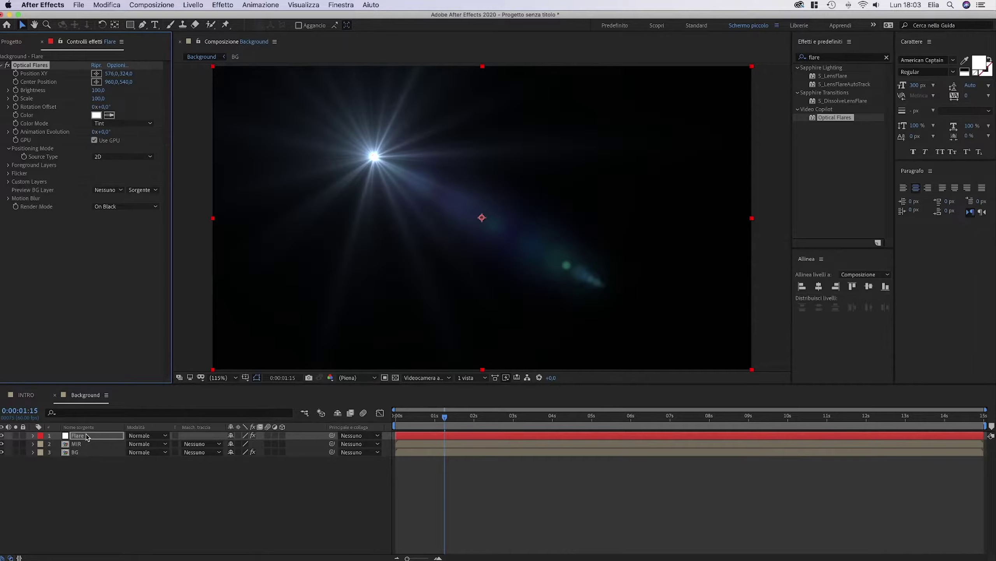
pyautogui.press('Delete')
# Switch to Finder and search the Mac for "optical flare"
pyautogui.moveTo(0, 1)
pyautogui.click(876, 113)
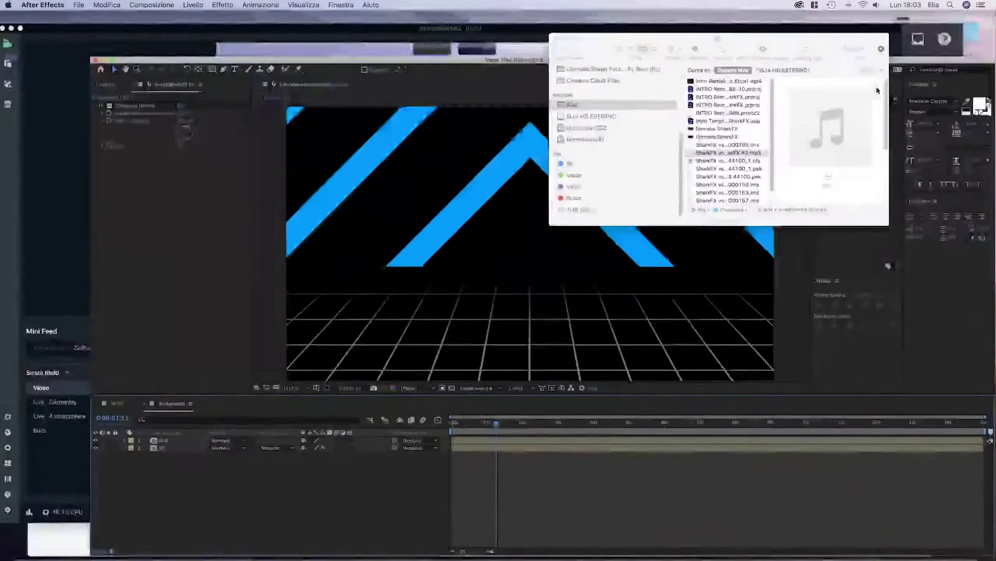
pyautogui.click(857, 38)
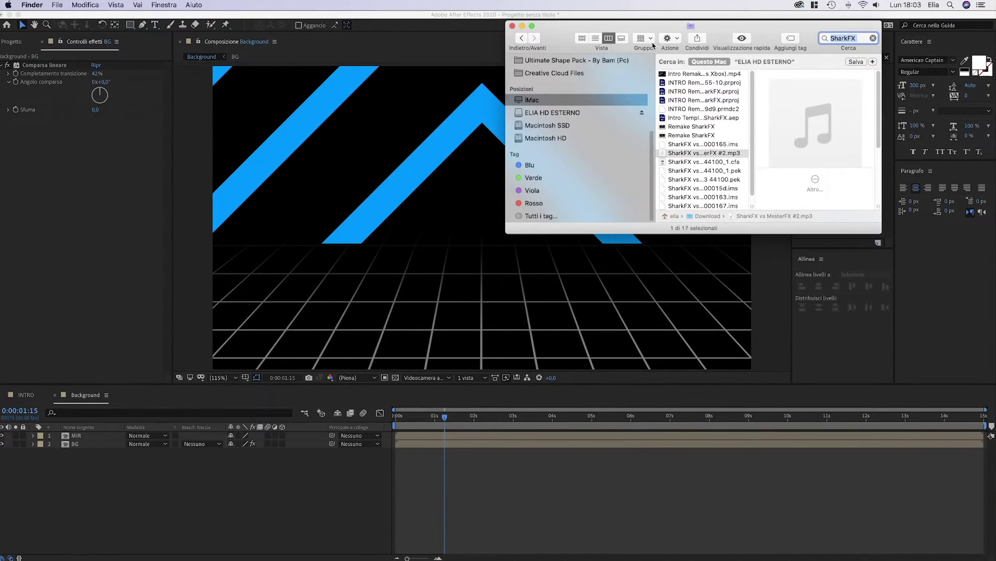
pyautogui.write('optical ')
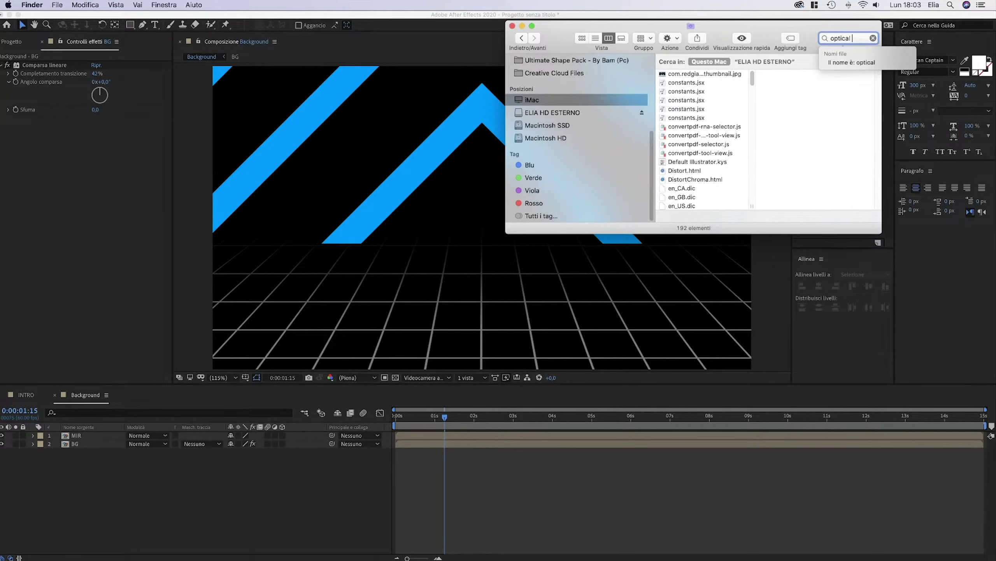
pyautogui.write('flare')
pyautogui.press('Return')
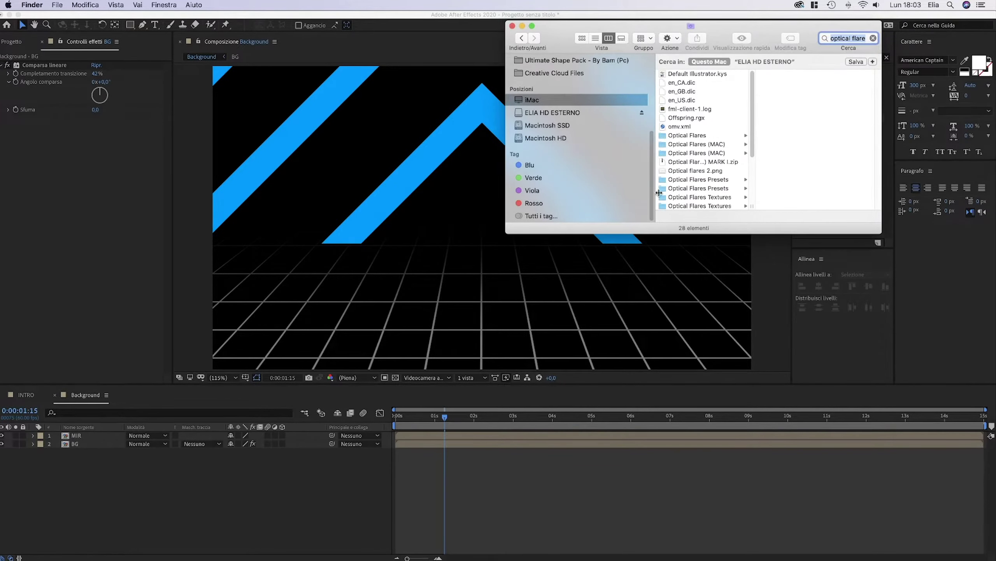
# Add Optical flares 2.png as the top layer of the Background composition and show the proportional grid overlay
pyautogui.scroll(-4, 689, 145)
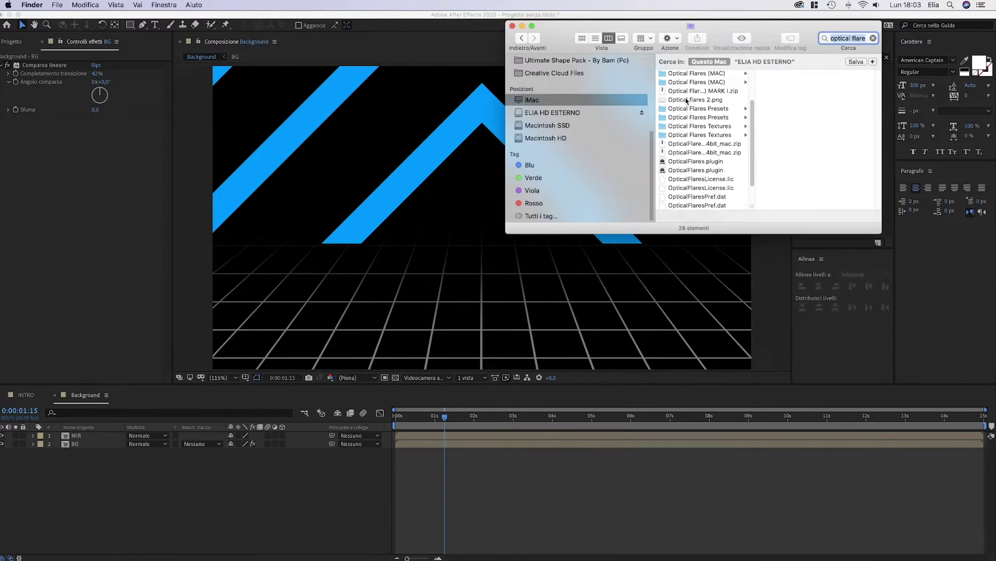
pyautogui.moveTo(687, 101); pyautogui.dragTo(185, 479)
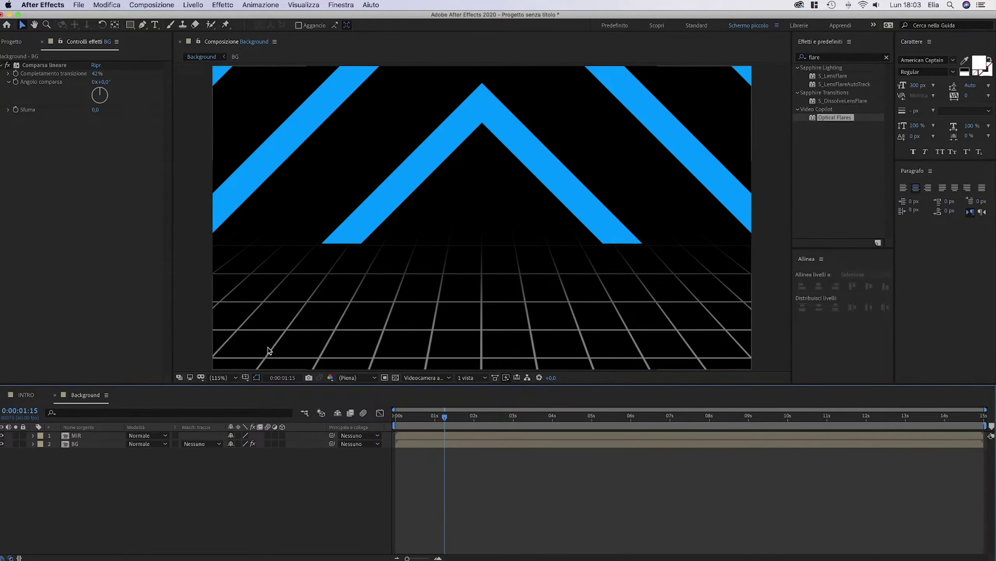
pyautogui.click(246, 377)
pyautogui.click(275, 396)
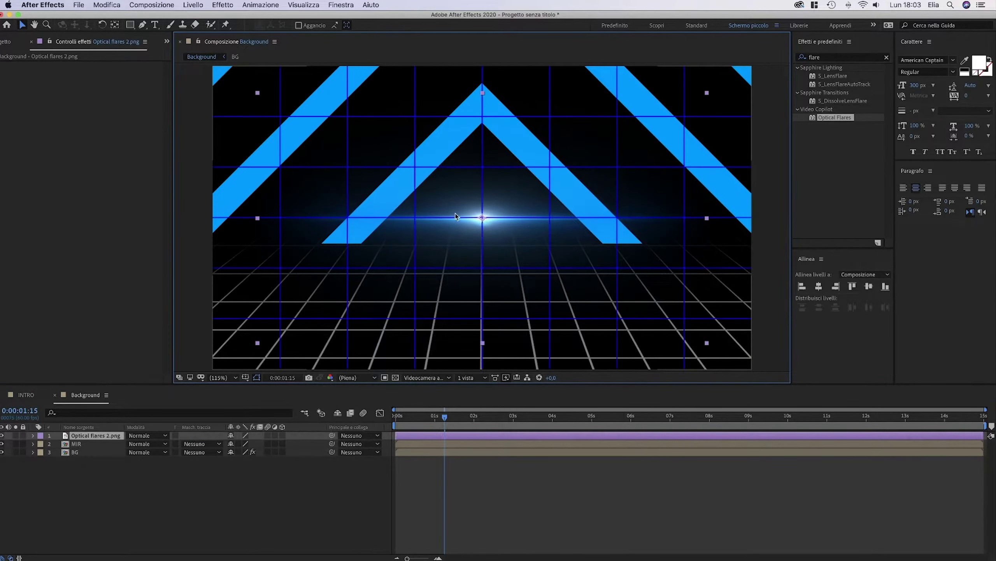
# Add an elliptical mask spanning the full bounds of the Optical flares 2.png layer
pyautogui.click(131, 25)
pyautogui.press('q')
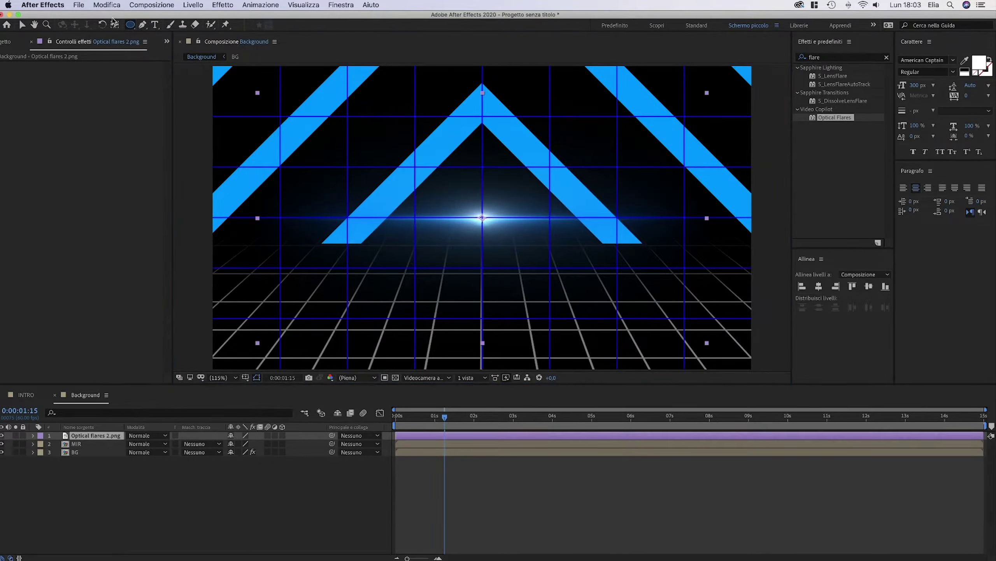
pyautogui.doubleClick(131, 25)
pyautogui.press('v')
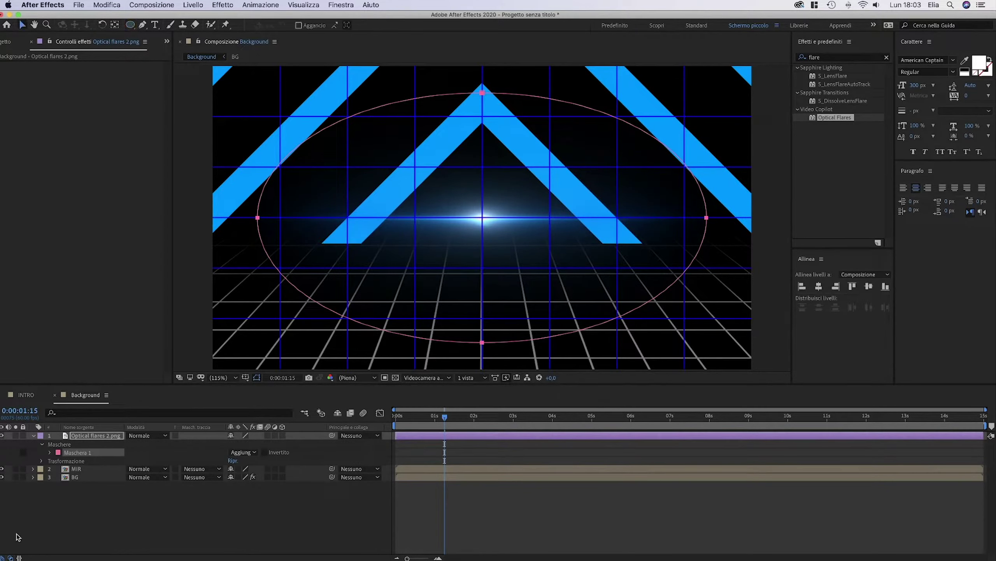
# Feather the flare layer's elliptical mask by 628 pixels in both directions
pyautogui.click(50, 452)
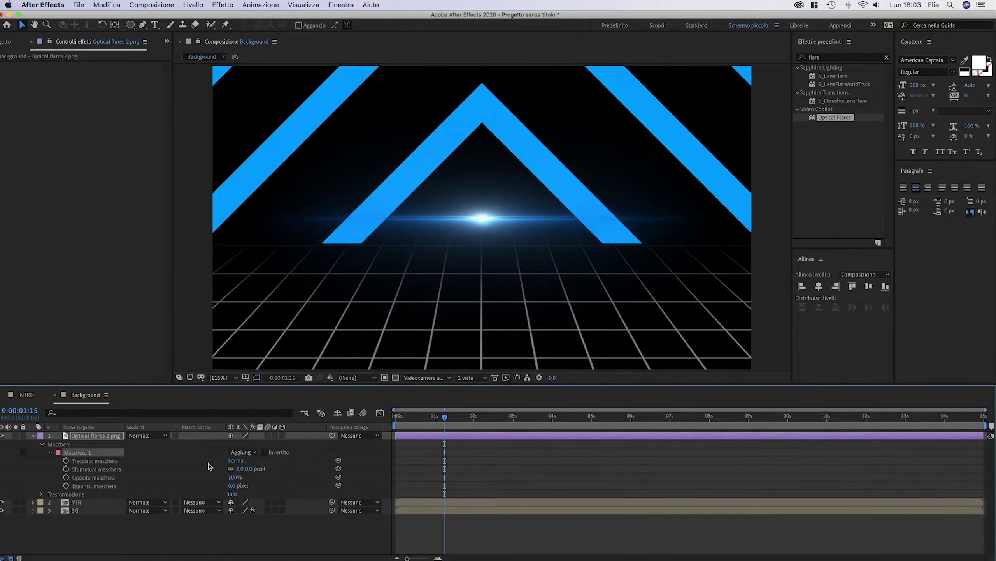
pyautogui.press('space')
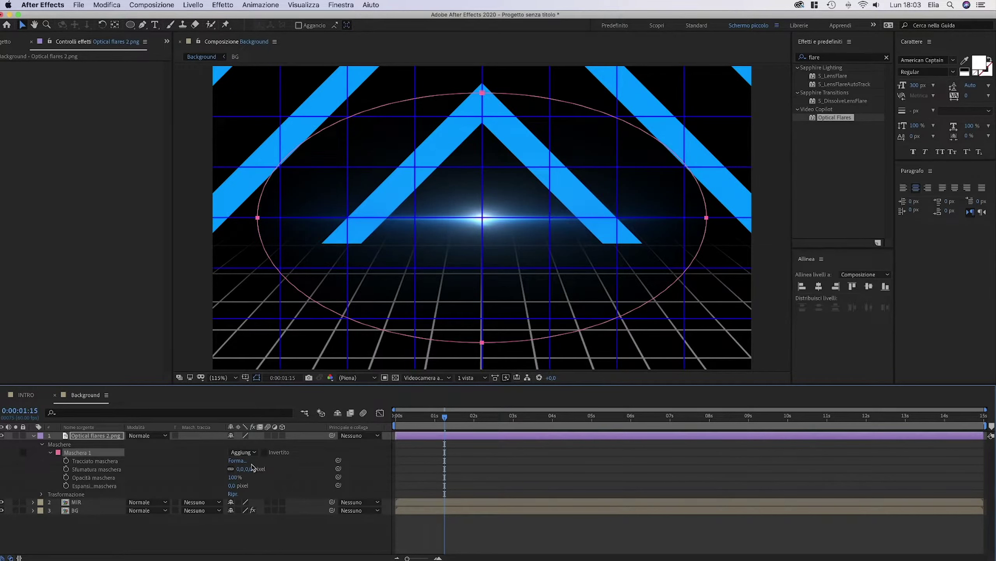
pyautogui.moveTo(252, 468); pyautogui.dragTo(353, 462)
pyautogui.moveTo(539, 450); pyautogui.dragTo(542, 455)
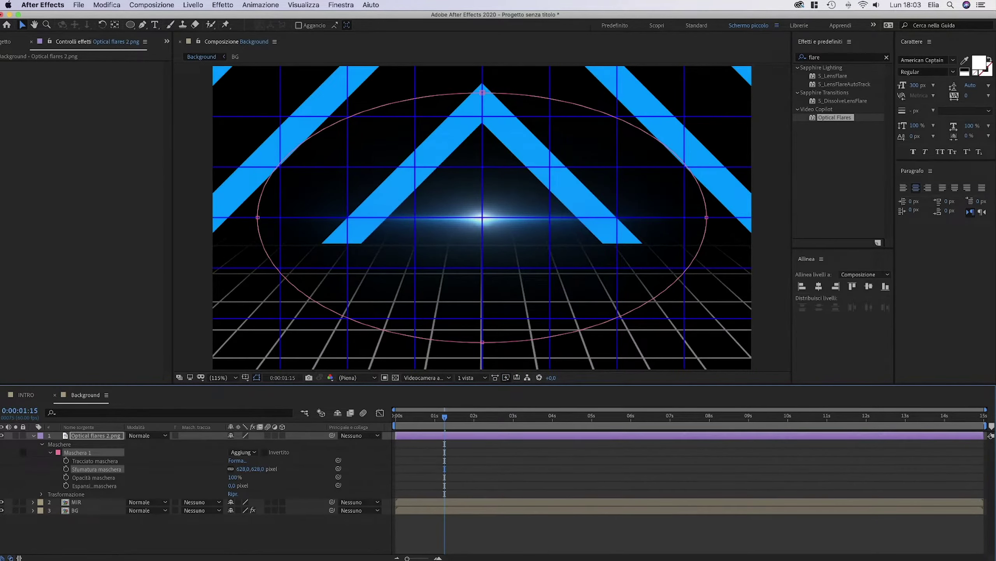
# Move the flare image from the centre of the frame to the upper-left area, over the outer blue diamond band
pyautogui.click(33, 435)
pyautogui.click(179, 496)
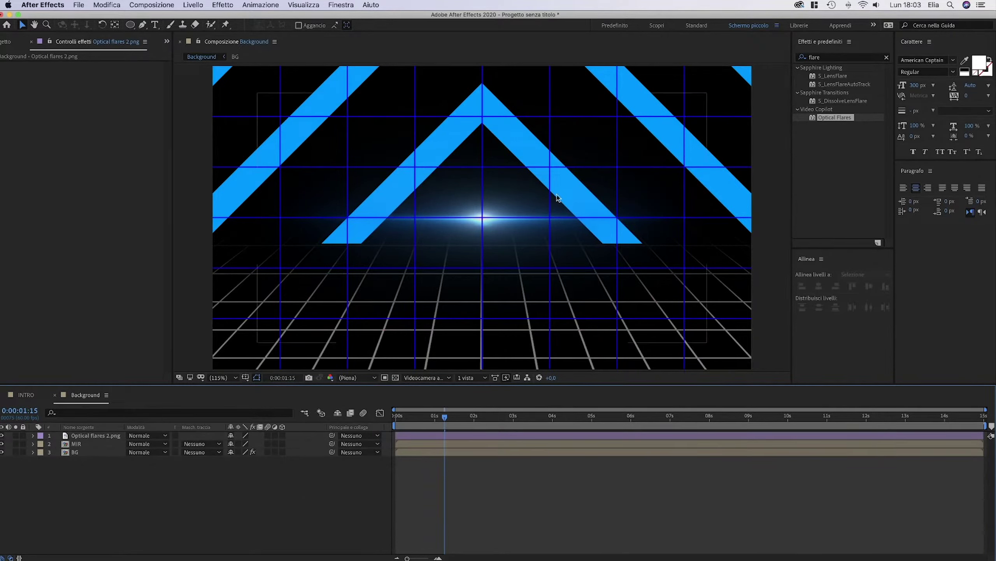
pyautogui.moveTo(489, 219); pyautogui.dragTo(258, 112)
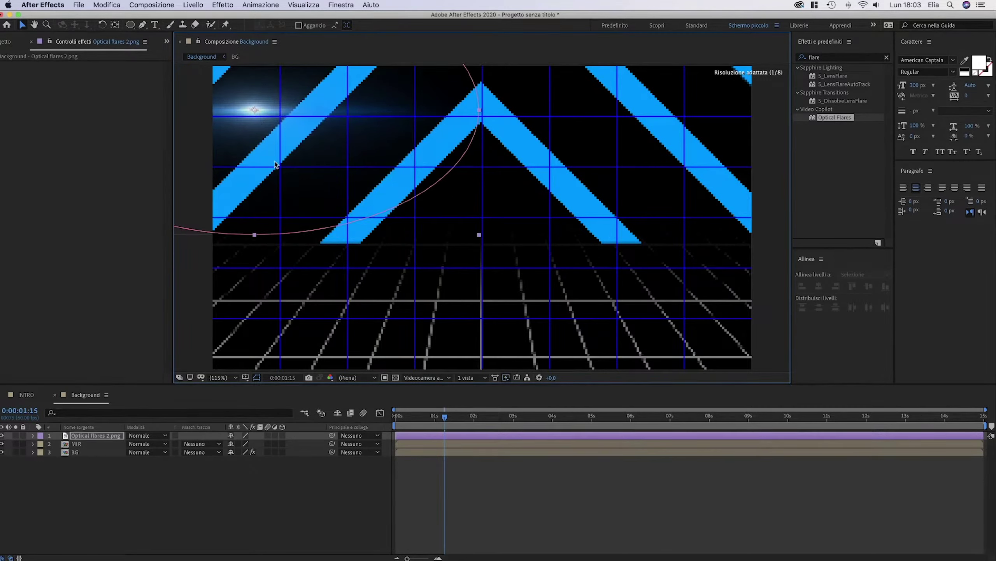
# Hide the proportional grid overlay and apply the Tonalità/saturazione effect to the Optical flares 2.png layer
pyautogui.click(246, 377)
pyautogui.click(257, 397)
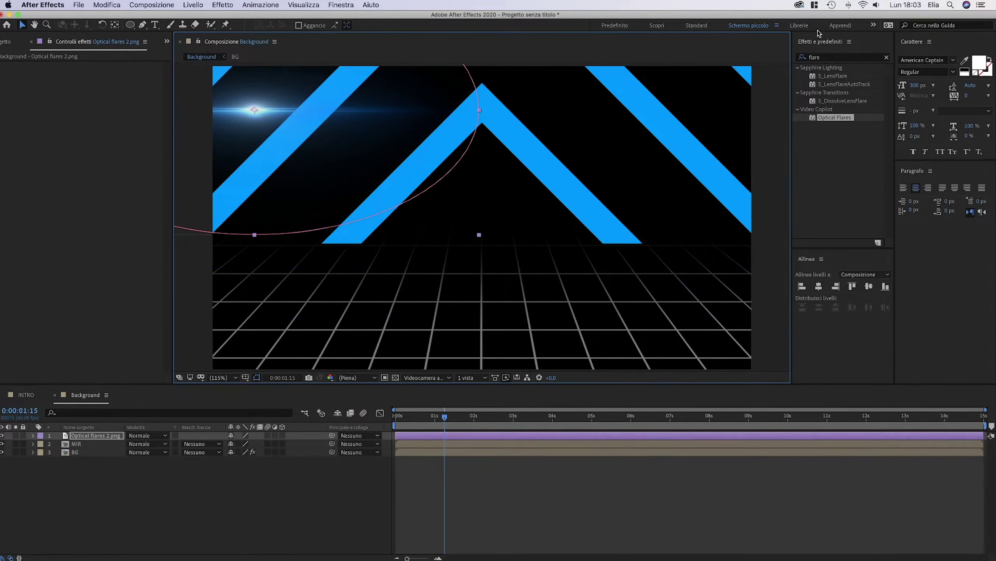
pyautogui.click(827, 56)
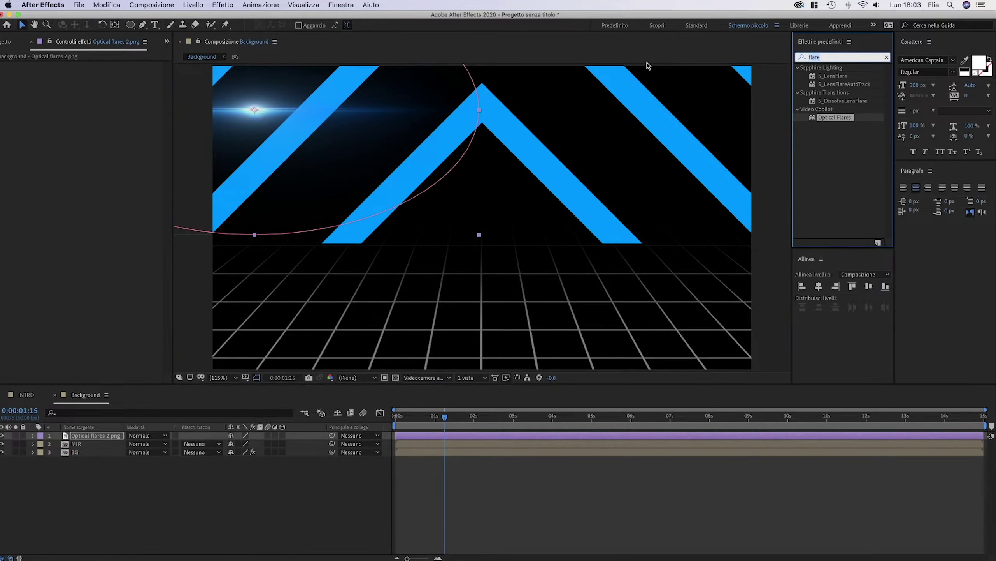
pyautogui.write('satura')
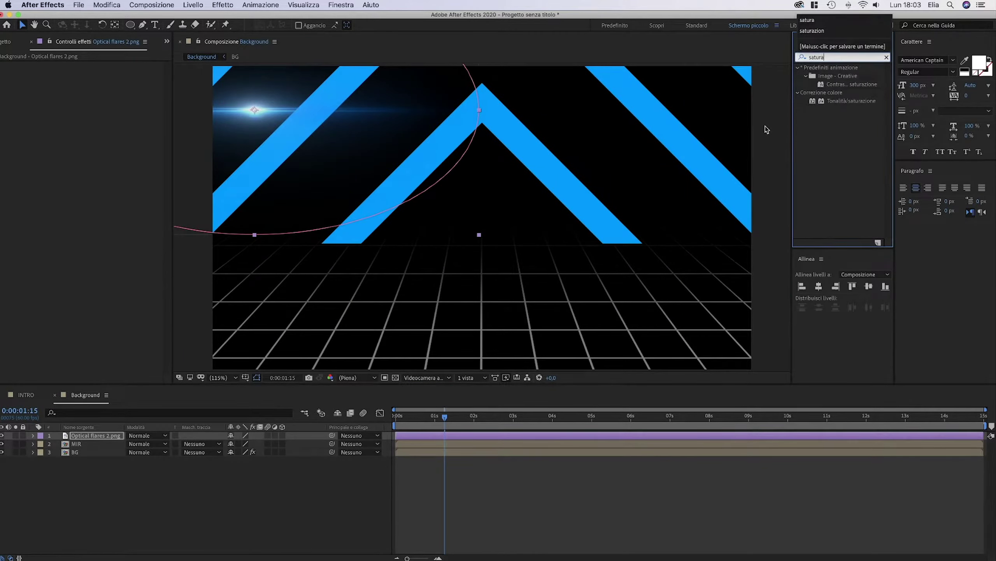
pyautogui.click(840, 101)
pyautogui.moveTo(840, 101); pyautogui.dragTo(607, 138)
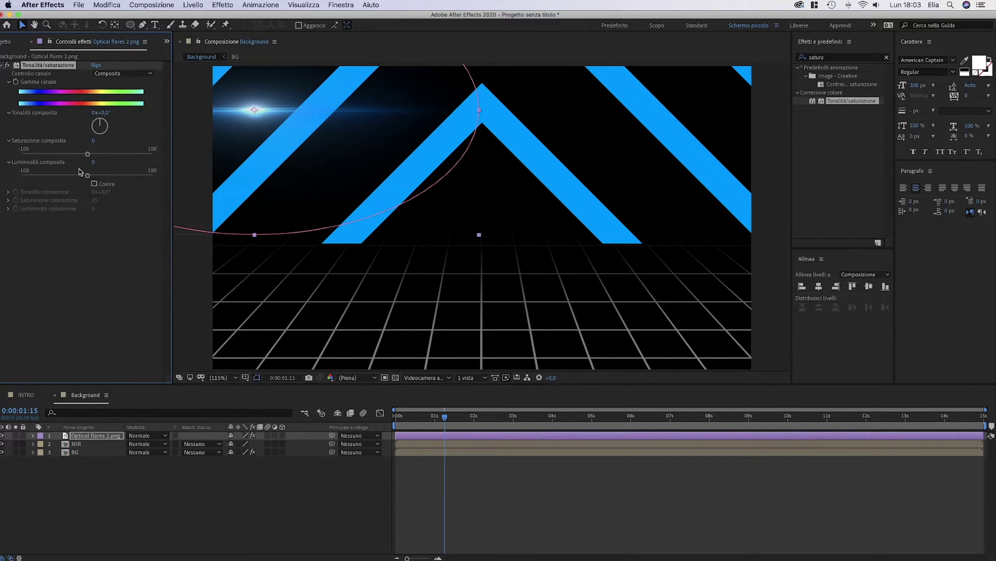
# Colorize the flare with a hue of 227° and preview the Background composition with the layer outlines hidden
pyautogui.click(95, 184)
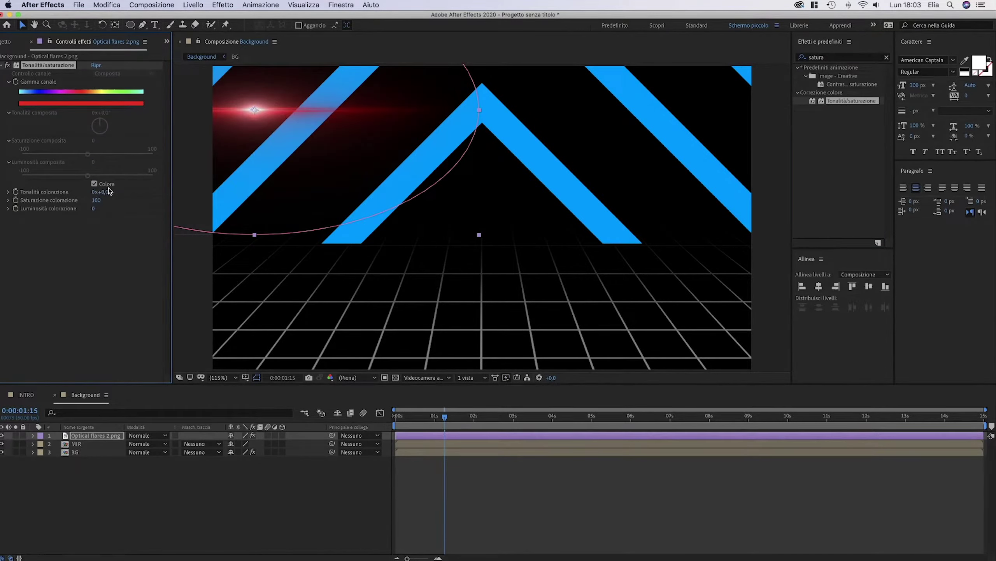
pyautogui.moveTo(104, 192); pyautogui.dragTo(211, 195)
pyautogui.press('super+shift+h')
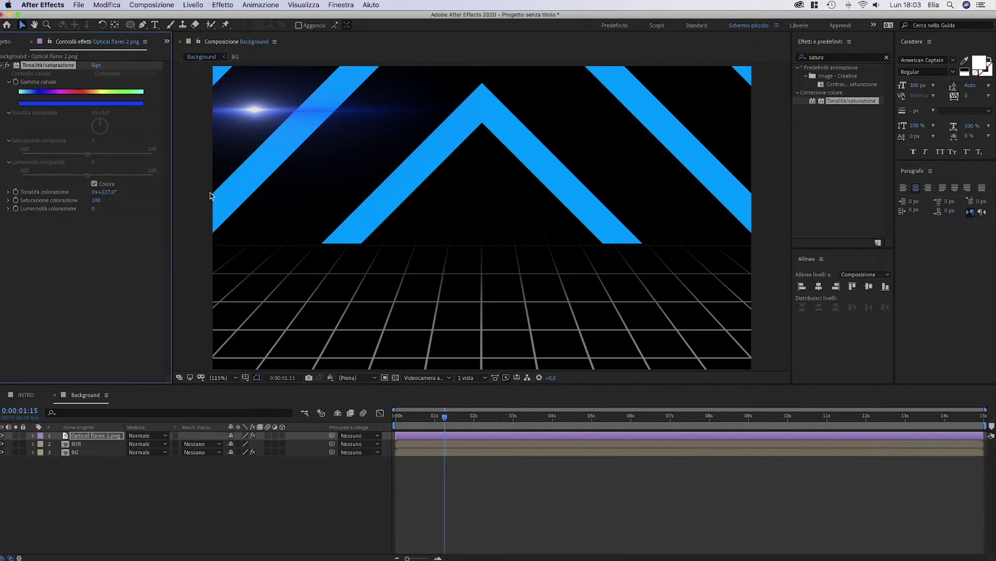
pyautogui.press('space')
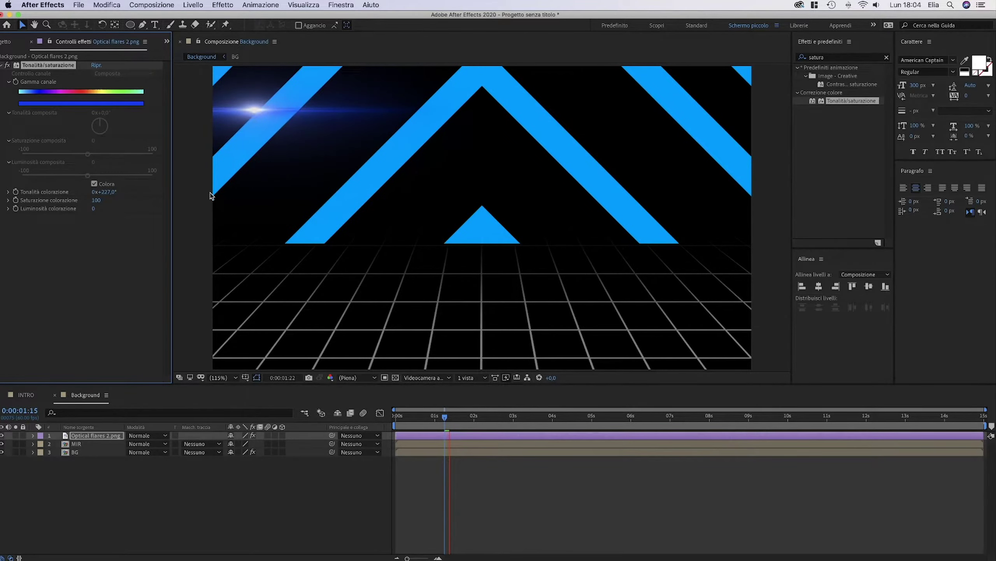
pyautogui.press('space')
# Close the Background composition and preview INTRO from the start with the Text layer hidden
pyautogui.click(53, 396)
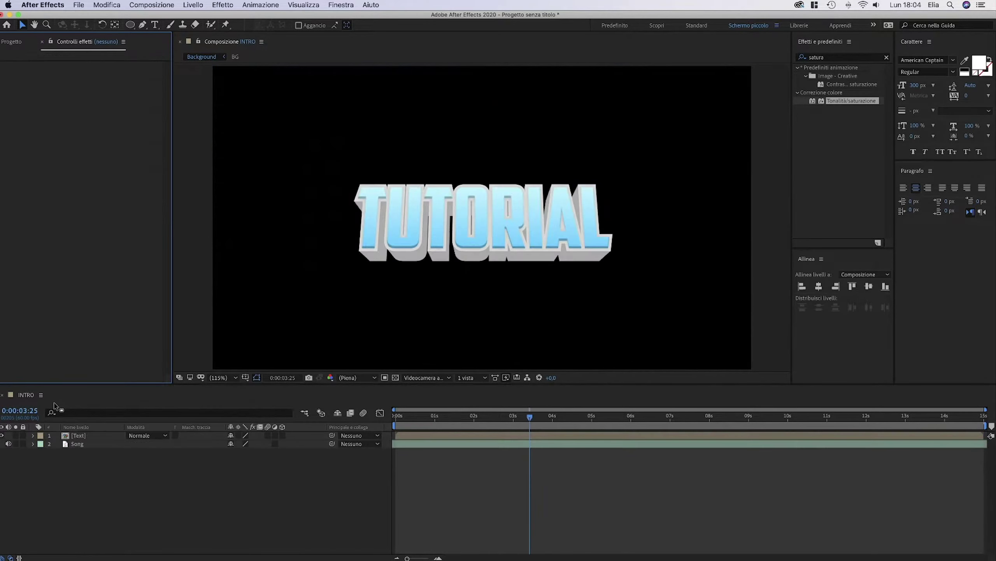
pyautogui.press('Home')
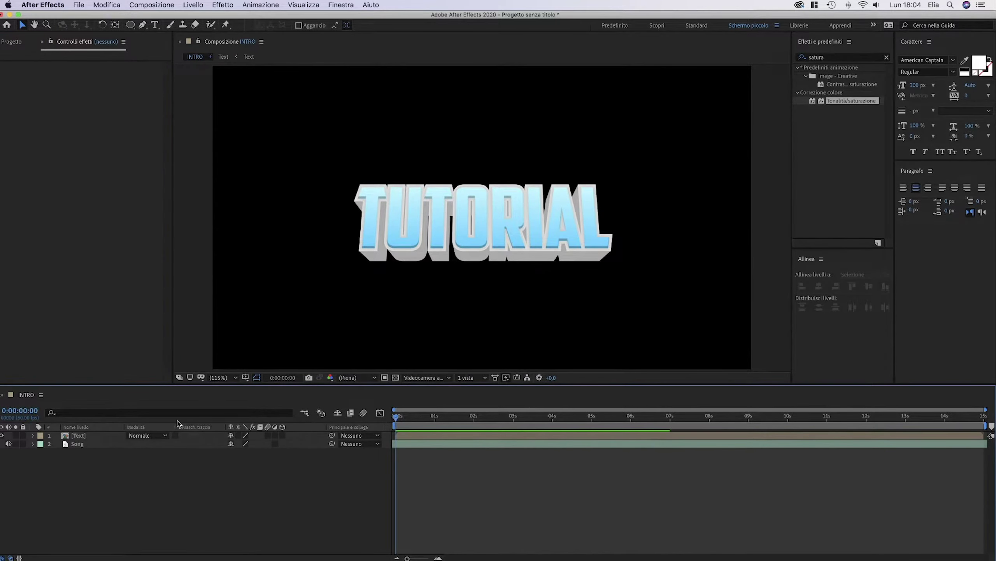
pyautogui.press('space')
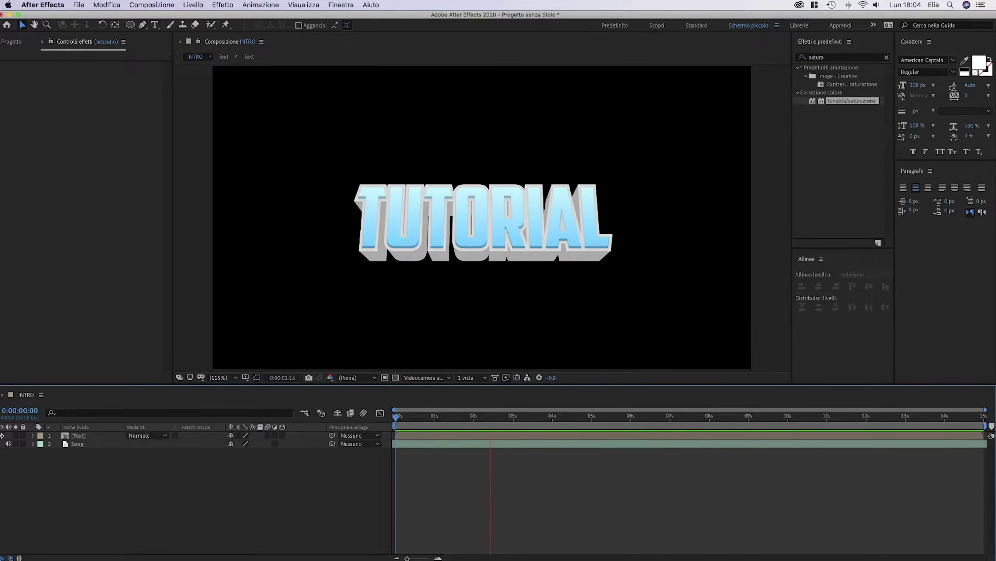
pyautogui.click(3, 435)
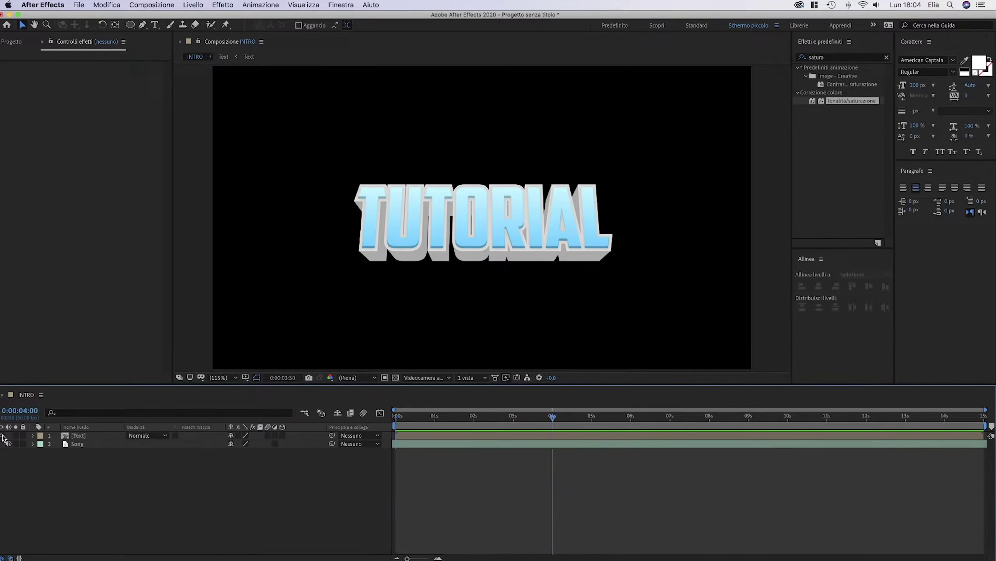
pyautogui.press('Home')
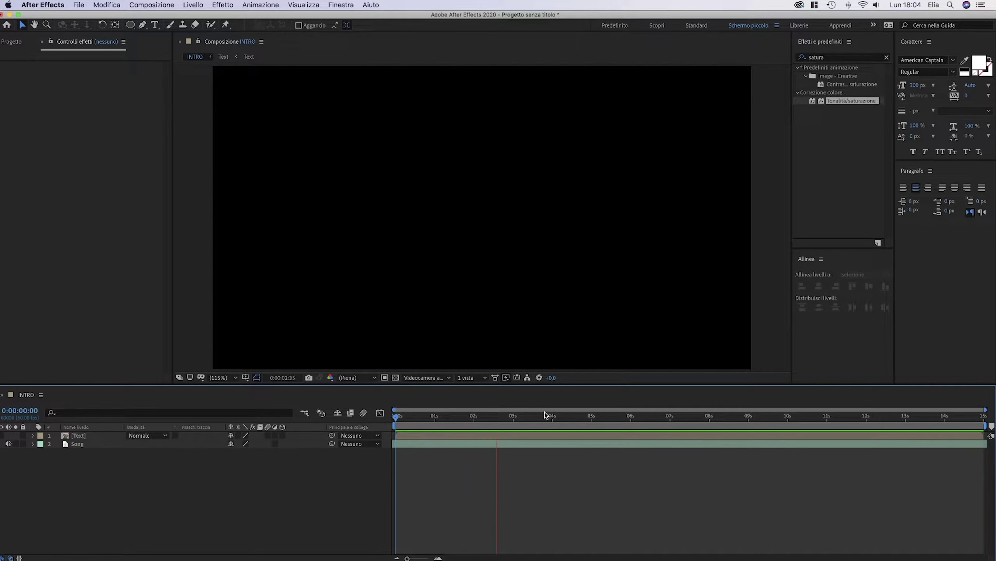
# Find the music's drop by playback and add composition marker 1 on it at 0:00:04:02
pyautogui.click(555, 417)
pyautogui.click(549, 417)
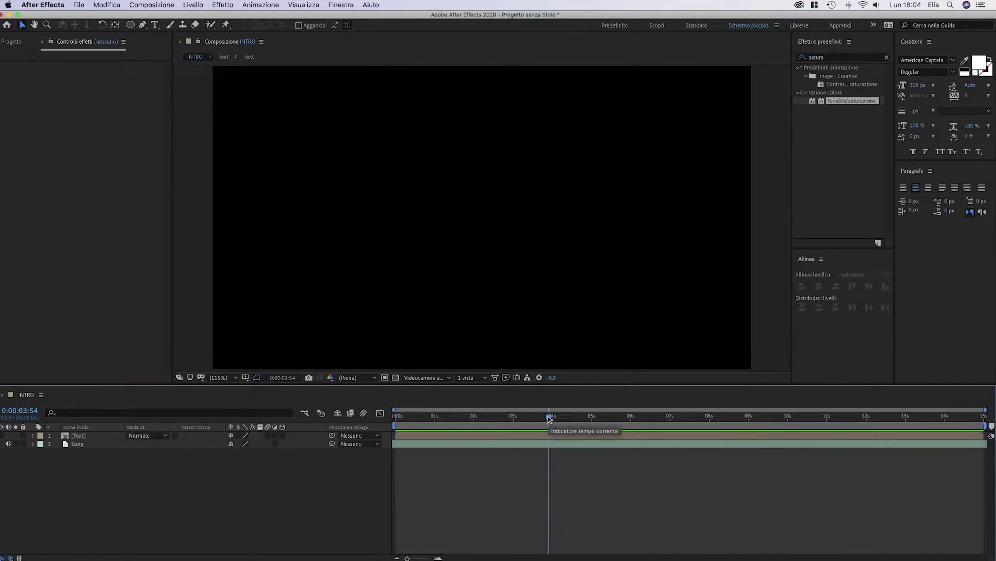
pyautogui.moveTo(550, 418); pyautogui.dragTo(554, 417)
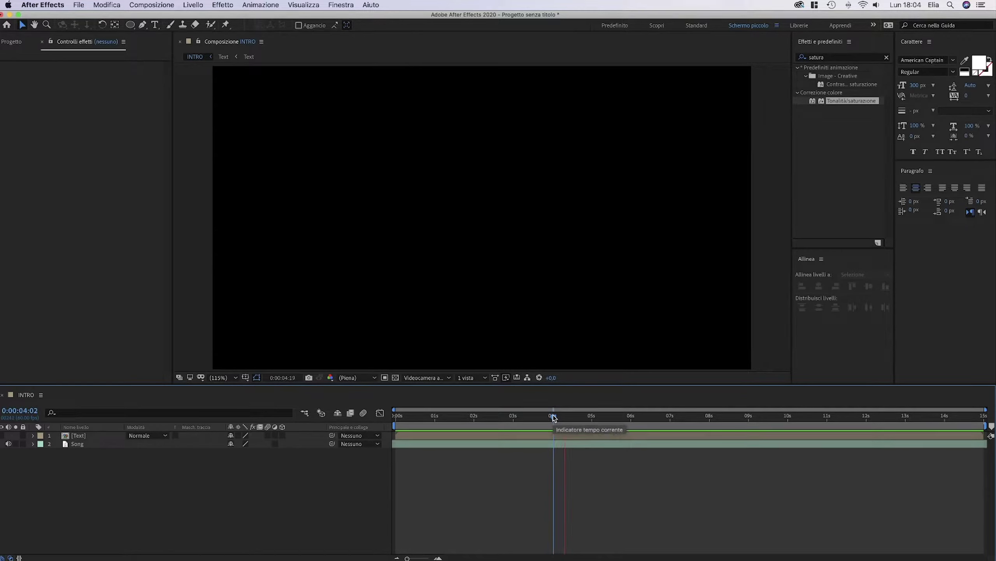
pyautogui.press('space')
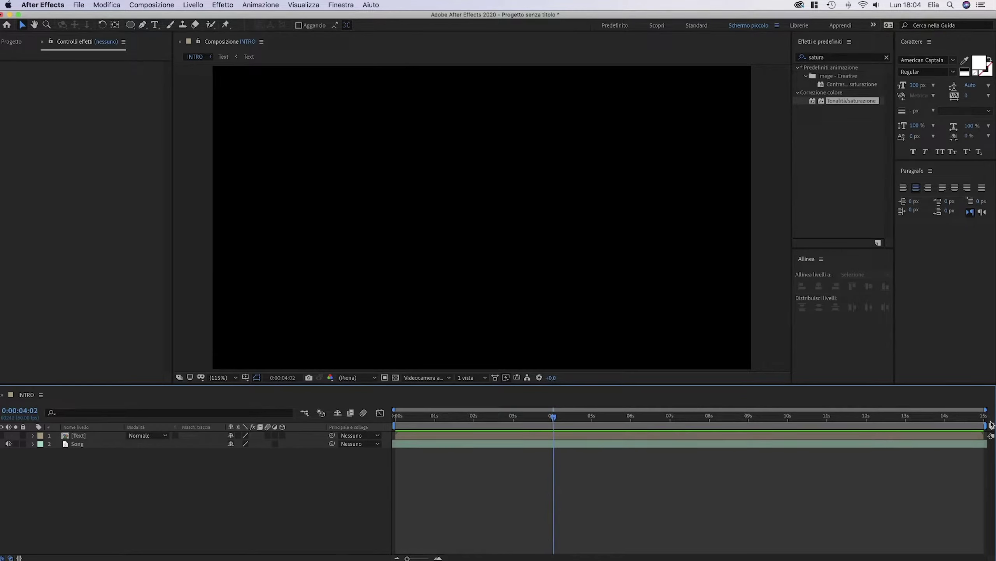
pyautogui.press('space')
# Reveal the Song layer's waveform and add composition marker 2 on the next beat at 0:00:04:34
pyautogui.moveTo(554, 417); pyautogui.dragTo(570, 418)
pyautogui.click(33, 445)
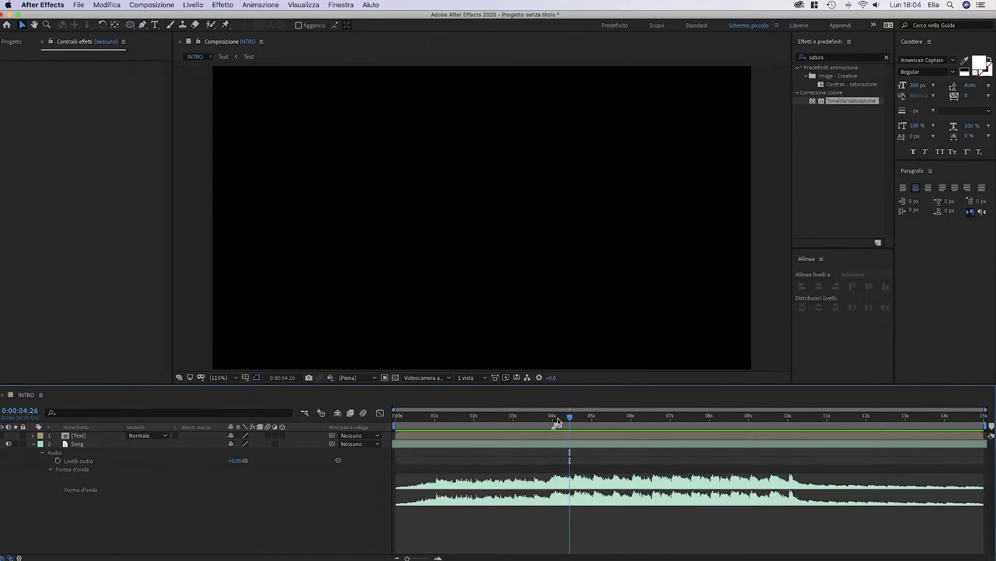
pyautogui.moveTo(571, 419); pyautogui.dragTo(575, 419)
pyautogui.click(992, 427)
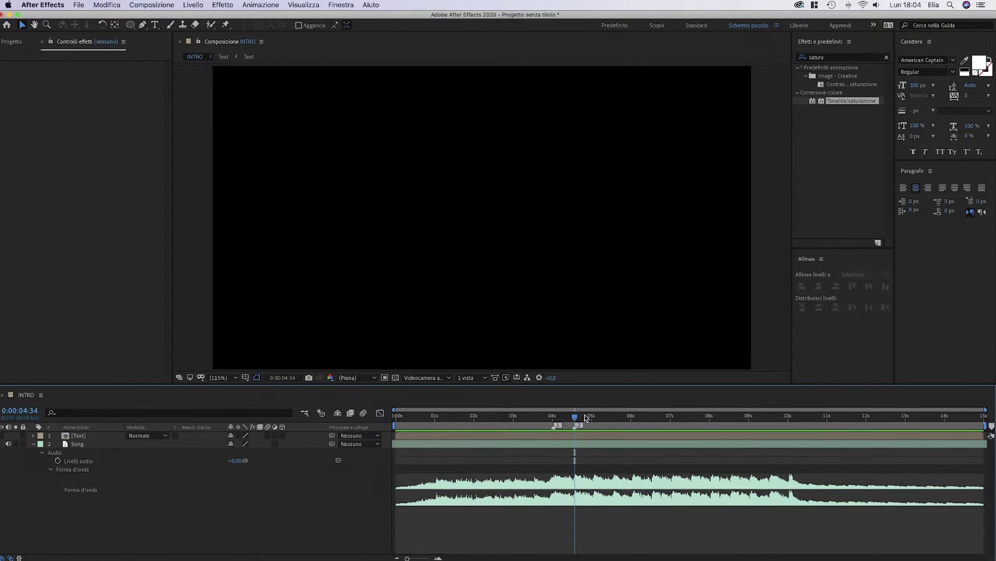
# Add composition markers 3, 4 and 5 on the waveform peaks at 0:00:05:02, 0:00:05:32 and 0:00:06:02
pyautogui.moveTo(589, 418); pyautogui.dragTo(594, 417)
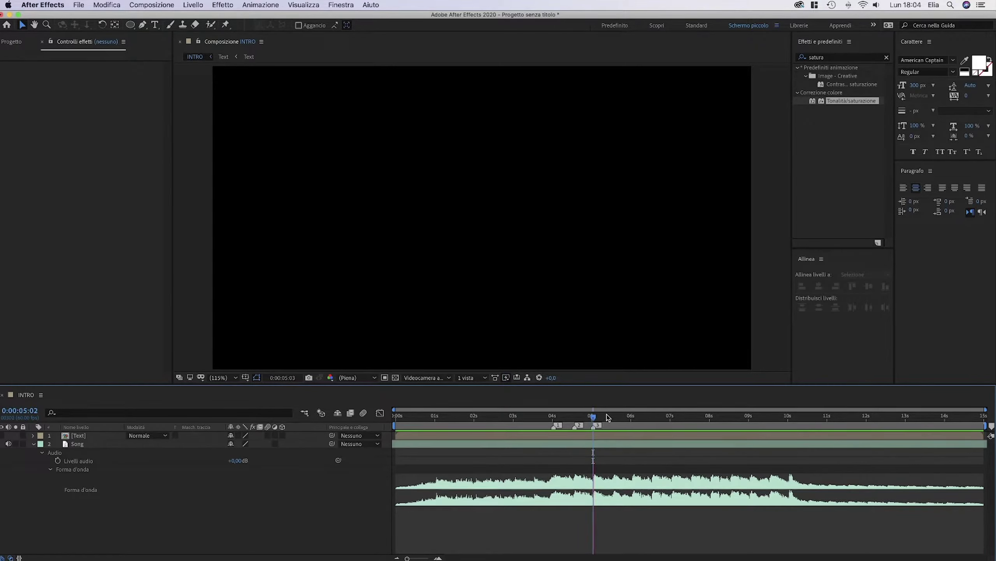
pyautogui.moveTo(608, 417)
pyautogui.mouseDown()
pyautogui.moveTo(630, 419)
pyautogui.moveTo(614, 422)
pyautogui.mouseUp()
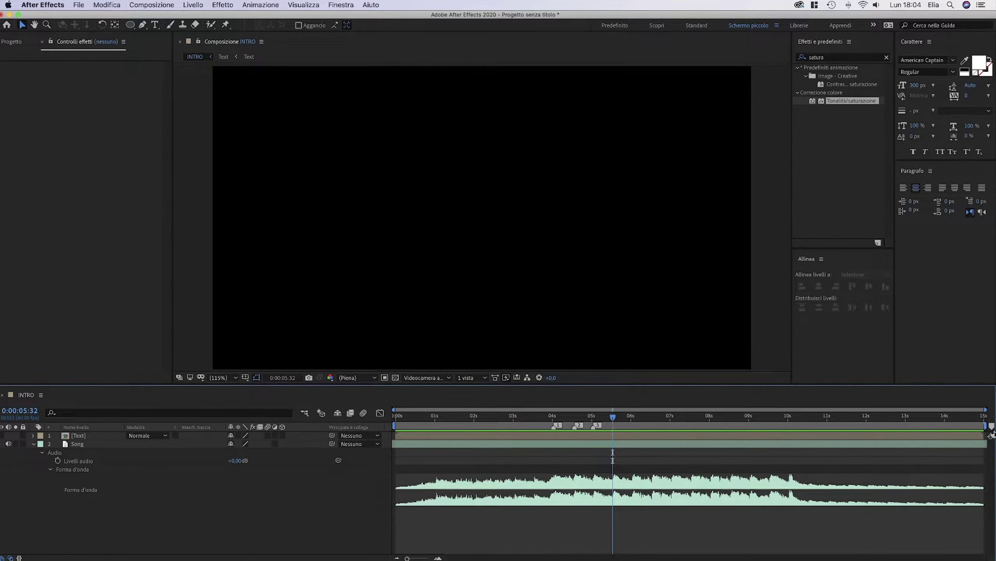
pyautogui.click(991, 428)
pyautogui.moveTo(629, 420); pyautogui.dragTo(636, 419)
pyautogui.click(993, 428)
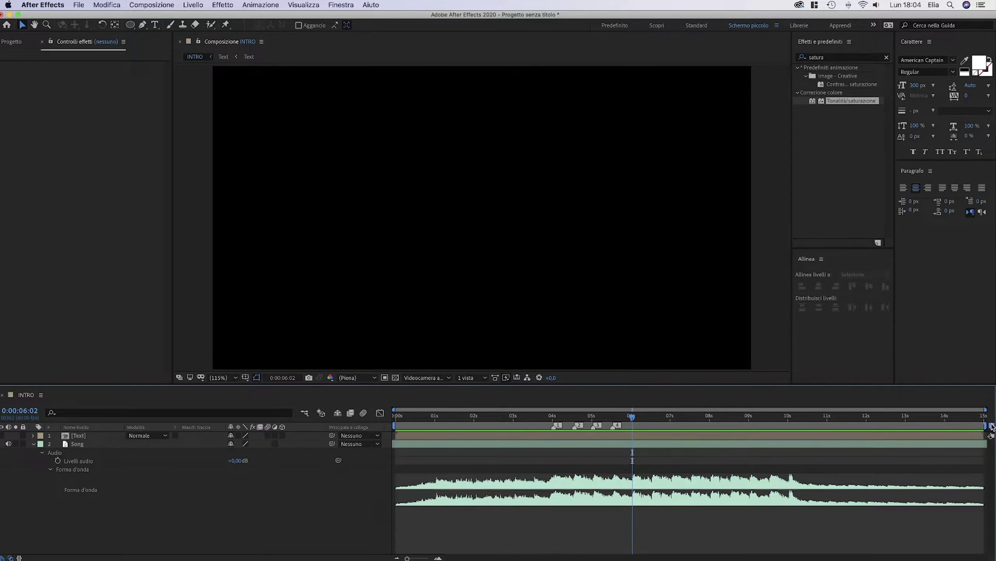
# Add composition markers 6, 7 and 8 on the following three waveform peaks, with marker 7 at 0:00:07:02
pyautogui.moveTo(650, 418); pyautogui.dragTo(672, 417)
pyautogui.click(992, 427)
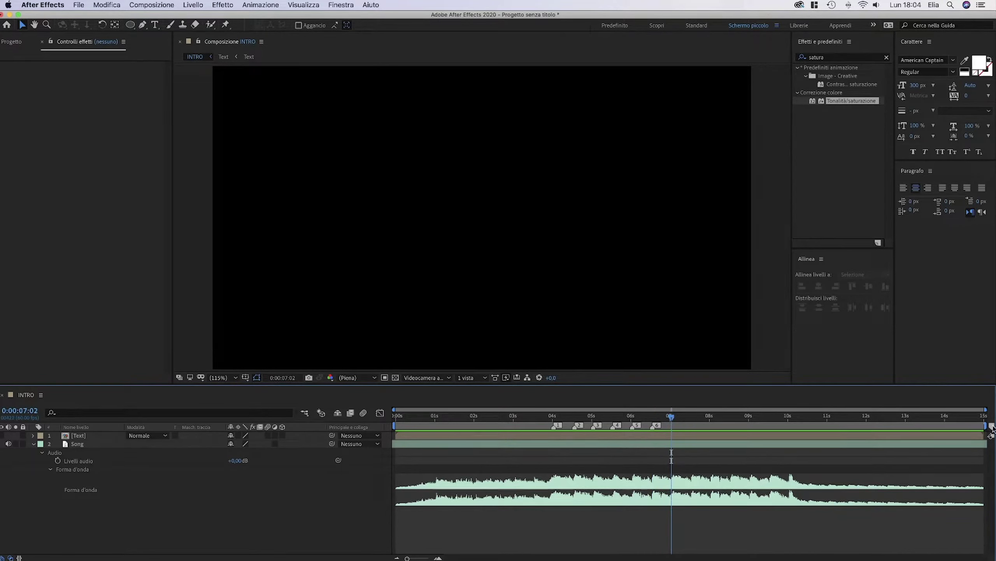
pyautogui.click(993, 427)
pyautogui.click(691, 417)
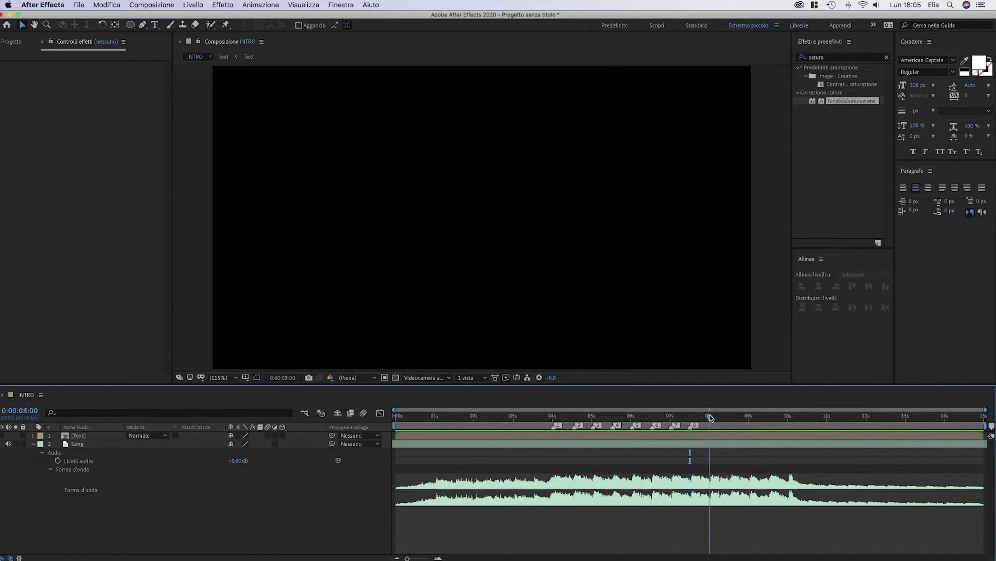
# Add composition markers 9 to 12 on the beats at about 8 seconds, 0:00:08:34, 0:00:09:03 and 0:00:09:32
pyautogui.click(711, 417)
pyautogui.click(990, 427)
pyautogui.click(732, 416)
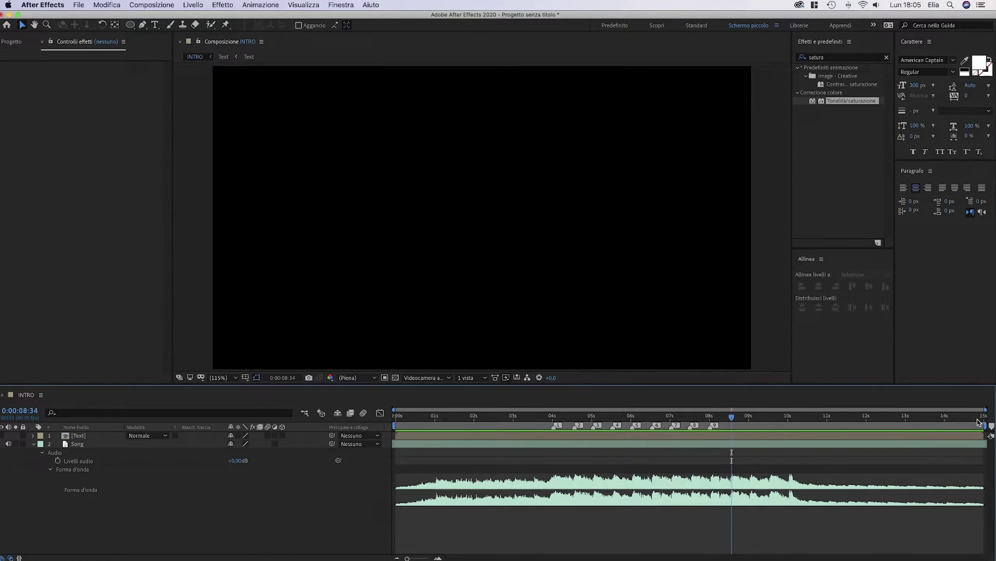
pyautogui.click(991, 426)
pyautogui.moveTo(745, 417); pyautogui.dragTo(770, 418)
pyautogui.click(991, 427)
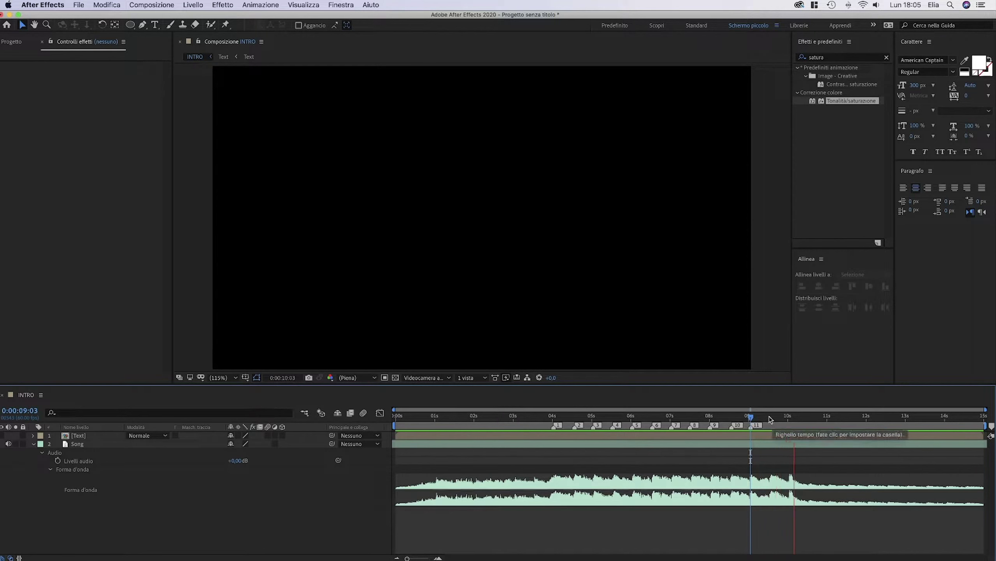
pyautogui.click(991, 426)
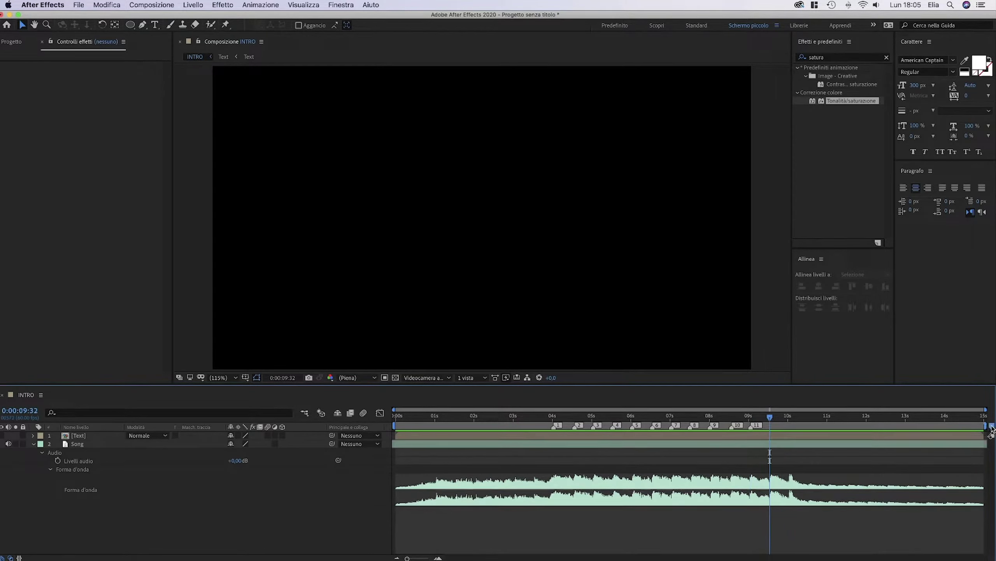
# Check the final peak at 0:00:10:03 and return the playhead to 0:00:03:56, just before the first beat marker
pyautogui.moveTo(785, 418); pyautogui.dragTo(791, 421)
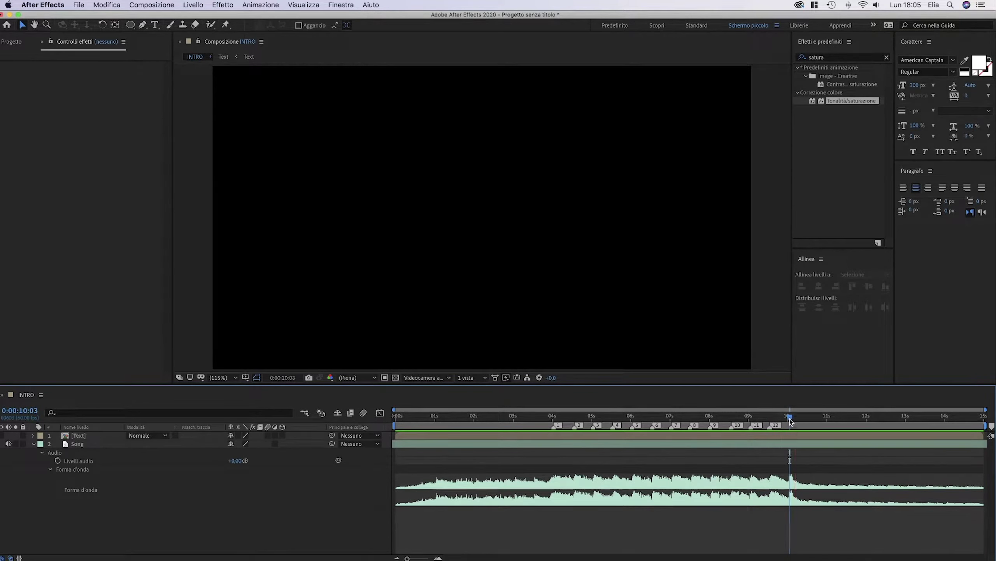
pyautogui.click(572, 410)
pyautogui.moveTo(573, 410); pyautogui.dragTo(549, 412)
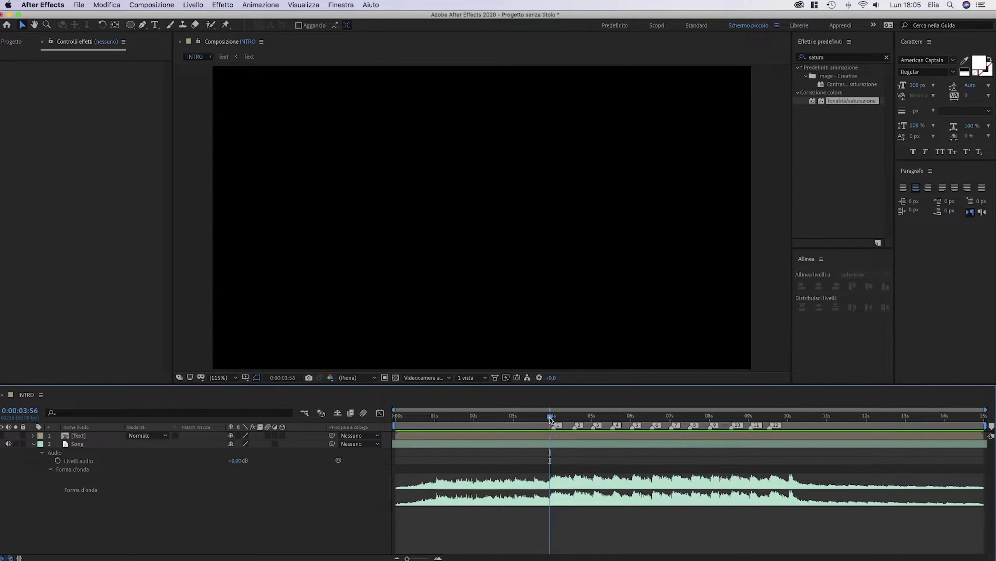
# Make the Text layer visible and place the Background composition between the Text and Song layers in INTRO
pyautogui.moveTo(550, 419); pyautogui.dragTo(547, 419)
pyautogui.click(33, 444)
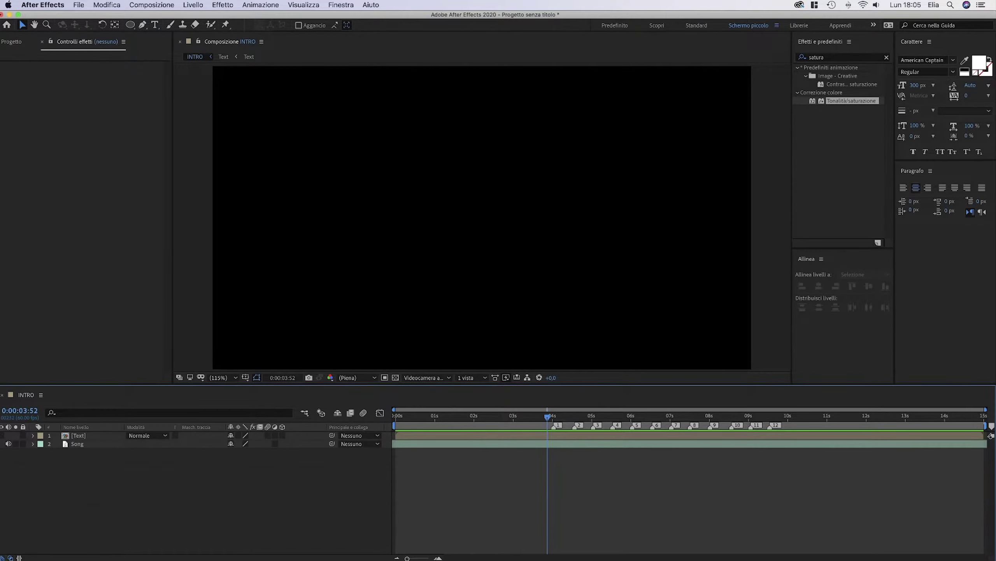
pyautogui.click(2, 435)
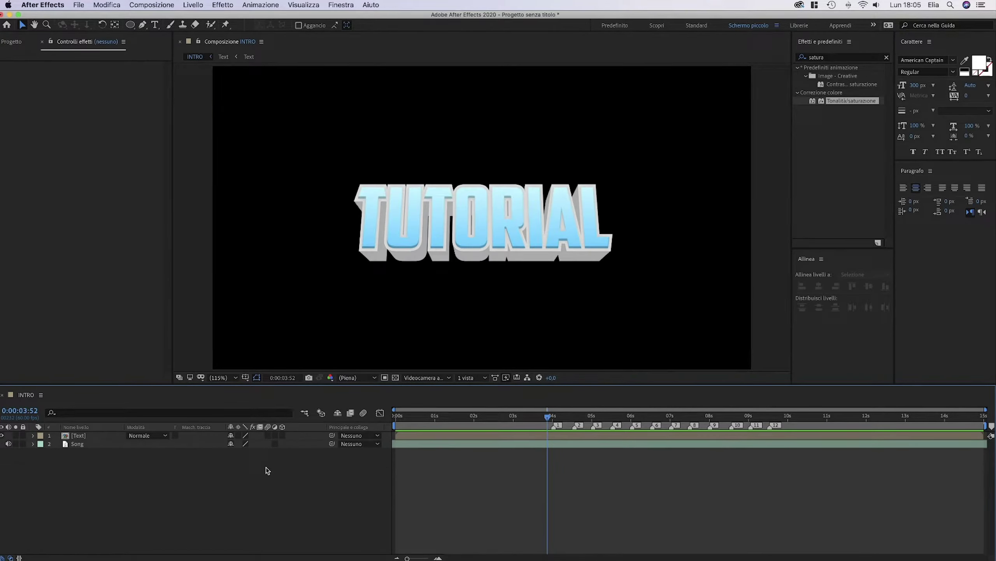
pyautogui.click(42, 42)
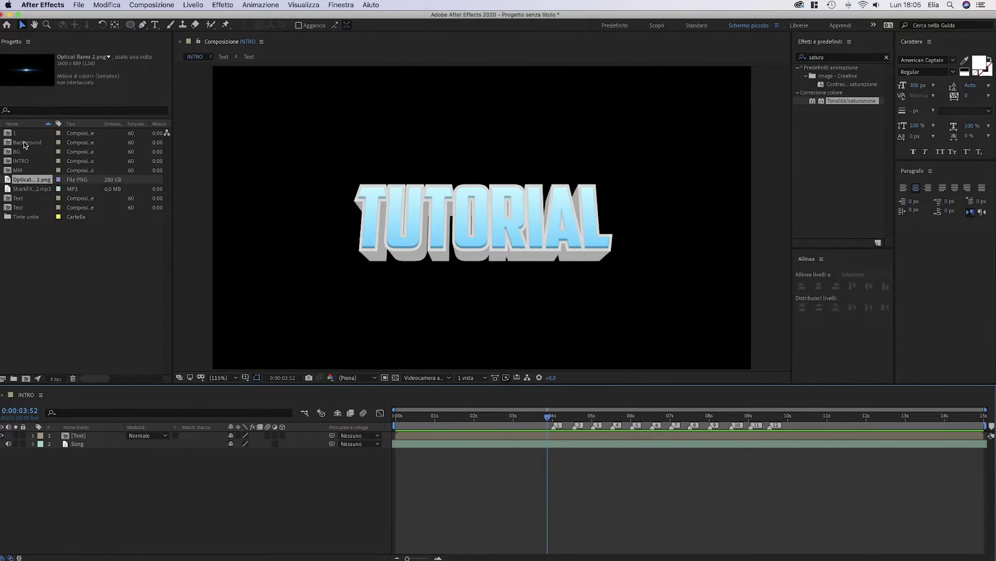
pyautogui.moveTo(24, 144); pyautogui.dragTo(75, 444)
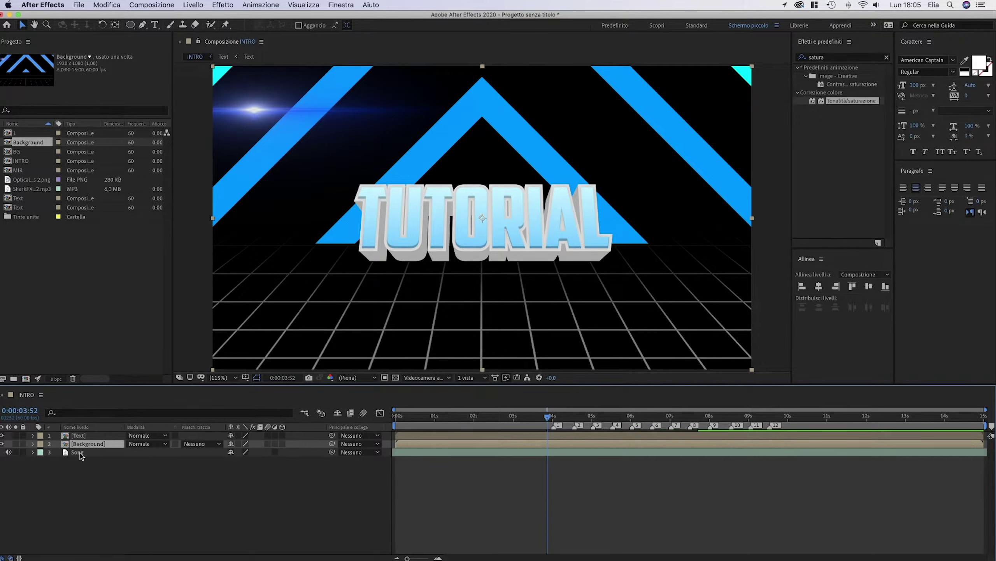
# Move the Optical flares 2.png layer out of the Background composition into INTRO, above the Text layer
pyautogui.rightClick(95, 445)
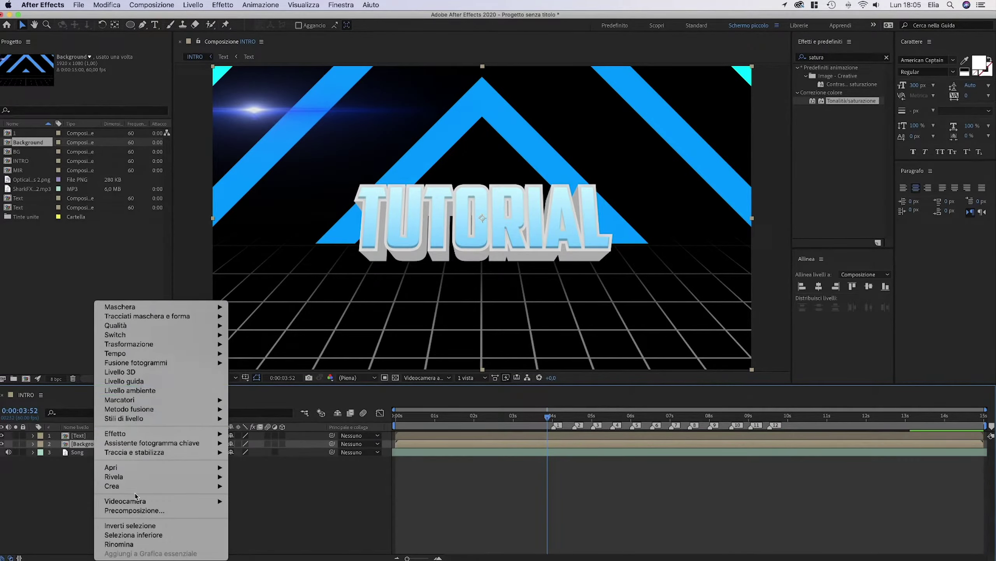
pyautogui.moveTo(153, 419)
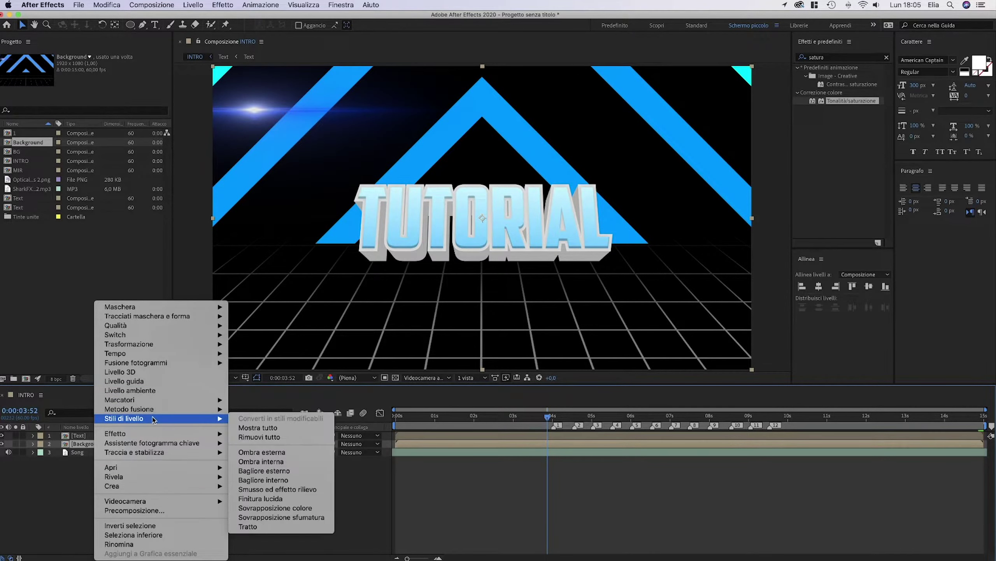
pyautogui.click(36, 496)
pyautogui.doubleClick(80, 444)
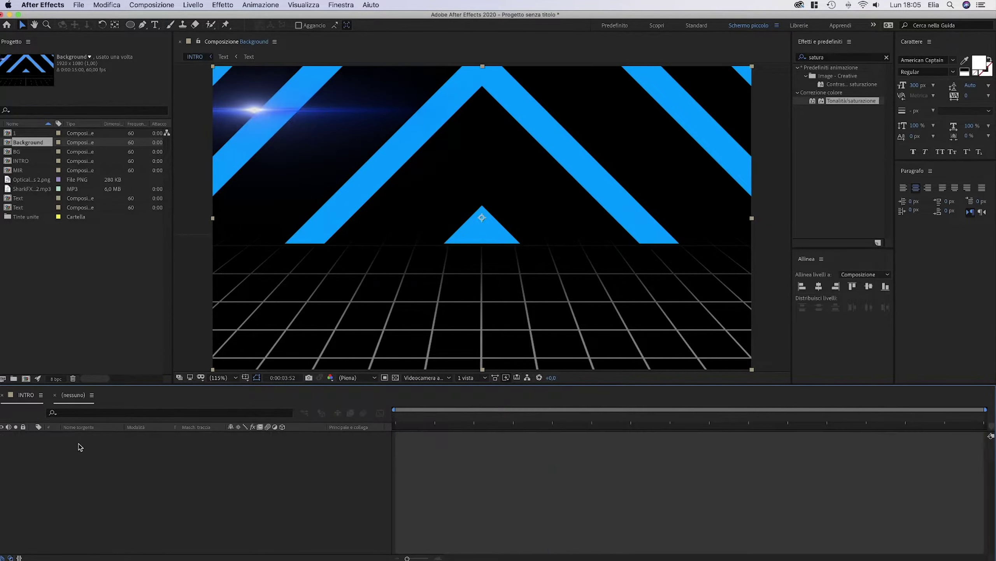
pyautogui.click(54, 394)
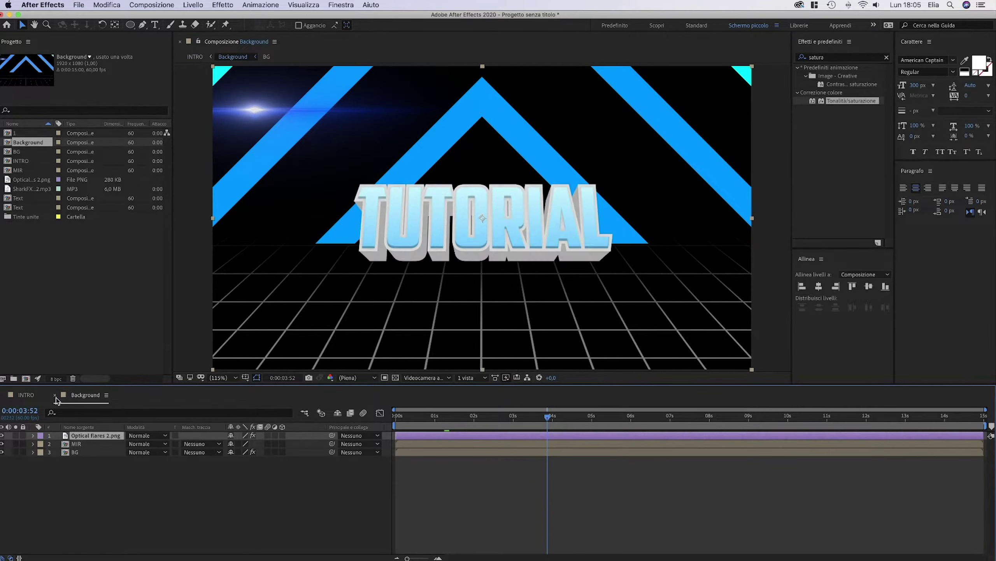
pyautogui.doubleClick(90, 452)
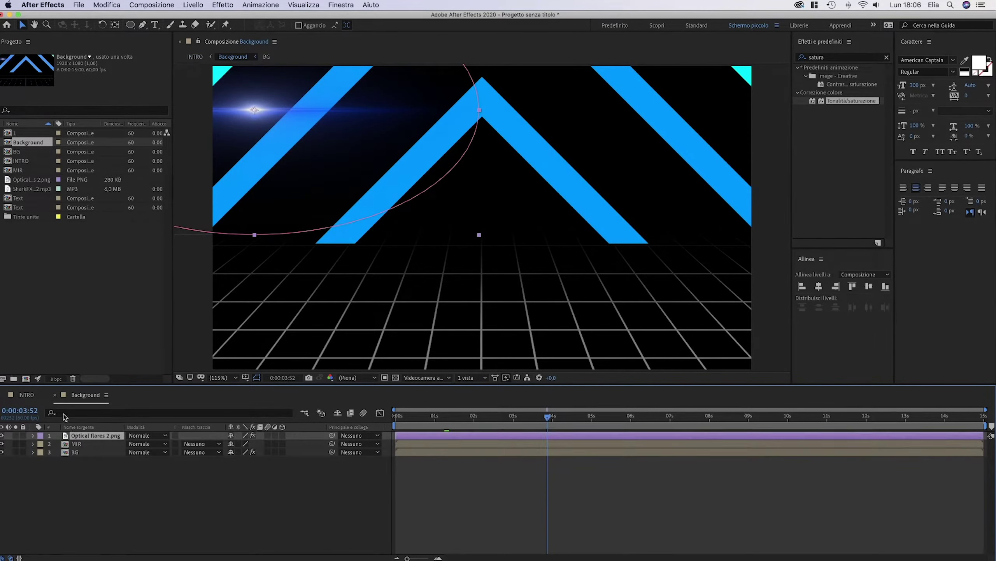
pyautogui.click(54, 394)
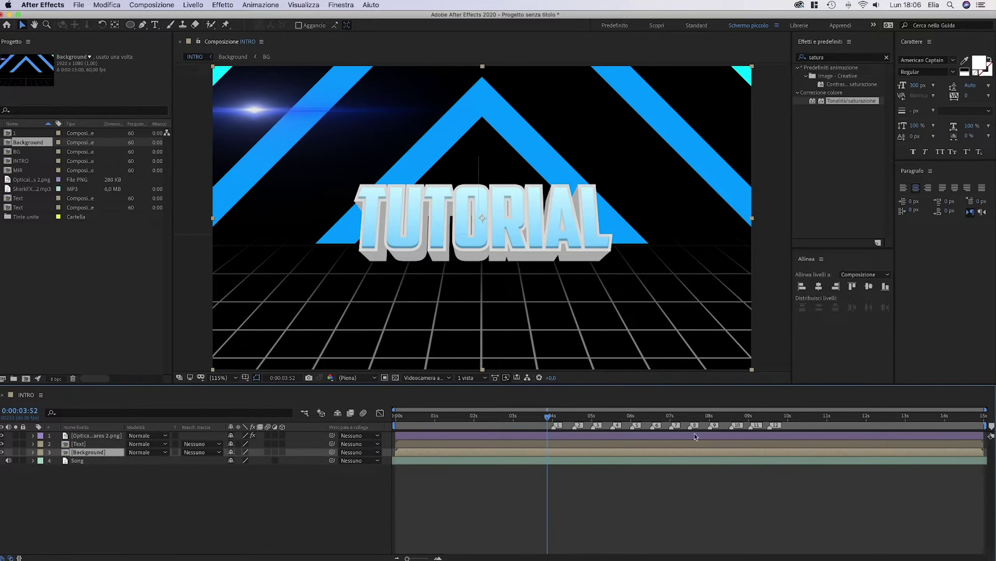
# Enable time remapping on the Background layer and shift the layer to start at about 3.3 seconds
pyautogui.click(196, 476)
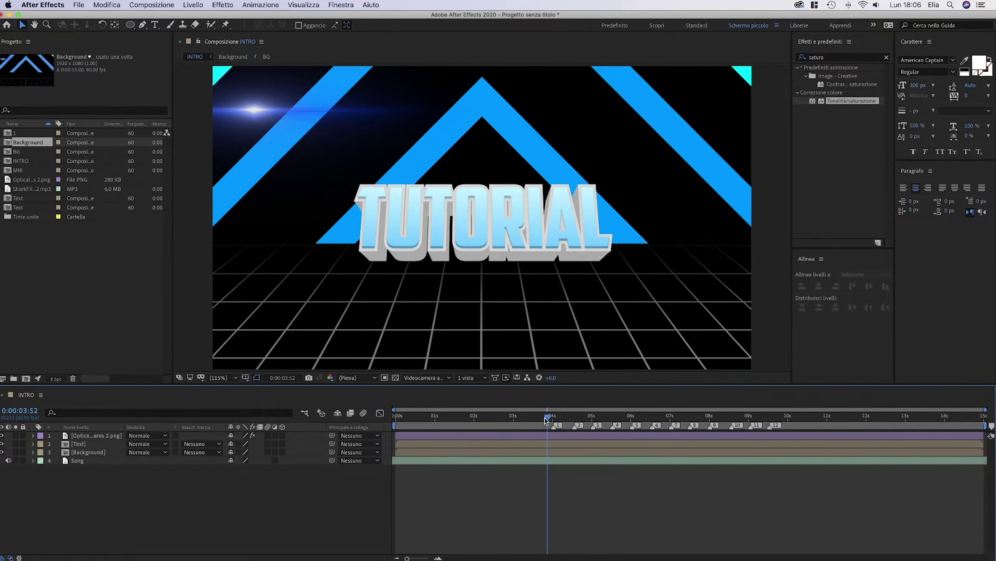
pyautogui.moveTo(548, 419); pyautogui.dragTo(554, 417)
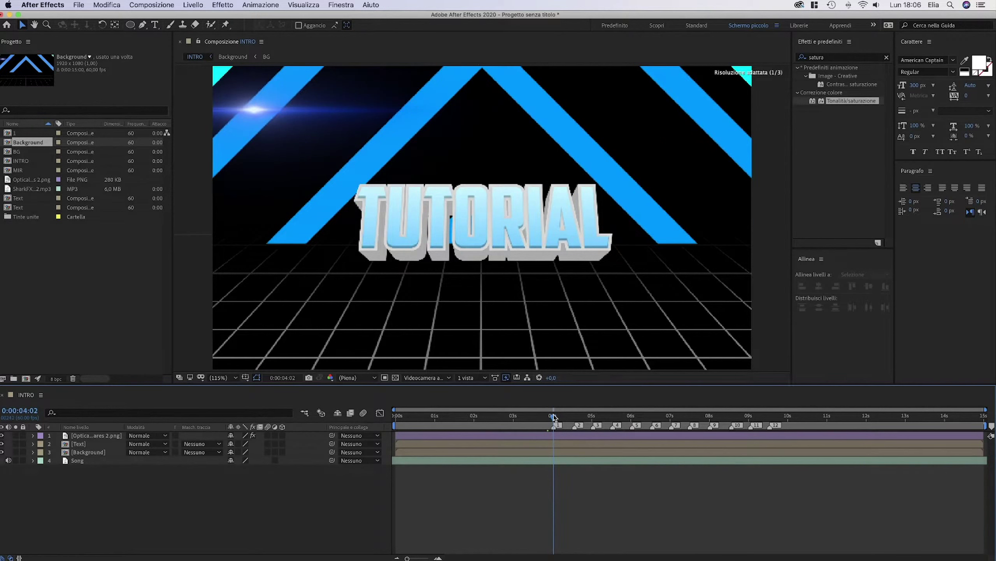
pyautogui.rightClick(102, 452)
pyautogui.moveTo(140, 355)
pyautogui.click(279, 353)
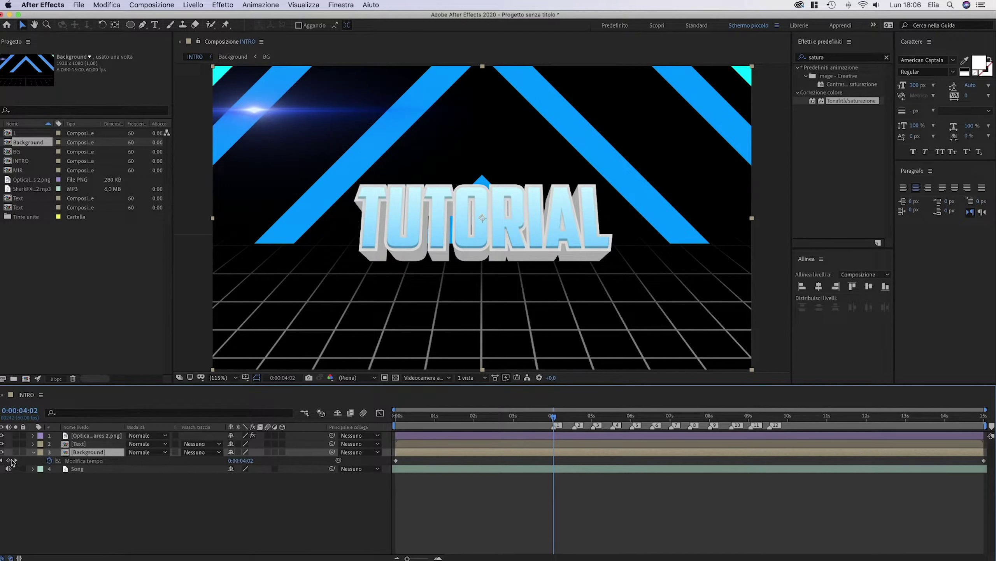
pyautogui.click(10, 460)
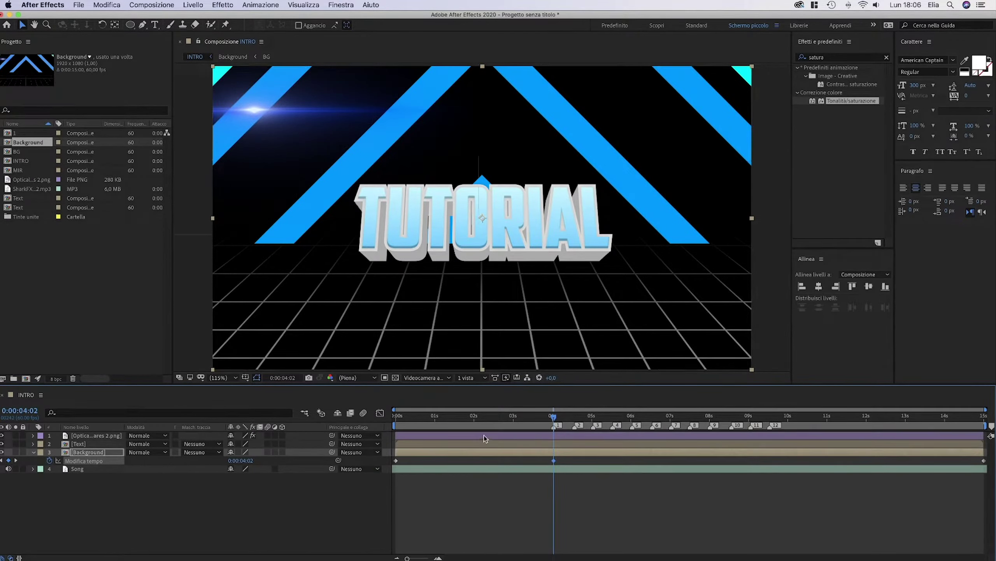
pyautogui.press('Delete')
pyautogui.moveTo(447, 452); pyautogui.dragTo(579, 460)
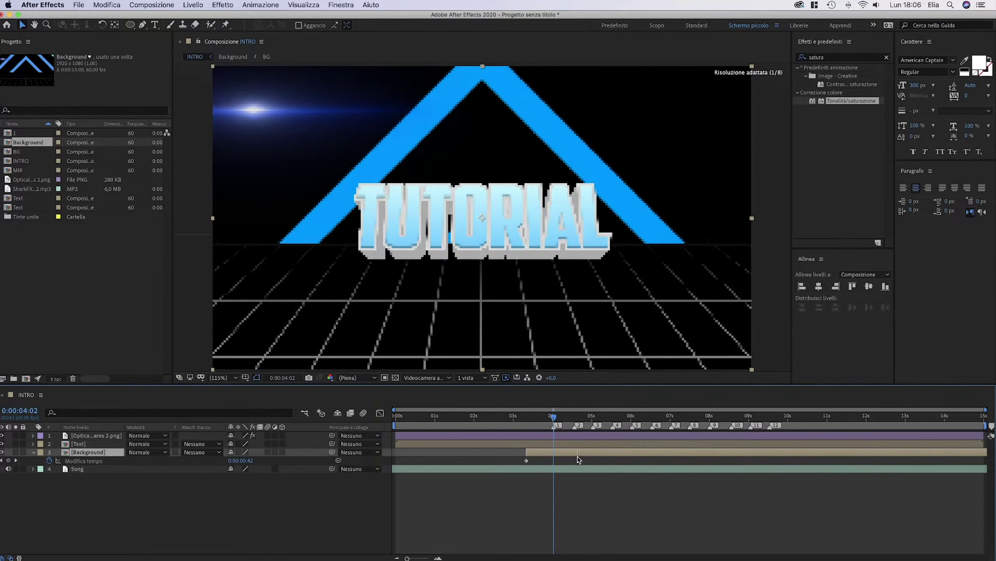
# Add time-remap keyframes to the Background layer on markers 1 to 4, at 0:00:04:02, 0:00:04:34, 0:00:05:03 and 0:00:05:32
pyautogui.click(576, 417)
pyautogui.click(554, 417)
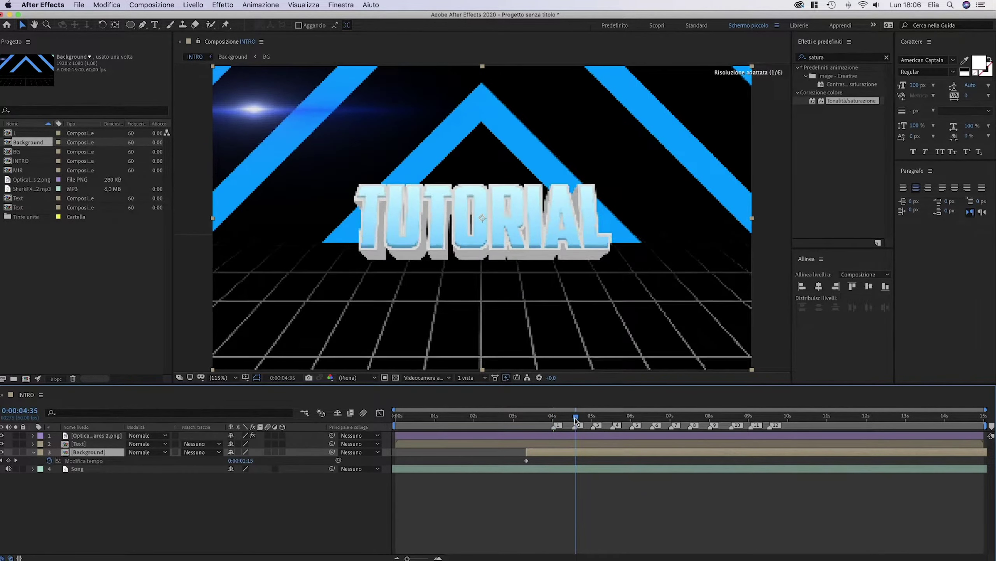
pyautogui.click(553, 417)
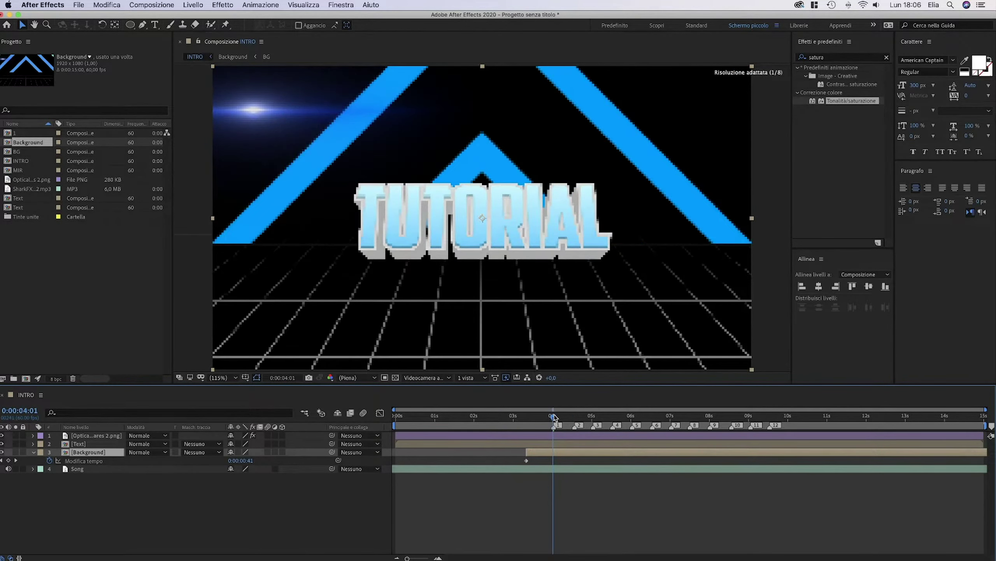
pyautogui.click(7, 460)
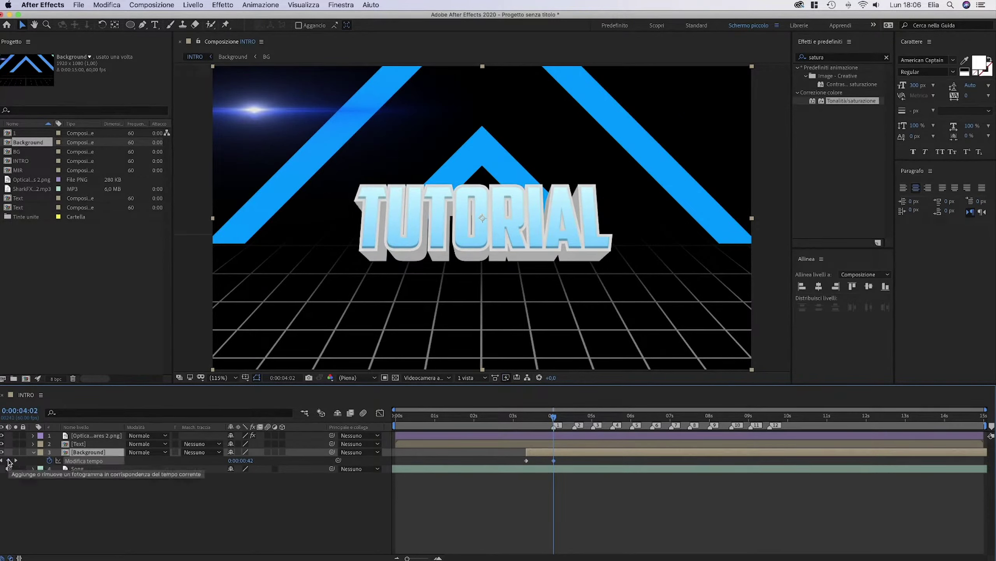
pyautogui.click(576, 417)
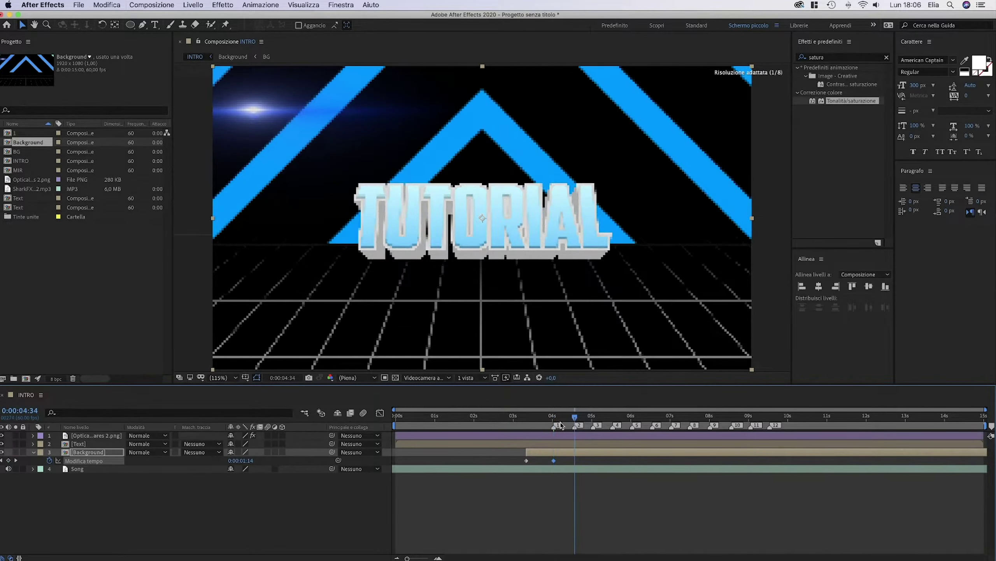
pyautogui.click(593, 417)
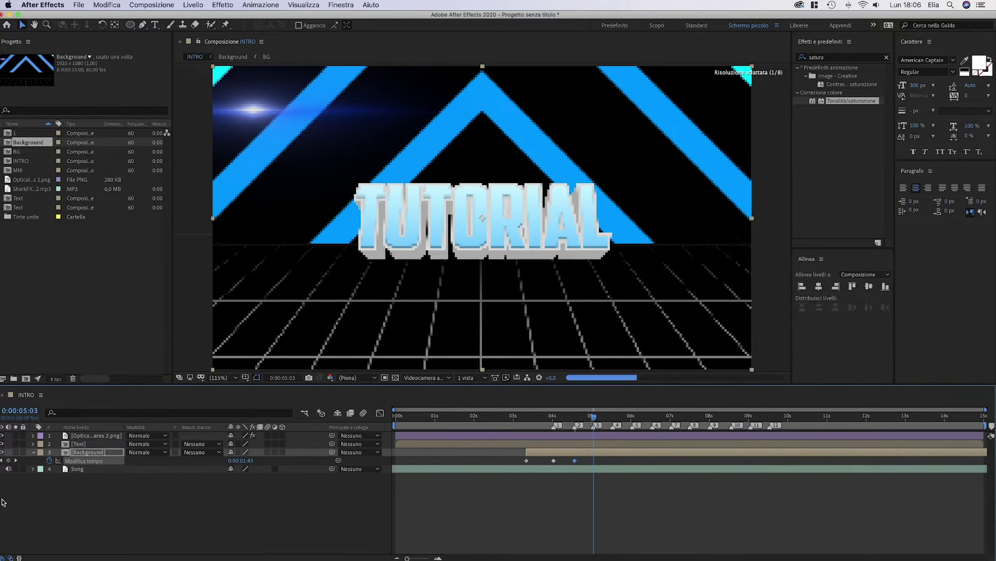
pyautogui.click(613, 417)
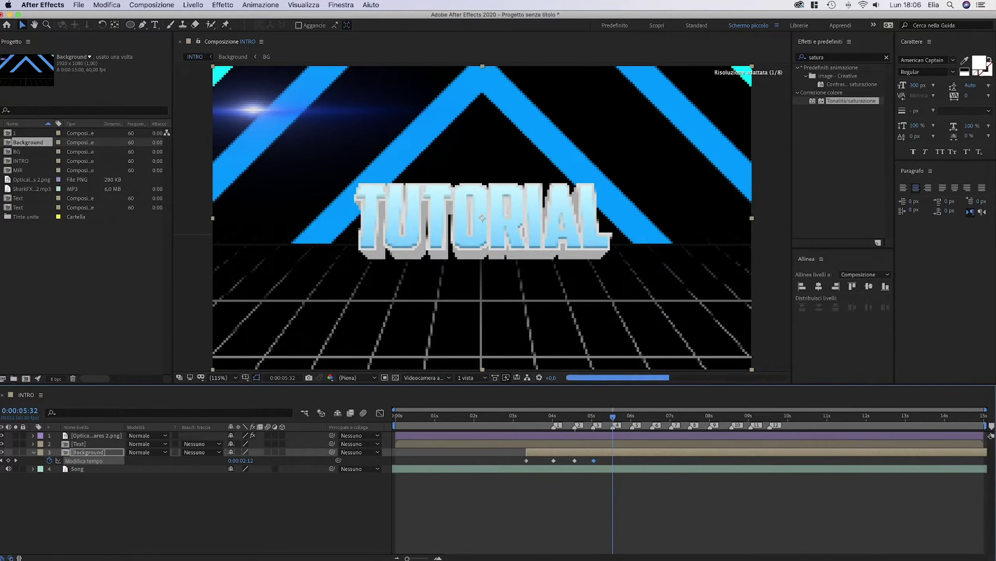
# Add Background time-remap keyframes on markers 5 to 8, at 0:00:06:02, 0:00:06:33, 0:00:07:02 and 0:00:07:30
pyautogui.click(630, 417)
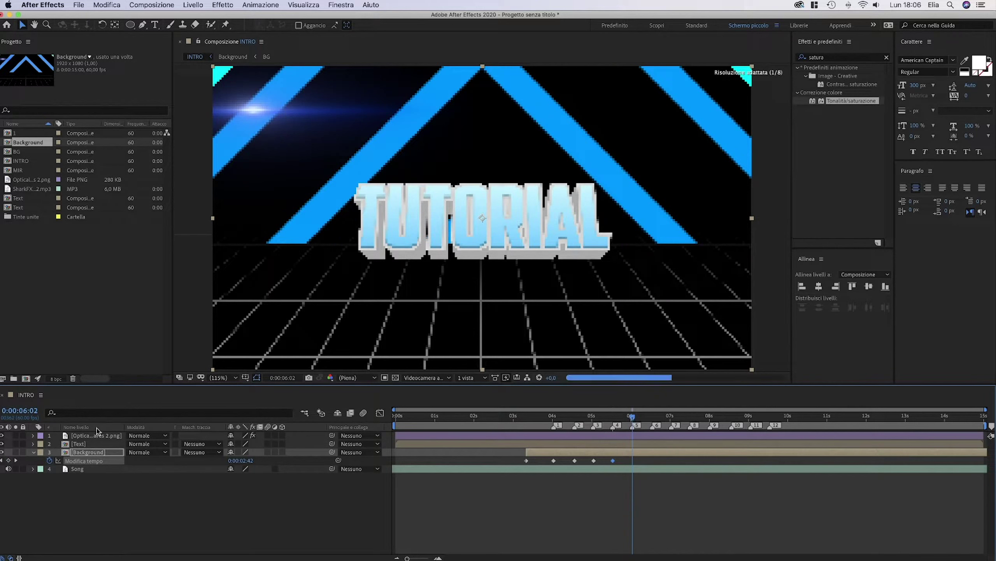
pyautogui.click(8, 460)
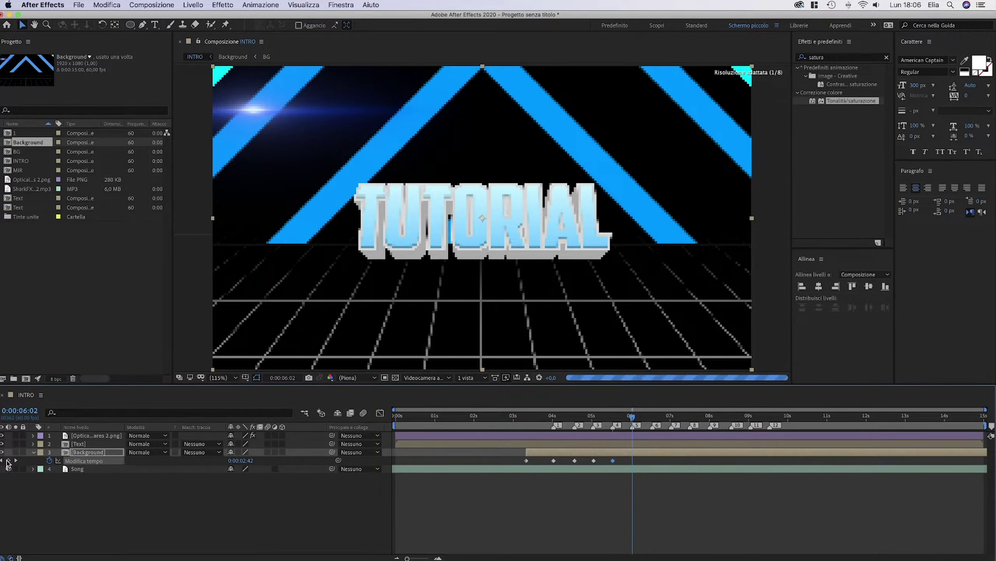
pyautogui.click(651, 419)
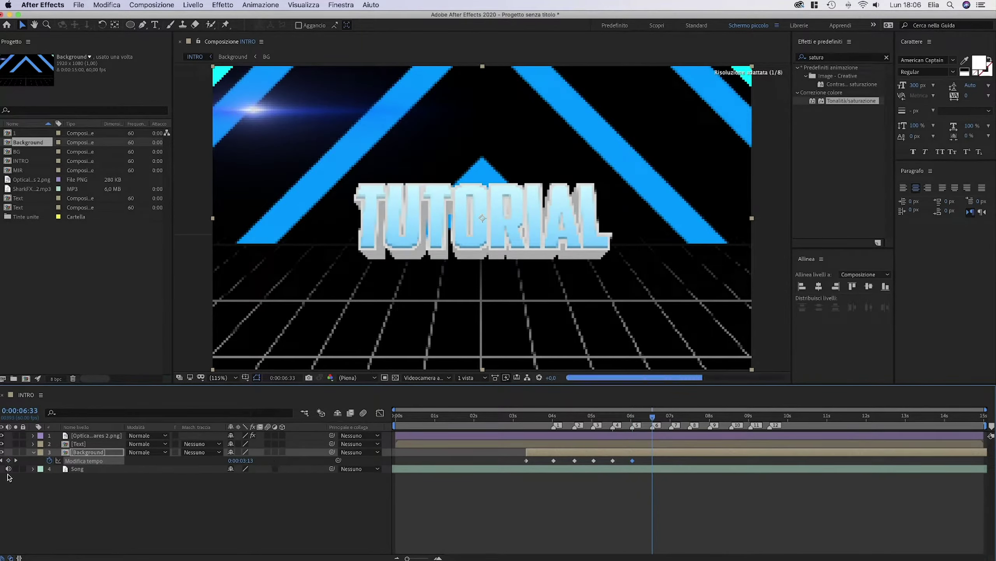
pyautogui.click(670, 418)
pyautogui.click(672, 417)
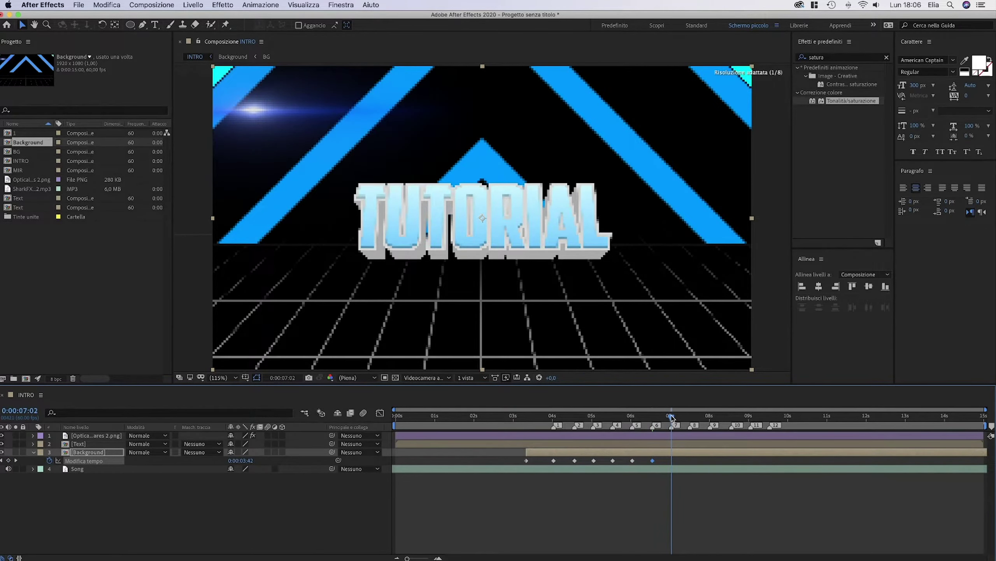
pyautogui.click(8, 460)
pyautogui.click(691, 417)
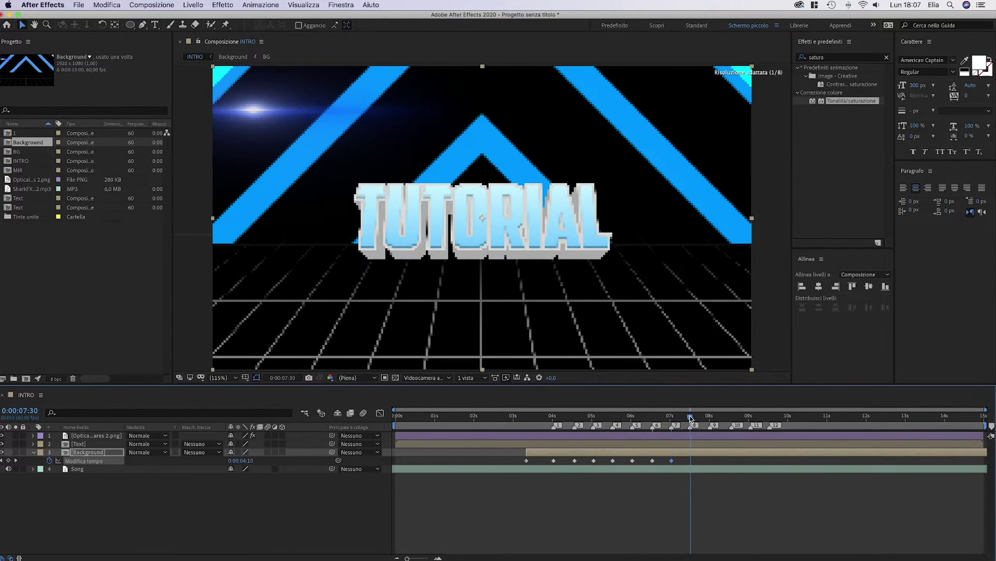
pyautogui.click(8, 460)
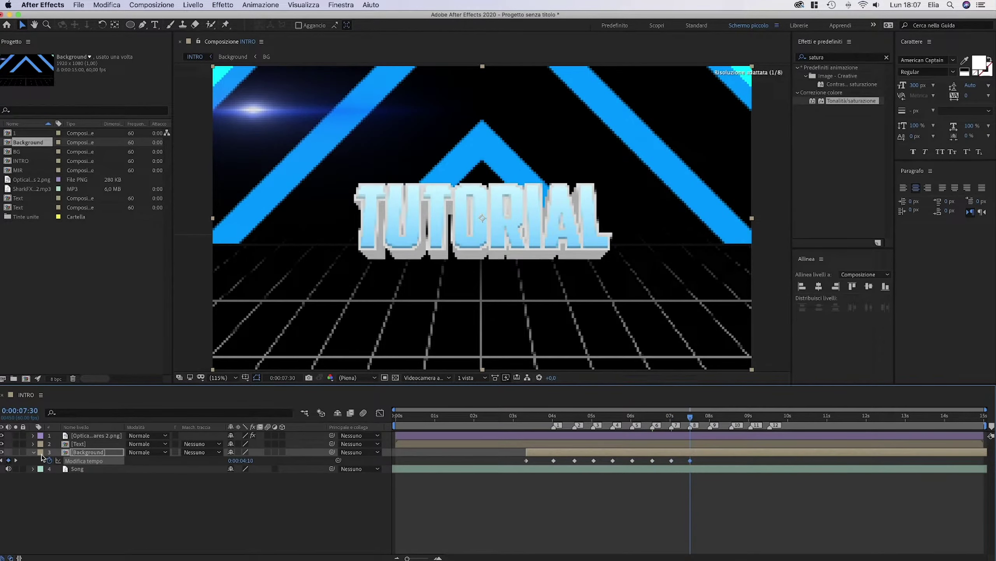
# Add Background time-remap keyframes on markers 9 to 12, at 0:00:08:01, 0:00:08:35, 0:00:09:03 and 0:00:09:32
pyautogui.click(713, 416)
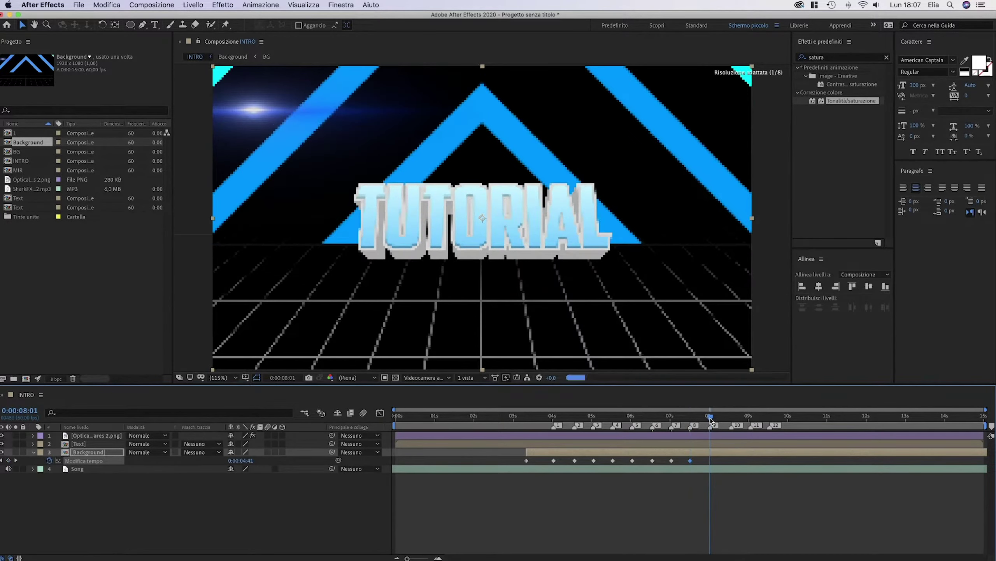
pyautogui.click(8, 460)
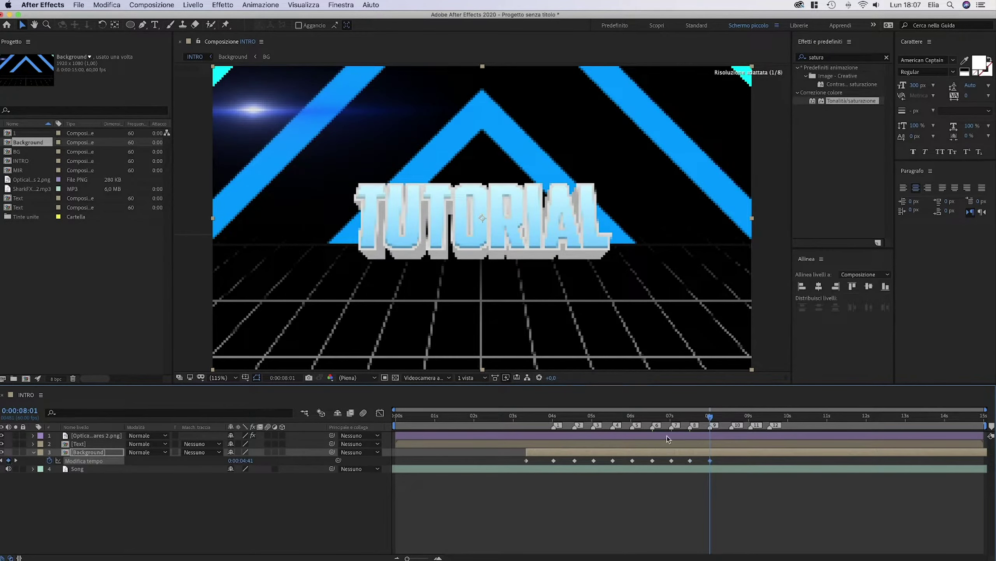
pyautogui.click(732, 417)
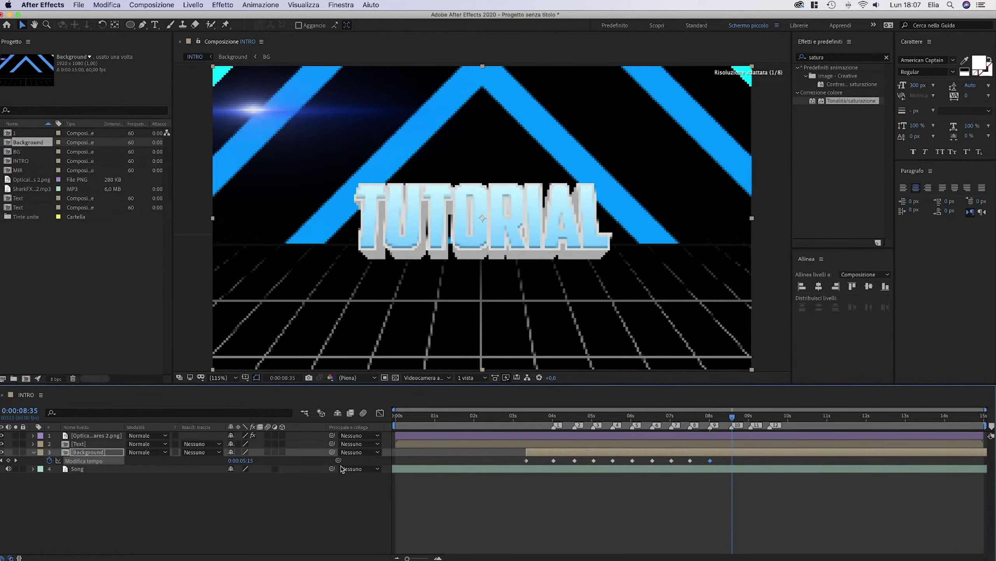
pyautogui.click(8, 460)
pyautogui.click(750, 417)
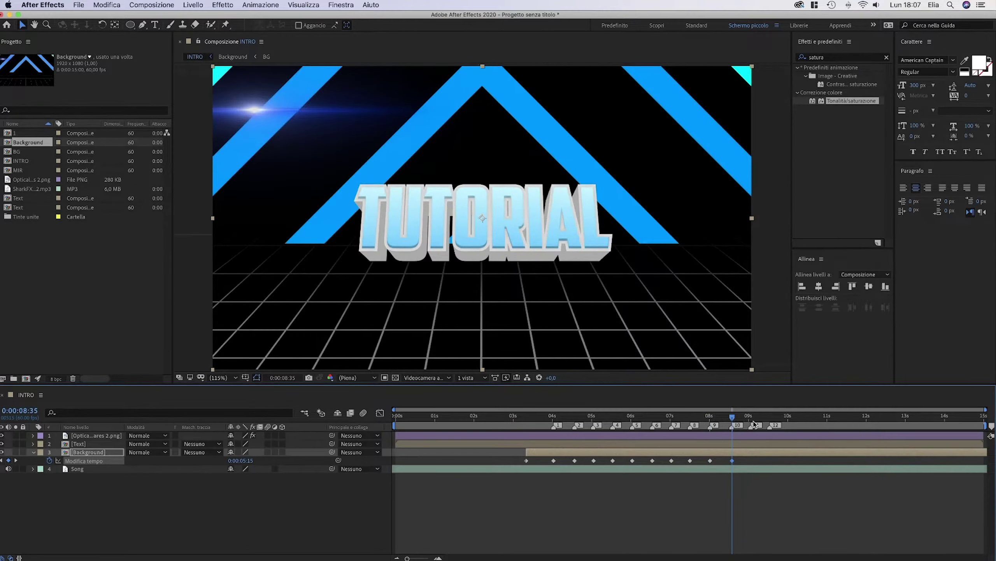
pyautogui.click(8, 460)
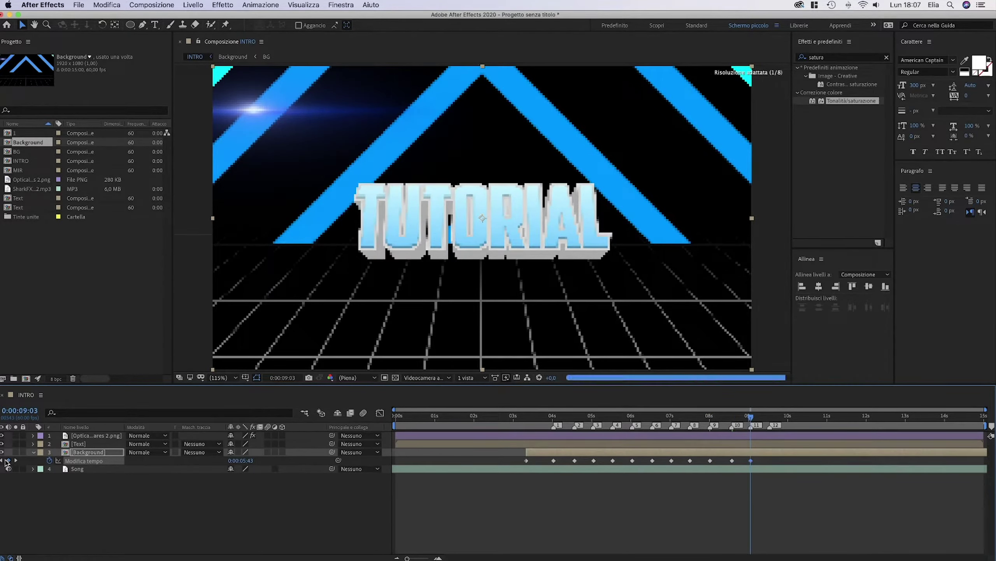
pyautogui.click(770, 417)
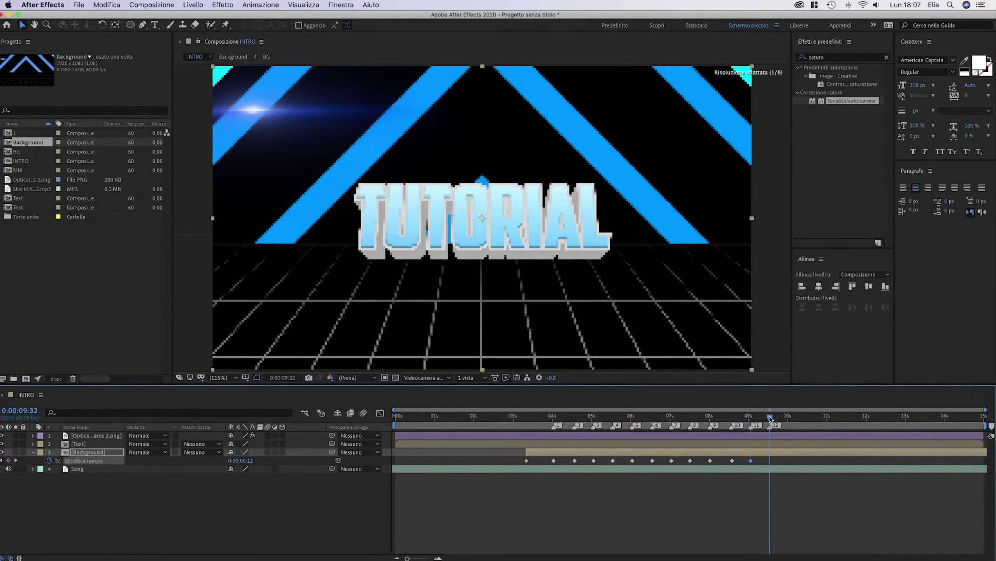
pyautogui.click(8, 460)
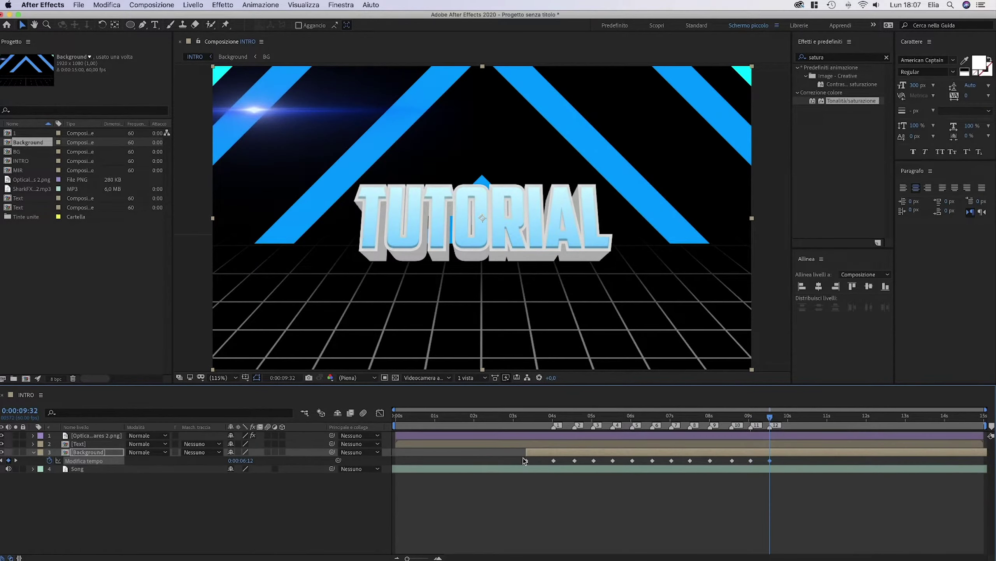
# Reshape the speed graph of all the Background layer's time-remap keyframes so the motion eases between the beat markers
pyautogui.moveTo(509, 459); pyautogui.dragTo(810, 462)
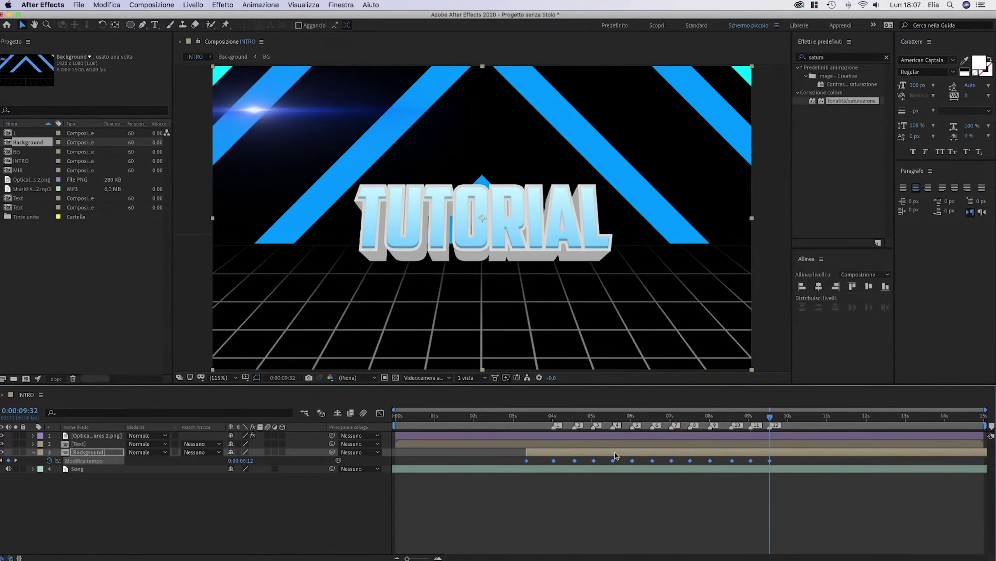
pyautogui.click(378, 413)
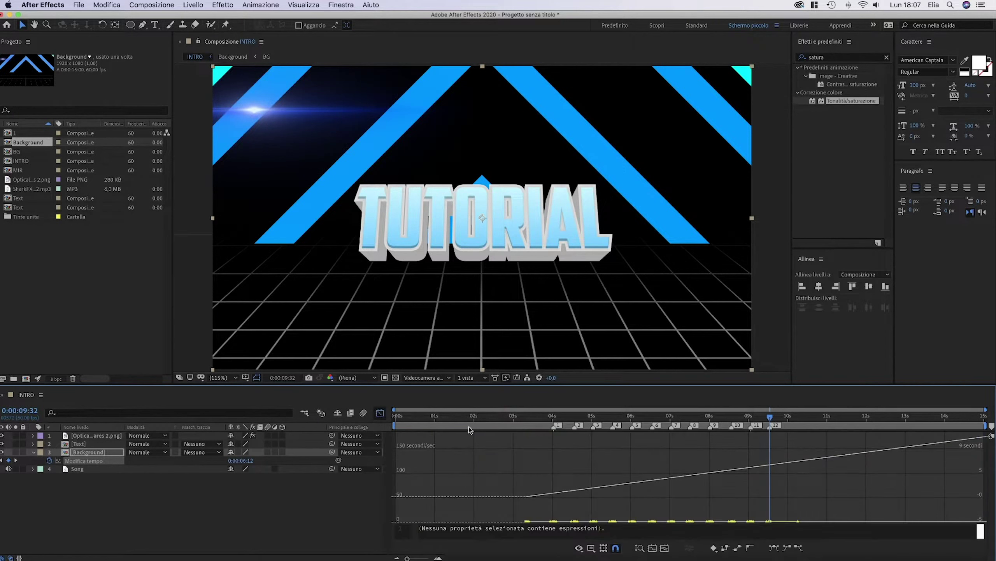
pyautogui.click(603, 549)
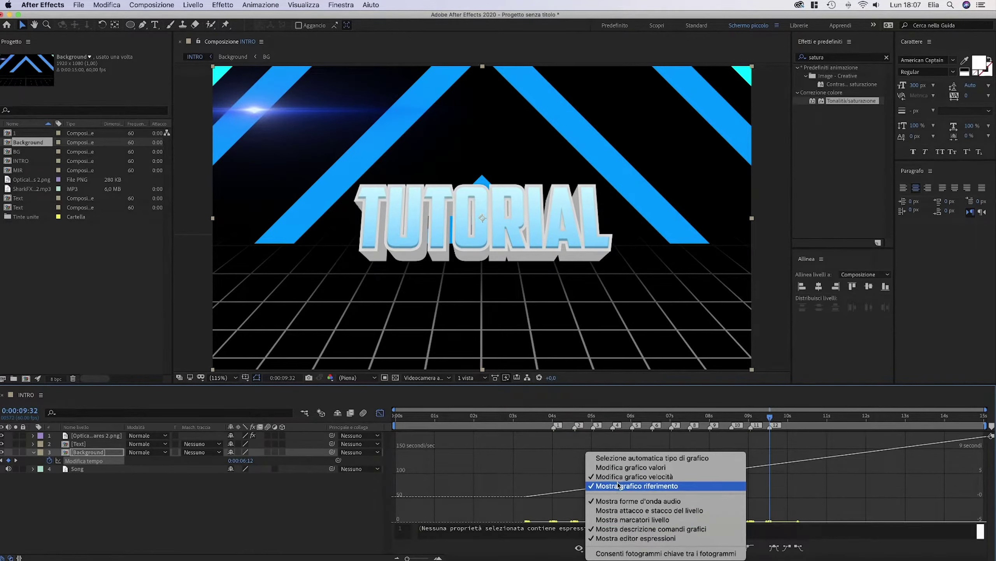
pyautogui.click(537, 545)
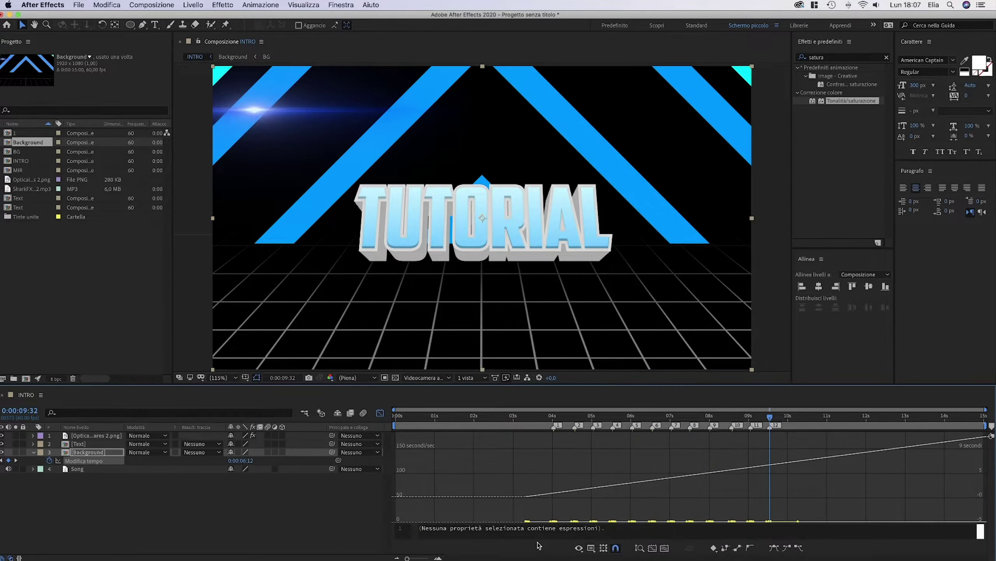
pyautogui.moveTo(638, 503); pyautogui.dragTo(644, 503)
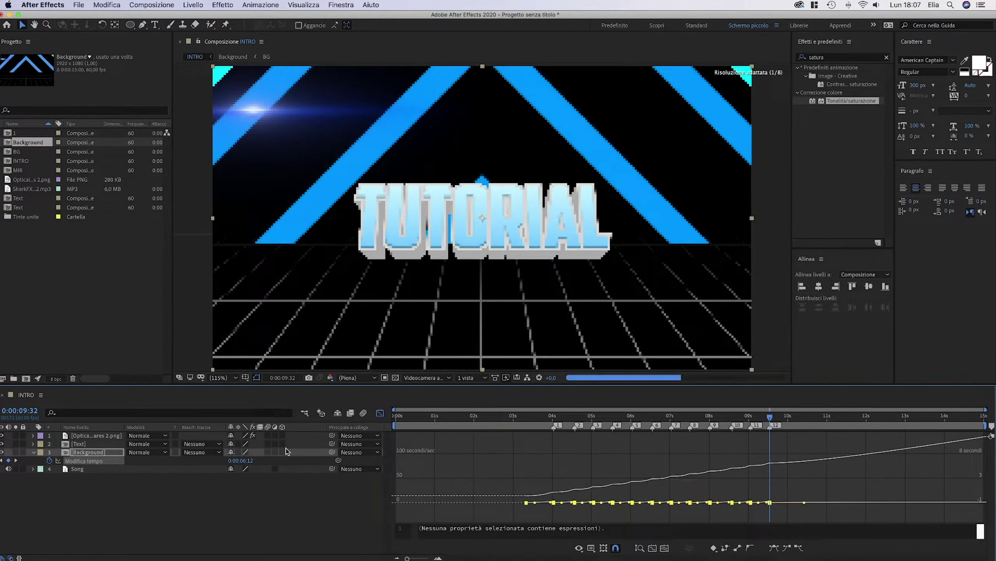
pyautogui.click(380, 412)
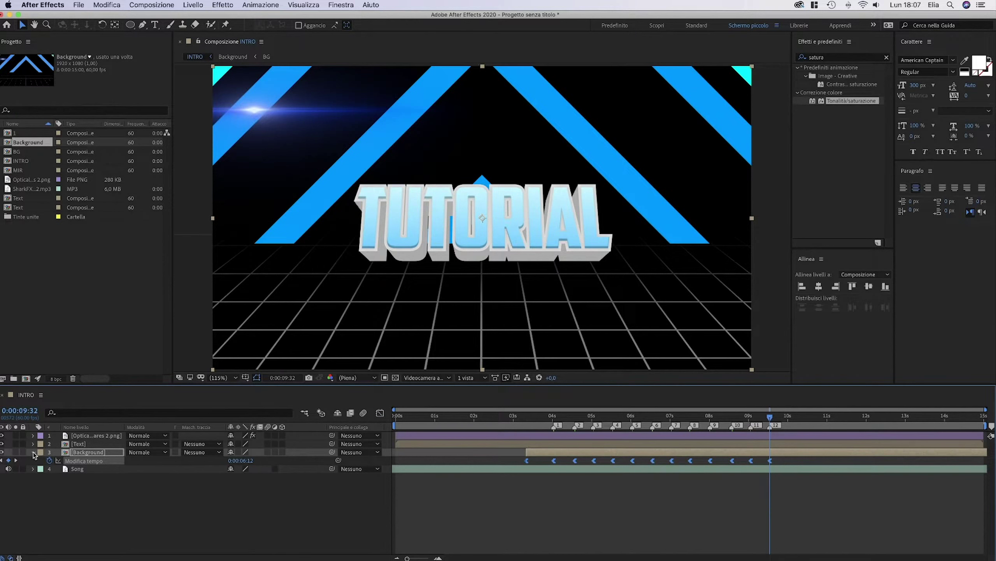
pyautogui.click(33, 452)
# Create a new composition named Particles at 1920 x 1080, 60 fps, with a duration of 0:00:15:00
pyautogui.rightClick(56, 199)
pyautogui.click(81, 254)
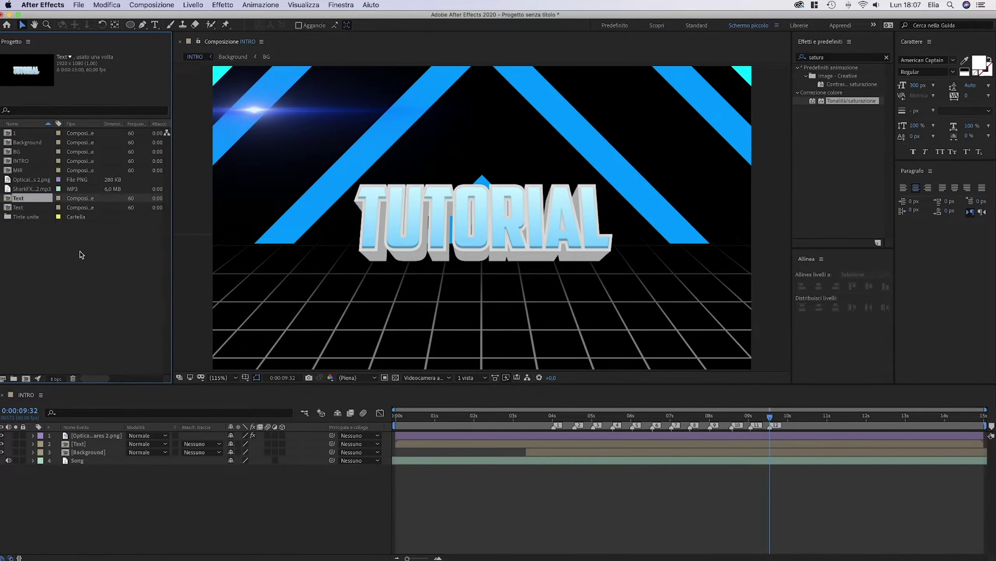
pyautogui.click(81, 255)
pyautogui.rightClick(67, 253)
pyautogui.click(133, 259)
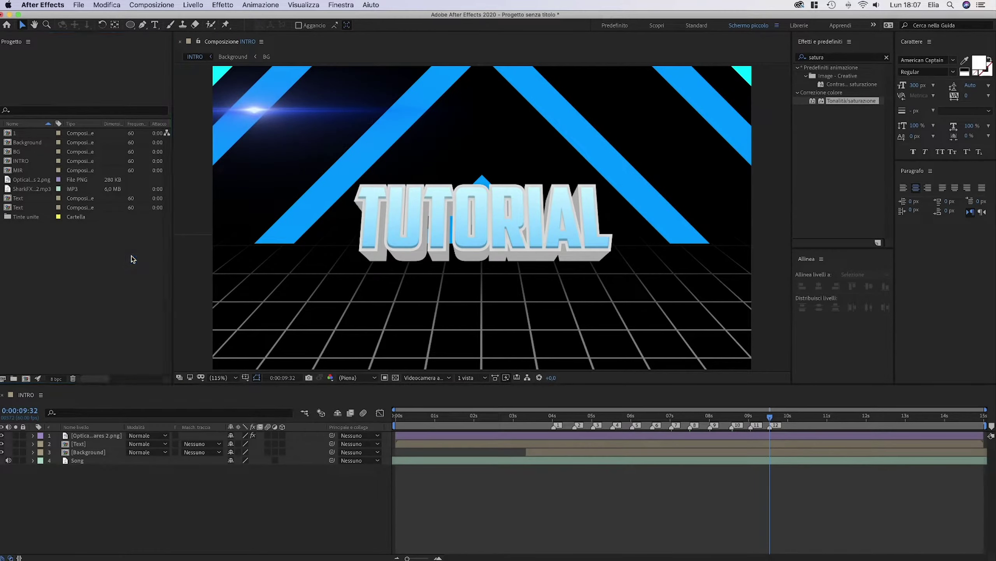
pyautogui.write('Particles')
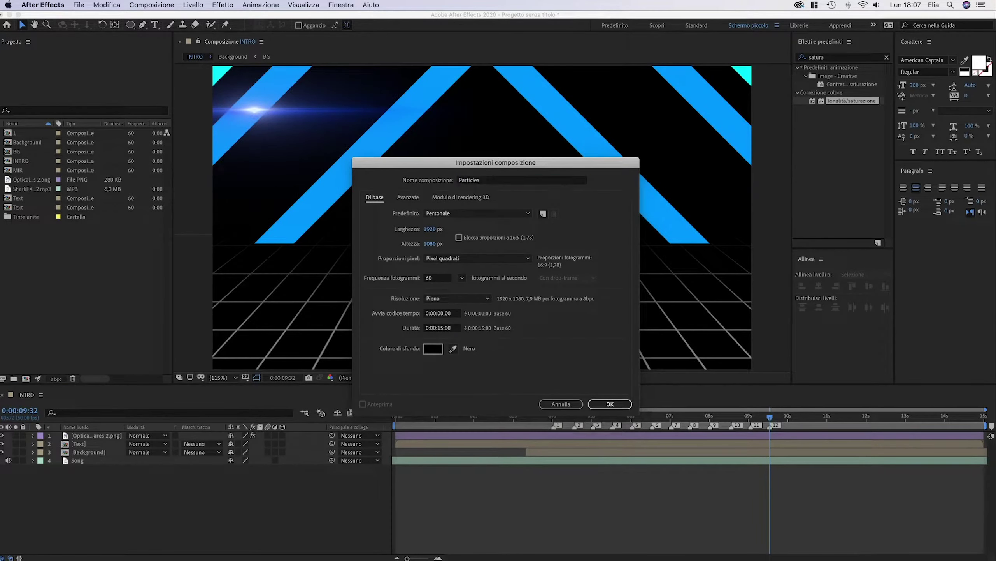
pyautogui.press('Return')
# Add a white 1920 x 1080 solid to the Particles composition and apply the CC Star Burst effect to it
pyautogui.rightClick(146, 451)
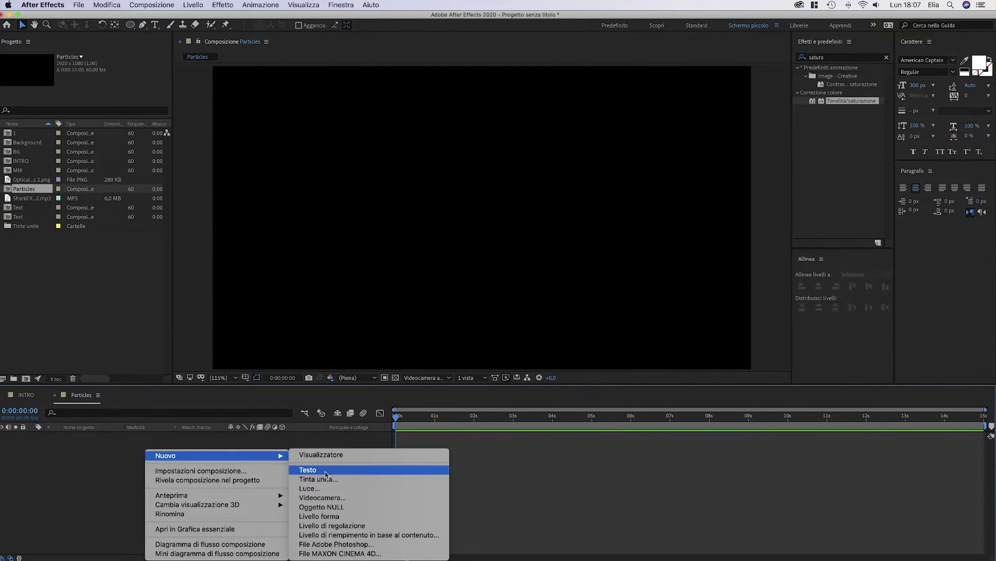
pyautogui.click(322, 479)
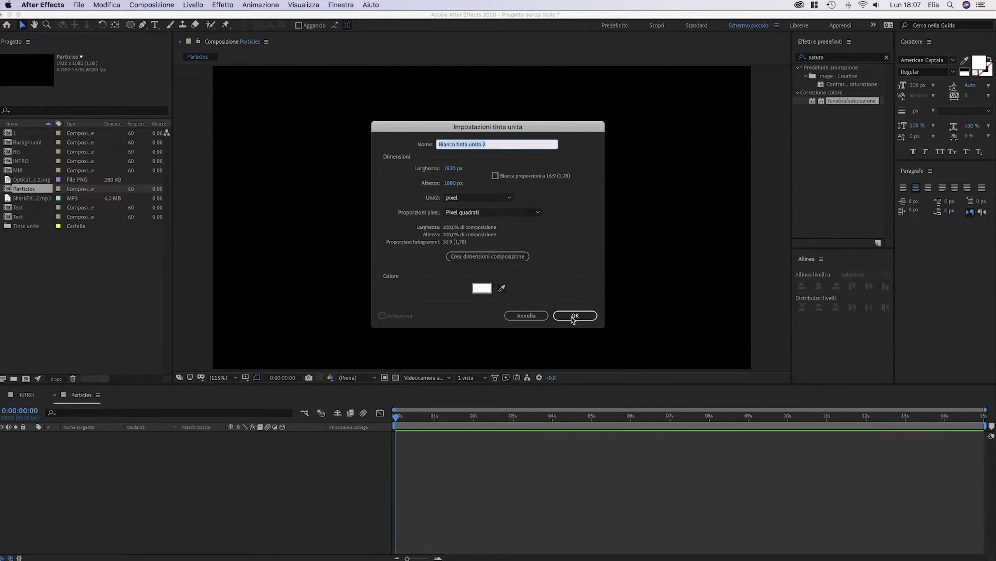
pyautogui.click(575, 316)
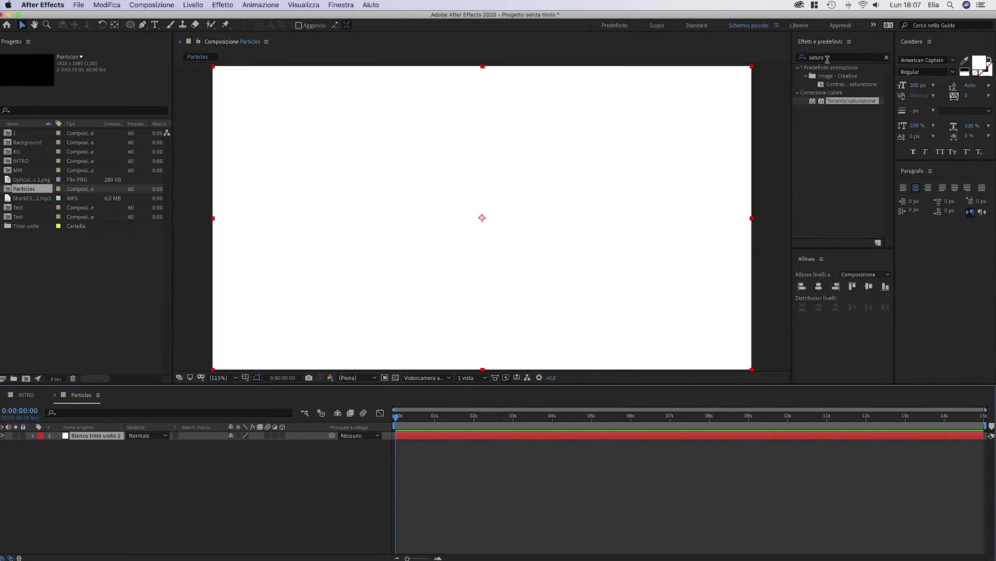
pyautogui.click(863, 57)
pyautogui.write('Star')
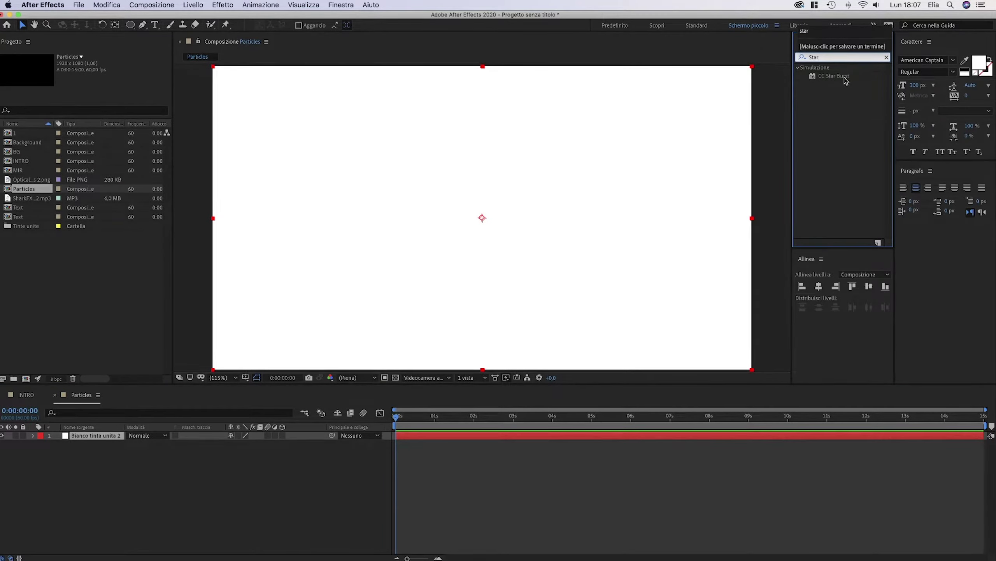
pyautogui.press('BackSpace')
pyautogui.doubleClick(834, 76)
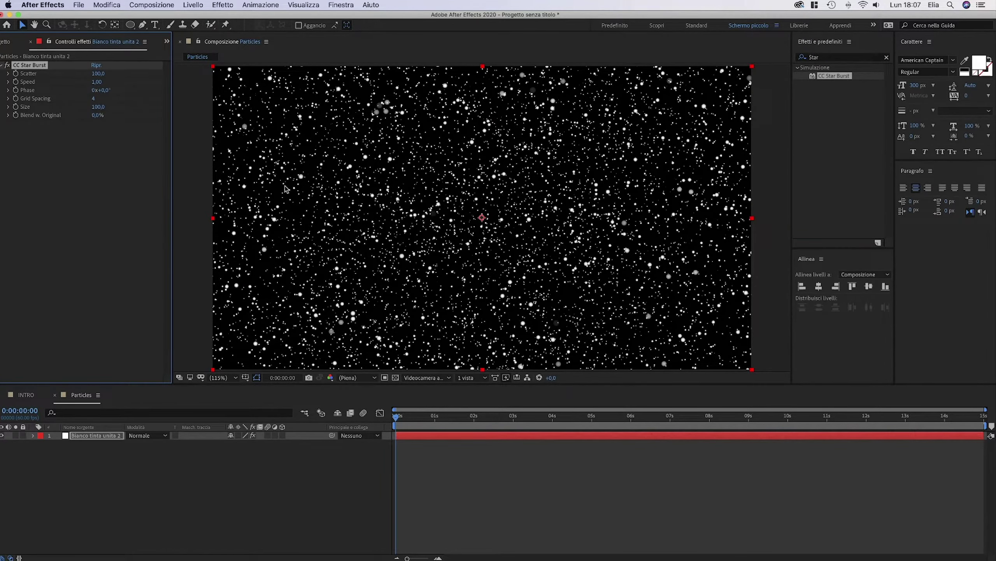
# Set the CC Star Burst Scatter to 1419 and Size to 400, previewing the particle motion
pyautogui.press('space')
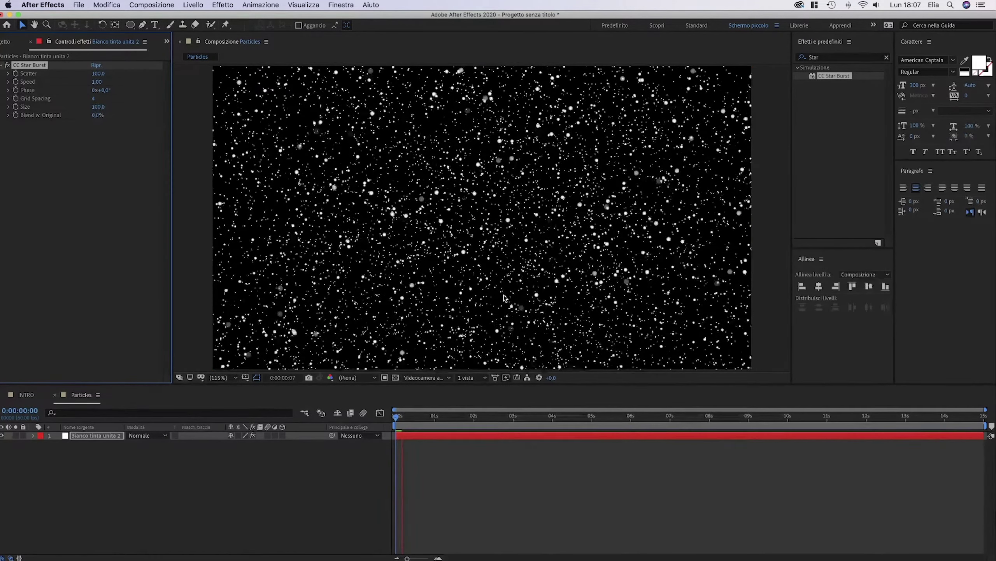
pyautogui.press('space')
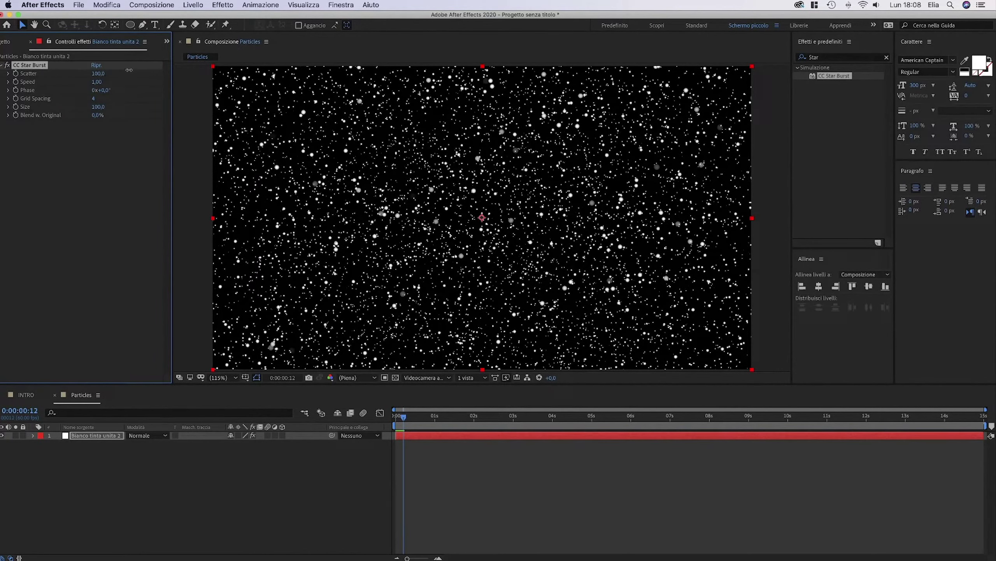
pyautogui.moveTo(98, 74); pyautogui.dragTo(509, 88)
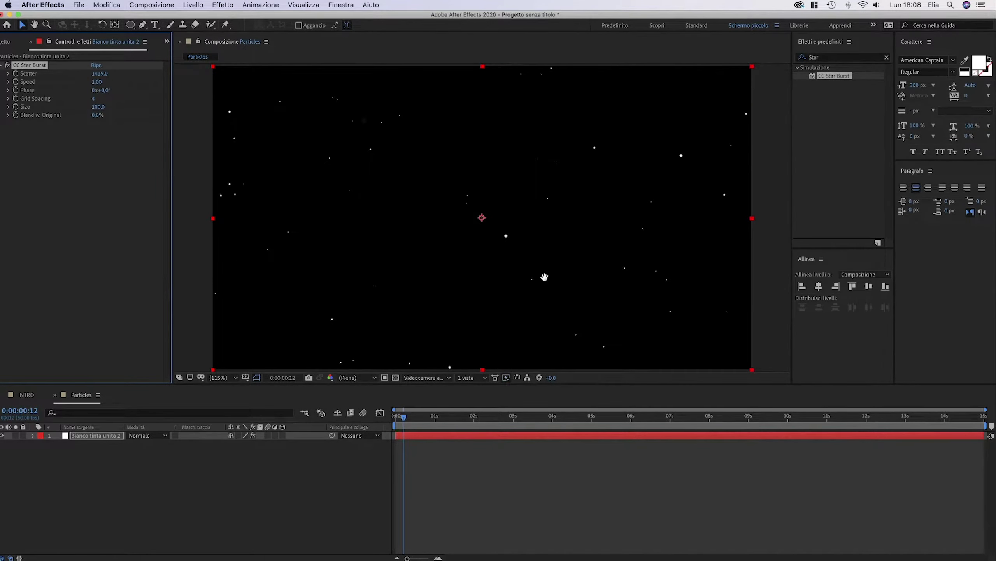
pyautogui.press('space')
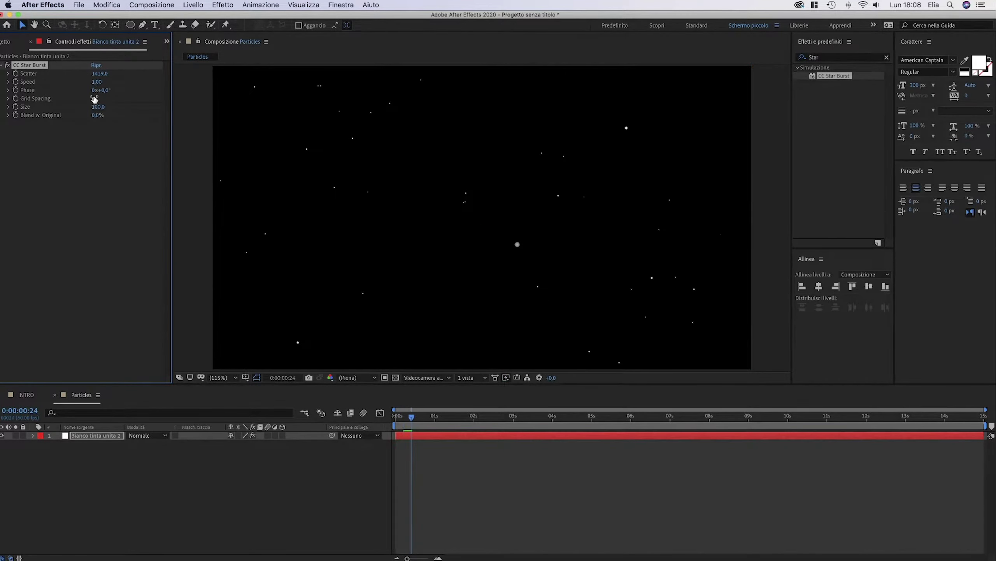
pyautogui.moveTo(98, 107); pyautogui.dragTo(373, 112)
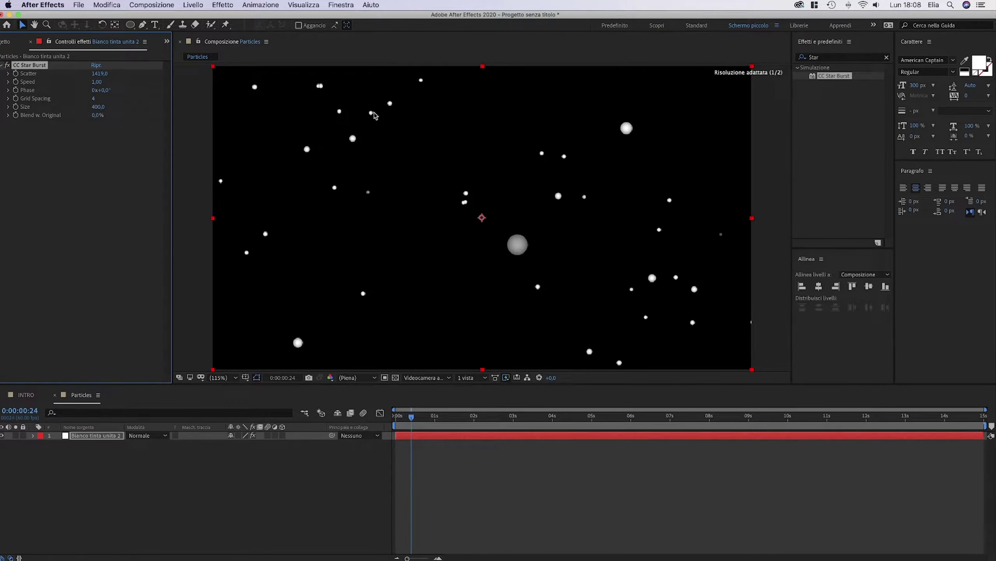
pyautogui.press('space')
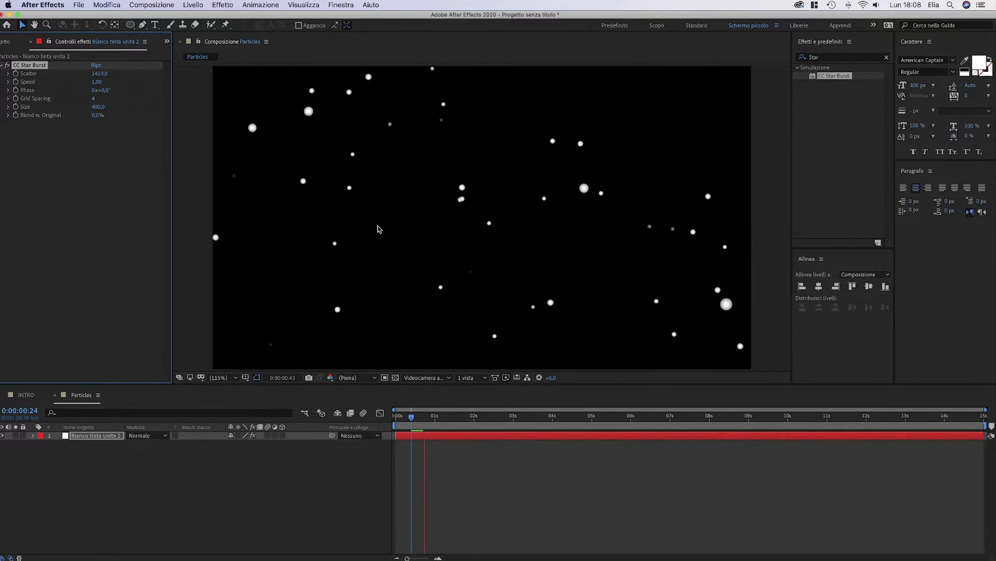
pyautogui.press('space')
# Apply the Fill effect (Riempimento) to the particle solid, set its color to white FFFFFF, and preview it
pyautogui.click(837, 59)
pyautogui.write('riem')
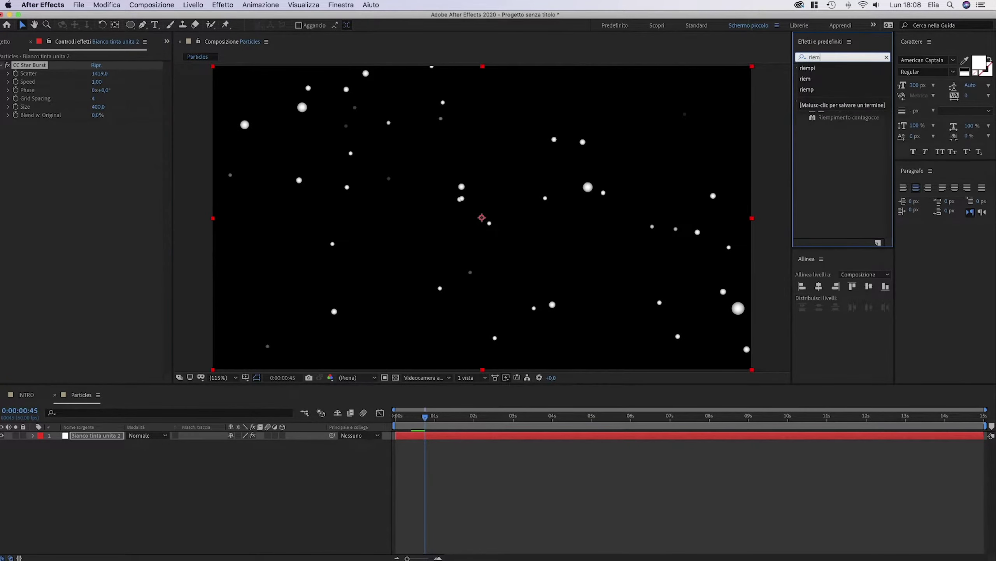
pyautogui.write('pi')
pyautogui.moveTo(865, 111); pyautogui.dragTo(71, 125)
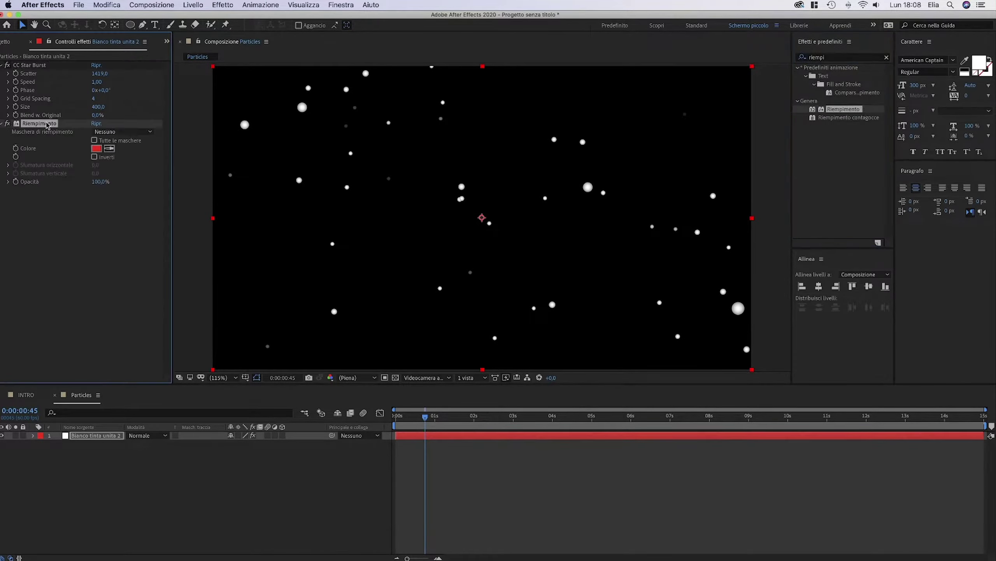
pyautogui.click(97, 149)
pyautogui.moveTo(101, 158); pyautogui.dragTo(25, 141)
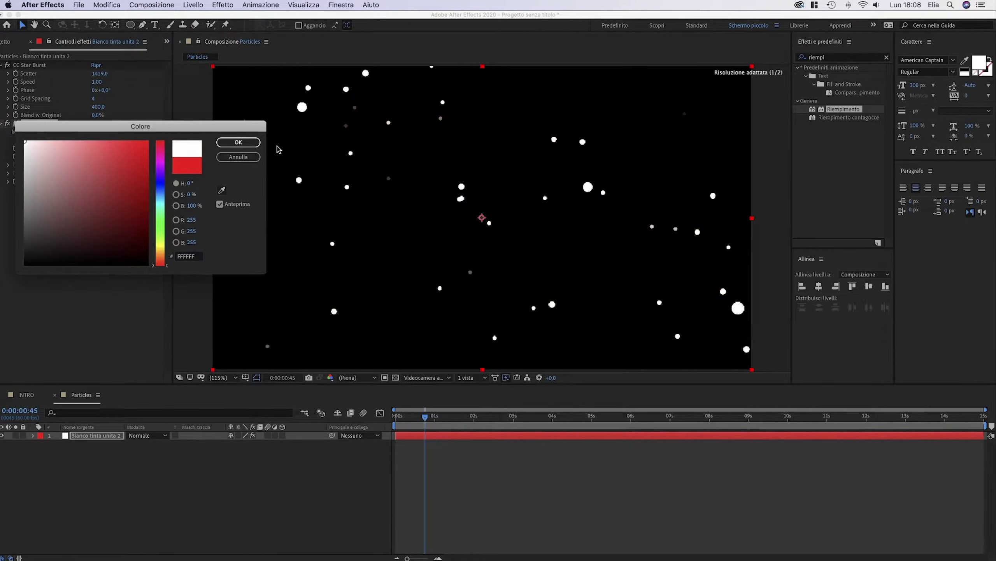
pyautogui.click(238, 142)
pyautogui.press('space')
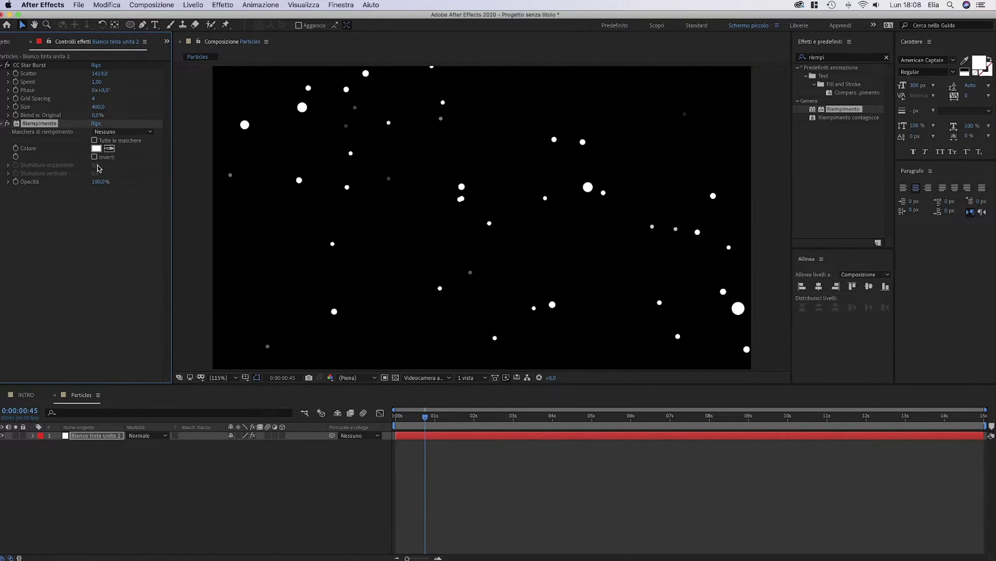
pyautogui.press('space')
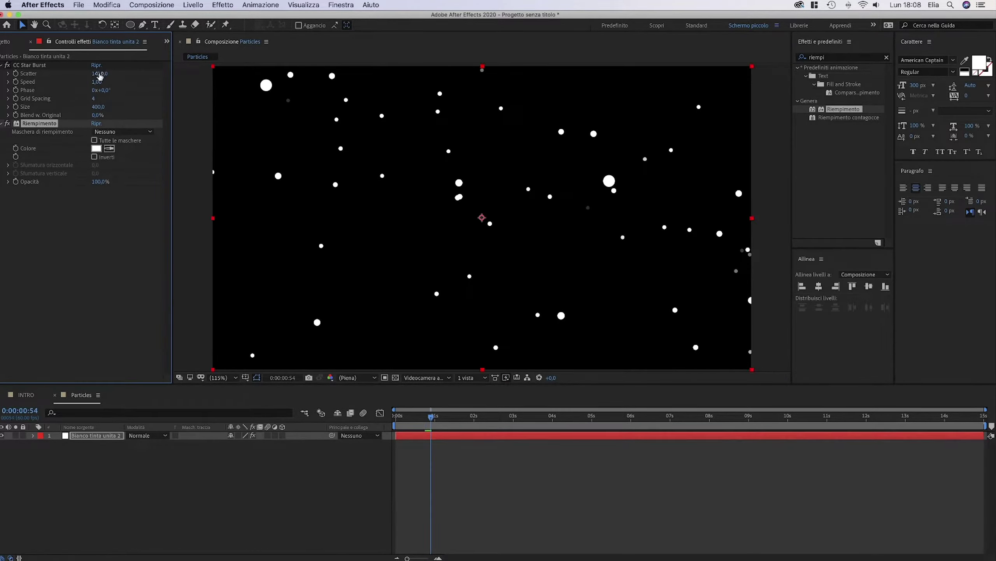
pyautogui.click(99, 75)
pyautogui.click(98, 107)
pyautogui.press('Escape')
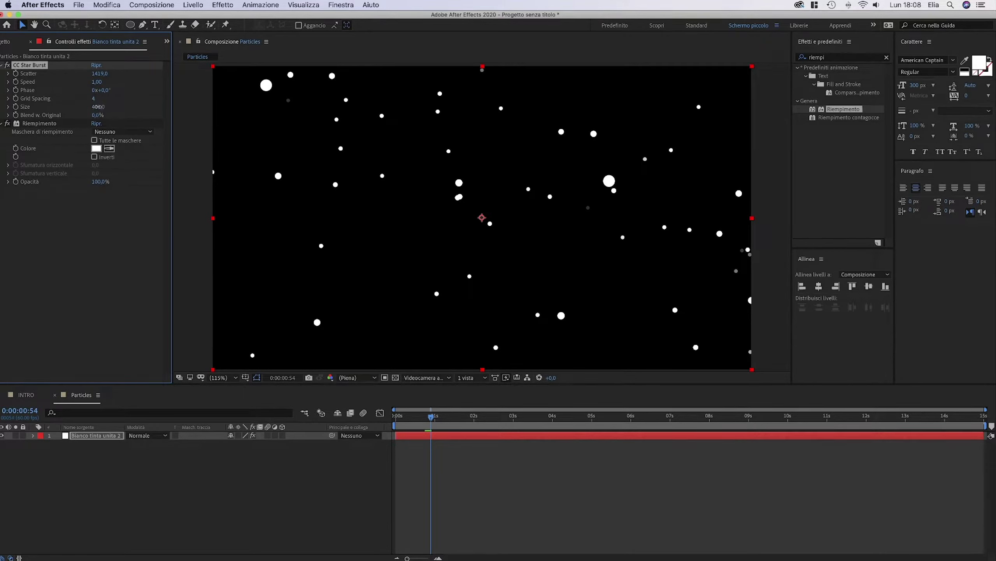
pyautogui.click(142, 527)
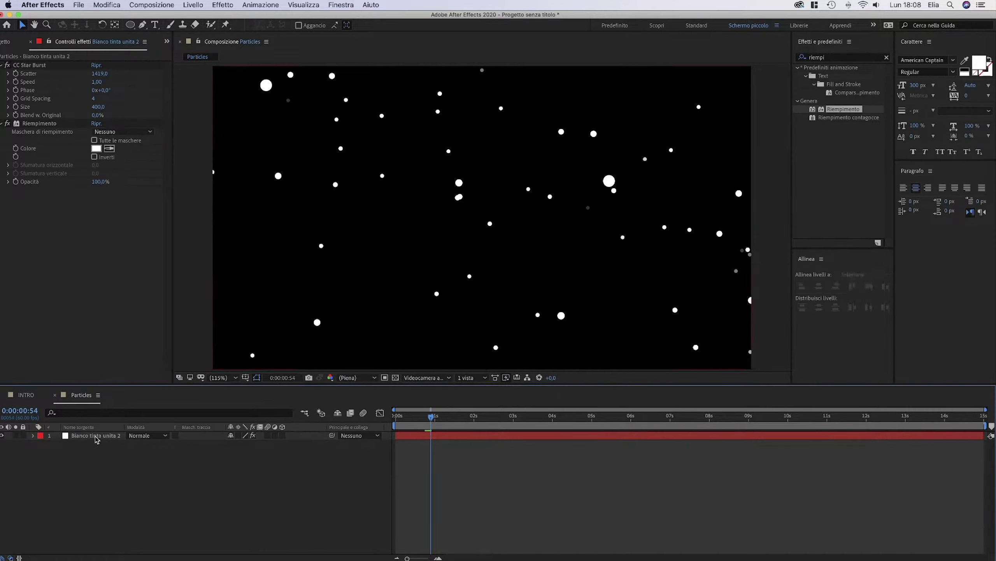
# Duplicate the particle solid and set the lower copy's track matte to alpha inverted
pyautogui.click(95, 436)
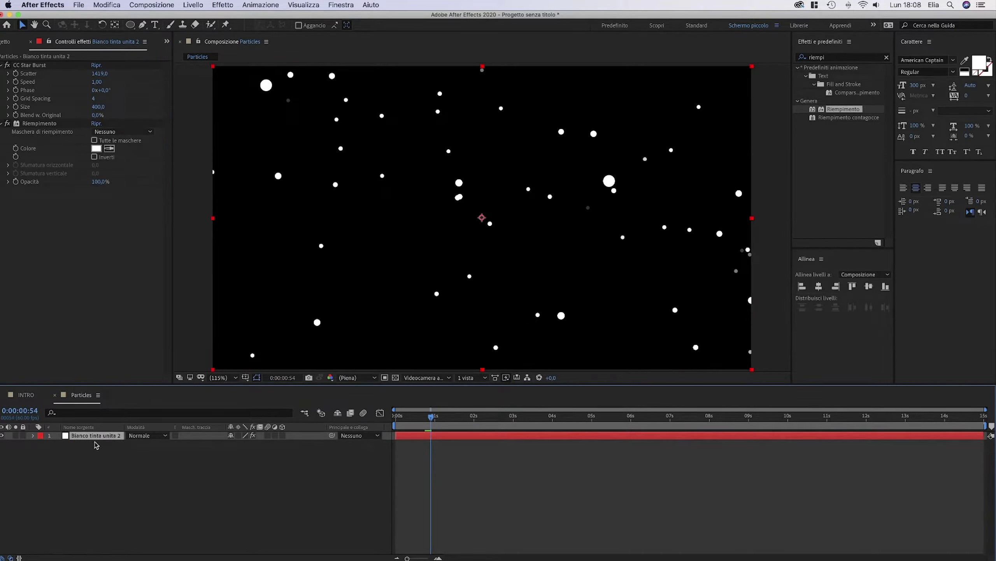
pyautogui.press('super+d')
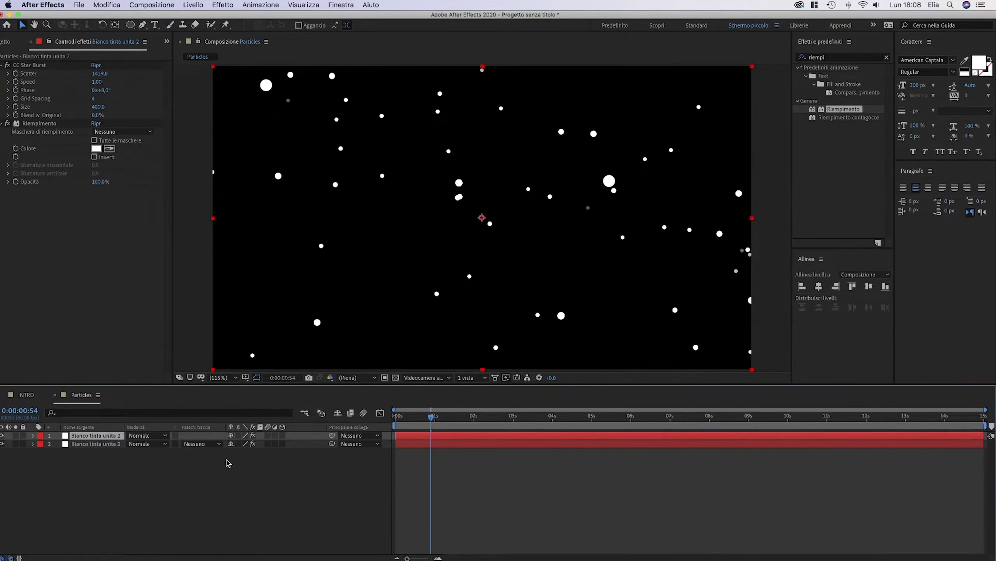
pyautogui.click(198, 443)
pyautogui.click(203, 476)
pyautogui.press('super+z')
pyautogui.click(198, 443)
pyautogui.click(207, 477)
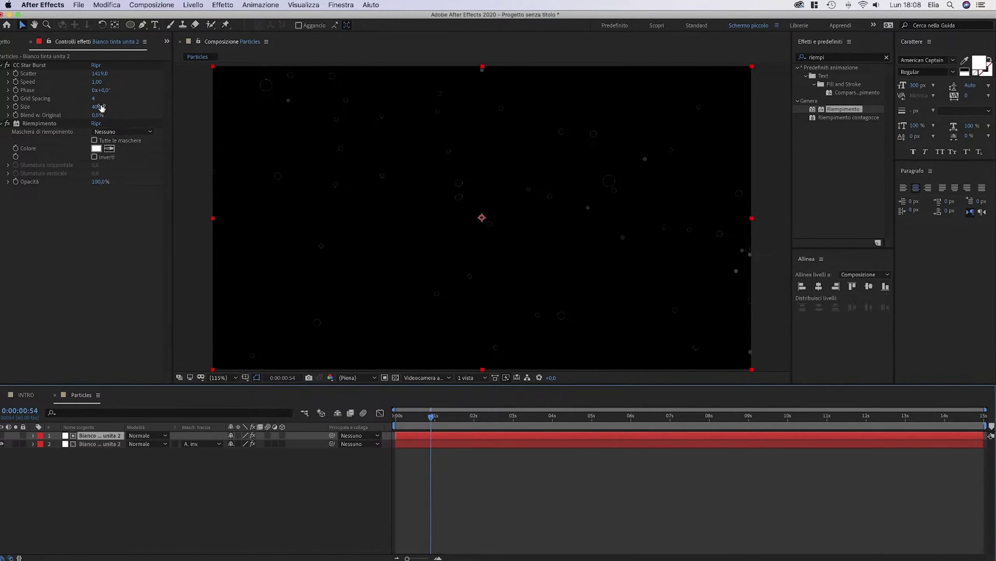
# Set the CC Star Burst Size on the upper matte solid to 300 to turn the dots into thin rings
pyautogui.moveTo(99, 107); pyautogui.dragTo(112, 109)
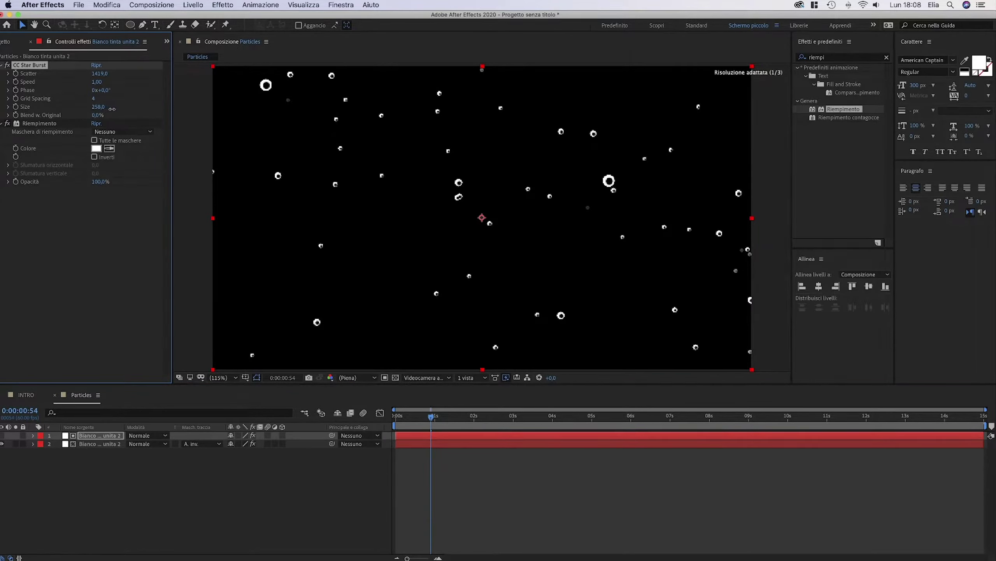
pyautogui.scroll(4, 485, 204)
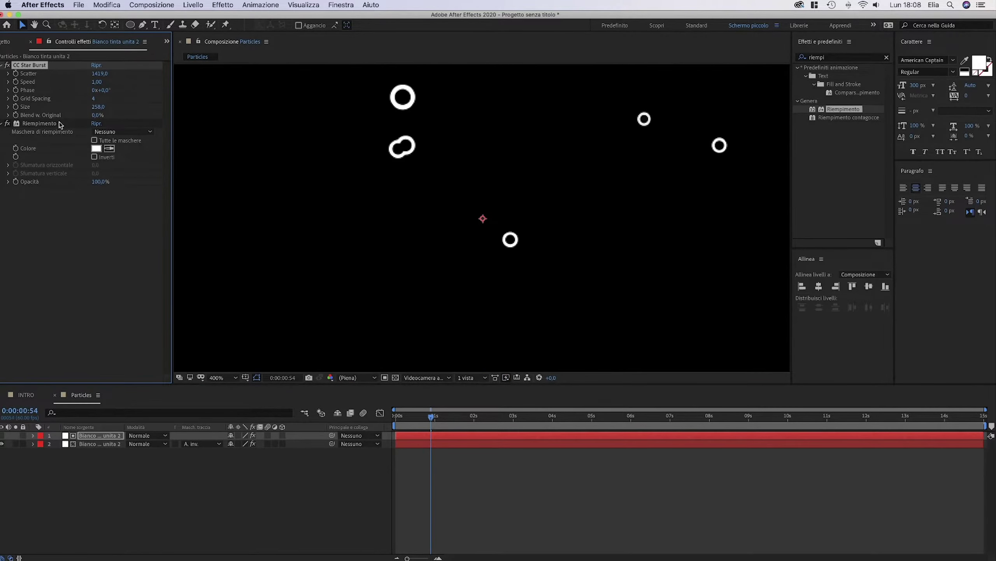
pyautogui.click(98, 108)
pyautogui.write('350')
pyautogui.press('Return')
pyautogui.hotkey('shift', '/')
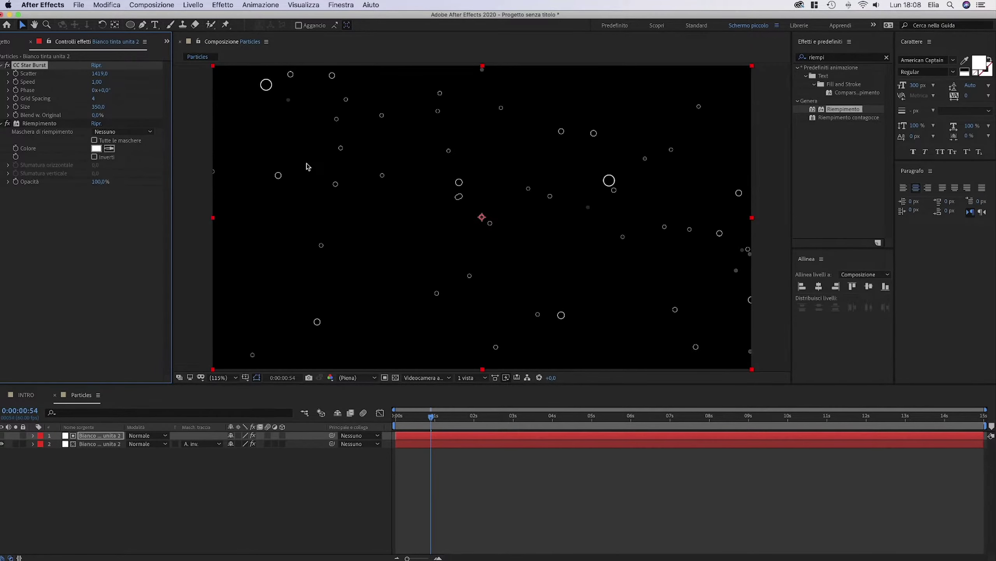
pyautogui.click(99, 108)
pyautogui.press('Return')
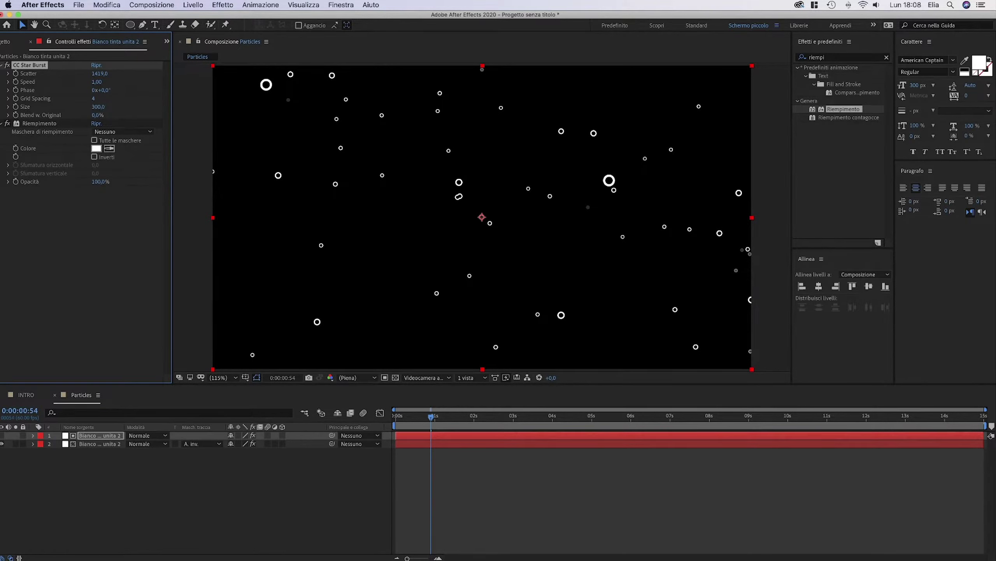
# Preview the ring particles from the start, and close the Particles timeline and effect controls to return to INTRO
pyautogui.moveTo(433, 422); pyautogui.dragTo(391, 422)
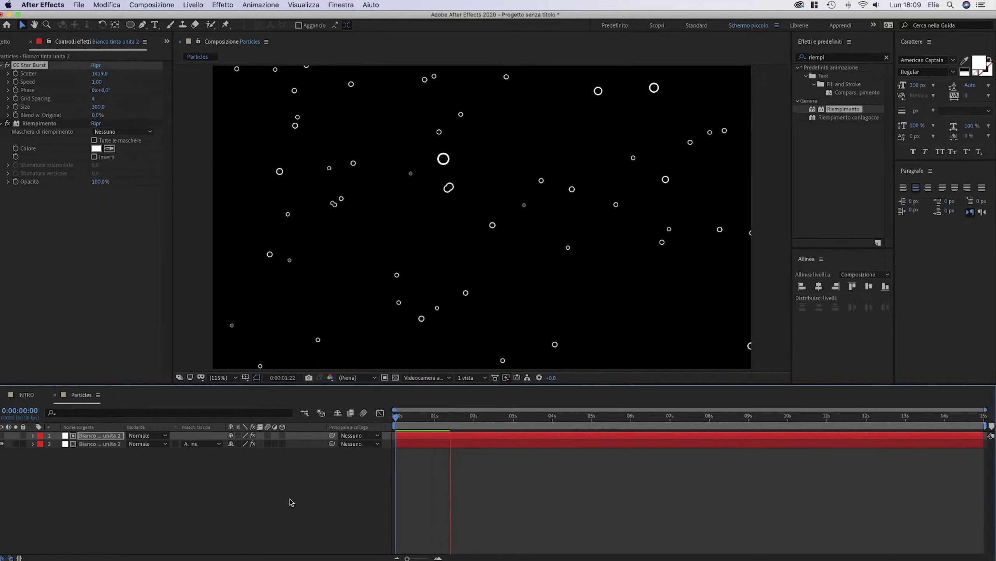
pyautogui.press('space')
pyautogui.click(55, 394)
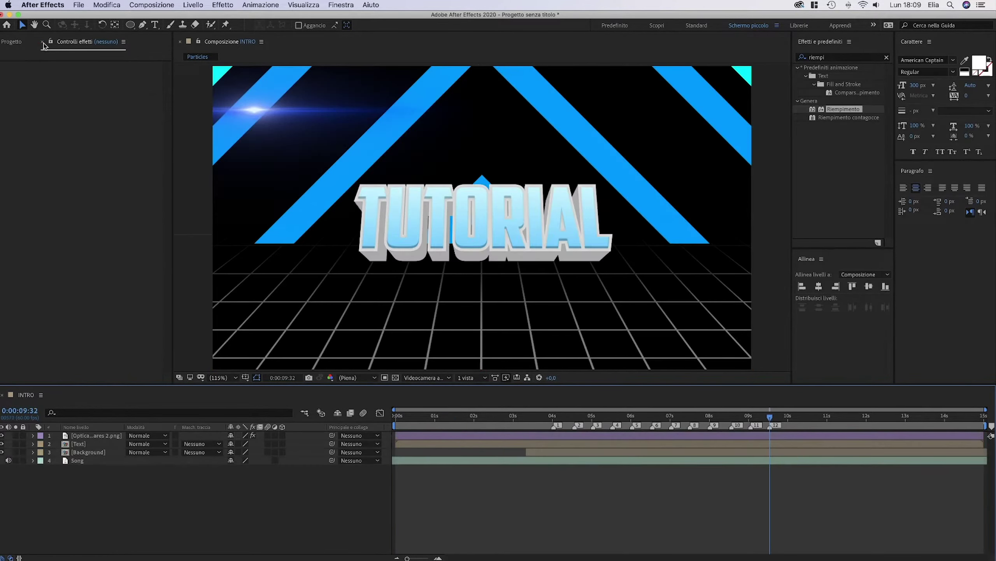
pyautogui.click(41, 41)
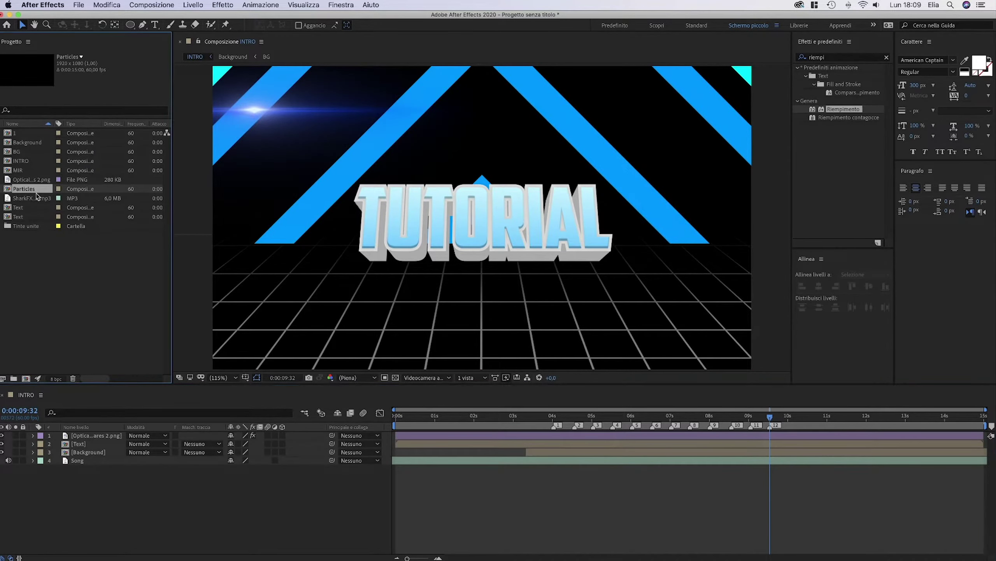
# Add the Particles composition to the INTRO timeline between the Text and Background layers
pyautogui.moveTo(32, 189); pyautogui.dragTo(96, 451)
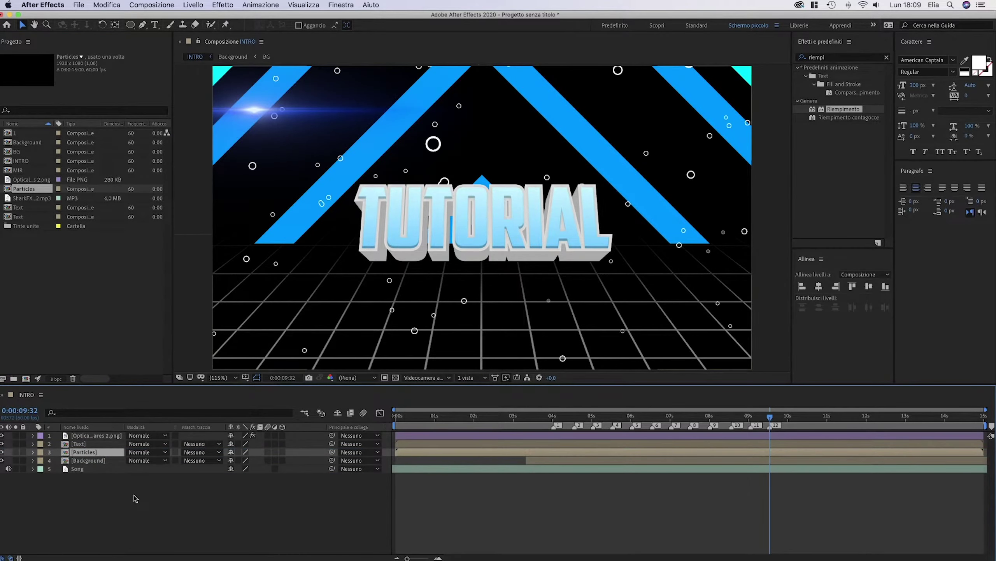
pyautogui.click(134, 495)
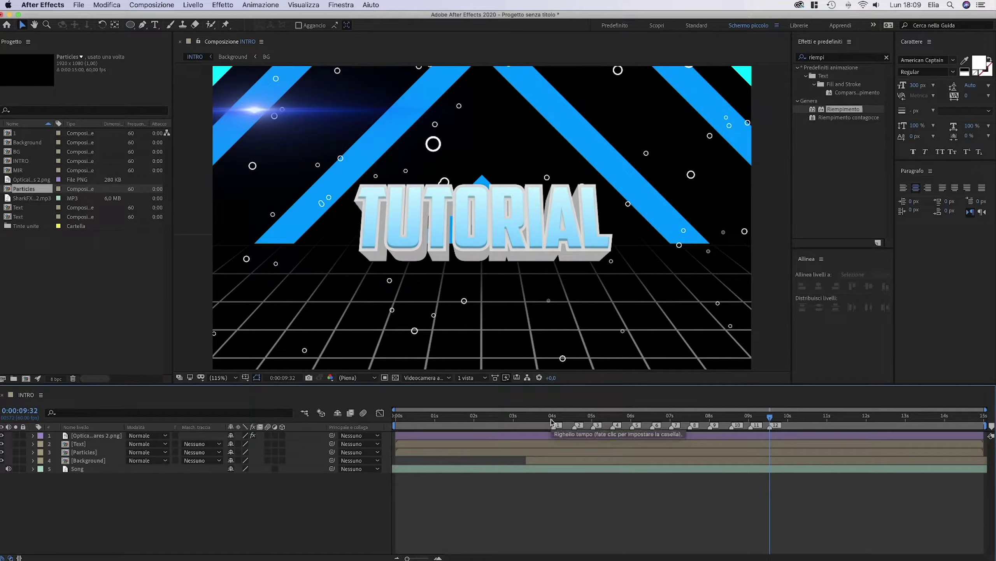
# Switch to Finder, search for BONCE, and open the file BONCE TEXT.txt
pyautogui.hotkey('ctrl', 'Up')
pyautogui.click(894, 149)
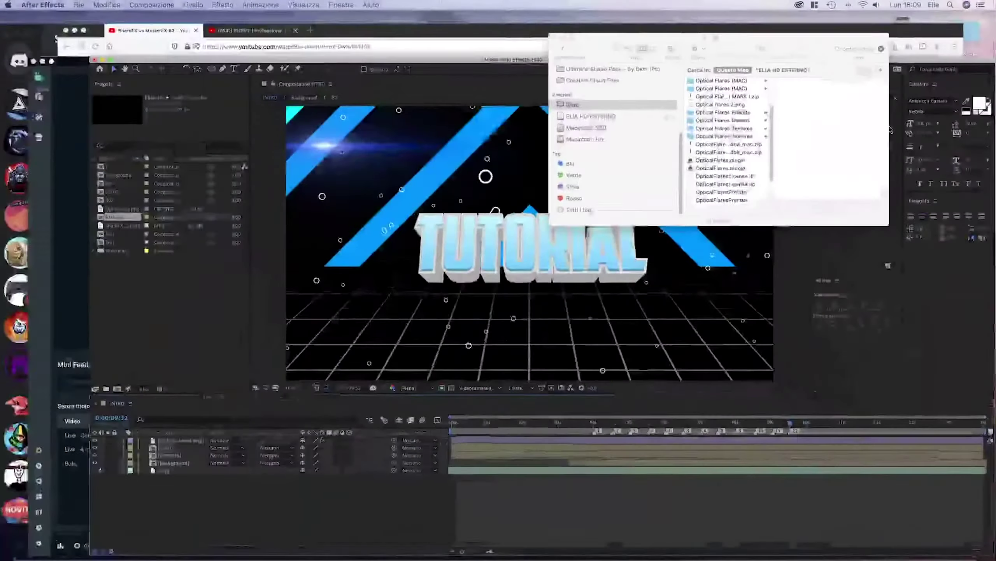
pyautogui.click(874, 38)
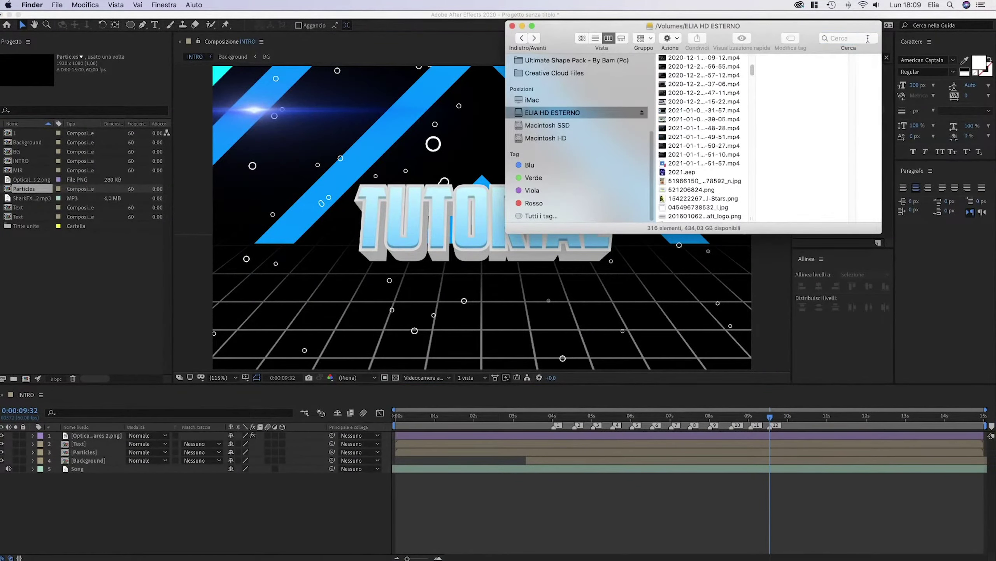
pyautogui.click(839, 38)
pyautogui.write('BONCE')
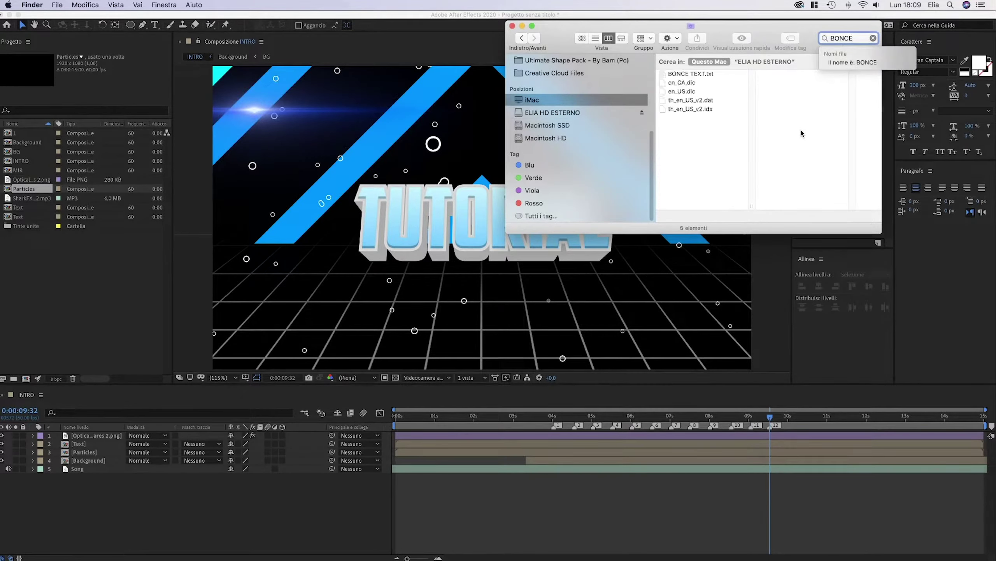
pyautogui.click(710, 75)
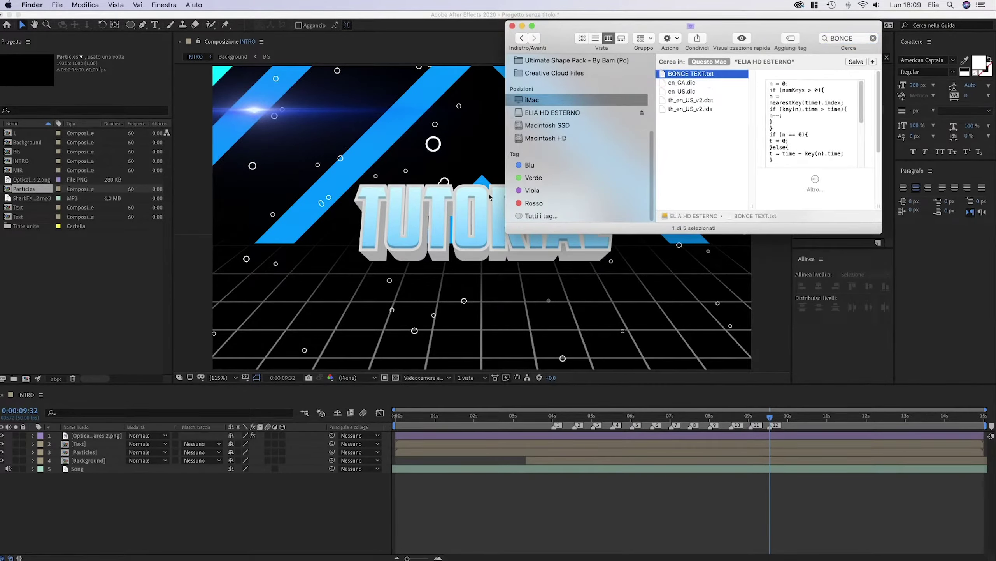
pyautogui.press('super+o')
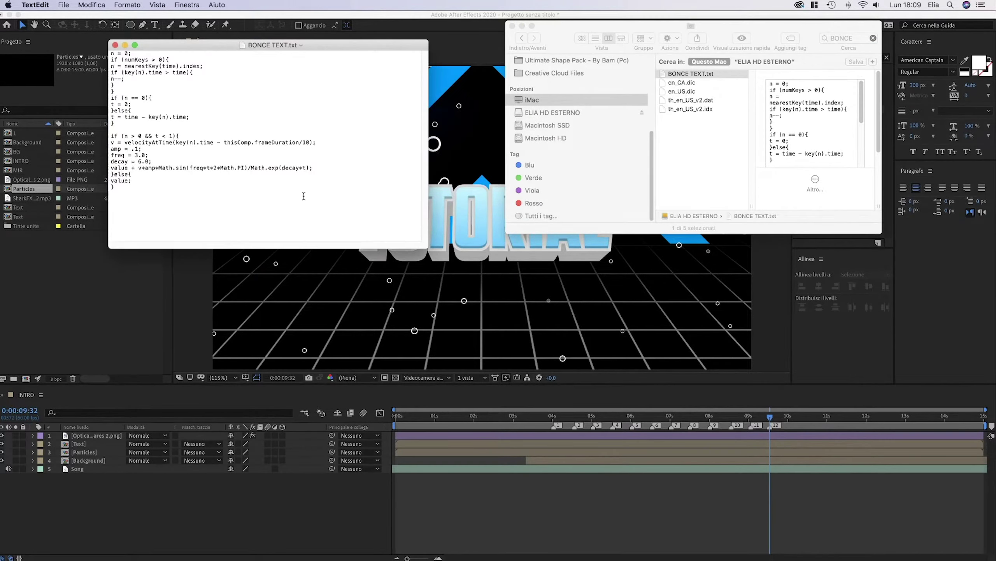
# Copy the whole bounce expression from BONCE TEXT.txt and quit TextEdit
pyautogui.moveTo(136, 211); pyautogui.dragTo(94, 36)
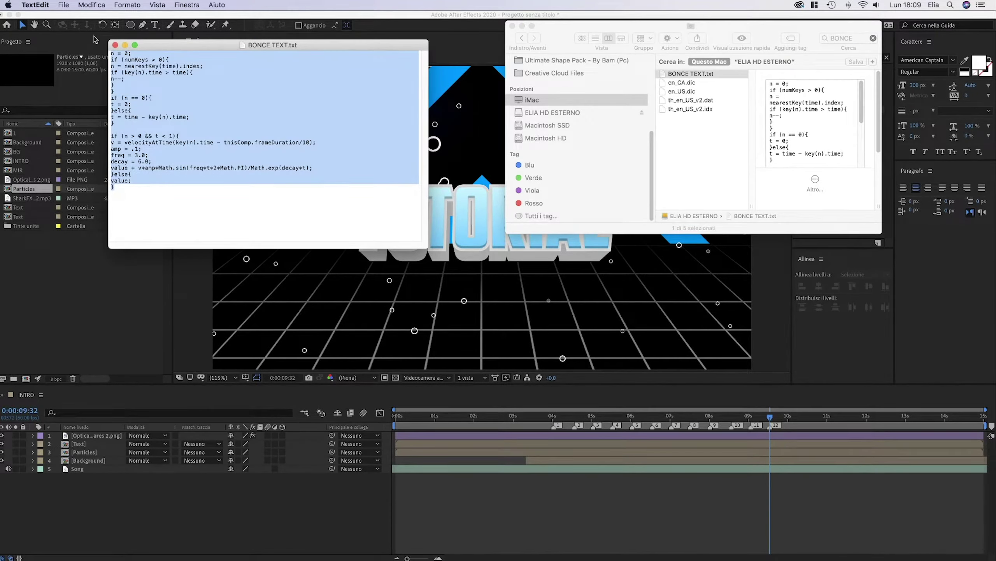
pyautogui.press('super+c')
pyautogui.press('super+q')
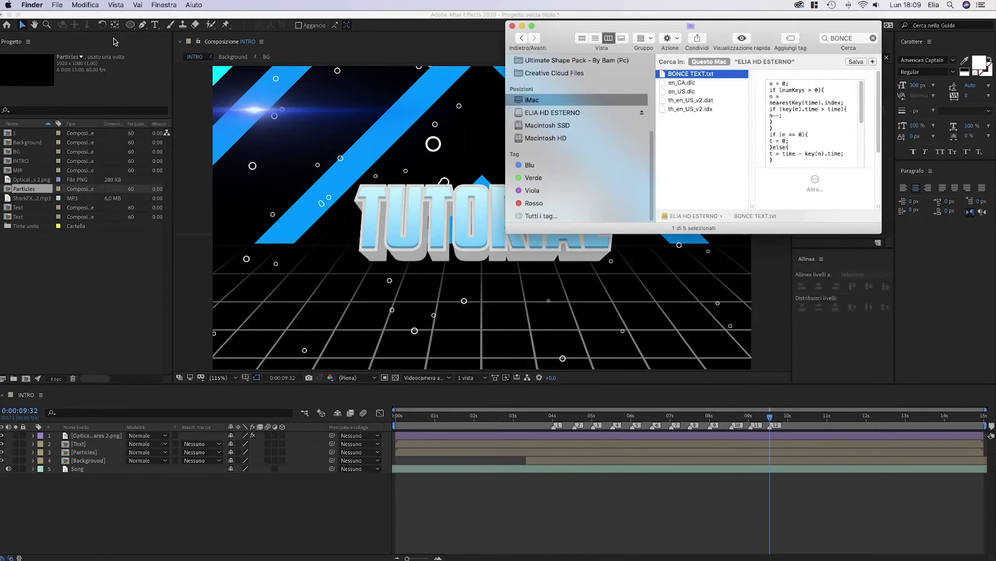
# Back in After Effects, enable an expression on the Text layer's Scale (Scala) and replace it with the copied bounce code
pyautogui.click(176, 516)
pyautogui.click(85, 444)
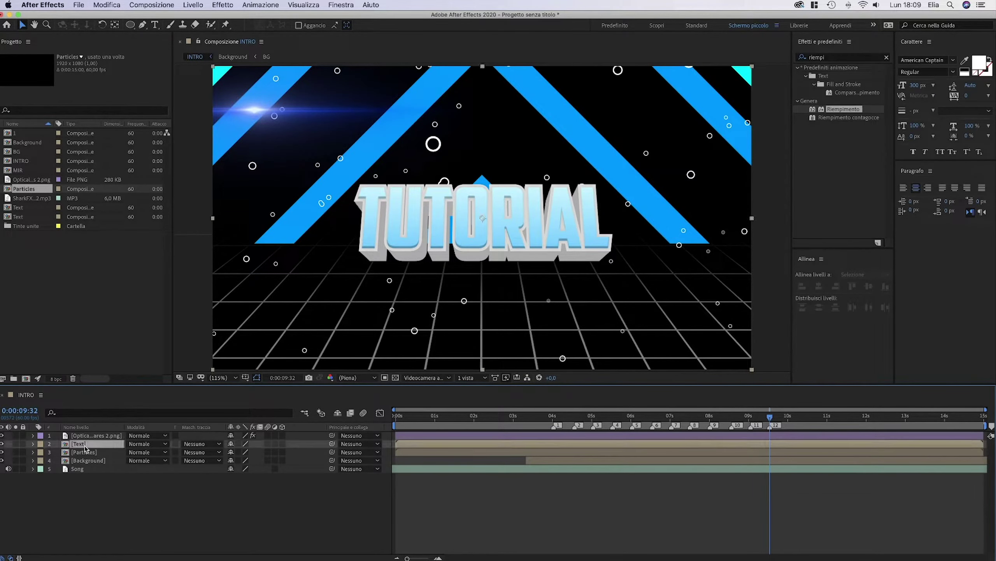
pyautogui.click(33, 444)
pyautogui.click(42, 452)
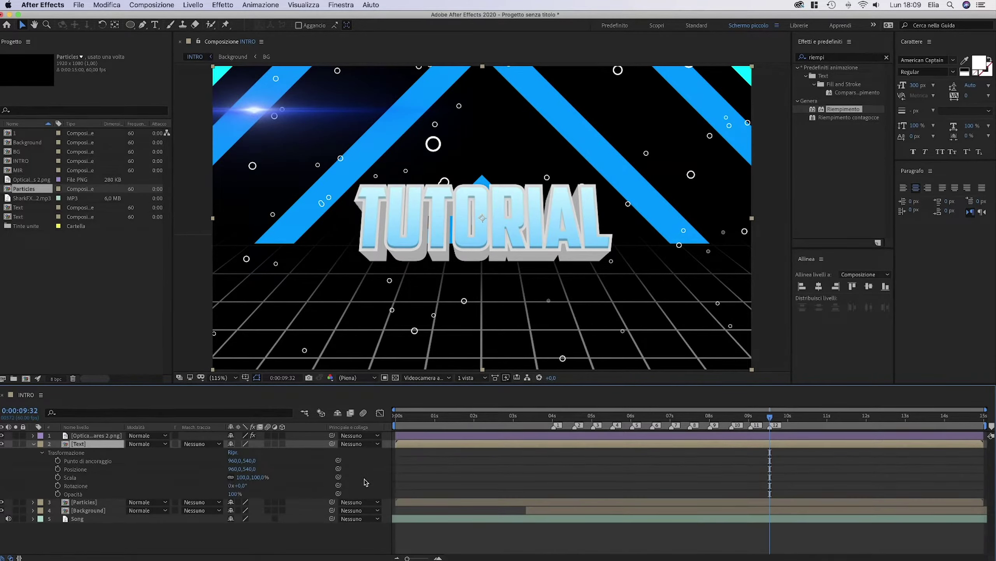
pyautogui.click(338, 477)
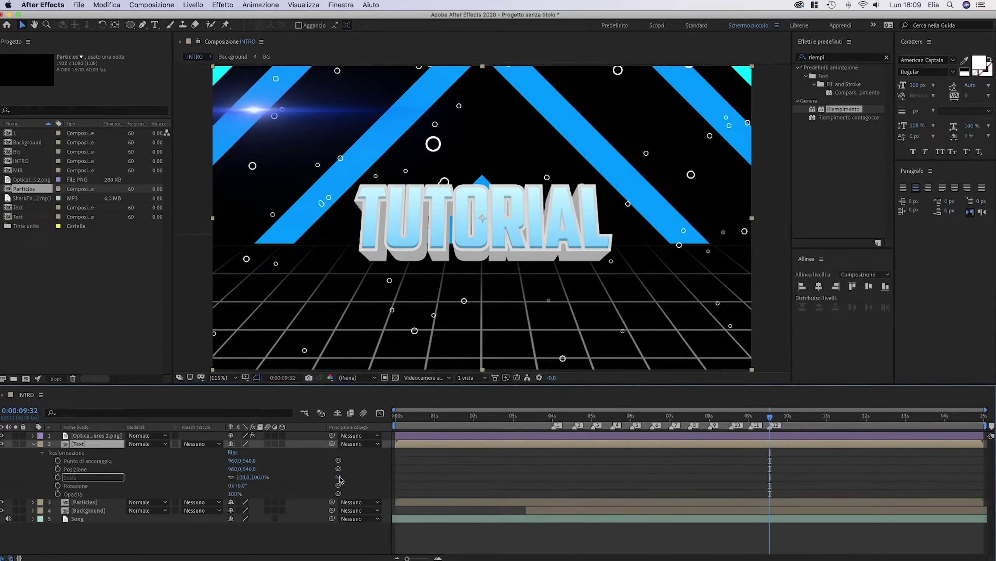
pyautogui.click(50, 477)
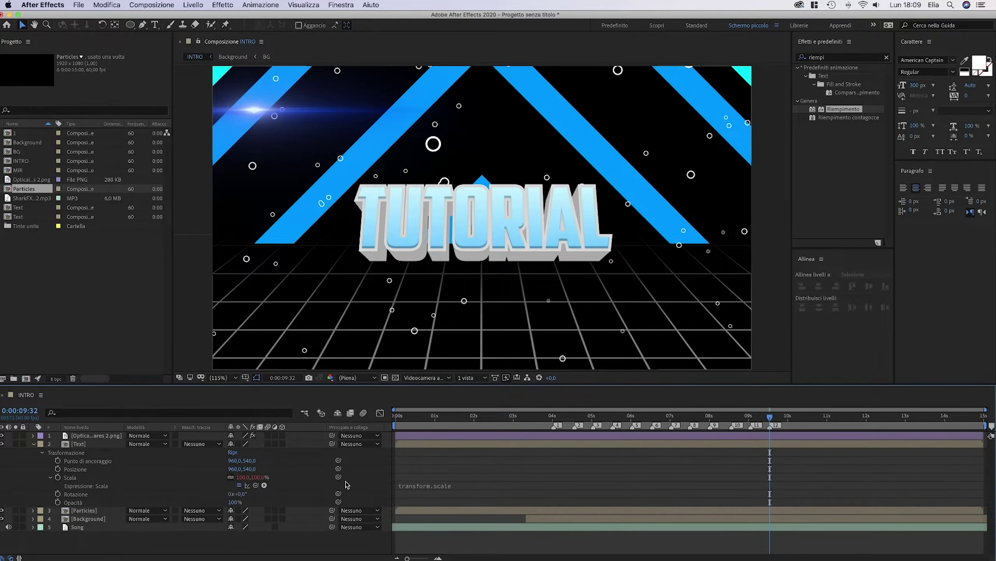
pyautogui.click(428, 485)
pyautogui.press('super+v')
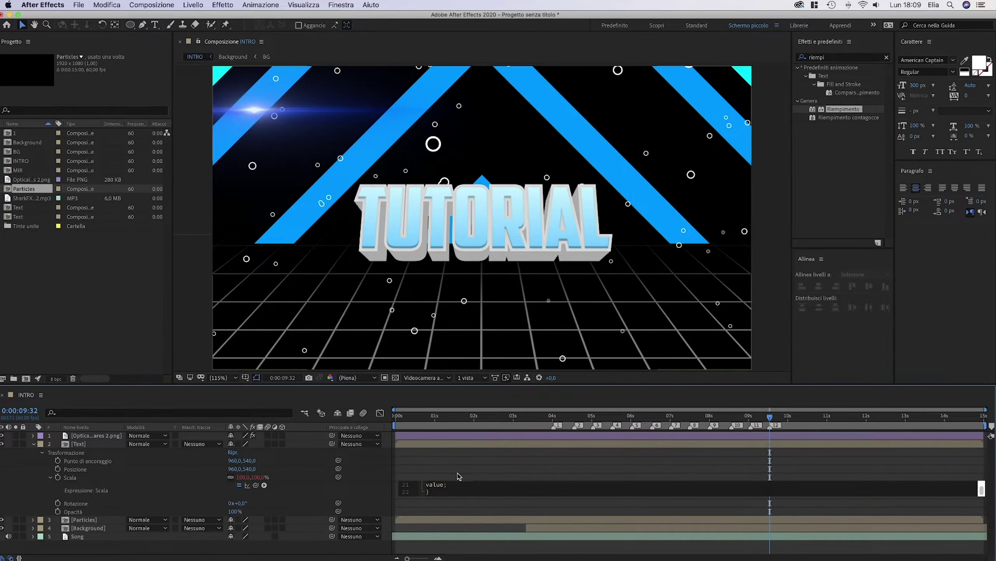
# Set the Text layer's Scale to 0% at 0:00:03:58, just before marker 1, and keyframe it
pyautogui.click(552, 416)
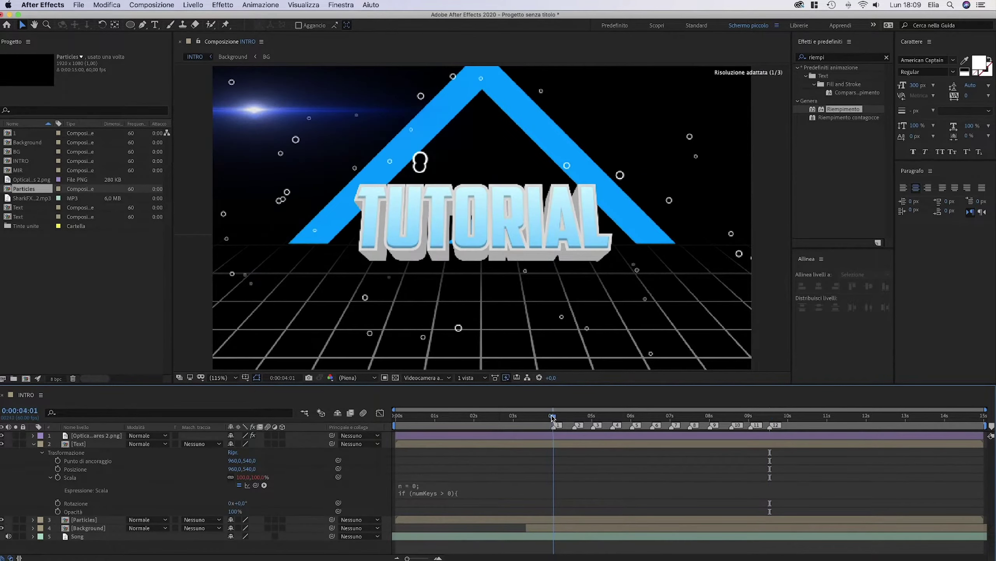
pyautogui.moveTo(552, 417); pyautogui.dragTo(551, 417)
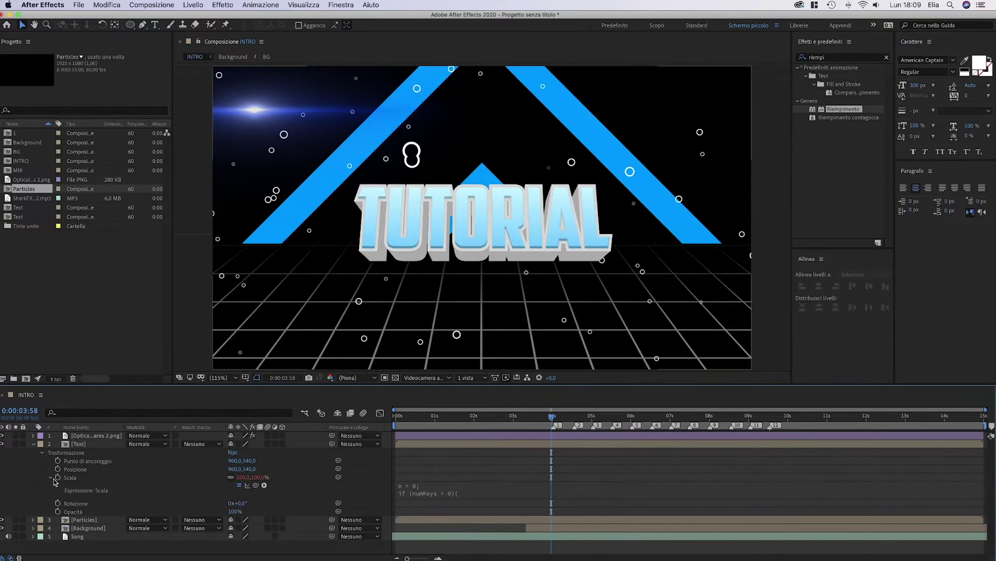
pyautogui.click(260, 477)
pyautogui.write('0')
pyautogui.press('Return')
pyautogui.click(58, 477)
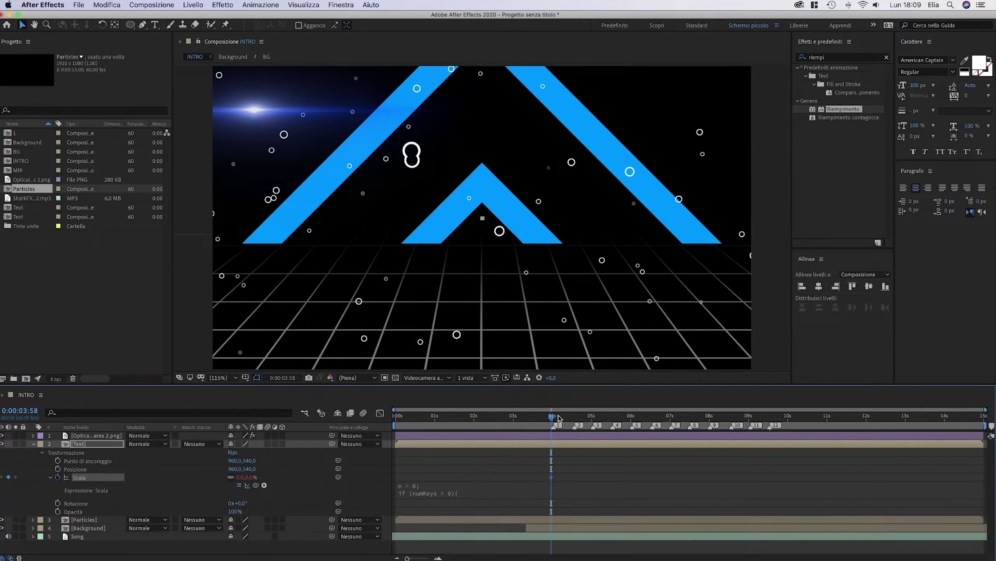
# Add a second Scale keyframe of 100% on the Text layer at 0:00:04:05
pyautogui.moveTo(558, 418); pyautogui.dragTo(555, 418)
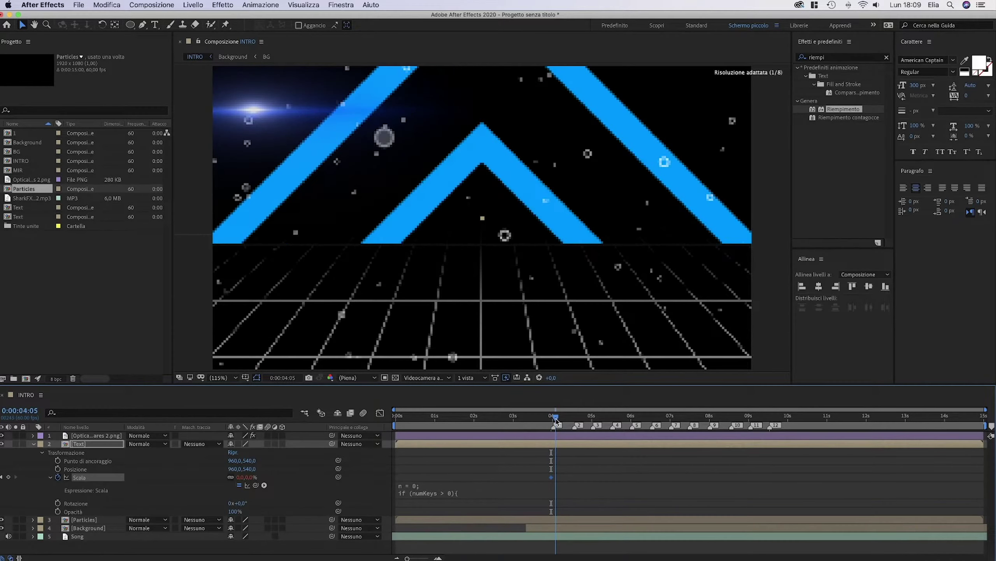
pyautogui.click(245, 476)
pyautogui.write('100')
pyautogui.press('Return')
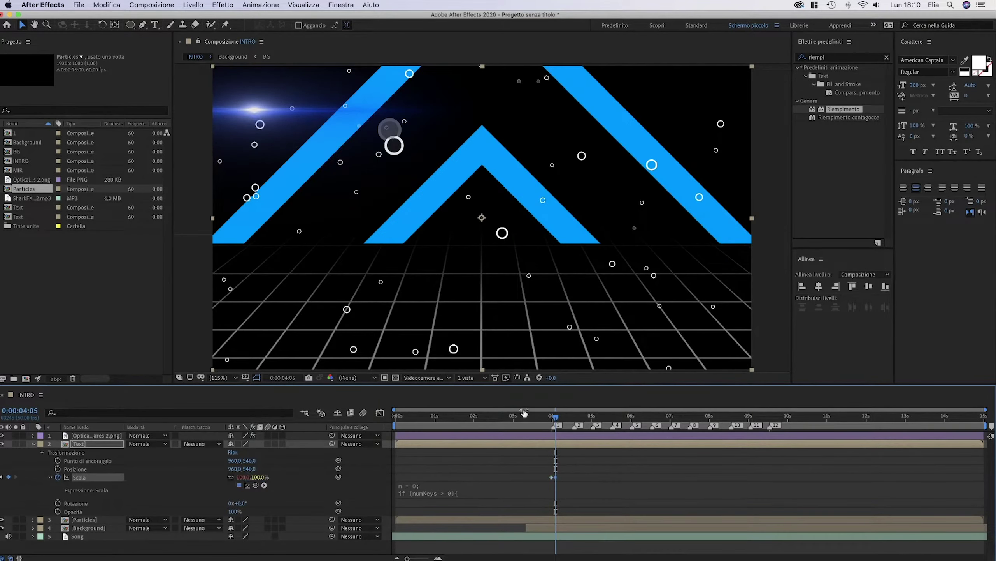
# Preview the title's bounce-in from about 0:00:03:56
pyautogui.click(550, 417)
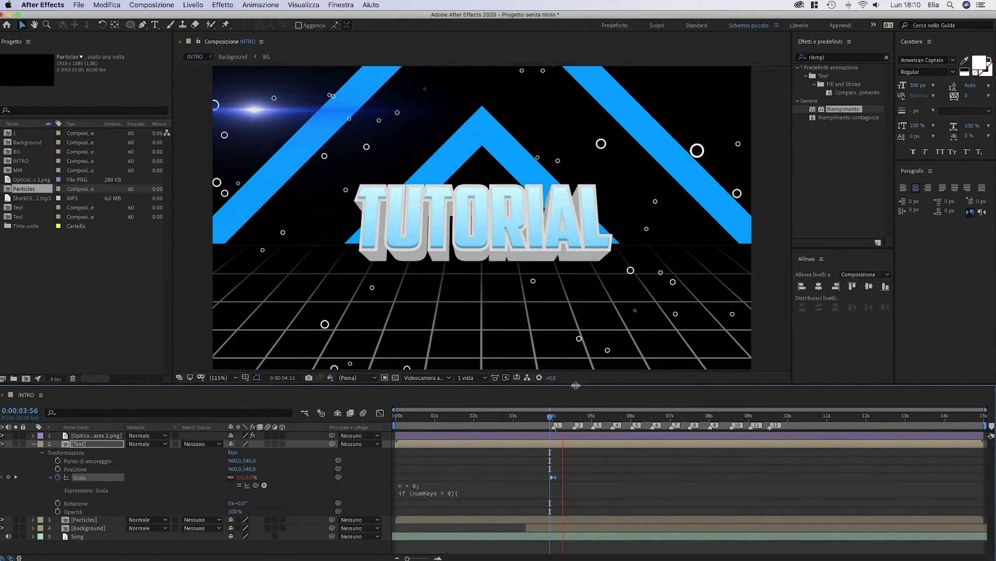
pyautogui.press('space')
pyautogui.press('space')
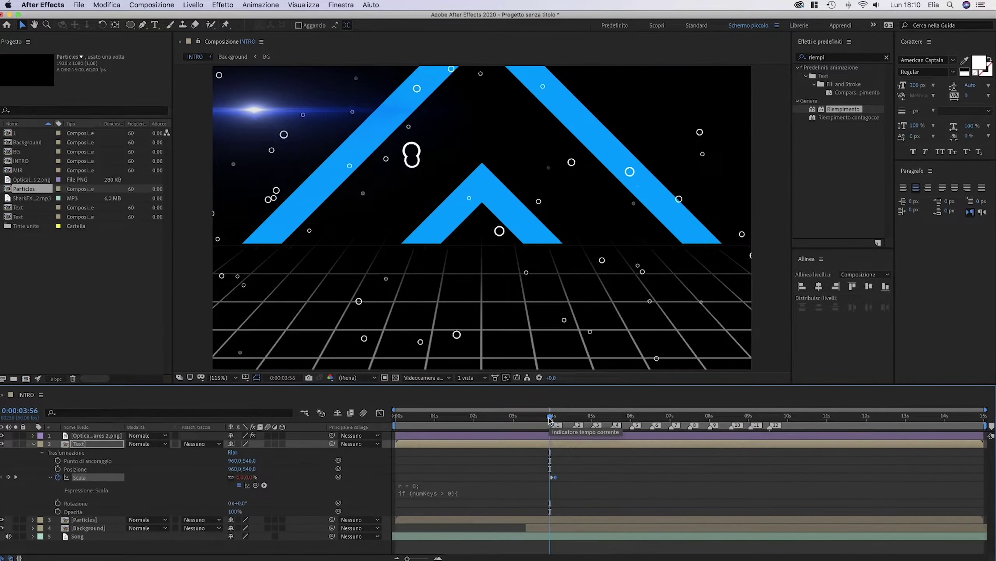
pyautogui.press('space')
pyautogui.press('space')
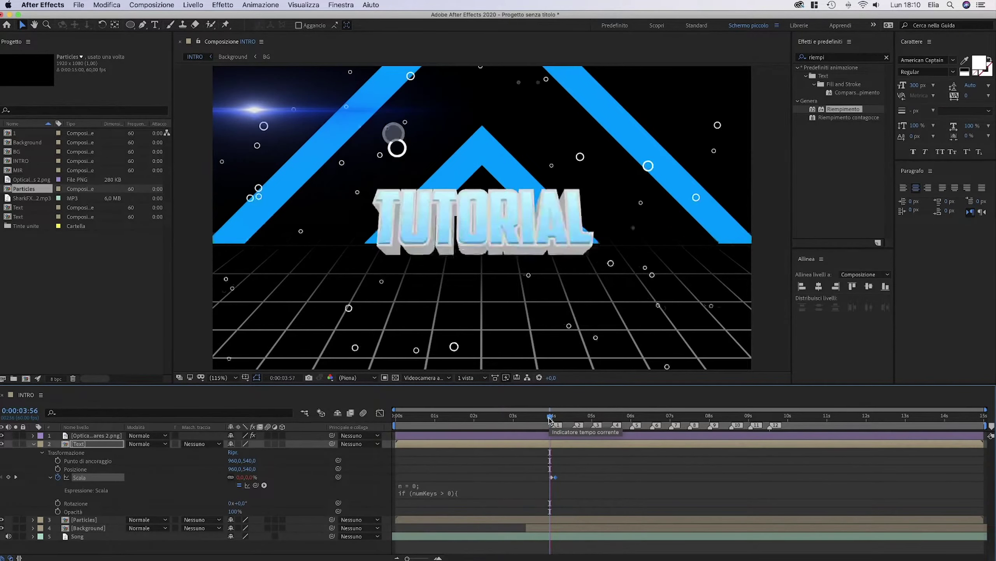
pyautogui.press('space')
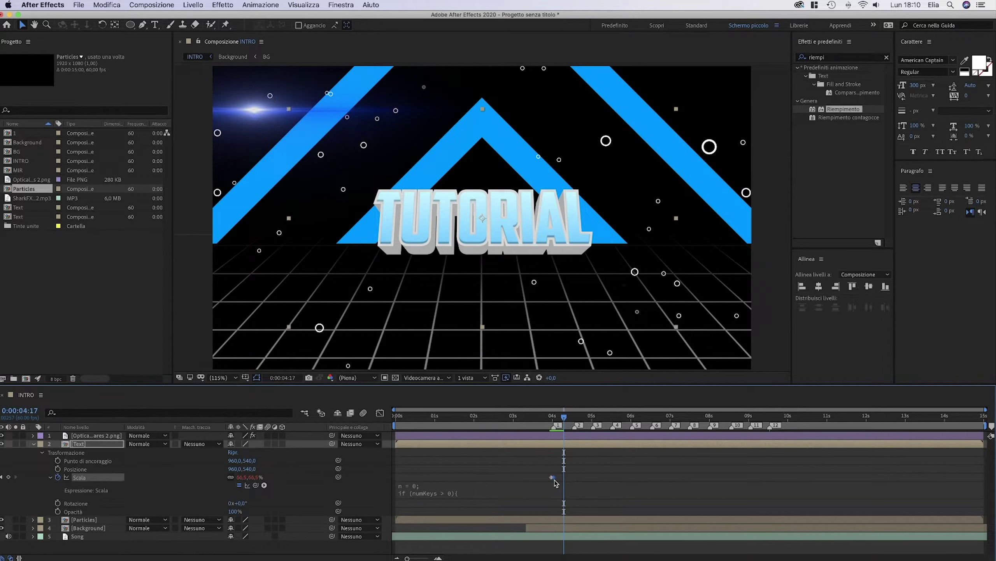
# Move the Text layer's two Scale keyframes closer together around 0:00:04:02 for a faster pop-in
pyautogui.moveTo(555, 477); pyautogui.dragTo(553, 463)
pyautogui.click(553, 417)
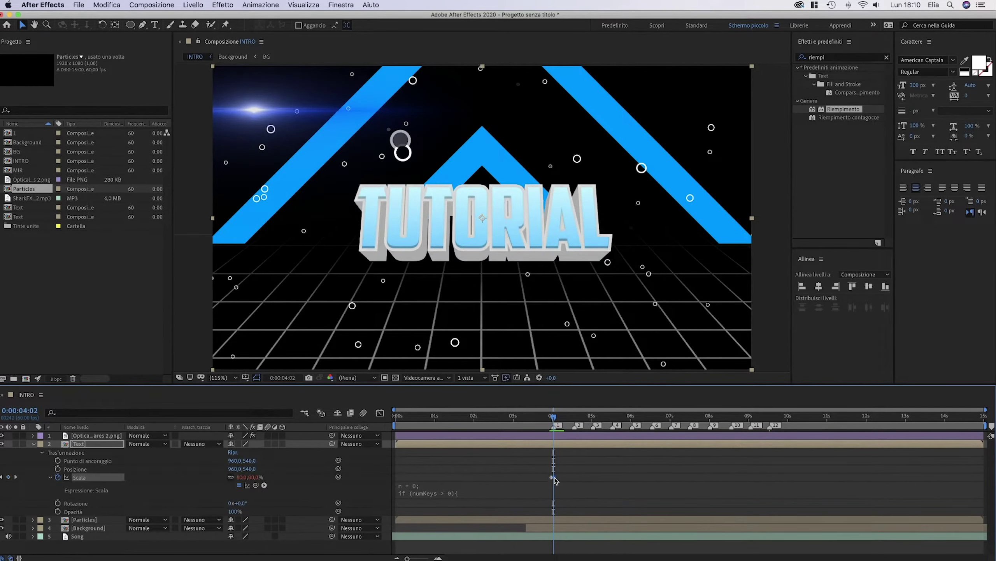
pyautogui.moveTo(552, 477); pyautogui.dragTo(553, 477)
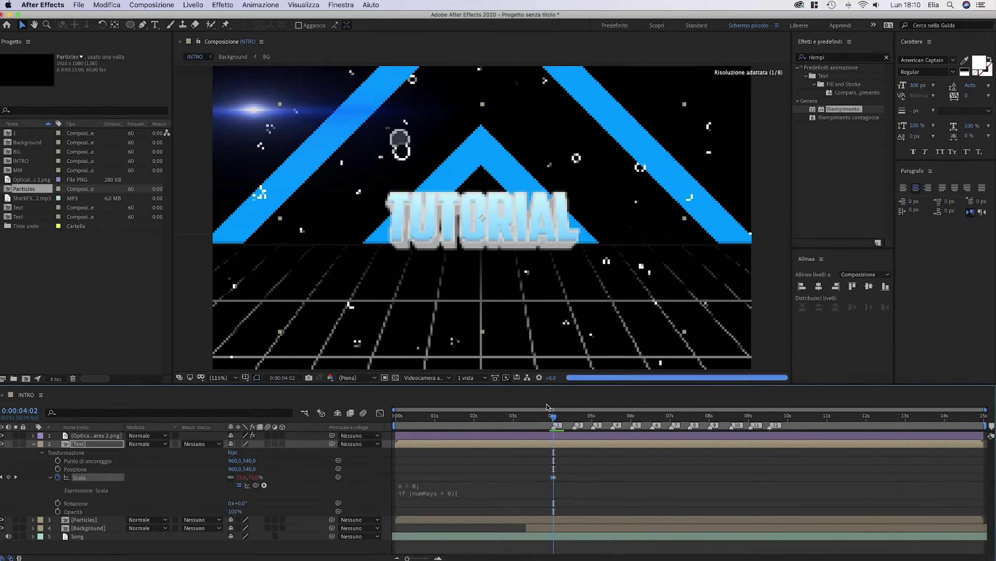
# Play back the retimed title bounce, restarting from 0:00:03:56
pyautogui.press('space')
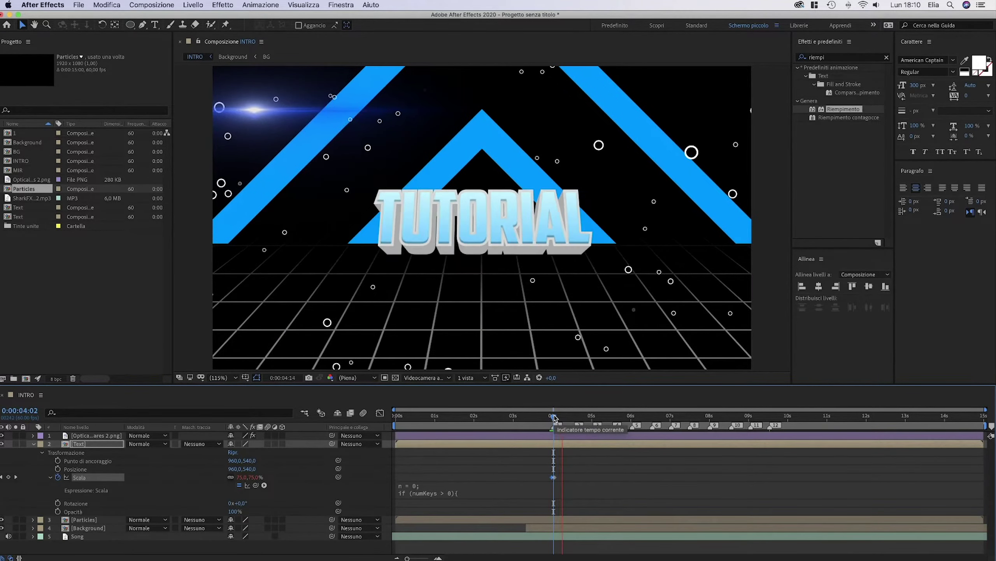
pyautogui.moveTo(555, 417); pyautogui.dragTo(550, 419)
pyautogui.press('space')
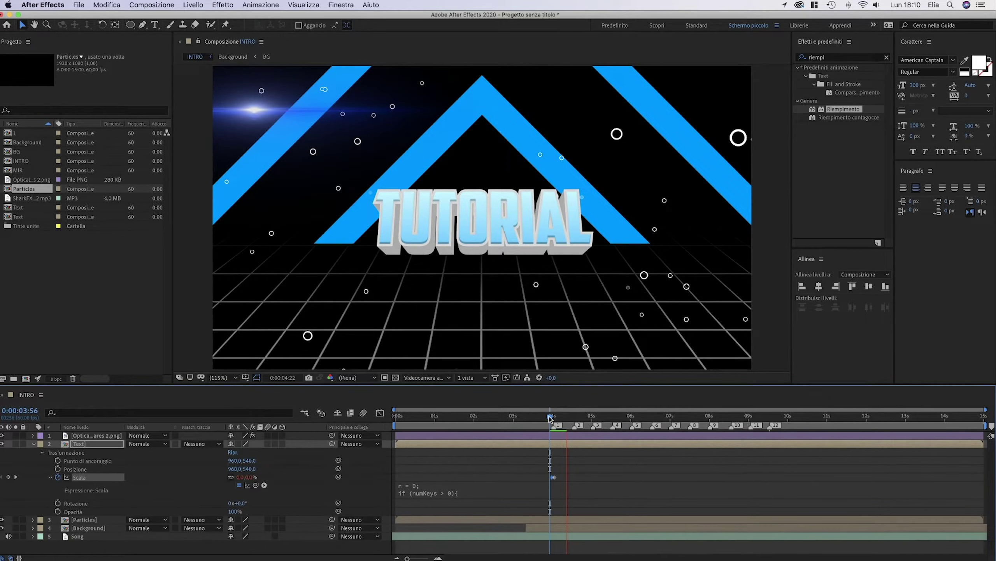
pyautogui.press('space')
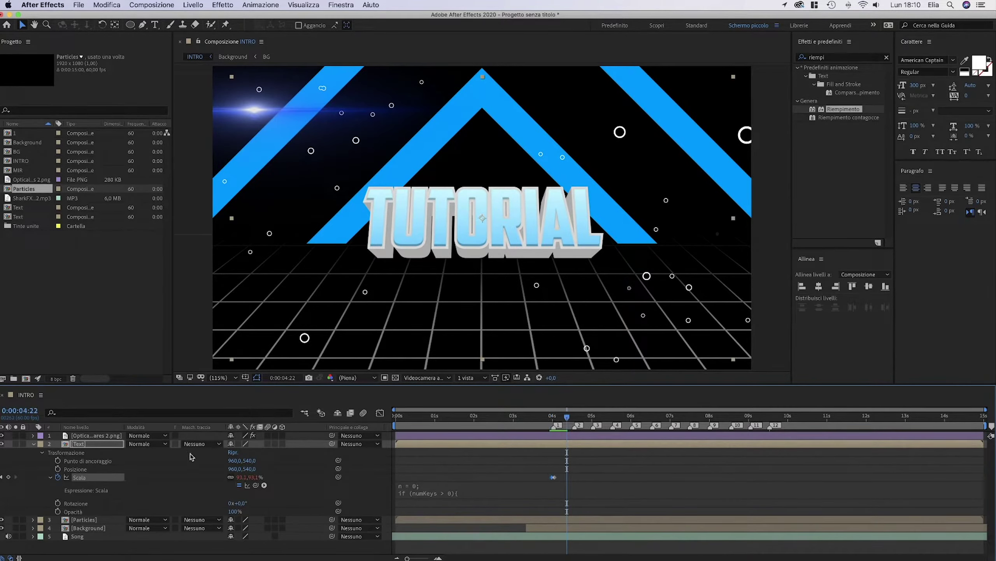
# Add a Drop Shadow (Ombra esterna) layer style to the Text layer and expand its settings
pyautogui.rightClick(88, 447)
pyautogui.moveTo(134, 419)
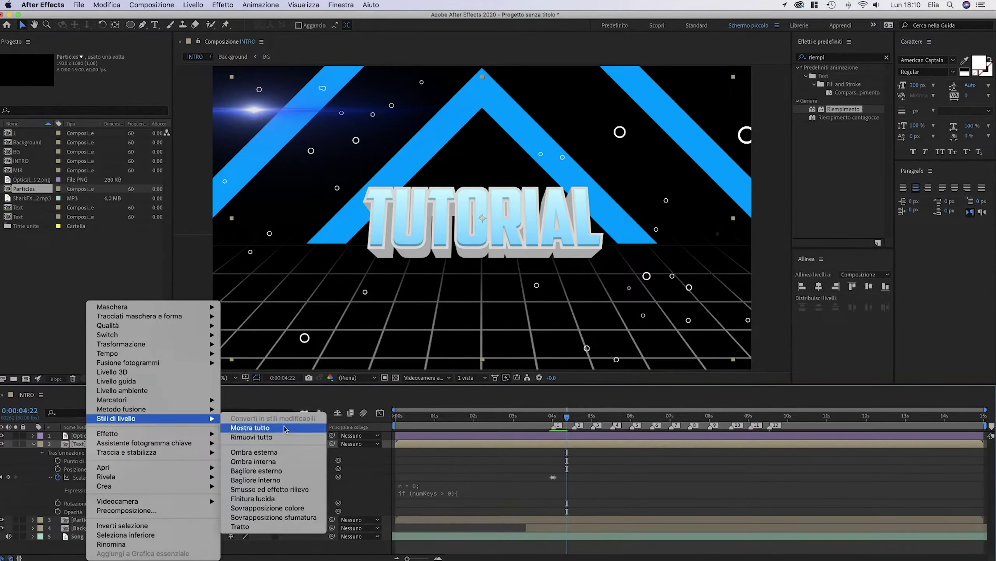
pyautogui.click(277, 452)
pyautogui.click(42, 453)
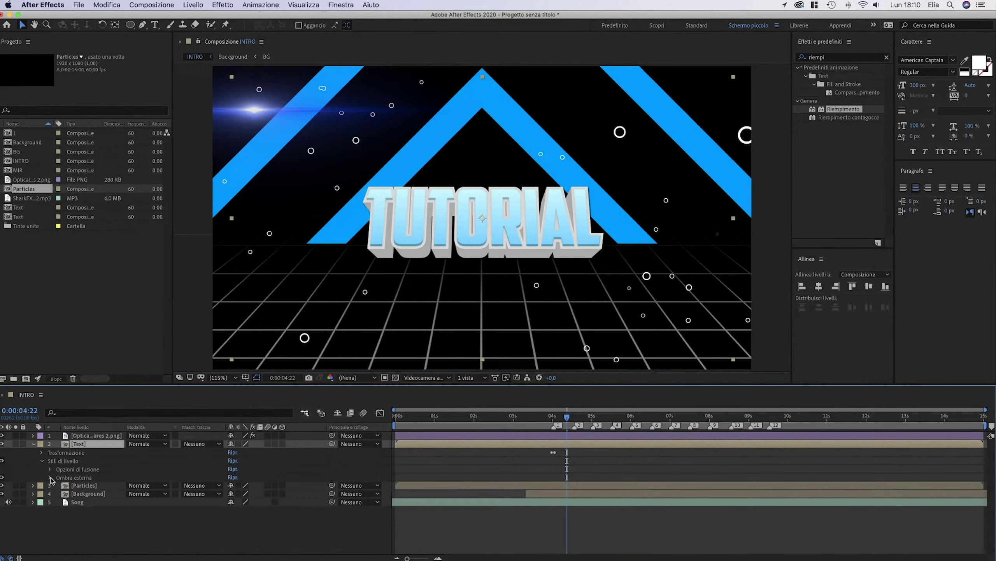
pyautogui.click(51, 477)
# Set the Text layer's drop shadow opacity to 35% and its angle to 90°
pyautogui.click(233, 492)
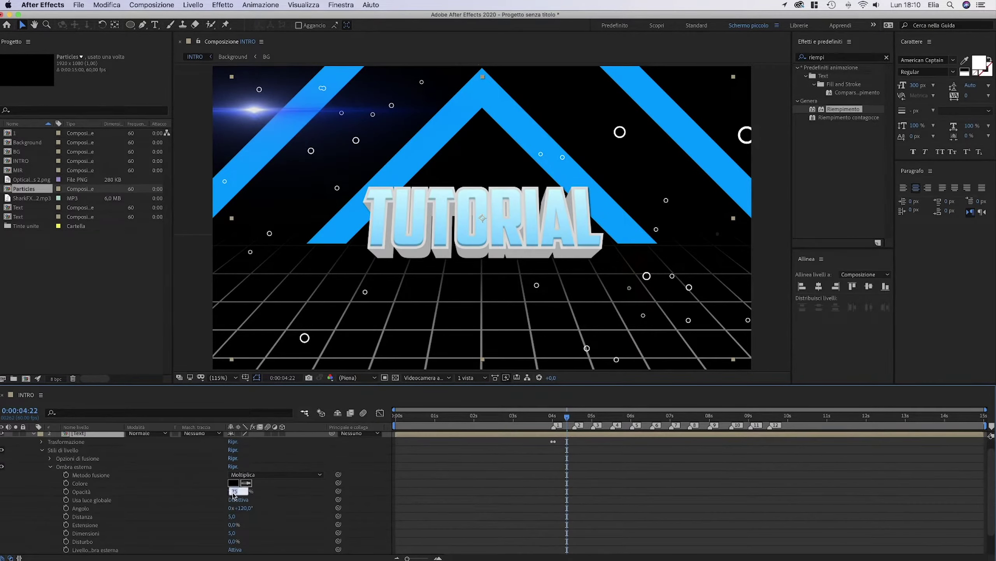
pyautogui.write('35')
pyautogui.press('Return')
pyautogui.click(243, 508)
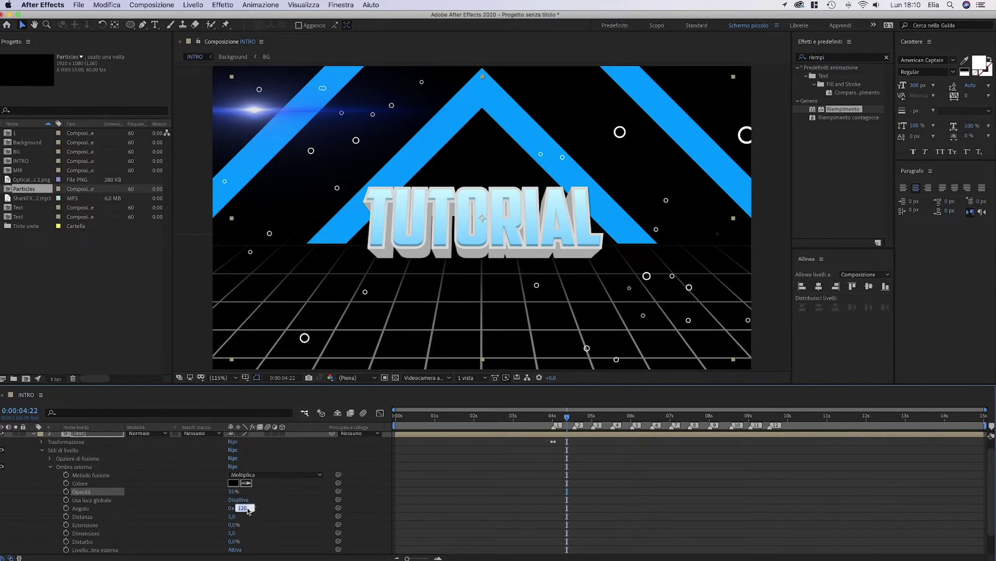
pyautogui.write('90')
pyautogui.press('Return')
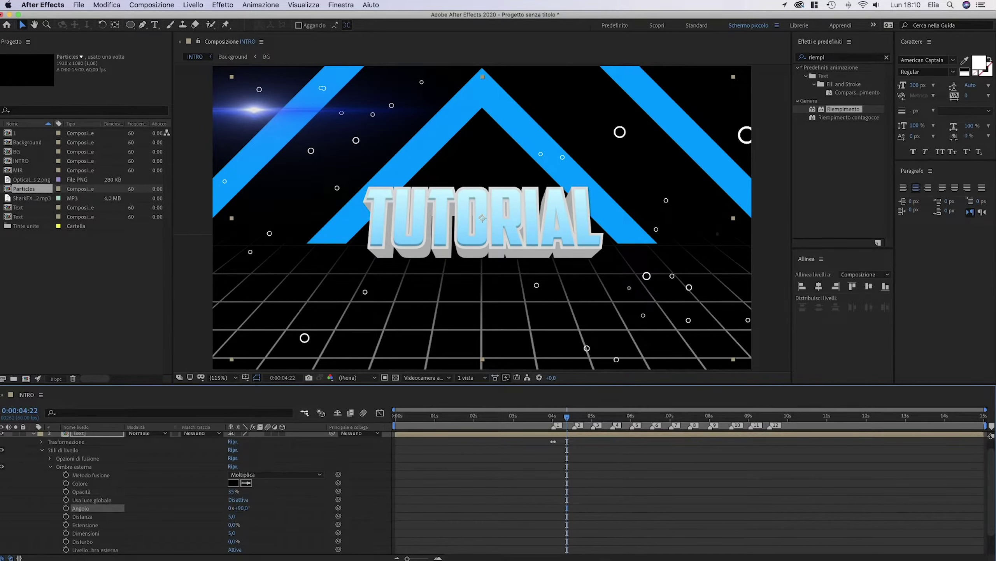
# Set the drop shadow's distance (Distanza) to 12 and its size (Dimensioni) to 10
pyautogui.click(232, 517)
pyautogui.write('12')
pyautogui.press('Return')
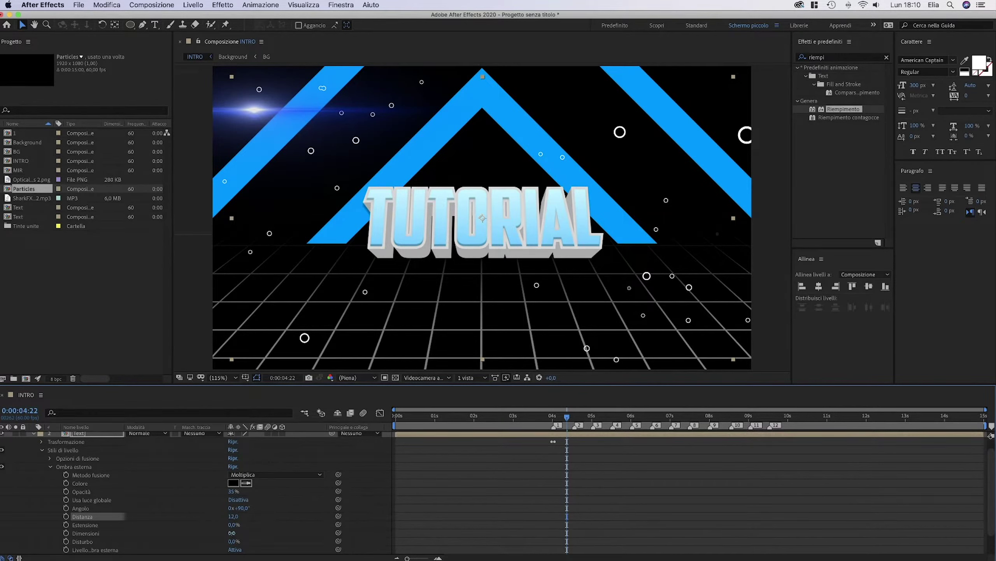
pyautogui.click(232, 533)
pyautogui.write('10')
pyautogui.press('Return')
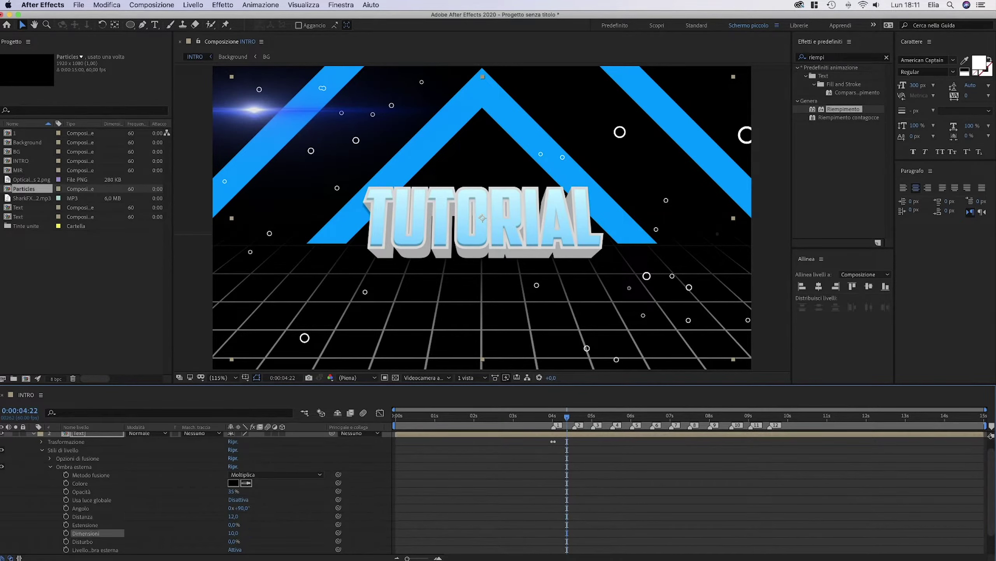
# Set the Text layer's drop shadow distance (Distanza) to 15
pyautogui.click(232, 517)
pyautogui.write('15')
pyautogui.press('Return')
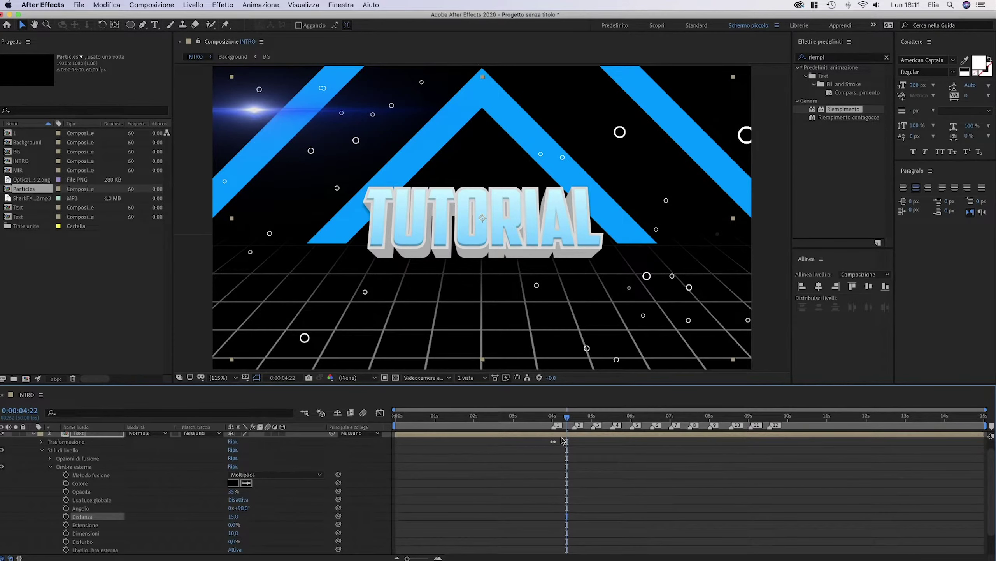
# Play back the shadowed title from 0:00:04:00, and collapse the Text layer's properties
pyautogui.click(553, 421)
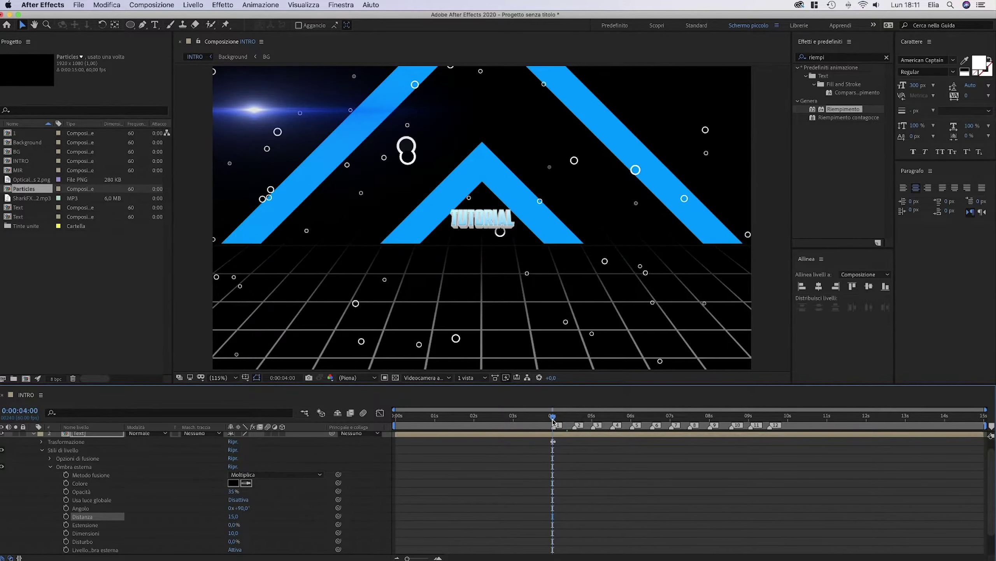
pyautogui.press('space')
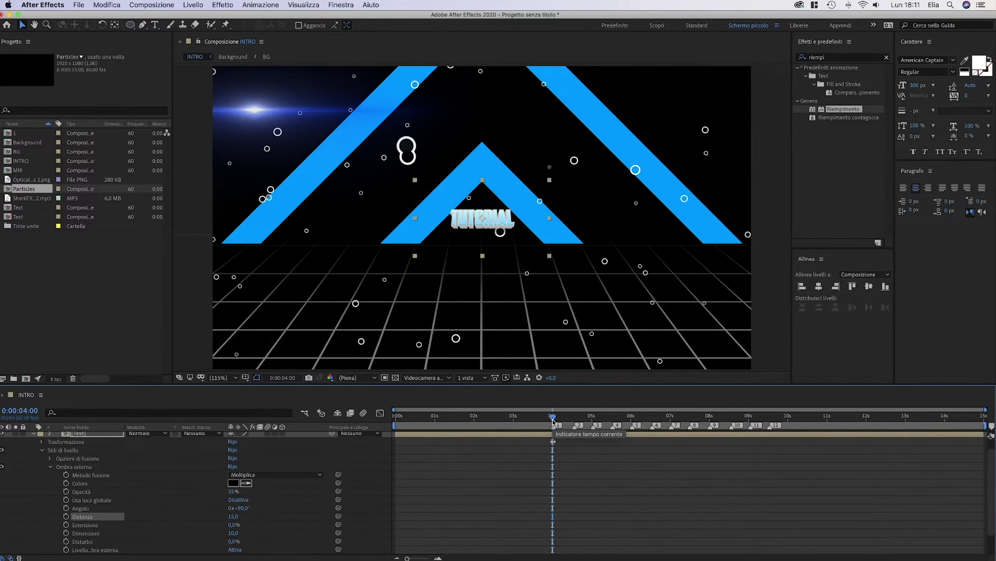
pyautogui.press('space')
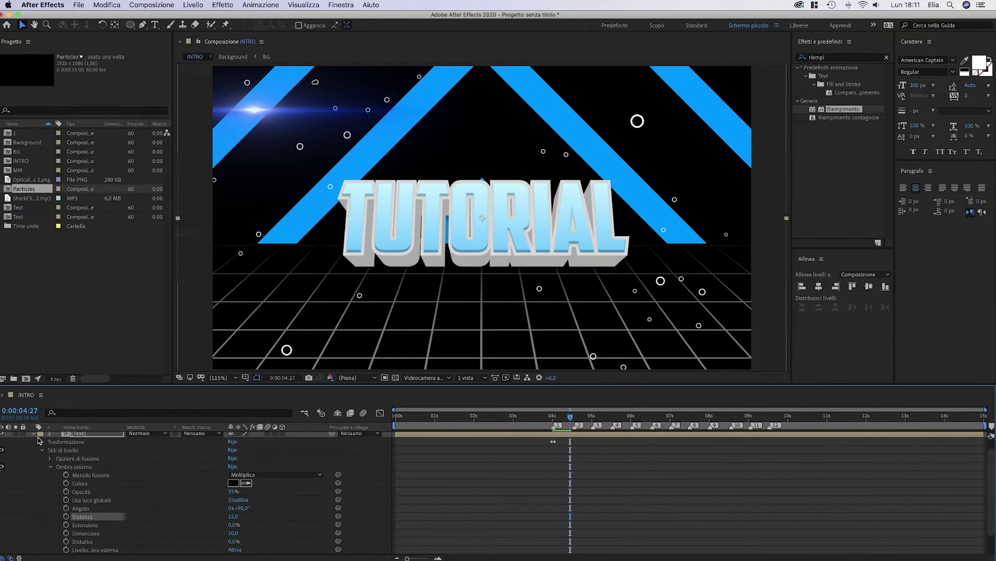
pyautogui.click(32, 434)
pyautogui.click(99, 536)
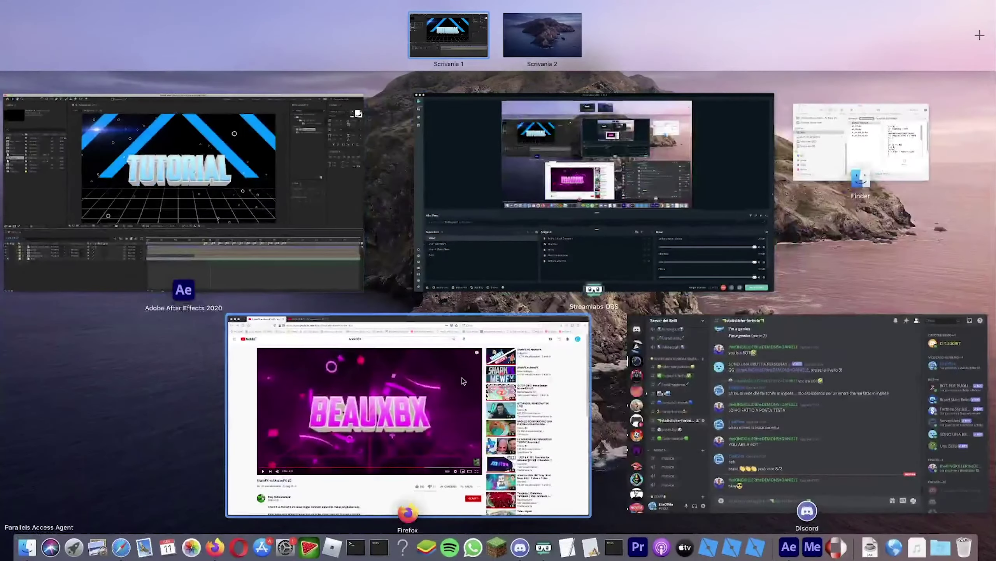
# Switch to Firefox to replay the BEAUXBX title section of the reference video, and return to After Effects
pyautogui.click(463, 376)
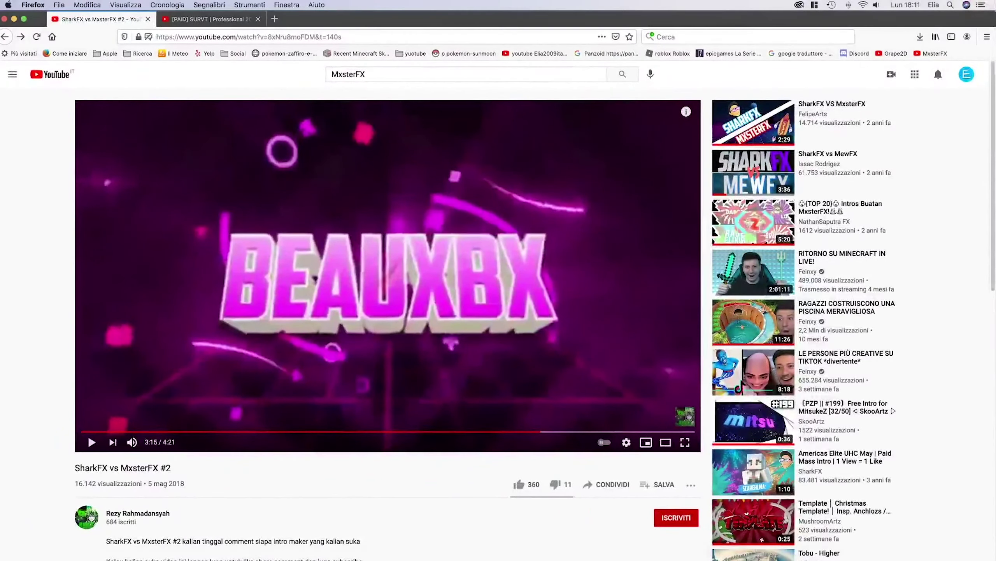
pyautogui.press('Left')
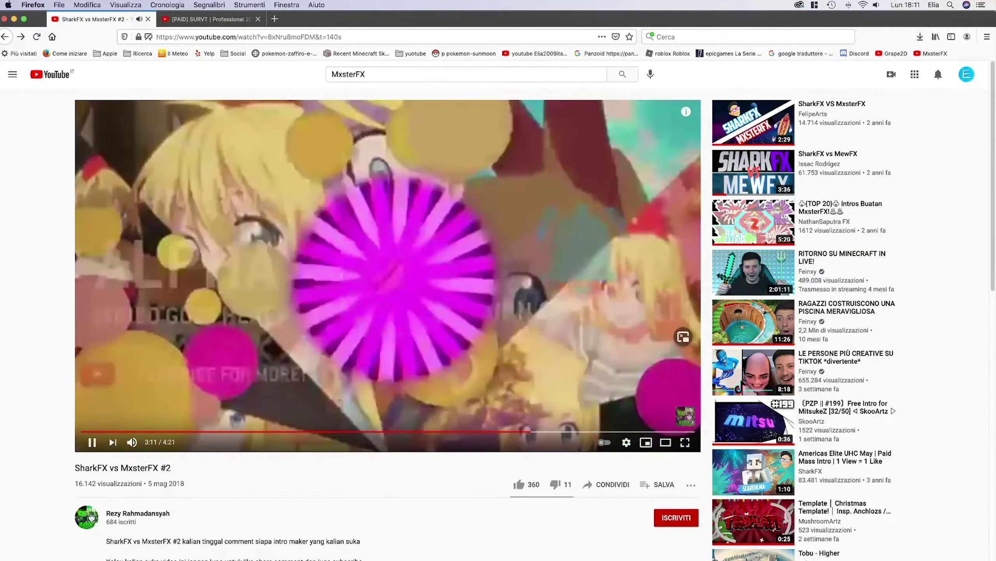
pyautogui.press('space')
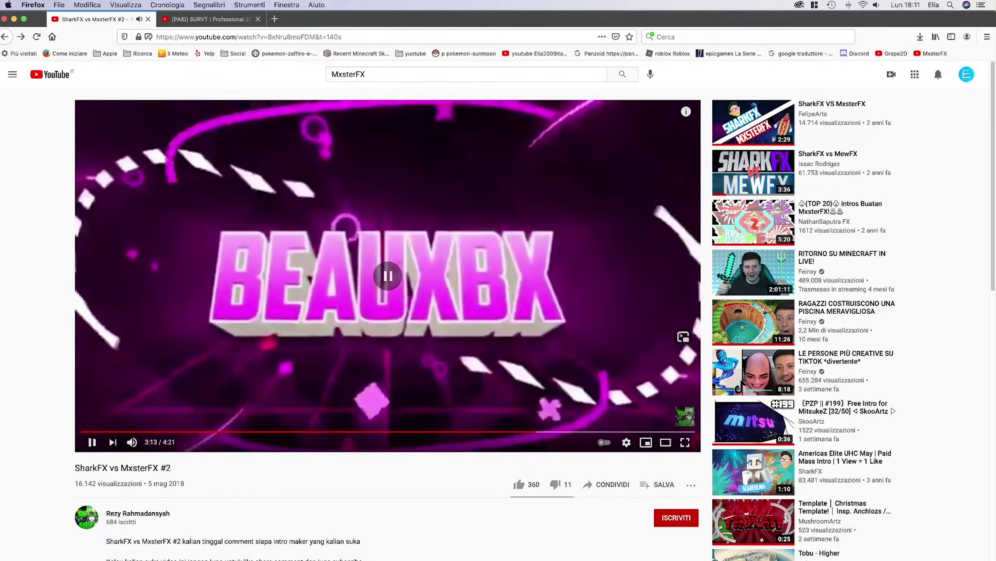
pyautogui.press('super+Tab')
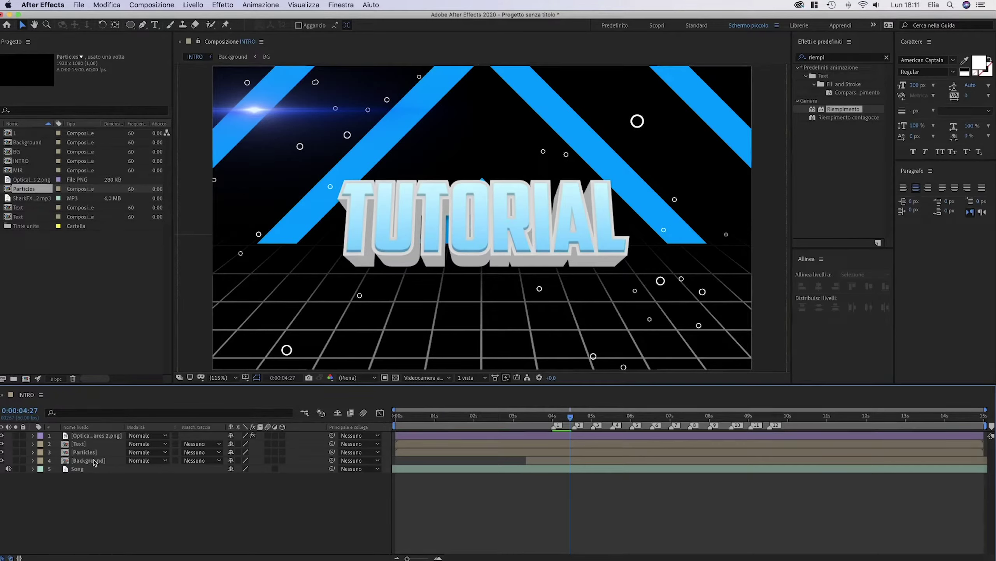
pyautogui.press('super+Tab')
pyautogui.press('super+Tab')
pyautogui.press('super+Tab')
pyautogui.press('super+Tab')
# Apply a Fill (Riempimento) effect to the Particles layer in the INTRO composition and set its colour to 00A0FF
pyautogui.click(94, 462)
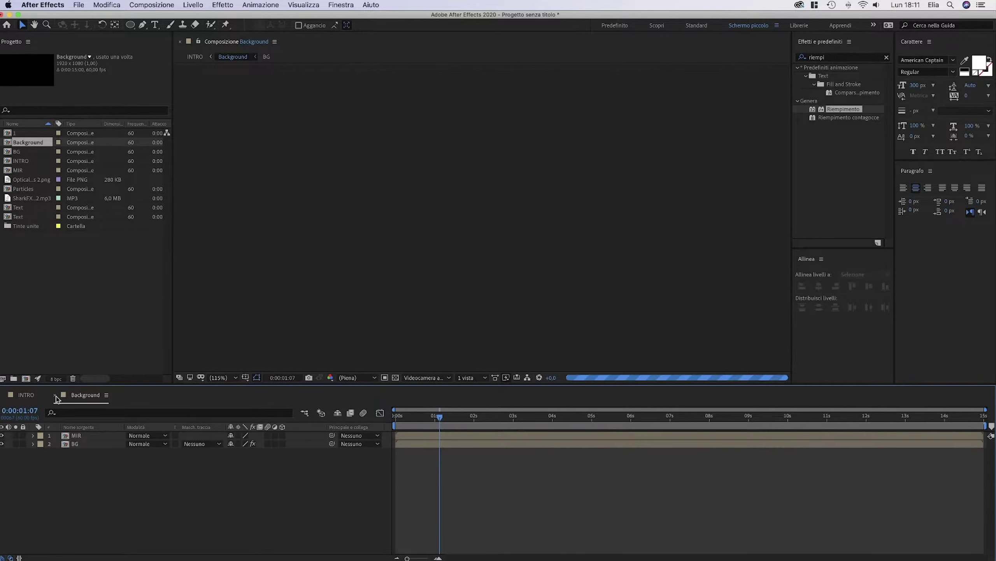
pyautogui.press('super+Up')
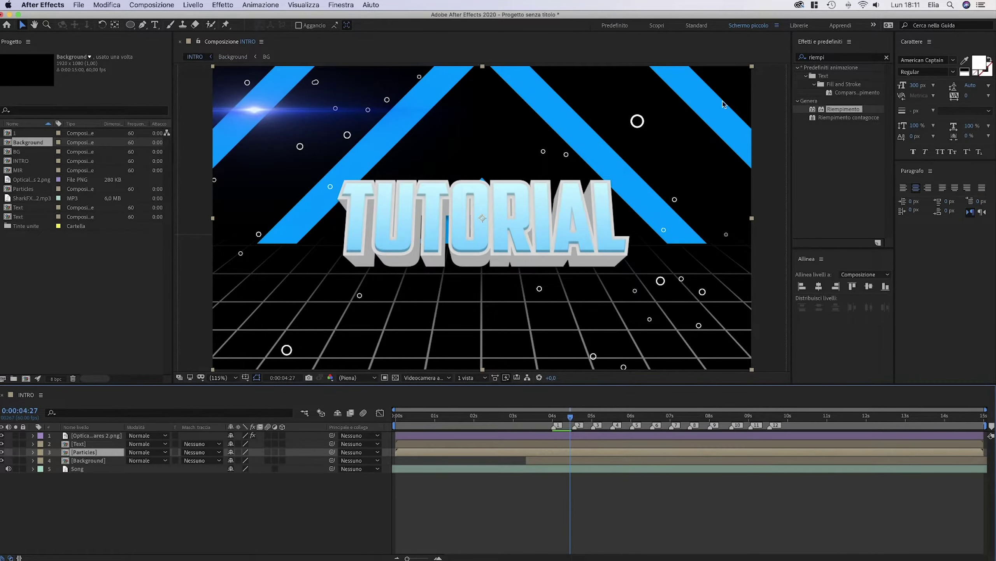
pyautogui.click(858, 110)
pyautogui.moveTo(774, 101); pyautogui.dragTo(771, 104)
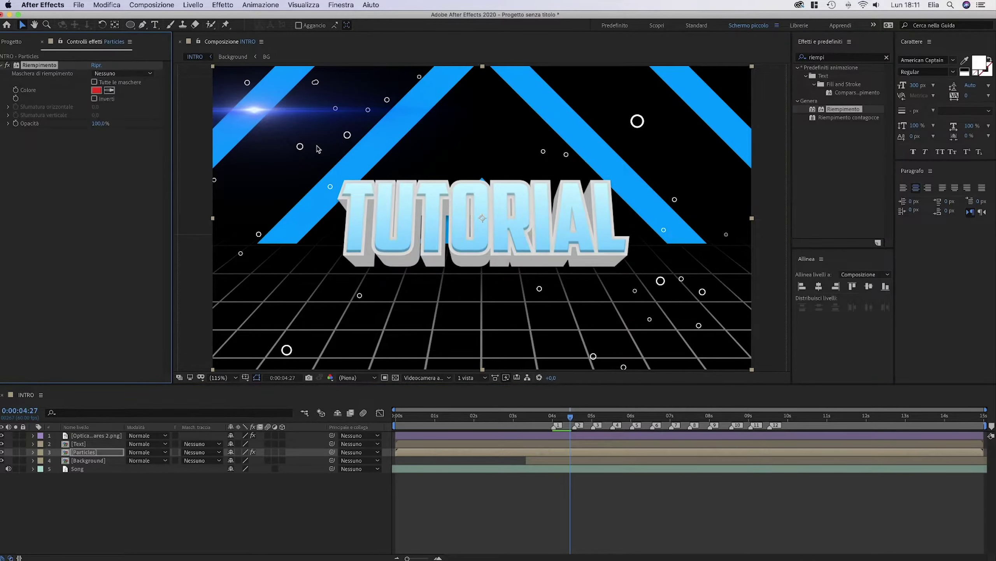
pyautogui.click(96, 90)
pyautogui.click(160, 185)
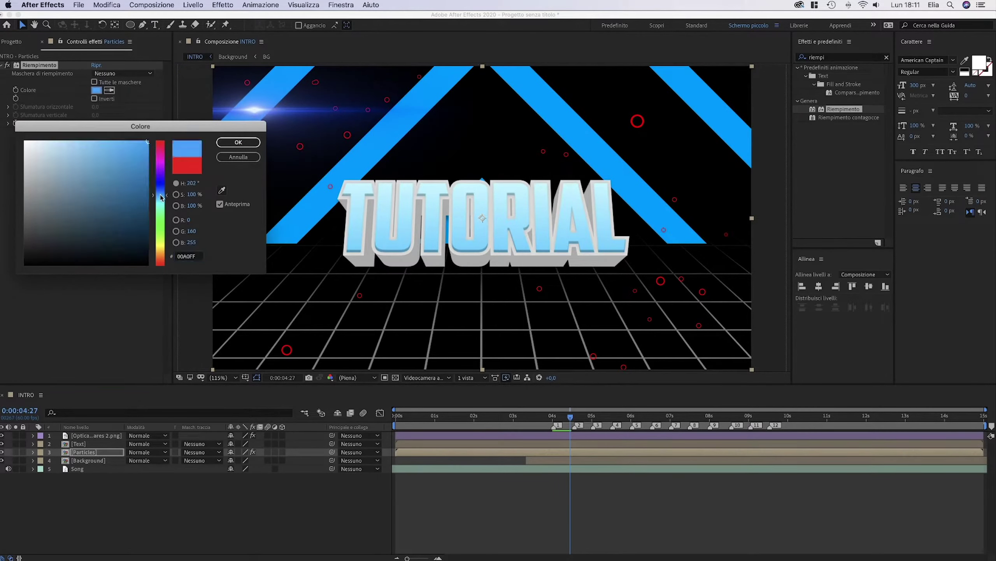
pyautogui.click(238, 142)
# Duplicate the Particles layer and apply CC Radial Fast Blur to the lower copy
pyautogui.press('super+d')
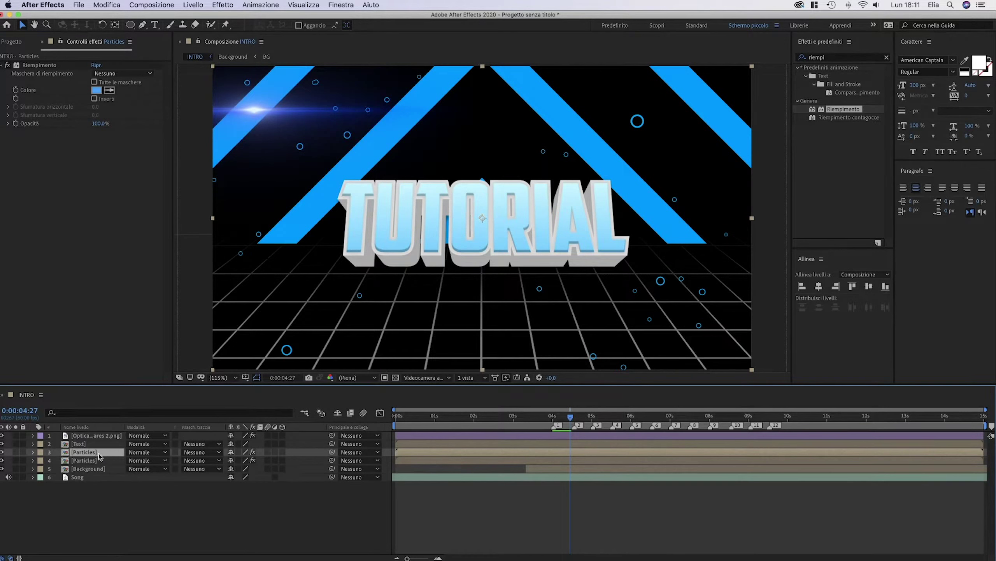
pyautogui.moveTo(99, 457); pyautogui.dragTo(100, 469)
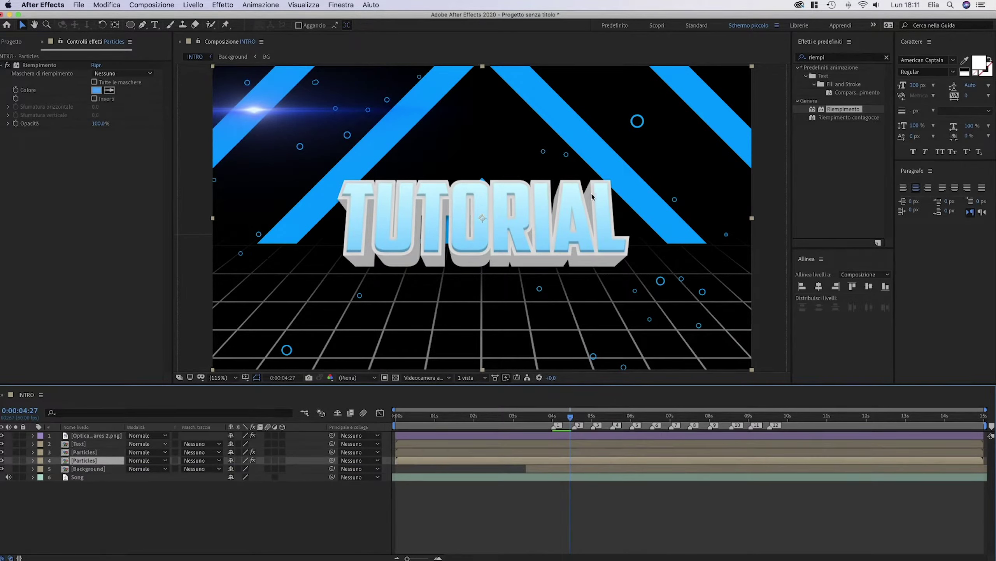
pyautogui.doubleClick(836, 58)
pyautogui.write('fast')
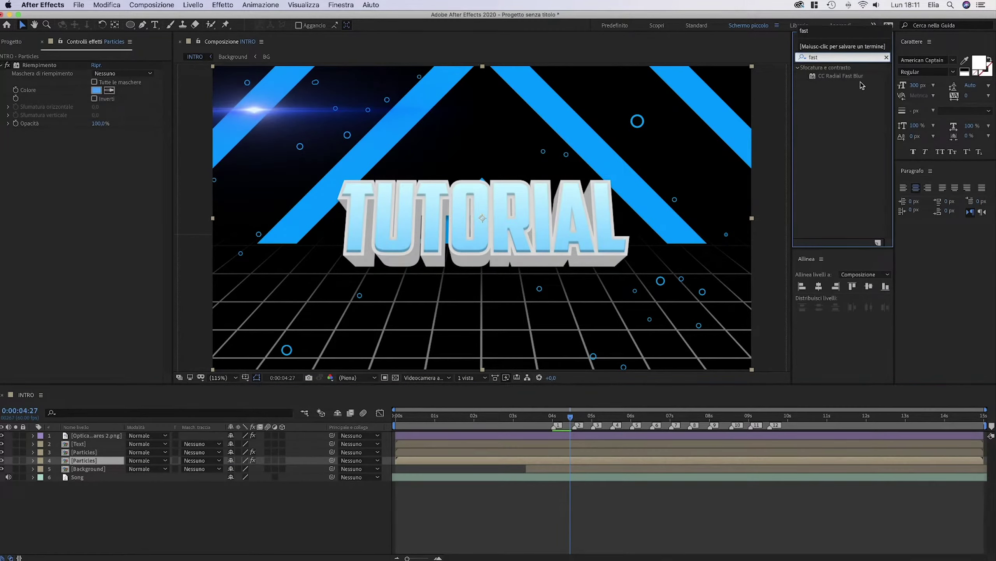
pyautogui.doubleClick(861, 77)
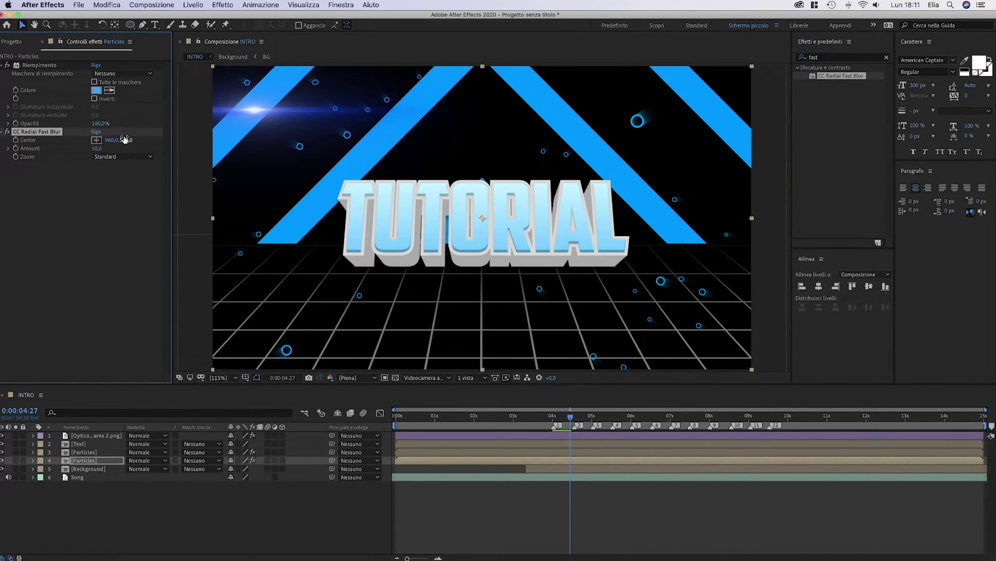
# Set the CC Radial Fast Blur centre to 960, 1083 and preview the blurred particles
pyautogui.moveTo(125, 139); pyautogui.dragTo(74, 140)
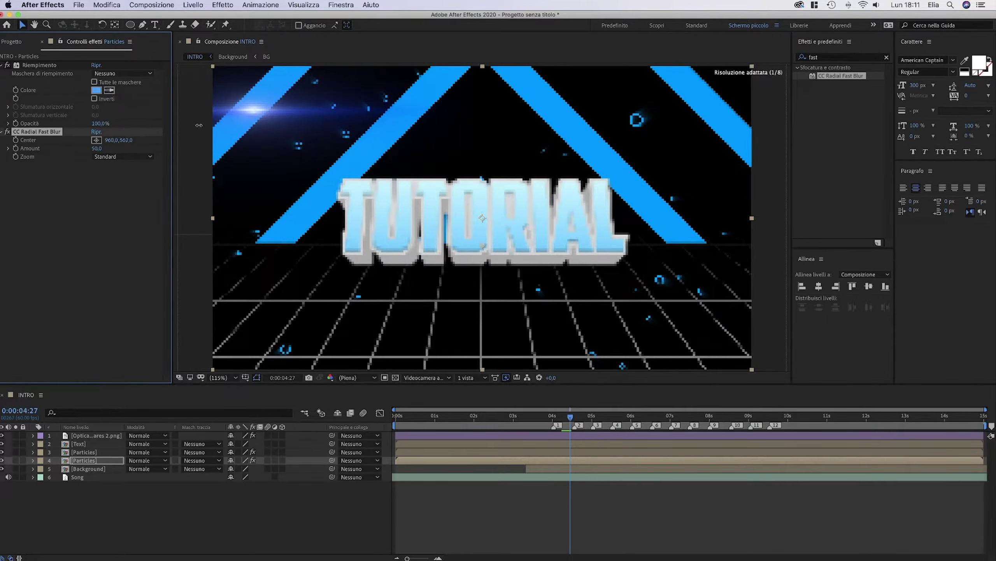
pyautogui.moveTo(247, 124); pyautogui.dragTo(391, 125)
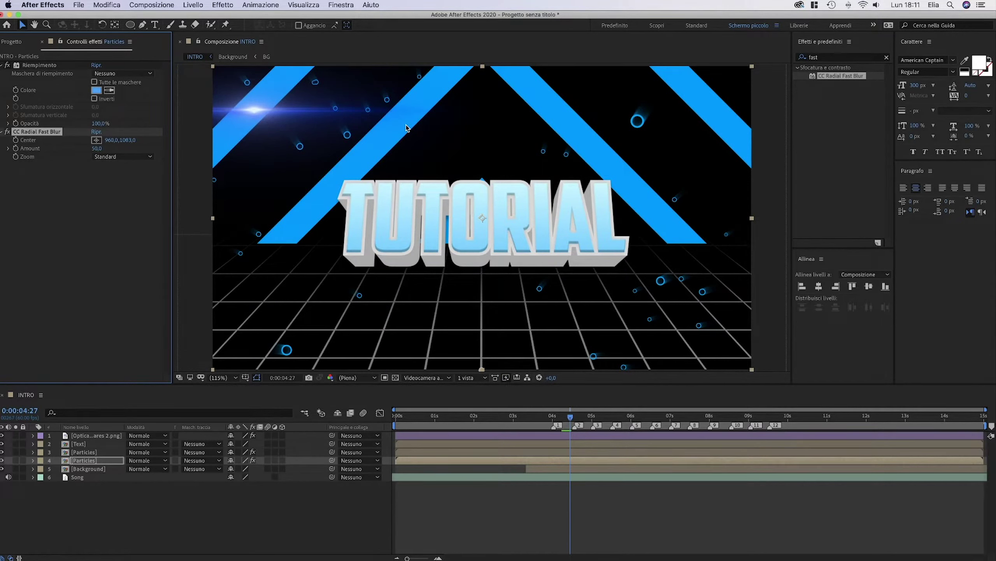
pyautogui.press('space')
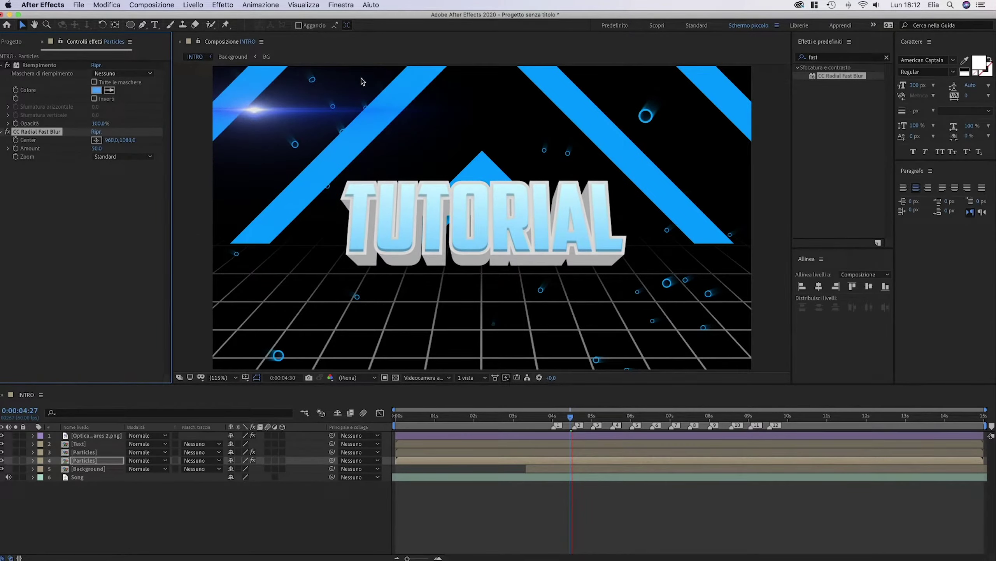
# Switch to Firefox and skip through the SharkFX vs MxsterFX #2 video to locate the BEAUXBX intro
pyautogui.press('super+Tab')
pyautogui.press('space')
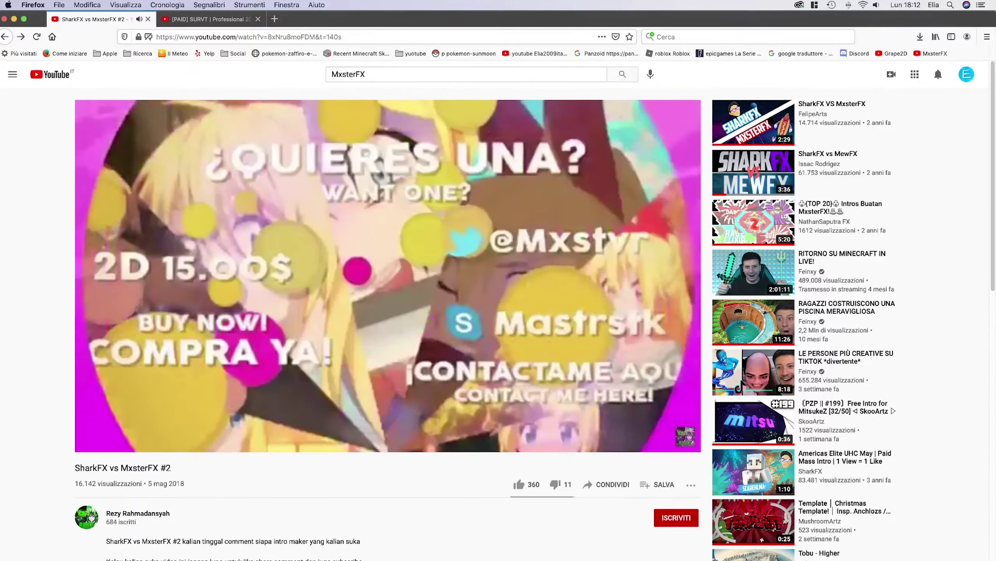
pyautogui.press('3')
pyautogui.press('4')
pyautogui.press('5')
pyautogui.press('6')
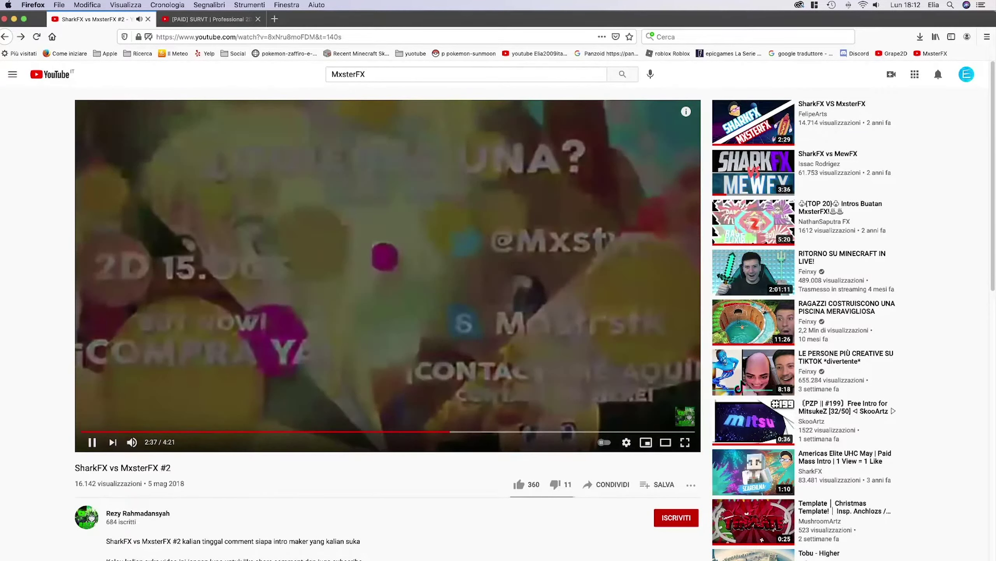
pyautogui.press('7')
pyautogui.press('Left')
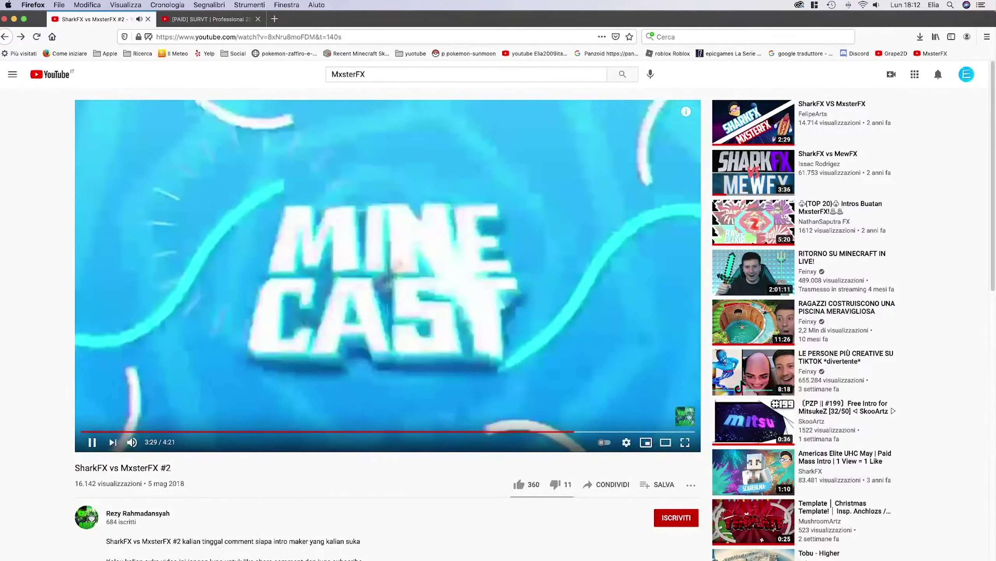
pyautogui.press('Right')
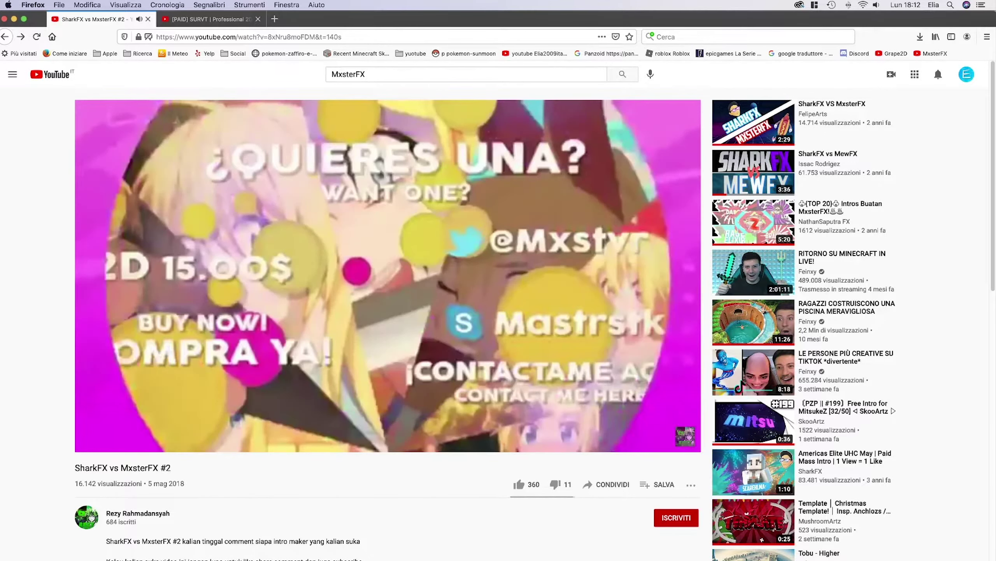
# Replay the BEAUXBX intro around 3:17 to examine its title motion and circular transition
pyautogui.press('Left')
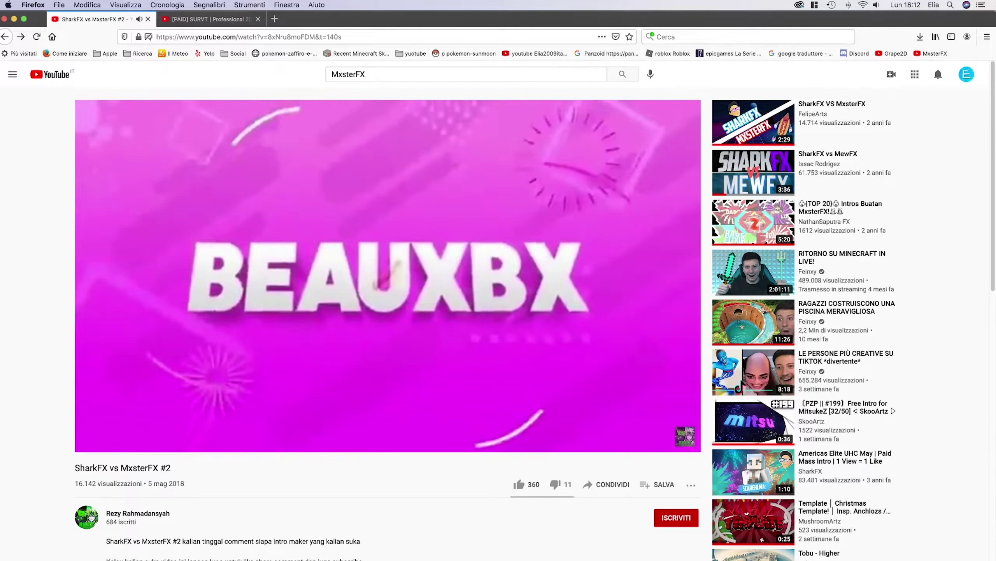
pyautogui.press('Left')
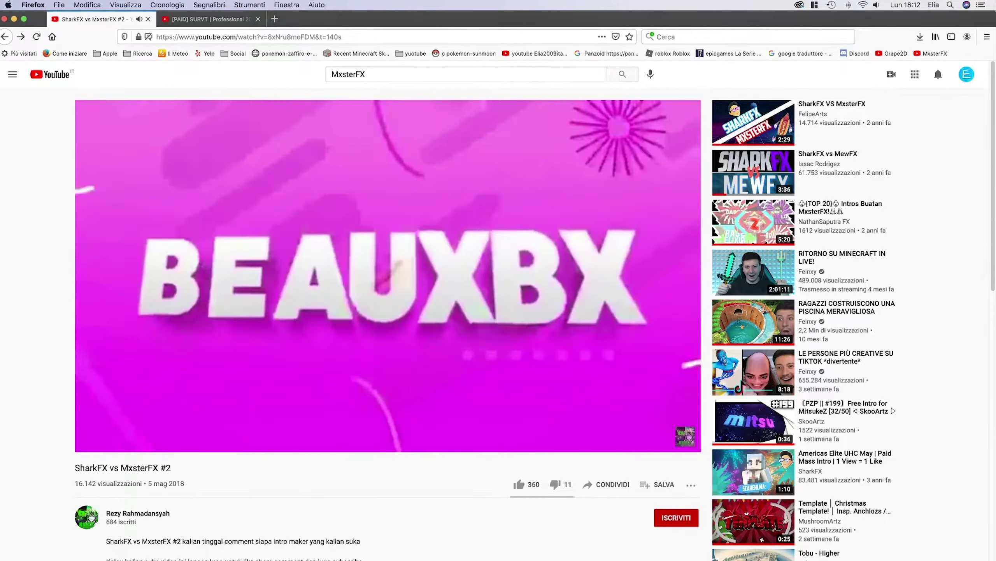
pyautogui.press('space')
pyautogui.press('space')
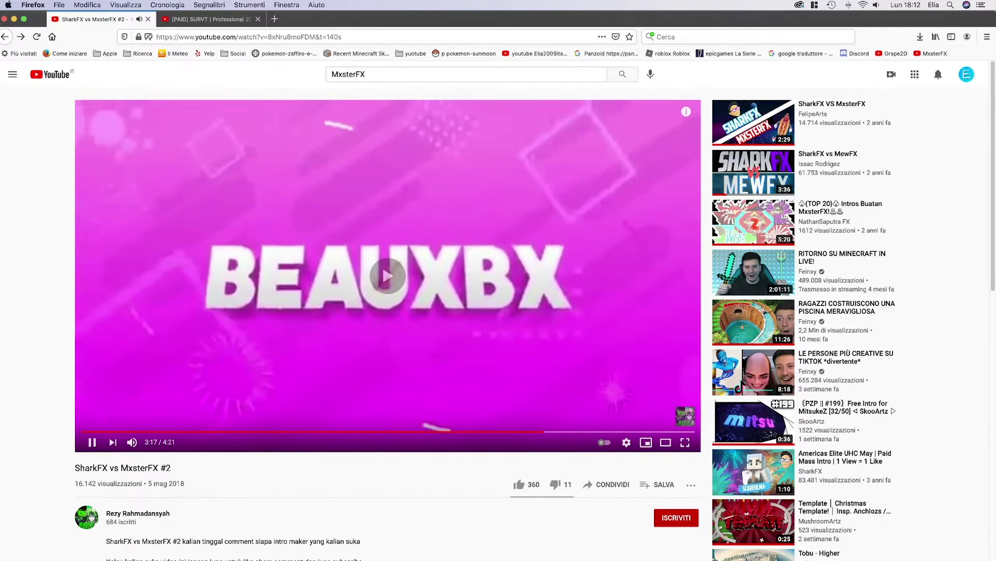
pyautogui.press('Left')
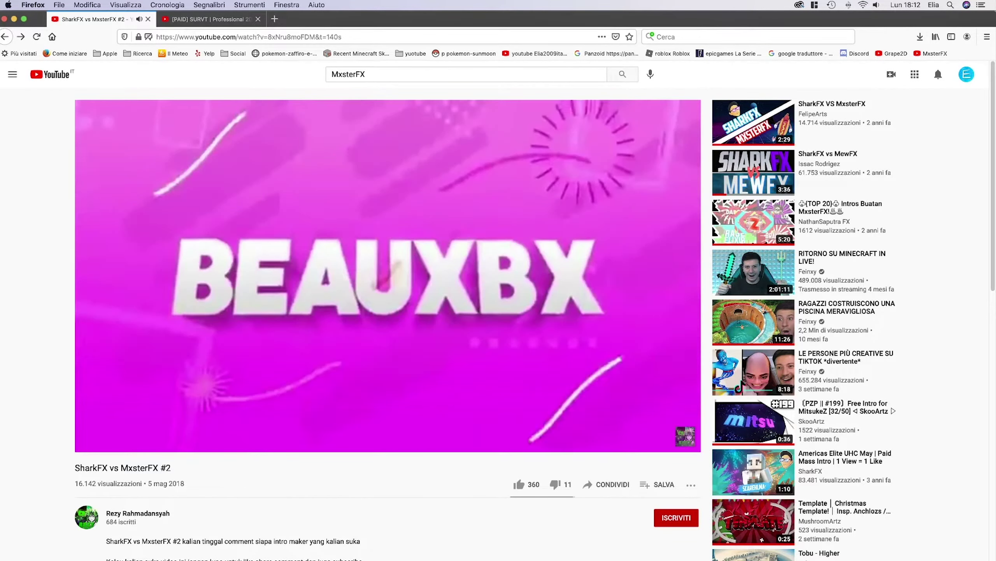
pyautogui.press('space')
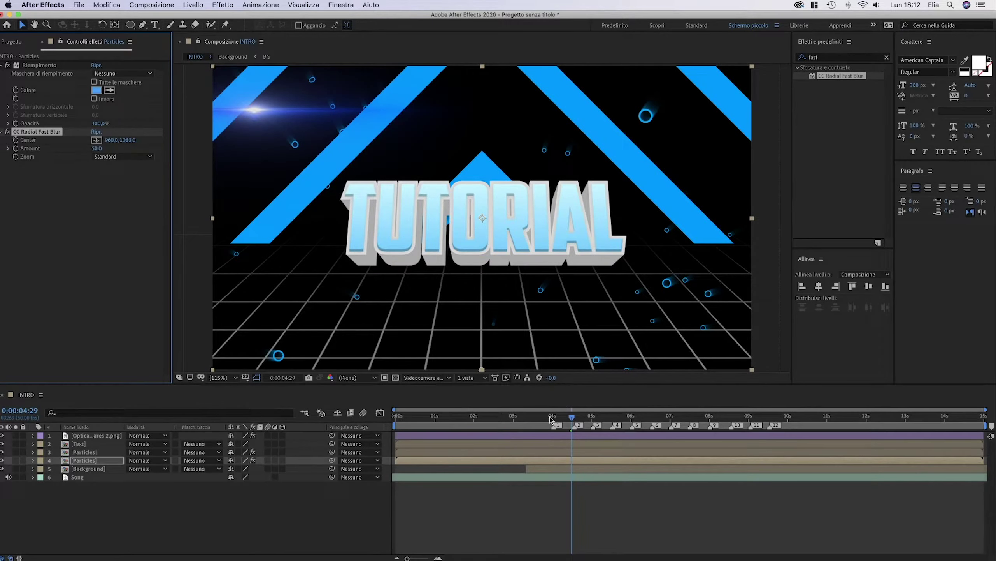
# Switch back to After Effects and play back the INTRO composition from 0:00:03:59 with no layer selected
pyautogui.click(551, 417)
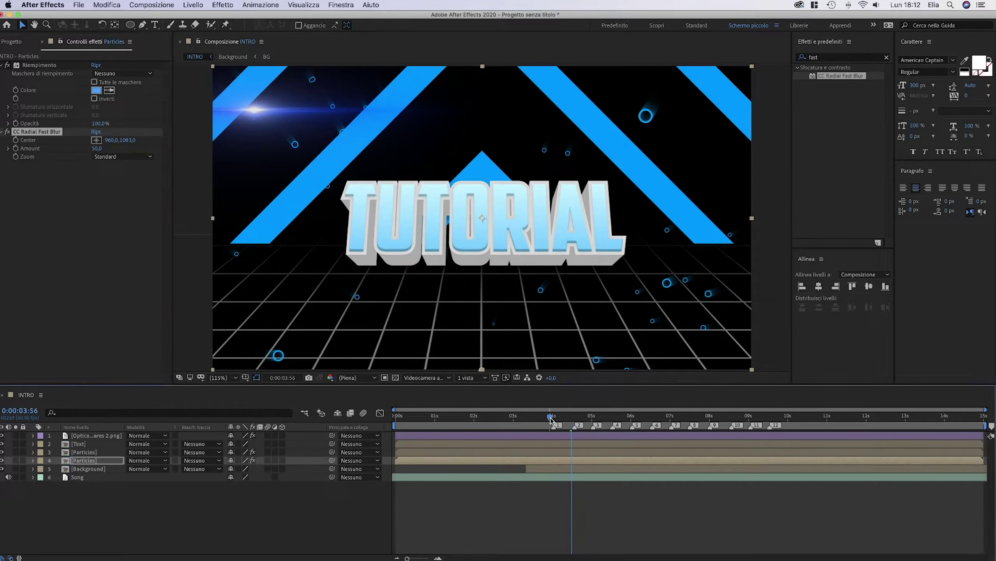
pyautogui.moveTo(551, 419); pyautogui.dragTo(553, 418)
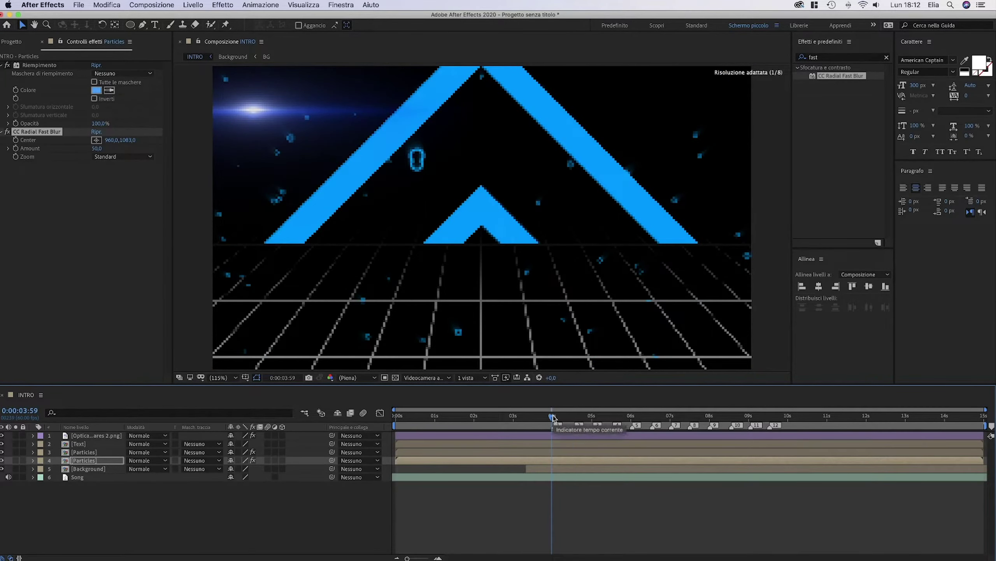
pyautogui.click(185, 512)
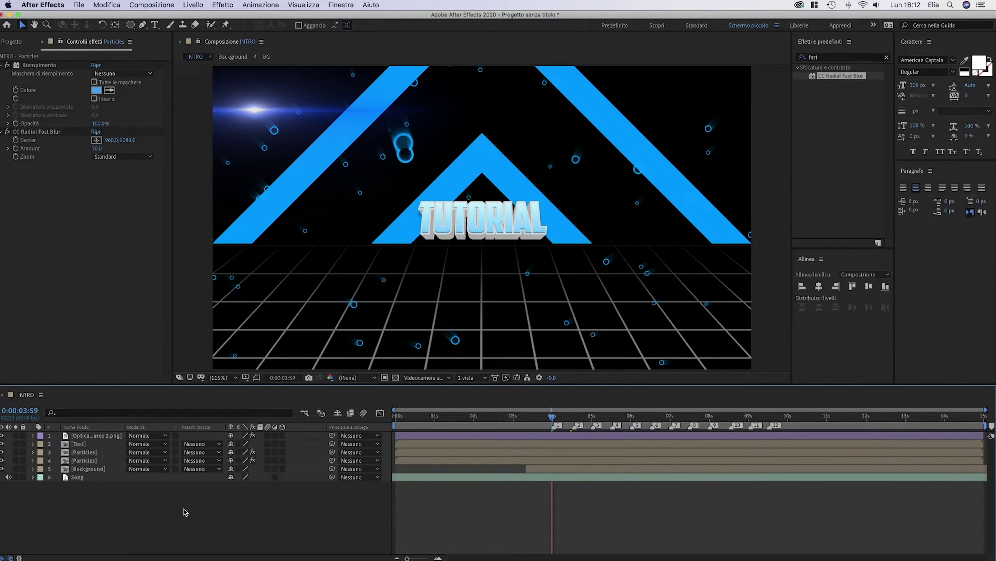
pyautogui.press('space')
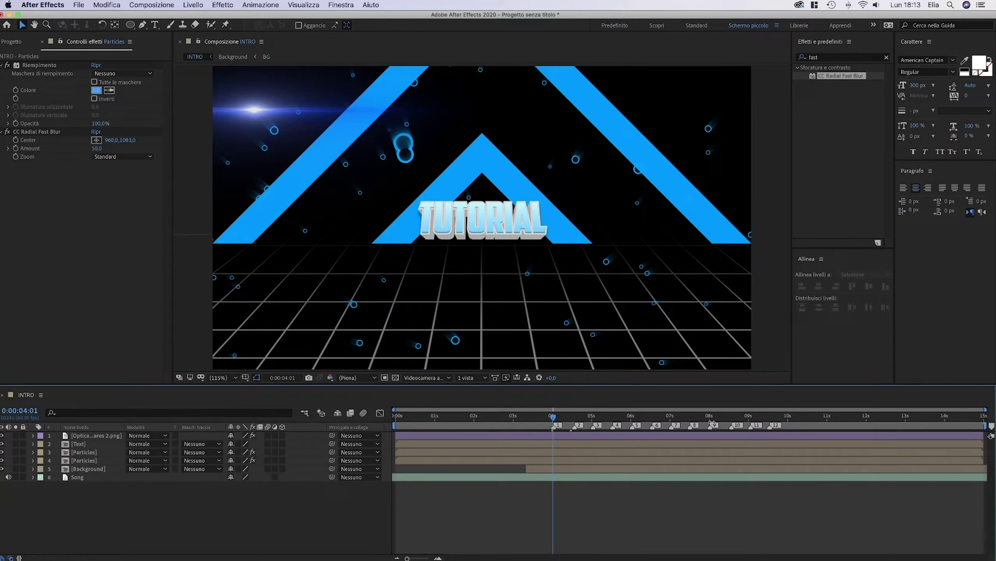
# Move the current time to 0:00:08:00 at marker 9, and switch to Firefox to recheck the reference intro
pyautogui.click(710, 419)
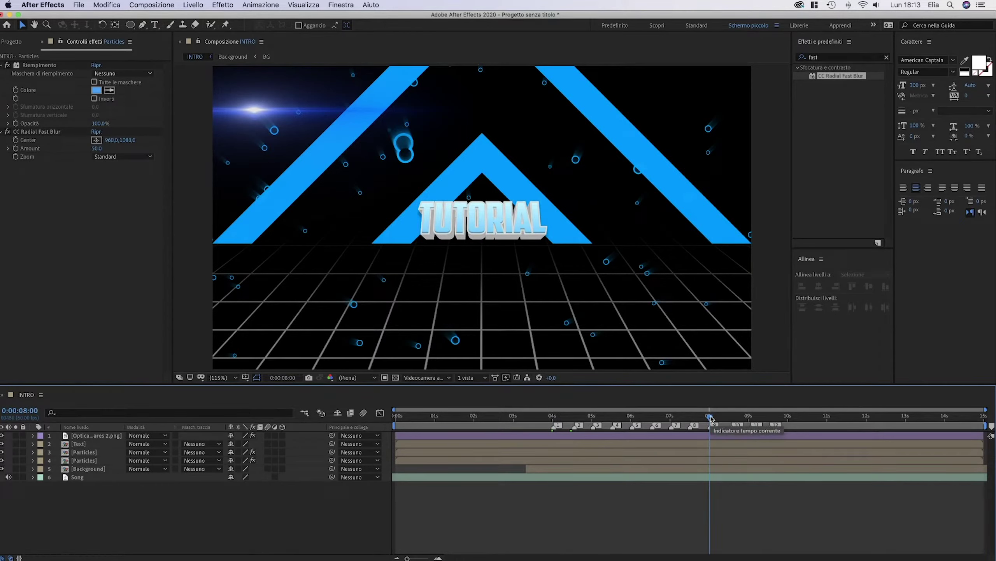
pyautogui.press('super+Tab')
pyautogui.press('space')
pyautogui.press('Left')
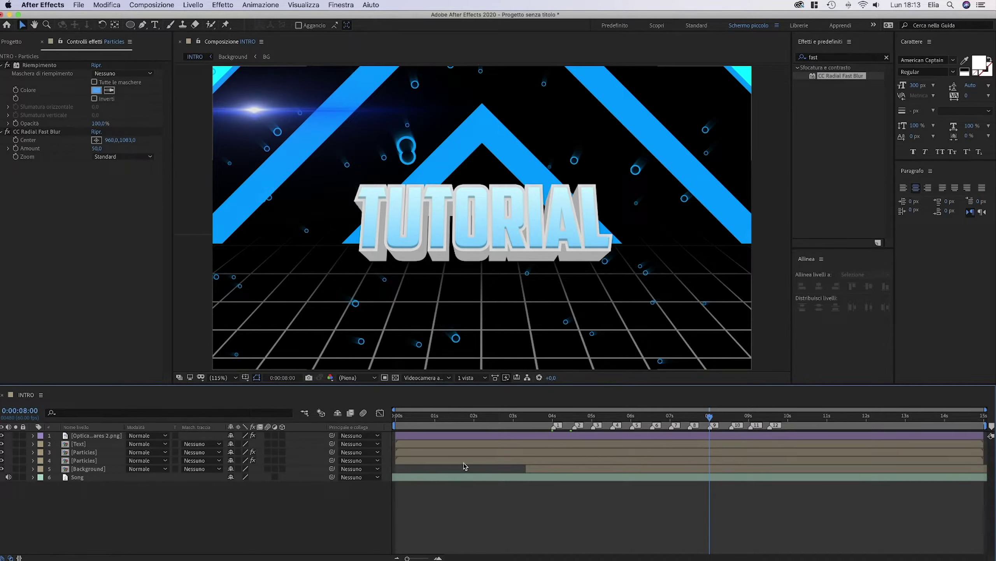
# Create a new 1920 x 1080 composition named Splines at 60 fps with a duration of 0:00:15:00
pyautogui.click(29, 41)
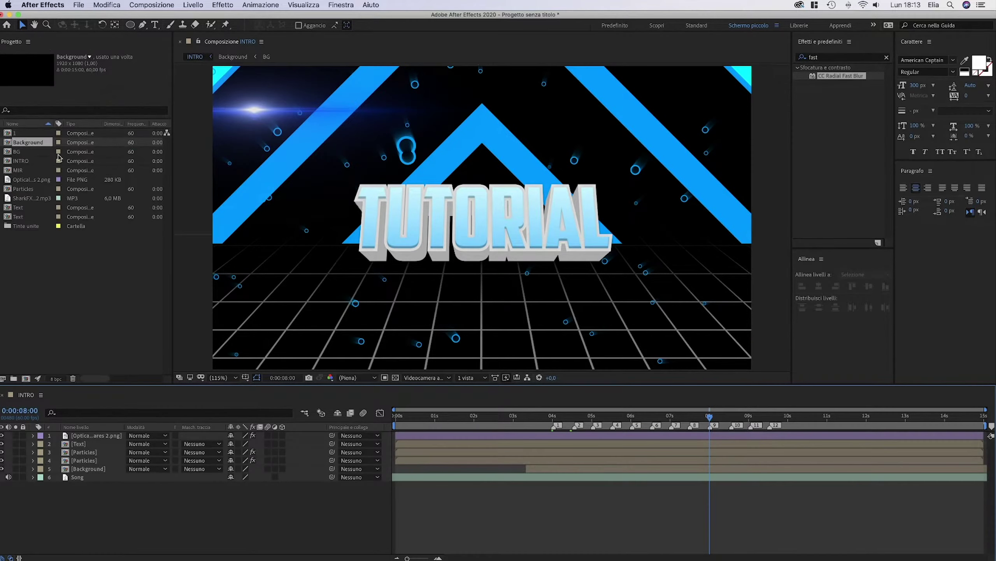
pyautogui.rightClick(56, 253)
pyautogui.click(74, 258)
pyautogui.write('Splines')
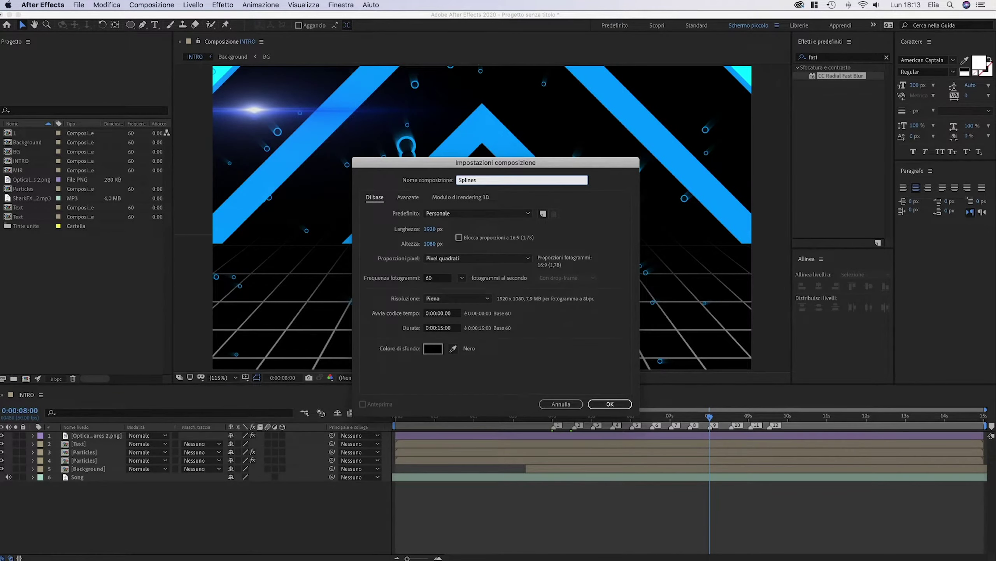
pyautogui.press('Return')
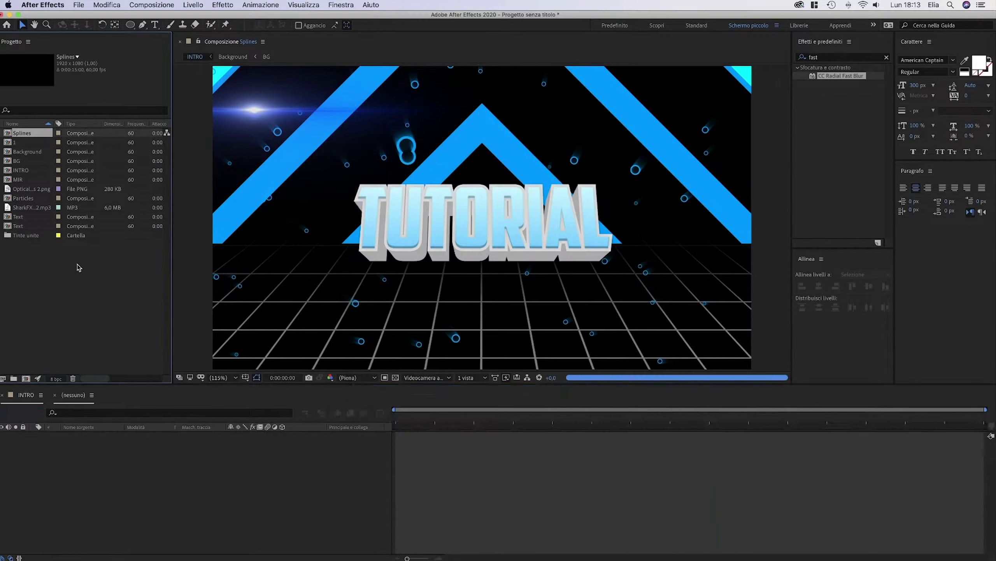
# Set the Pen stroke to 50 px and draw a blue curve from beyond the frame's left edge, sweeping clockwise around the frame
pyautogui.click(141, 26)
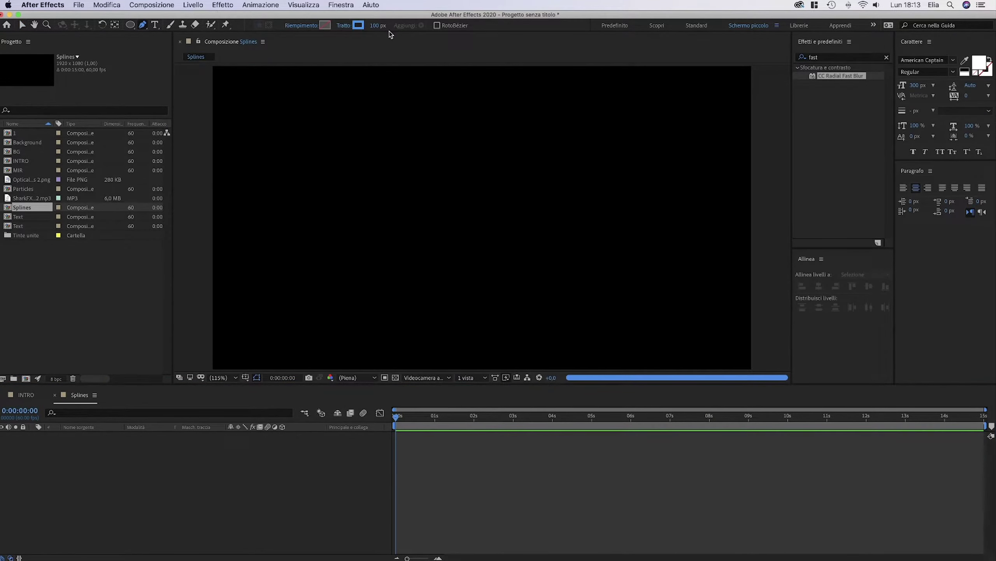
pyautogui.click(376, 27)
pyautogui.write('50')
pyautogui.press('Return')
pyautogui.click(359, 26)
pyautogui.click(222, 144)
pyautogui.click(203, 150)
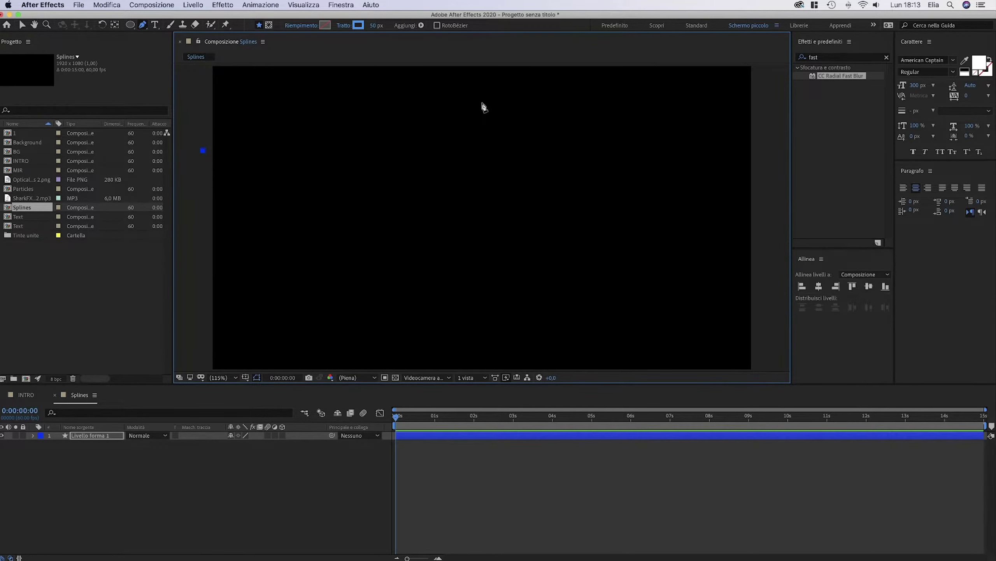
pyautogui.moveTo(483, 103); pyautogui.dragTo(551, 64)
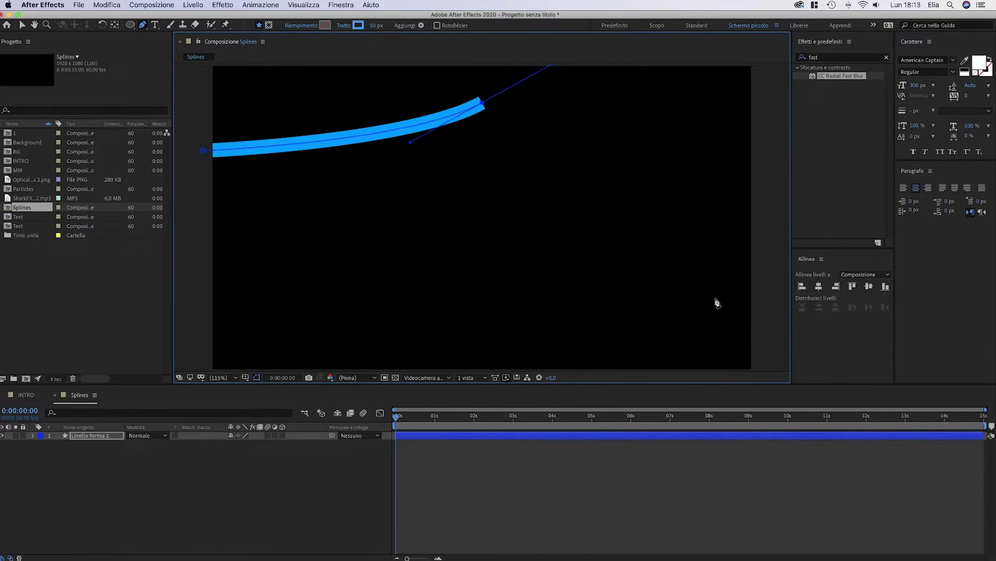
pyautogui.moveTo(691, 306); pyautogui.dragTo(598, 489)
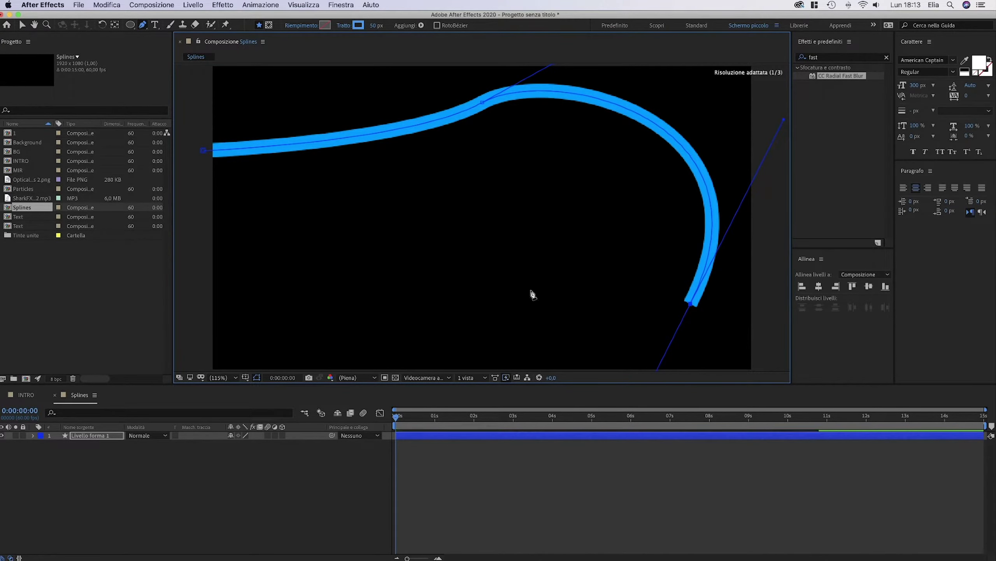
pyautogui.moveTo(264, 220); pyautogui.dragTo(268, 333)
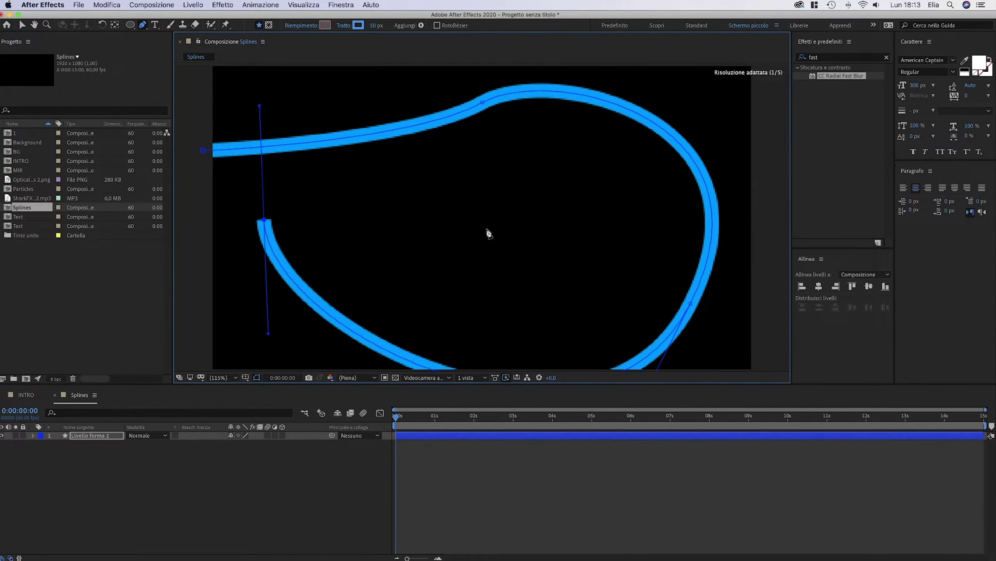
# Reshape the curve's upper and right-hand points and handles so its lower sweep stays inside the frame
pyautogui.scroll(-2, 489, 233)
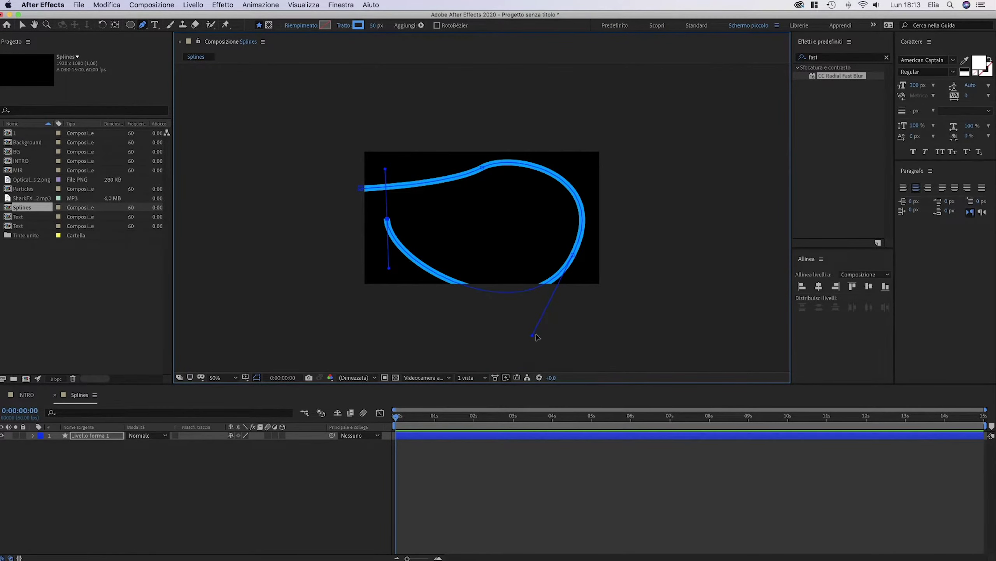
pyautogui.moveTo(533, 335); pyautogui.dragTo(552, 289)
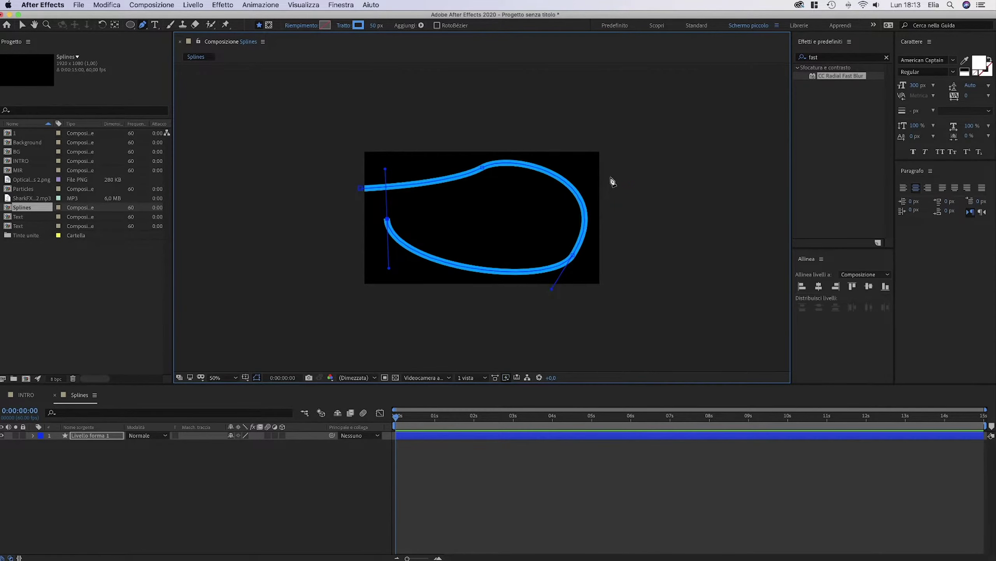
pyautogui.moveTo(484, 165); pyautogui.dragTo(481, 172)
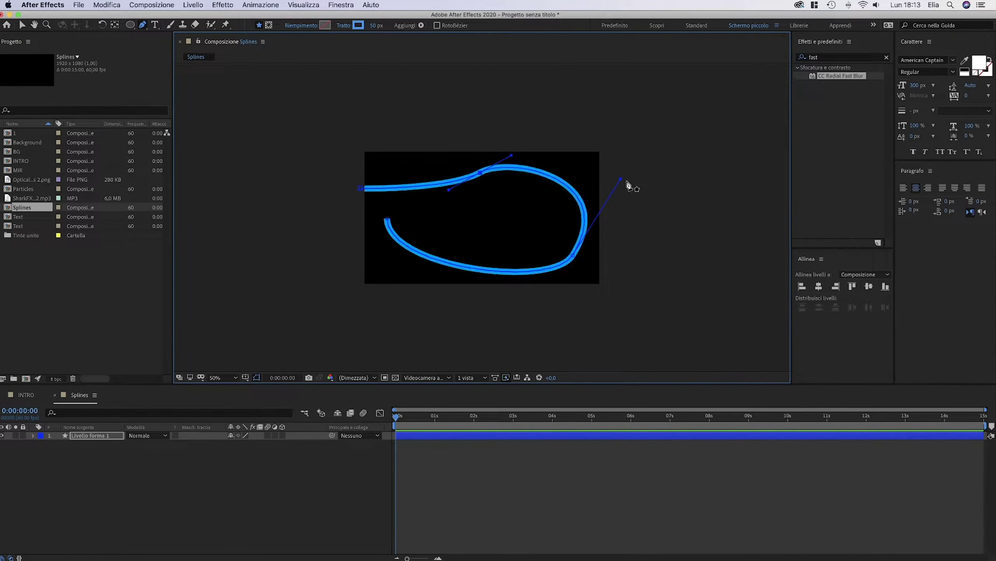
pyautogui.moveTo(622, 179); pyautogui.dragTo(602, 218)
pyautogui.moveTo(572, 255); pyautogui.dragTo(574, 232)
pyautogui.hotkey('shift', '/')
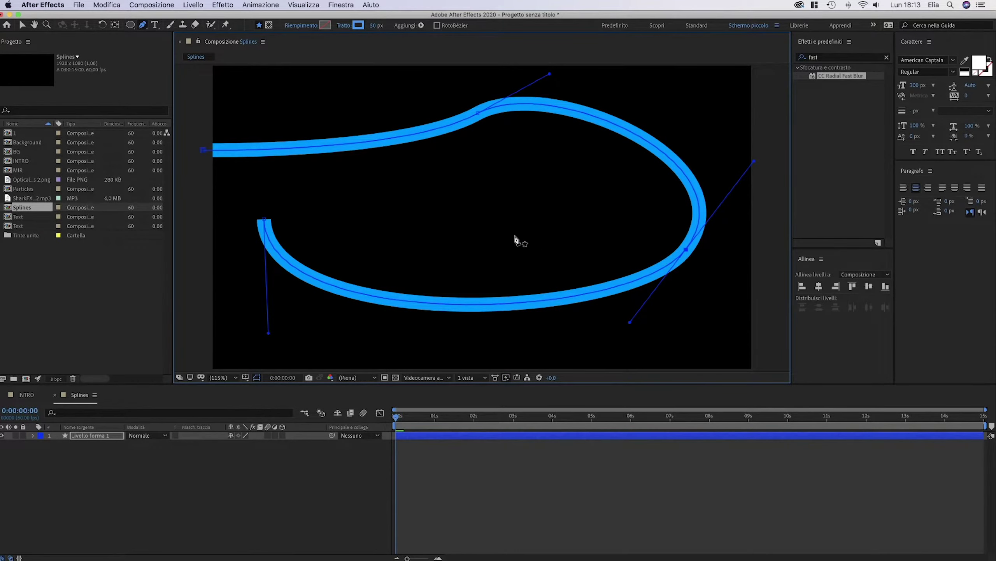
# Continue the path from its open end with further overlapping oval loops, placing curved points at the frame's upper right and lower left
pyautogui.click(266, 221)
pyautogui.moveTo(677, 169); pyautogui.dragTo(776, 259)
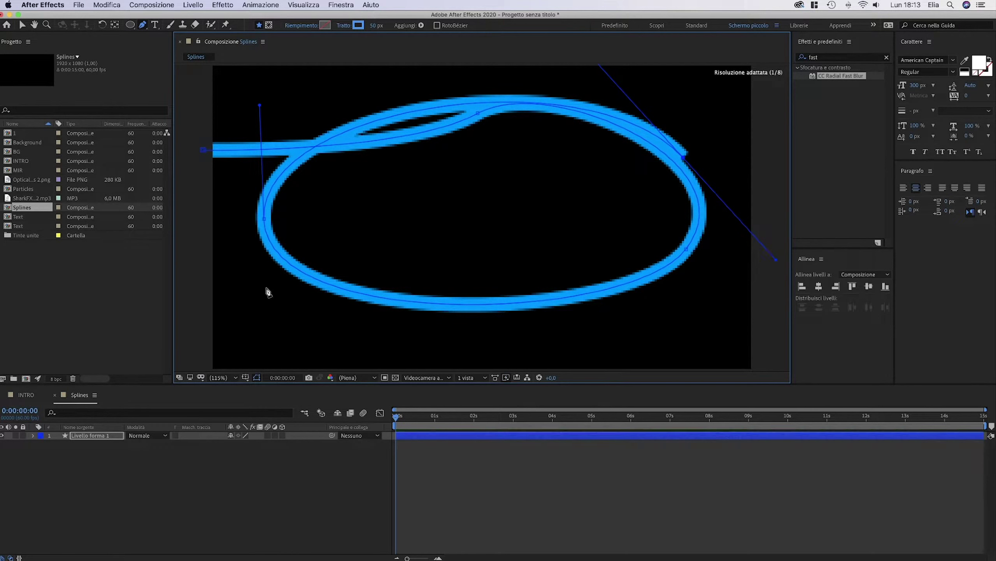
pyautogui.moveTo(282, 284); pyautogui.dragTo(99, 198)
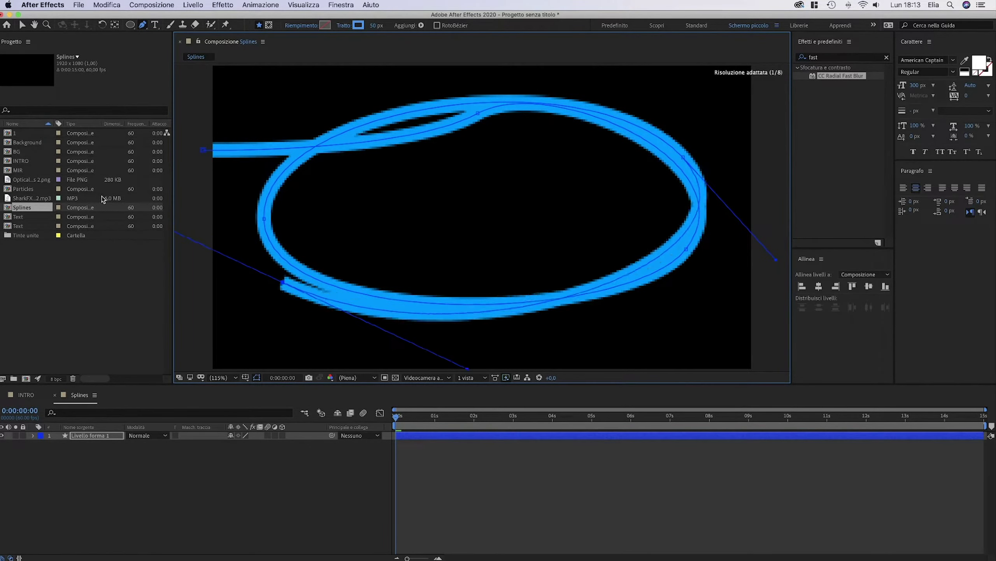
pyautogui.moveTo(663, 147); pyautogui.dragTo(836, 290)
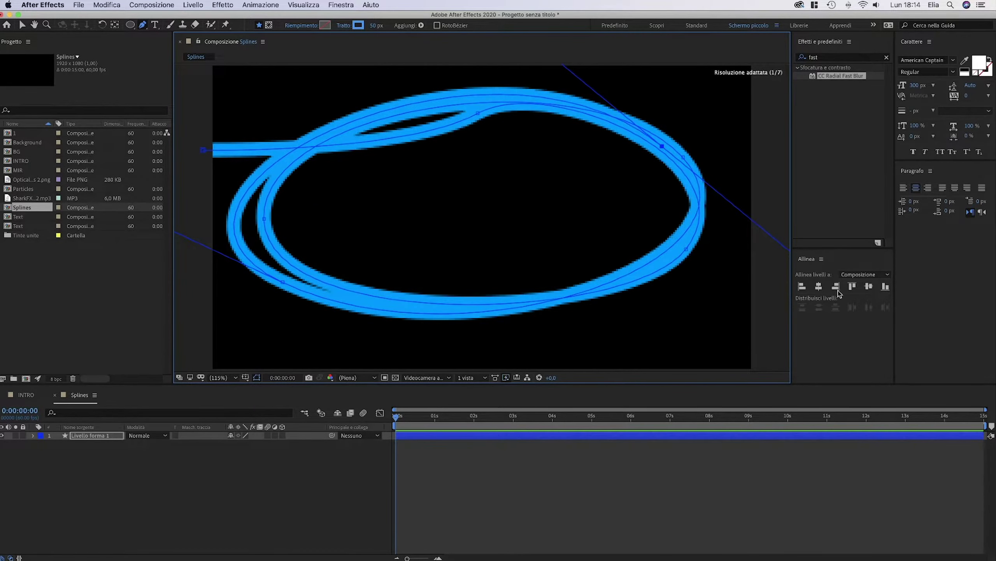
pyautogui.moveTo(301, 283); pyautogui.dragTo(248, 194)
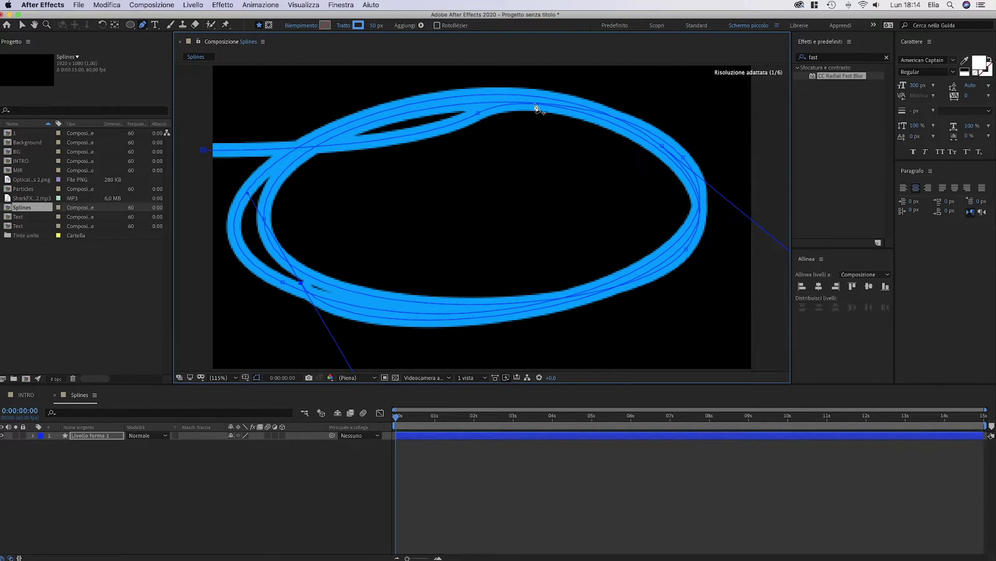
# Add a curved point at the top centre of the loops and smooth the newest loop's lower-left bend
pyautogui.moveTo(540, 93); pyautogui.dragTo(831, 49)
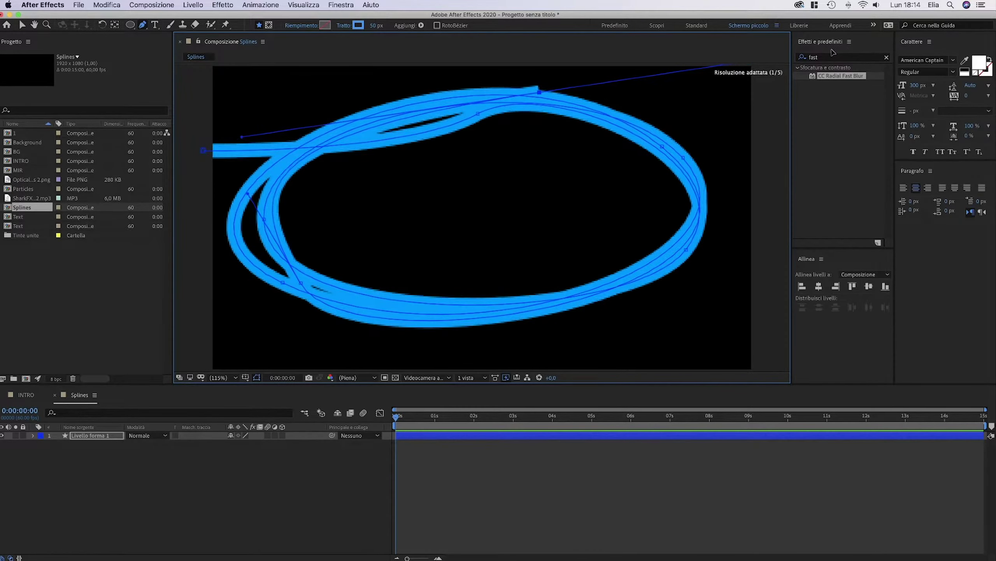
pyautogui.moveTo(539, 92); pyautogui.dragTo(484, 97)
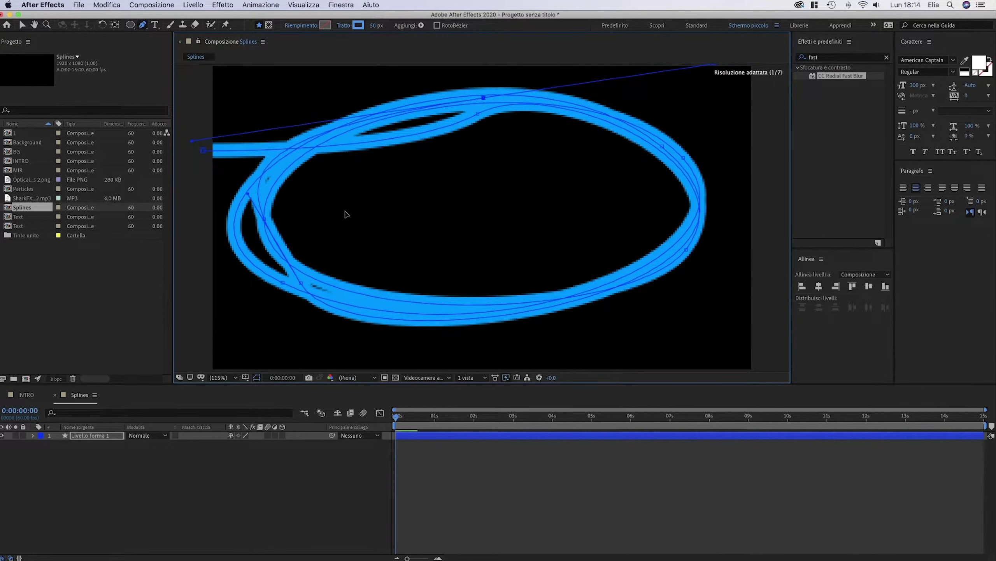
pyautogui.click(276, 243)
pyautogui.moveTo(269, 246)
pyautogui.mouseDown()
pyautogui.moveTo(253, 259)
pyautogui.moveTo(283, 272)
pyautogui.mouseUp()
pyautogui.click(300, 285)
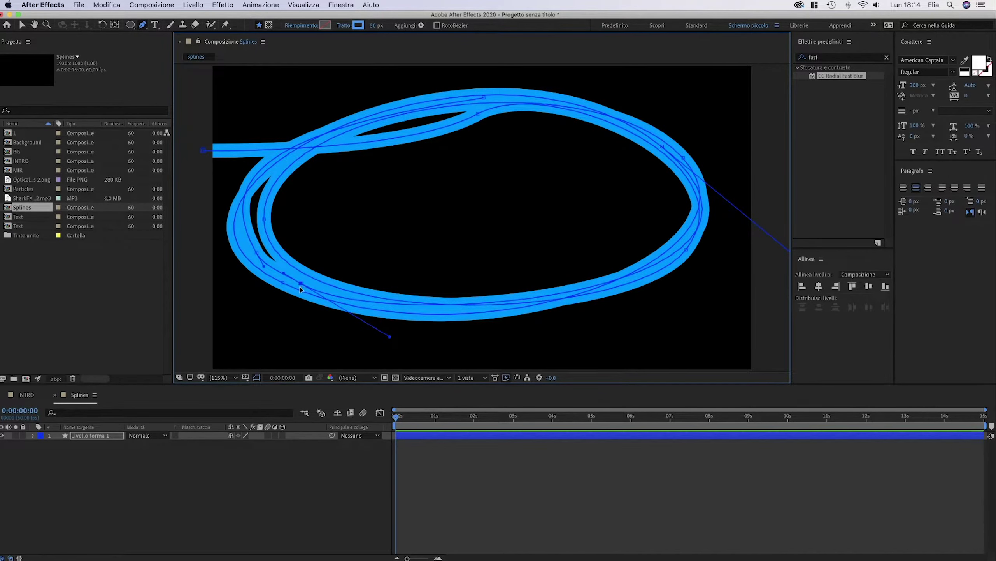
# Extend the path from its top-centre end point down past the frame's lower-right edge
pyautogui.click(483, 98)
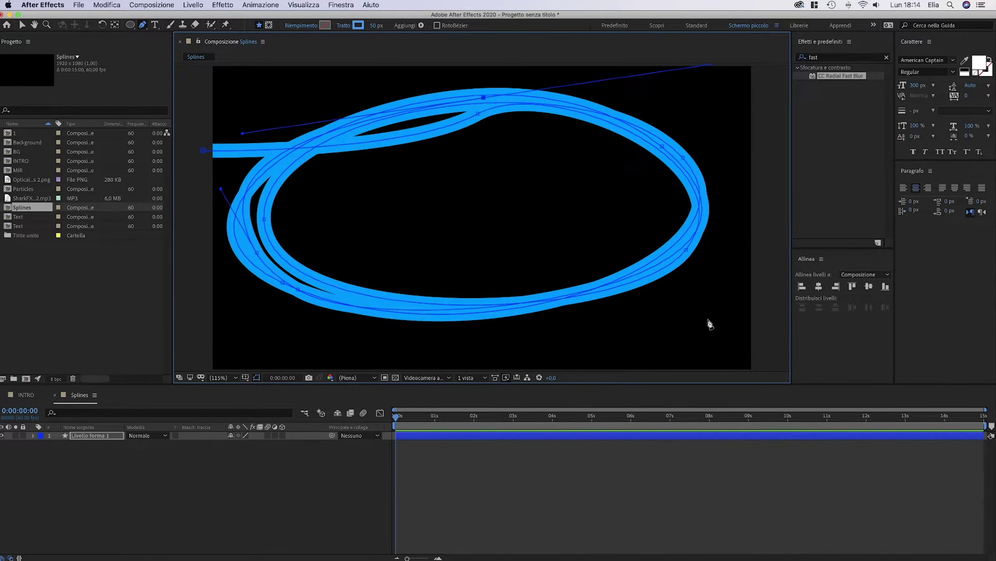
pyautogui.press(',')
pyautogui.moveTo(659, 368); pyautogui.dragTo(752, 378)
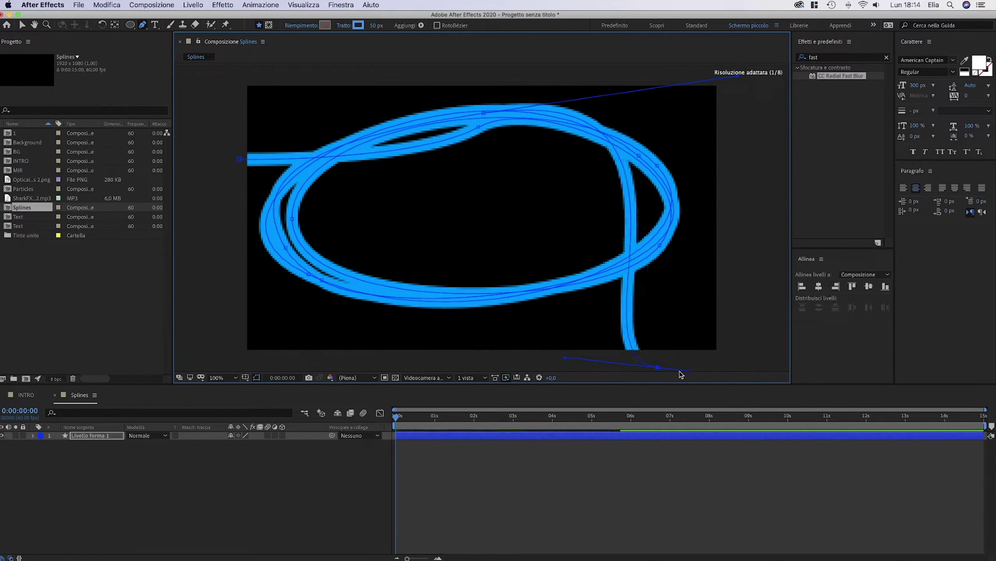
pyautogui.moveTo(658, 368); pyautogui.dragTo(673, 365)
pyautogui.hotkey('shift', '/')
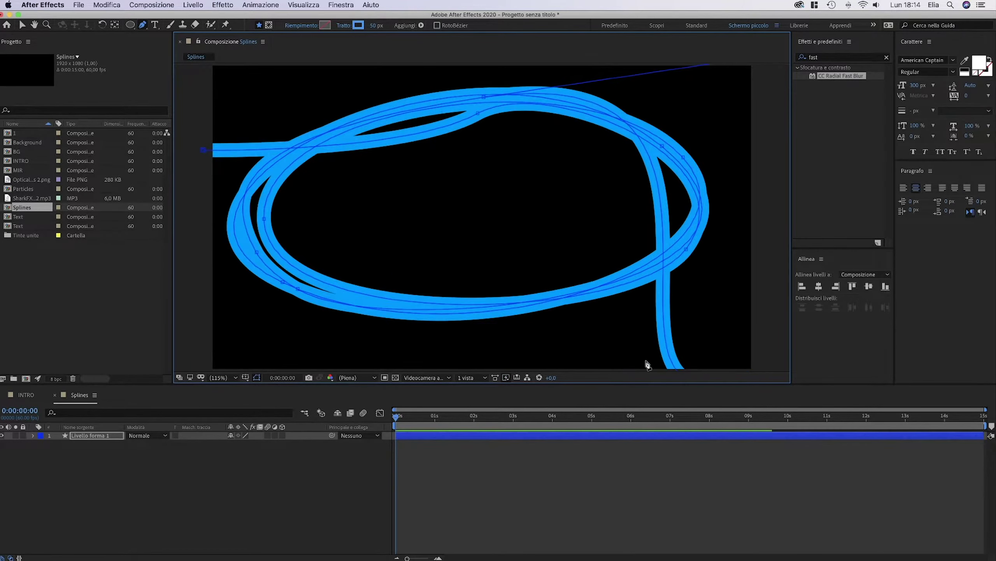
# Add Trim Paths to the shape layer, set End to 0%, and keyframe Start and End at 0:00:00:00
pyautogui.click(34, 435)
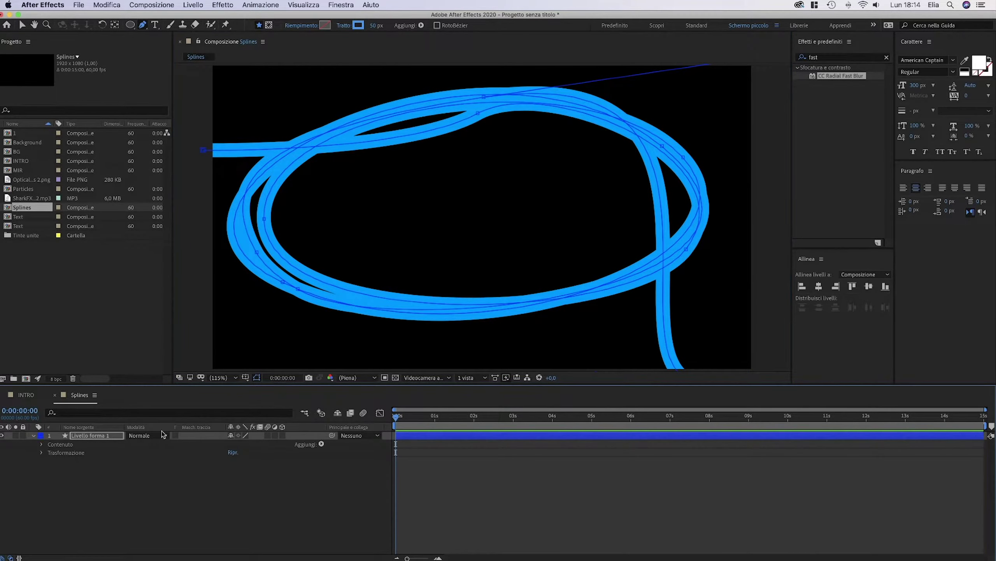
pyautogui.click(322, 443)
pyautogui.click(351, 516)
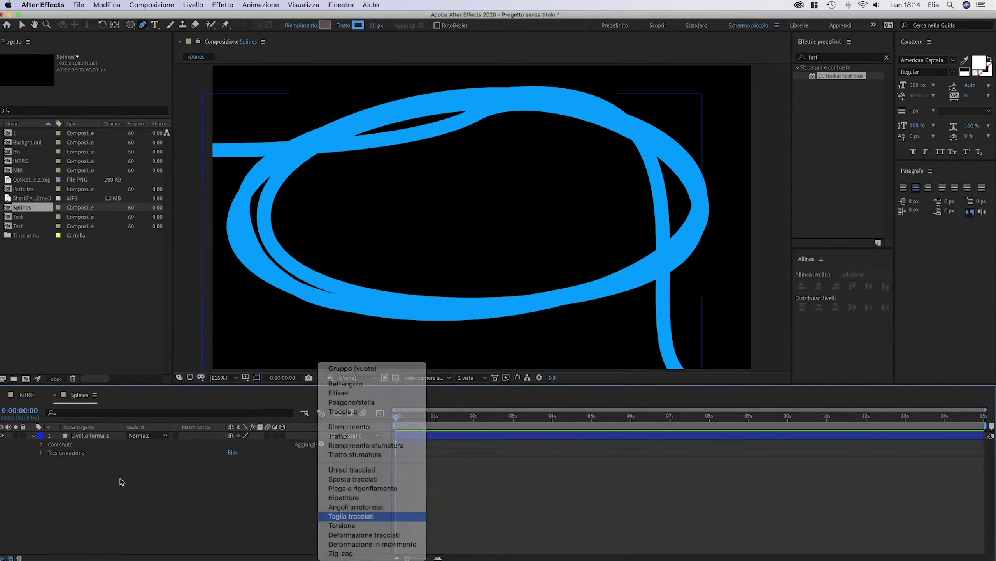
pyautogui.click(50, 461)
pyautogui.moveTo(235, 477); pyautogui.dragTo(67, 482)
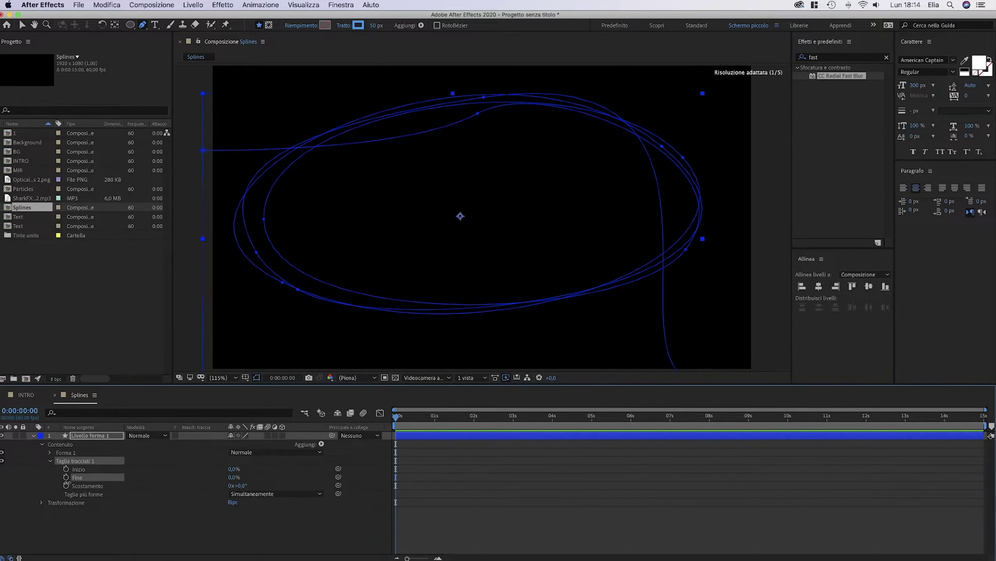
pyautogui.click(66, 476)
pyautogui.click(66, 469)
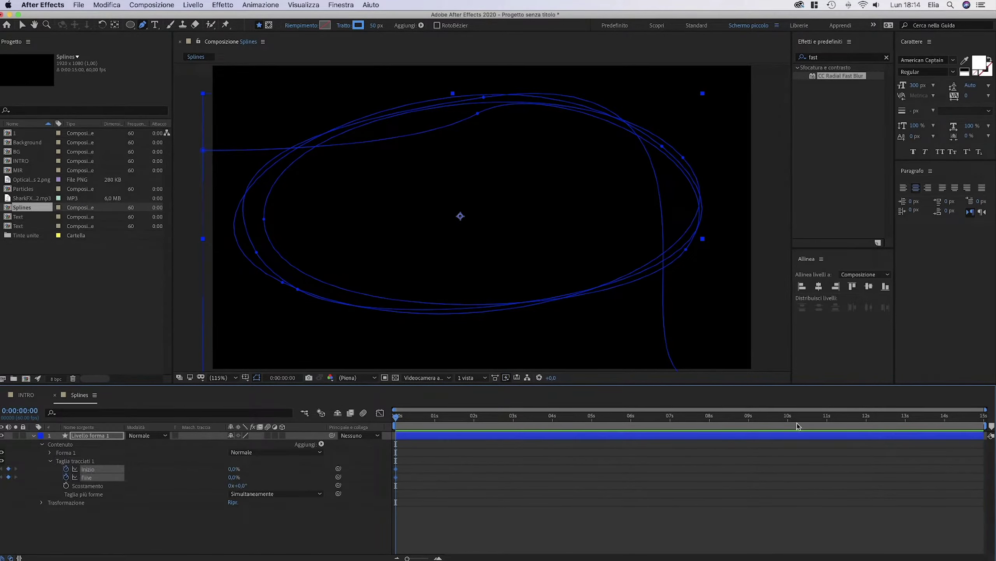
# Keyframe the Trim Paths Start and End at their full values at 0:00:05:37
pyautogui.moveTo(714, 421); pyautogui.dragTo(568, 427)
pyautogui.press('space')
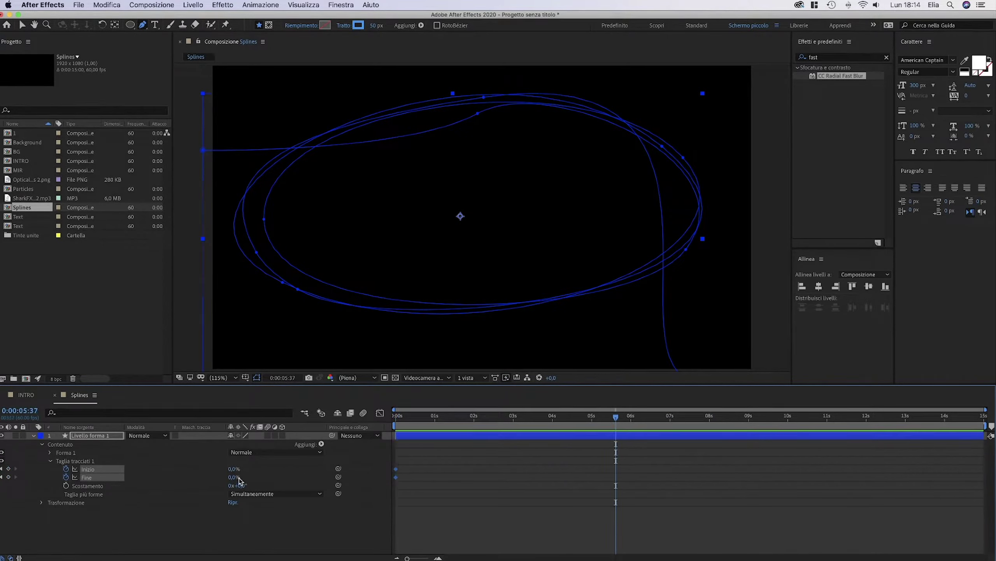
pyautogui.moveTo(233, 477); pyautogui.dragTo(277, 468)
pyautogui.moveTo(554, 422); pyautogui.dragTo(669, 447)
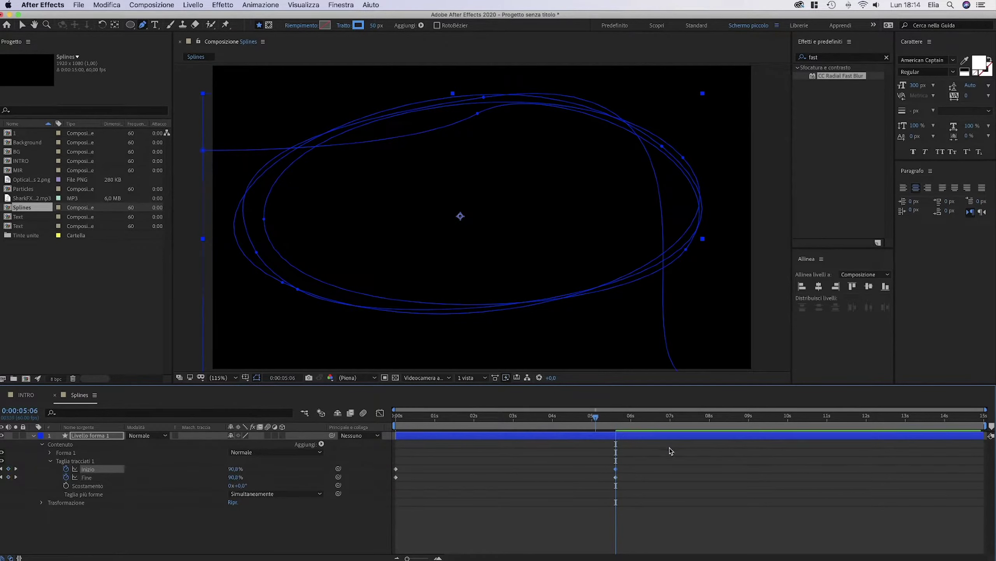
# Shift both Start keyframes about 0.6 s later than the End keyframes and preview the travelling stroke
pyautogui.moveTo(396, 469); pyautogui.dragTo(420, 468)
pyautogui.moveTo(600, 417); pyautogui.dragTo(595, 417)
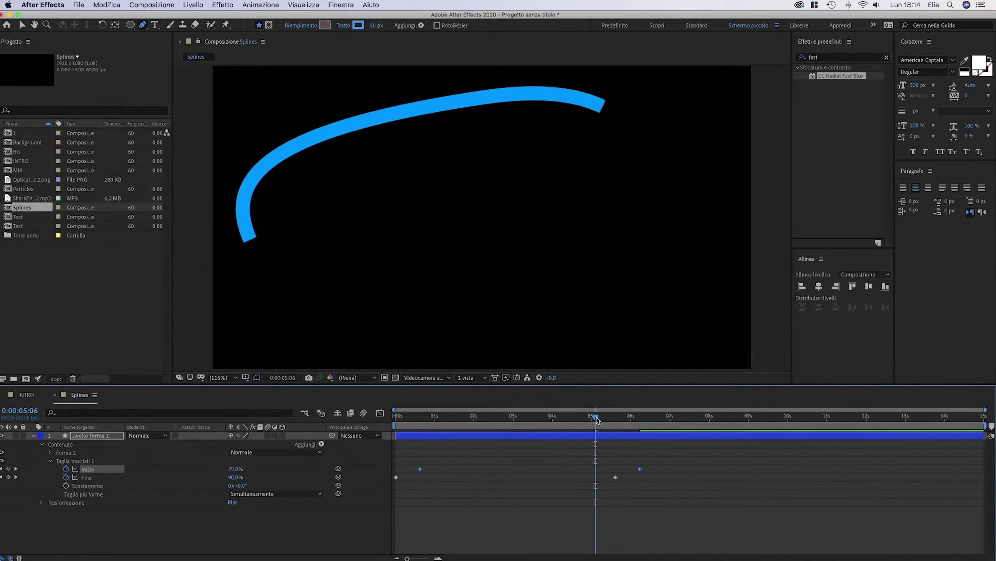
pyautogui.press('space')
pyautogui.press('space')
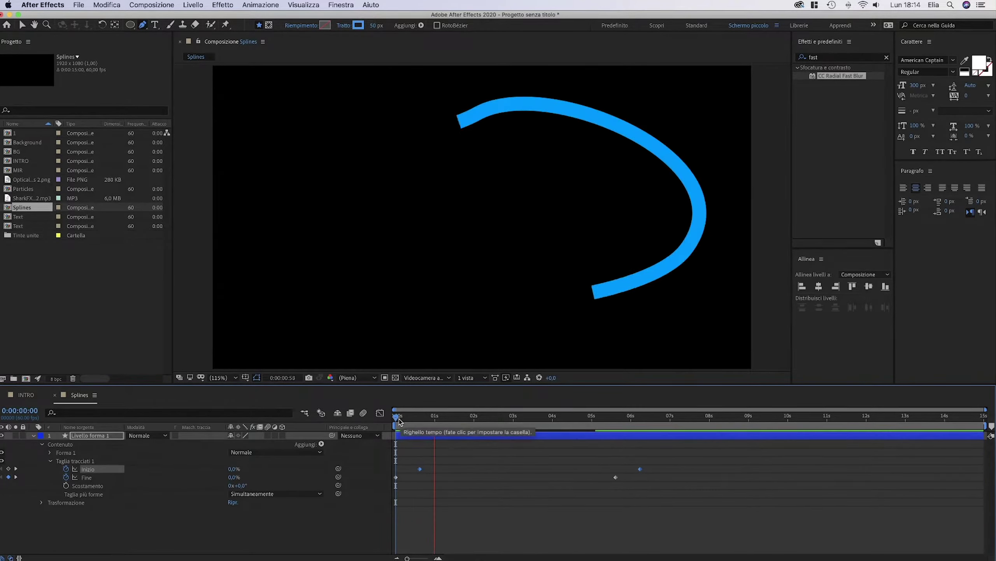
pyautogui.press('space')
# Add a white 1920 x 1080 solid named Saber to the Splines composition
pyautogui.click(34, 436)
pyautogui.rightClick(86, 456)
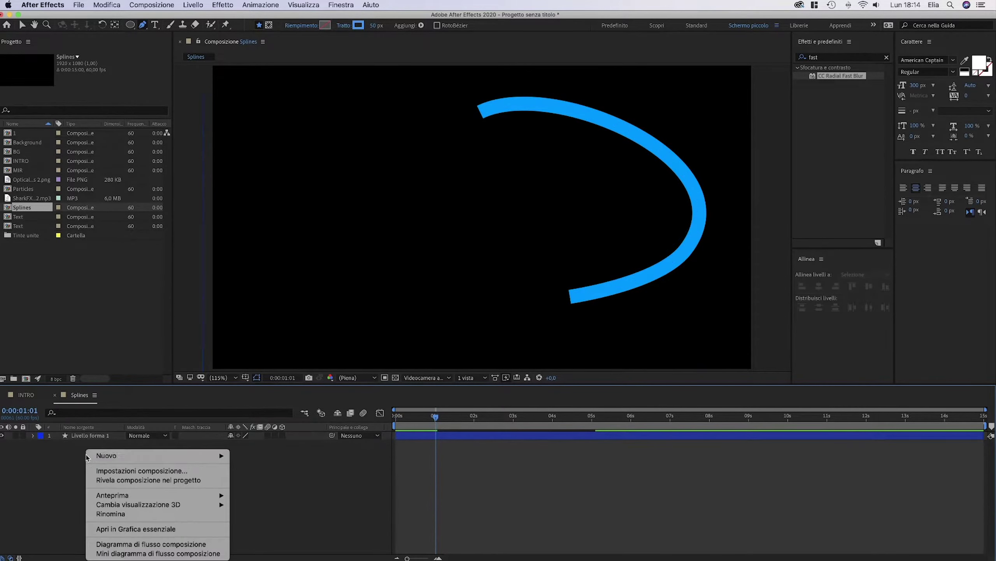
pyautogui.moveTo(88, 456)
pyautogui.click(475, 479)
pyautogui.write('Sahe')
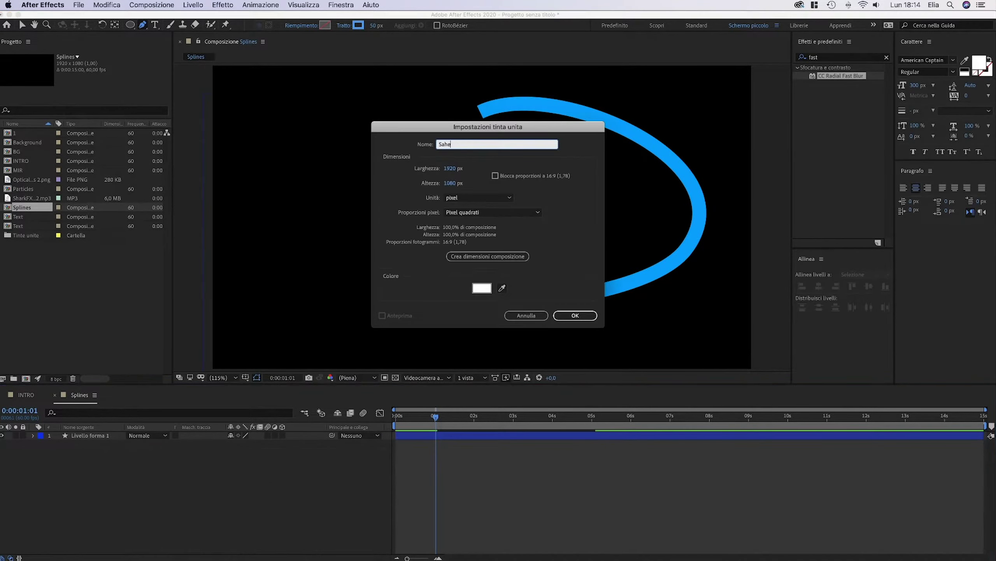
pyautogui.write('r')
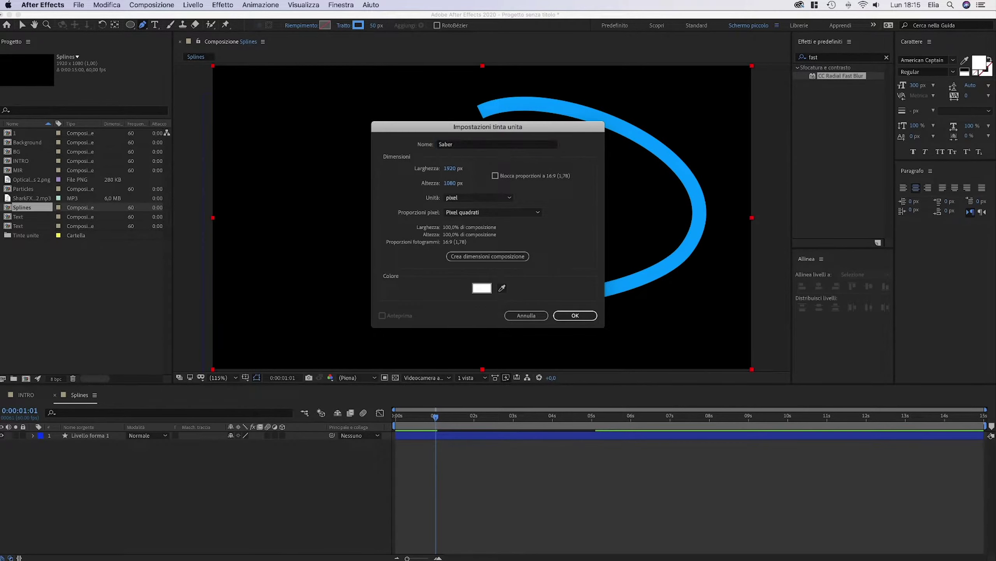
pyautogui.press('Return')
# Find the Video Copilot Saber effect and apply it to the Saber solid
pyautogui.click(845, 57)
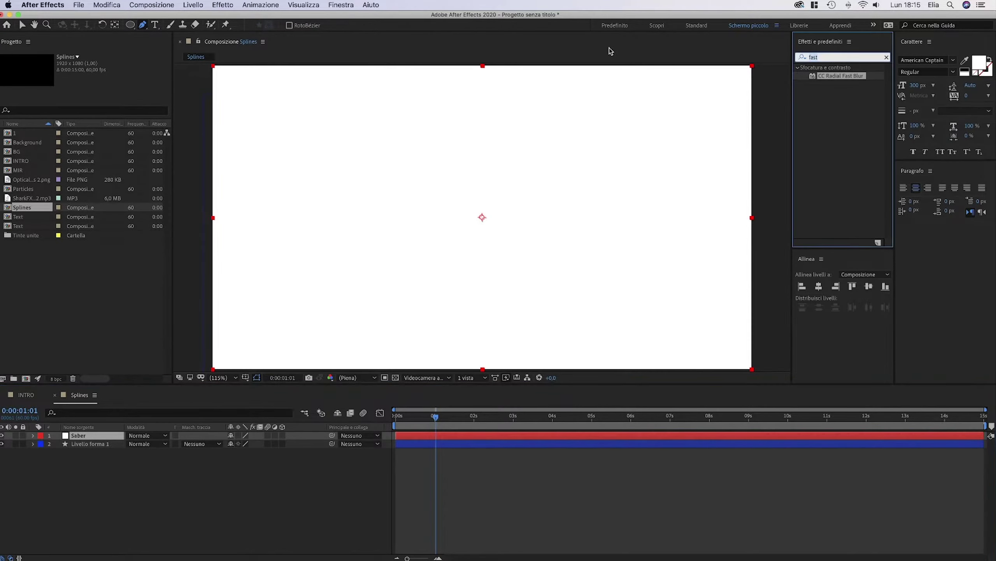
pyautogui.write('saber')
pyautogui.doubleClick(820, 76)
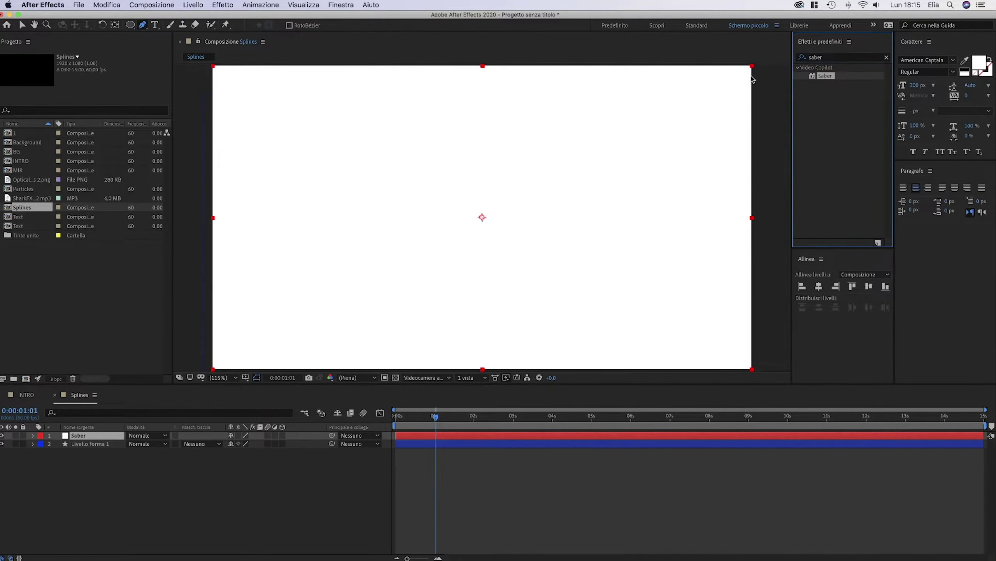
# Set the Saber effect's Core Type to Layer Masks and its Start Size to 0%, with the Pen tool active
pyautogui.click(143, 26)
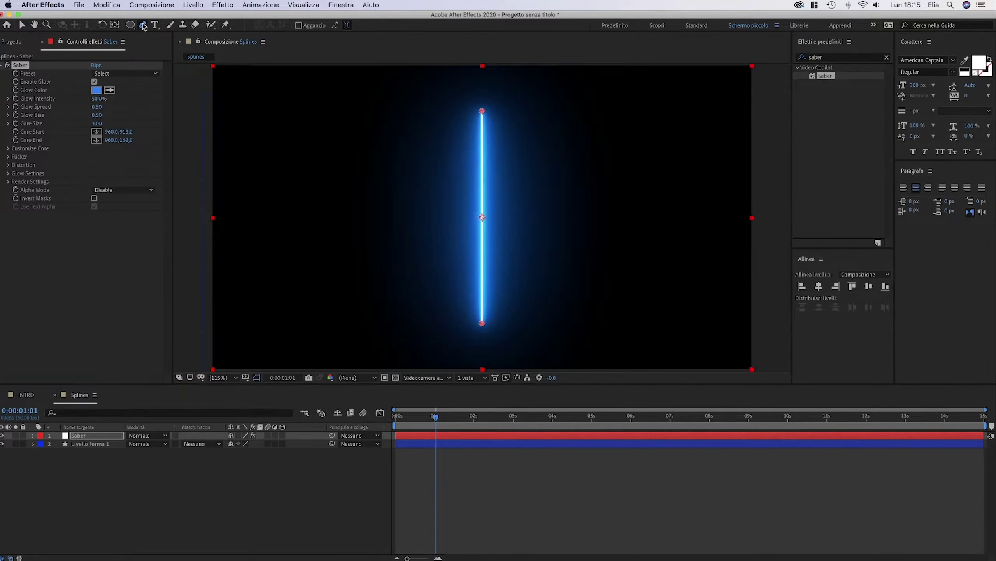
pyautogui.click(8, 149)
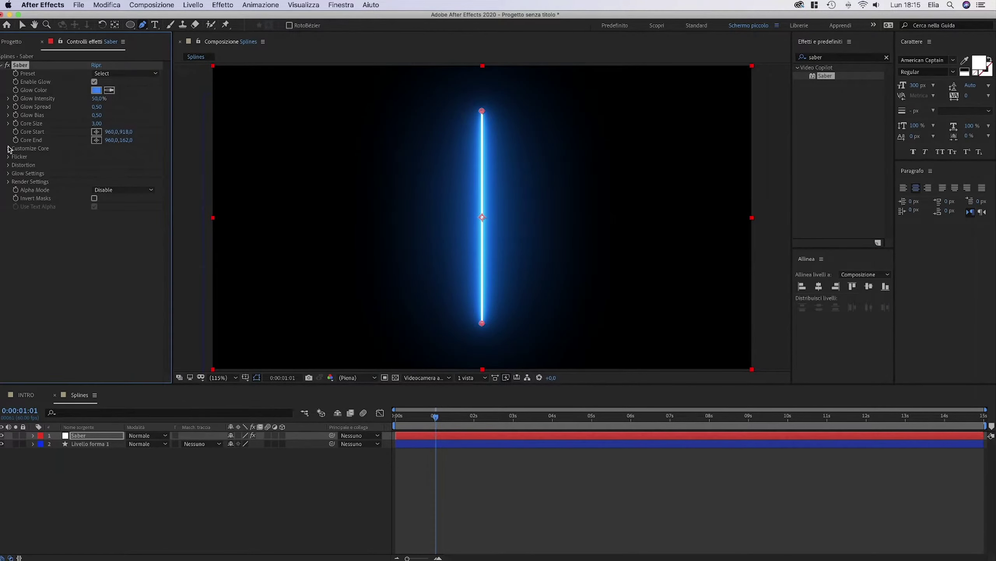
pyautogui.click(138, 158)
pyautogui.click(115, 177)
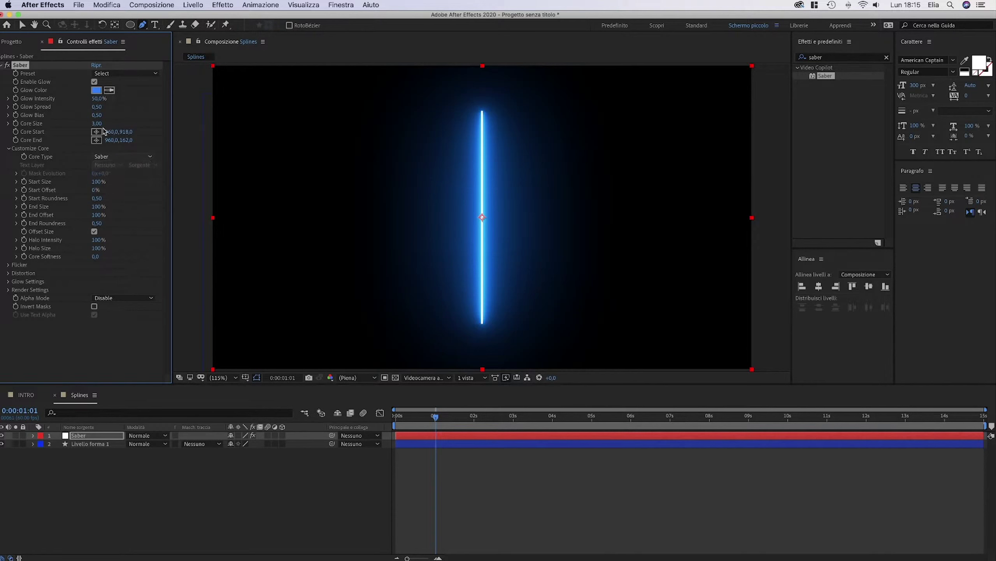
pyautogui.click(98, 183)
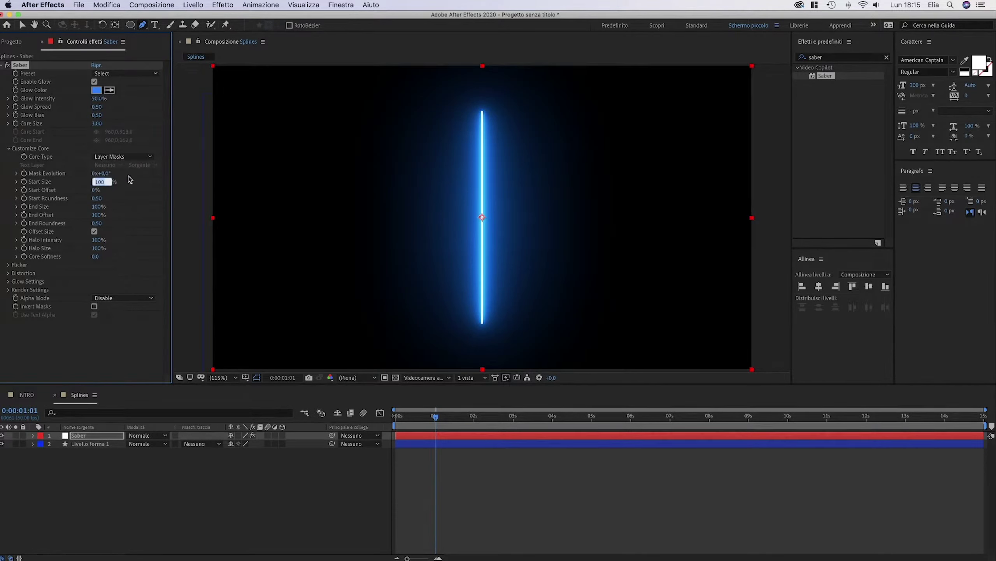
pyautogui.write('0')
pyautogui.press('Return')
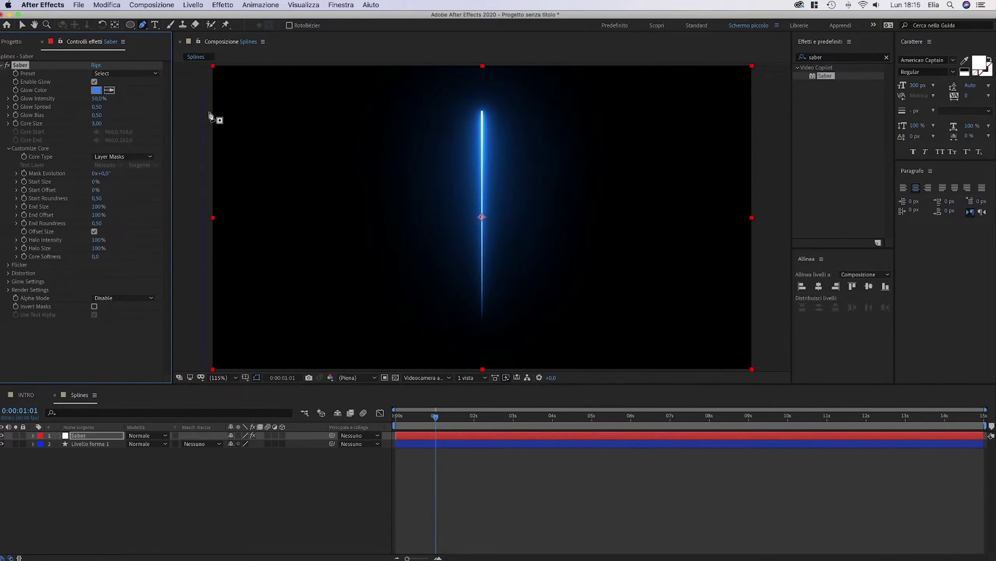
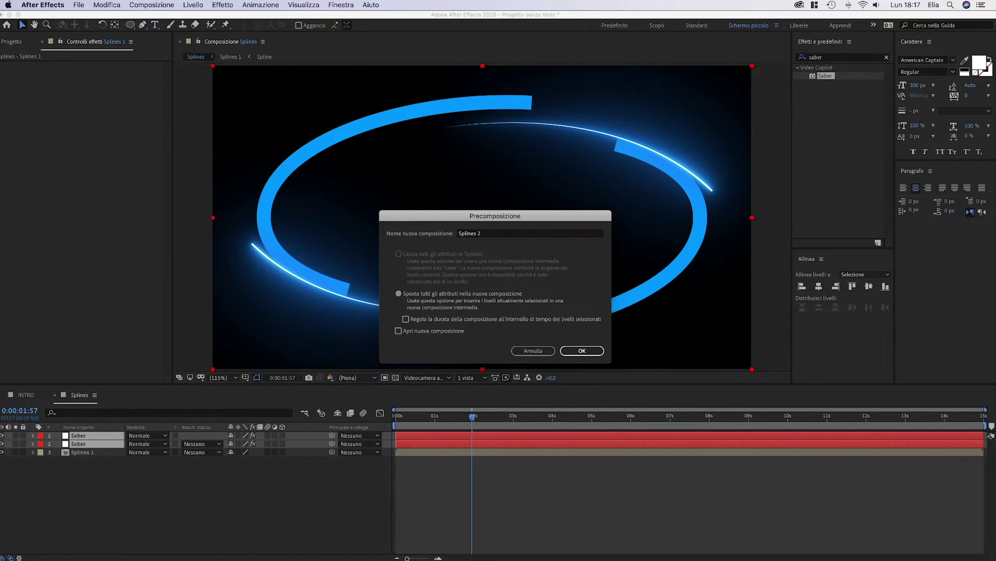
# Precompose the two Saber layers as Splines 2, and at 0:00:02:48 activate the Pen tool with no layer selected
pyautogui.click(506, 421)
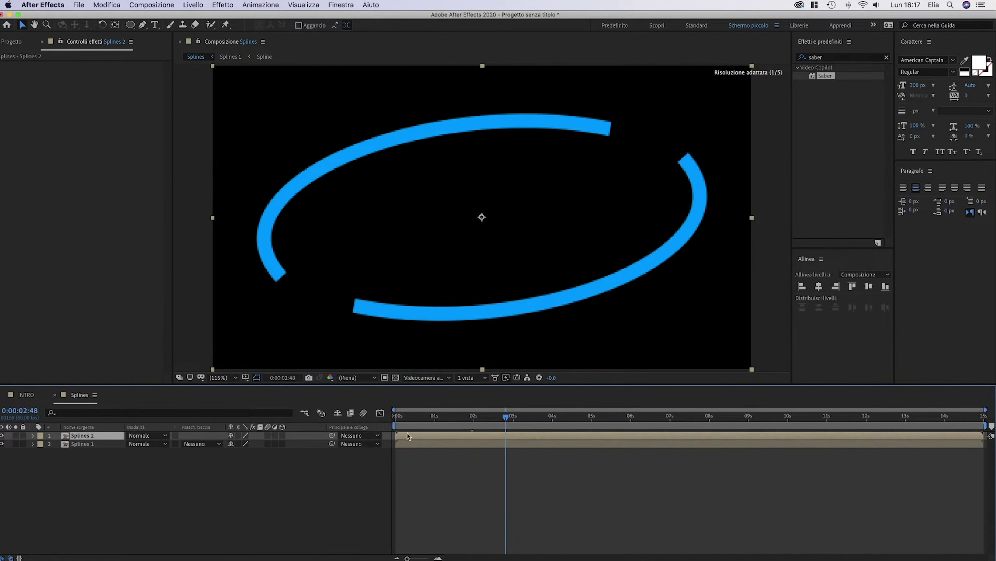
pyautogui.click(158, 488)
pyautogui.click(143, 26)
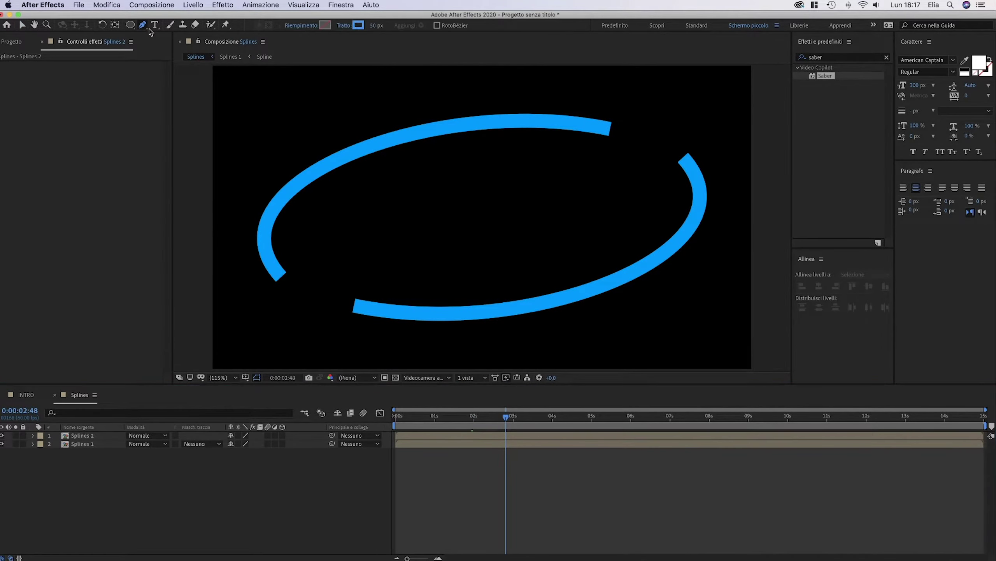
# Set the shape stroke colour to dark grey 2E2E2E
pyautogui.click(358, 25)
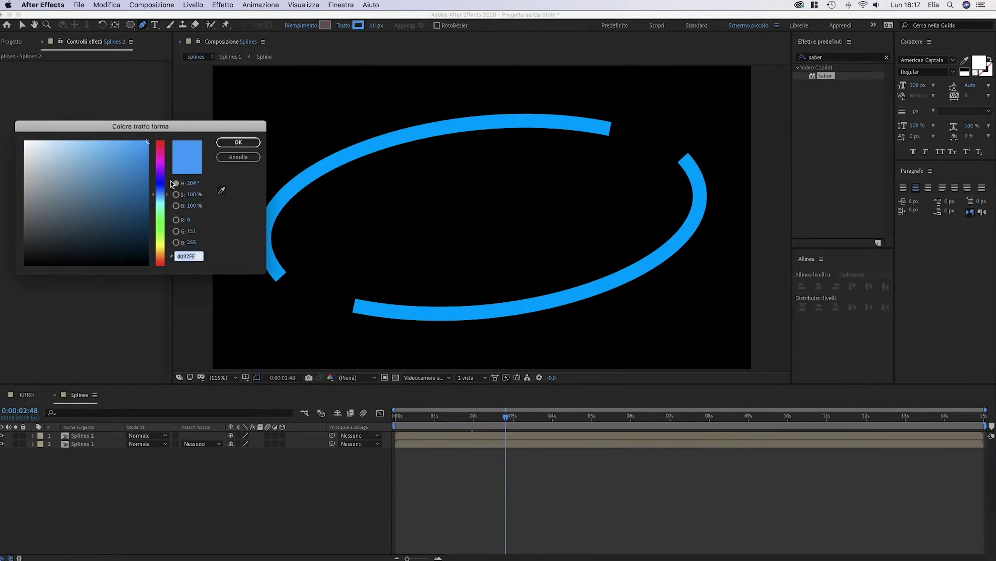
pyautogui.moveTo(102, 242); pyautogui.dragTo(11, 242)
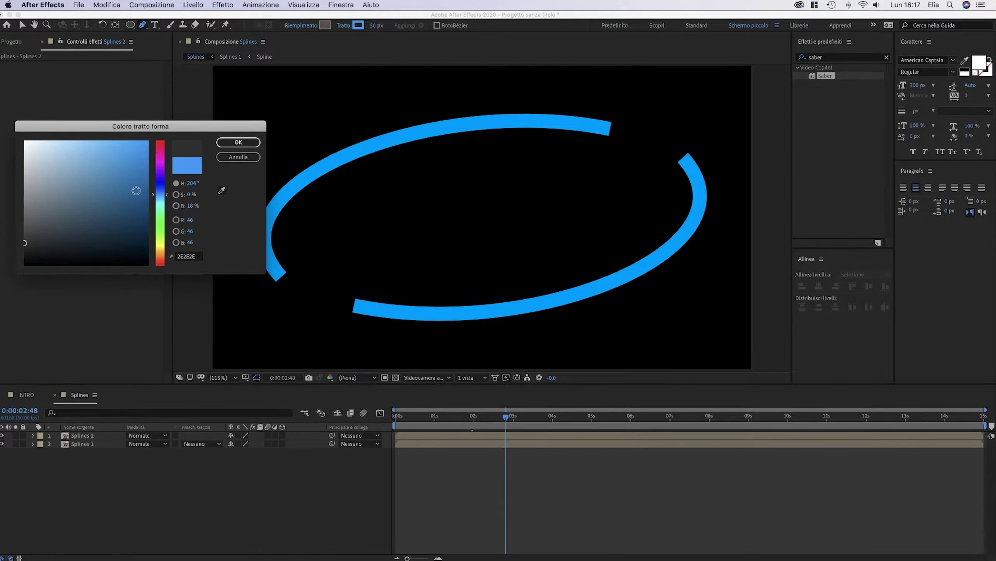
pyautogui.click(229, 148)
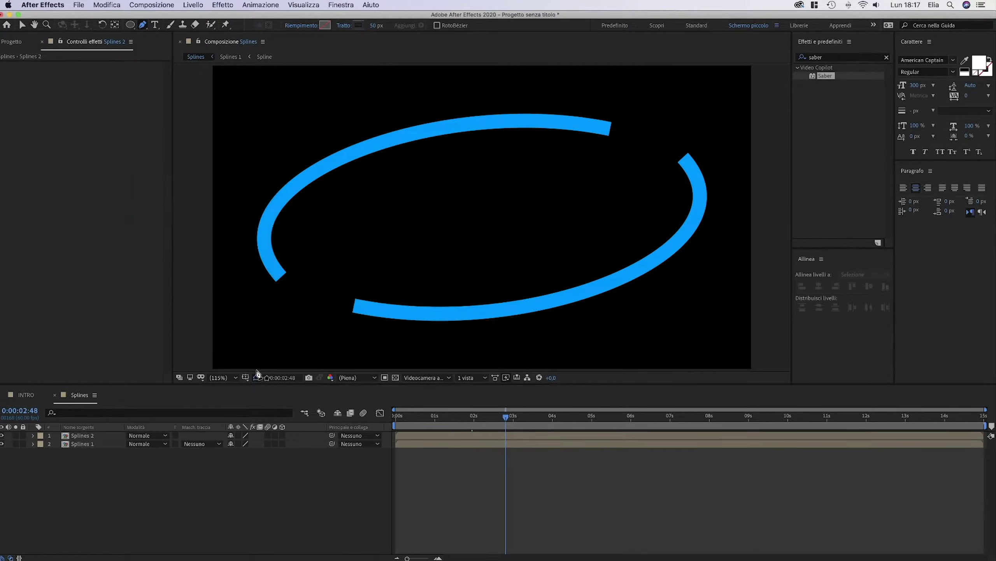
# Display the proportional grid over the composition and set the shape stroke colour to white FFFFFF
pyautogui.click(246, 377)
pyautogui.click(276, 396)
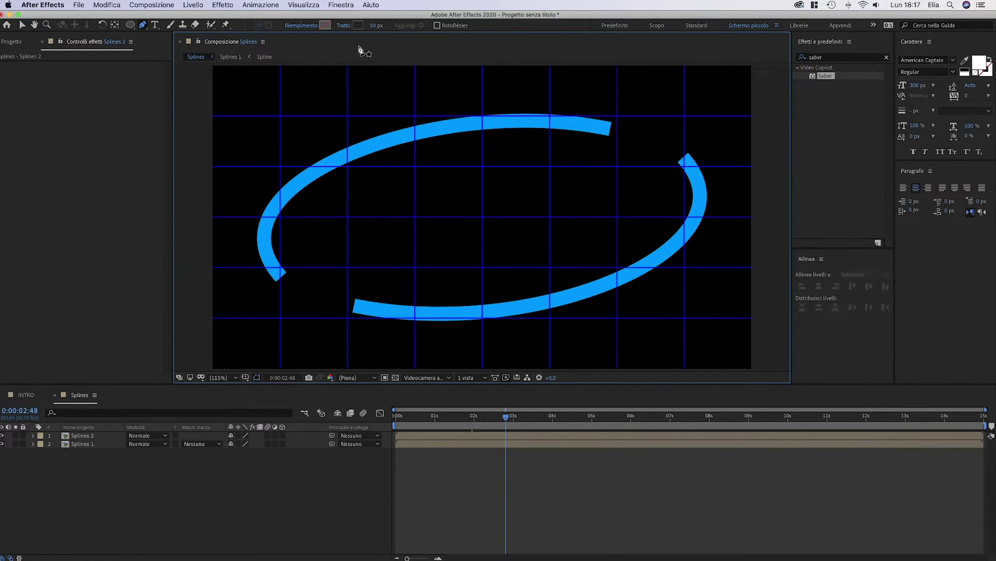
pyautogui.click(359, 25)
pyautogui.moveTo(101, 188); pyautogui.dragTo(10, 107)
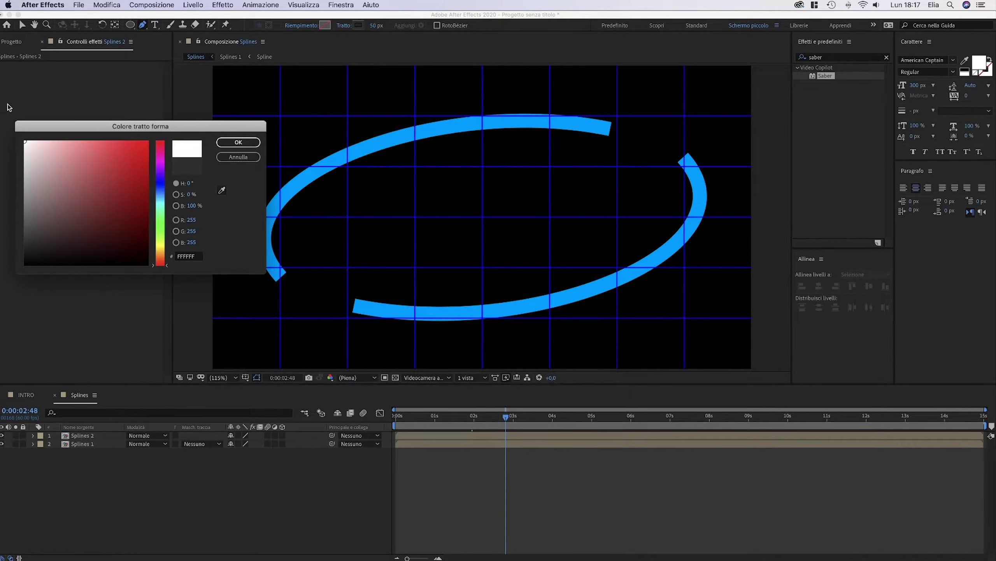
pyautogui.click(238, 142)
# Draw a wavy four-point white path from above the frame's upper edge down past its lower right side
pyautogui.scroll(2, 447, 149)
pyautogui.scroll(-5, 456, 127)
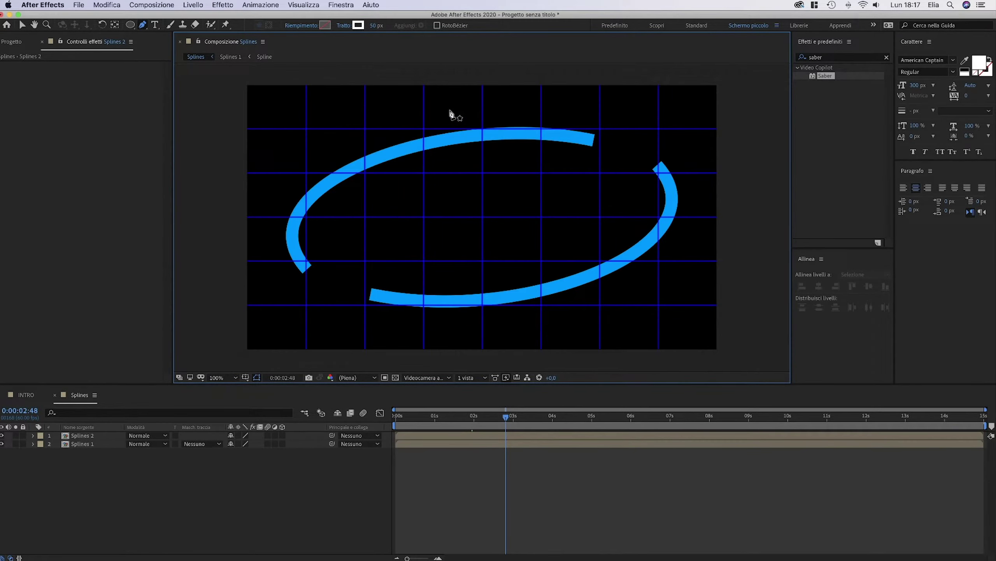
pyautogui.scroll(3, 451, 114)
pyautogui.scroll(-2, 451, 116)
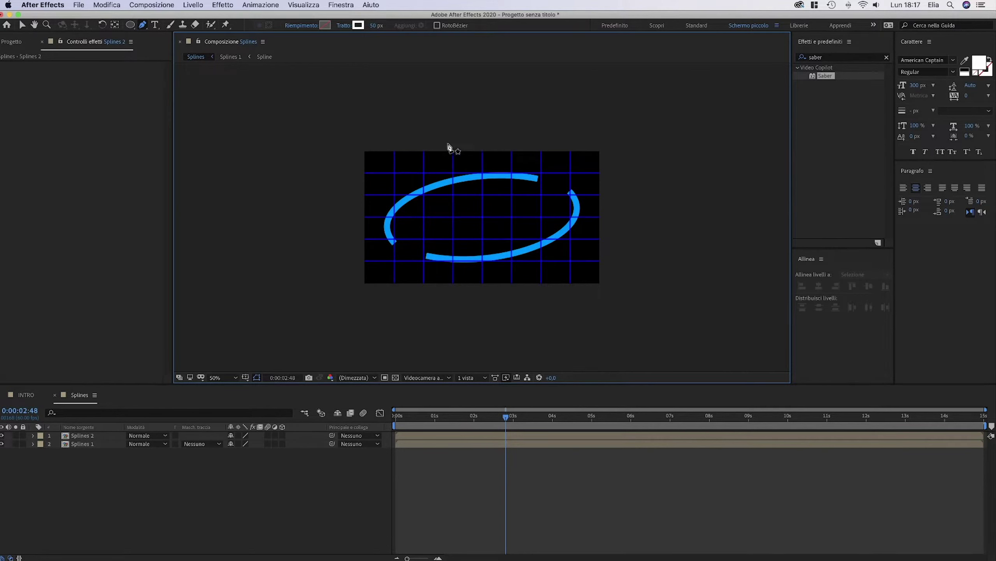
pyautogui.click(424, 146)
pyautogui.moveTo(492, 172); pyautogui.dragTo(538, 158)
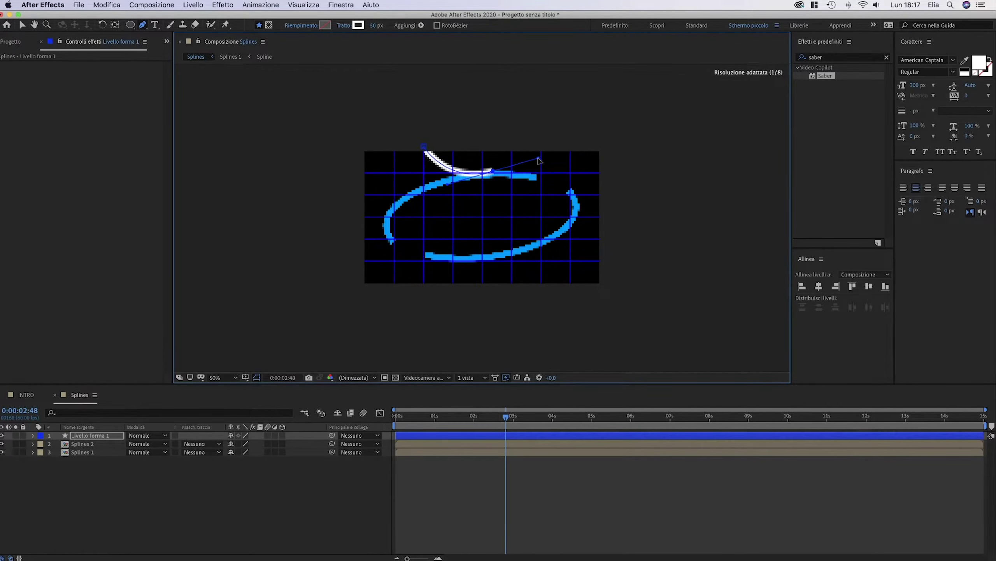
pyautogui.moveTo(554, 225); pyautogui.dragTo(551, 234)
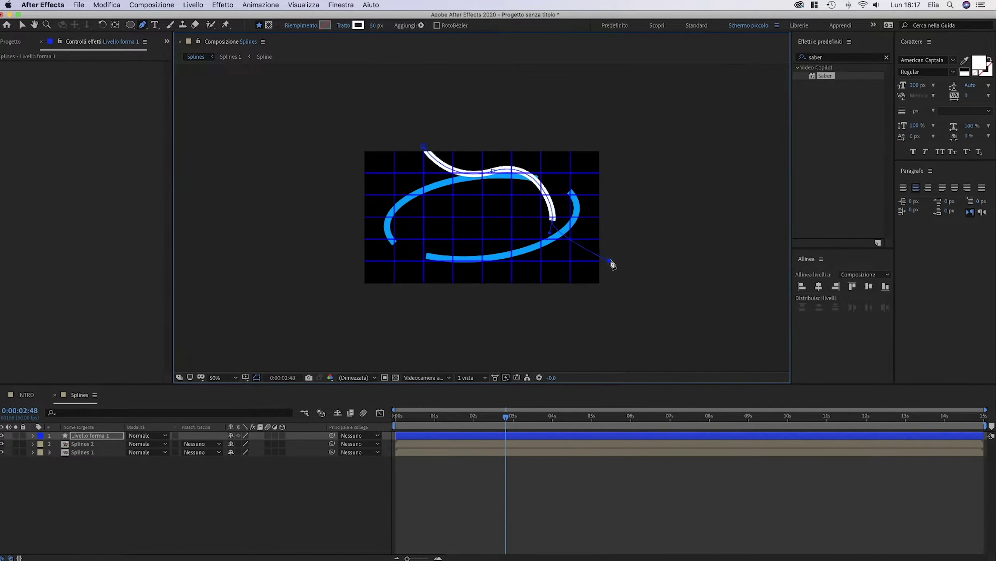
pyautogui.moveTo(609, 260); pyautogui.dragTo(642, 242)
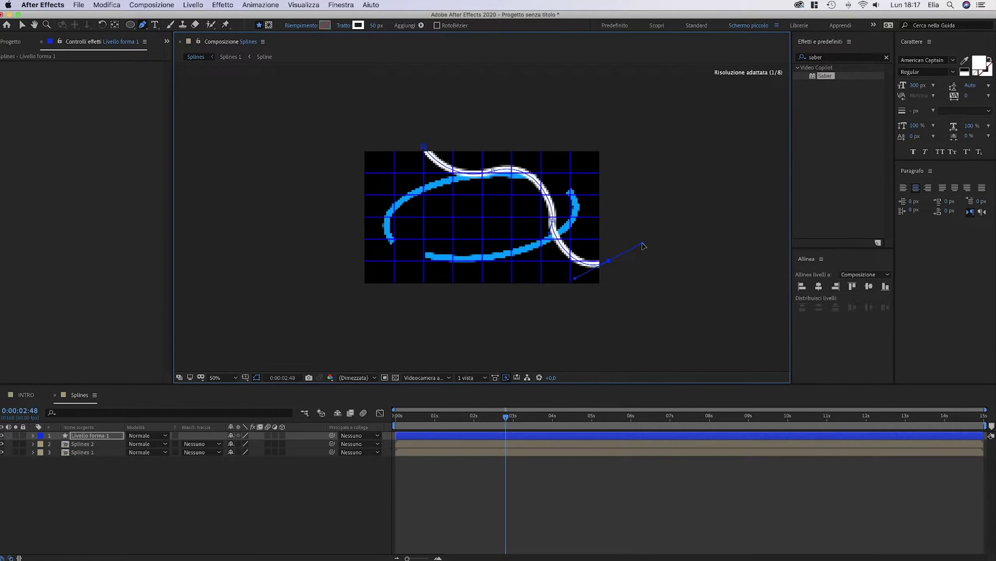
pyautogui.hotkey('shift', '/')
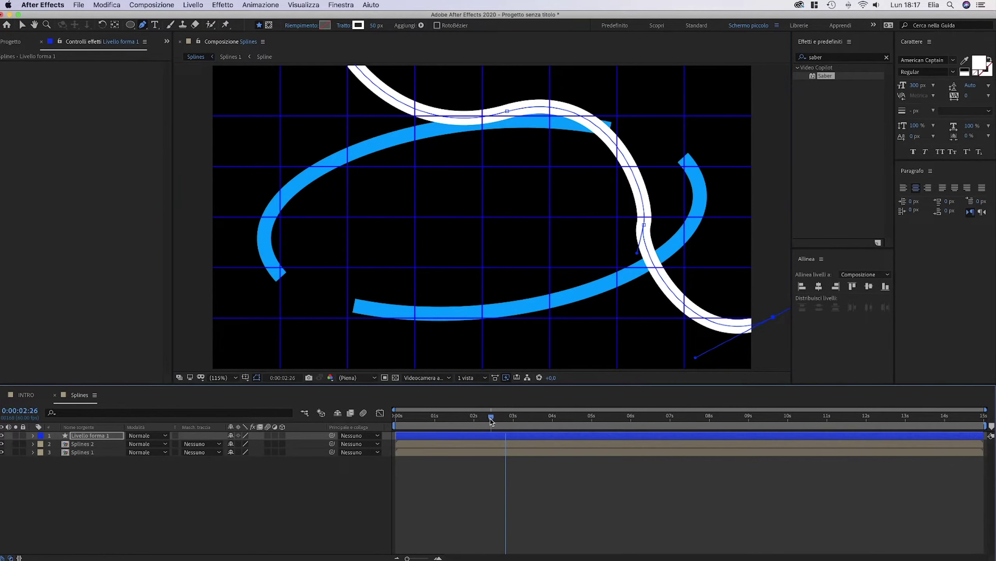
# Set the white path's stroke width to 35 px
pyautogui.click(491, 417)
pyautogui.click(372, 26)
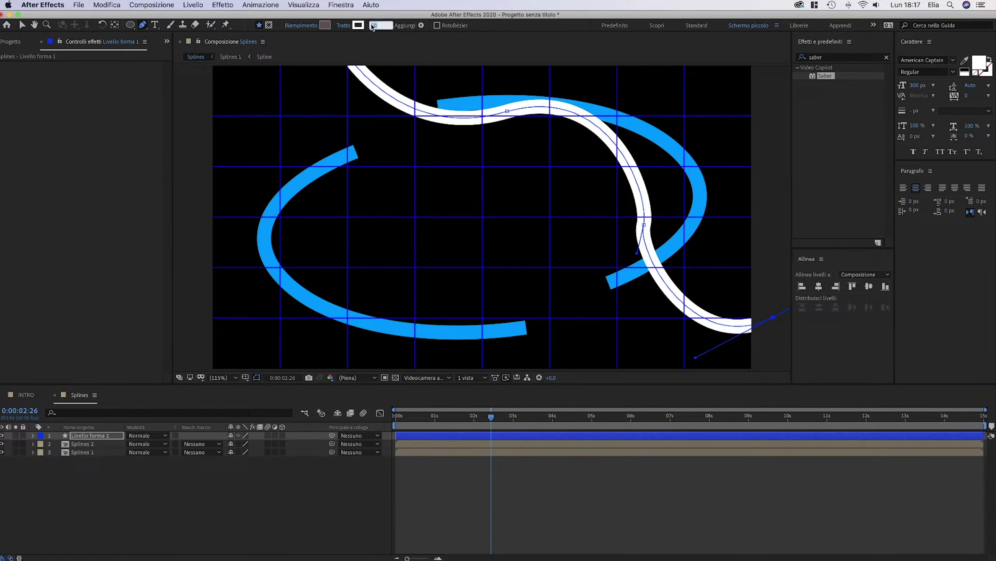
pyautogui.write('35')
pyautogui.press('Return')
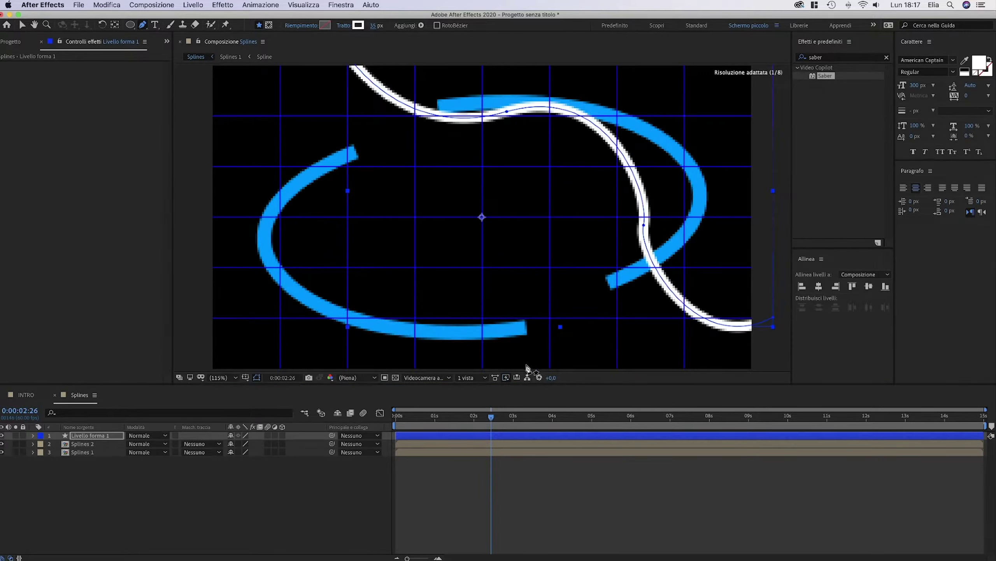
# Place the playhead at 0:00:02:15 and add Trim Paths to the white path's shape layer
pyautogui.moveTo(491, 417); pyautogui.dragTo(470, 418)
pyautogui.click(484, 418)
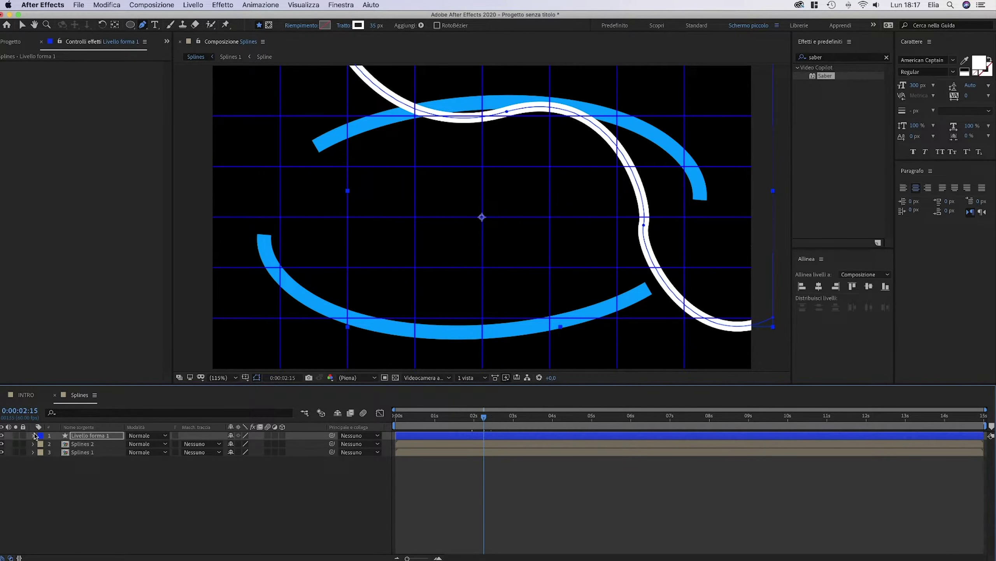
pyautogui.click(33, 435)
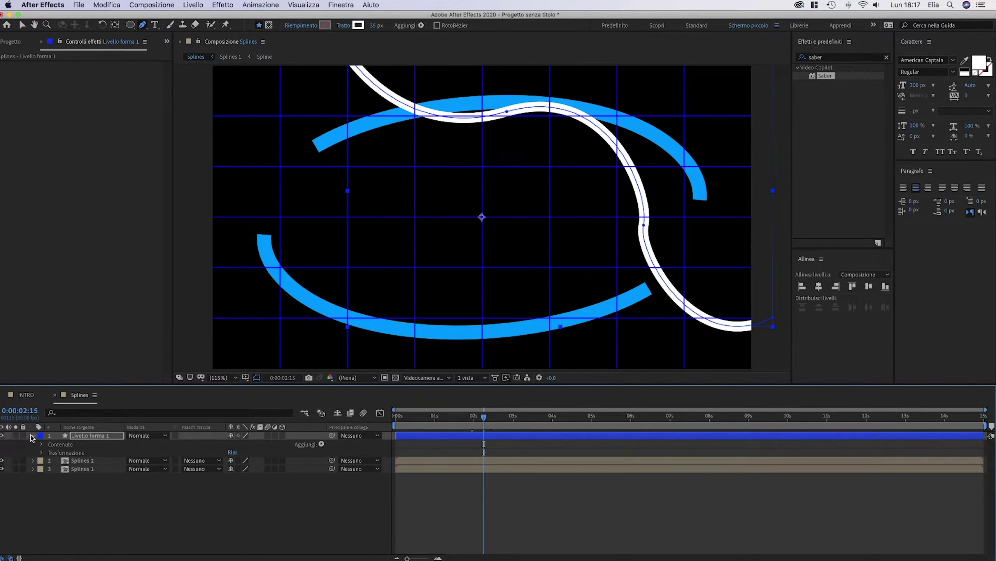
pyautogui.click(322, 444)
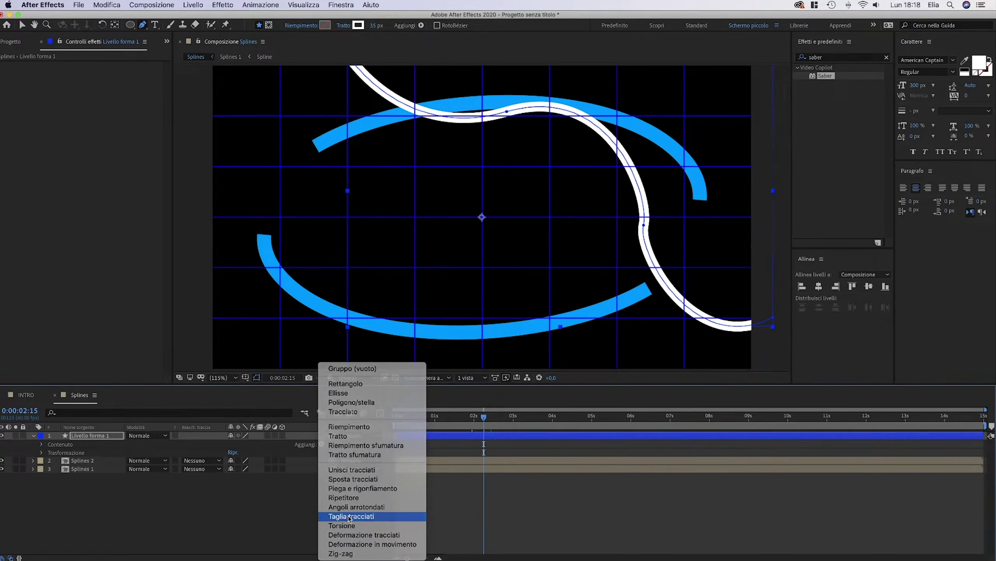
pyautogui.click(351, 516)
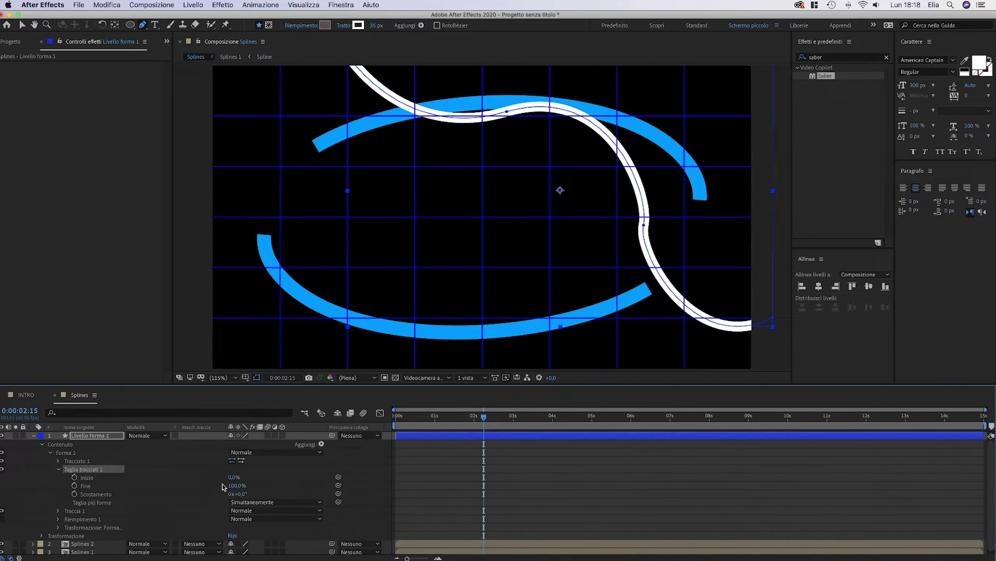
# Keyframe the Trim Paths Start and End from 0% at 0:00:02:15 to 100% at 0:00:03:00
pyautogui.moveTo(237, 486); pyautogui.dragTo(71, 496)
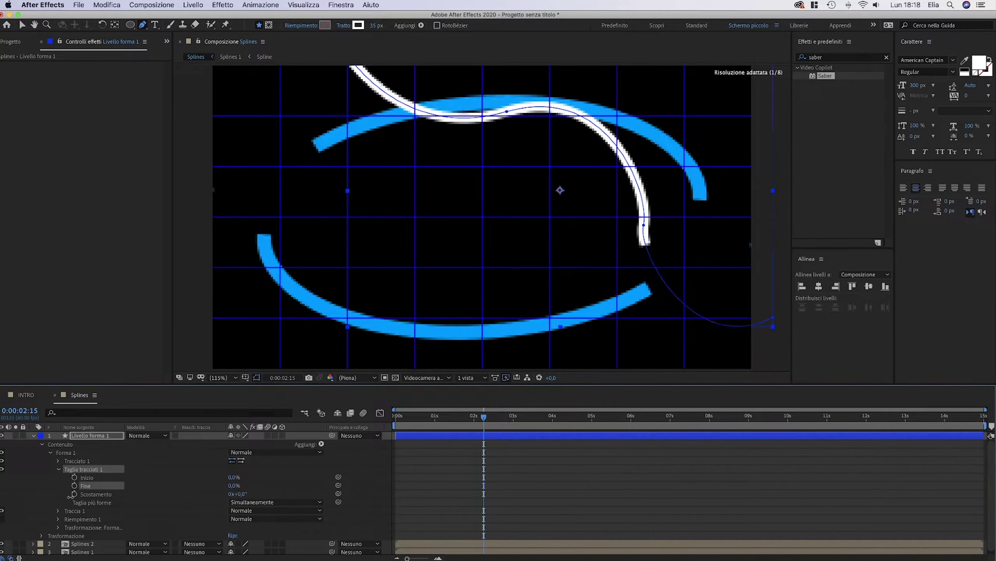
pyautogui.click(74, 476)
pyautogui.click(74, 485)
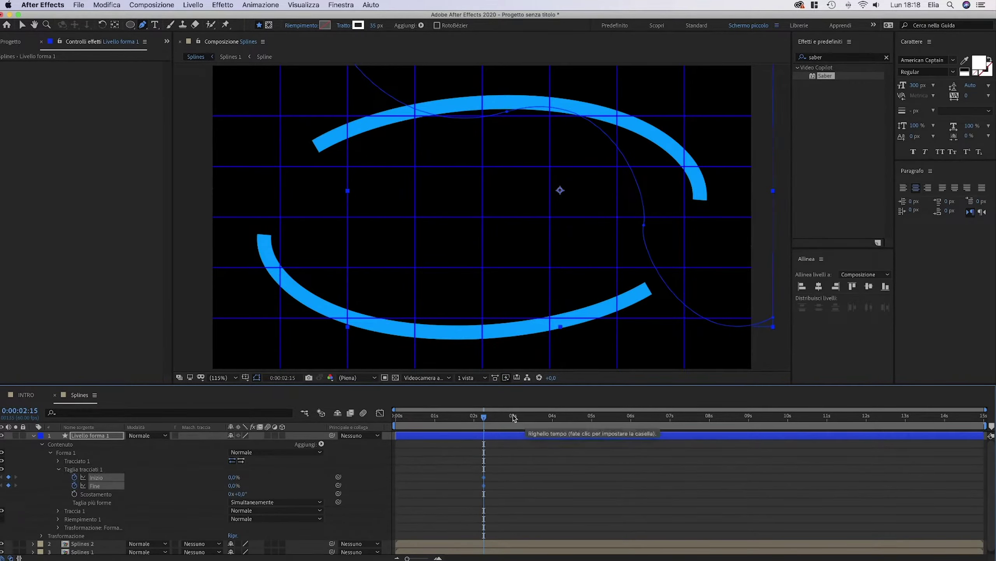
pyautogui.click(513, 417)
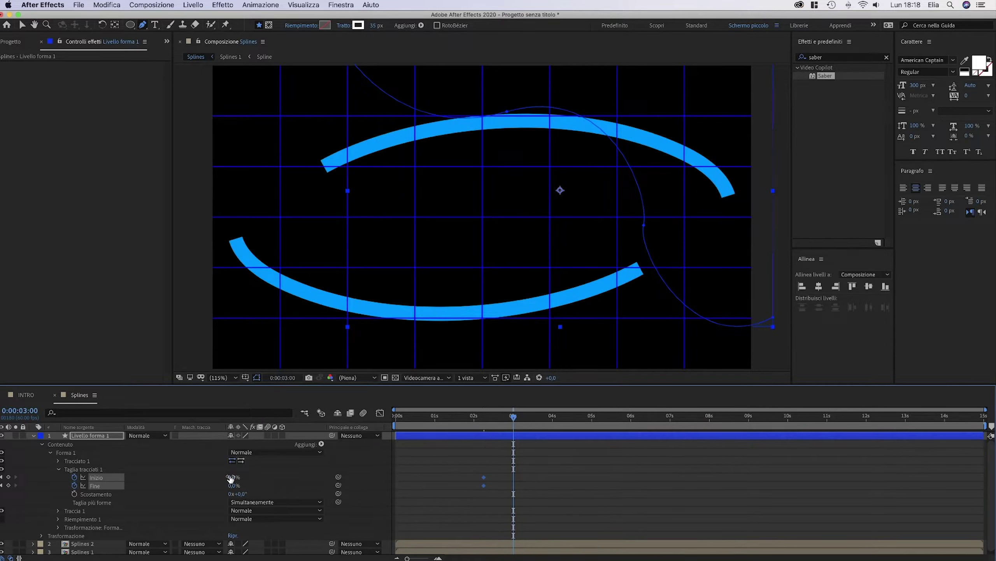
pyautogui.moveTo(234, 477); pyautogui.dragTo(368, 476)
pyautogui.moveTo(234, 485); pyautogui.dragTo(454, 473)
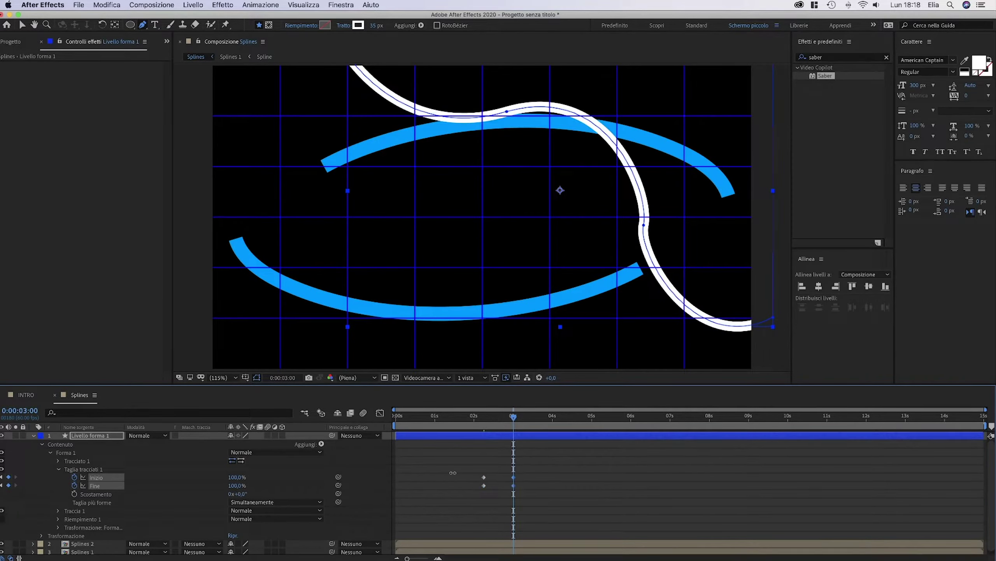
# Shift both End keyframes slightly earlier, with the first just after 0:00:02:00, and preview the travelling white stroke
pyautogui.moveTo(512, 417)
pyautogui.mouseDown()
pyautogui.moveTo(475, 475)
pyautogui.moveTo(518, 486)
pyautogui.moveTo(511, 494)
pyautogui.mouseUp()
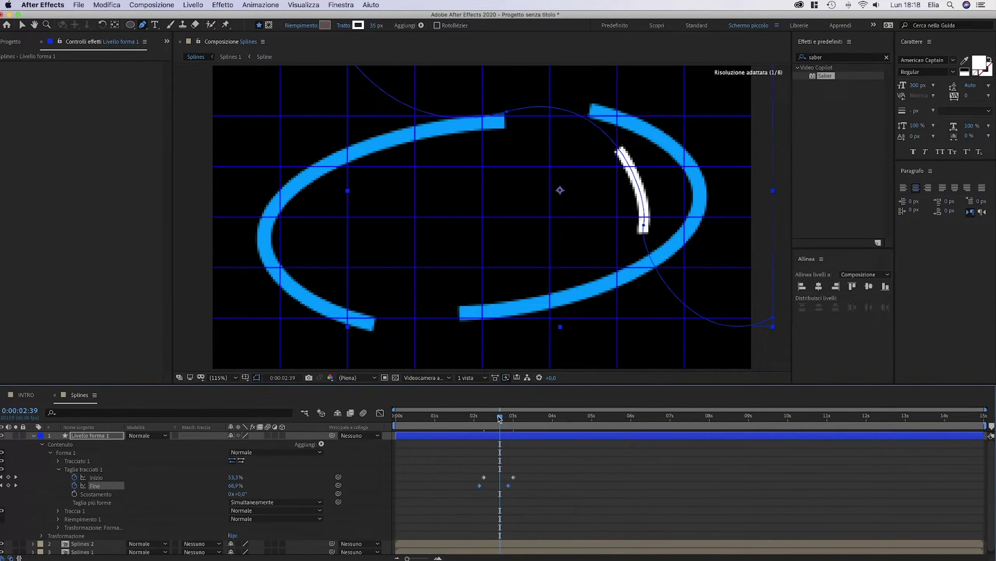
pyautogui.click(488, 425)
pyautogui.moveTo(486, 422); pyautogui.dragTo(476, 452)
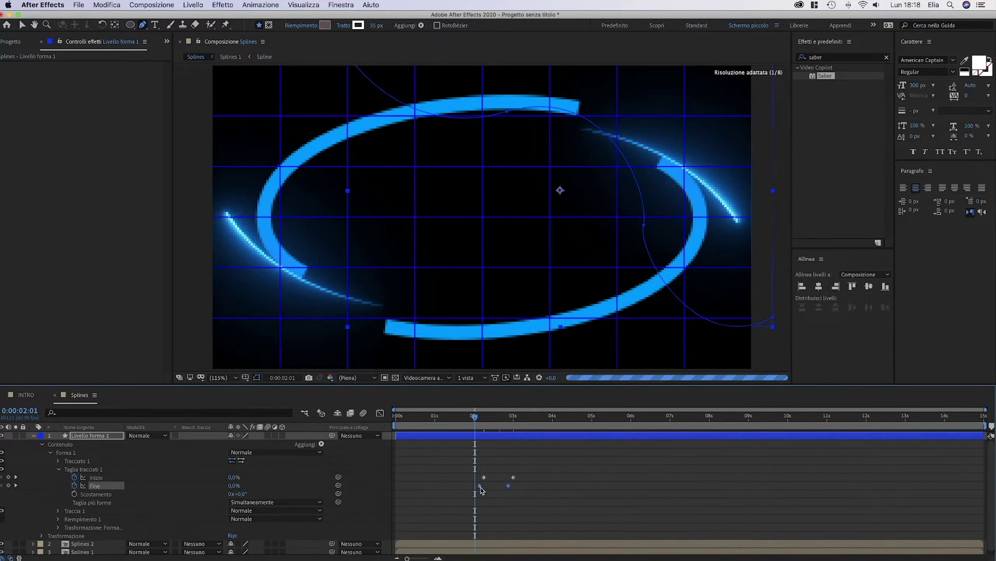
pyautogui.moveTo(481, 487); pyautogui.dragTo(479, 487)
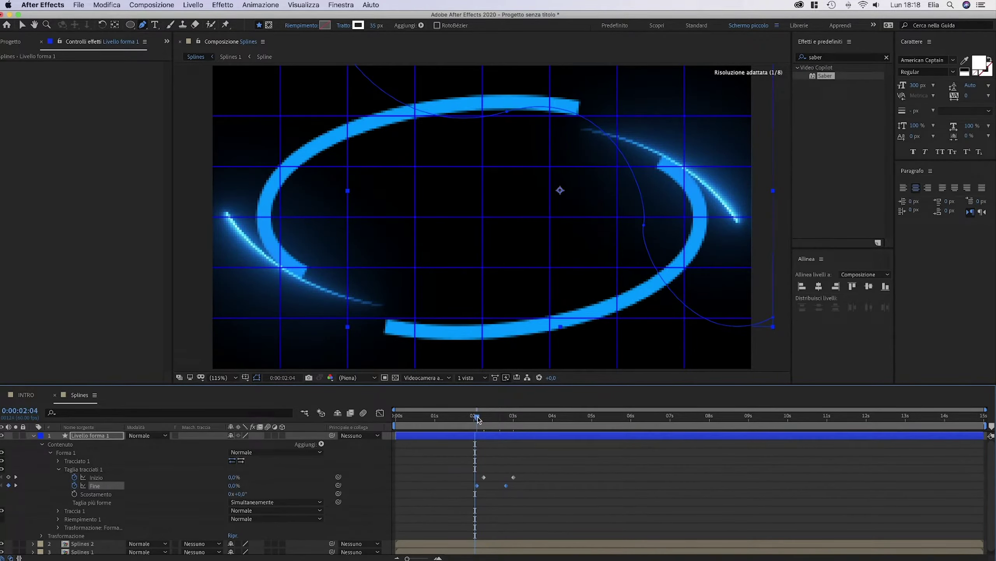
pyautogui.moveTo(476, 418); pyautogui.dragTo(490, 419)
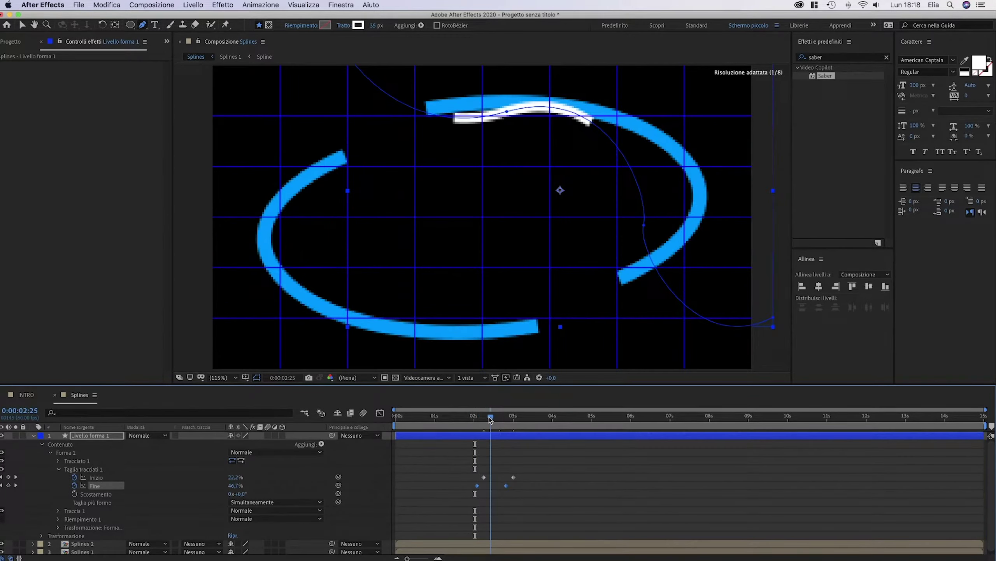
# Shift both Start keyframes later so the last one sits at 0:00:03:09, and preview the longer stroke
pyautogui.moveTo(461, 479); pyautogui.dragTo(521, 481)
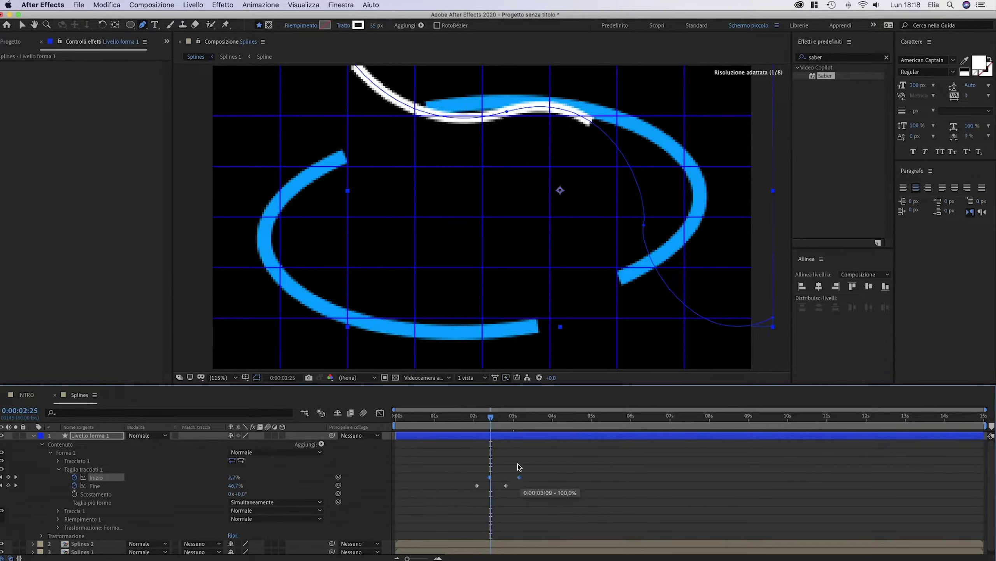
pyautogui.click(495, 421)
pyautogui.moveTo(495, 421); pyautogui.dragTo(498, 422)
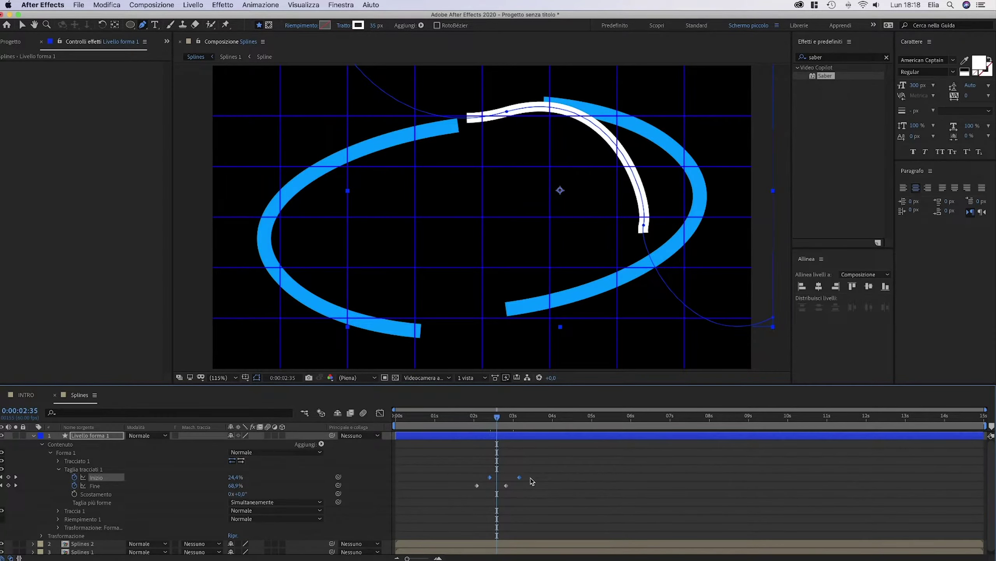
# Ease all four Start and End keyframes with steep speed curves in the Graph Editor
pyautogui.moveTo(534, 474); pyautogui.dragTo(473, 493)
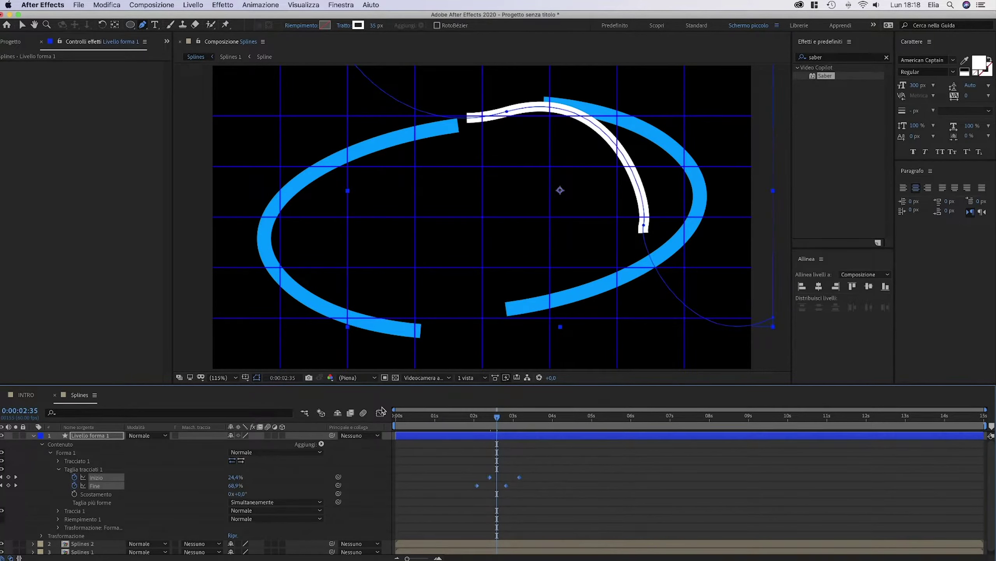
pyautogui.click(380, 412)
pyautogui.moveTo(539, 448); pyautogui.dragTo(499, 517)
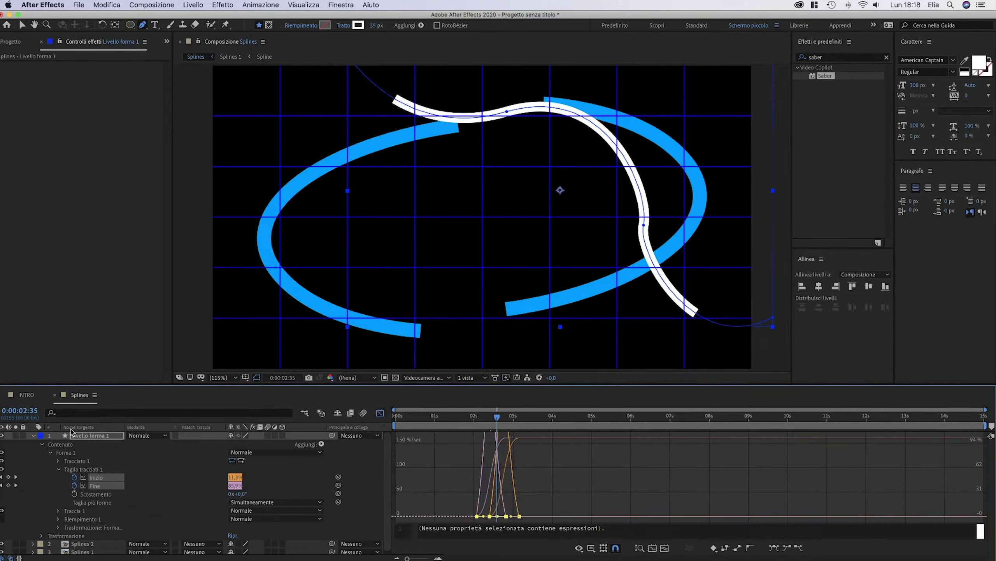
# Precompose the white path's shape layer as Spline, moving all attributes into the new composition
pyautogui.rightClick(84, 440)
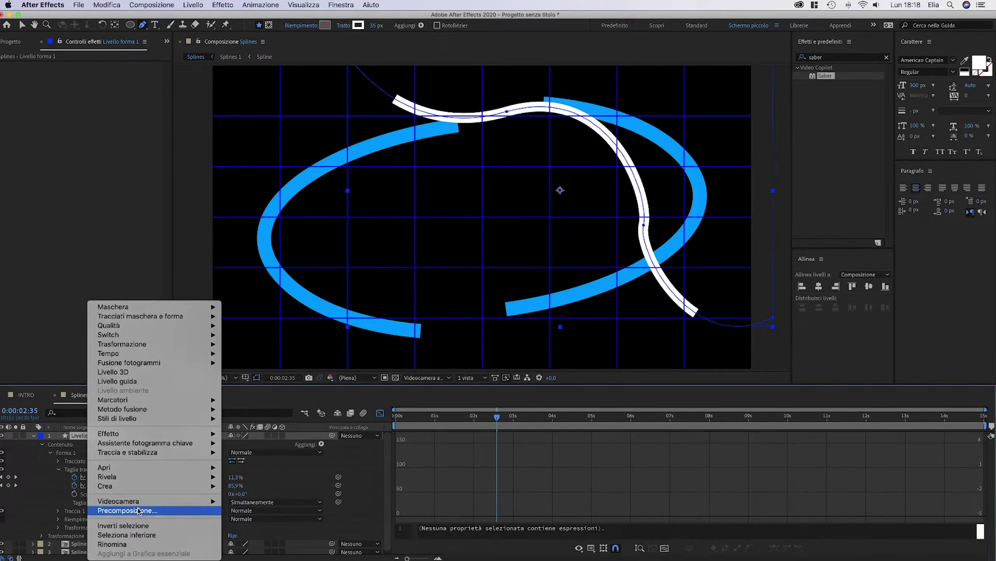
pyautogui.click(138, 511)
pyautogui.write('Spline')
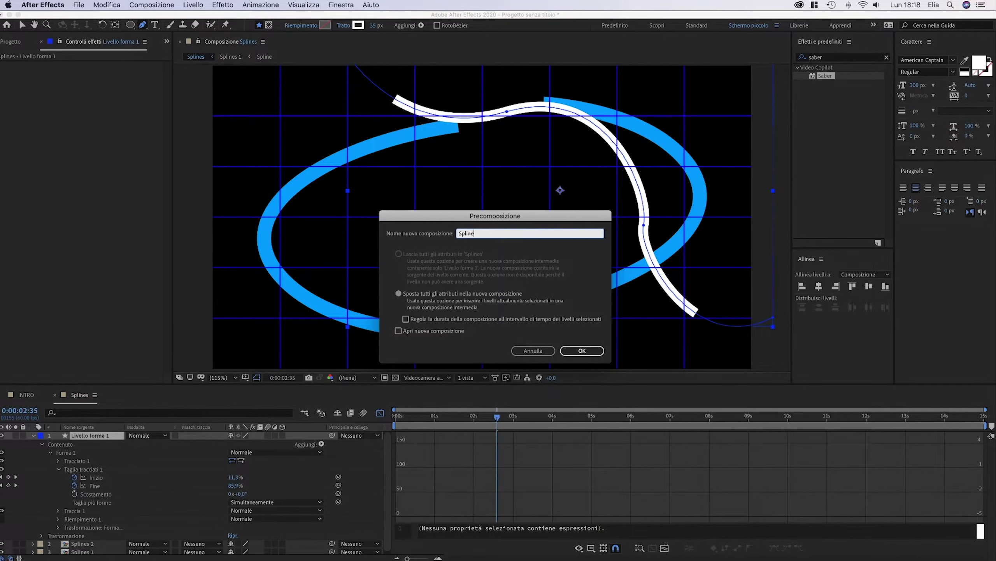
pyautogui.press('Return')
# Duplicate the Spline layer and set the copy's Scale to -100% on both axes to mirror the white stroke
pyautogui.hotkey('ctrl', 'd')
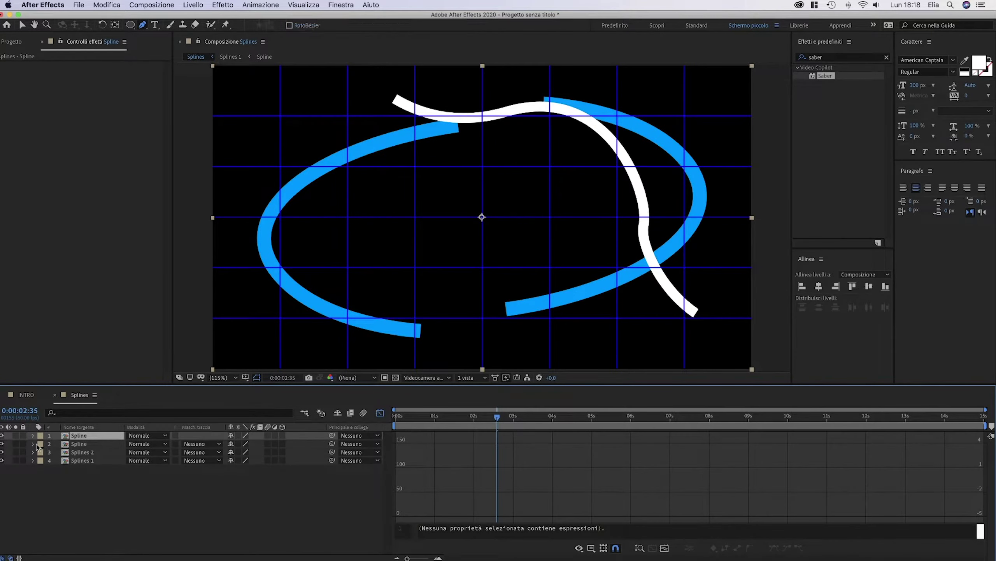
pyautogui.click(33, 436)
pyautogui.click(41, 445)
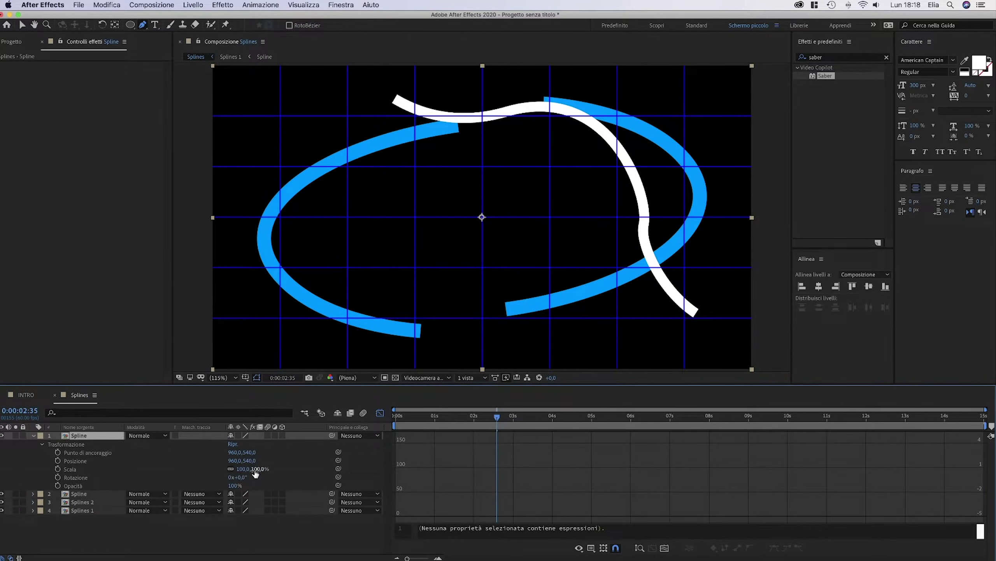
pyautogui.click(257, 469)
pyautogui.write('-100')
pyautogui.press('Return')
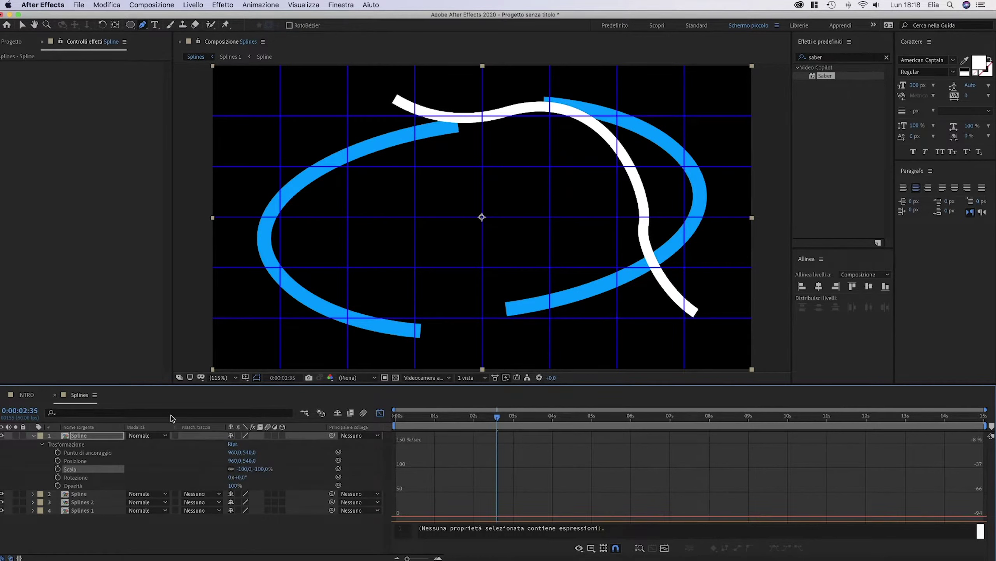
pyautogui.click(34, 436)
# Precompose both Spline layers together as Splines 3, moving all attributes into the new composition
pyautogui.keyDown('shift'); pyautogui.click(79, 444); pyautogui.keyUp('shift')
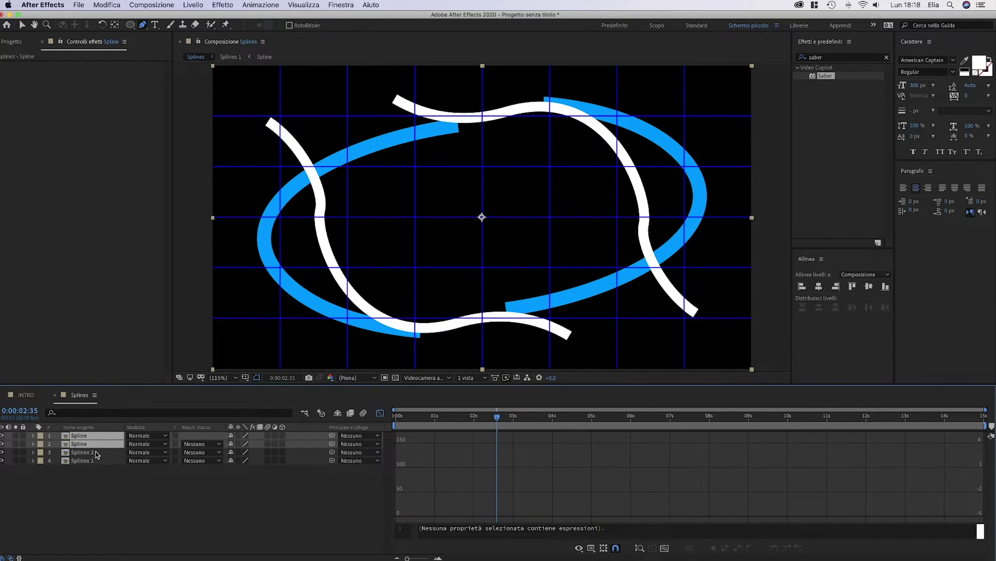
pyautogui.rightClick(89, 443)
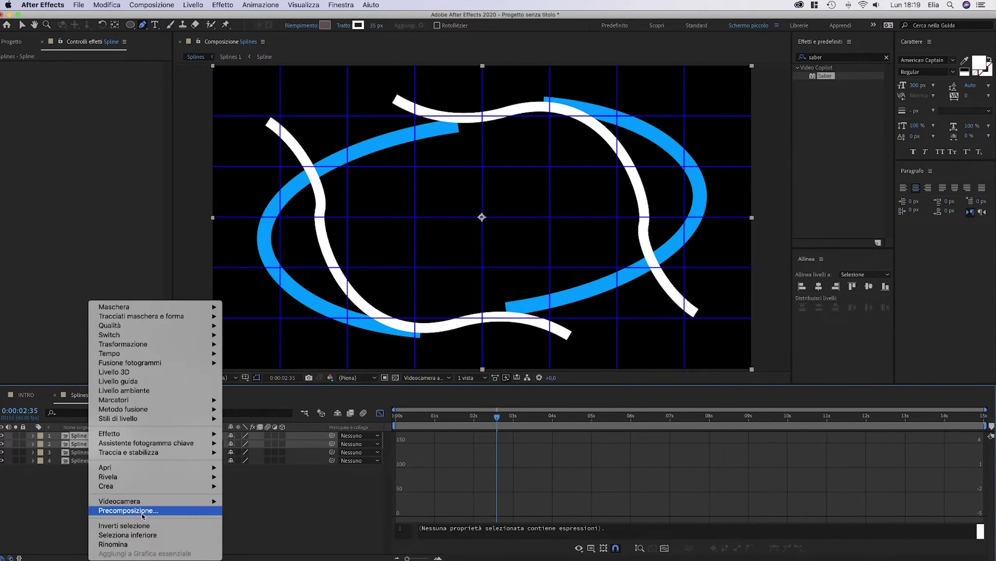
pyautogui.click(143, 510)
pyautogui.write('Spline')
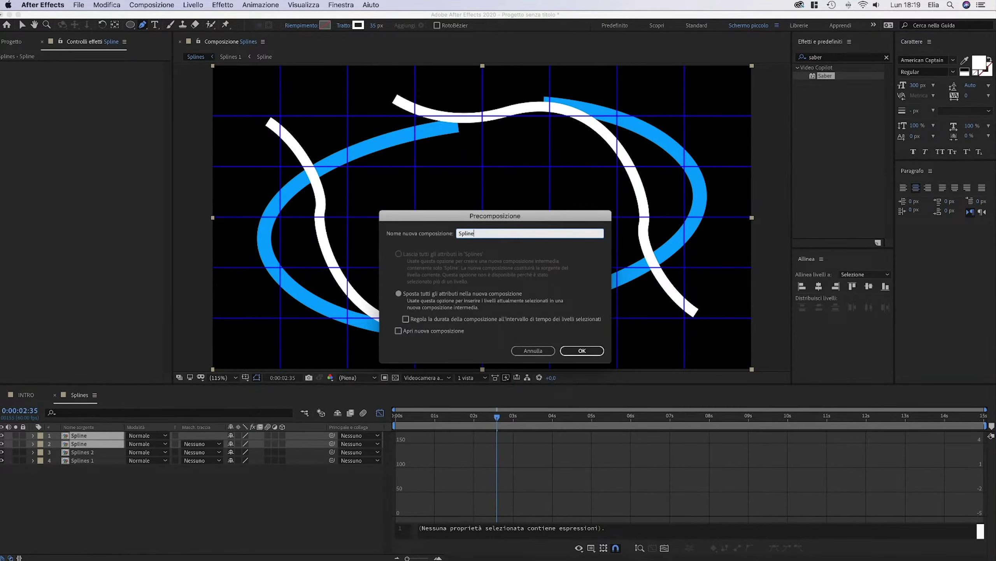
pyautogui.write('s 3')
pyautogui.press('Return')
# With no layer selected and the current time at 0:00:03:02, set the shape stroke colour to a light cyan blue
pyautogui.click(381, 413)
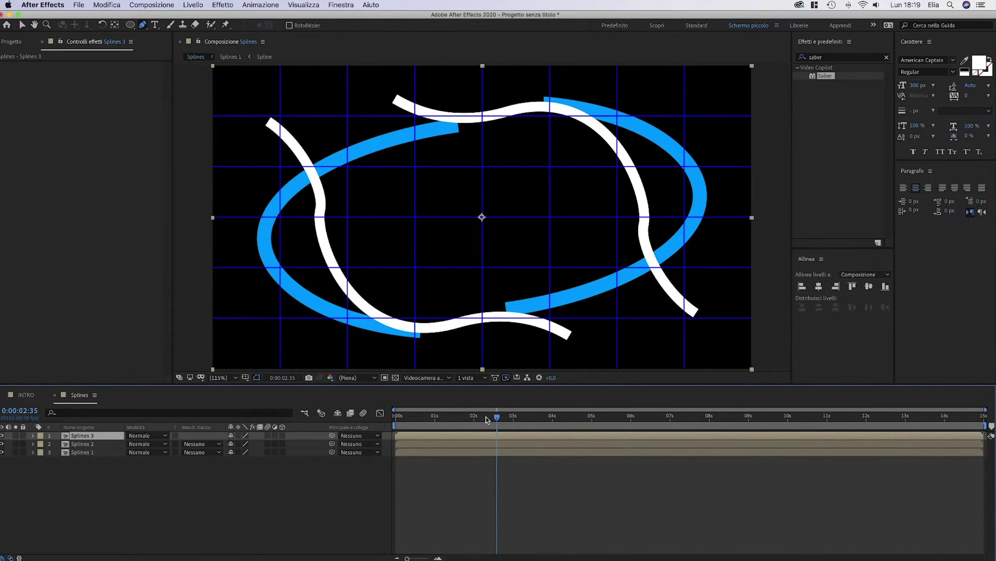
pyautogui.moveTo(487, 419); pyautogui.dragTo(515, 424)
pyautogui.press('F2')
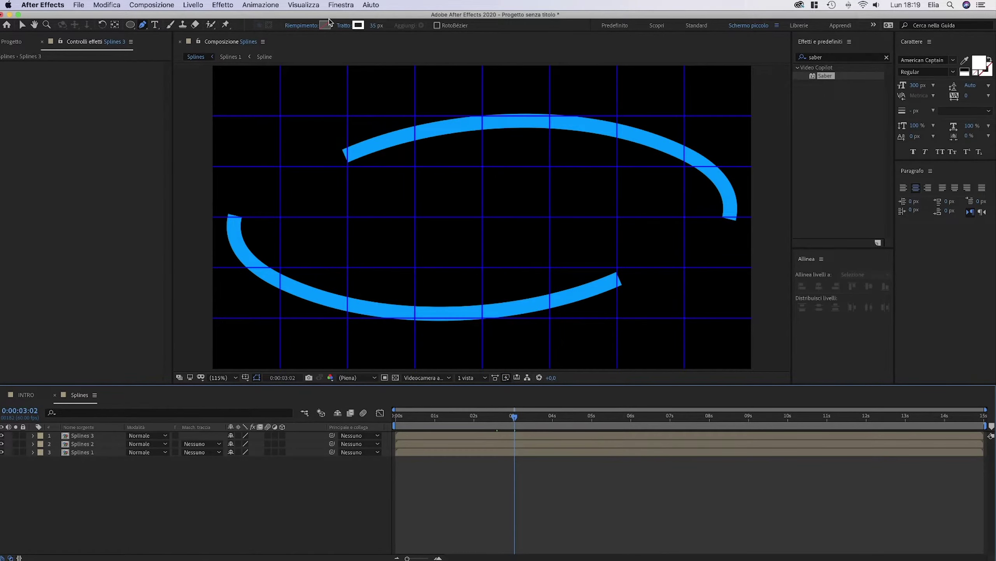
pyautogui.press(',')
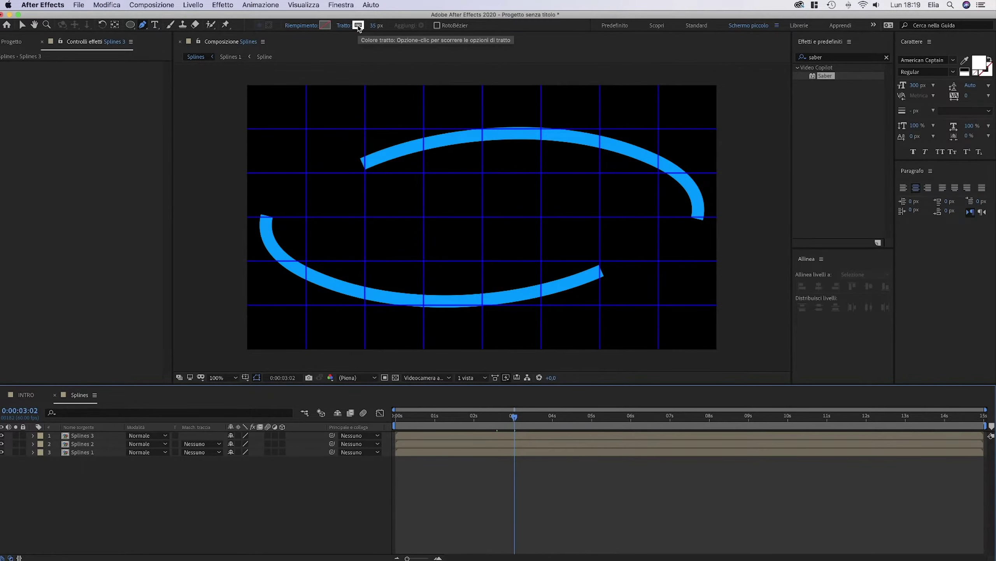
pyautogui.press('super+Tab')
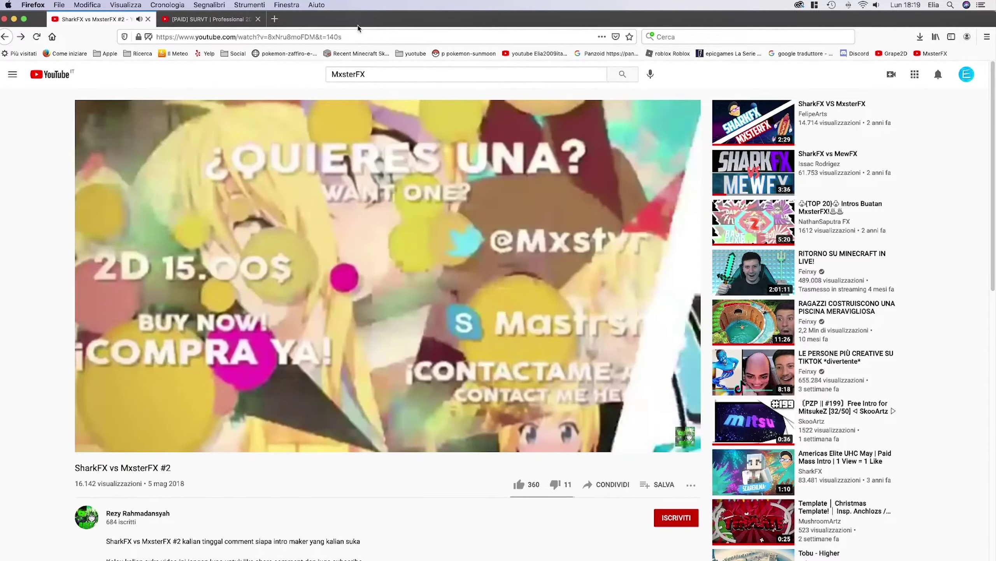
pyautogui.press('super+Tab')
pyautogui.click(154, 202)
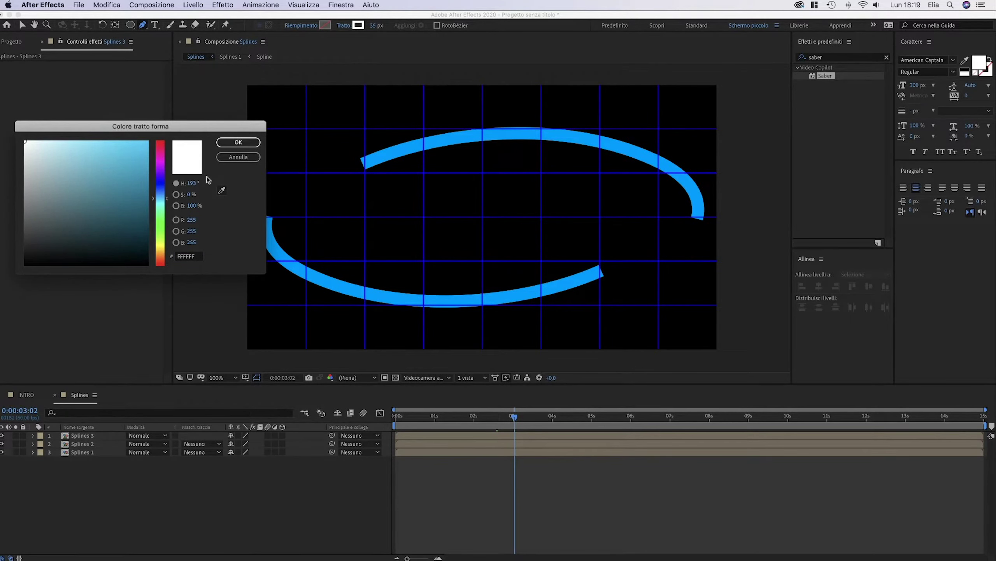
pyautogui.click(235, 143)
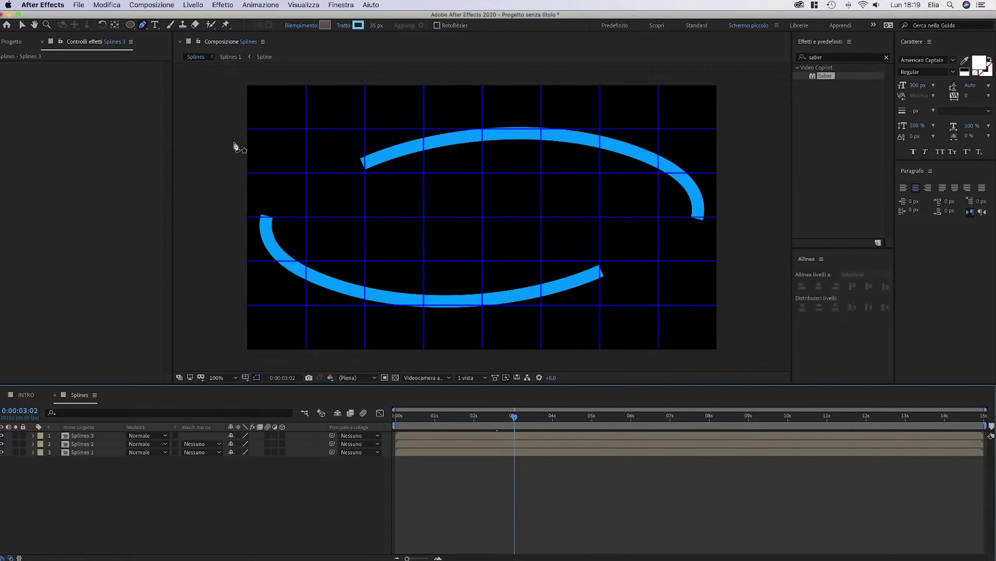
# Draw a three-point wavy cyan path across the frame's upper half, running past both side edges, and flatten its middle curve
pyautogui.click(234, 142)
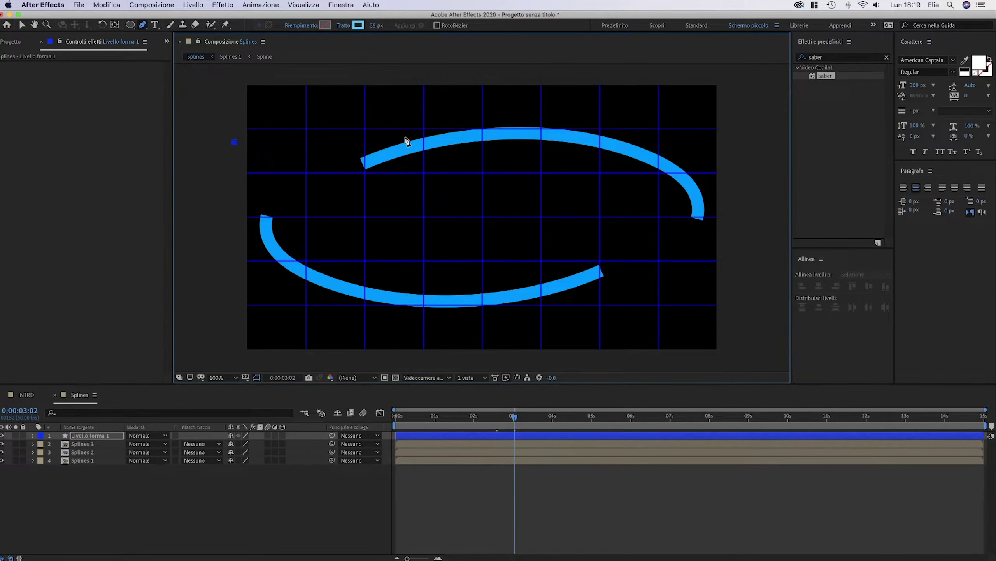
pyautogui.moveTo(234, 142)
pyautogui.keyDown('super'); pyautogui.mouseDown()
pyautogui.moveTo(243, 161)
pyautogui.moveTo(241, 135)
pyautogui.moveTo(242, 151)
pyautogui.mouseUp(); pyautogui.keyUp('super')
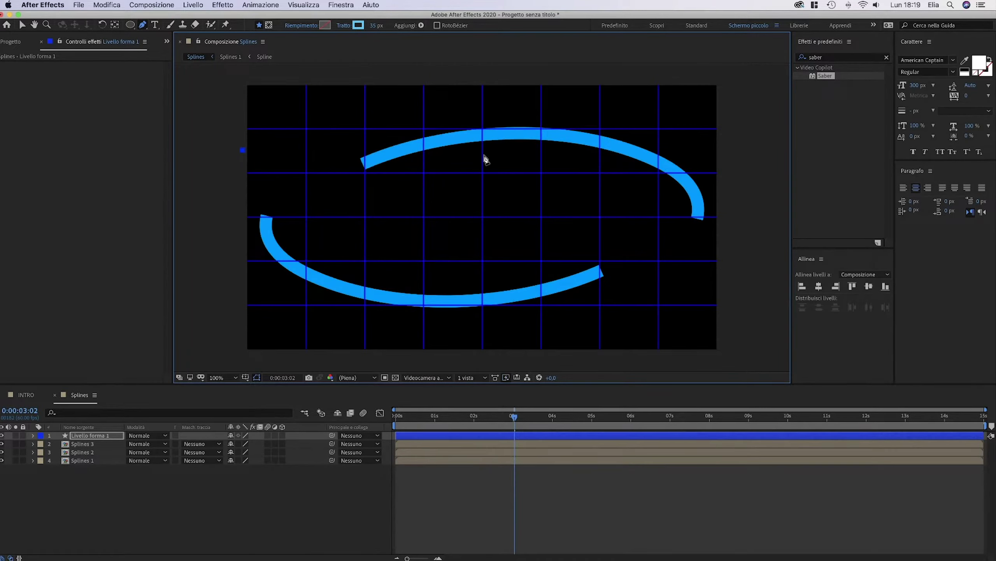
pyautogui.moveTo(482, 154)
pyautogui.mouseDown()
pyautogui.moveTo(519, 217)
pyautogui.moveTo(549, 225)
pyautogui.mouseUp()
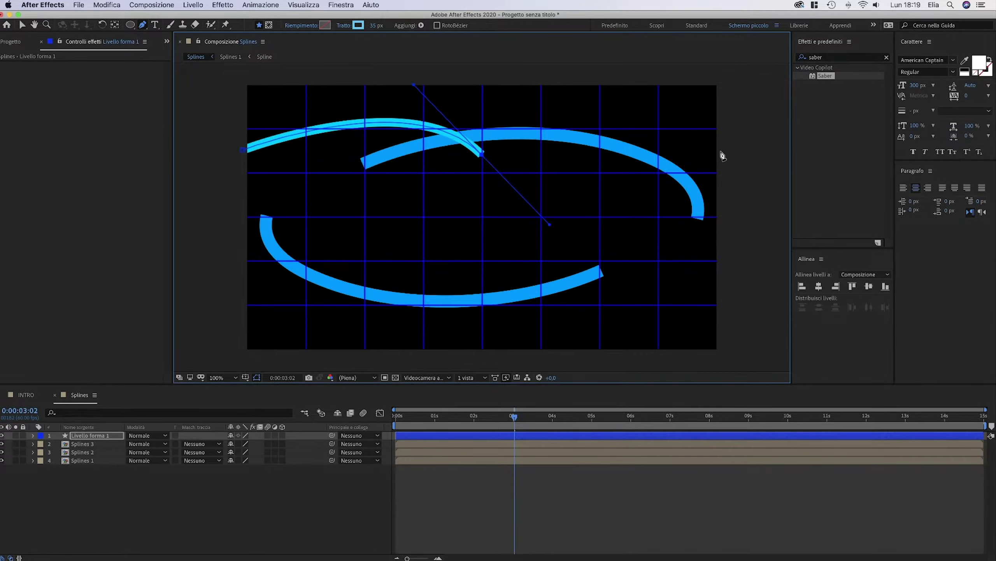
pyautogui.moveTo(721, 154); pyautogui.dragTo(724, 143)
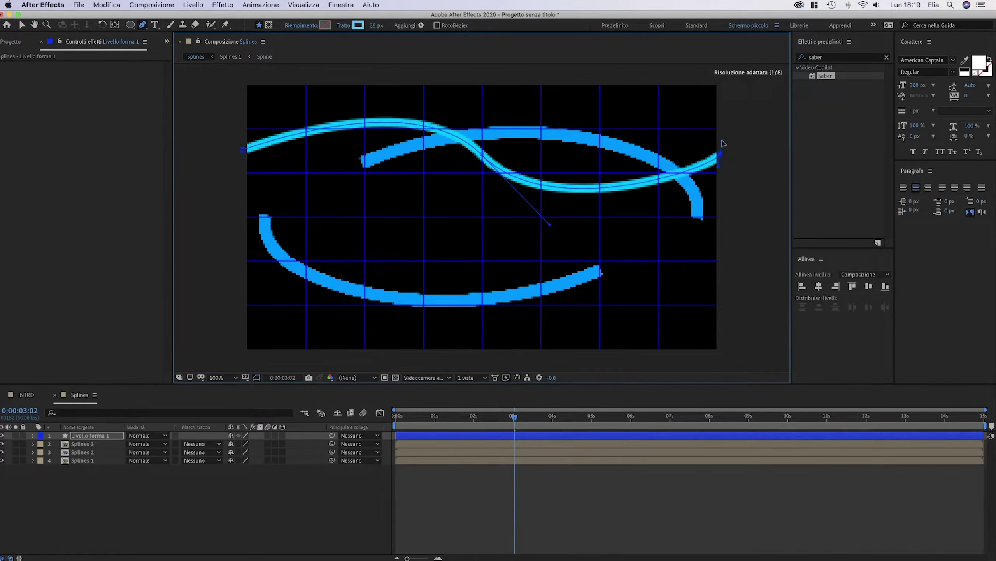
pyautogui.moveTo(724, 143); pyautogui.dragTo(723, 140)
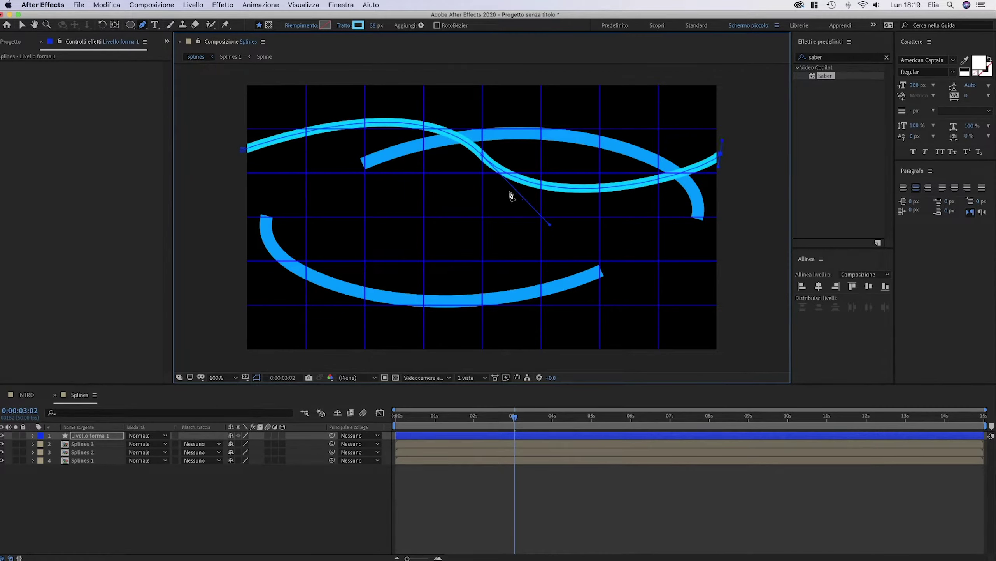
pyautogui.moveTo(546, 222); pyautogui.dragTo(528, 198)
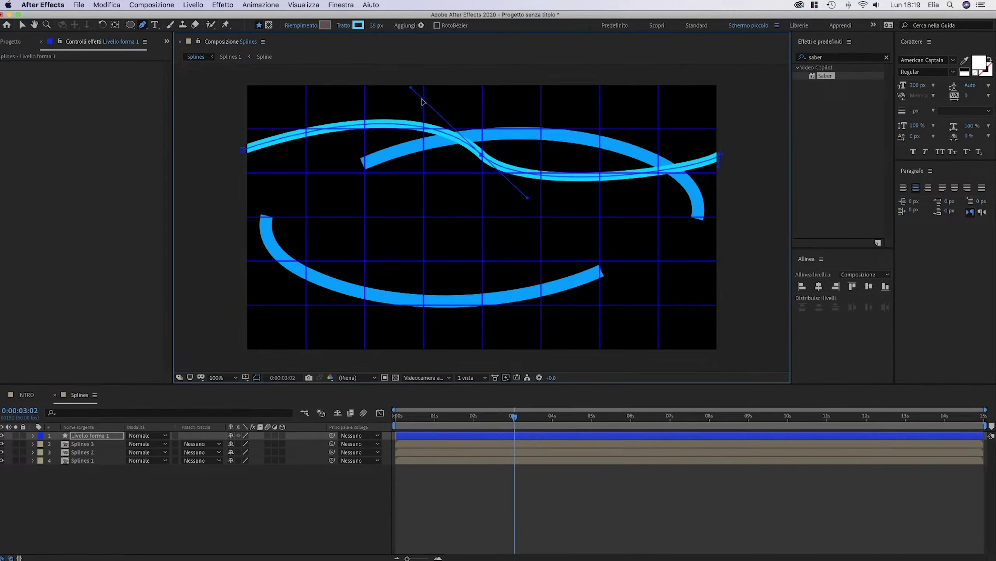
pyautogui.moveTo(411, 87); pyautogui.dragTo(431, 119)
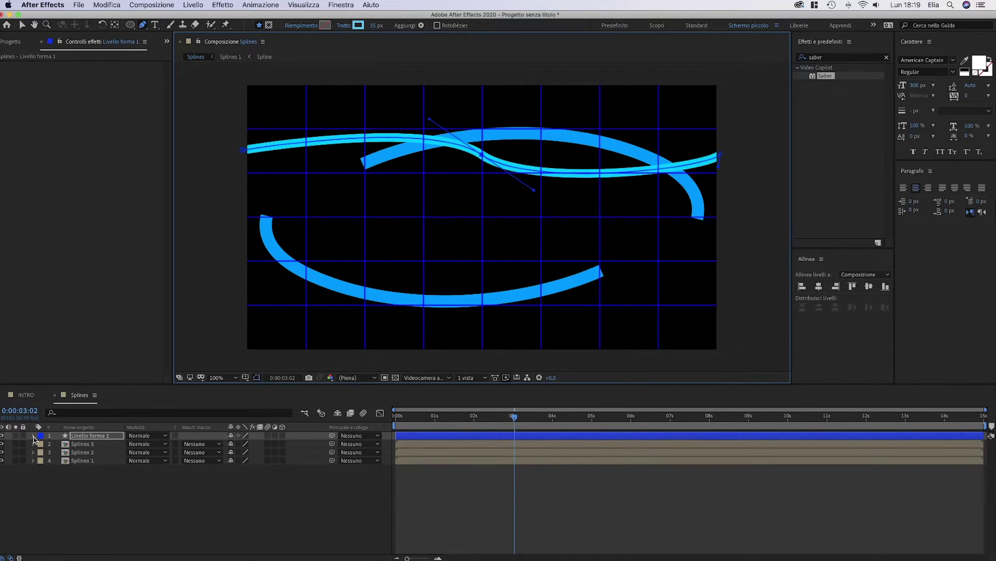
# Add Trim Paths to the cyan path's shape group and set its End to 0%
pyautogui.click(33, 435)
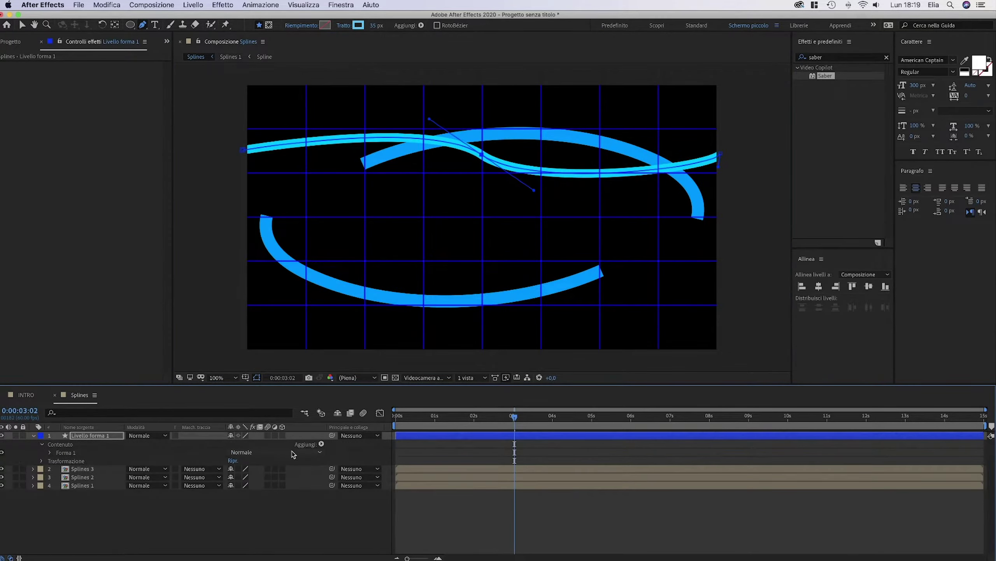
pyautogui.click(321, 444)
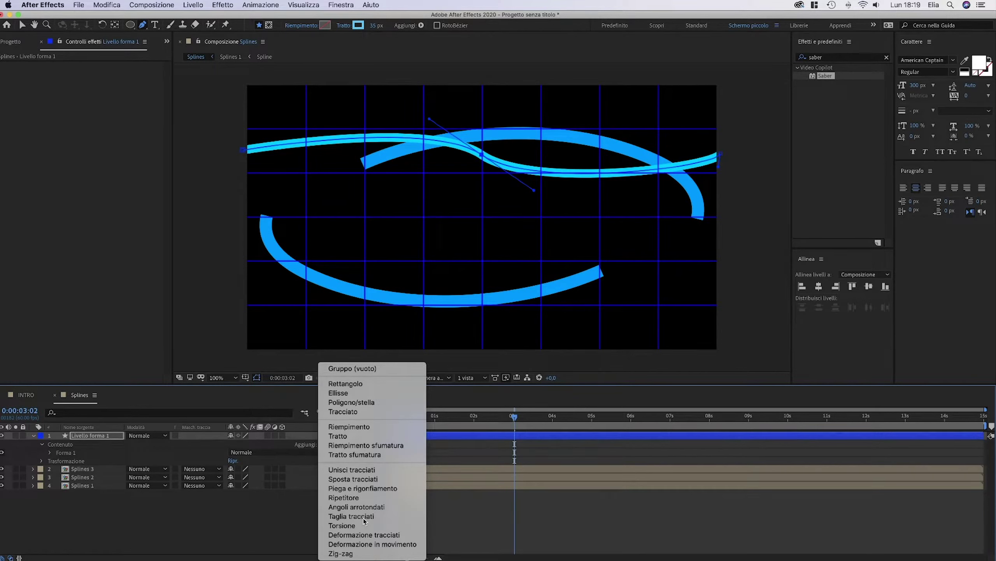
pyautogui.click(364, 516)
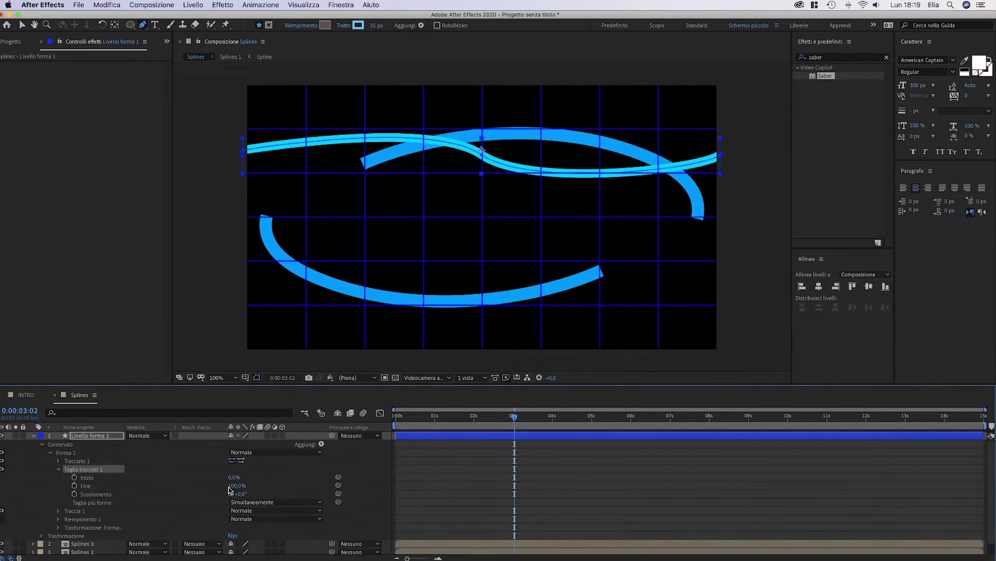
# Create the first Start and End keyframes of the cyan path's Trim Paths at 0:00:02:53, both at 0%
pyautogui.click(506, 418)
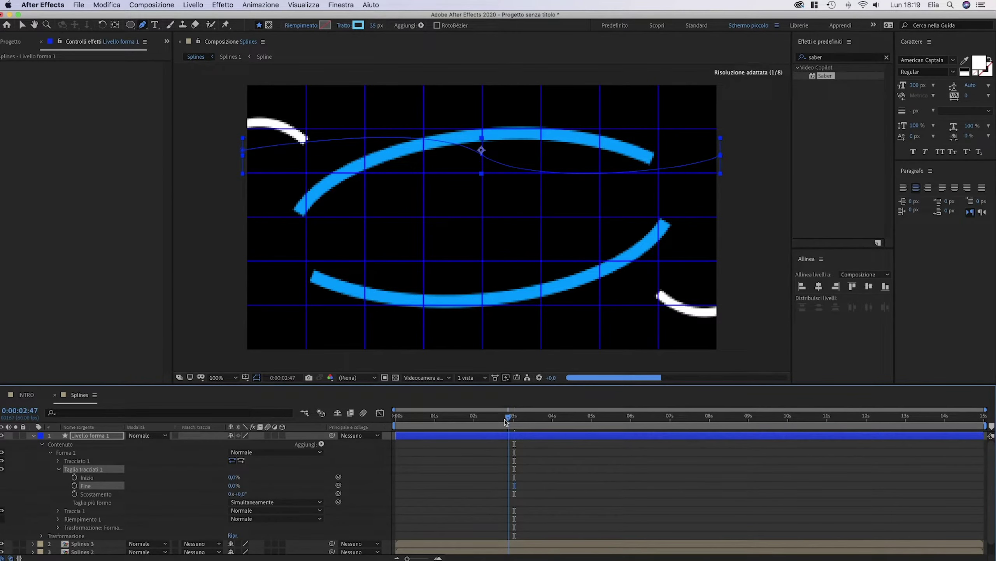
pyautogui.moveTo(505, 422); pyautogui.dragTo(511, 422)
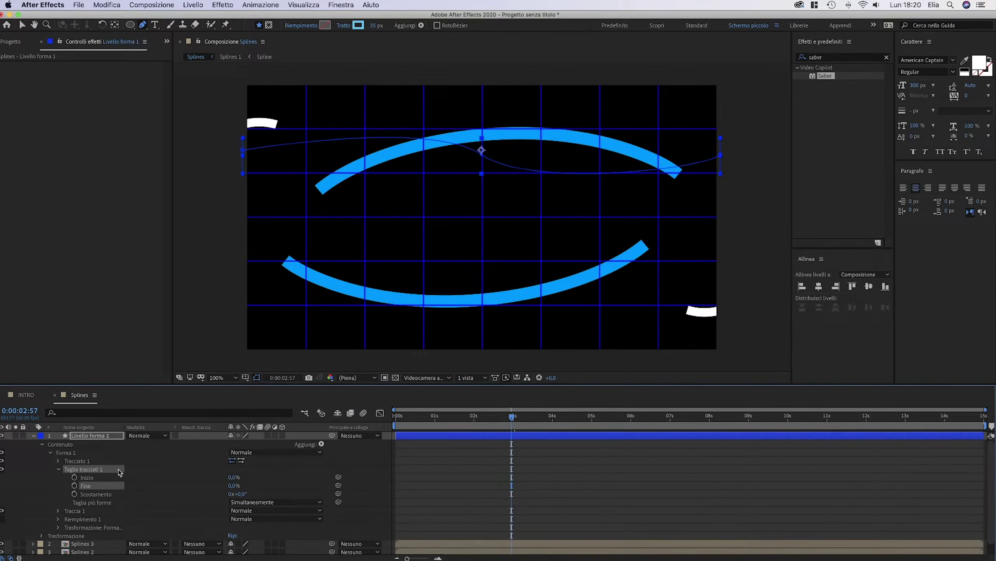
pyautogui.press('pageup')
pyautogui.press('pageup')
pyautogui.press('pageup')
pyautogui.press('pageup')
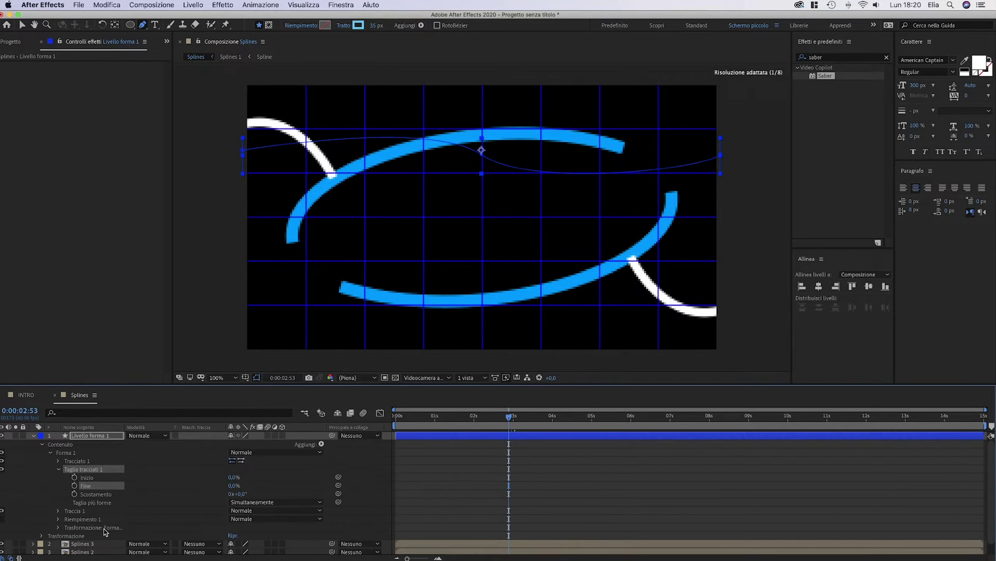
pyautogui.click(74, 477)
pyautogui.click(74, 486)
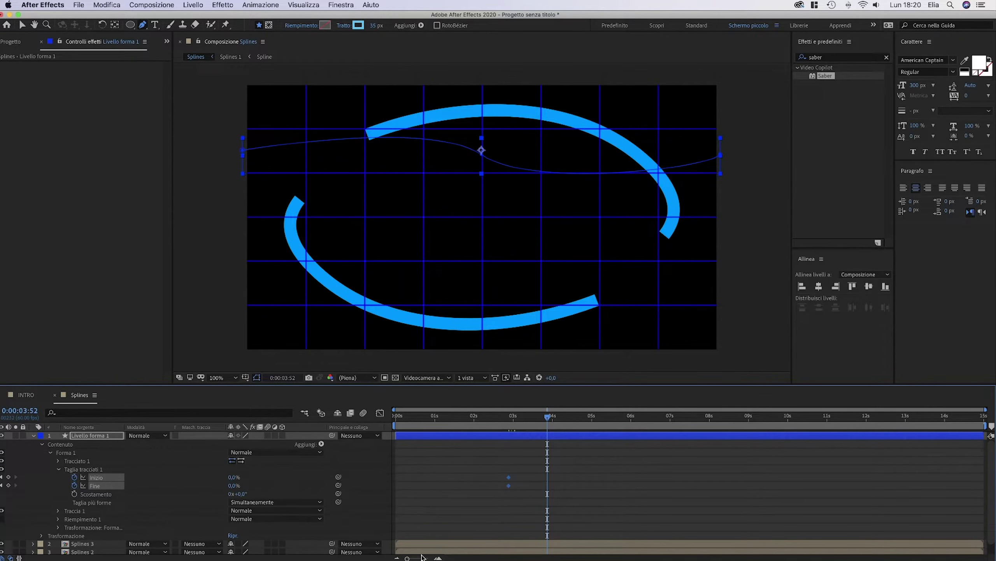
# Keyframe Start and End at 0:00:03:52 with the path fully drawn, and shift both Start keyframes later, the first to 0:00:03:00
pyautogui.moveTo(235, 485); pyautogui.dragTo(518, 418)
pyautogui.click(494, 417)
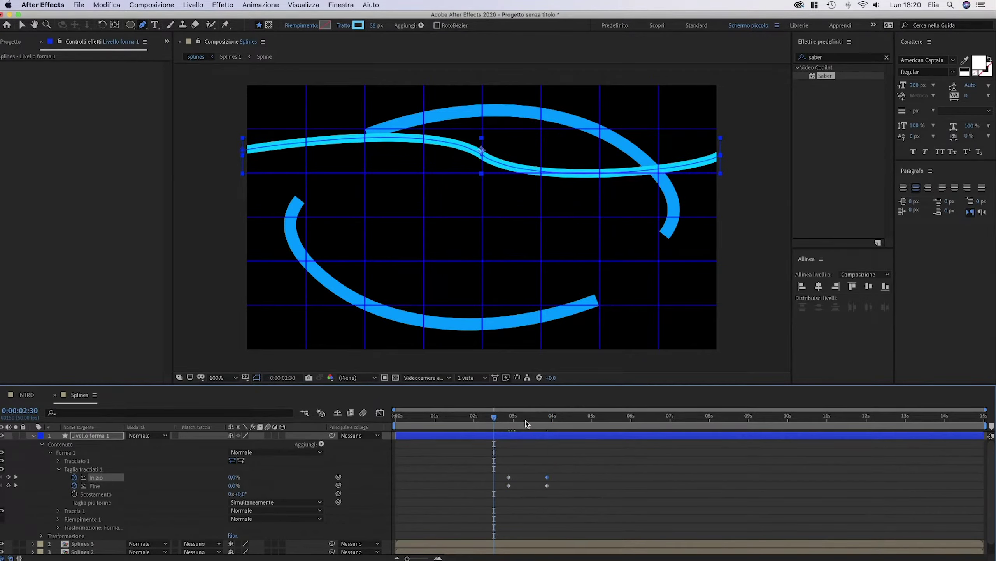
pyautogui.press('space')
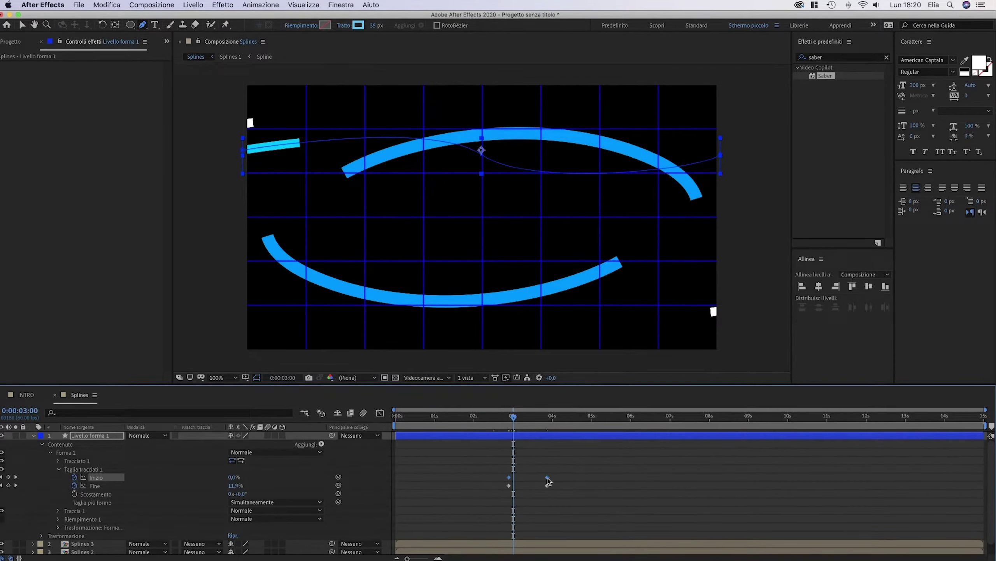
pyautogui.moveTo(547, 479); pyautogui.dragTo(552, 479)
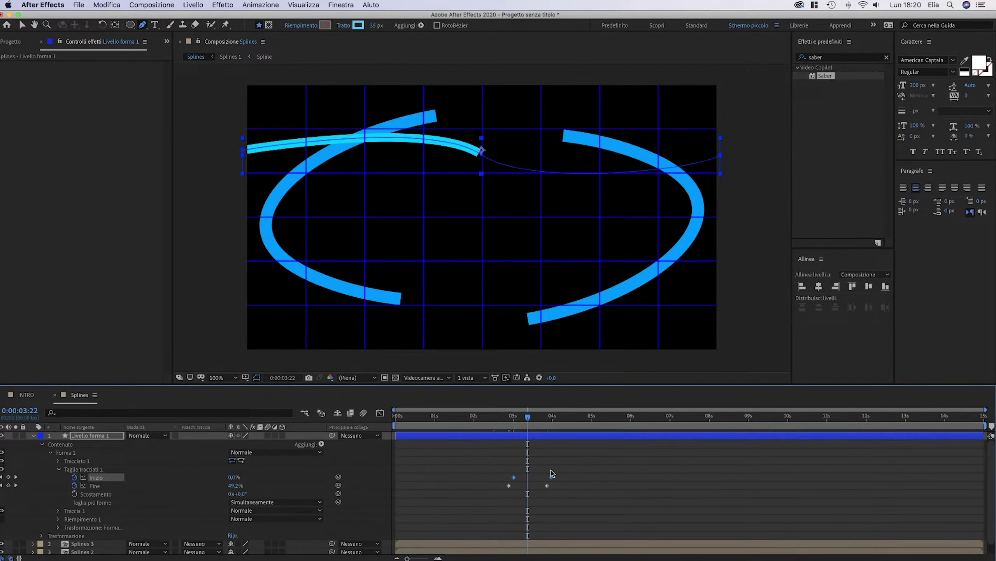
# Ease the cyan path's Start and End keyframes with steep speed curves in the Graph Editor, and scrub the animation from 0:00:02:49
pyautogui.press('super+alt+a')
pyautogui.hotkey('shift', 'F3')
pyautogui.press('v')
pyautogui.hotkey('shift', 'F3')
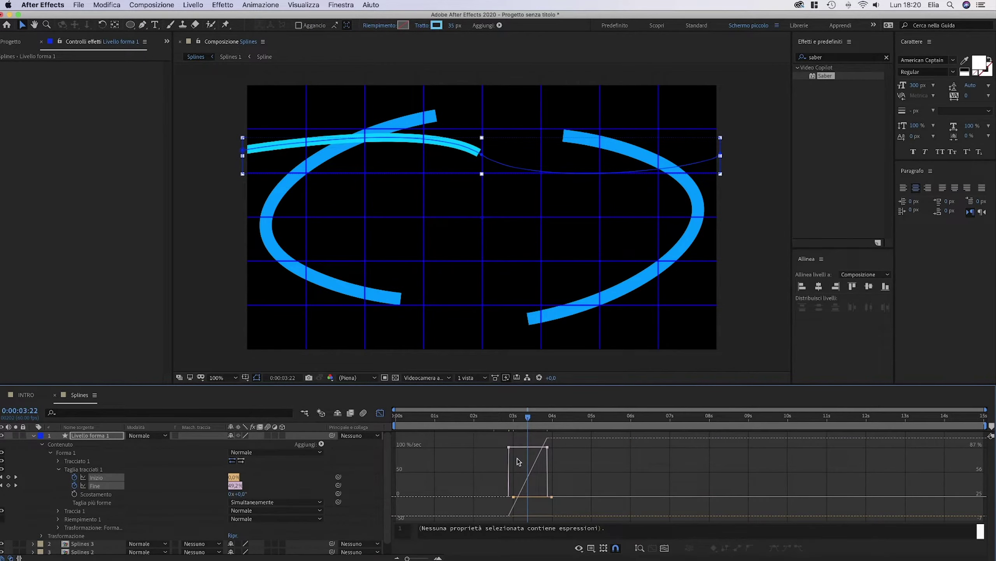
pyautogui.press('F9')
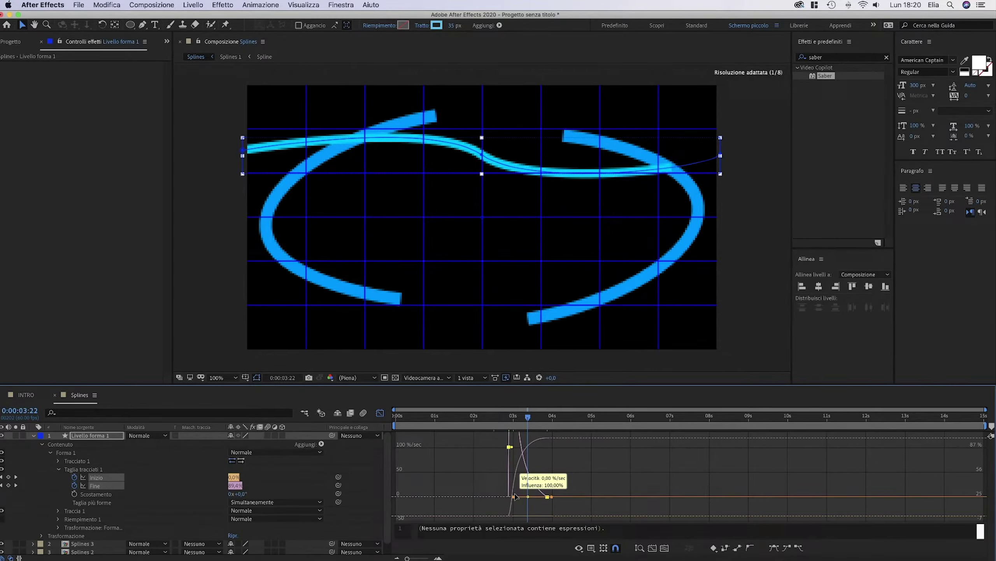
pyautogui.moveTo(514, 497); pyautogui.dragTo(537, 498)
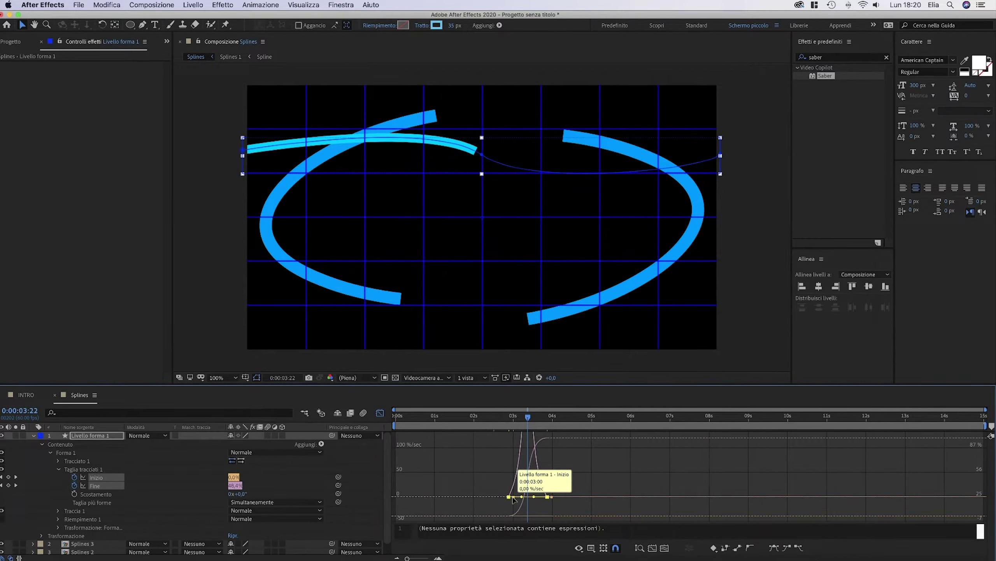
pyautogui.moveTo(513, 499); pyautogui.dragTo(550, 498)
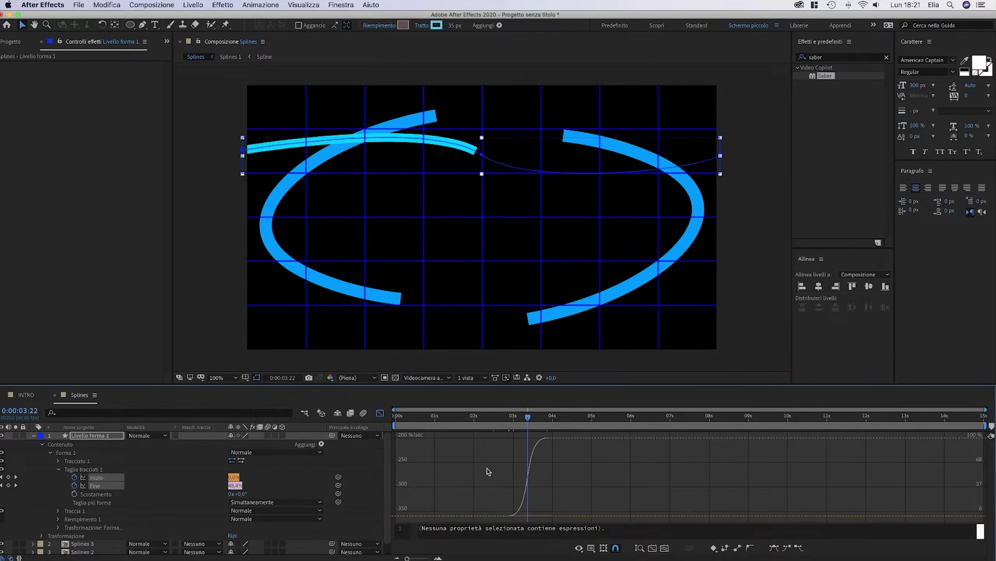
pyautogui.scroll(5, 488, 468)
pyautogui.click(508, 417)
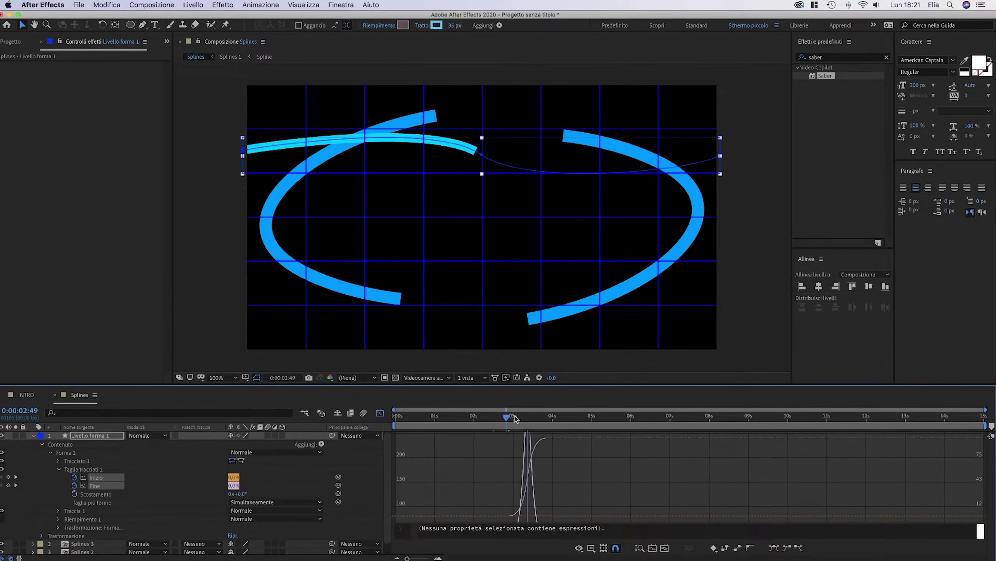
pyautogui.click(514, 416)
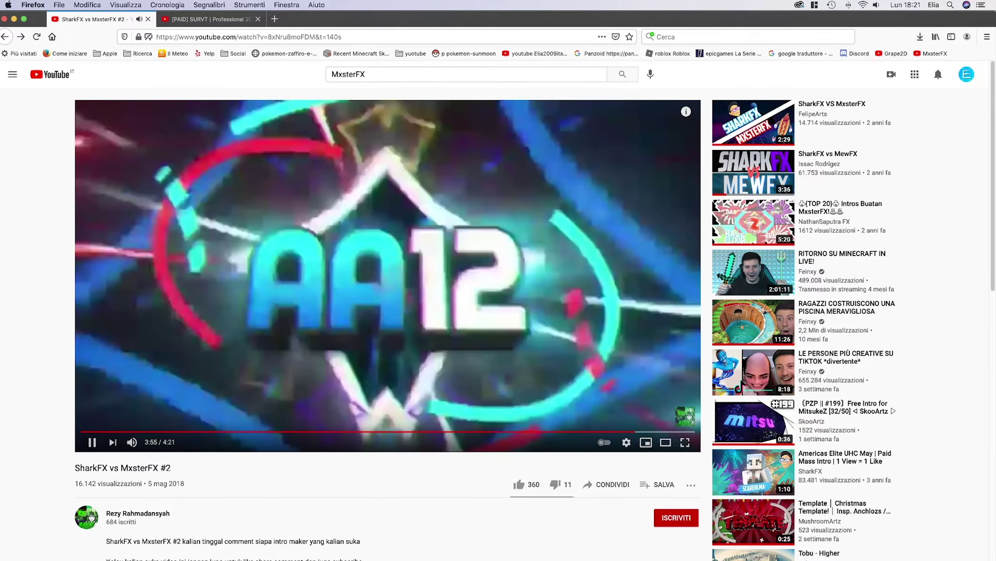
# Skip back through the SharkFX vs MxsterFX #2 reference video to study its splines, and switch back to After Effects
pyautogui.press('Left')
pyautogui.press('Left')
pyautogui.press('Left')
pyautogui.press('Left')
pyautogui.press('Left')
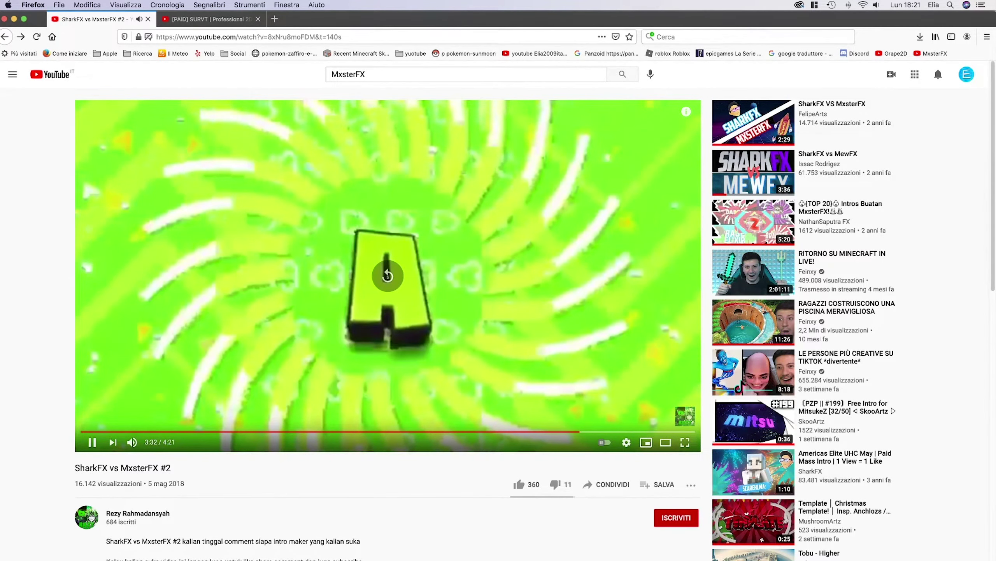
pyautogui.press('Left')
pyautogui.press('Left')
pyautogui.press('Left')
pyautogui.press('Left')
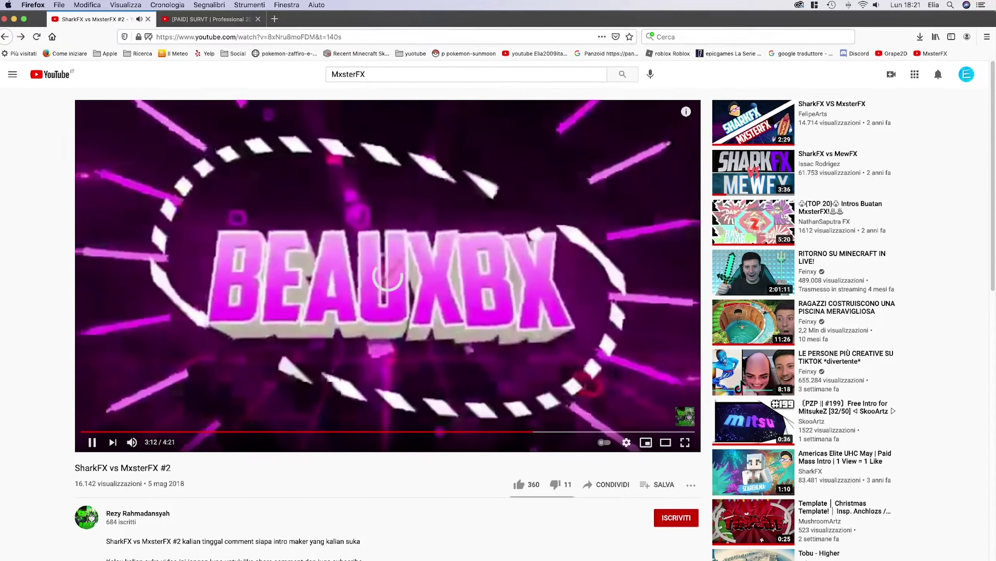
pyautogui.press('super+Tab')
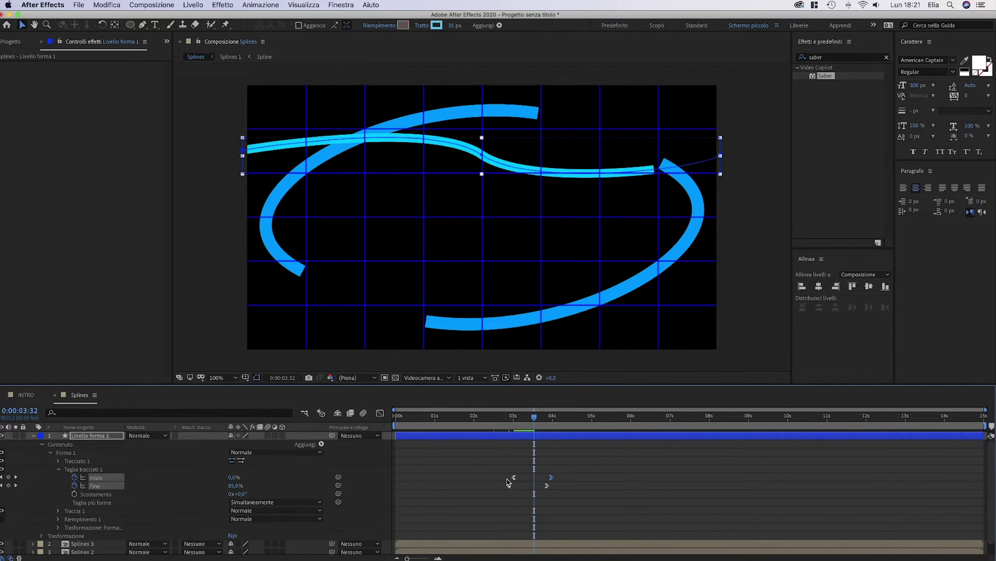
# Check the Splines 3 composition and the frame at 0:00:03:22, and undo the last edits to the cyan path's Trim Paths keyframes
pyautogui.scroll(-1, 117, 523)
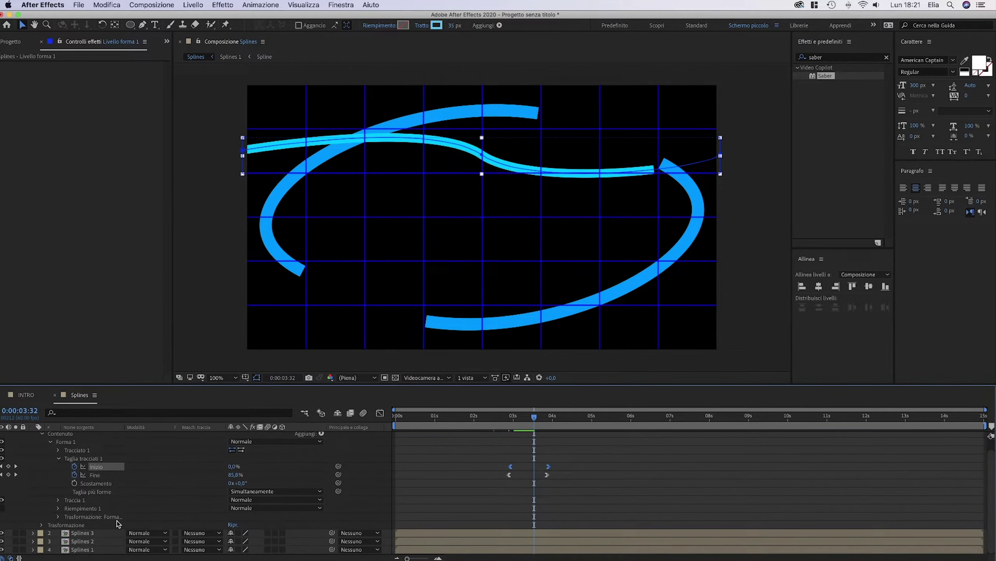
pyautogui.doubleClick(90, 533)
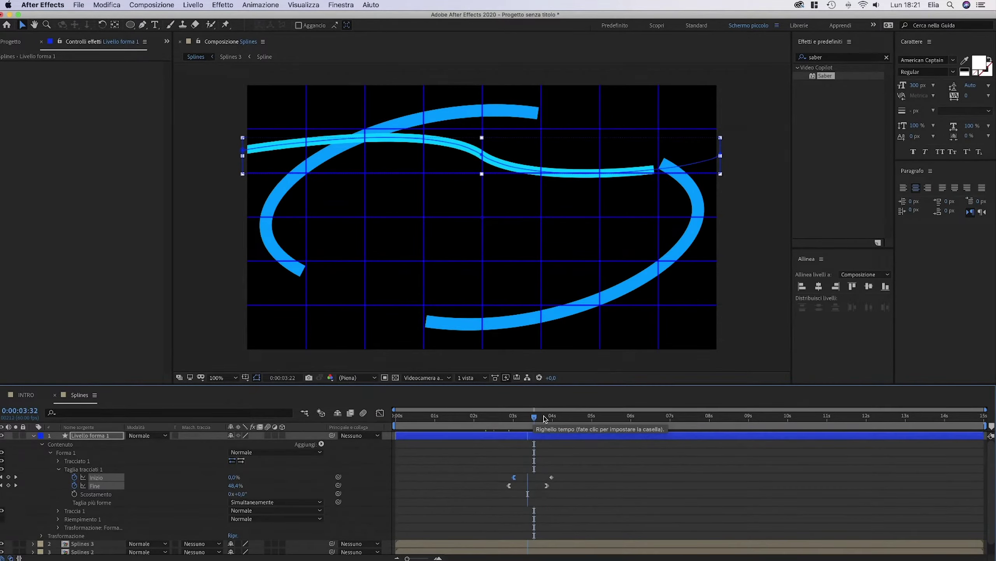
pyautogui.hotkey('shift', 'pageup')
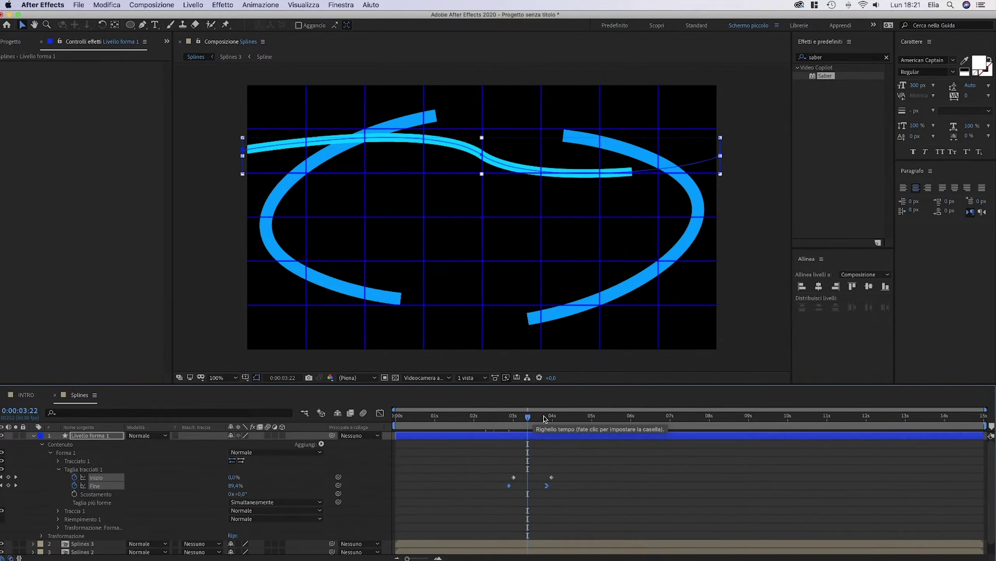
pyautogui.press('super+z')
pyautogui.press('super+z')
pyautogui.press('super+z')
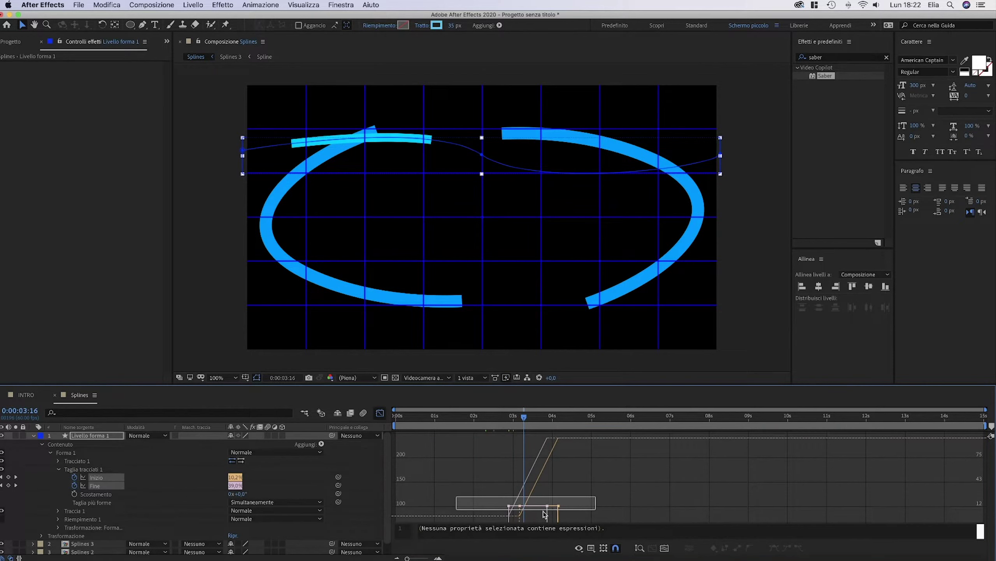
# Re-ease the cyan path's Start and End keyframes with low speeds and long influence in the speed graph, and preview the animation
pyautogui.moveTo(545, 514); pyautogui.dragTo(530, 466)
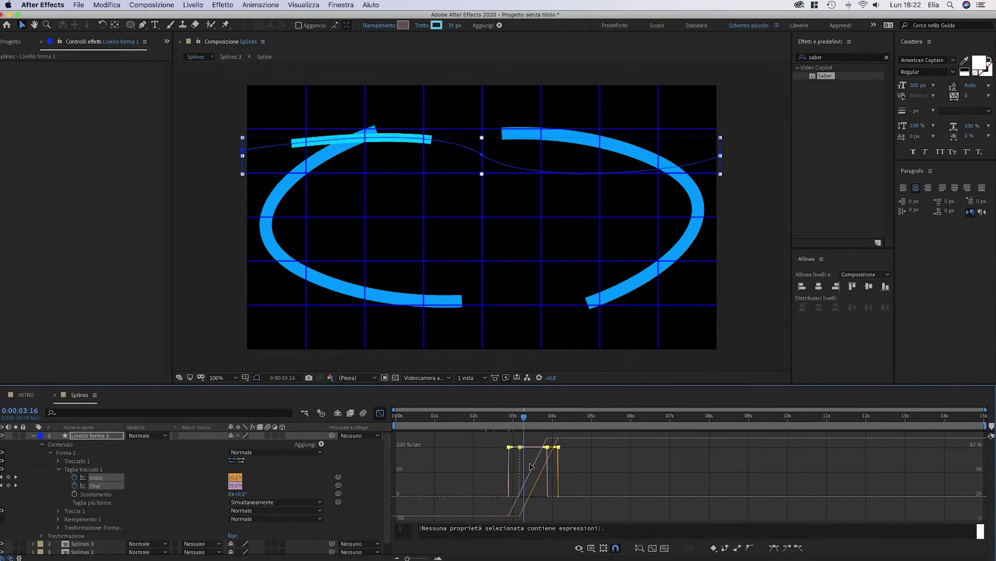
pyautogui.moveTo(530, 466); pyautogui.dragTo(536, 495)
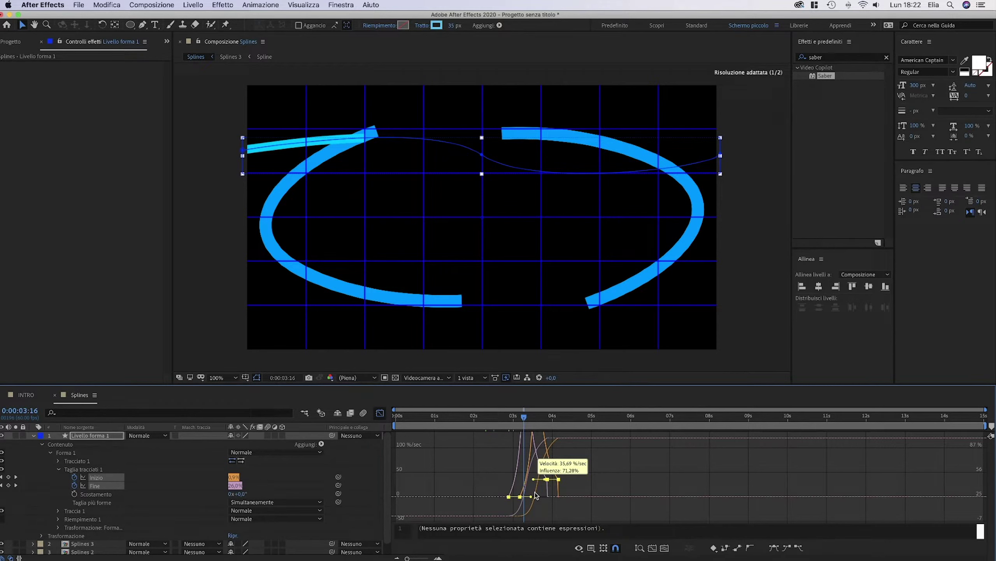
pyautogui.press('space')
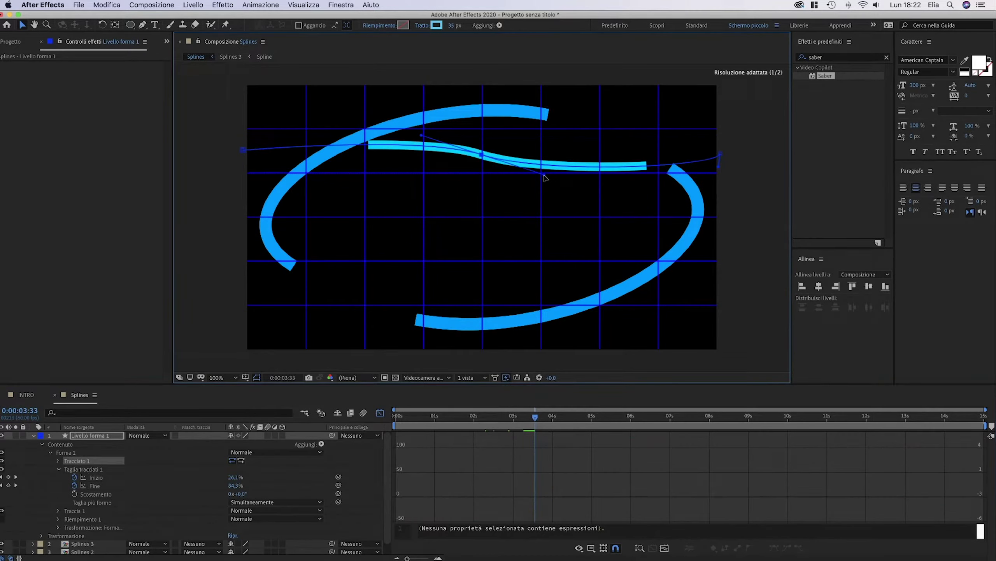
# Adjust the curve handles of the cyan path's middle point, and jump to an earlier moment in the reference video
pyautogui.moveTo(545, 178); pyautogui.dragTo(536, 176)
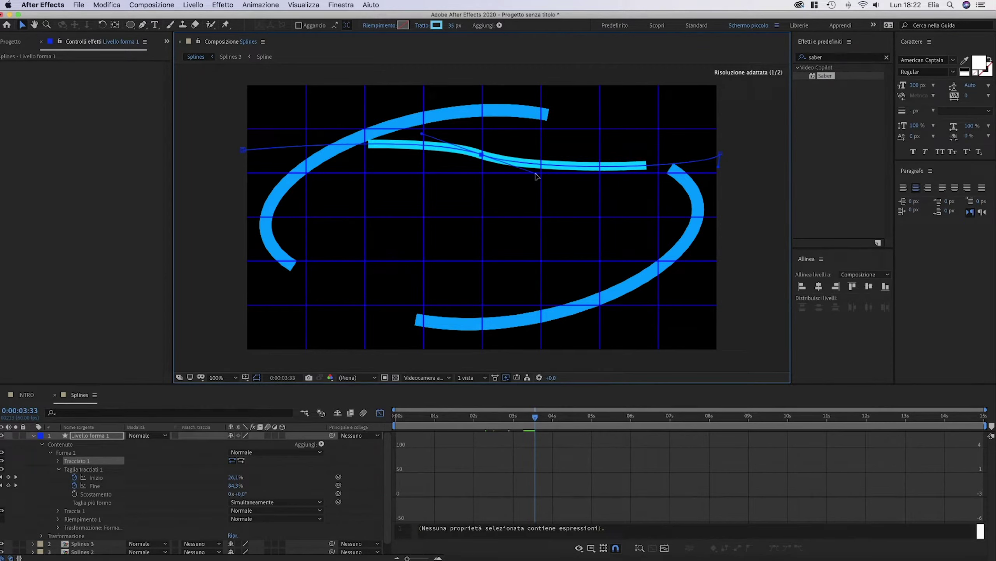
pyautogui.moveTo(536, 174); pyautogui.dragTo(537, 169)
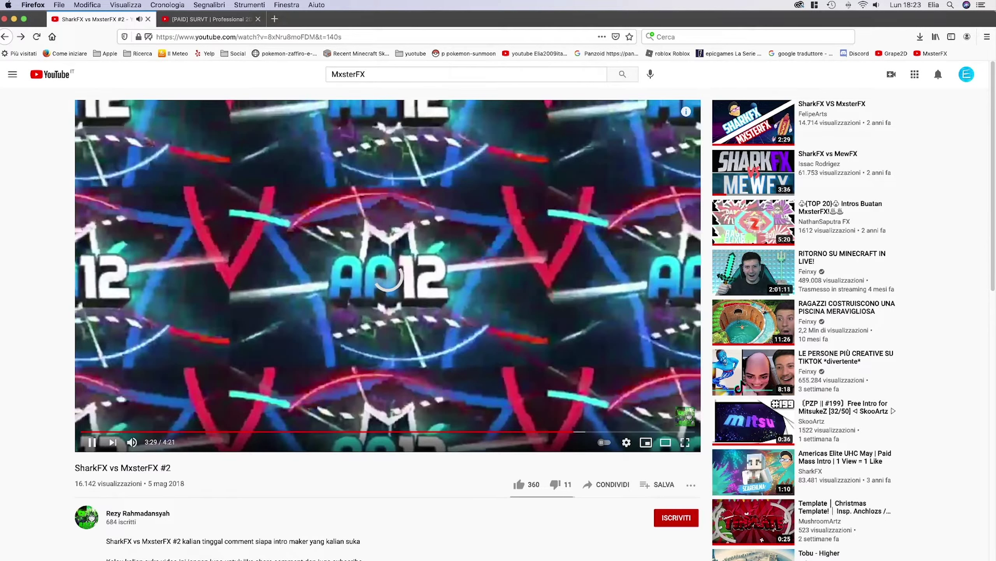
pyautogui.click(492, 432)
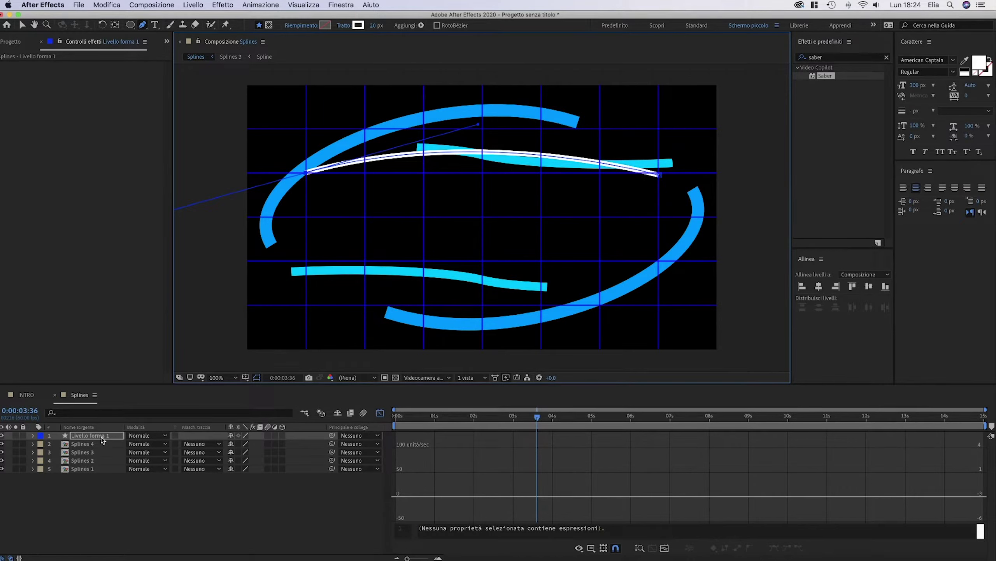
# Delete the thin white arc and draw a looping white path with a 50 px stroke from the frame's left edge past its right edge
pyautogui.press('Delete')
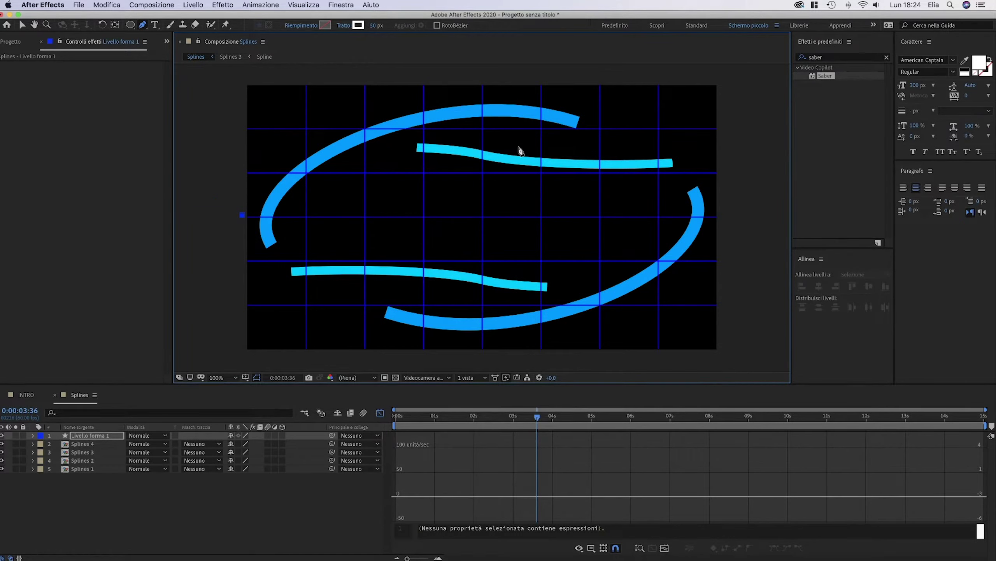
pyautogui.moveTo(285, 272); pyautogui.dragTo(150, 130)
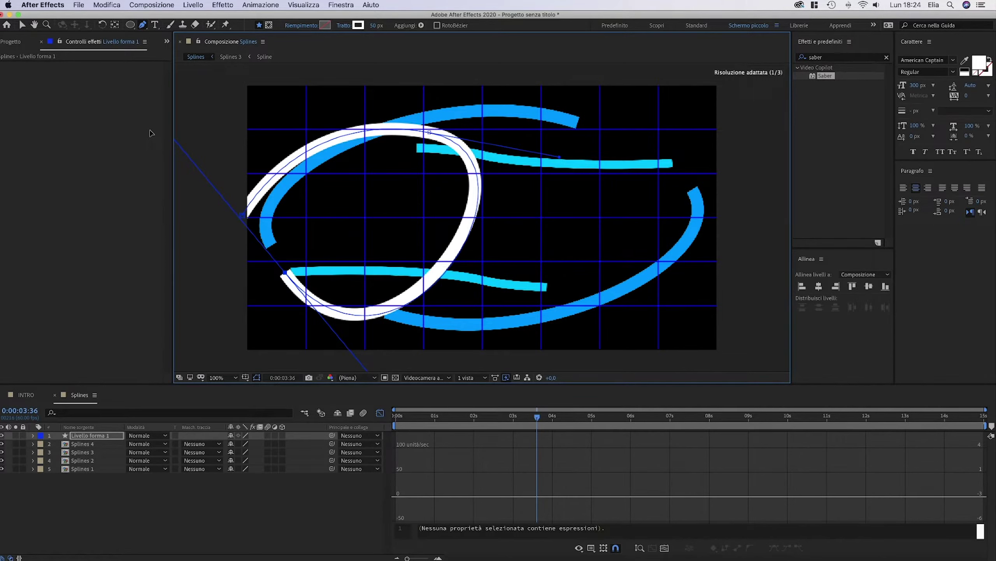
pyautogui.moveTo(727, 173); pyautogui.dragTo(771, 244)
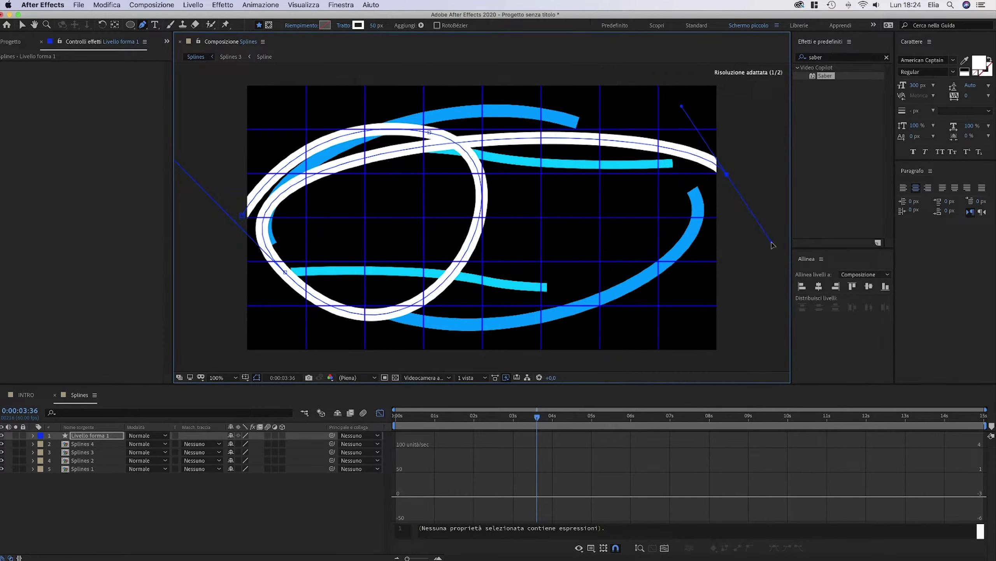
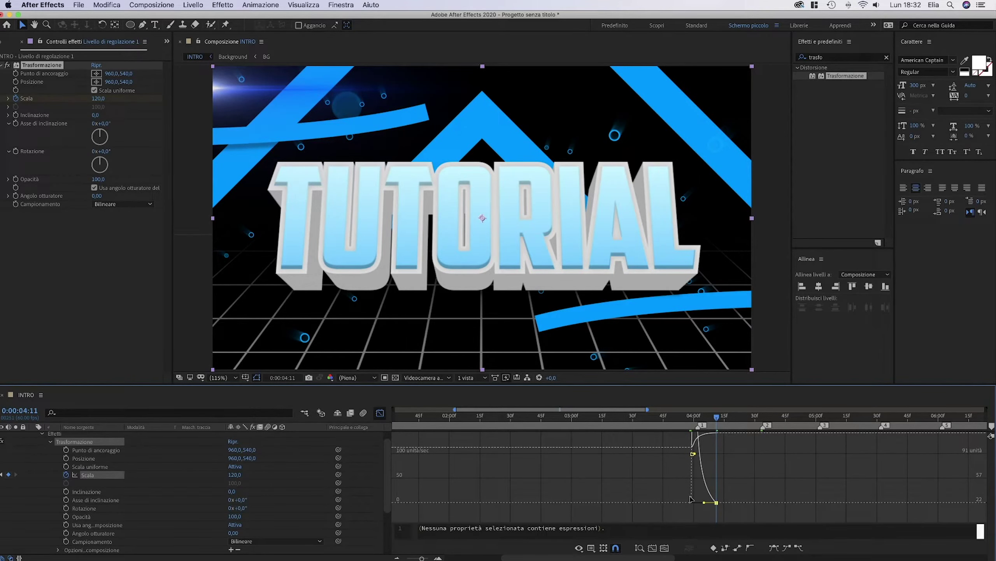
# Repeat the adjustment layer's eased Transform Scale keyframe pair at each successive beat marker, from 120 to 100
pyautogui.click(815, 417)
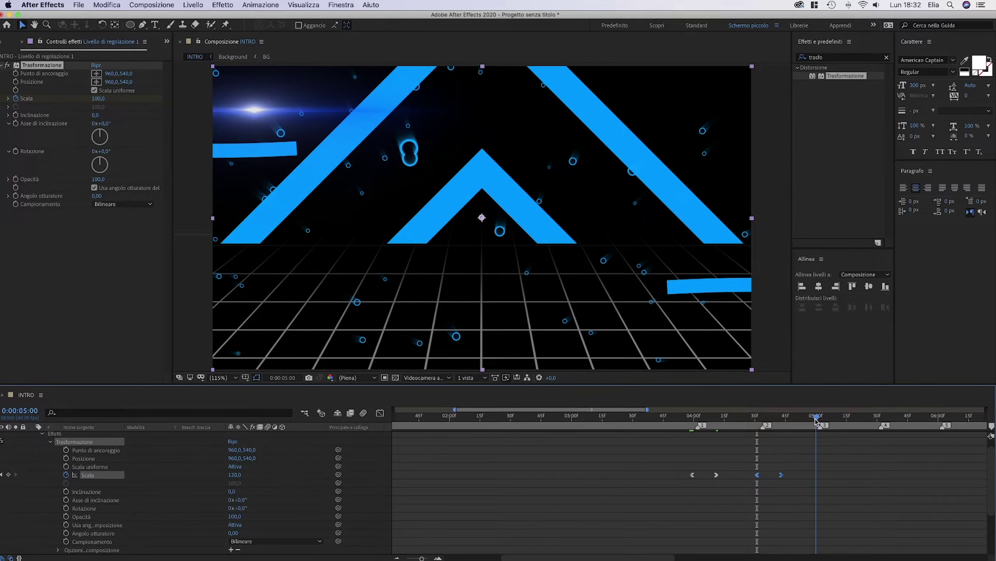
pyautogui.moveTo(815, 420); pyautogui.dragTo(678, 418)
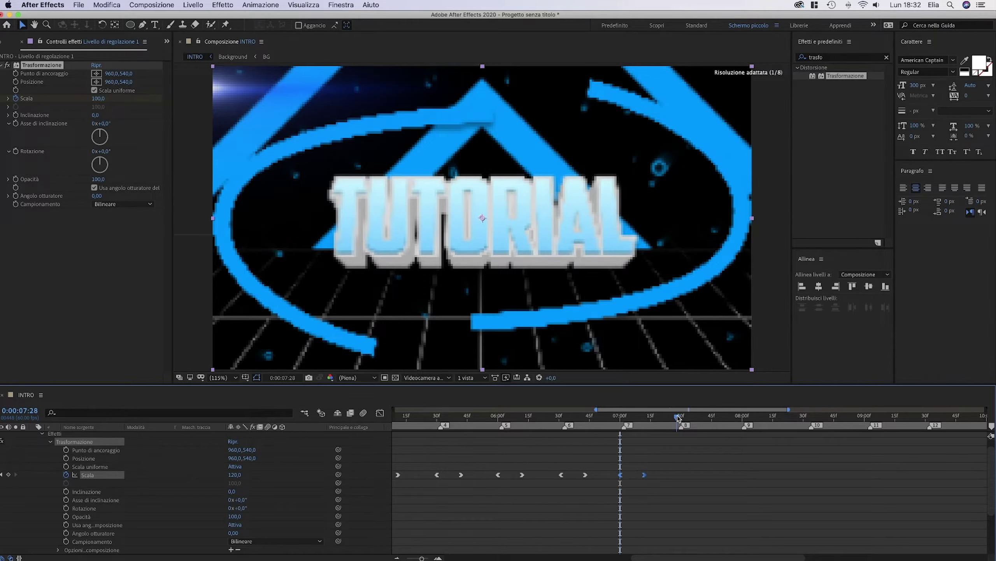
pyautogui.moveTo(678, 419); pyautogui.dragTo(738, 417)
pyautogui.press('u')
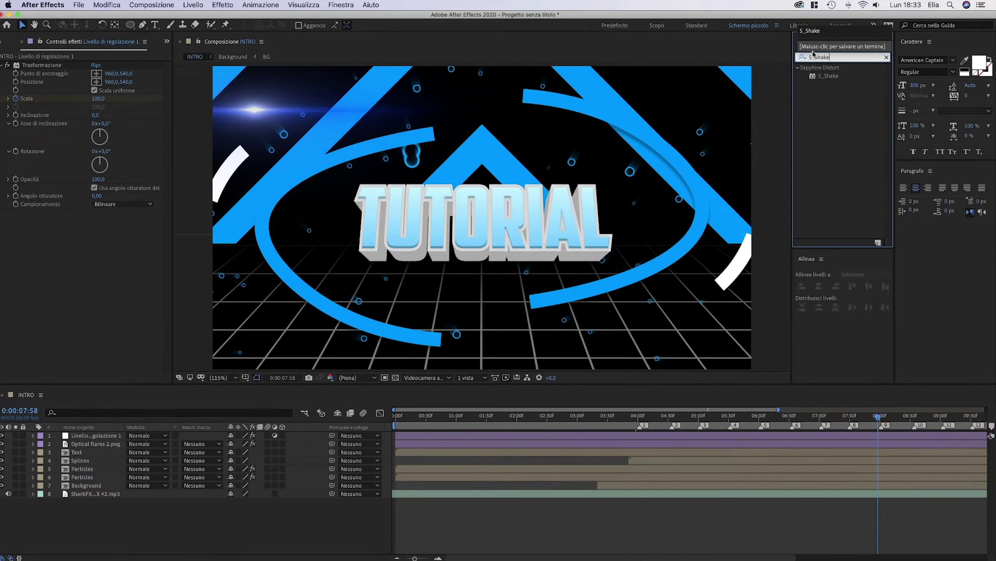
# Apply S_Shake to the adjustment layer and repeat its Amplitude keyframe pair at the beat markers alongside the Scale keyframes
pyautogui.click(847, 80)
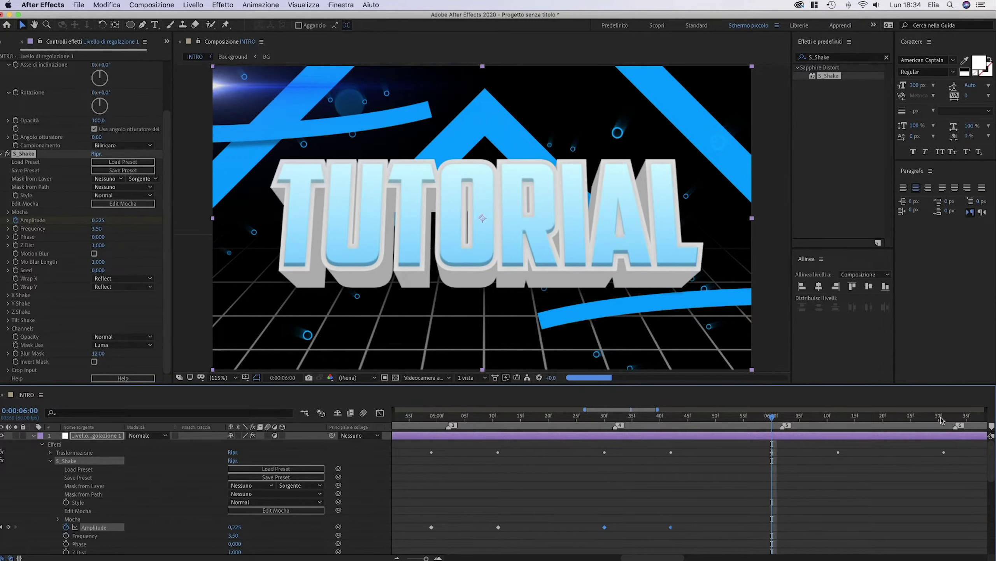
pyautogui.moveTo(941, 420); pyautogui.dragTo(844, 421)
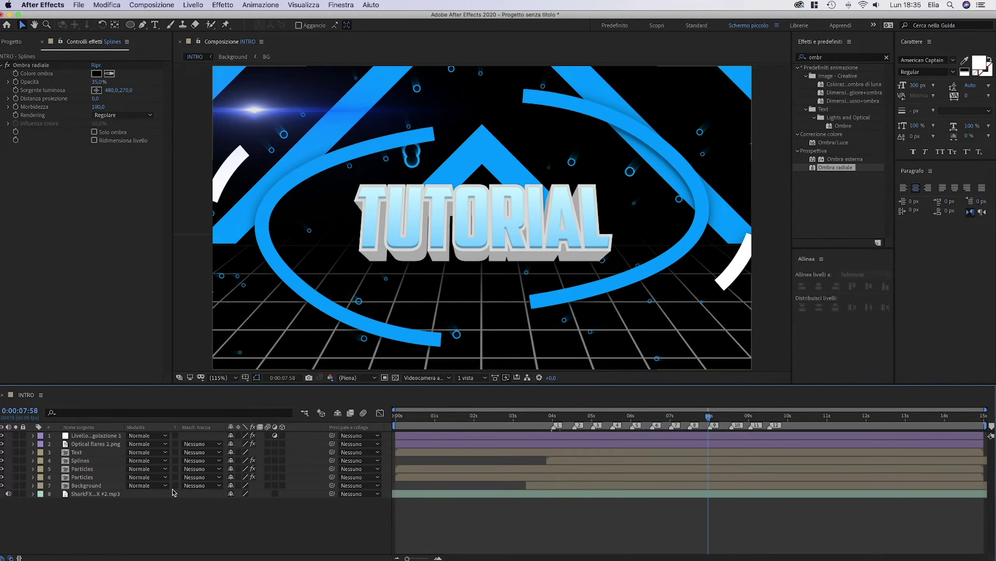
# Pre-compose all layers except the audio track into a new composition named Stile 1, moving all attributes into it
pyautogui.press('super+a')
pyautogui.press('super+shift+c')
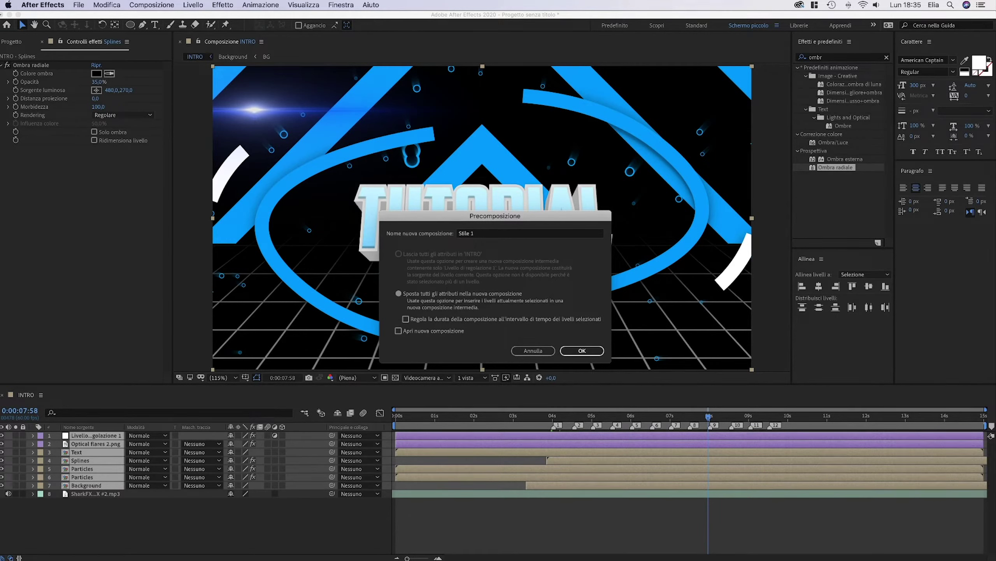
pyautogui.press('Return')
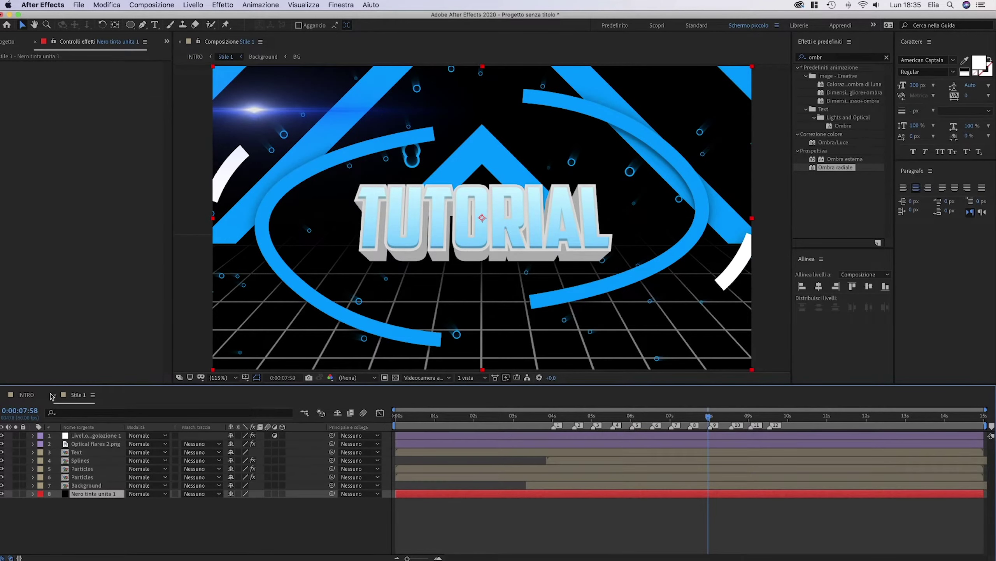
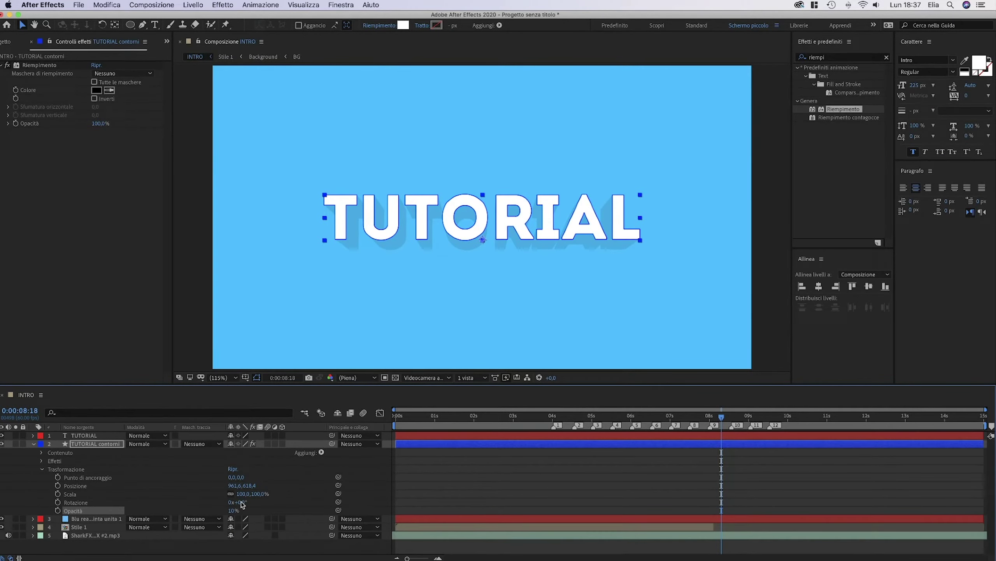
# Pre-compose the TUTORIAL text and its blurred shadow as Text, and give the blue solid a light-to-deeper-blue Gradient Ramp
pyautogui.press('super+z')
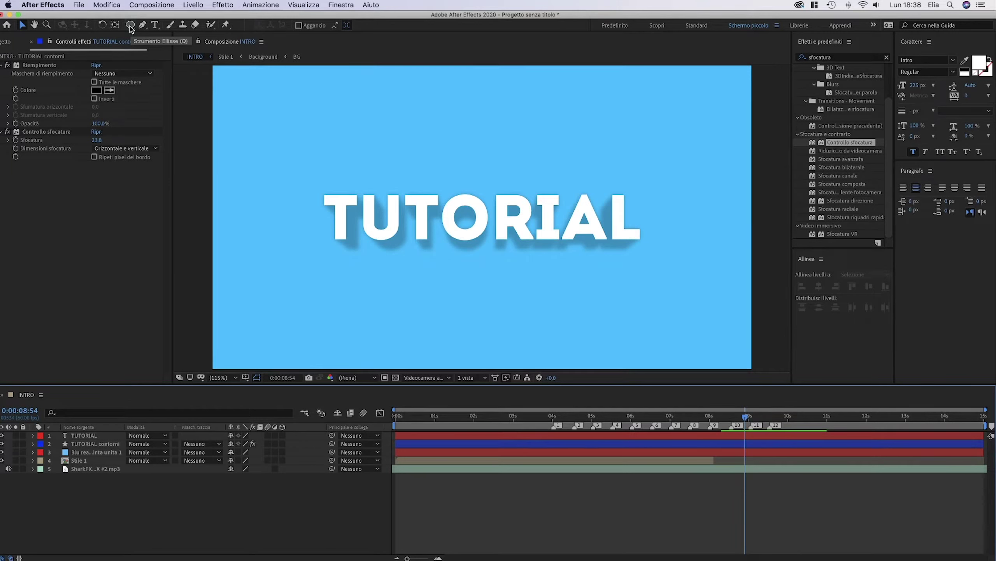
pyautogui.click(130, 26)
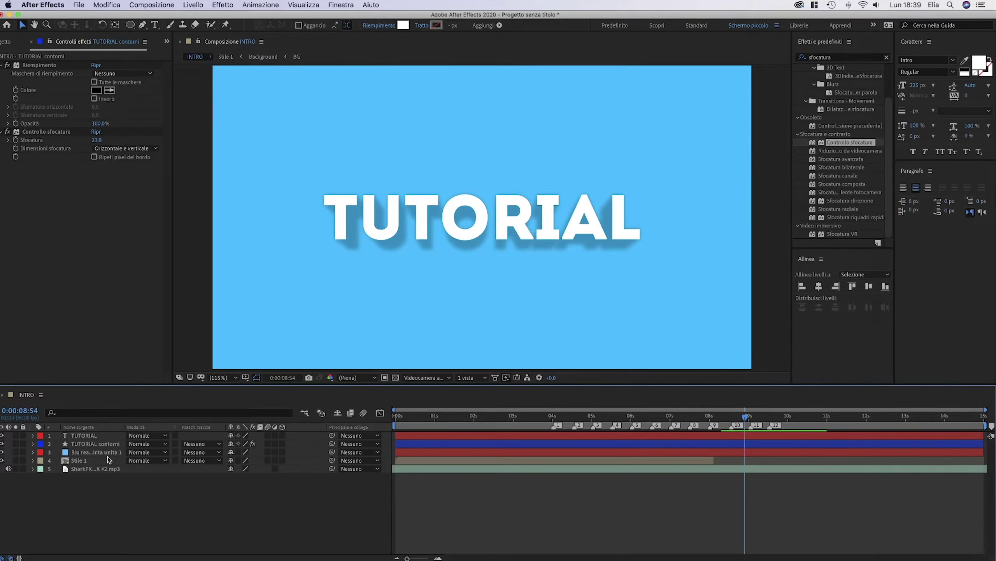
pyautogui.click(203, 503)
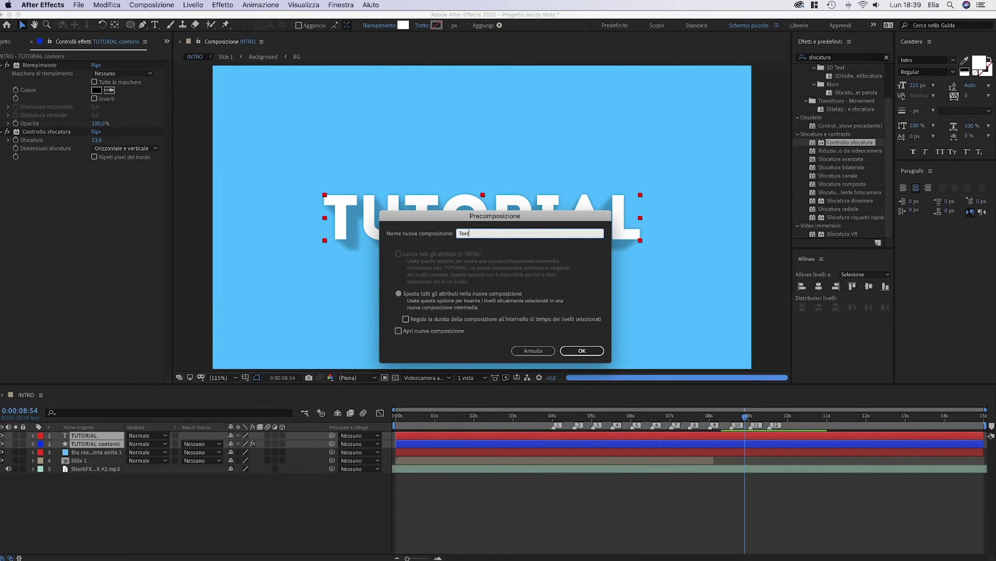
pyautogui.press('Return')
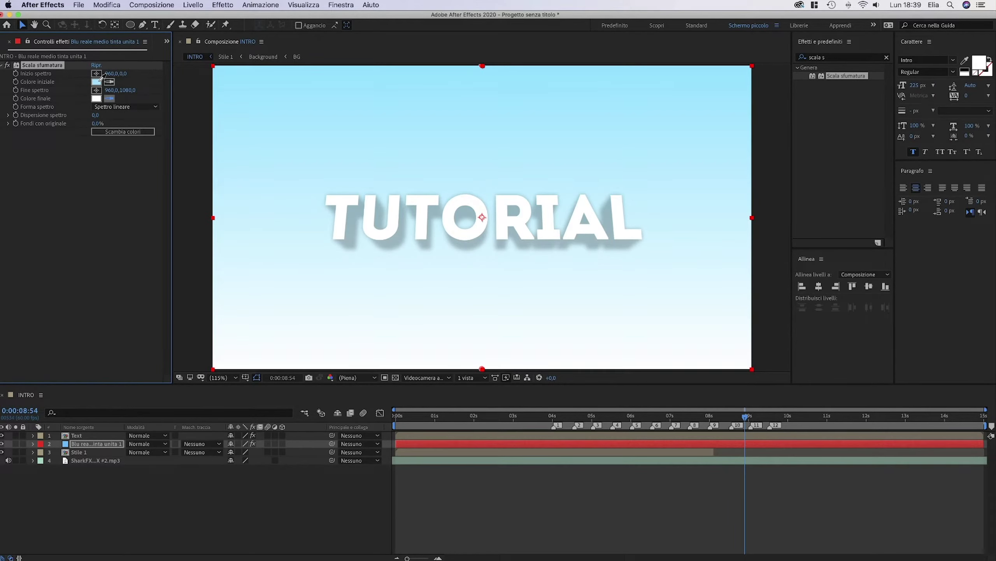
pyautogui.click(65, 444)
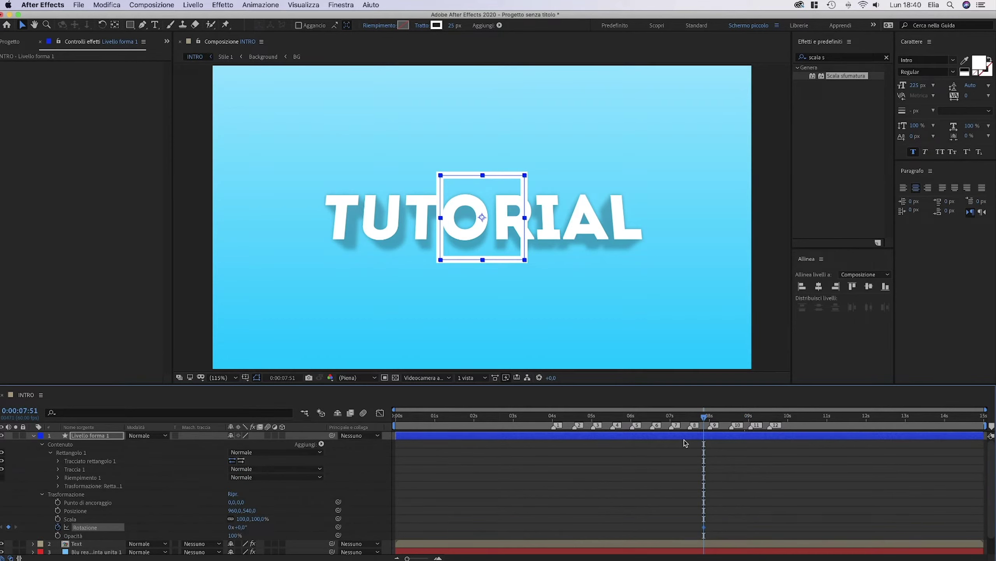
# Move the outlined square to the frame's upper right and set the smaller copy at the upper left to 25° rotation
pyautogui.moveTo(483, 222); pyautogui.dragTo(661, 141)
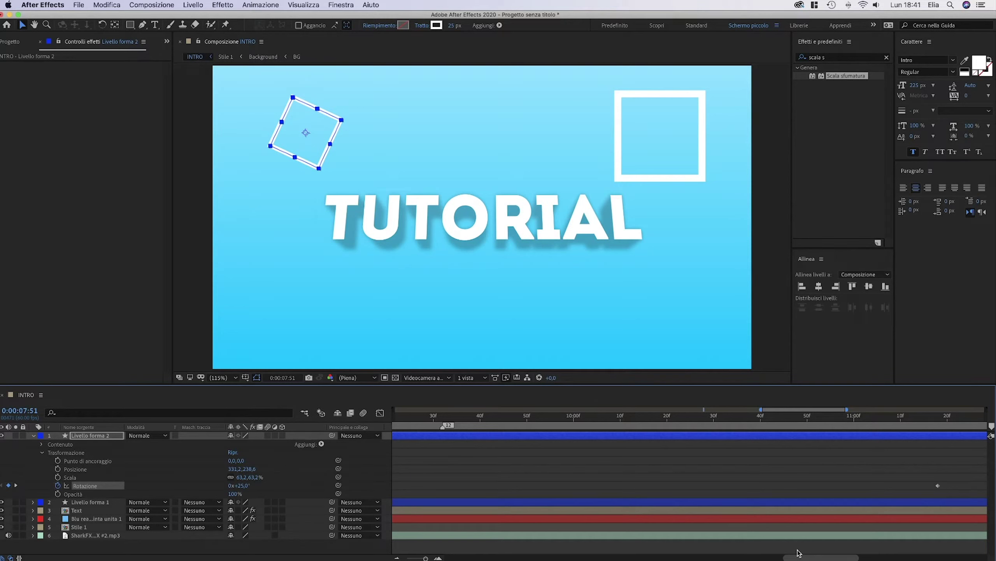
pyautogui.click(244, 485)
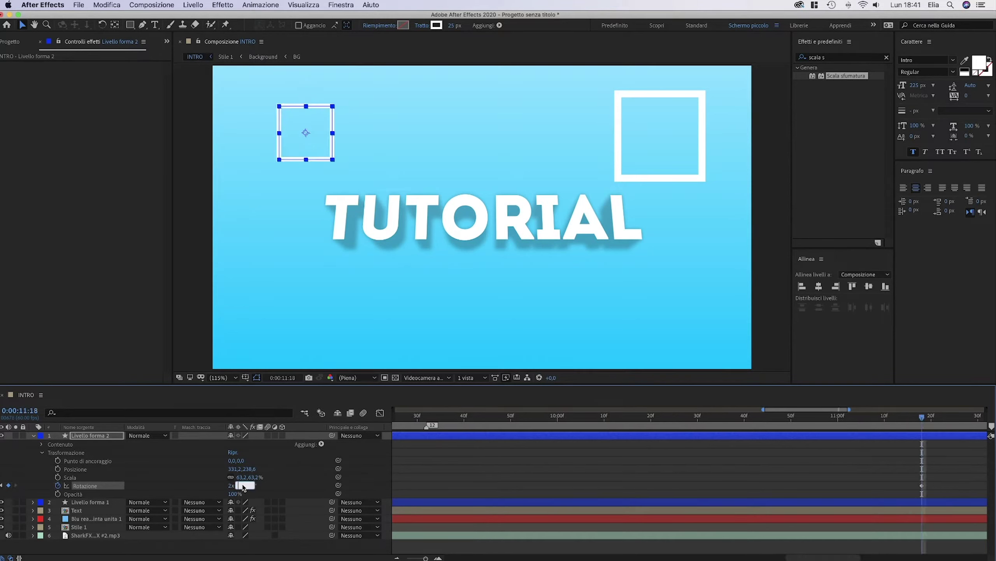
pyautogui.write('25')
pyautogui.press('Return')
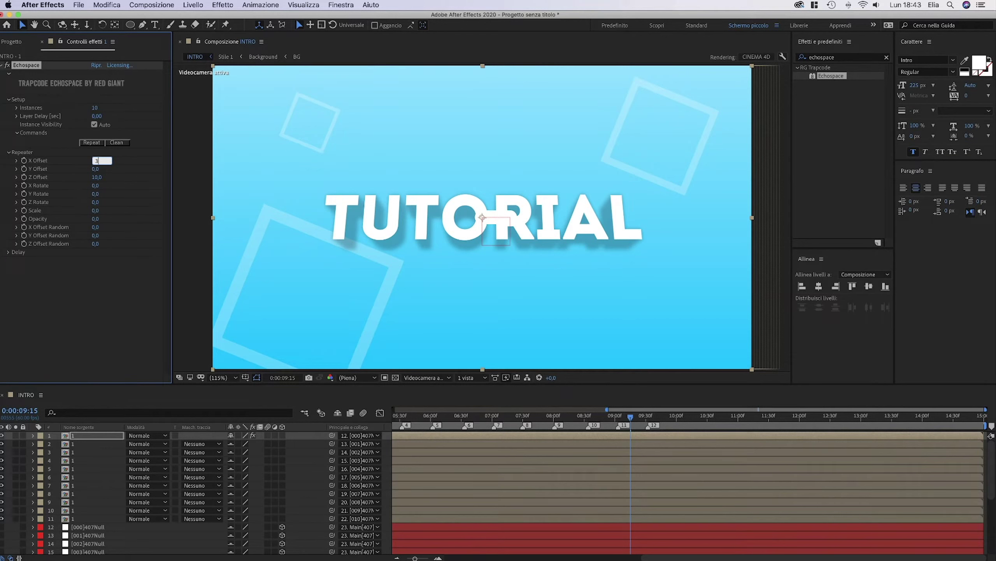
# Repeat the white dot with Echospace using 5 instances and an X Offset of 75, and pre-compose the resulting layers and nulls as 1
pyautogui.write('5')
pyautogui.click(98, 108)
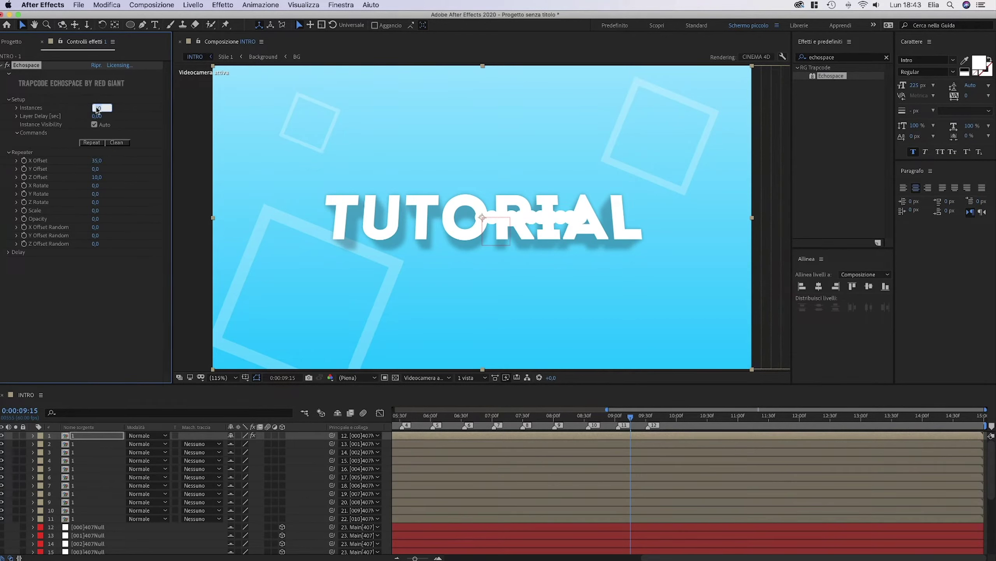
pyautogui.write('5')
pyautogui.press('Return')
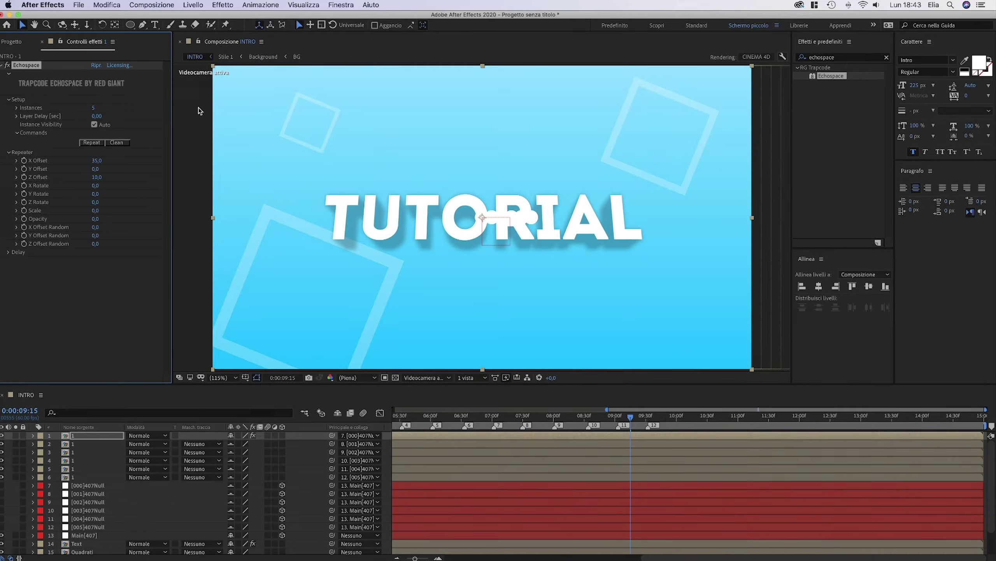
pyautogui.moveTo(96, 160); pyautogui.dragTo(134, 168)
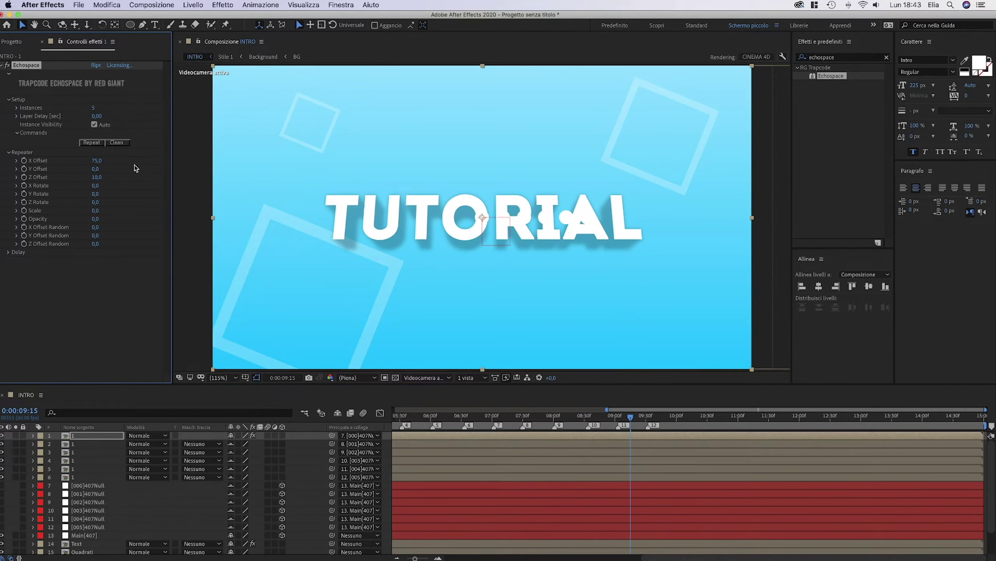
pyautogui.moveTo(59, 432); pyautogui.dragTo(106, 506)
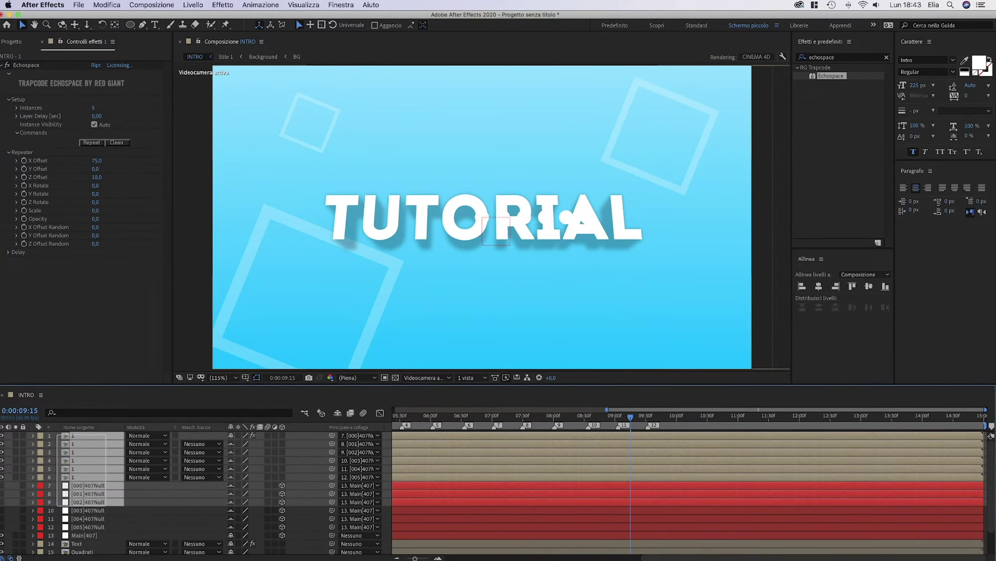
pyautogui.moveTo(106, 506); pyautogui.dragTo(118, 536)
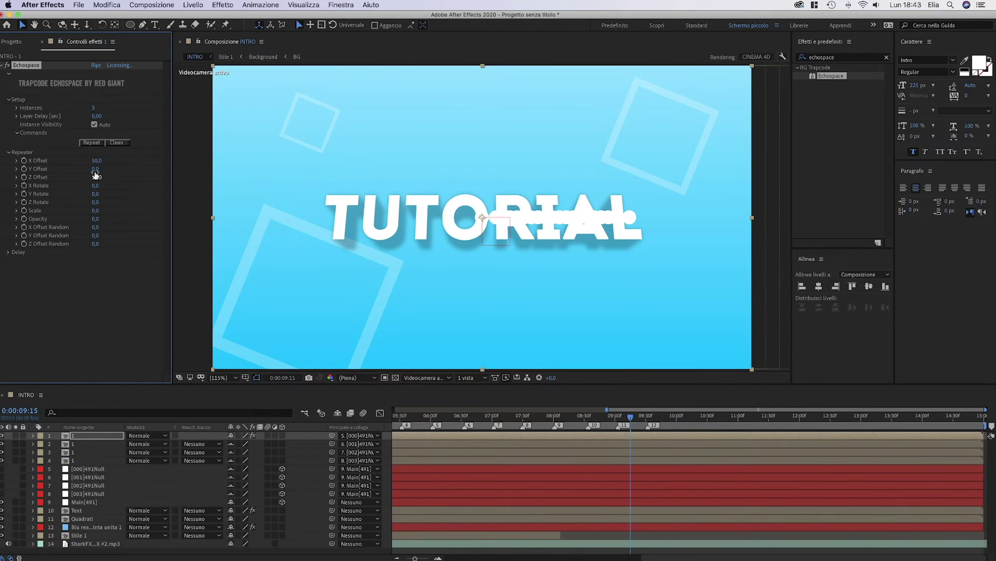
# Stack the repeated dot rows vertically by setting Echospace X Offset to 0 and Y Offset to 55
pyautogui.click(95, 169)
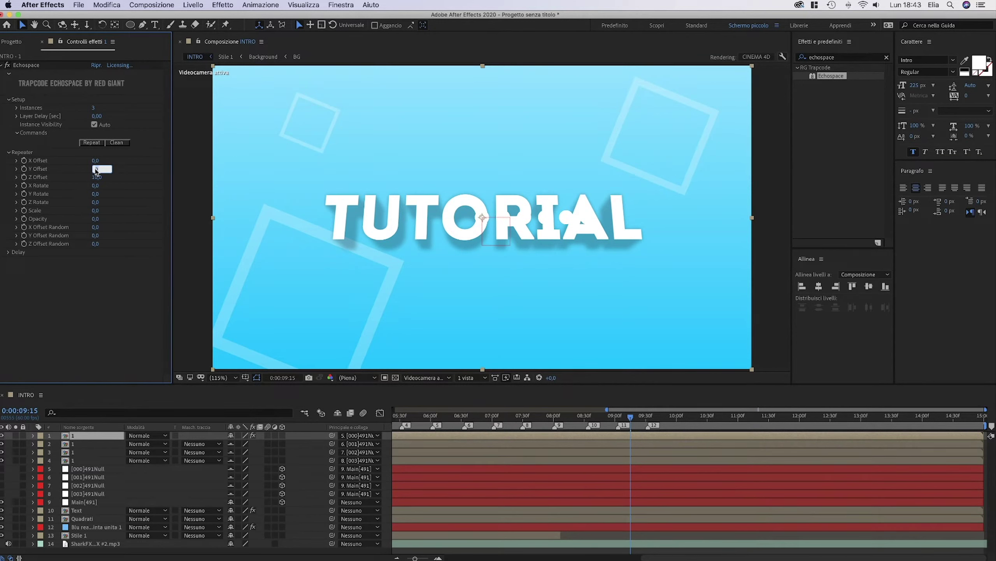
pyautogui.press('Return')
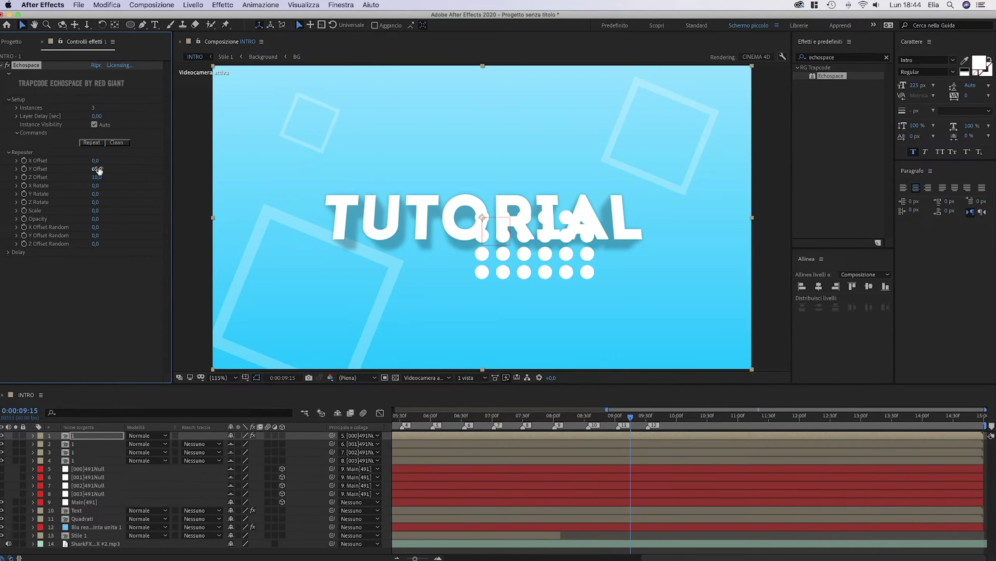
pyautogui.moveTo(99, 170); pyautogui.dragTo(102, 170)
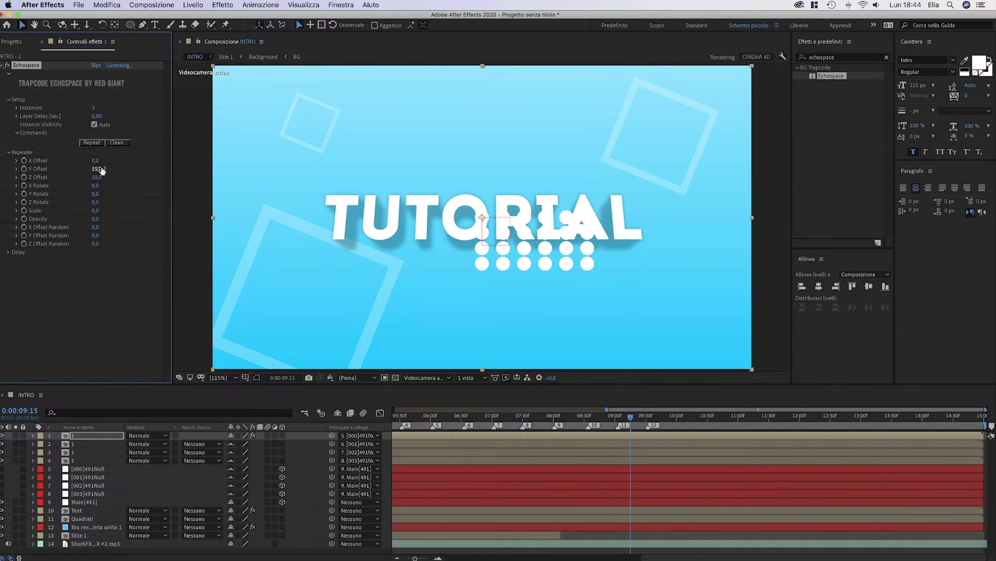
pyautogui.moveTo(102, 170); pyautogui.dragTo(100, 170)
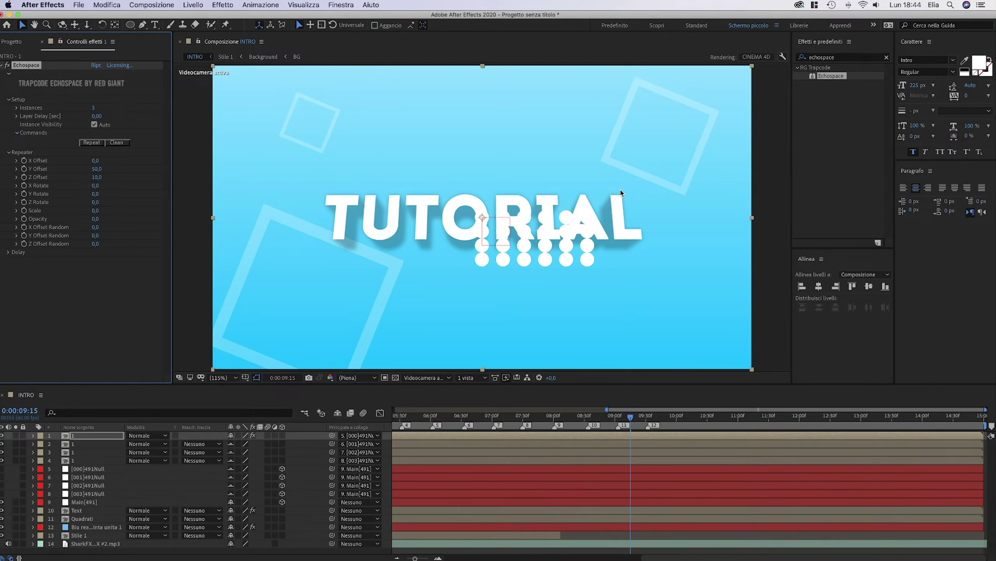
pyautogui.press('super+z')
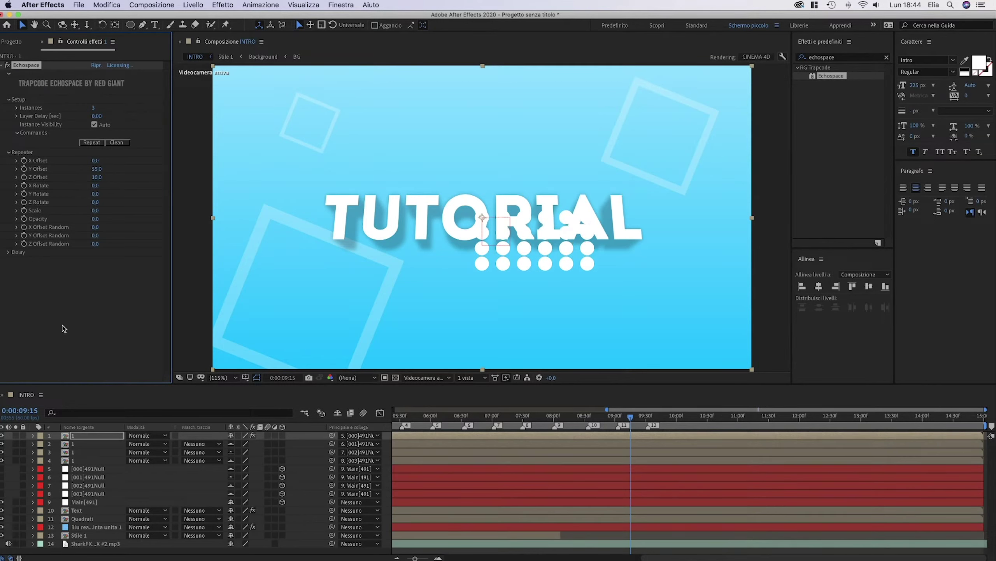
# Pre-compose the four repeated dot rows and their control nulls into a single composition named 1
pyautogui.moveTo(57, 432); pyautogui.dragTo(106, 504)
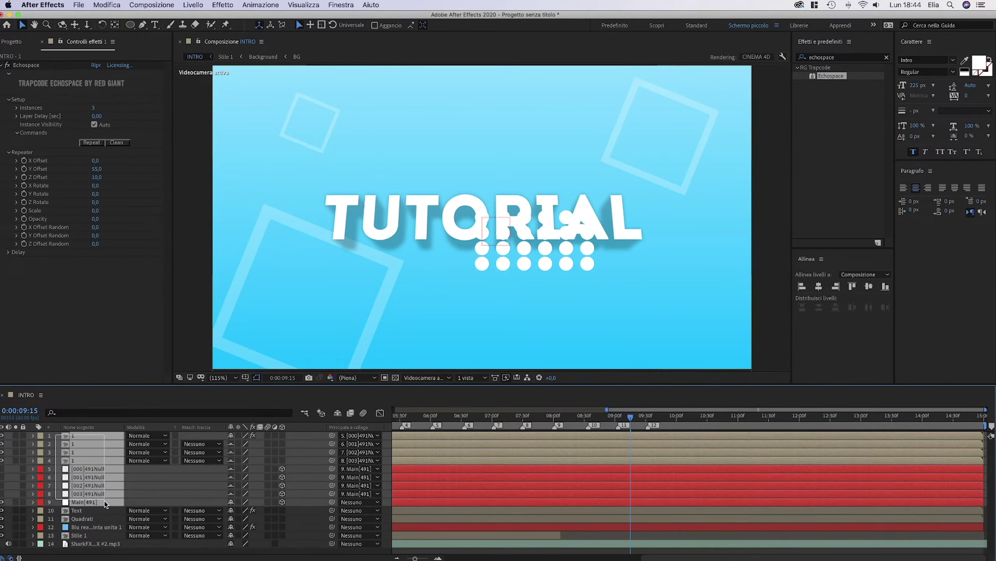
pyautogui.rightClick(105, 504)
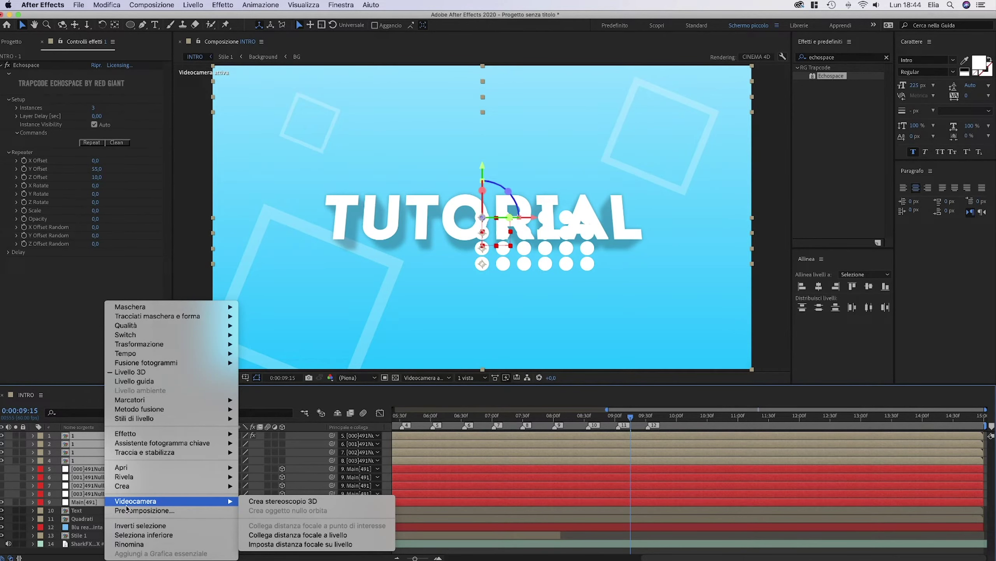
pyautogui.click(127, 508)
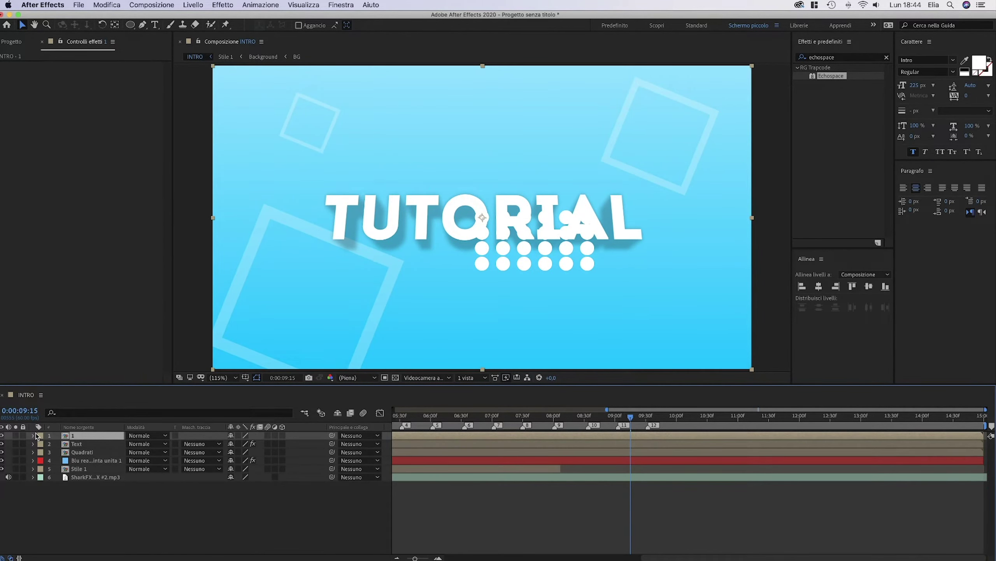
# Scale the dot grid to 85%, rotate it 12° and place it above the title near the frame's upper edge
pyautogui.click(33, 435)
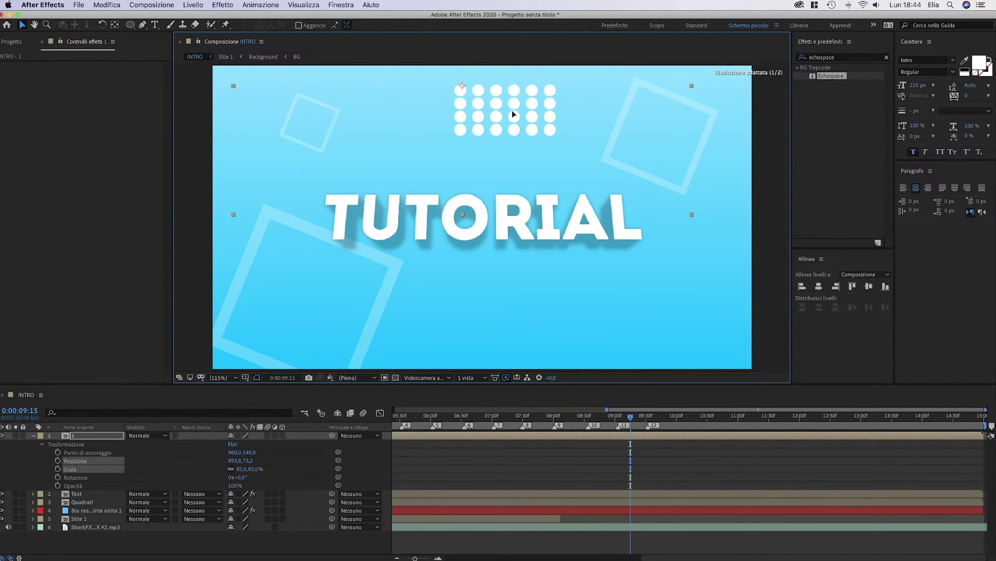
pyautogui.moveTo(240, 477); pyautogui.dragTo(253, 476)
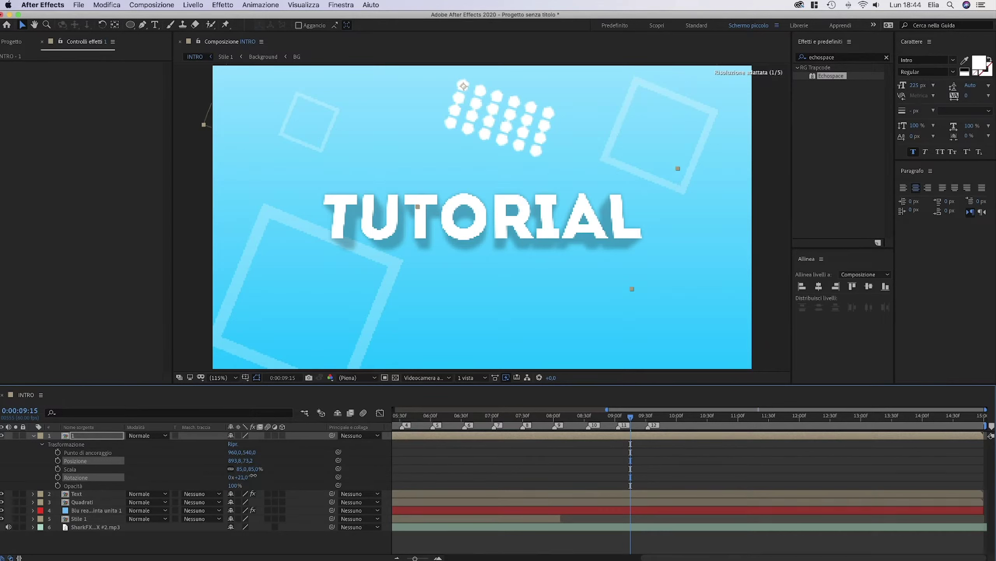
pyautogui.click(252, 476)
pyautogui.write('1')
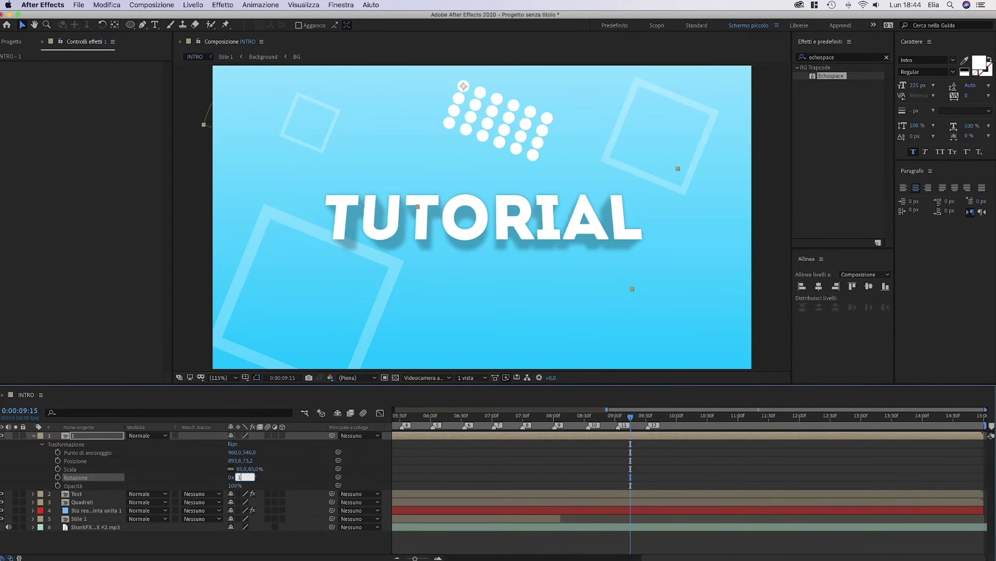
pyautogui.write('2')
pyautogui.moveTo(503, 115); pyautogui.dragTo(524, 116)
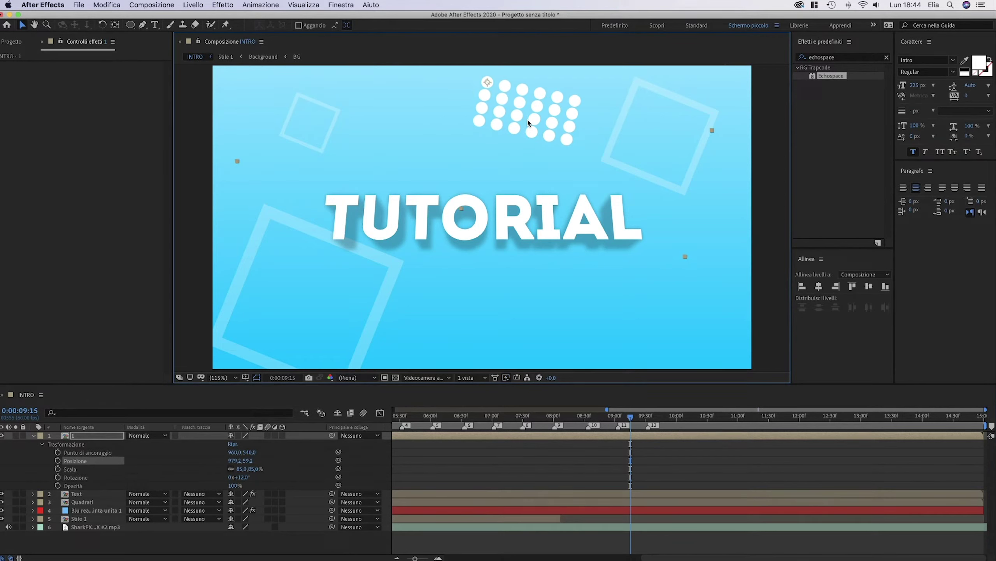
pyautogui.moveTo(527, 120); pyautogui.dragTo(516, 108)
# Set the dot grid's scale to 70% and its rotation to 20°
pyautogui.click(253, 469)
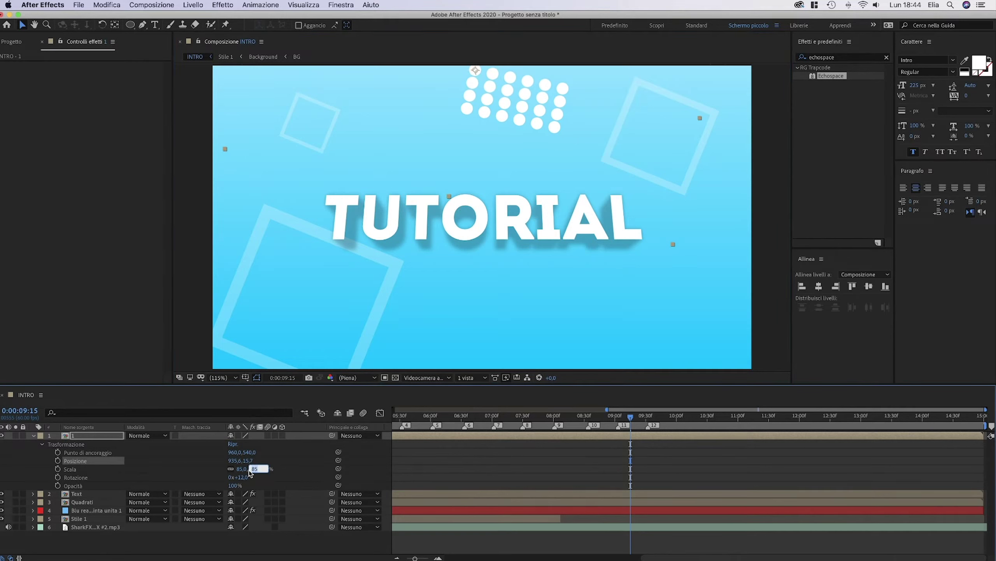
pyautogui.write('70')
pyautogui.press('Return')
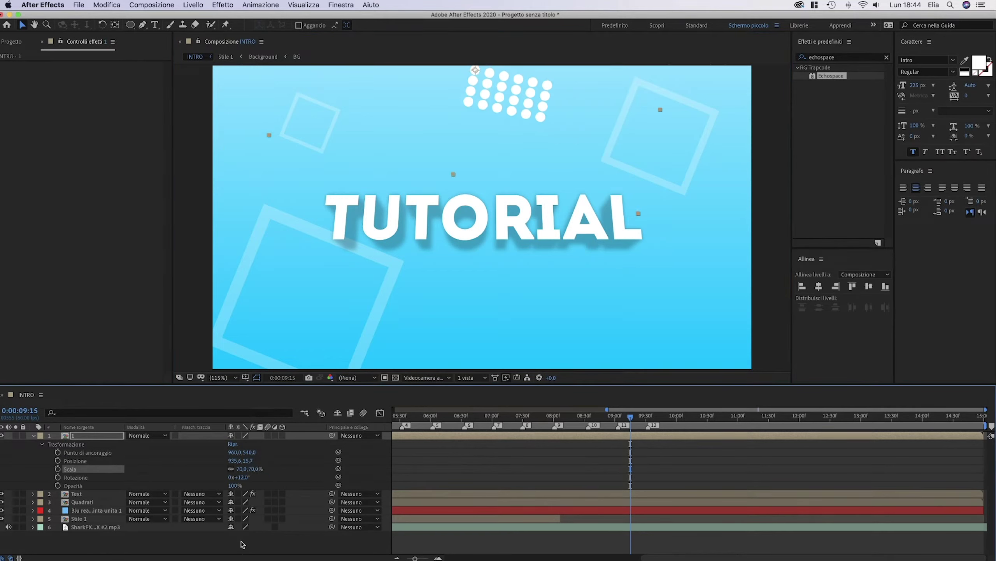
pyautogui.moveTo(242, 477); pyautogui.dragTo(246, 477)
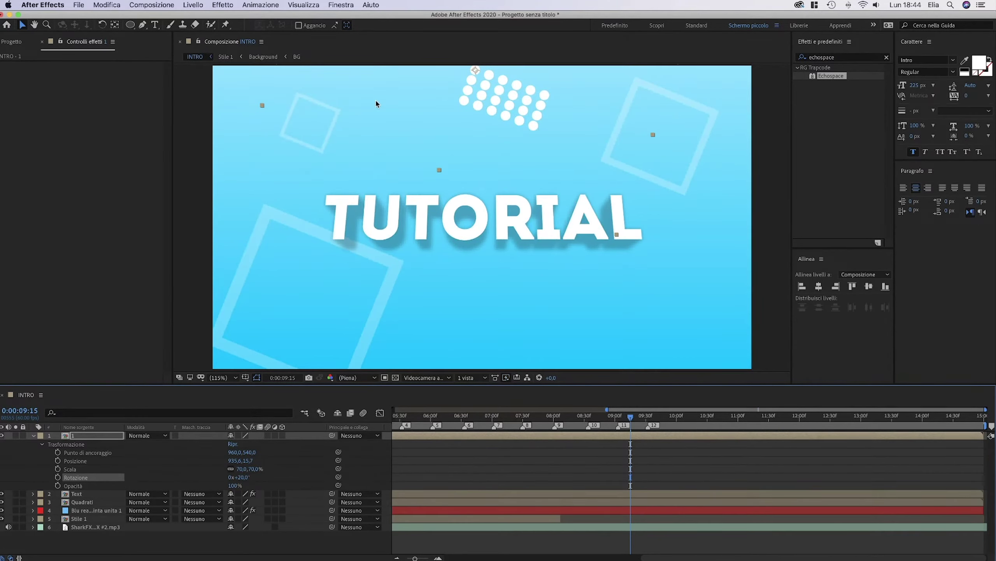
# Check the reference intro video in Firefox, and back in After Effects shift the dot grid partly beyond the frame's upper edge
pyautogui.press('super+Tab')
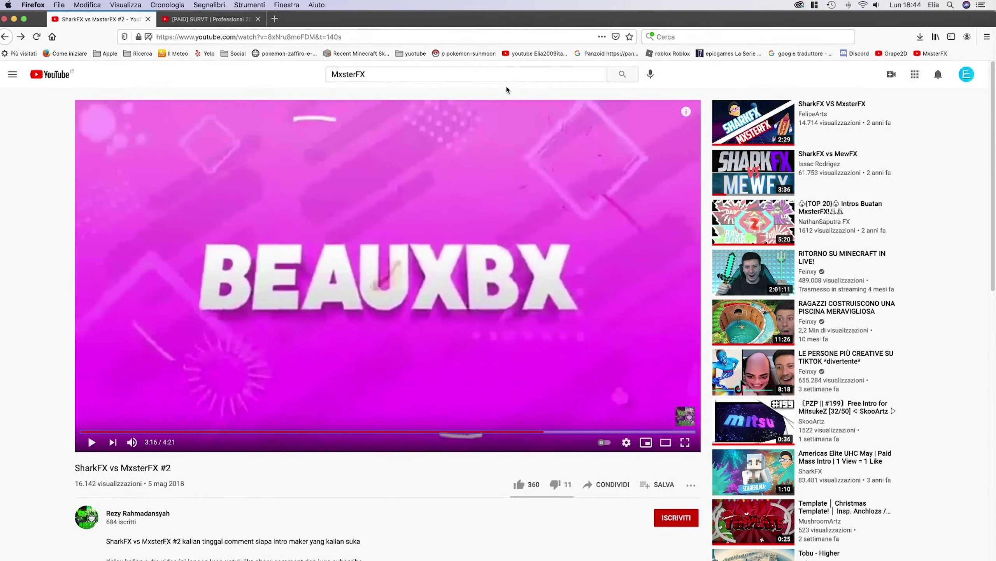
pyautogui.press('super+Tab')
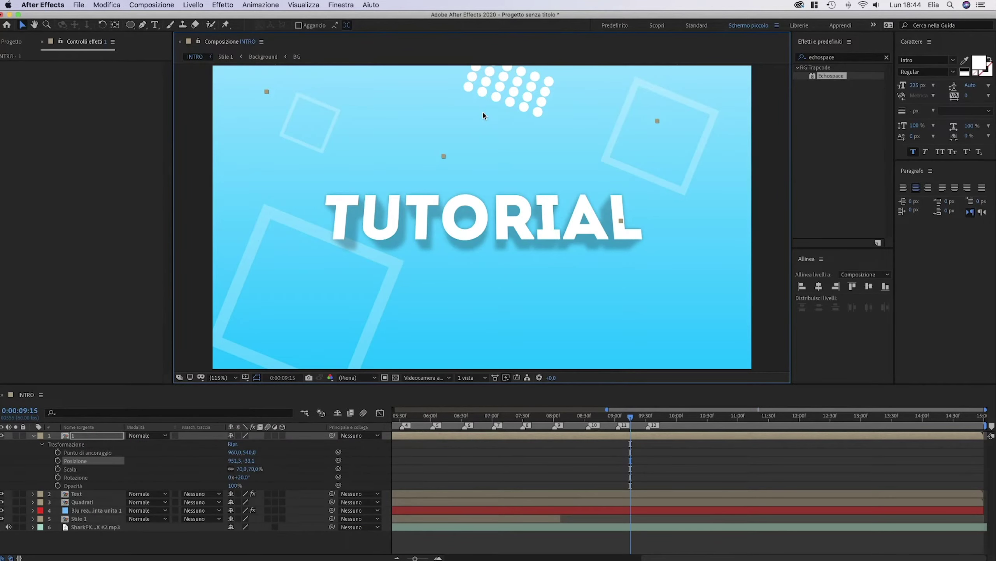
# Duplicate the dot grid, centre the copy vertically in the composition and nudge it slightly to the right
pyautogui.press('super+d')
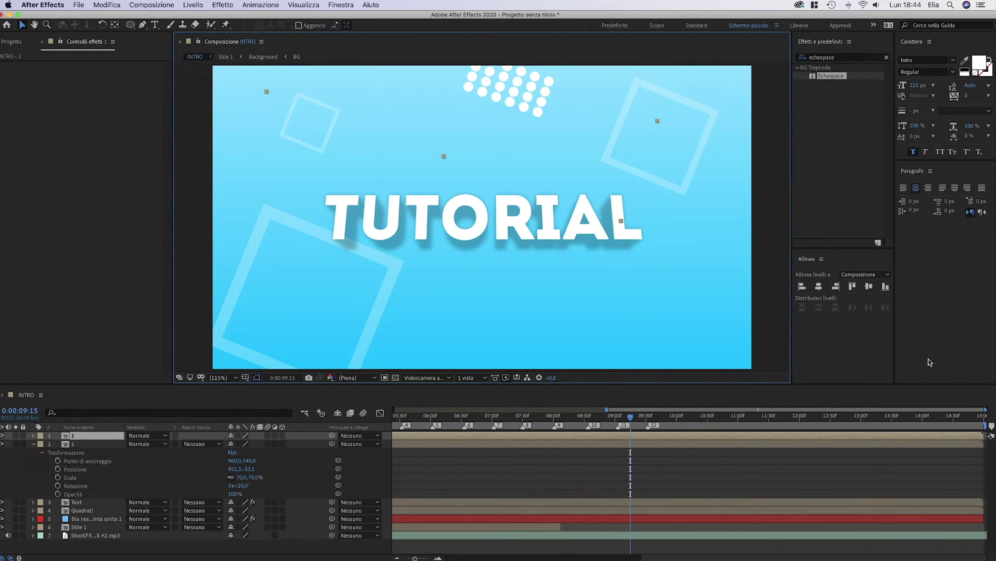
pyautogui.click(869, 286)
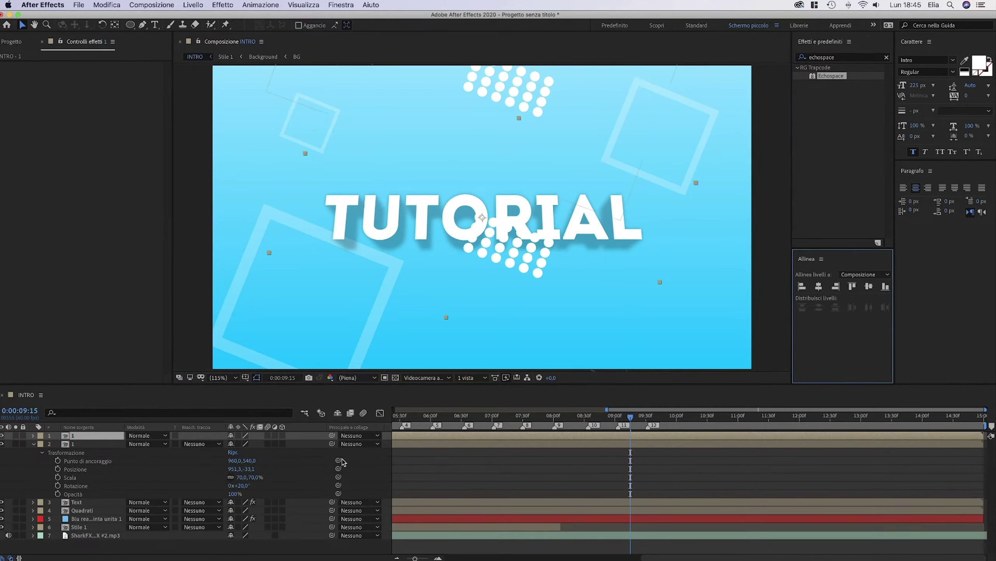
pyautogui.hotkey('shift', 'Right')
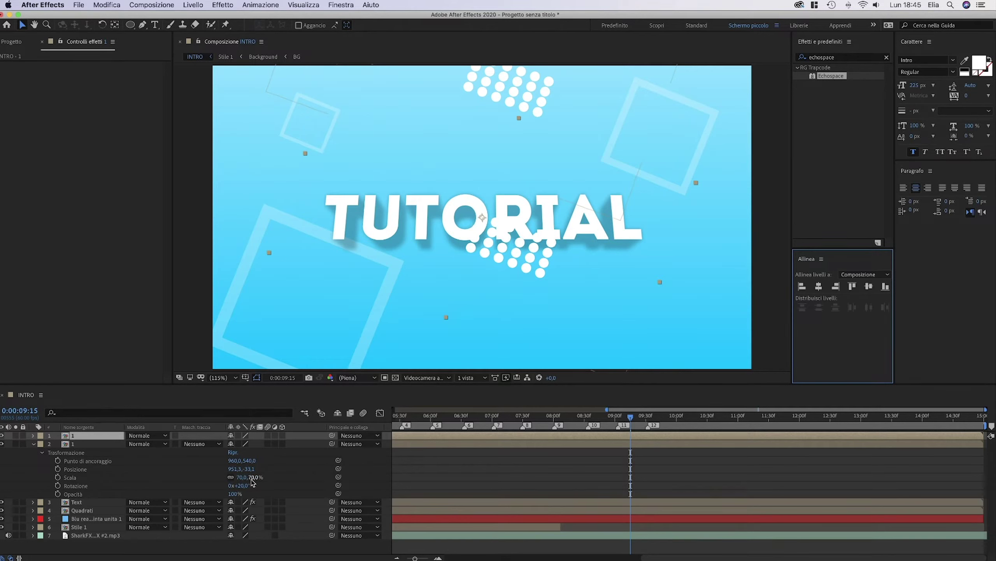
# Try scaling the original dot grid to 100%, and undo the change
pyautogui.moveTo(253, 482); pyautogui.dragTo(309, 467)
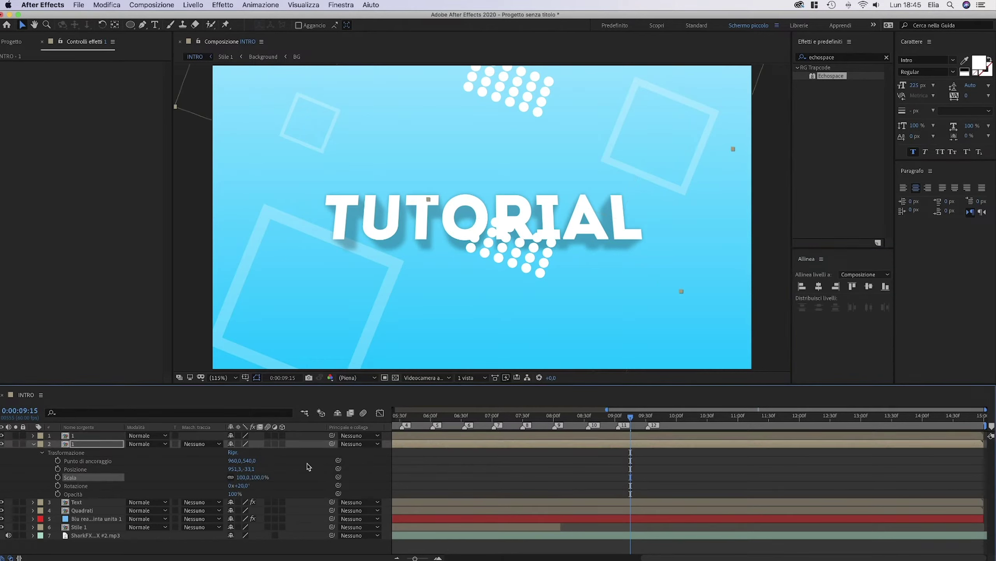
pyautogui.press('super+z')
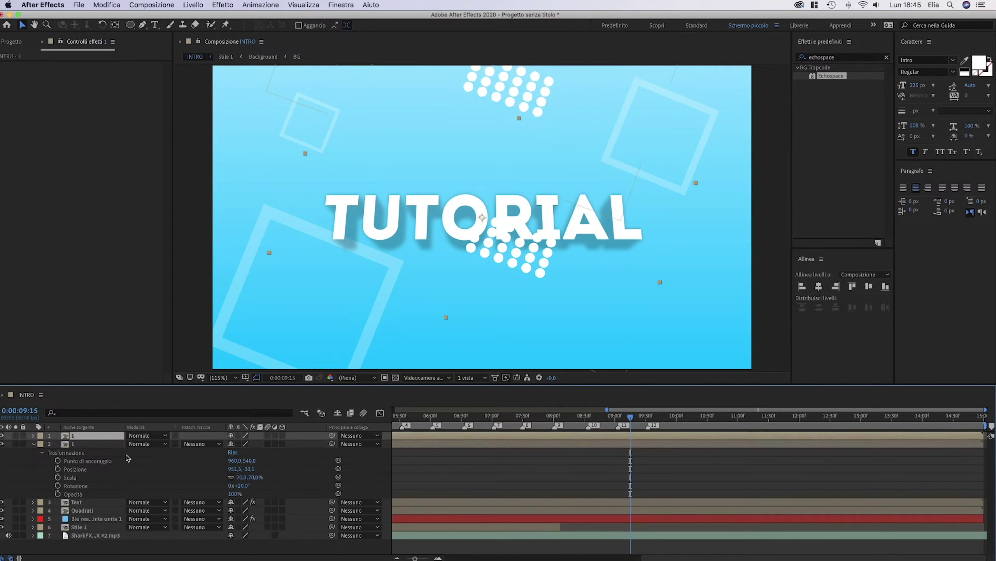
# Move the layer of the dot grid at the frame's upper edge to the top of the layer stack
pyautogui.click(66, 447)
pyautogui.press('/')
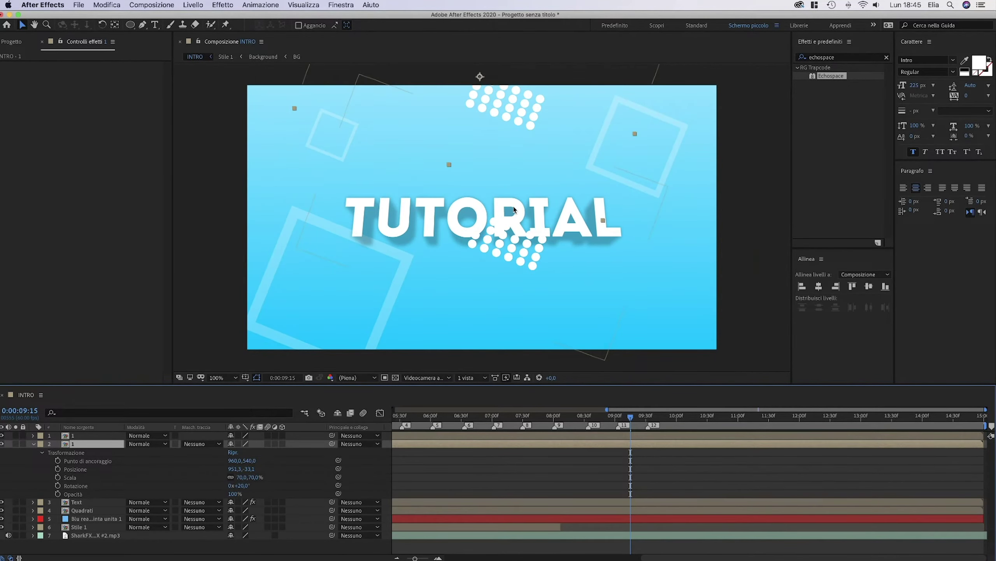
pyautogui.hotkey('shift', '/')
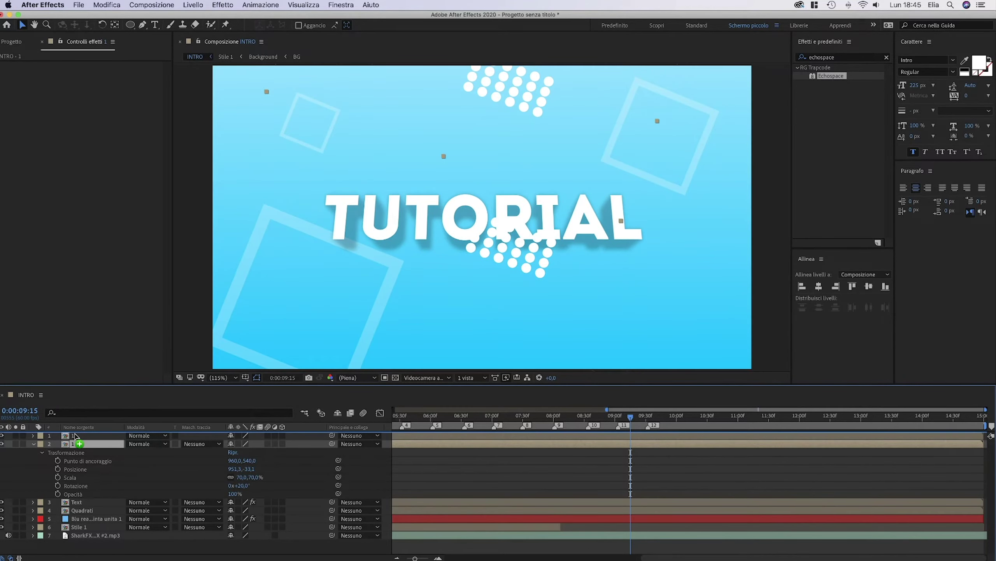
pyautogui.moveTo(75, 435); pyautogui.dragTo(73, 434)
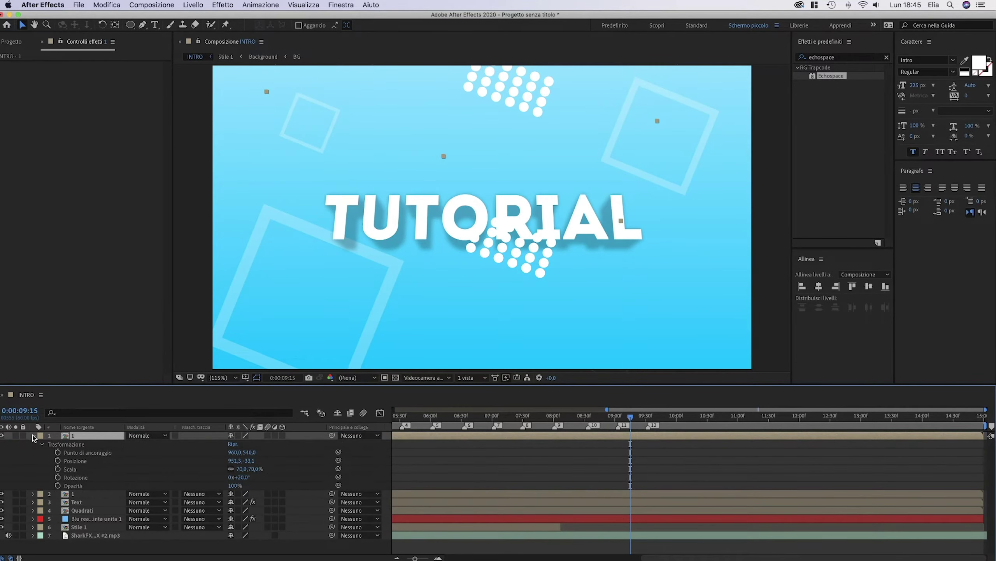
# Set the centred dot grid's scale to 95%
pyautogui.click(32, 435)
pyautogui.click(33, 443)
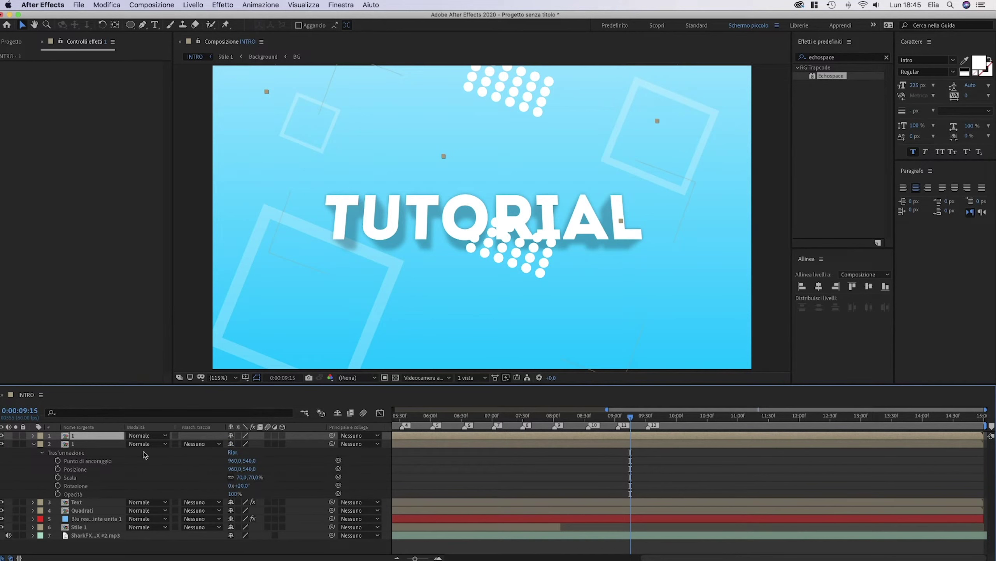
pyautogui.click(255, 476)
pyautogui.write('85')
pyautogui.press('Return')
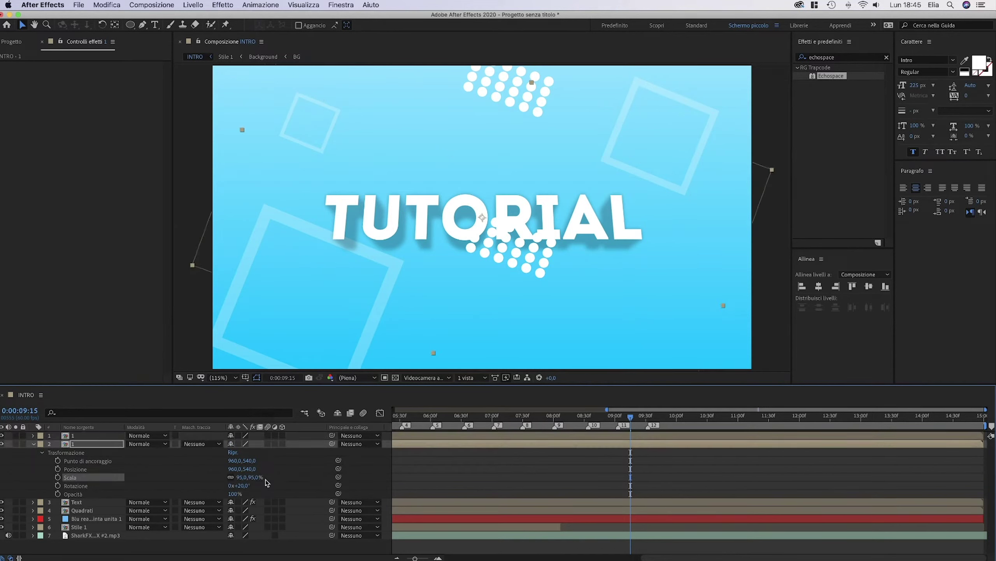
# Set the centred dot grid's rotation to 0° and move it below the title's right half, to about 1200, 678
pyautogui.click(241, 485)
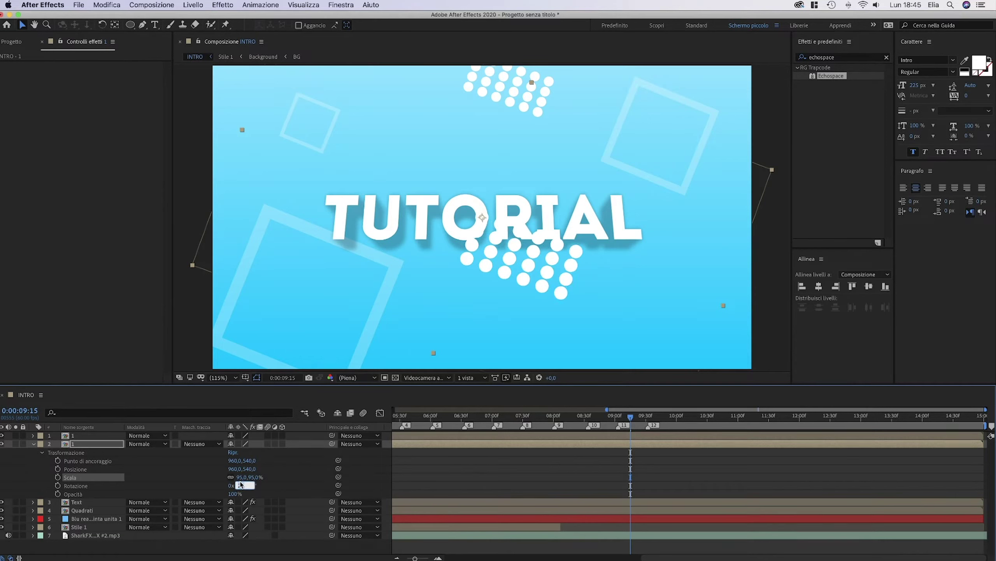
pyautogui.write('0')
pyautogui.press('Return')
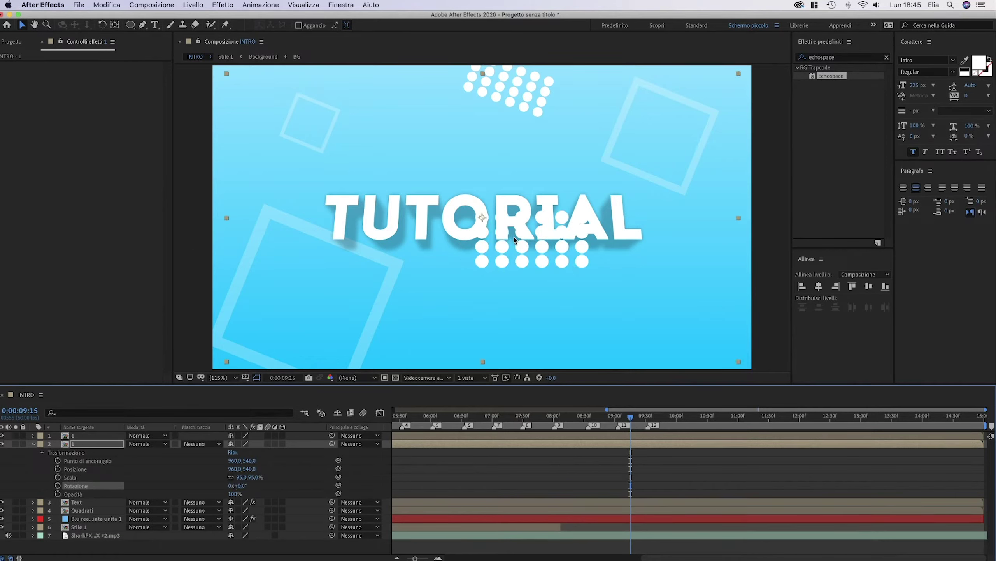
pyautogui.moveTo(515, 240); pyautogui.dragTo(588, 287)
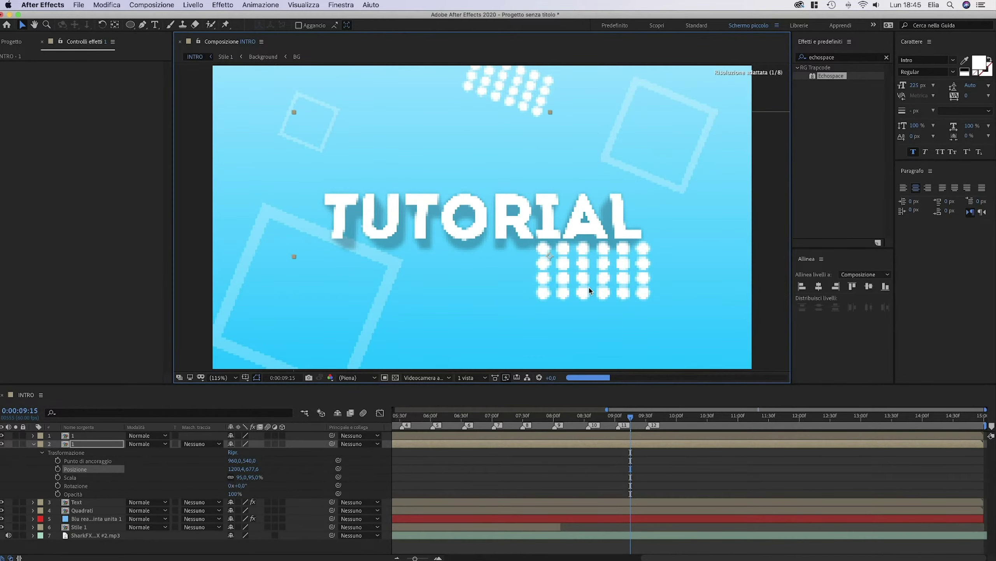
# Bring the Text layer above both dot grid layers, and check the reference intro video in Firefox
pyautogui.click(34, 444)
pyautogui.moveTo(78, 452); pyautogui.dragTo(79, 435)
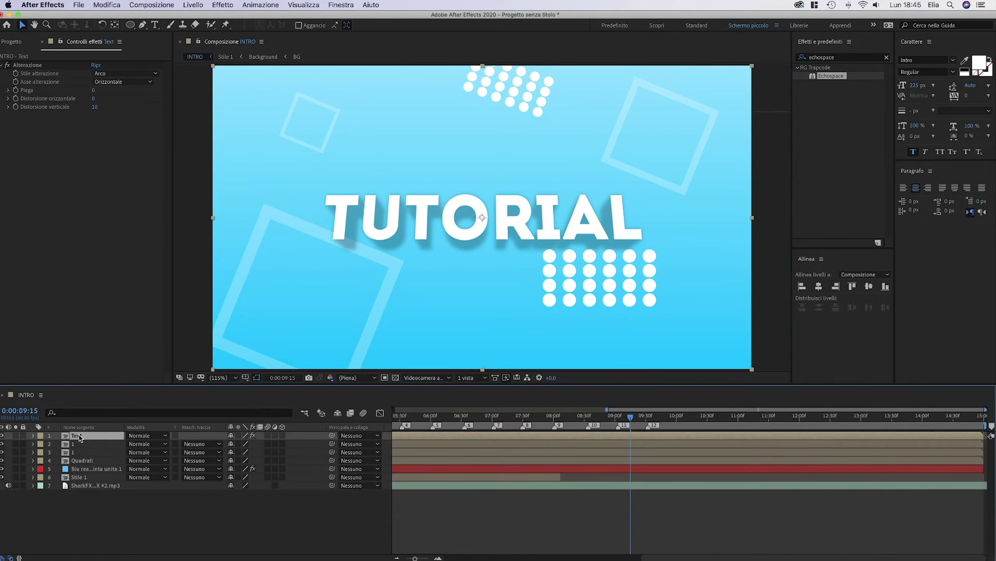
pyautogui.click(148, 500)
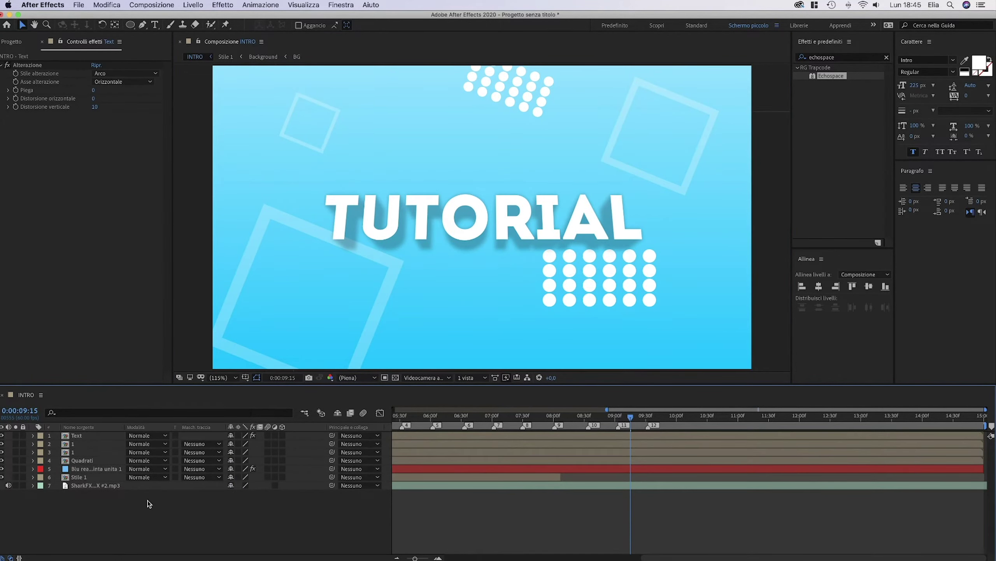
pyautogui.press('super+Tab')
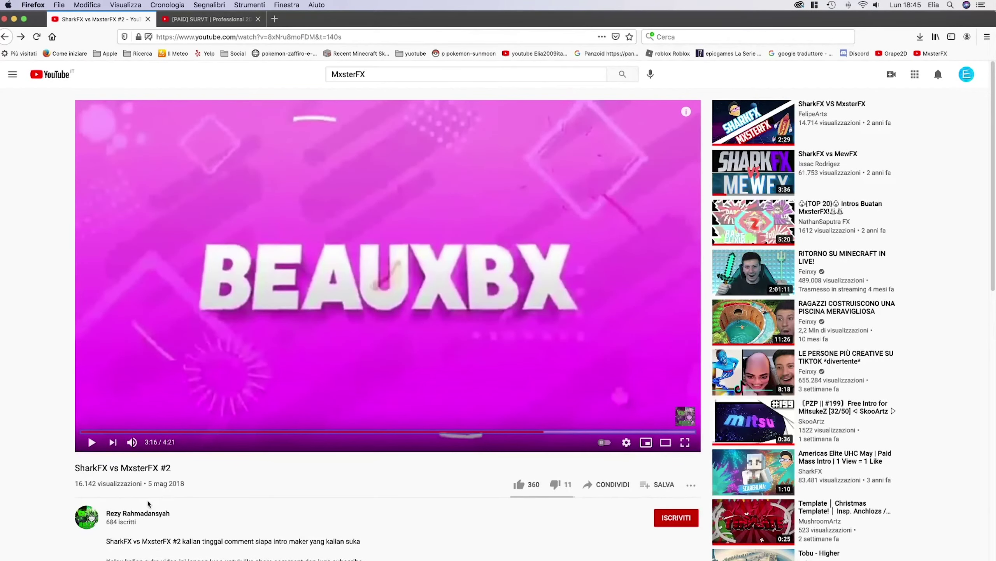
pyautogui.press('super+Tab')
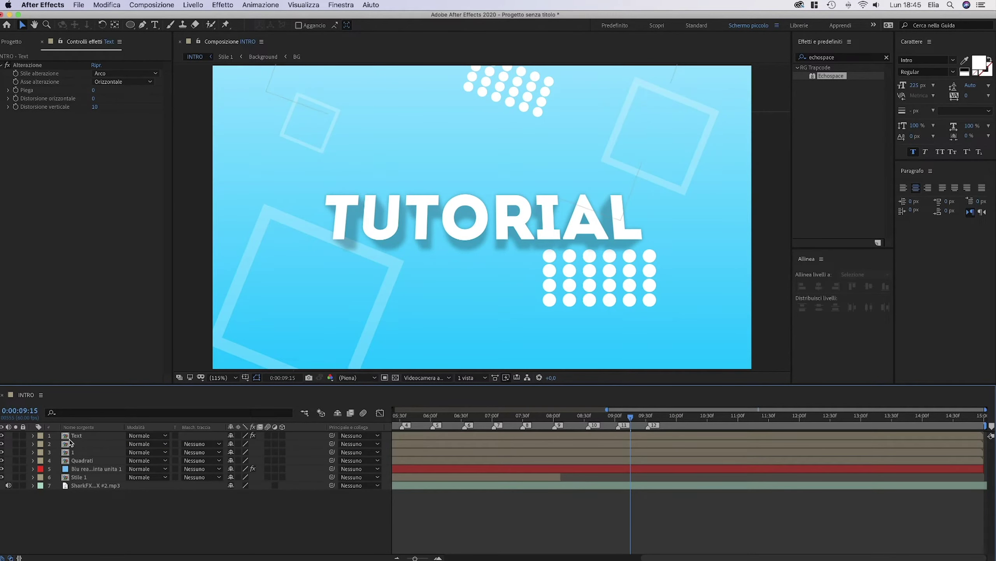
# Precompose the two dot grid layers into a composition named OOOOOOOOO
pyautogui.moveTo(56, 444); pyautogui.dragTo(84, 455)
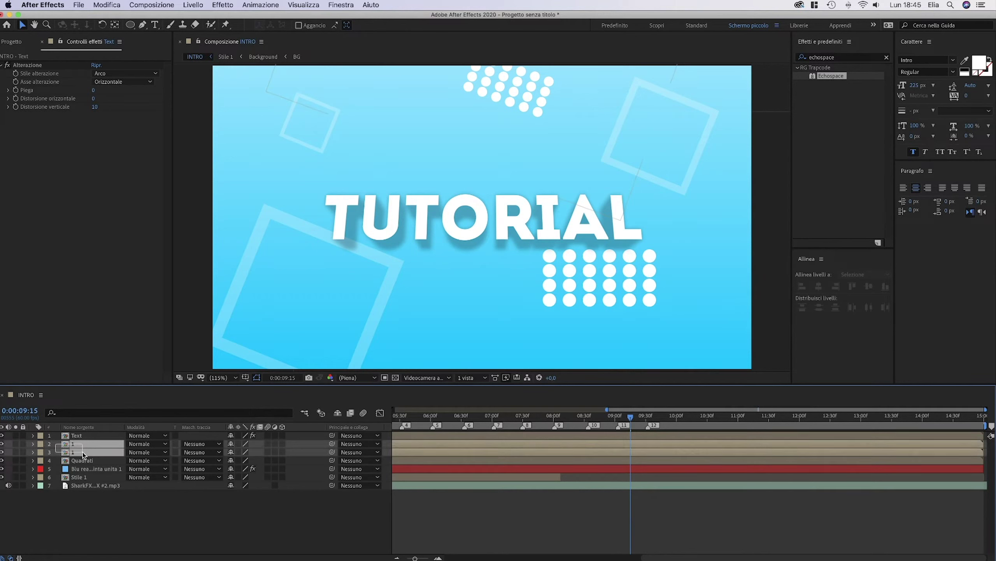
pyautogui.rightClick(83, 455)
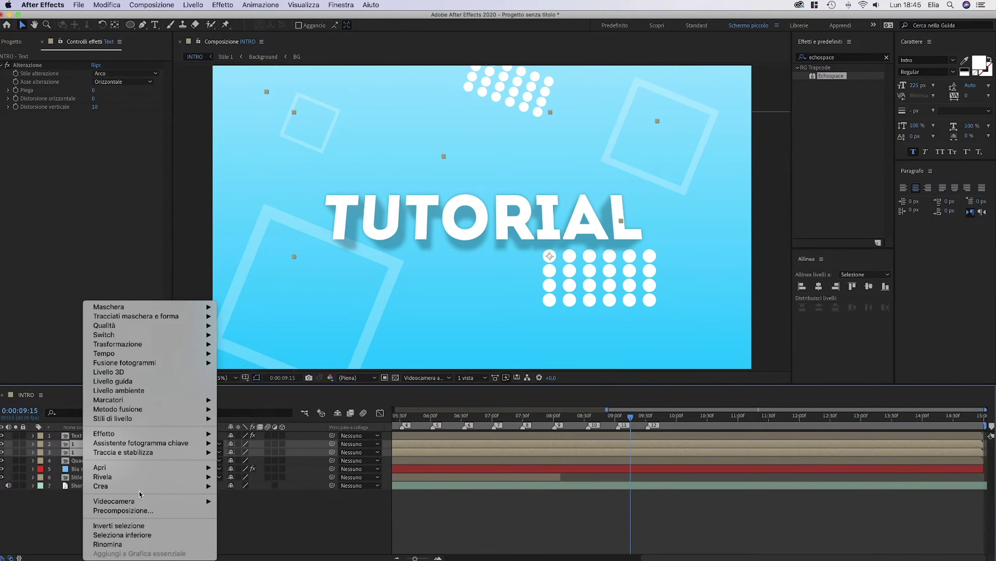
pyautogui.click(122, 510)
pyautogui.write('000000000')
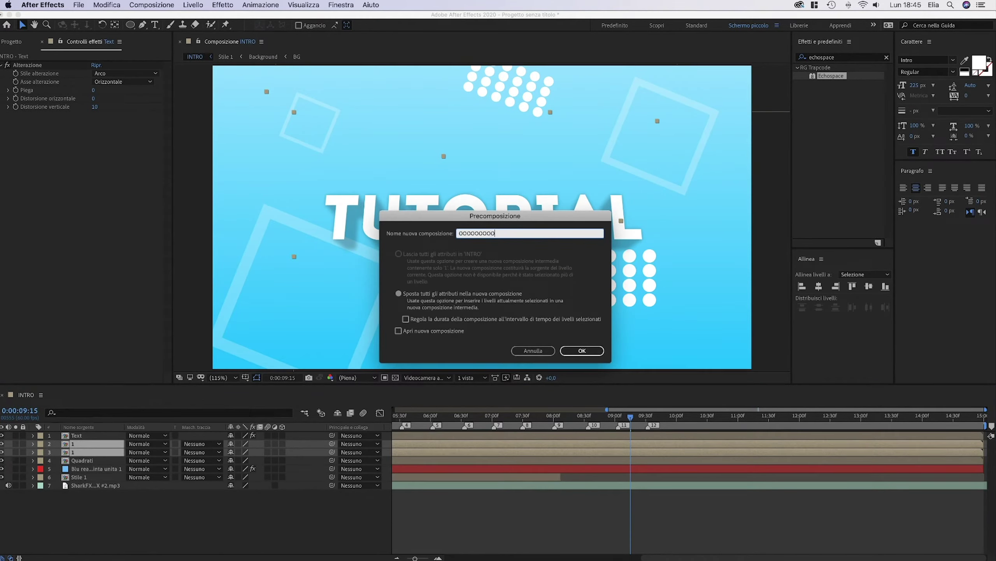
pyautogui.press('Return')
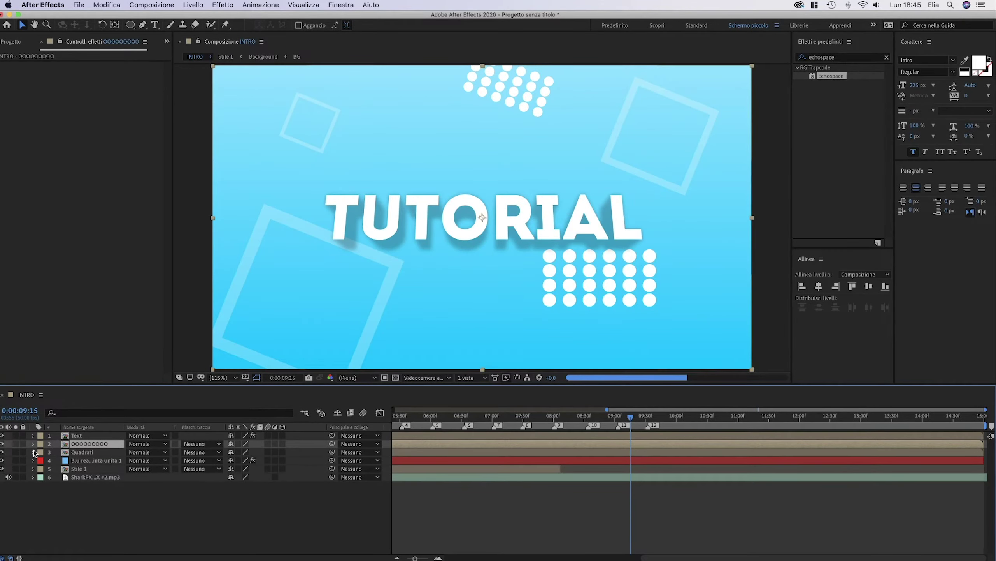
# Set the opacity of the dot grid precomposition to 50%, and check the reference intro video in Firefox
pyautogui.click(33, 444)
pyautogui.click(238, 494)
pyautogui.write('5')
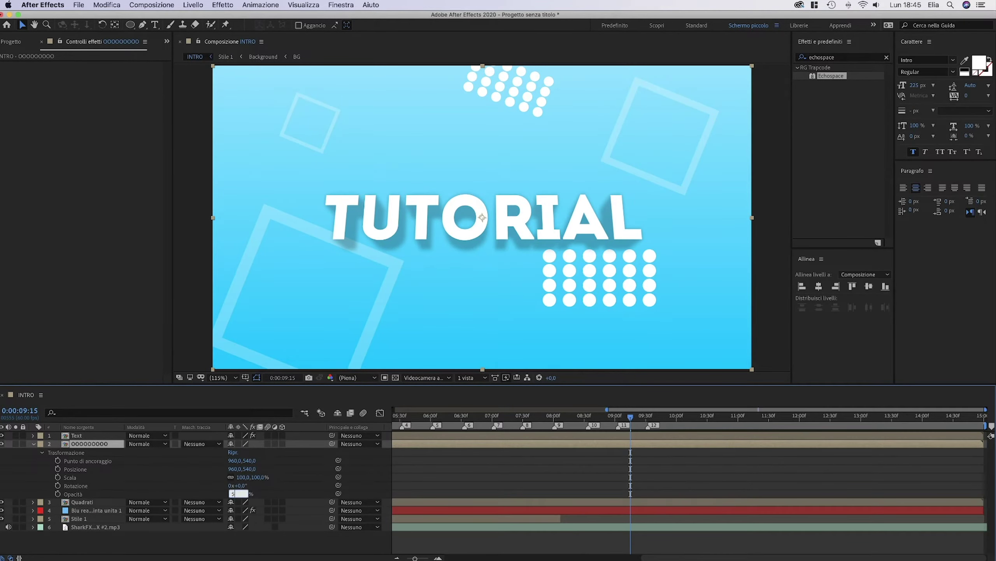
pyautogui.write('0')
pyautogui.press('Return')
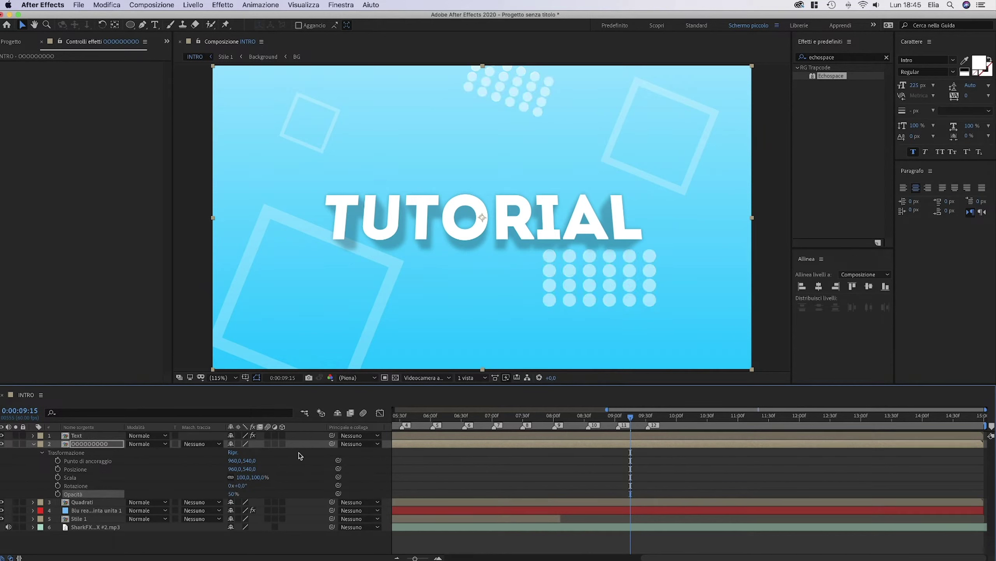
pyautogui.moveTo(228, 494); pyautogui.dragTo(237, 496)
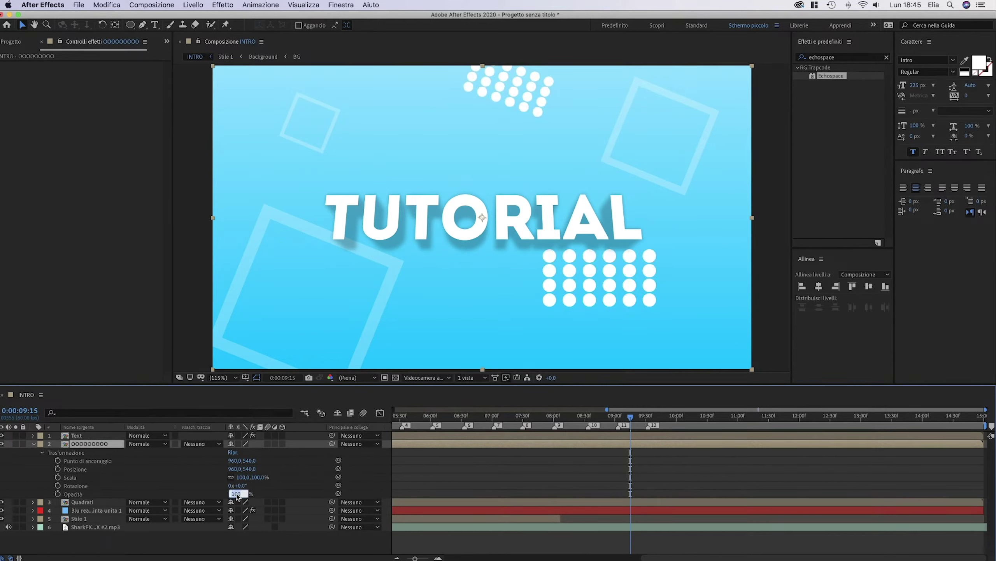
pyautogui.write('50')
pyautogui.press('Return')
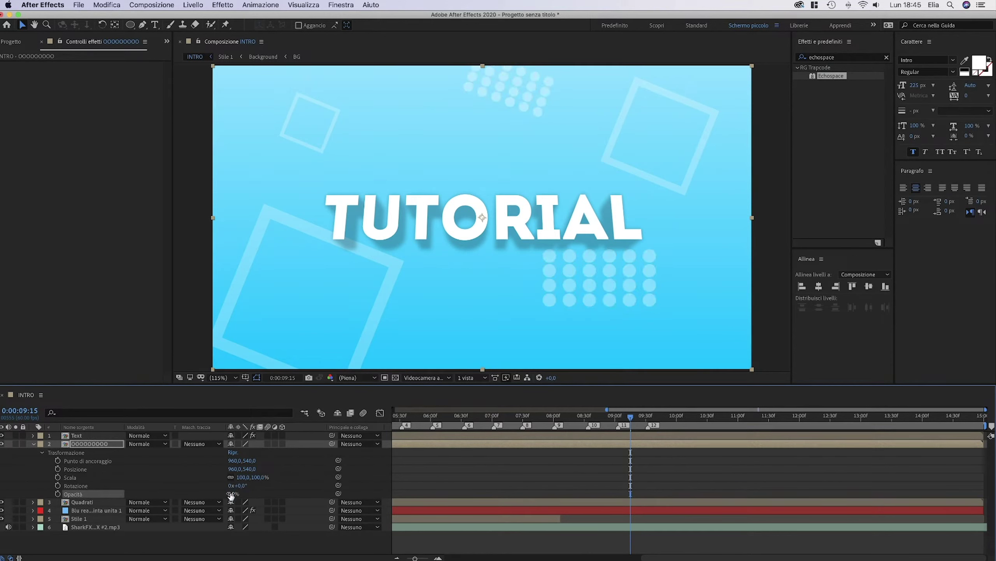
pyautogui.click(34, 444)
pyautogui.click(144, 503)
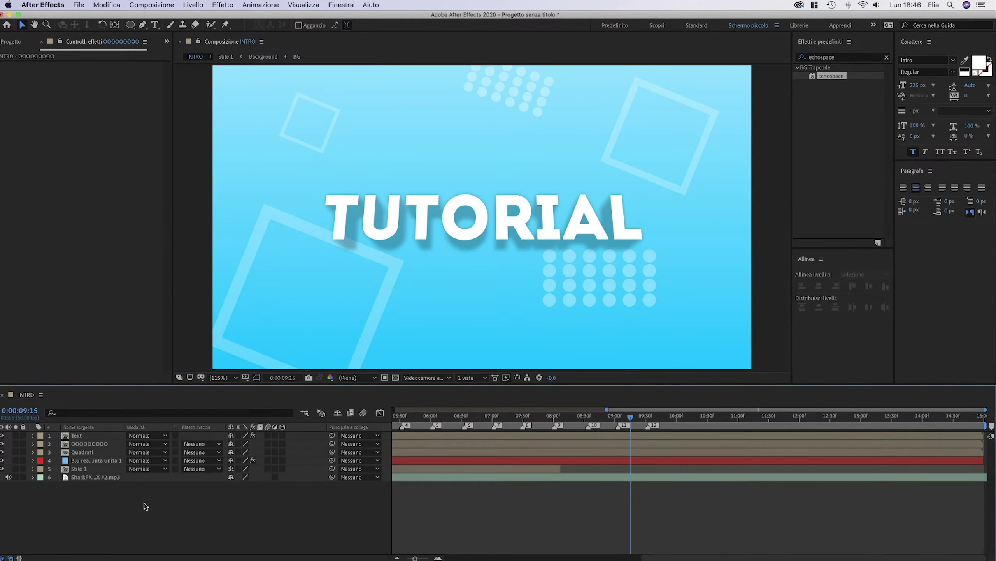
pyautogui.press('super+Tab')
pyautogui.press('super+Tab')
# Set up the Pen tool with a 50 px stroke and show the proportional grid over the composition
pyautogui.click(144, 24)
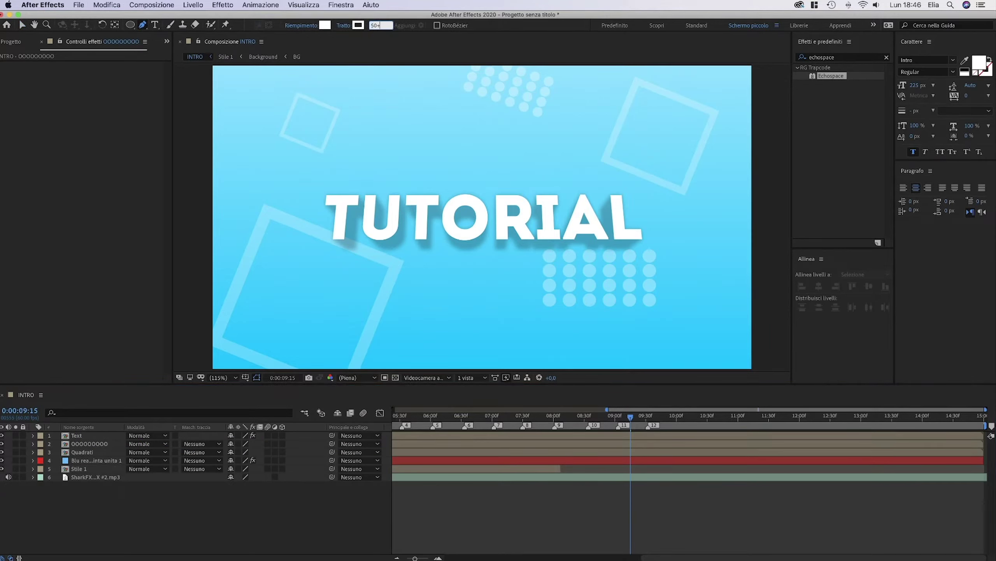
pyautogui.press('Return')
pyautogui.click(257, 377)
pyautogui.click(283, 395)
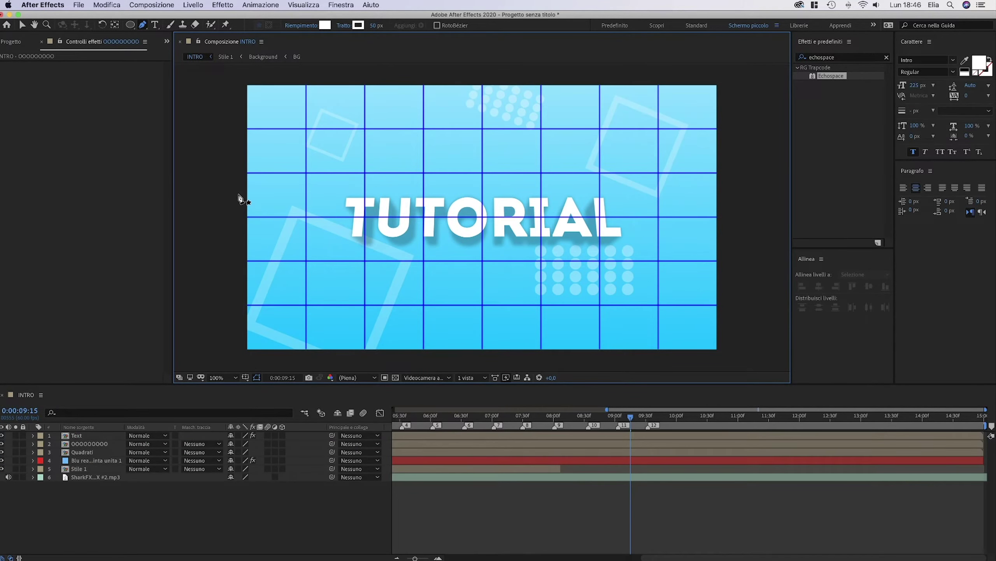
# Draw a straight diagonal line across the frame's upper-left corner with the Pen tool, ending outside the left and upper edges
pyautogui.click(239, 193)
pyautogui.click(410, 76)
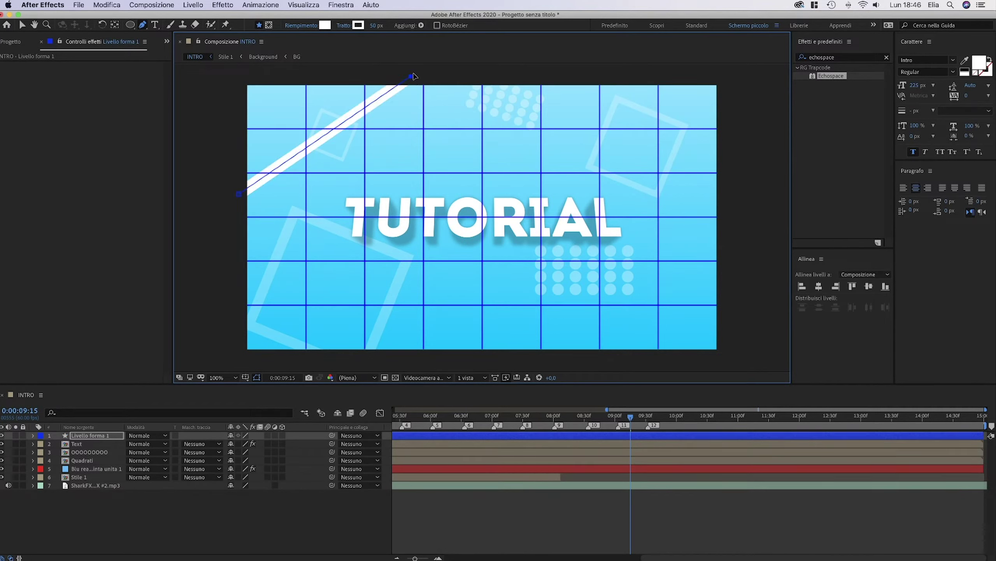
pyautogui.moveTo(411, 76)
pyautogui.mouseDown()
pyautogui.moveTo(447, 82)
pyautogui.moveTo(434, 79)
pyautogui.mouseUp()
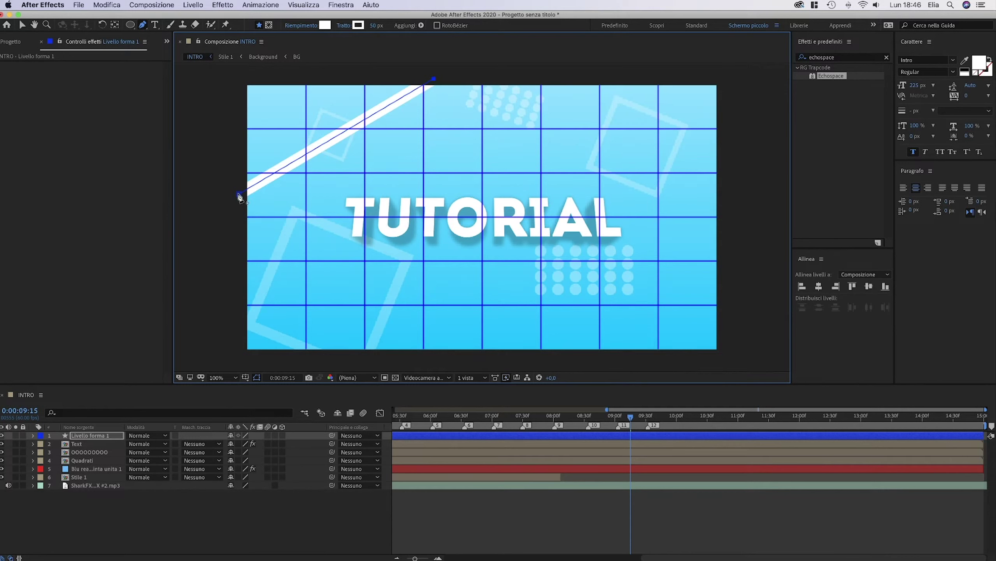
pyautogui.moveTo(239, 194); pyautogui.dragTo(281, 169)
pyautogui.moveTo(239, 210); pyautogui.dragTo(241, 228)
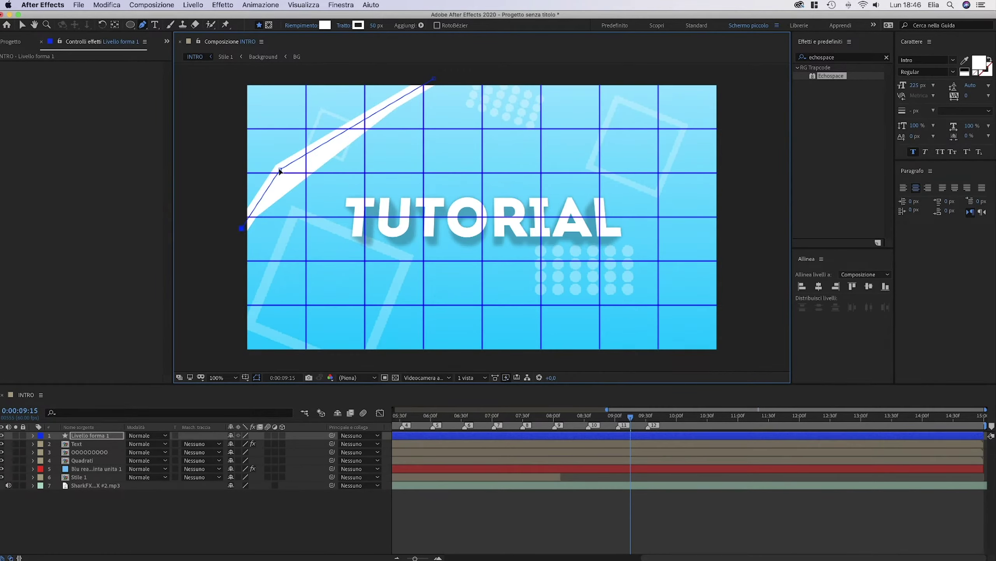
pyautogui.press('Delete')
# Set the diagonal line's stroke width to 133 px and move its end points slightly further beyond the frame
pyautogui.moveTo(375, 26); pyautogui.dragTo(410, 20)
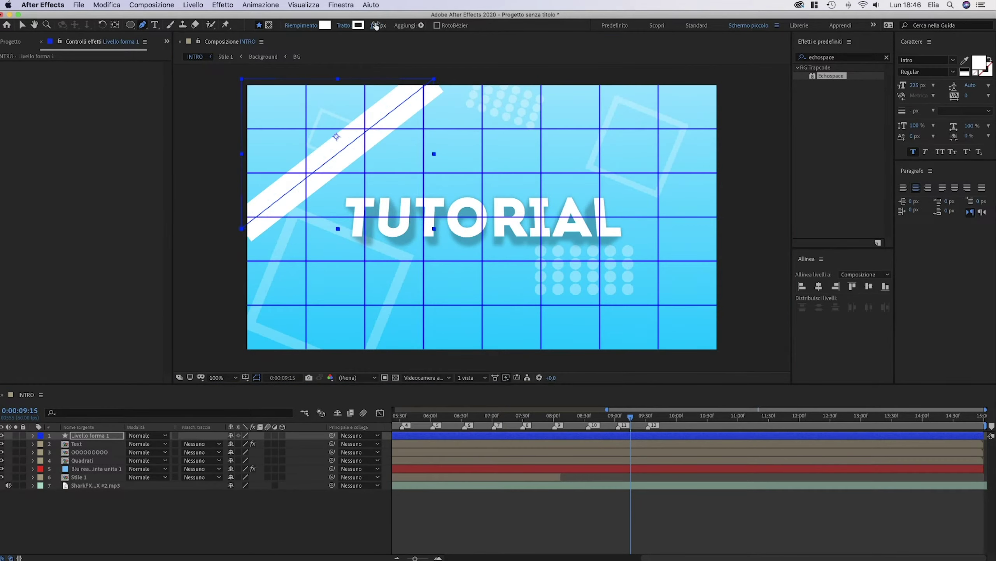
pyautogui.click(237, 232)
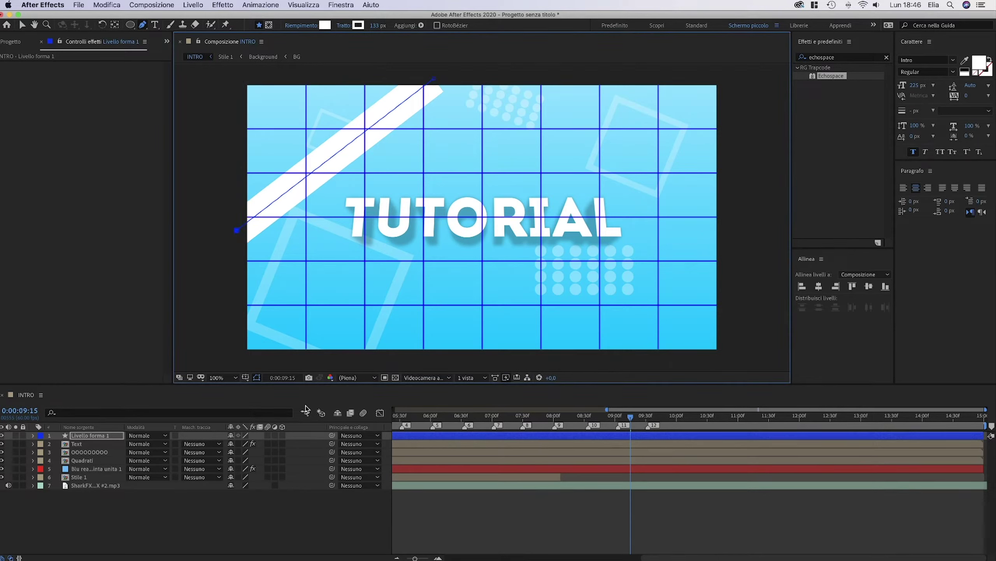
pyautogui.click(66, 518)
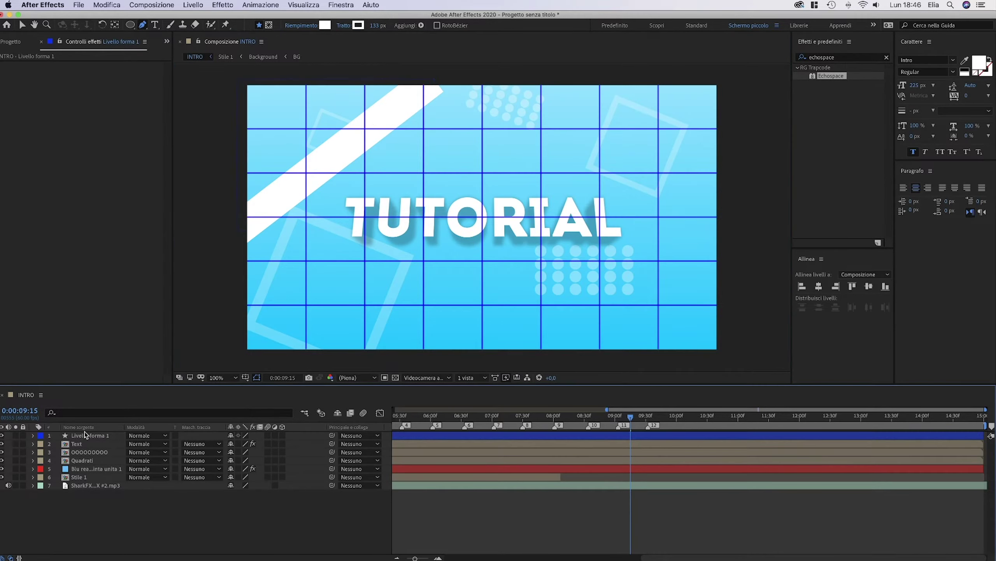
pyautogui.click(84, 434)
pyautogui.moveTo(434, 79); pyautogui.dragTo(438, 72)
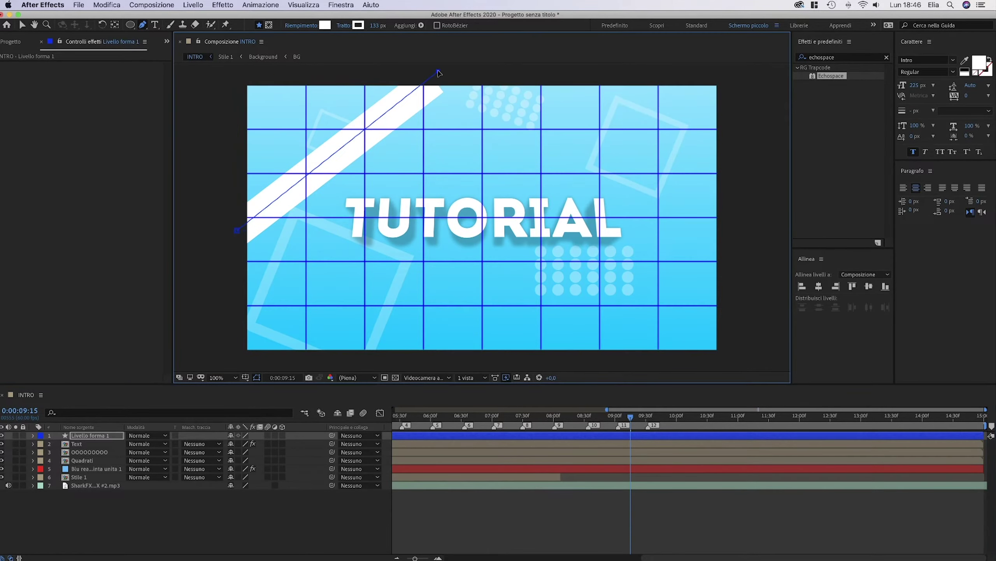
pyautogui.click(438, 72)
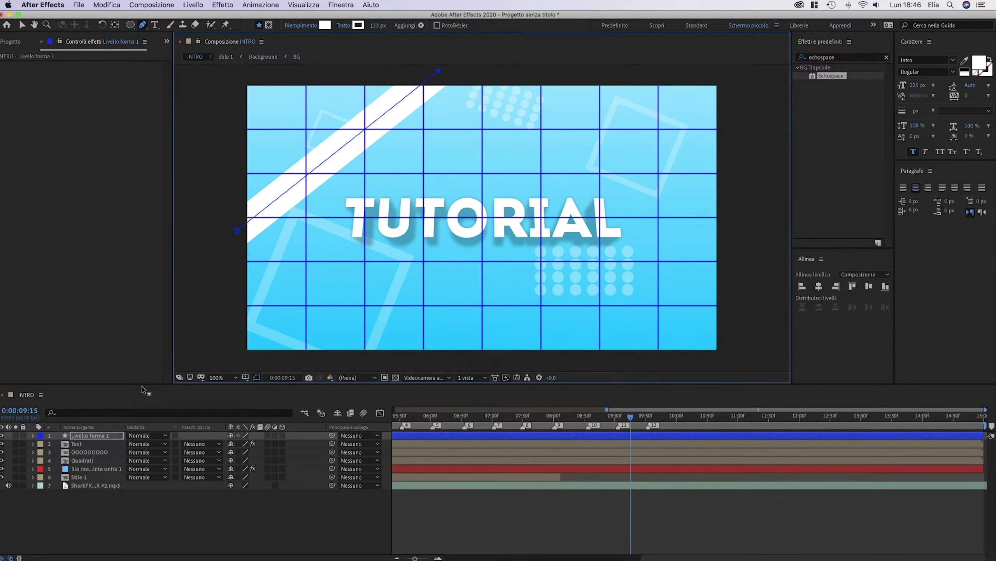
# Change the stroke colour of the diagonal line to bright blue 0031FF
pyautogui.click(33, 436)
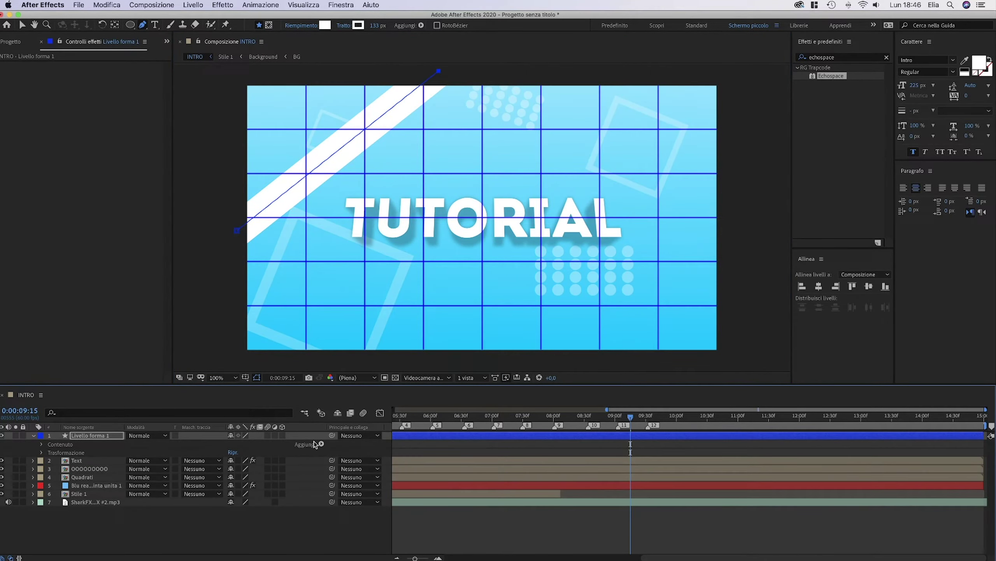
pyautogui.press('super+Tab')
pyautogui.press('super+Tab')
pyautogui.click(358, 25)
pyautogui.moveTo(95, 268); pyautogui.dragTo(24, 266)
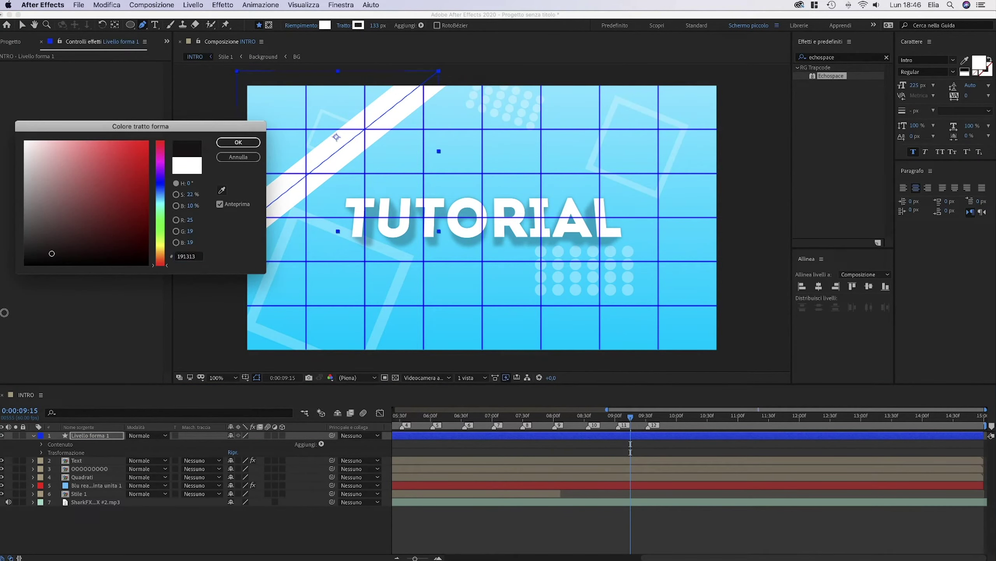
pyautogui.click(239, 142)
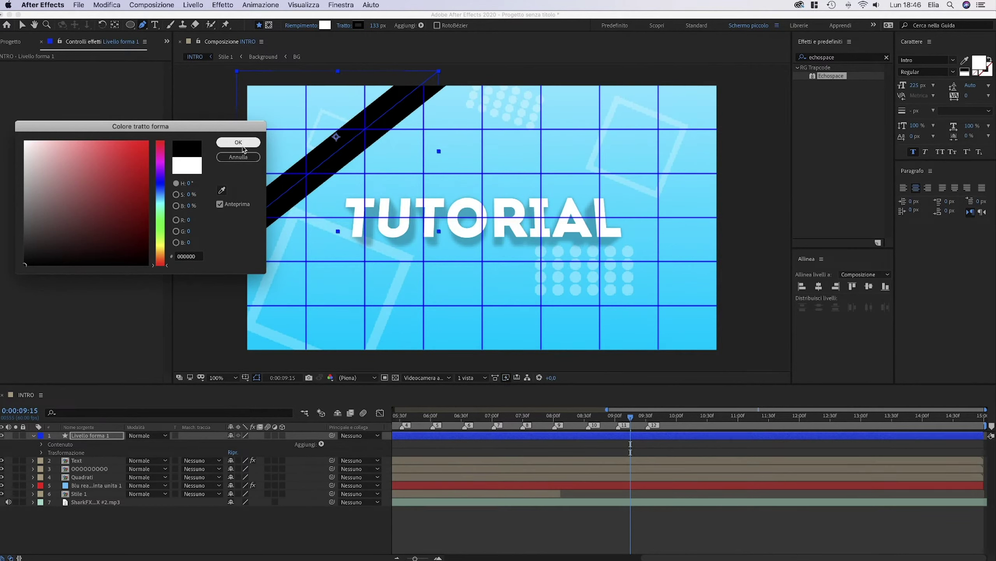
pyautogui.click(164, 186)
pyautogui.moveTo(120, 219); pyautogui.dragTo(150, 166)
pyautogui.click(149, 166)
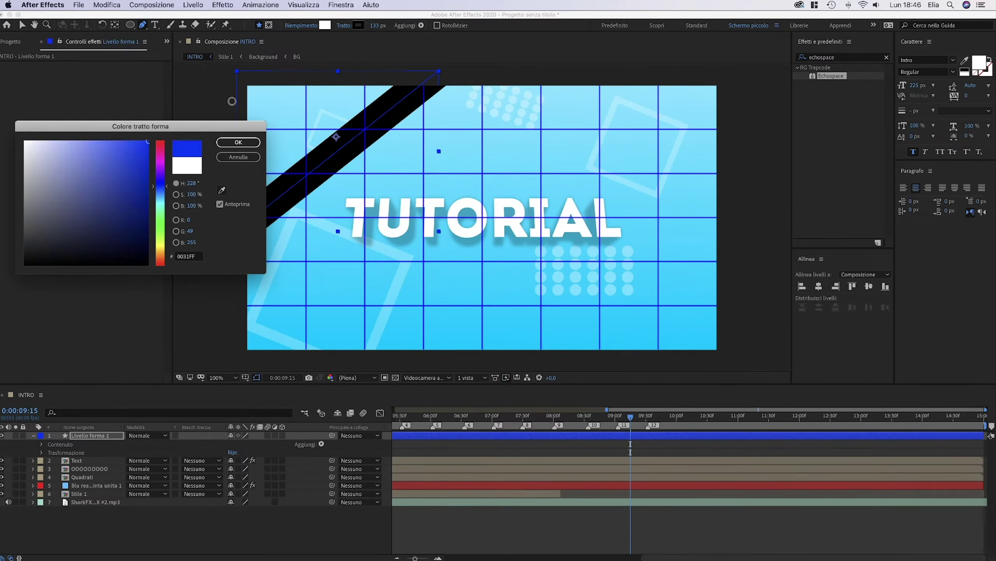
pyautogui.click(230, 143)
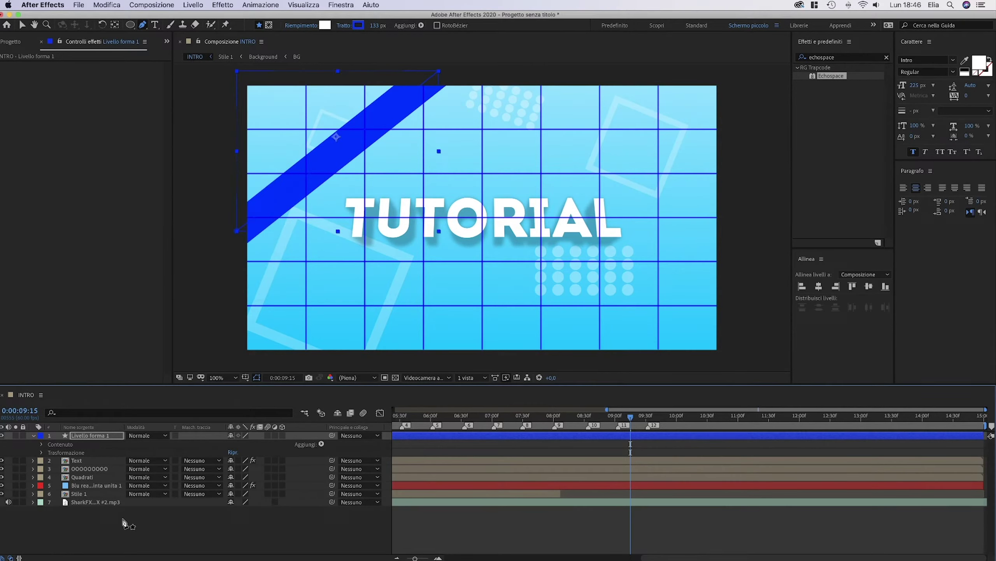
# Set the opacity of the diagonal line's shape layer to 20%
pyautogui.click(41, 445)
pyautogui.click(47, 452)
pyautogui.click(59, 468)
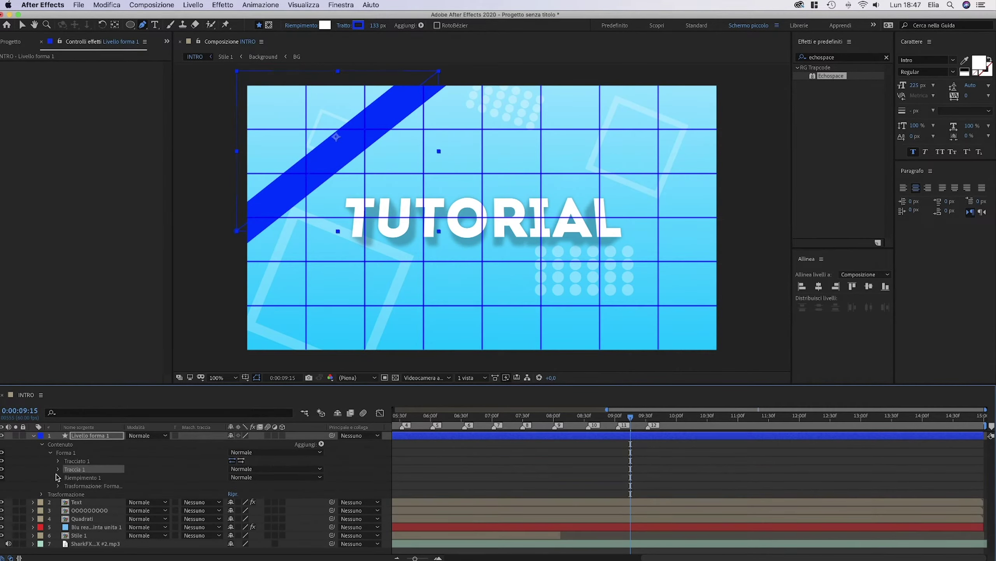
pyautogui.click(42, 494)
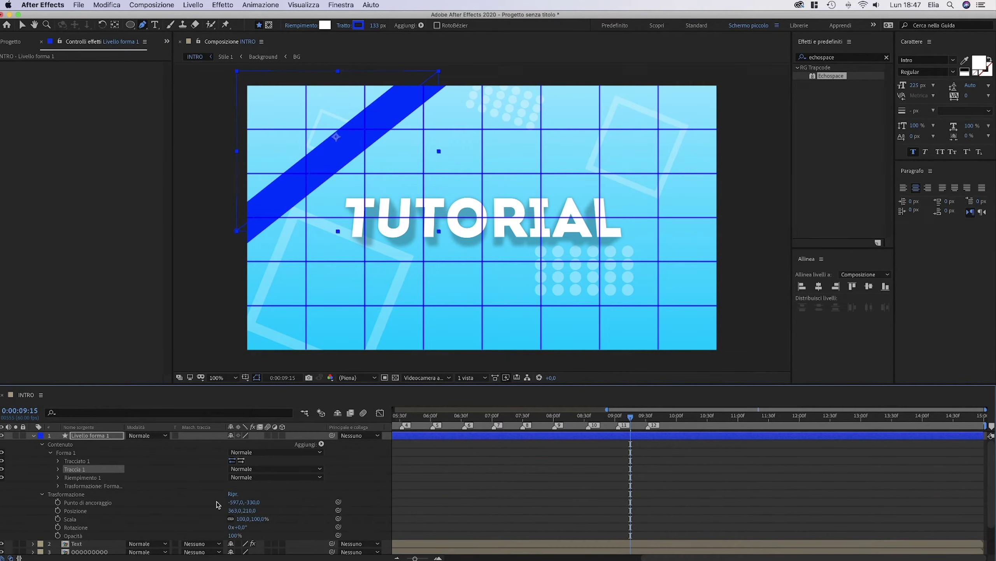
pyautogui.click(233, 535)
pyautogui.write('20')
pyautogui.press('Return')
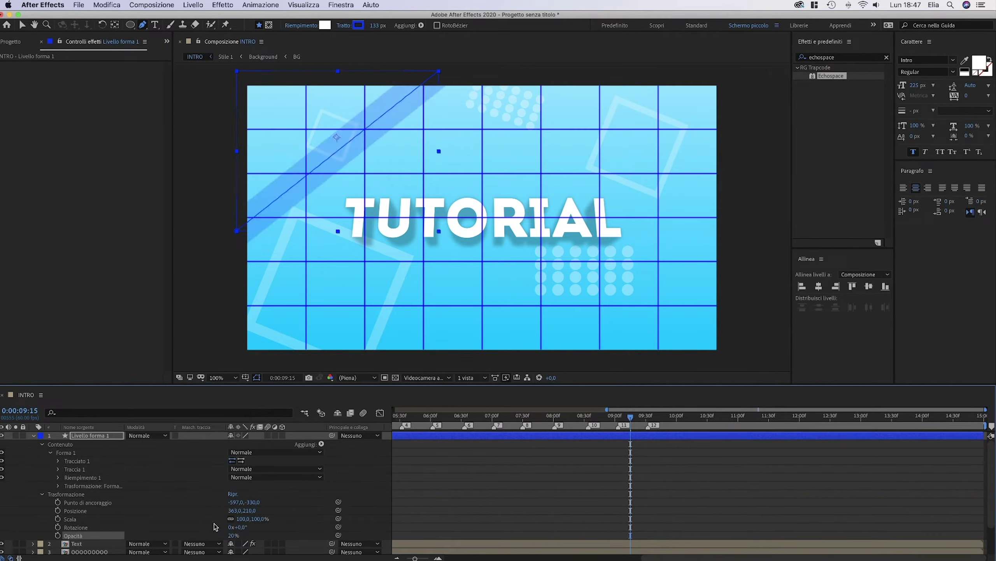
# Change the diagonal line's stroke to the medium blue 1F85CB
pyautogui.click(358, 25)
pyautogui.click(160, 194)
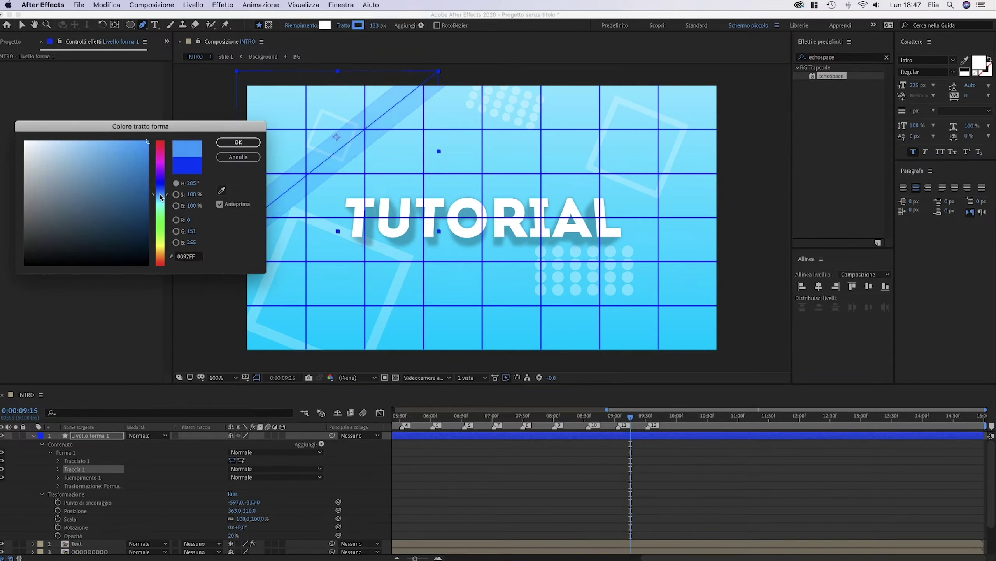
pyautogui.click(148, 153)
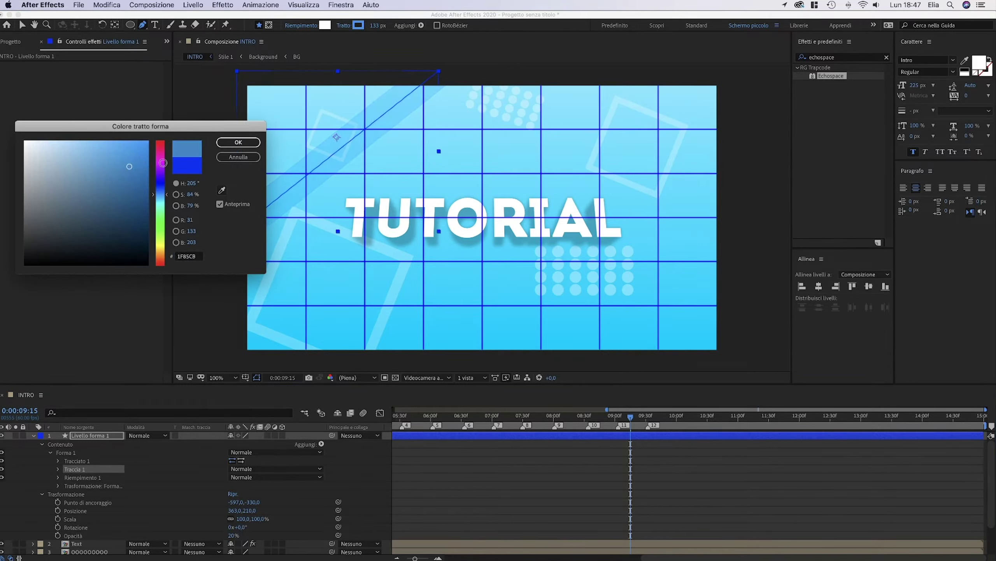
pyautogui.click(239, 142)
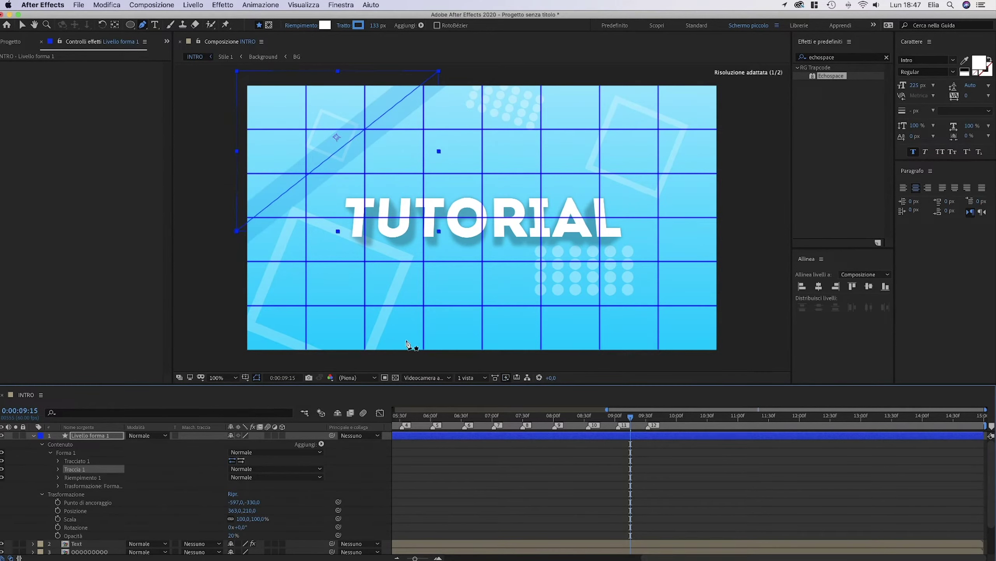
# At 0:00:07:50, add Taglia tracciati (trim paths) to the diagonal line's Forma 1 group and set Fine to 0%
pyautogui.moveTo(515, 415); pyautogui.dragTo(543, 424)
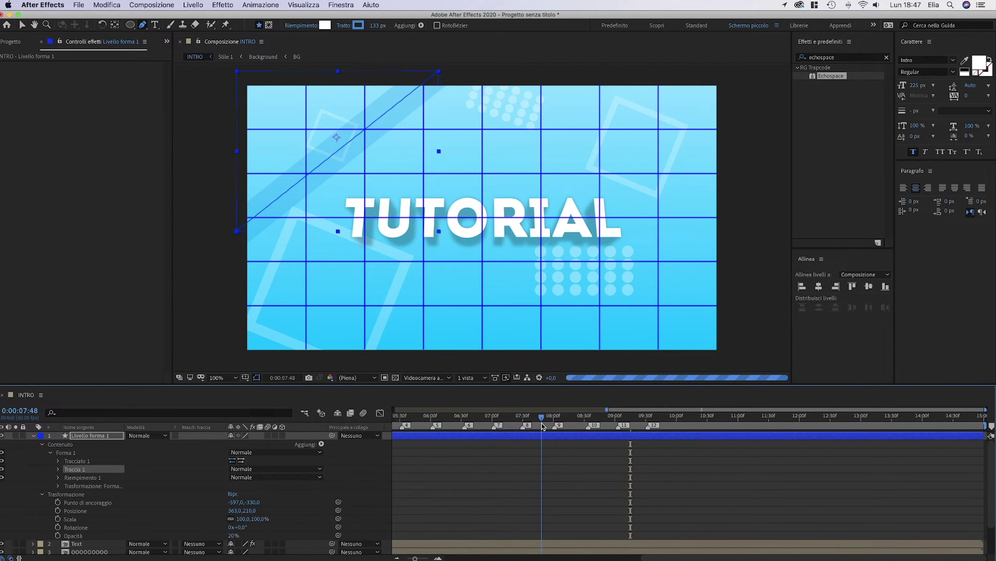
pyautogui.click(42, 494)
pyautogui.click(58, 469)
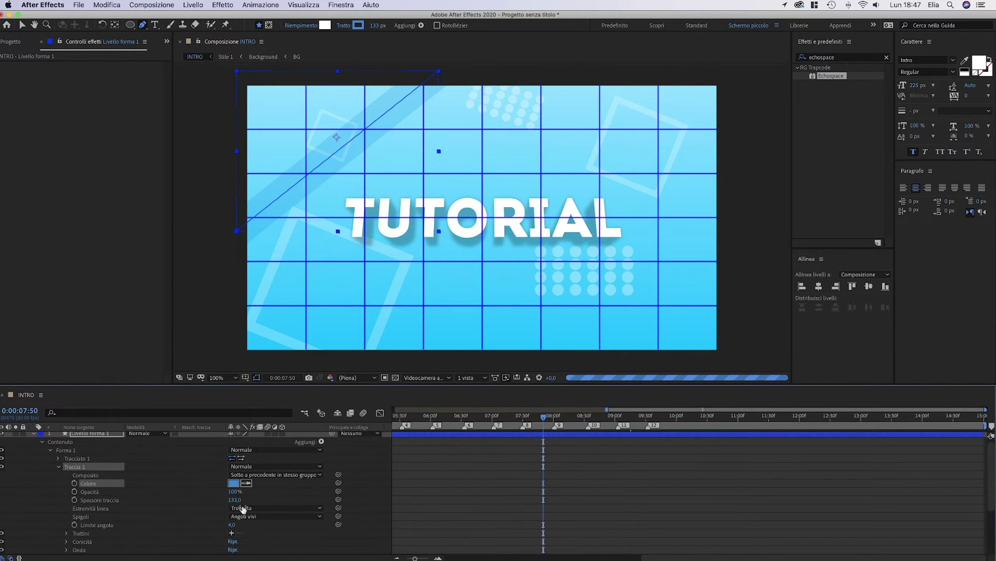
pyautogui.scroll(-1, 243, 508)
pyautogui.click(55, 458)
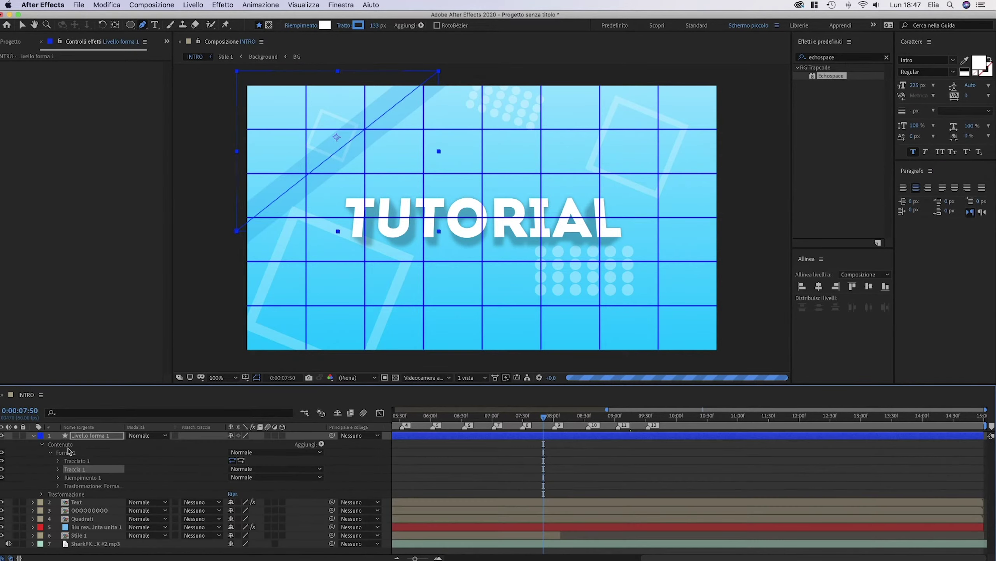
pyautogui.click(69, 451)
pyautogui.click(322, 444)
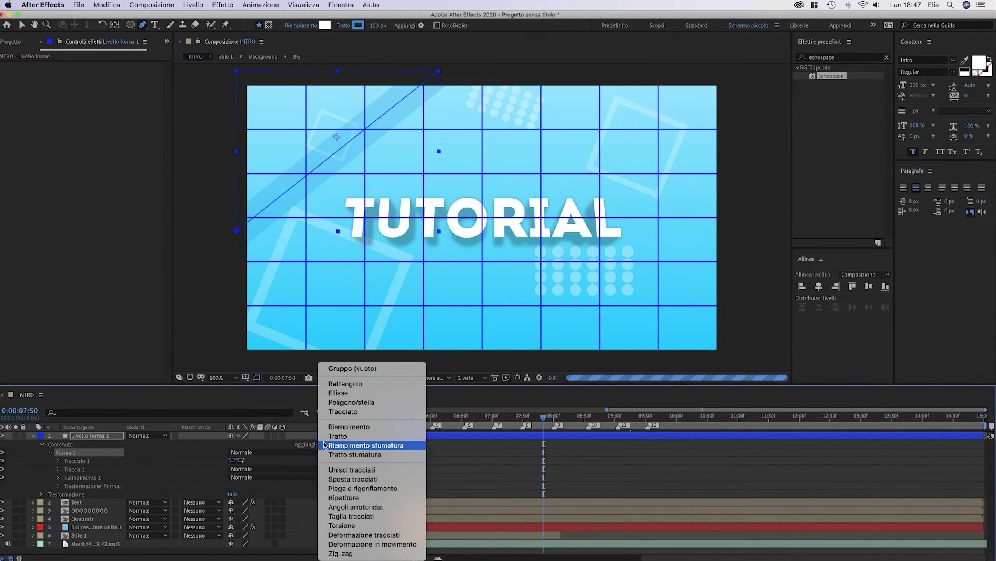
pyautogui.click(237, 489)
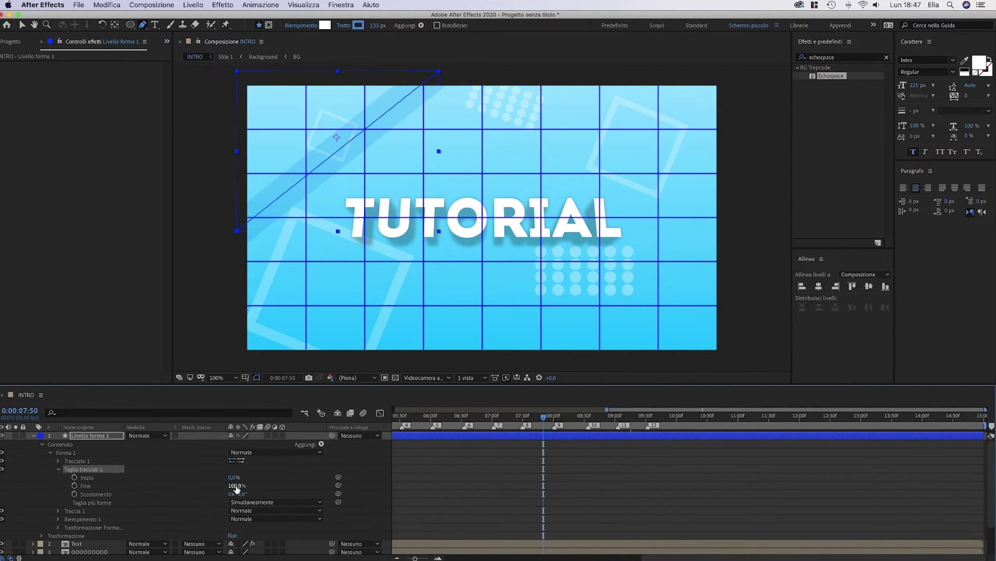
pyautogui.moveTo(237, 488); pyautogui.dragTo(30, 504)
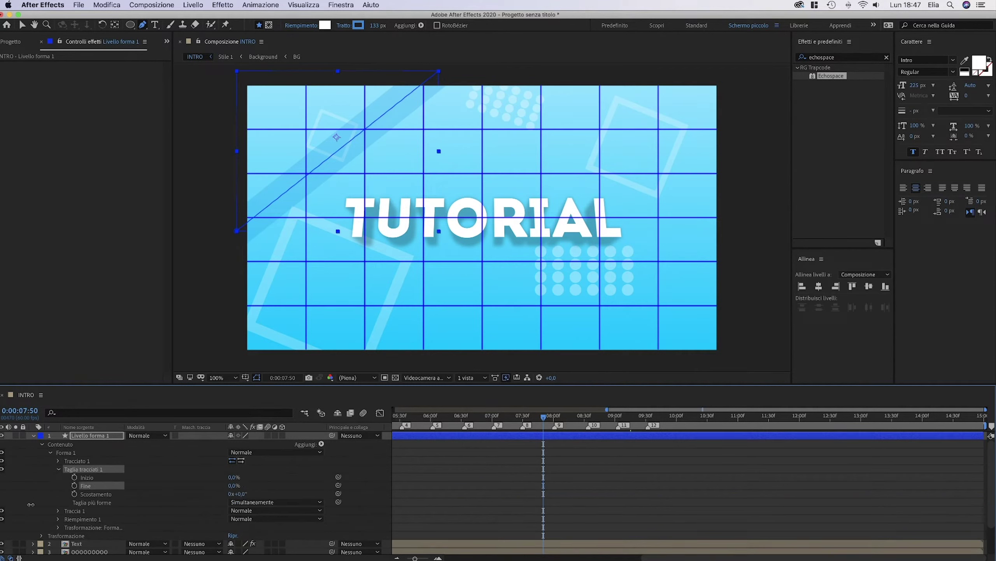
pyautogui.click(74, 477)
# Switch to Discord and open the direct message conversation with unread messages
pyautogui.hotkey('ctrl', 'Up')
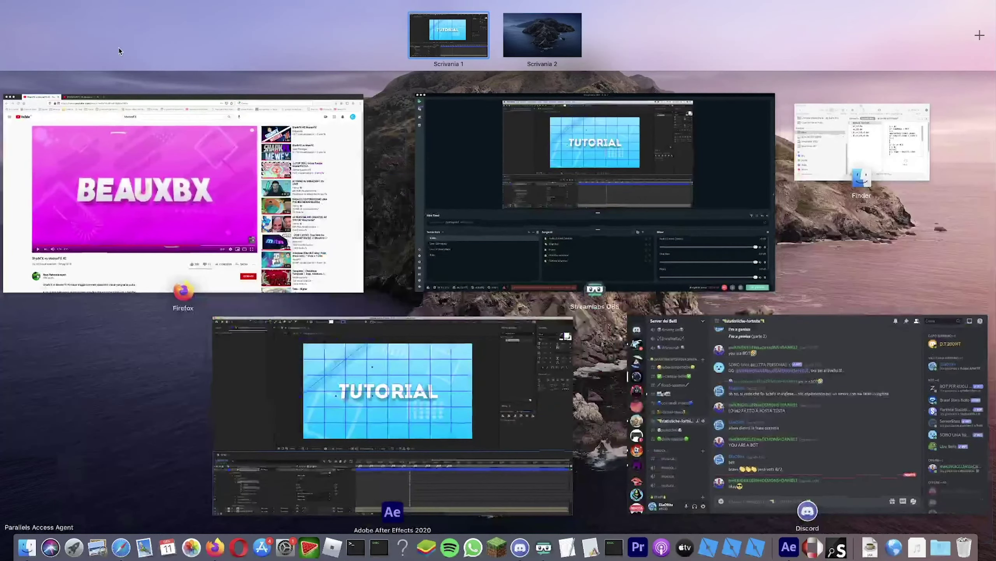
pyautogui.click(765, 426)
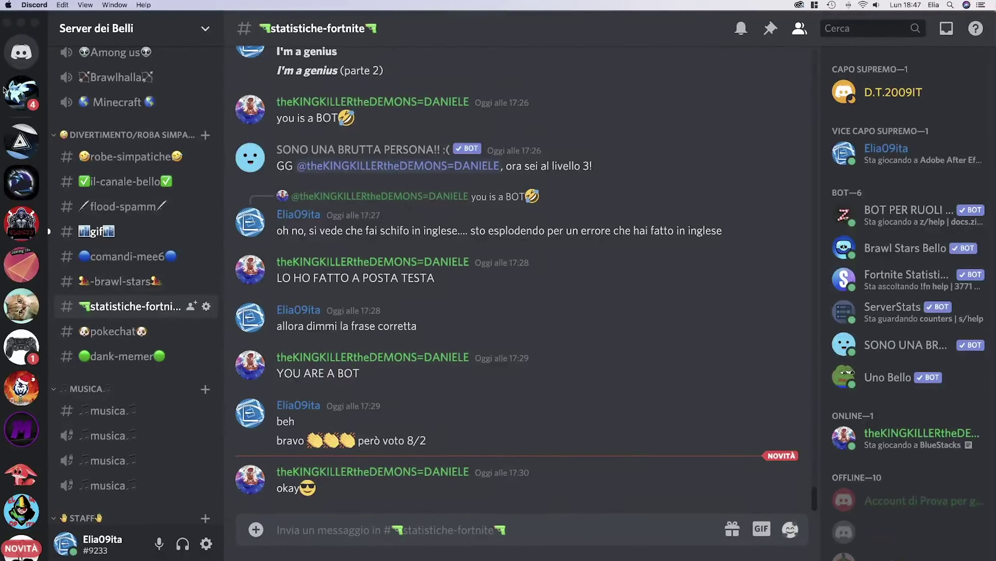
pyautogui.click(28, 94)
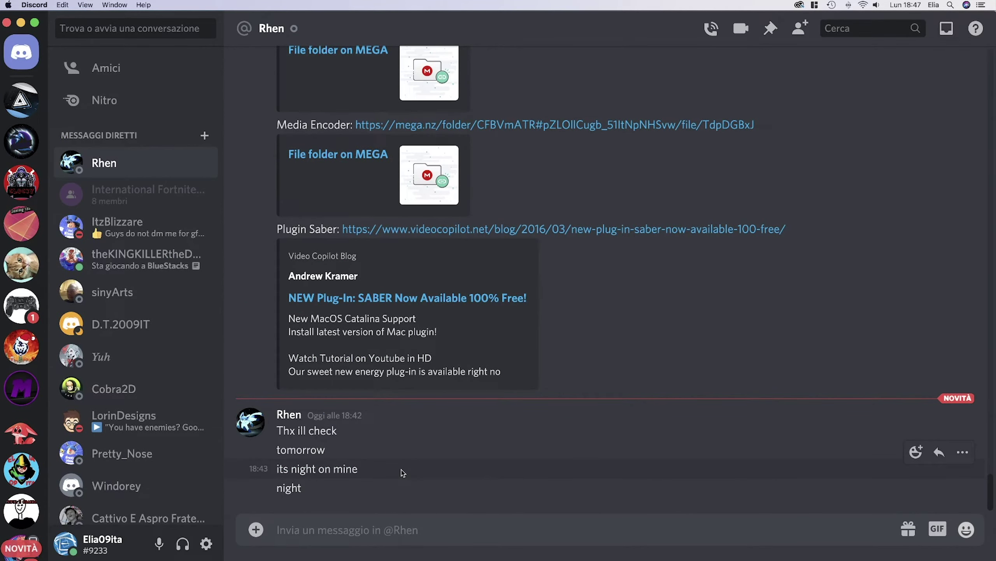
# Send the replies "O.O" and "LOL" in the direct message conversation
pyautogui.press('shift')
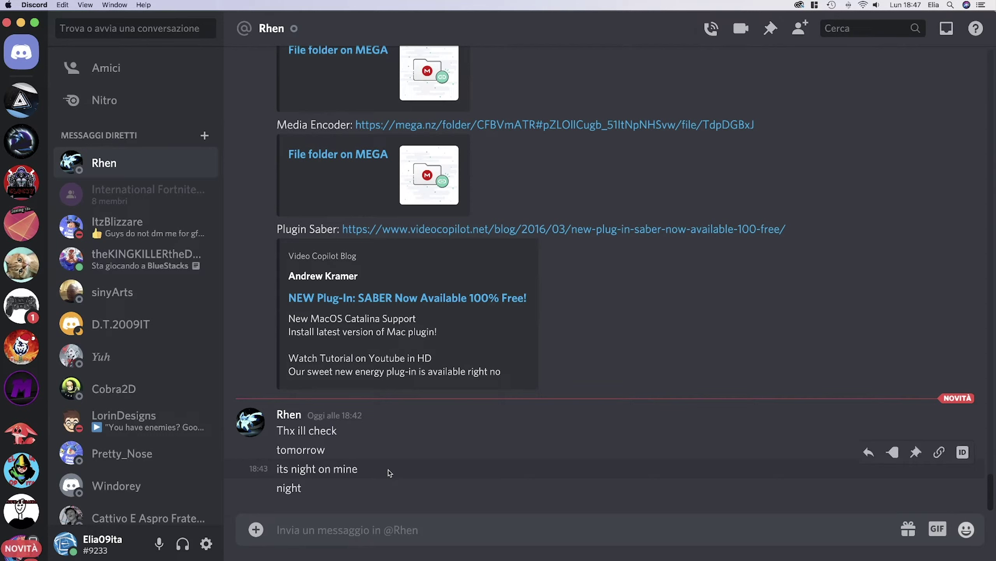
pyautogui.write('O.O')
pyautogui.press('Return')
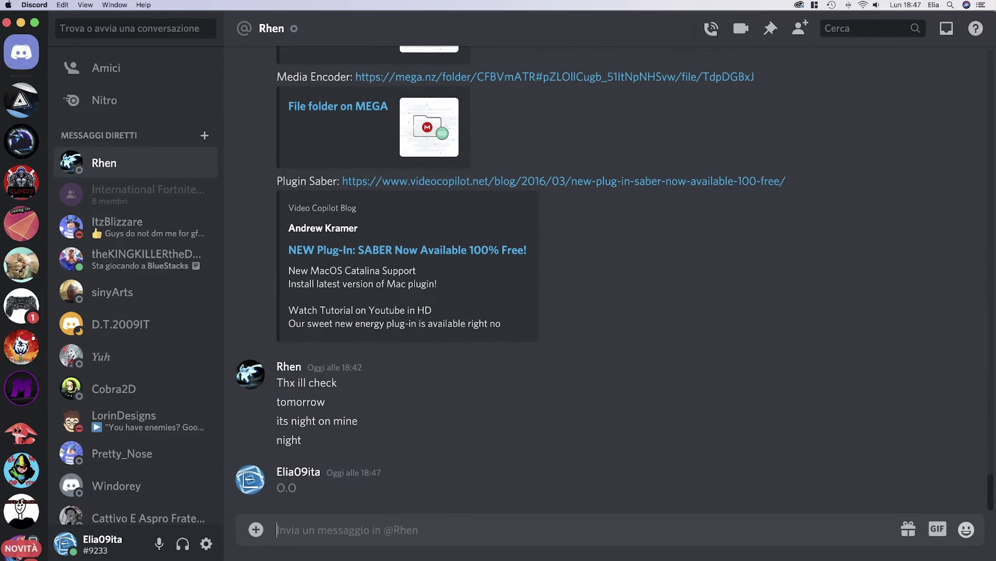
pyautogui.write('LO')
pyautogui.press('BackSpace')
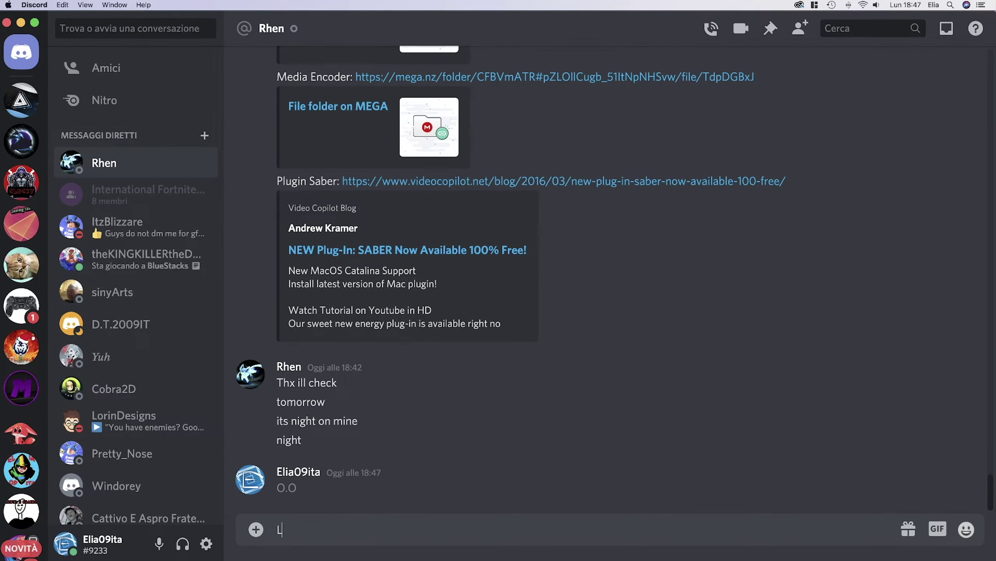
pyautogui.write('OL')
pyautogui.press('Return')
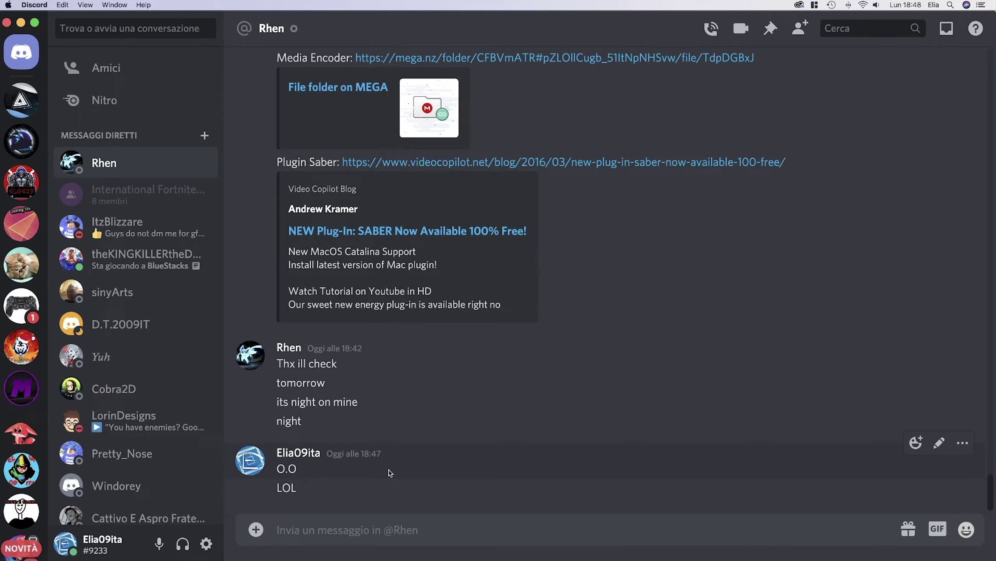
# Switch to After Effects and keyframe the trim's Inizio and Fine at 0% at 0:00:07:50 and at 100% at 0:00:09:45
pyautogui.press('super+Tab')
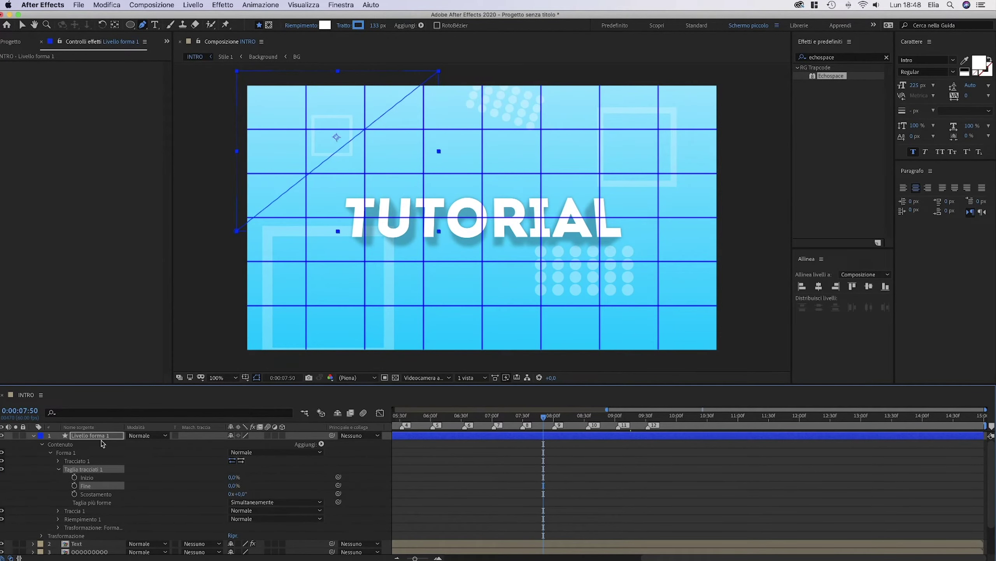
pyautogui.click(74, 477)
pyautogui.click(74, 485)
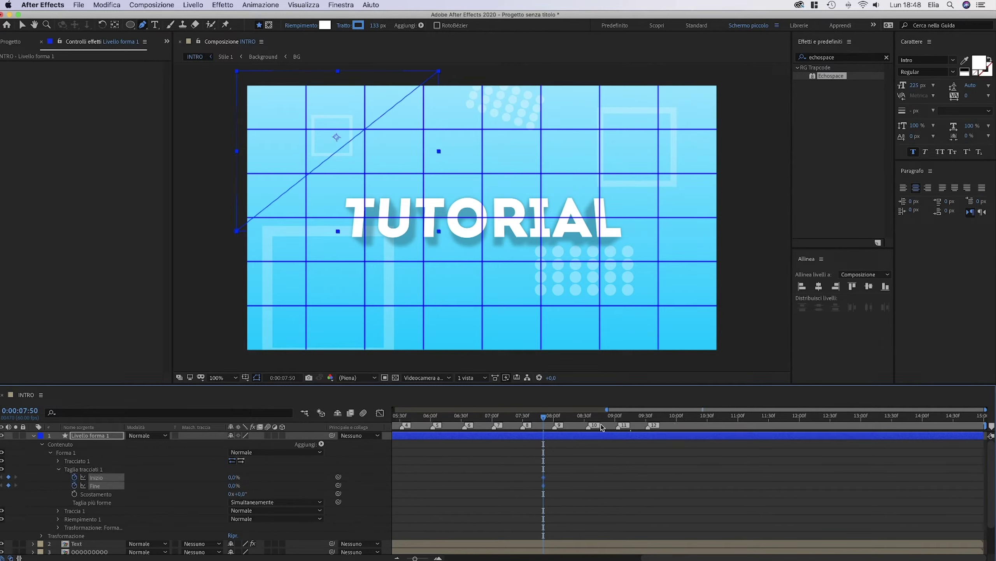
pyautogui.click(660, 420)
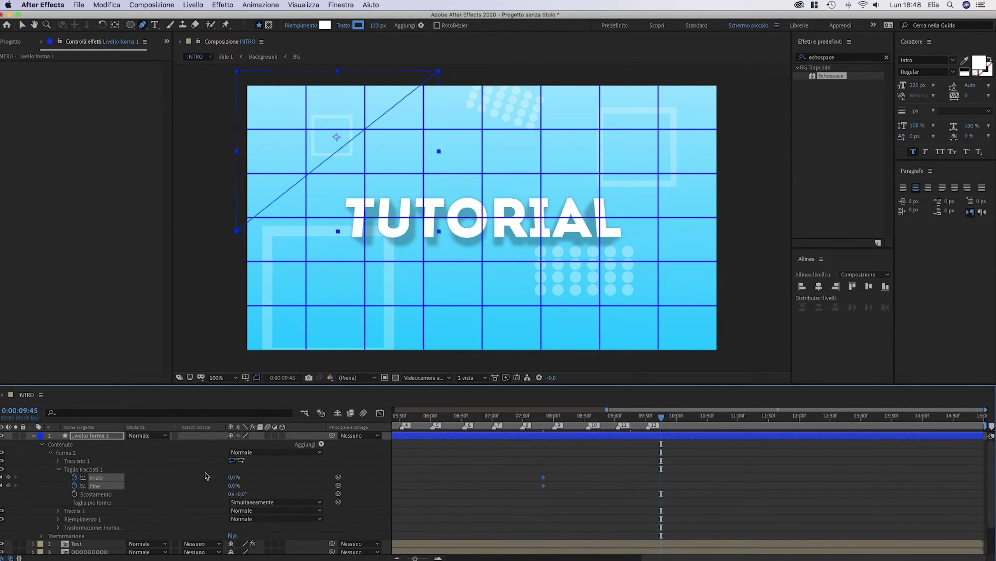
pyautogui.click(234, 476)
pyautogui.write('100')
pyautogui.press('Return')
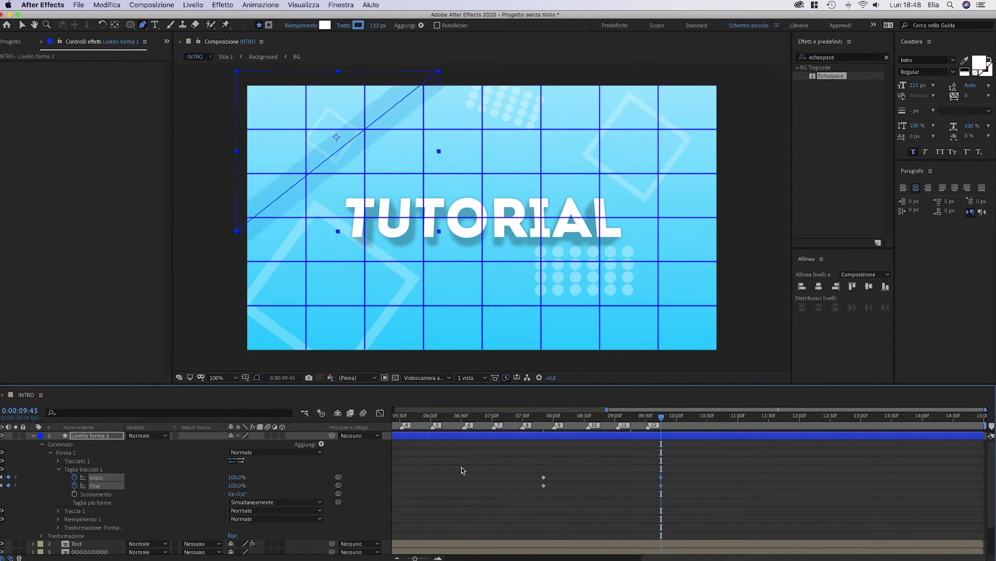
# Shift both Inizio keyframes of the trim about one second later than the Fine keyframes
pyautogui.click(625, 420)
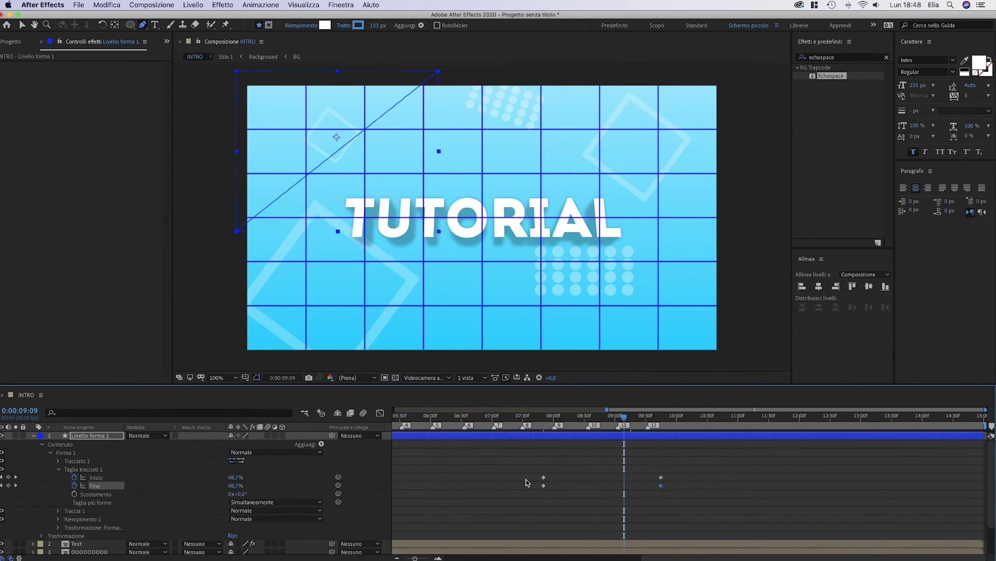
pyautogui.moveTo(526, 480); pyautogui.dragTo(603, 478)
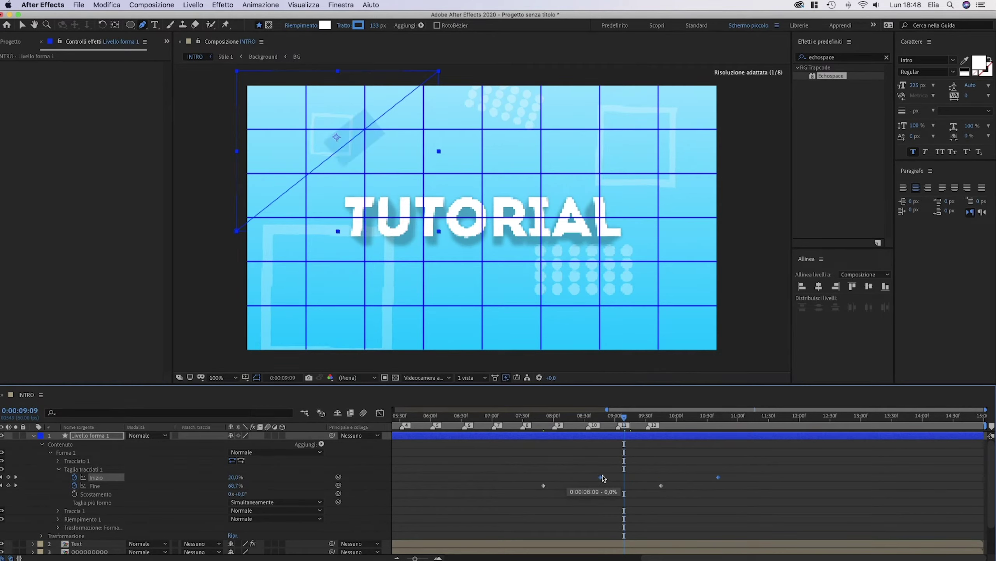
pyautogui.moveTo(750, 471); pyautogui.dragTo(663, 497)
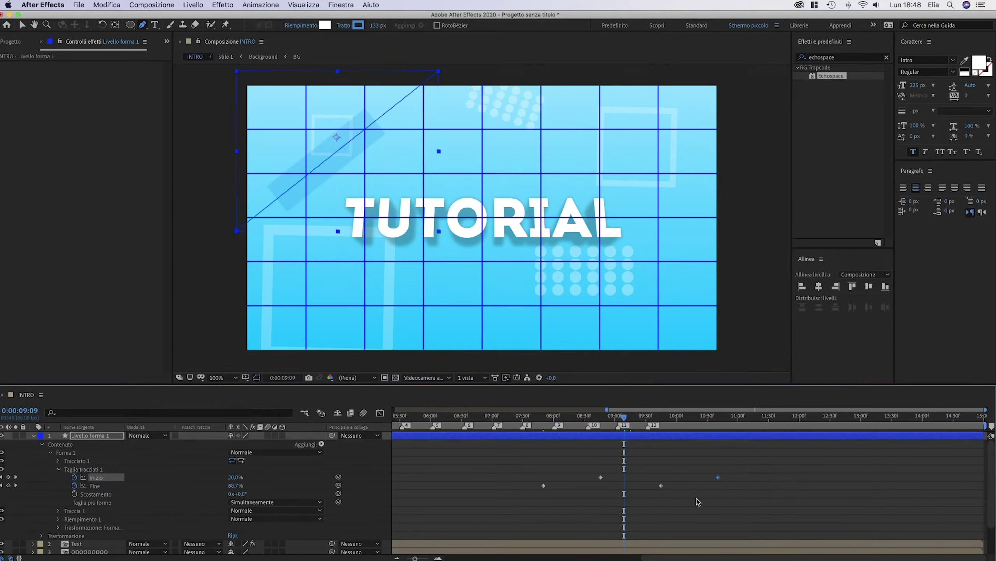
# Set the line ends (Estremità linea) of the diagonal line's stroke to Arrotondata
pyautogui.click(58, 468)
pyautogui.click(59, 478)
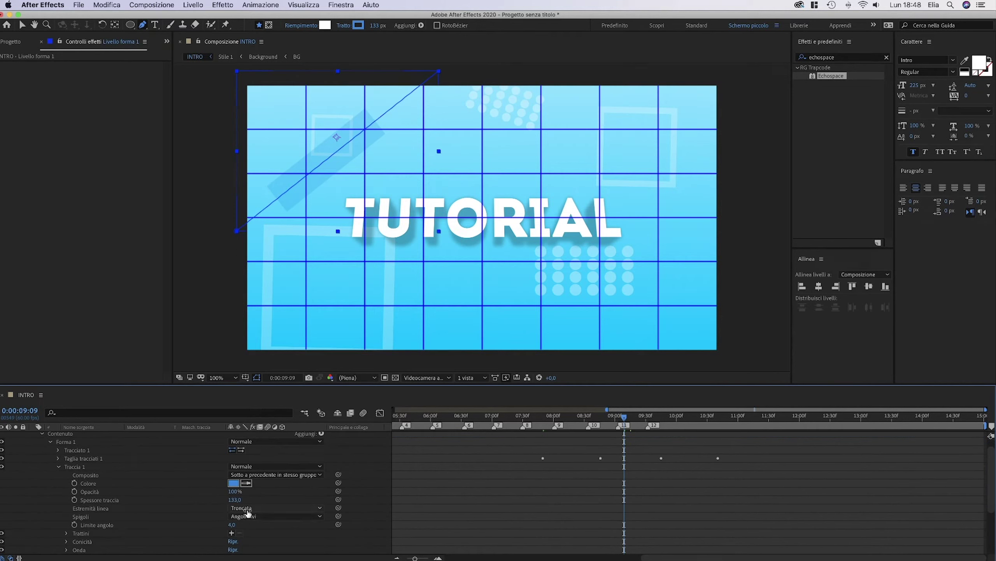
pyautogui.click(248, 508)
pyautogui.click(255, 525)
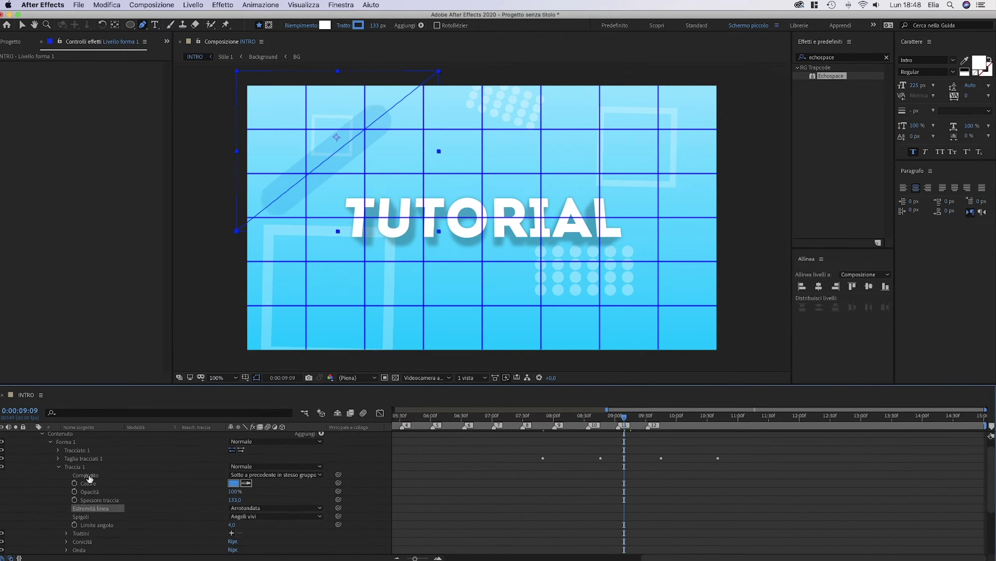
pyautogui.scroll(1, 21, 448)
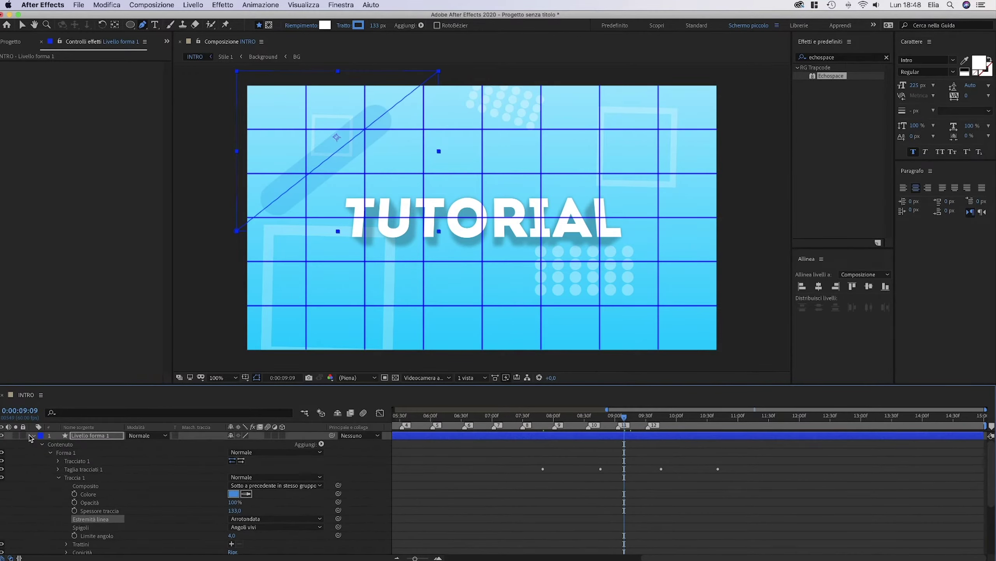
# Duplicate the diagonal line layer and set the copy's stroke width to 35 px
pyautogui.click(34, 435)
pyautogui.press('super+d')
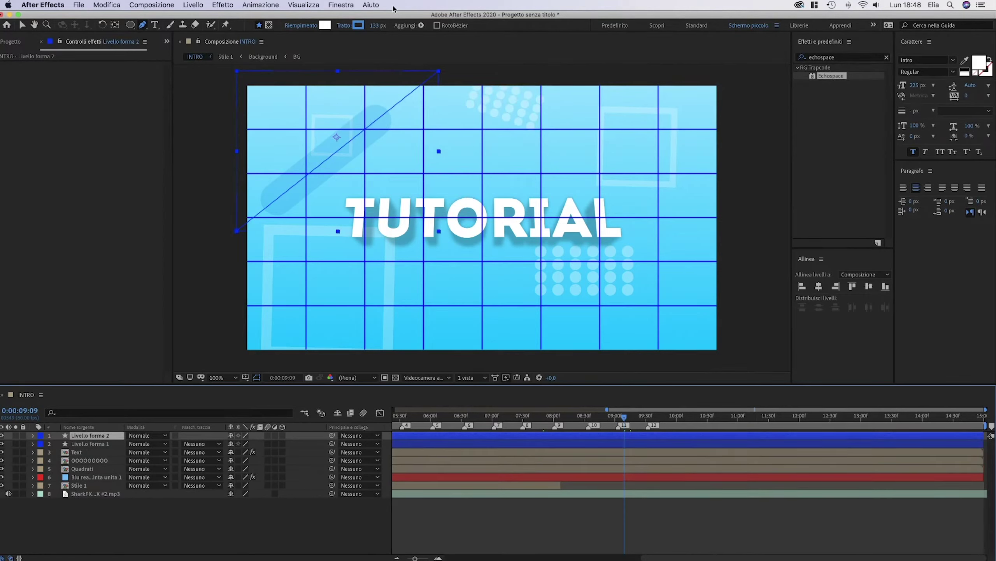
pyautogui.moveTo(377, 26); pyautogui.dragTo(360, 27)
pyautogui.click(375, 27)
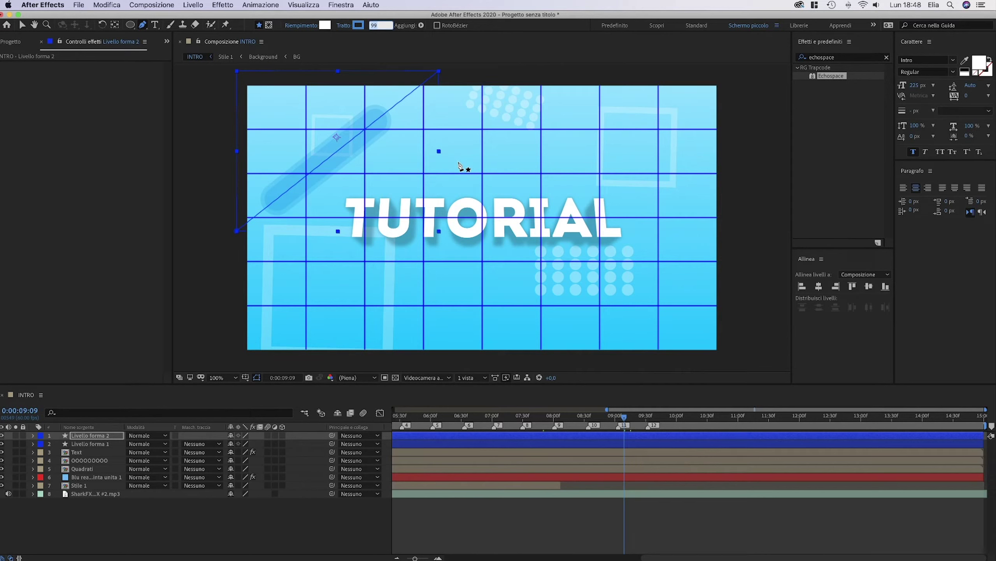
pyautogui.write('25')
pyautogui.press('Return')
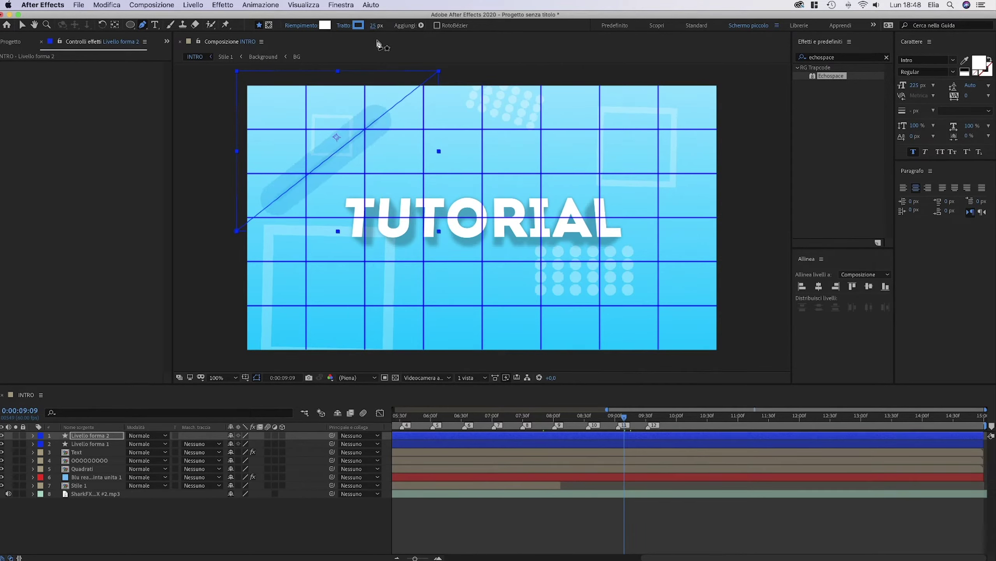
pyautogui.click(375, 26)
pyautogui.write('35')
pyautogui.press('Return')
# Move the thin line's end points so it runs diagonally above and roughly parallel to the thick stripe
pyautogui.moveTo(439, 71); pyautogui.dragTo(374, 73)
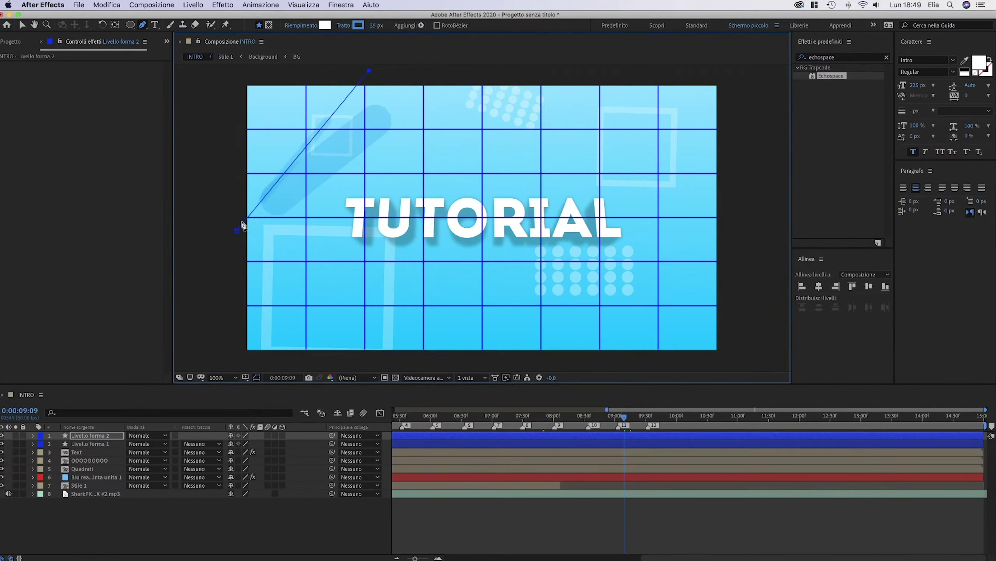
pyautogui.click(297, 158)
pyautogui.moveTo(237, 232); pyautogui.dragTo(238, 192)
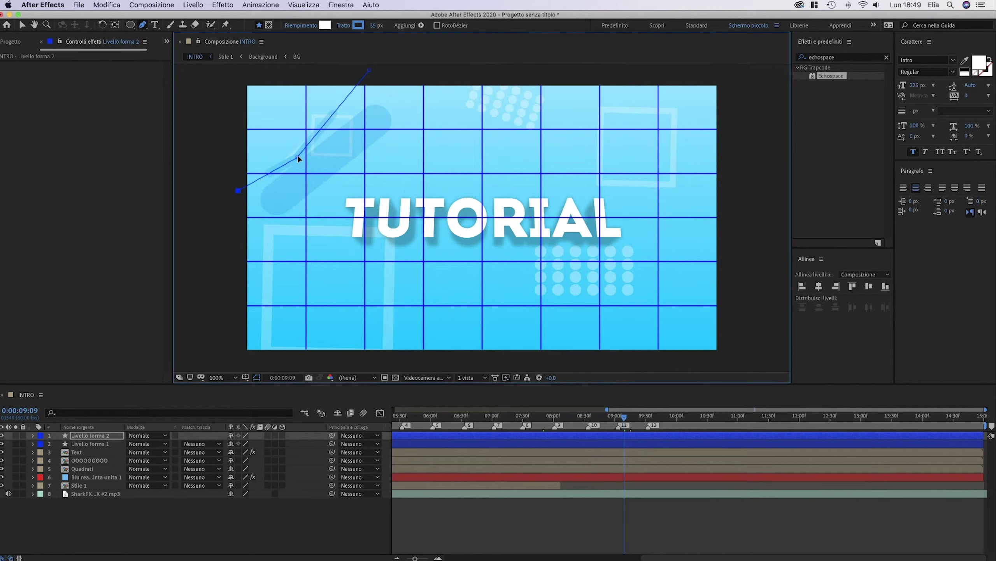
pyautogui.click(297, 157)
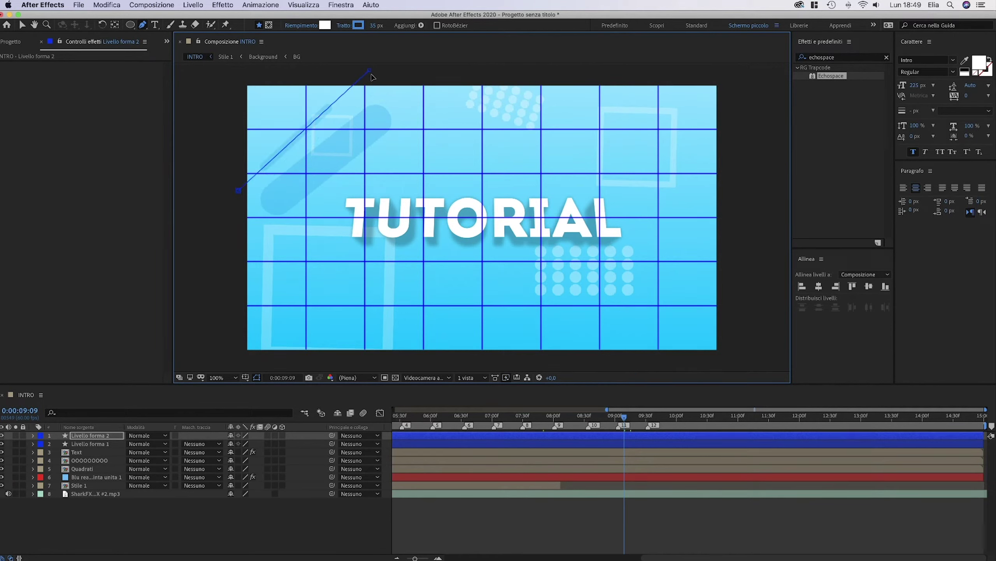
pyautogui.moveTo(373, 79); pyautogui.dragTo(378, 81)
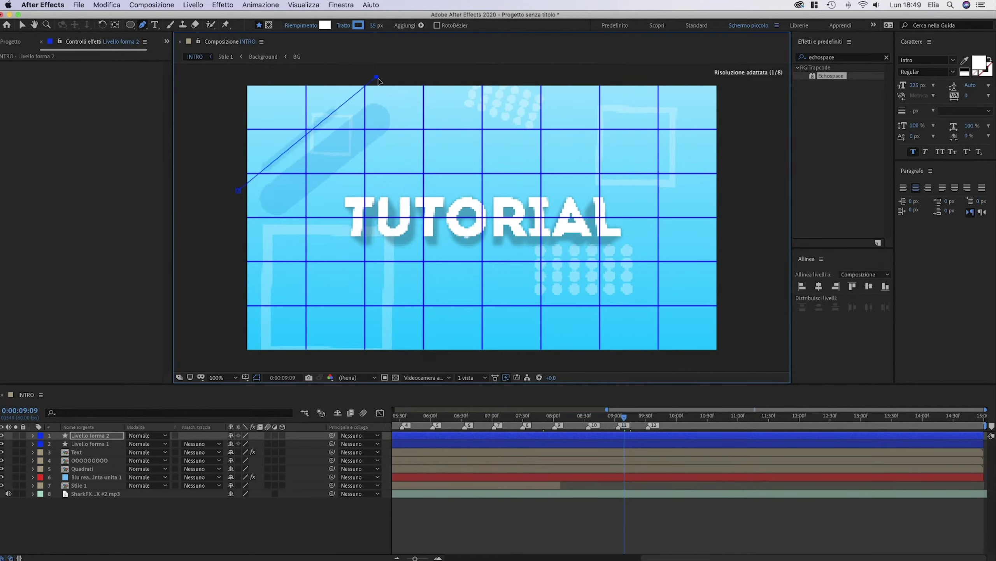
# Duplicate the thin line and move the copy's end points so it runs parallel below the thick stripe
pyautogui.click(413, 436)
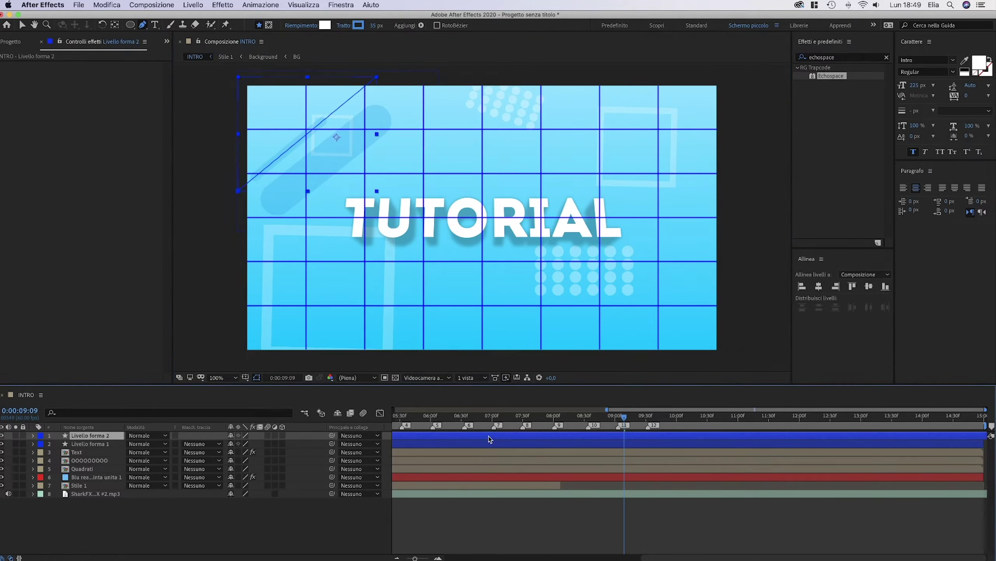
pyautogui.press('super+d')
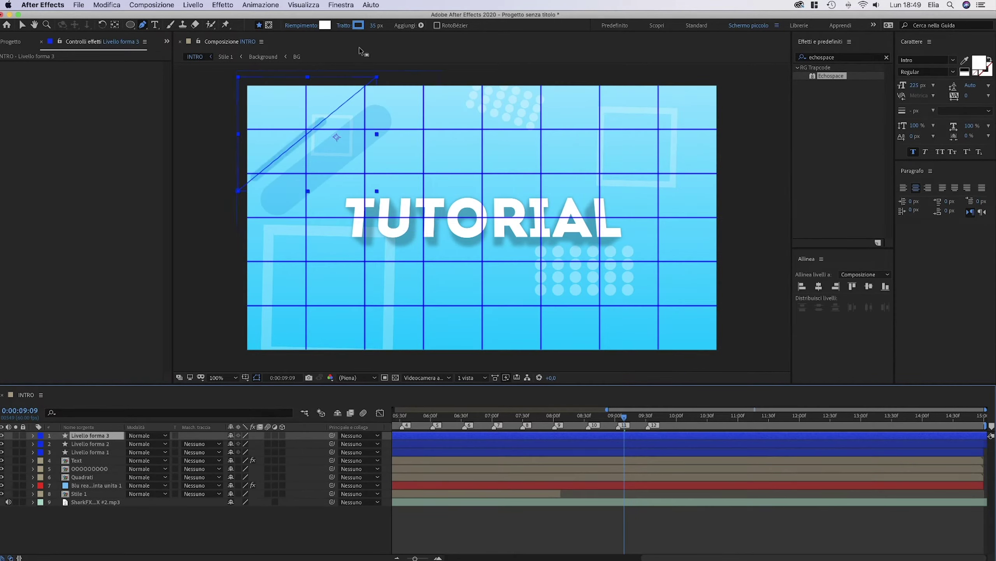
pyautogui.moveTo(417, 85); pyautogui.dragTo(453, 83)
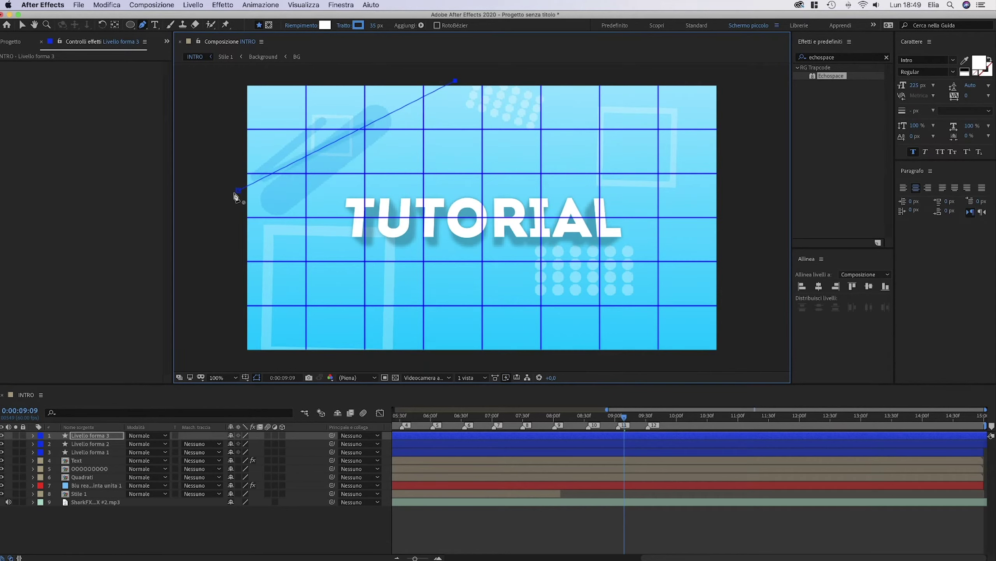
pyautogui.click(130, 517)
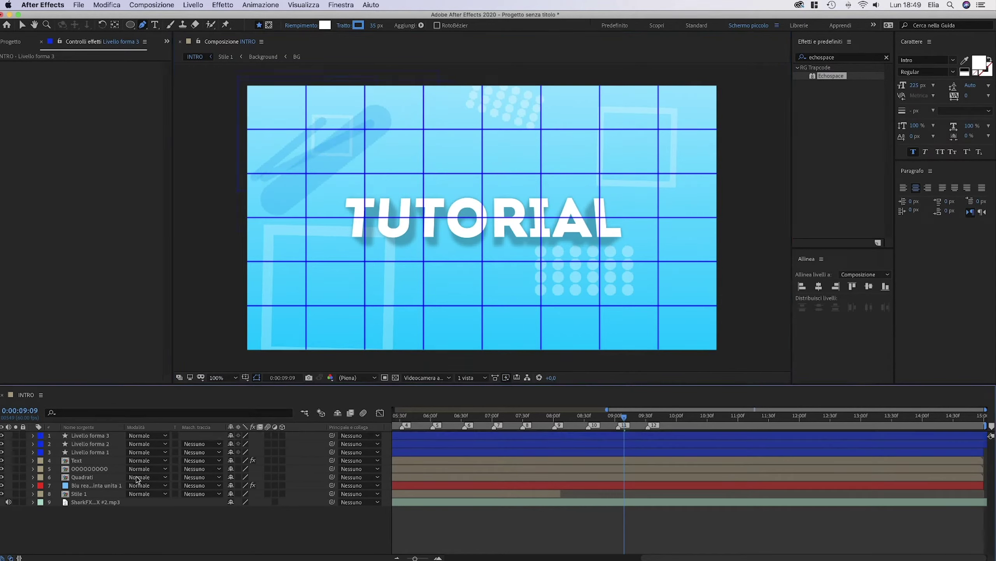
pyautogui.click(106, 435)
pyautogui.click(238, 190)
pyautogui.moveTo(238, 191); pyautogui.dragTo(243, 262)
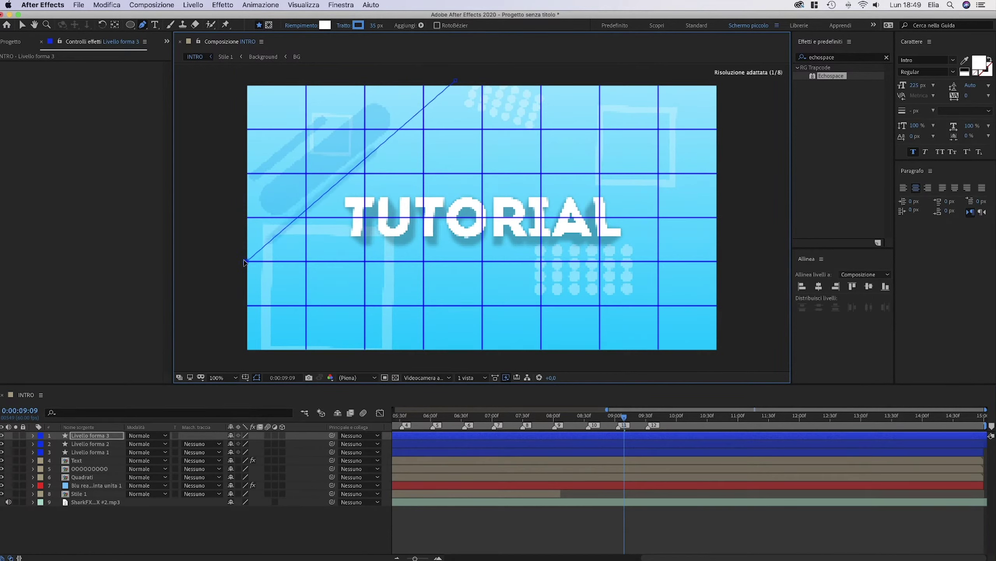
pyautogui.moveTo(455, 80); pyautogui.dragTo(480, 85)
pyautogui.click(475, 83)
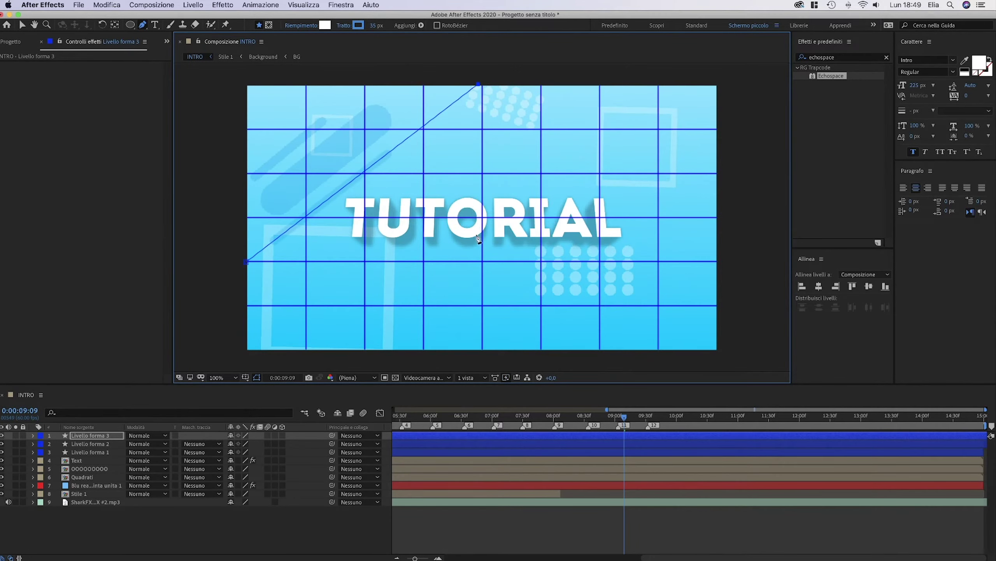
# Precompose the three diagonal stripe shape layers into a composition named 1
pyautogui.press('space')
pyautogui.click(454, 431)
pyautogui.moveTo(460, 433); pyautogui.dragTo(462, 432)
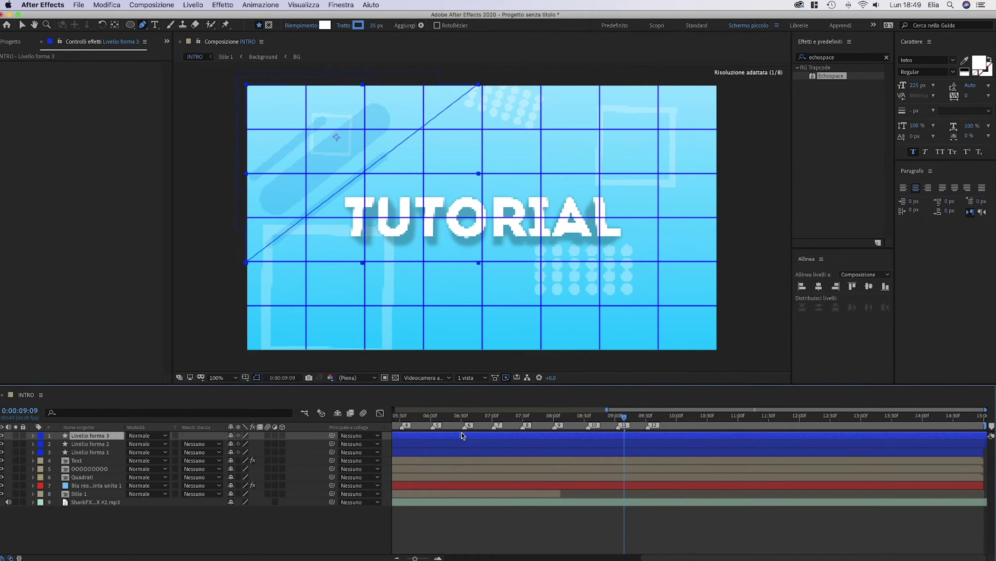
pyautogui.keyDown('shift'); pyautogui.click(98, 443); pyautogui.keyUp('shift')
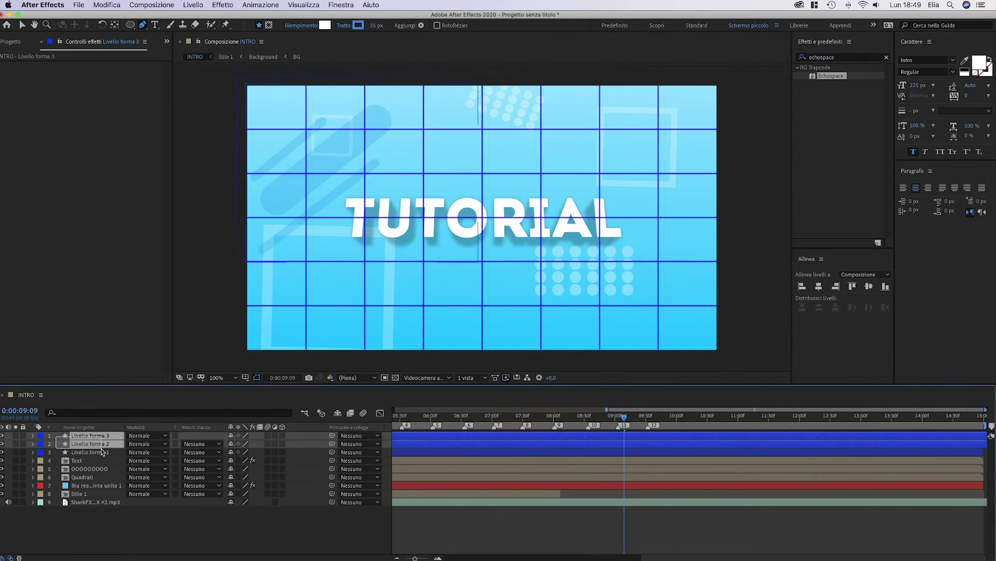
pyautogui.keyDown('shift'); pyautogui.click(101, 451); pyautogui.keyUp('shift')
pyautogui.rightClick(102, 450)
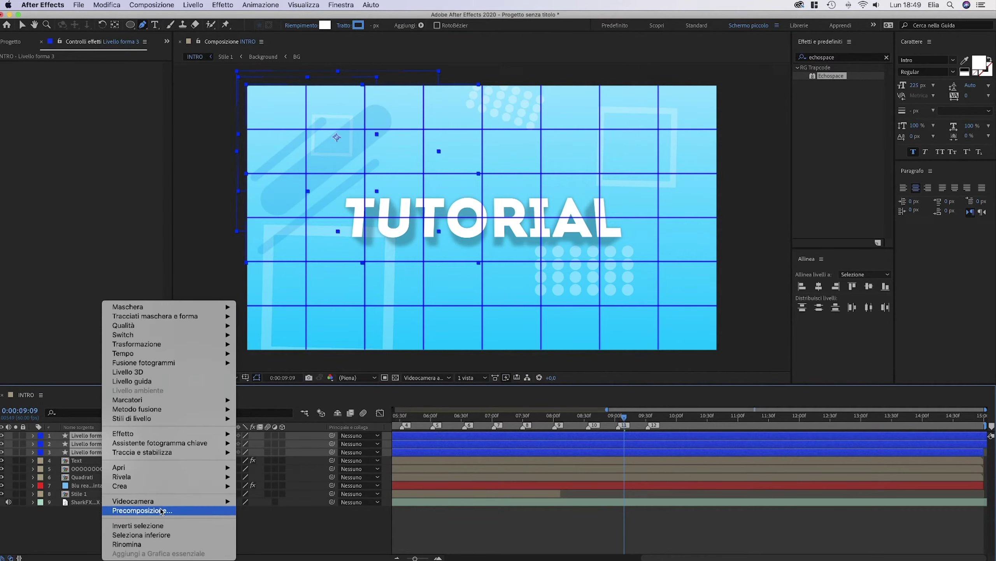
pyautogui.click(160, 509)
pyautogui.press('Return')
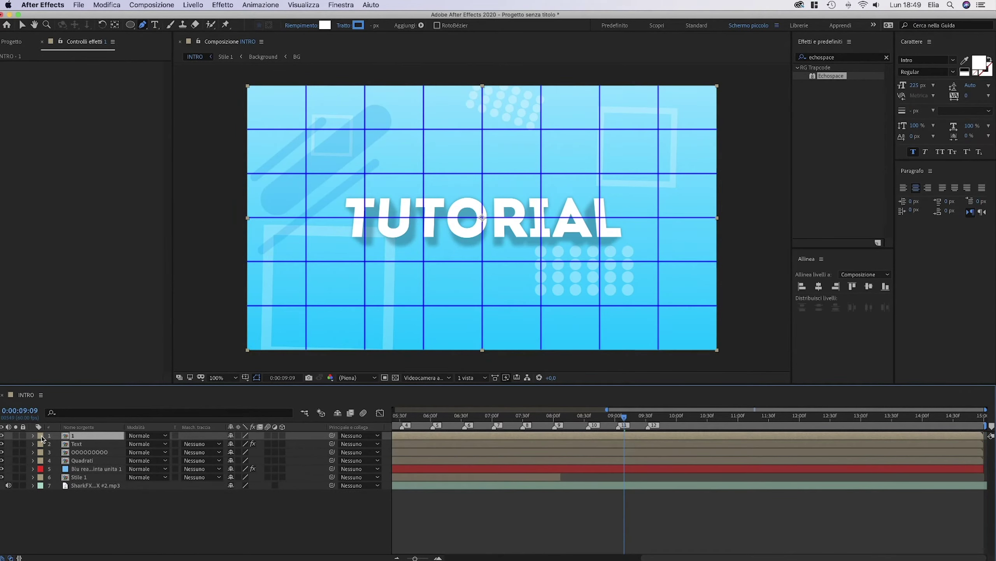
# Duplicate the stripes precomposition and set the copy's Scala to -100% to mirror it into the opposite corner
pyautogui.click(32, 435)
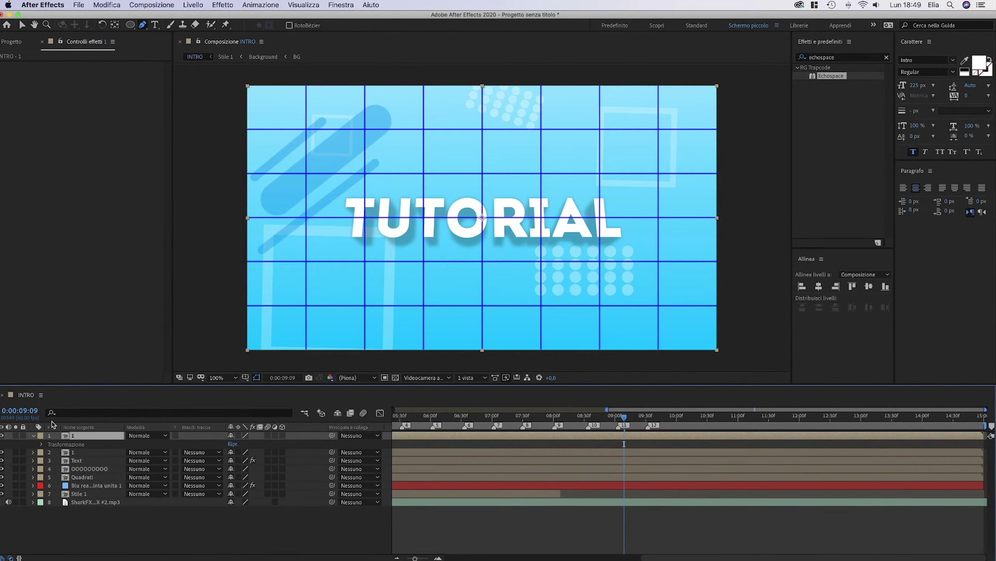
pyautogui.click(42, 444)
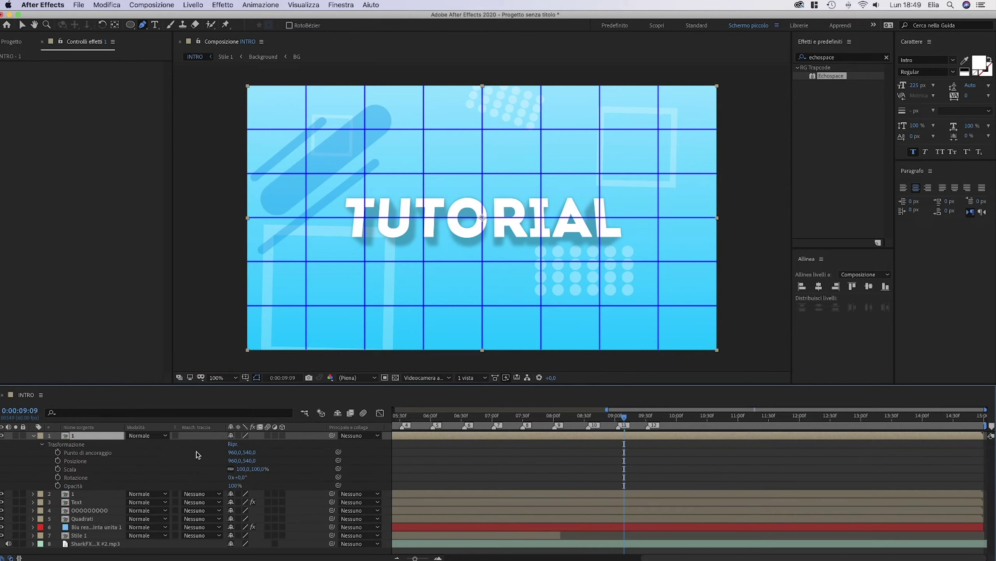
pyautogui.click(261, 469)
pyautogui.write('-100')
pyautogui.press('Return')
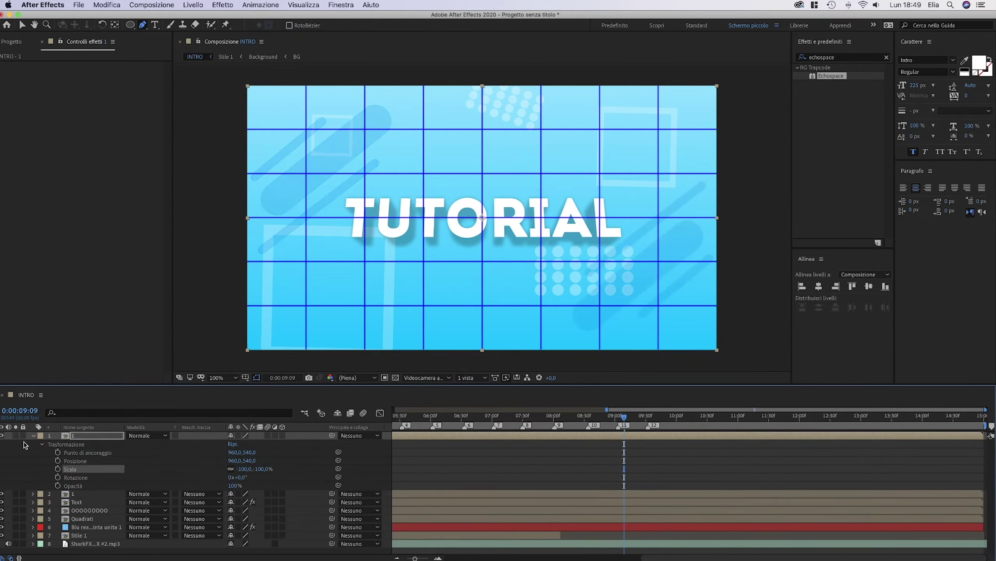
pyautogui.click(32, 436)
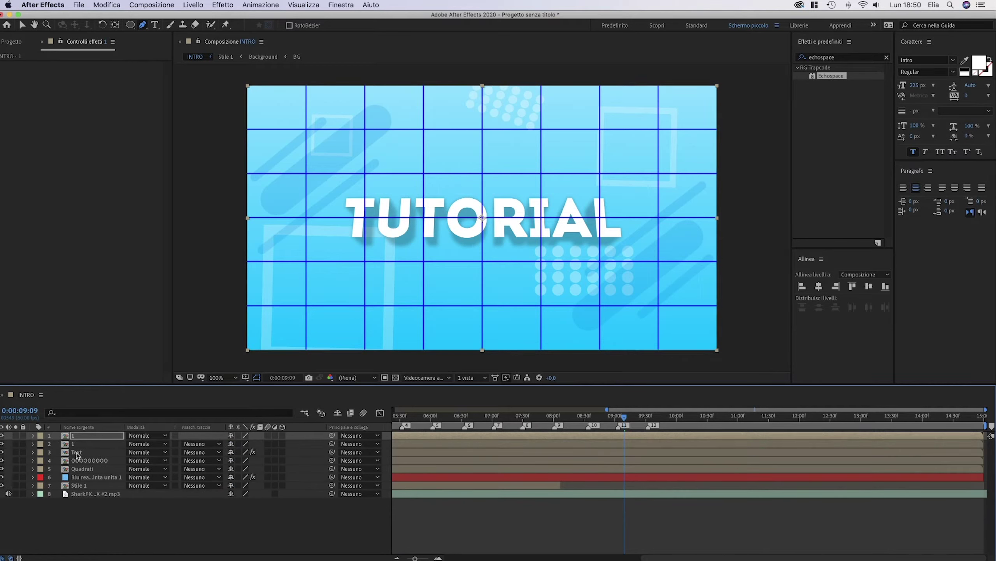
# Move the Text layer above the two stripe layers and hide the composition's grid overlay
pyautogui.moveTo(78, 452); pyautogui.dragTo(80, 434)
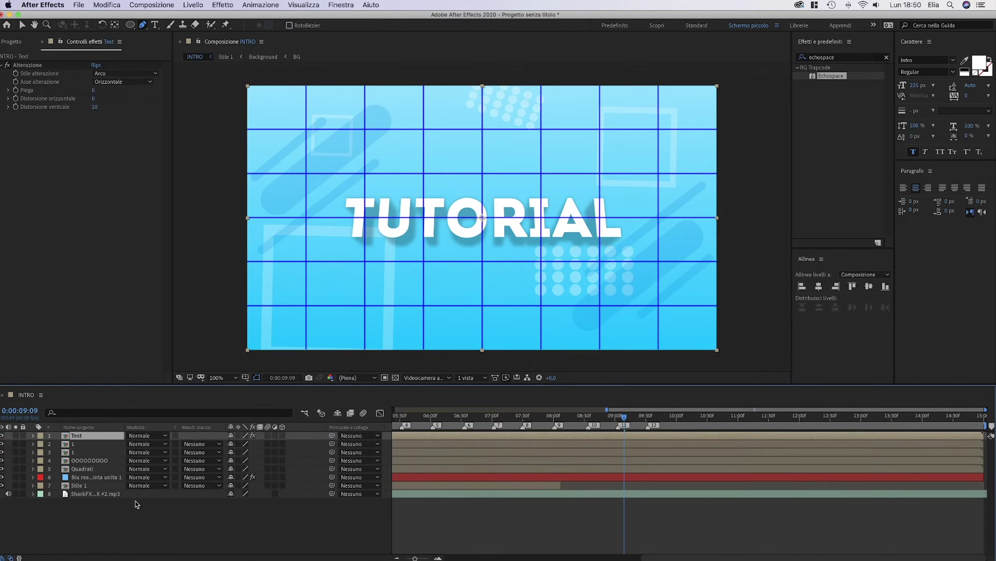
pyautogui.click(139, 513)
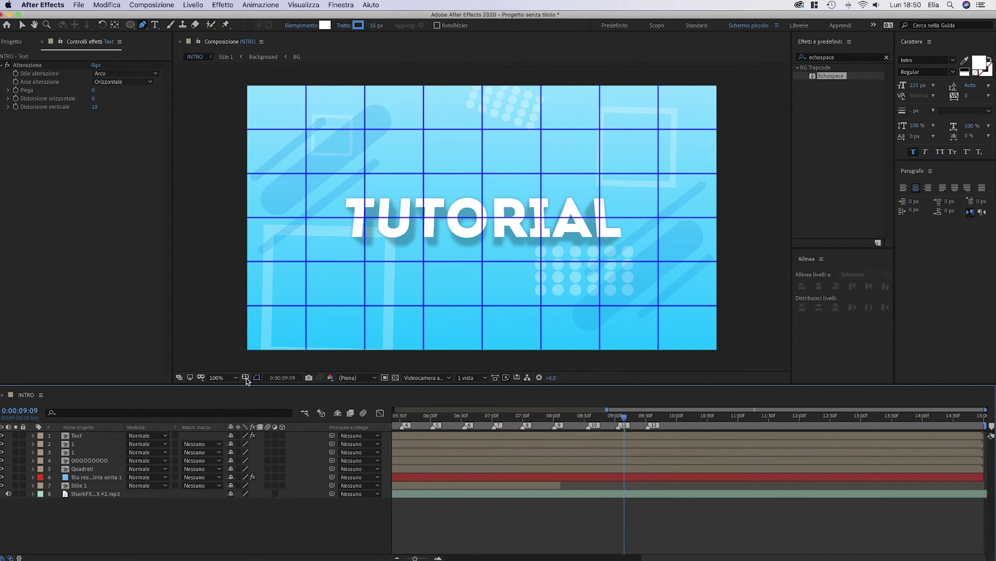
pyautogui.click(256, 378)
pyautogui.click(258, 392)
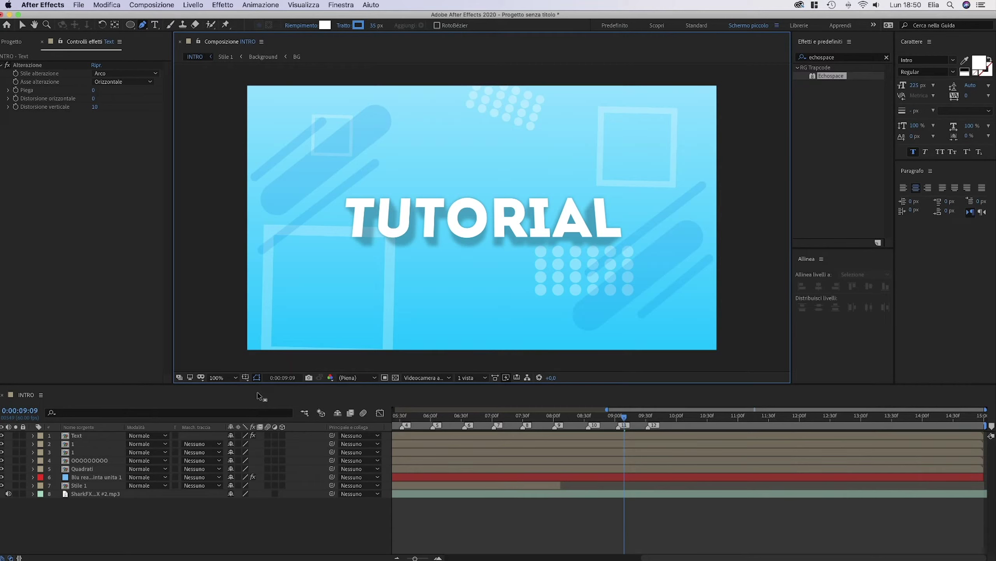
# Precompose the text, stripe, dot, square and blue background layers as Stile 2 and trim its start to 0:00:08:01
pyautogui.click(555, 417)
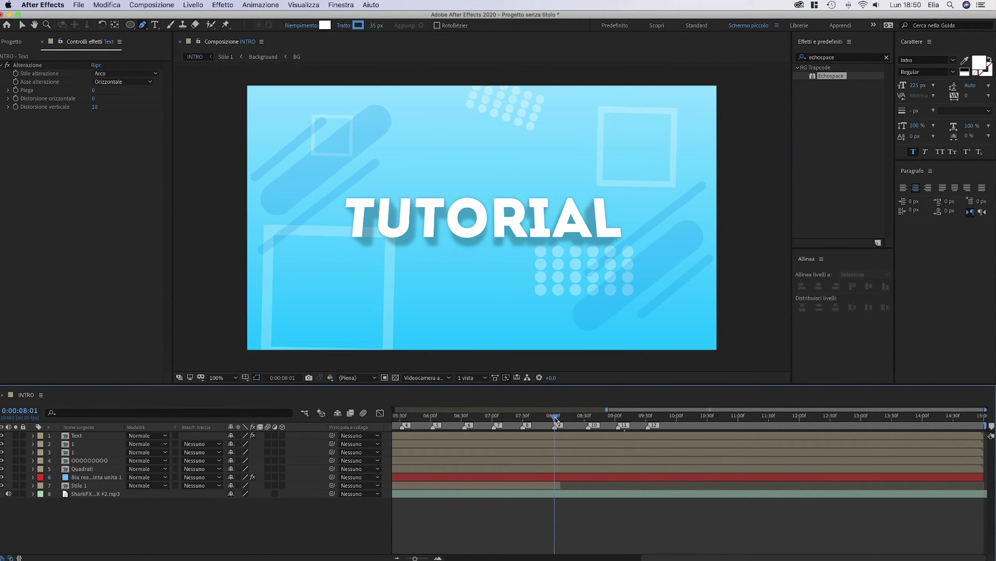
pyautogui.click(76, 436)
pyautogui.keyDown('shift'); pyautogui.click(110, 468); pyautogui.keyUp('shift')
pyautogui.keyDown('shift'); pyautogui.click(108, 477); pyautogui.keyUp('shift')
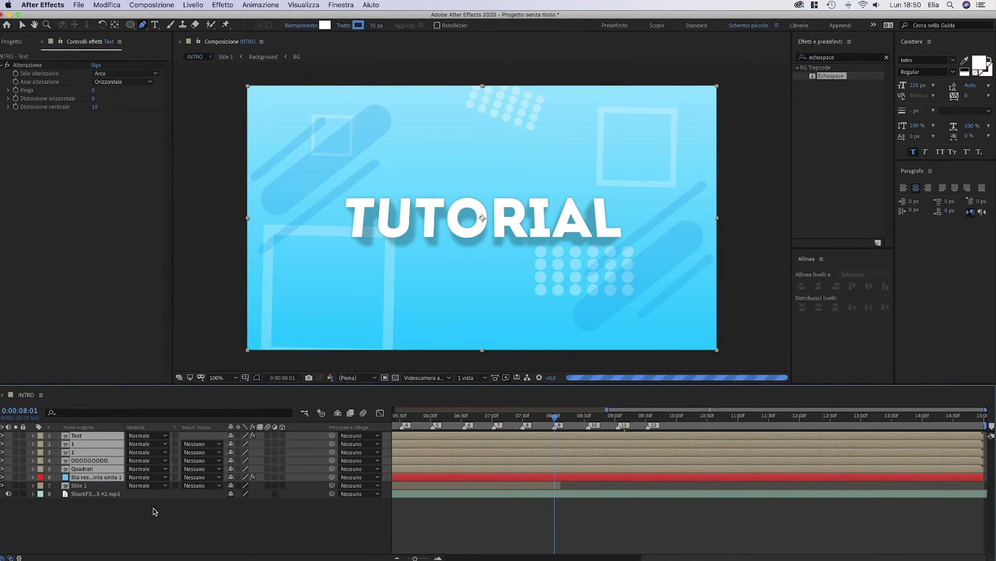
pyautogui.rightClick(159, 528)
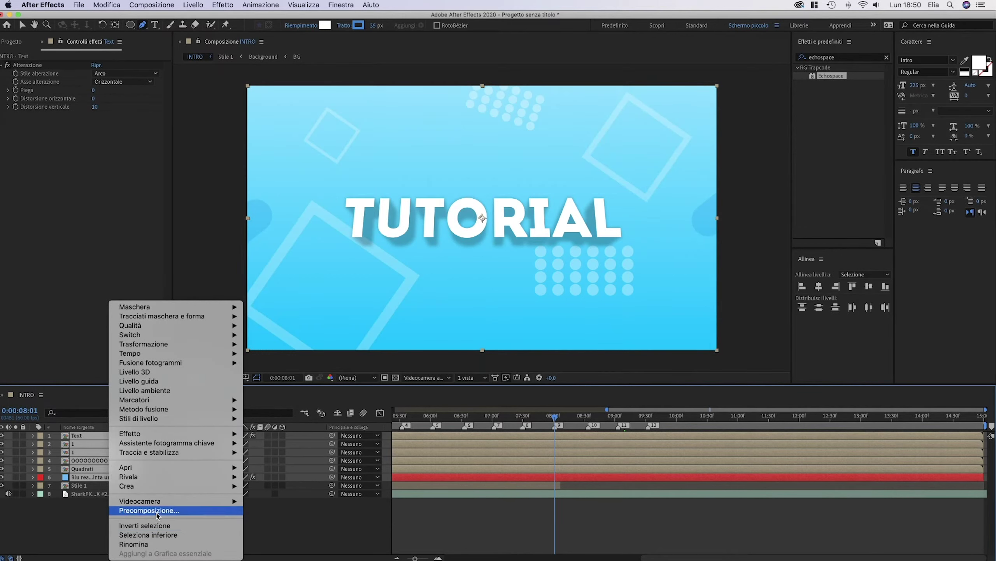
pyautogui.click(157, 512)
pyautogui.write('Stile 2')
pyautogui.press('Return')
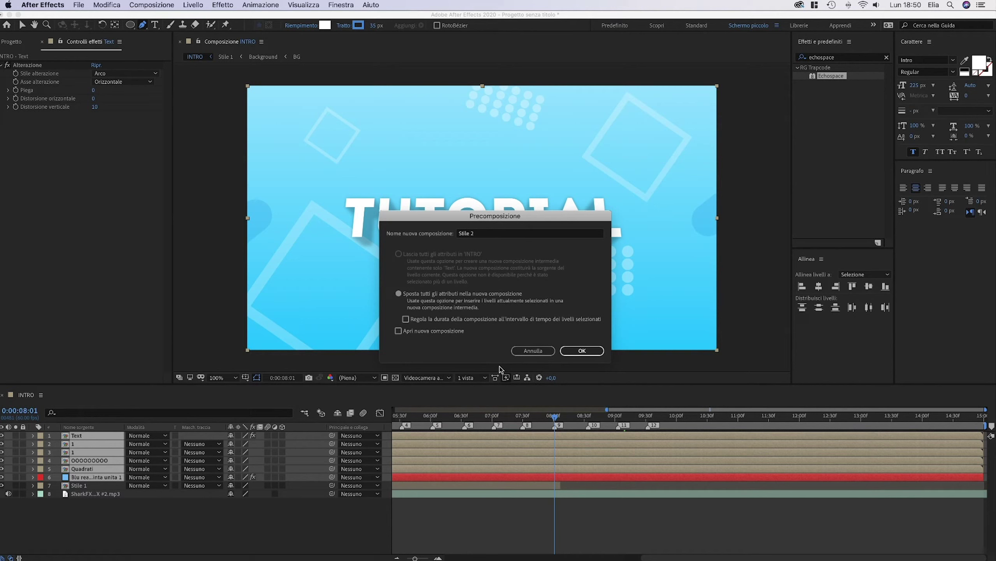
pyautogui.click(592, 348)
pyautogui.moveTo(415, 557); pyautogui.dragTo(406, 557)
pyautogui.moveTo(432, 432); pyautogui.dragTo(710, 430)
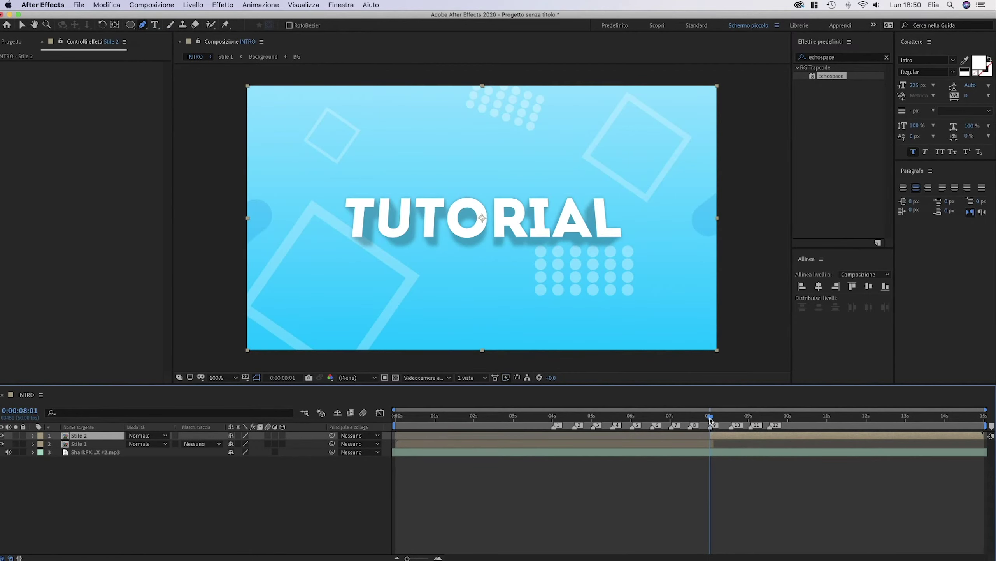
# Keyframe Stile 2's Scala at 200% and Opacità at 0% at 0:00:08:01
pyautogui.click(33, 435)
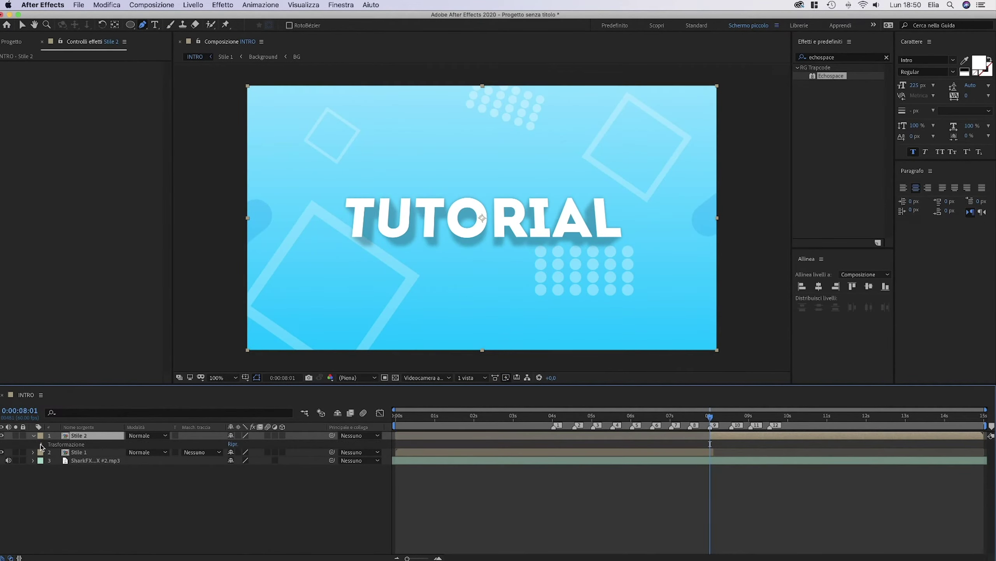
pyautogui.click(42, 445)
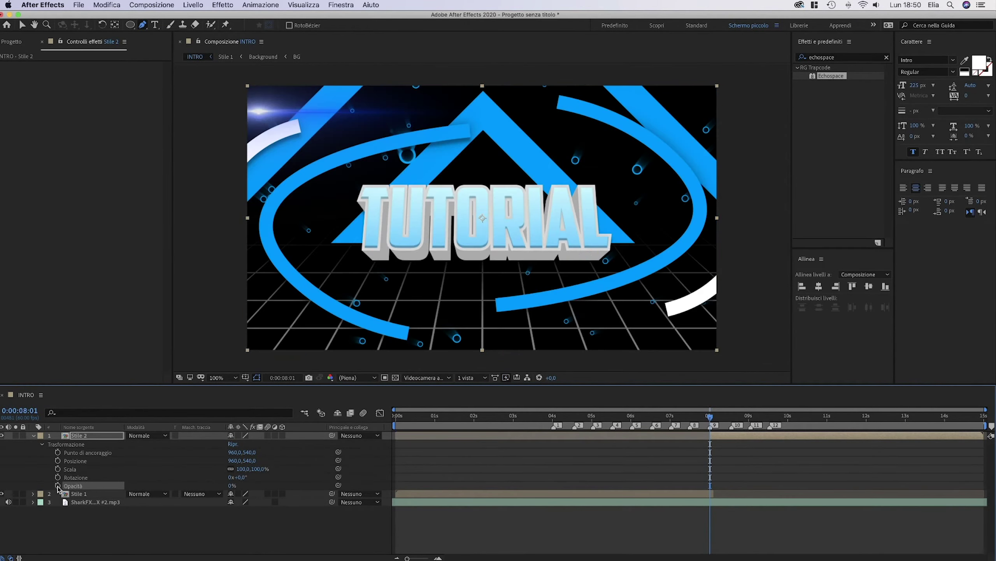
pyautogui.click(263, 469)
pyautogui.write('200')
pyautogui.press('Return')
pyautogui.click(58, 468)
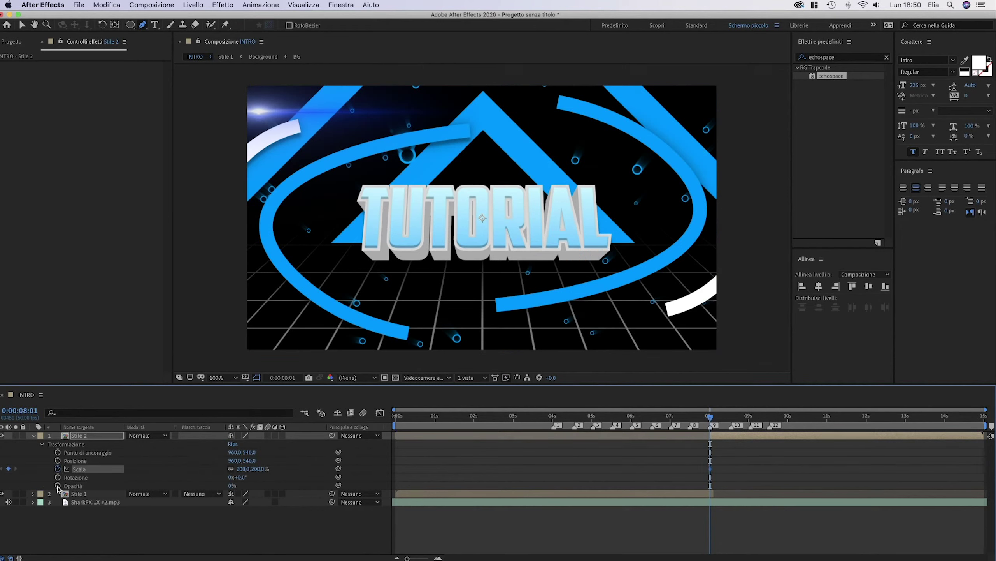
pyautogui.click(57, 485)
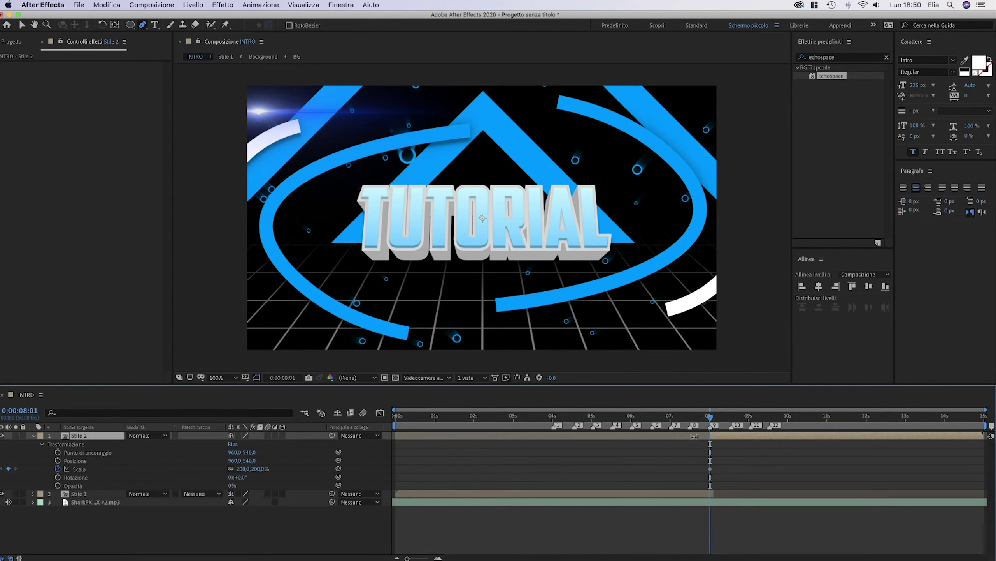
pyautogui.click(58, 485)
# Keyframe Stile 2's Scala at 100% at 0:00:08:09
pyautogui.moveTo(407, 558); pyautogui.dragTo(428, 558)
pyautogui.moveTo(753, 419); pyautogui.dragTo(763, 418)
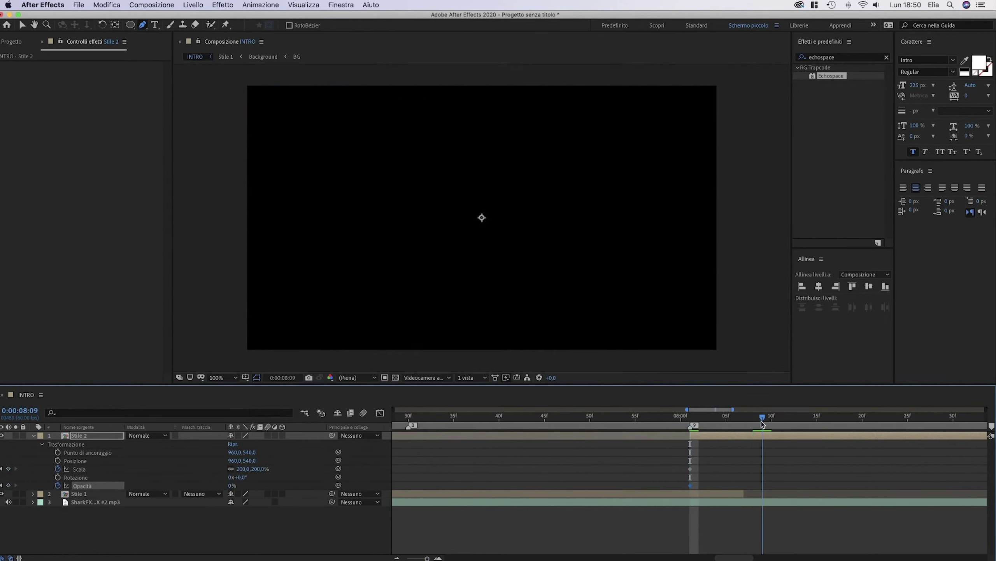
pyautogui.click(259, 468)
pyautogui.write('100')
pyautogui.press('Return')
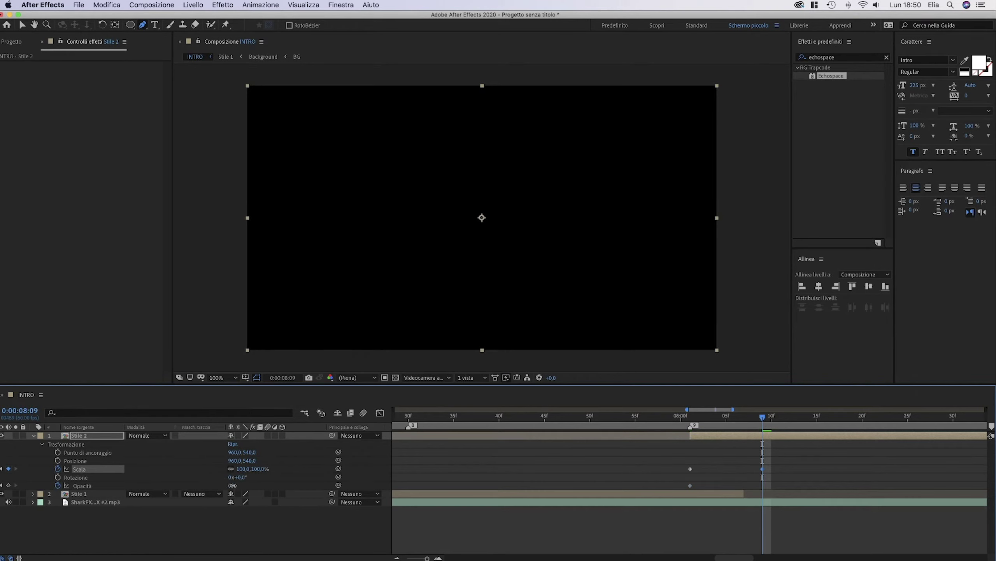
# Keyframe Stile 2's Opacità at 100% and tighten its Scala and Opacità keyframes to run from 0:00:08:02 to 0:00:08:06
pyautogui.moveTo(233, 485); pyautogui.dragTo(275, 485)
pyautogui.moveTo(794, 459); pyautogui.dragTo(745, 485)
pyautogui.click(727, 416)
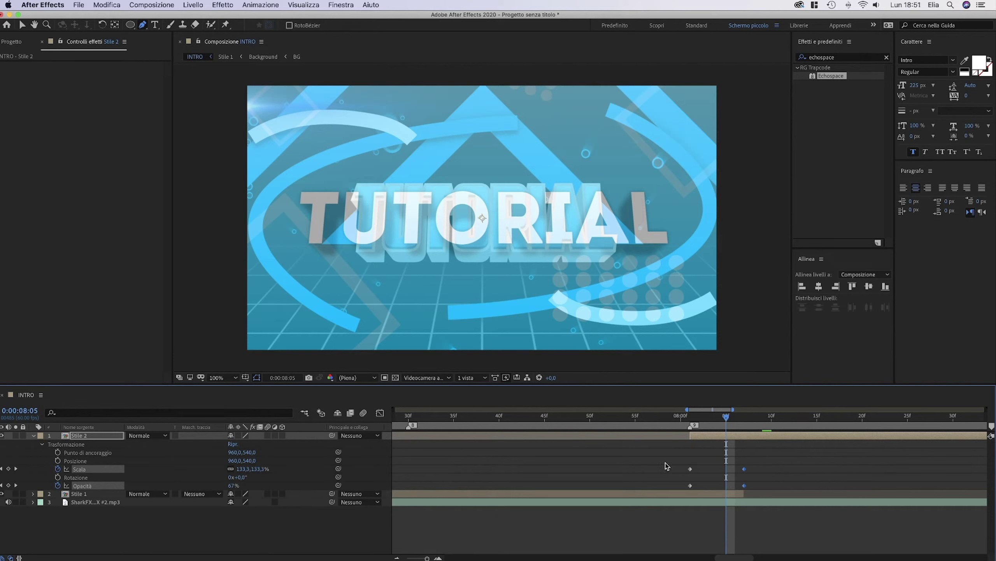
pyautogui.moveTo(664, 462); pyautogui.dragTo(697, 498)
pyautogui.moveTo(765, 477); pyautogui.dragTo(682, 487)
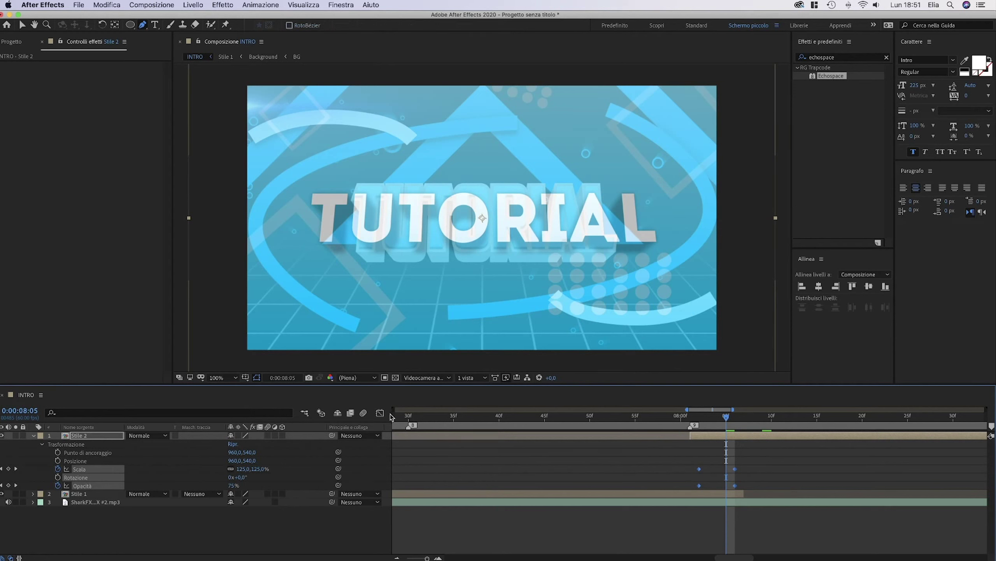
pyautogui.click(380, 413)
pyautogui.scroll(-2, 677, 461)
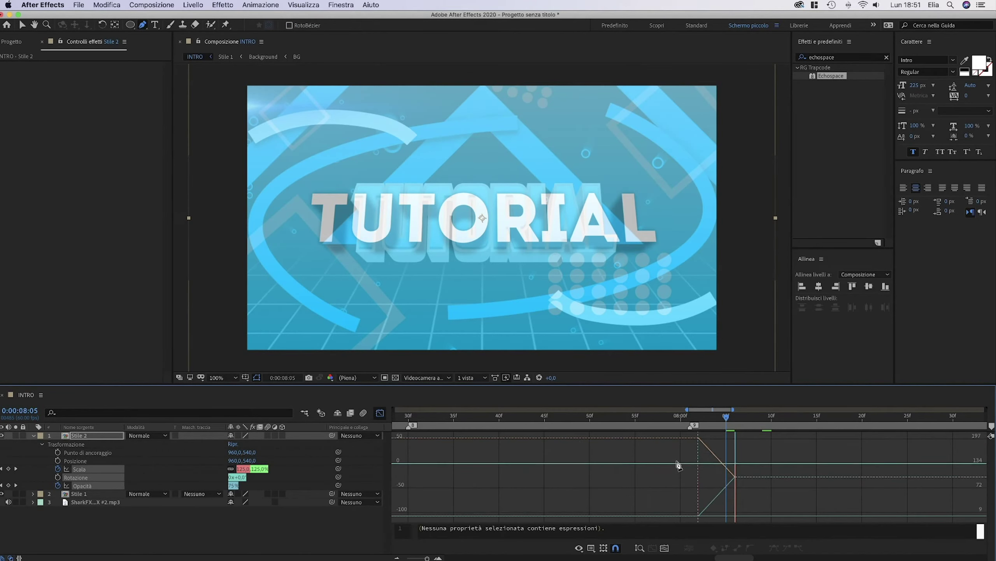
pyautogui.scroll(15, 677, 462)
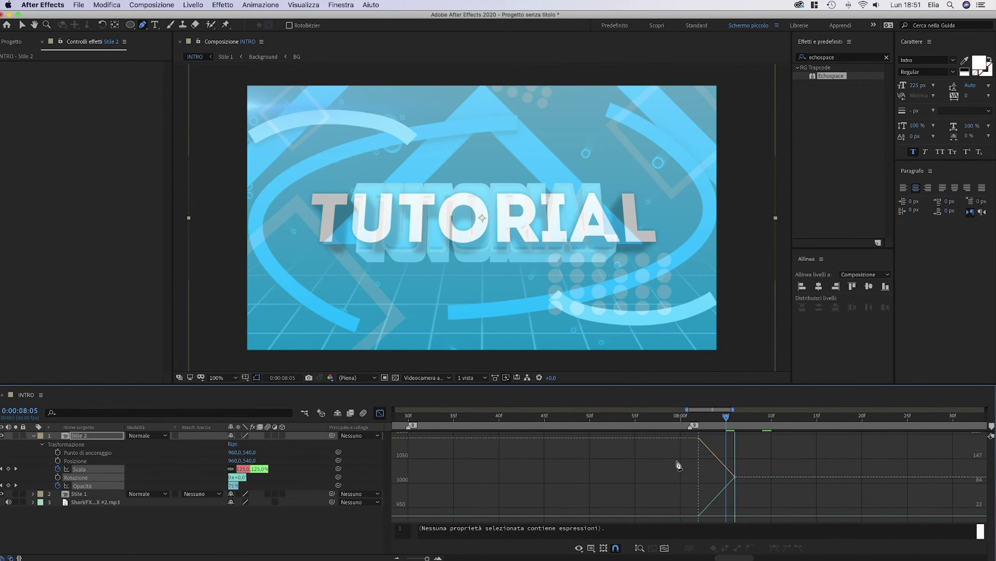
pyautogui.click(380, 412)
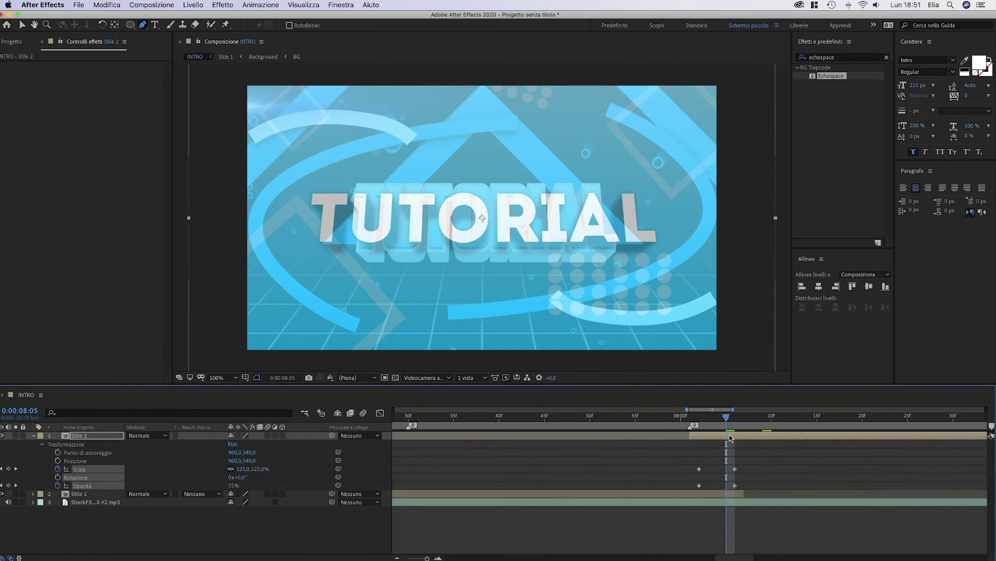
# Shorten Stile 2's Scala and Opacità animation to two frames, with the keyframes at 0:00:08:02 and 0:00:08:04
pyautogui.moveTo(742, 464); pyautogui.dragTo(726, 487)
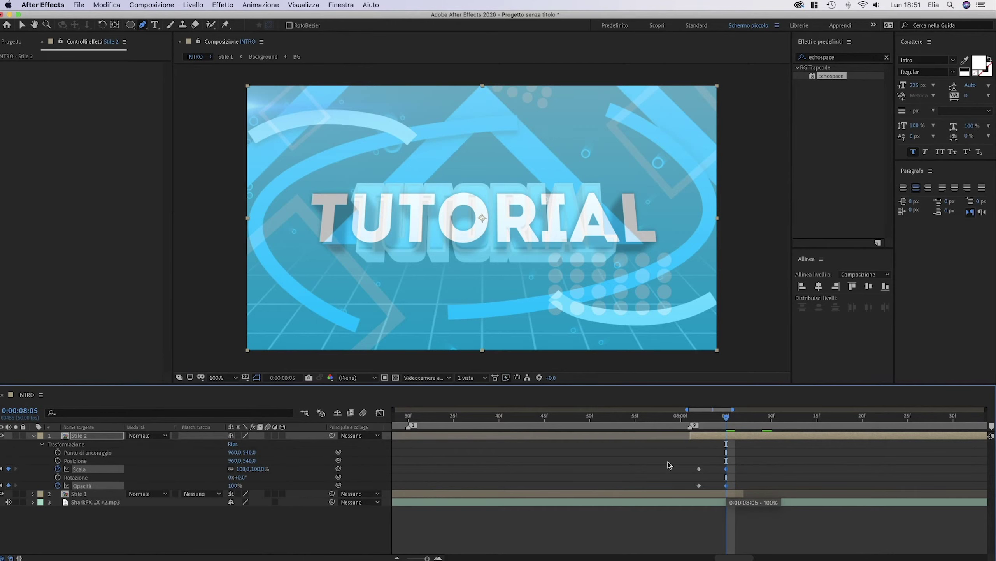
pyautogui.moveTo(668, 462); pyautogui.dragTo(721, 493)
pyautogui.click(699, 417)
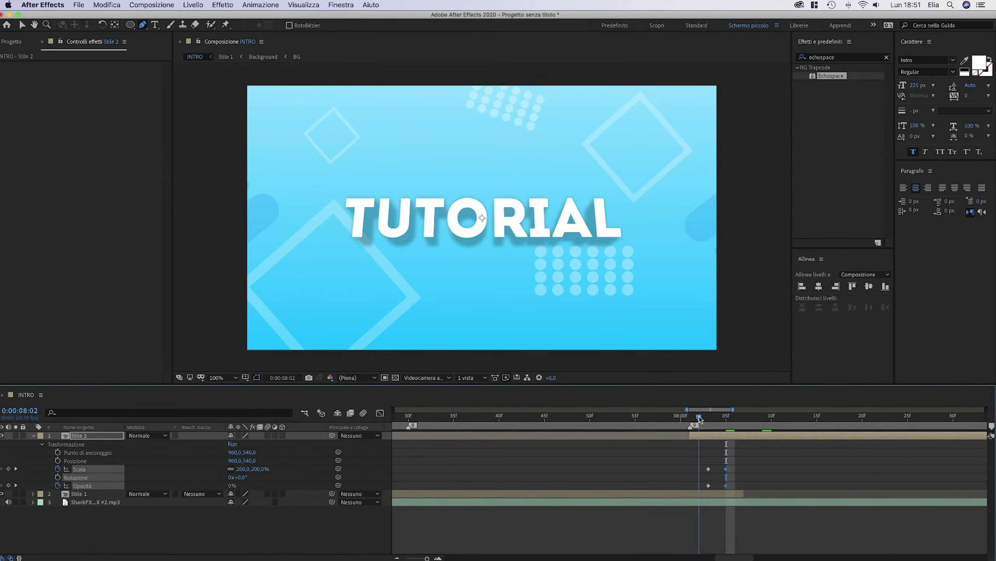
pyautogui.moveTo(699, 417); pyautogui.dragTo(682, 417)
pyautogui.moveTo(687, 463); pyautogui.dragTo(720, 488)
pyautogui.click(692, 417)
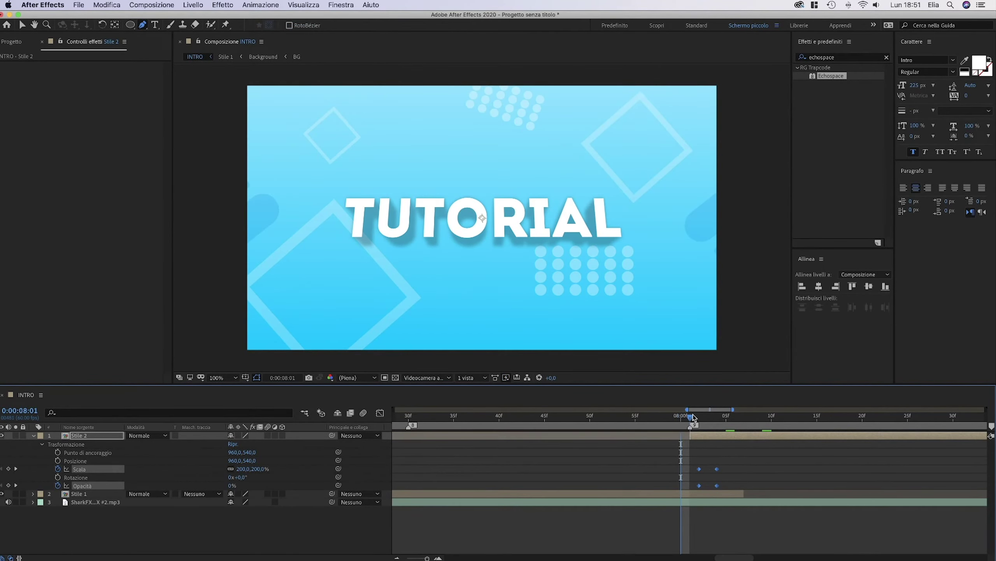
pyautogui.moveTo(694, 417); pyautogui.dragTo(711, 418)
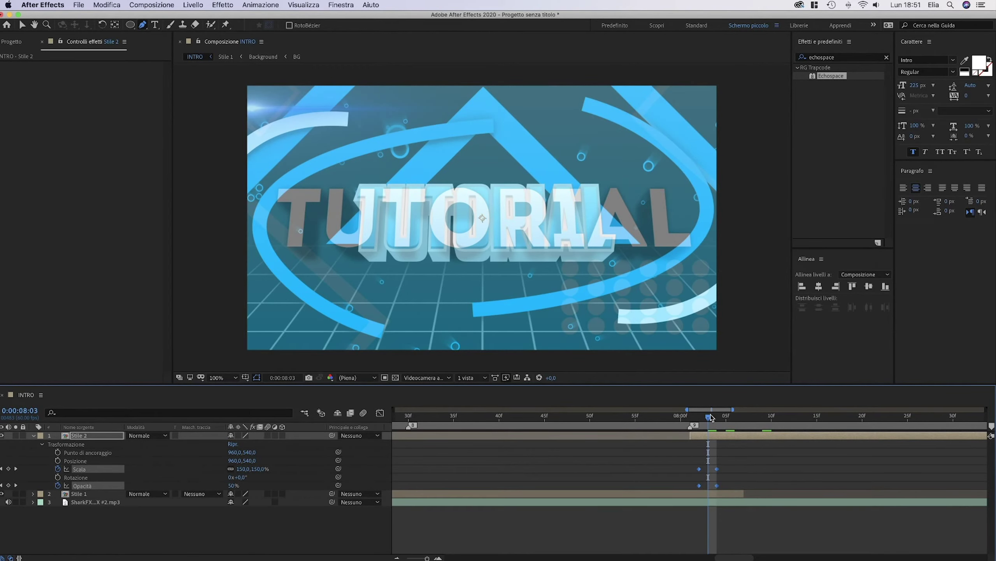
pyautogui.moveTo(718, 416); pyautogui.dragTo(762, 417)
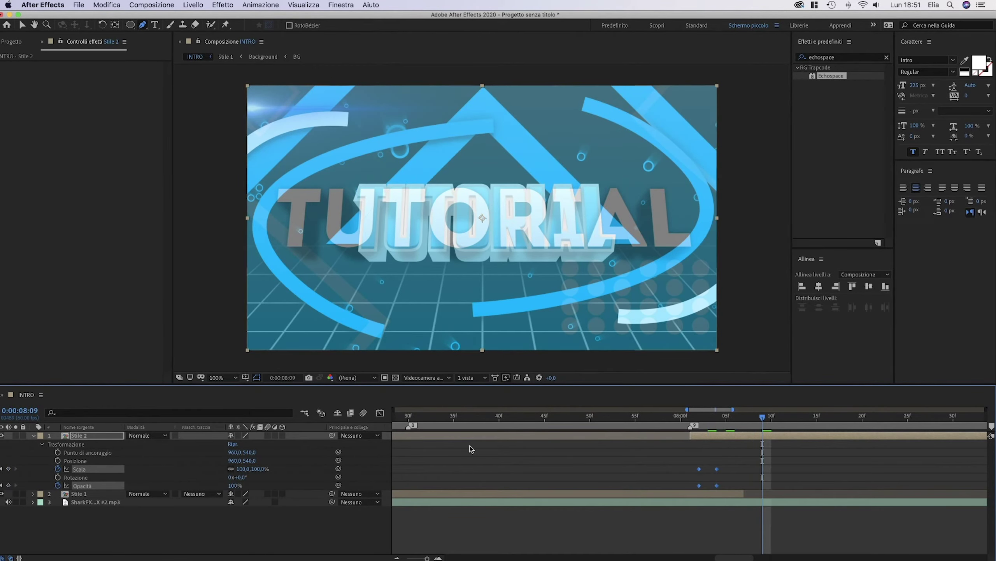
# Go to 0:00:09:30 and add a frame-filling ellipse shape layer above Stile 2
pyautogui.moveTo(426, 558); pyautogui.dragTo(407, 558)
pyautogui.click(770, 423)
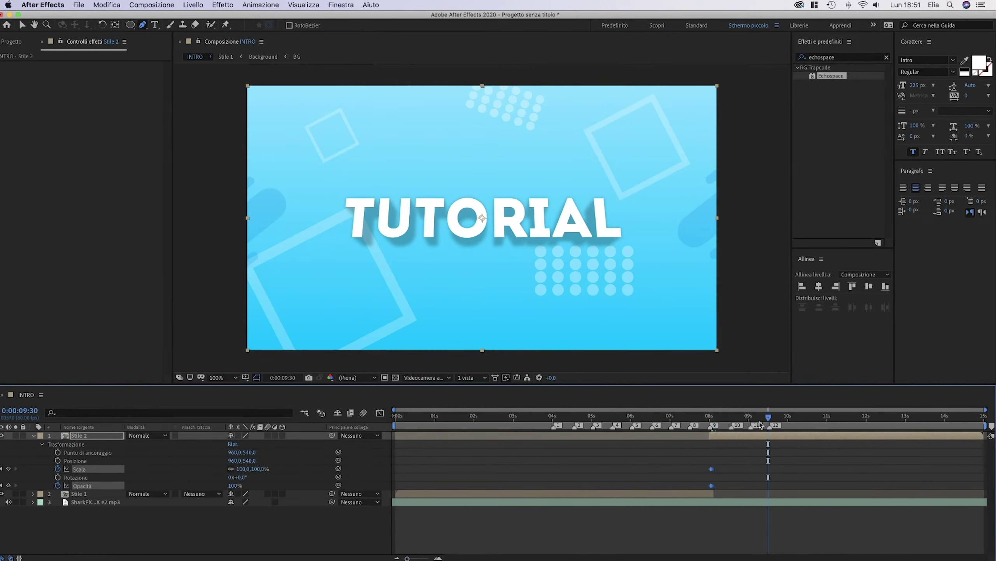
pyautogui.click(34, 435)
pyautogui.click(130, 25)
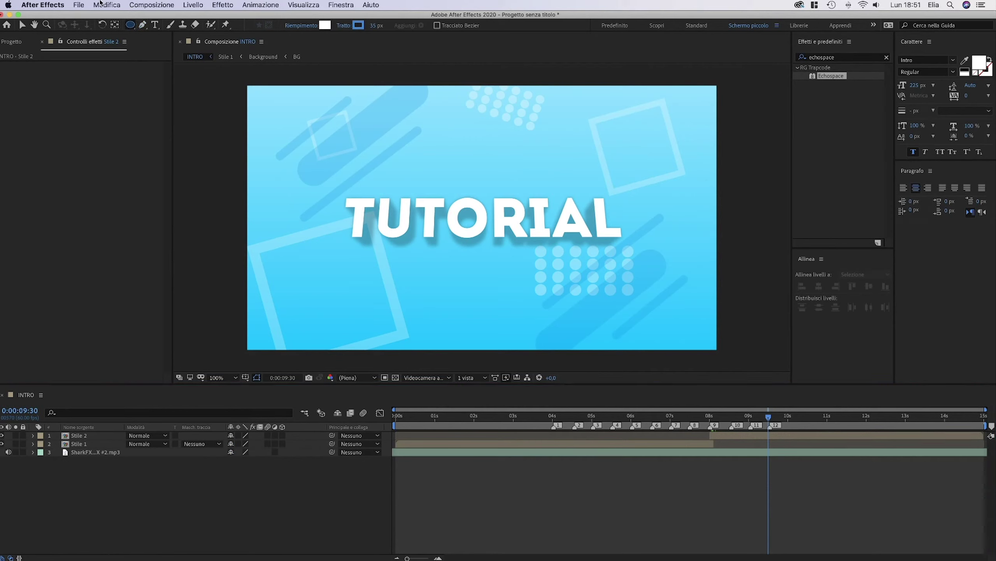
pyautogui.doubleClick(130, 24)
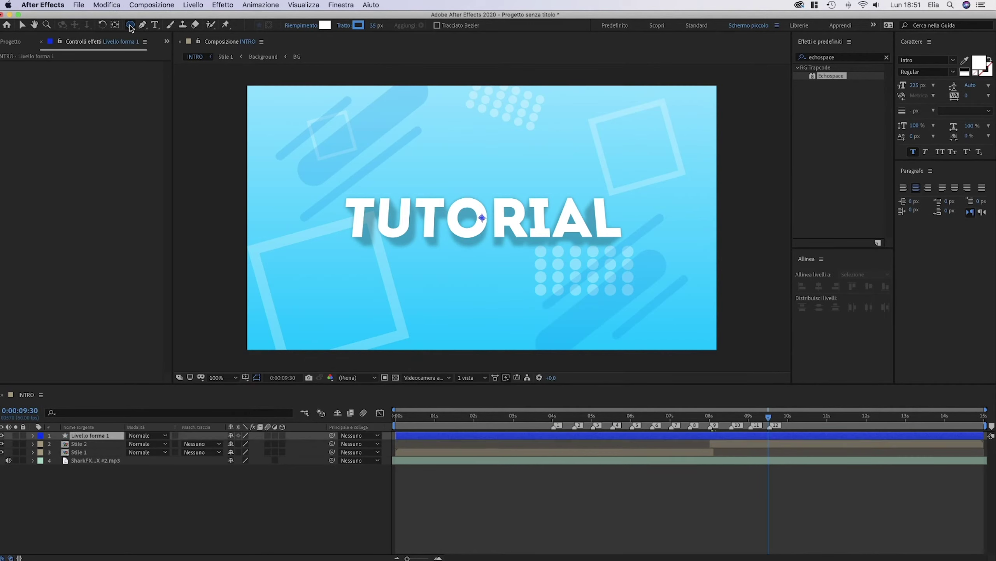
# Give the ellipse a solid red fill and set its stroke width to 0 px
pyautogui.click(375, 26)
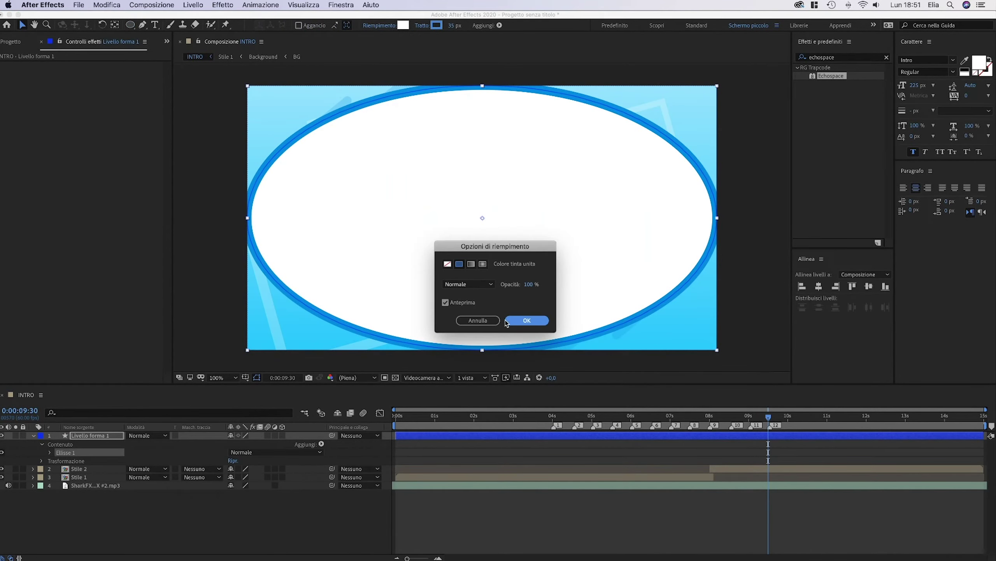
pyautogui.press('Return')
pyautogui.click(454, 25)
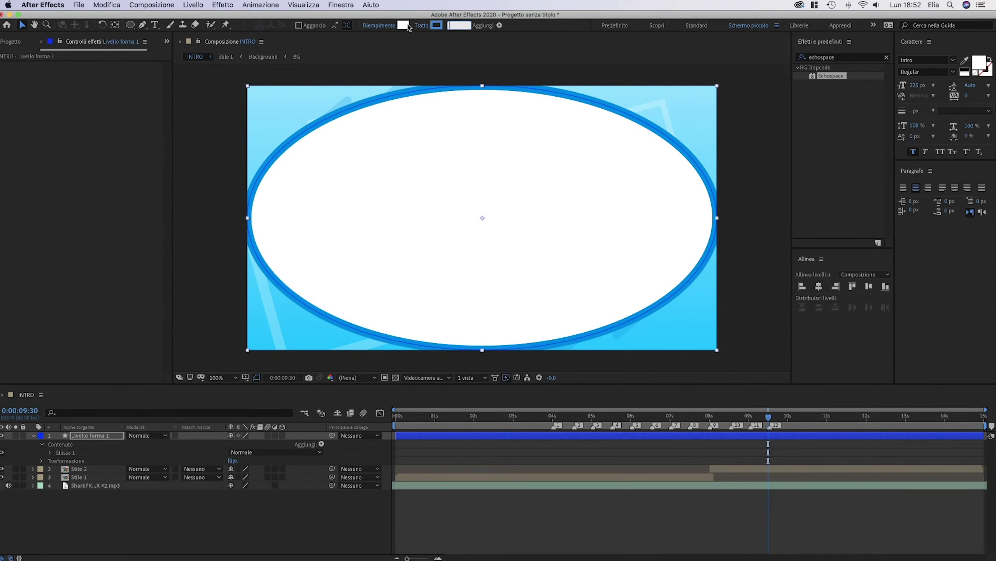
pyautogui.click(404, 26)
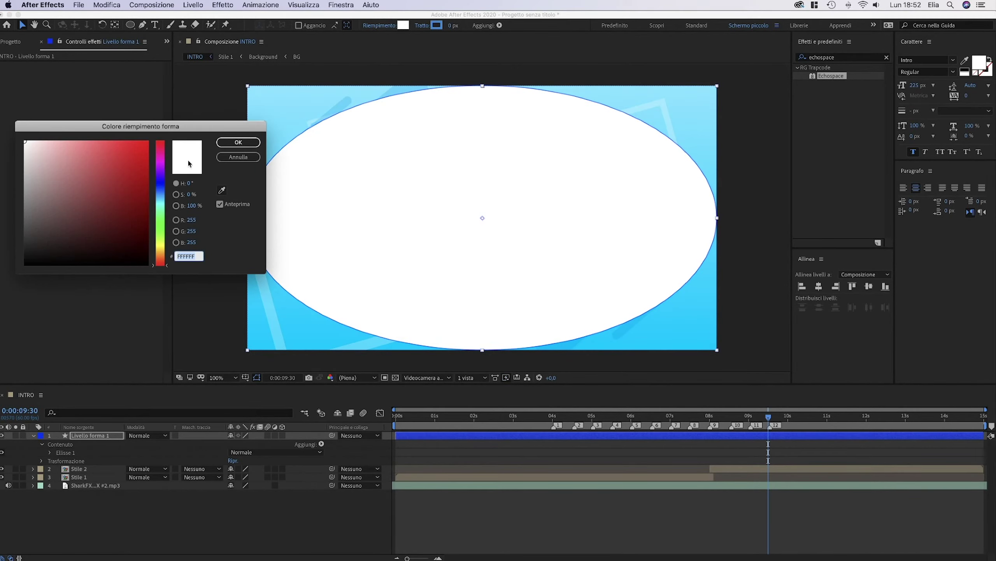
pyautogui.moveTo(110, 173); pyautogui.dragTo(185, 129)
pyautogui.click(239, 142)
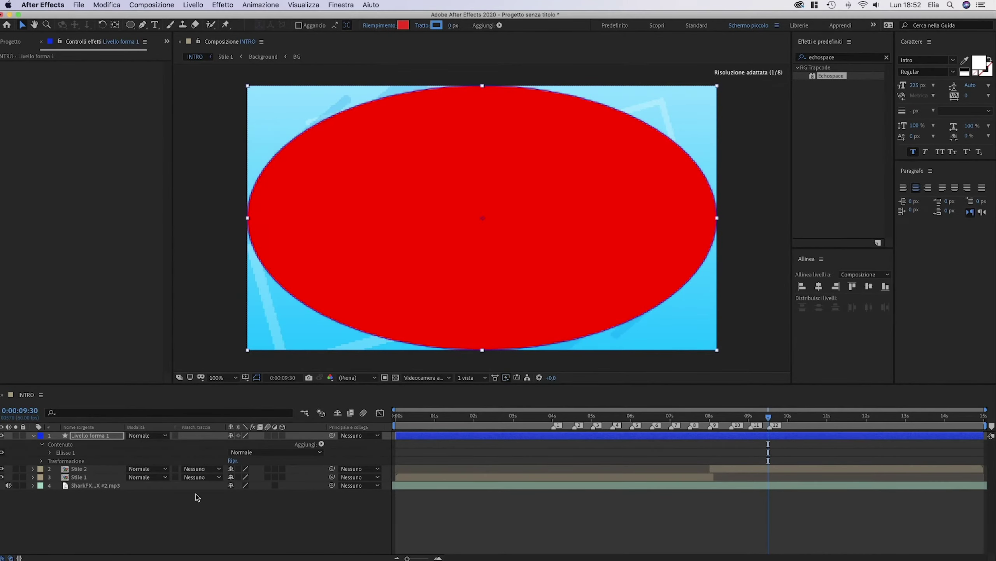
# Keyframe the ellipse layer's Scala at 0% at 0:00:09:30 and at 100% at 0:00:09:45
pyautogui.click(42, 461)
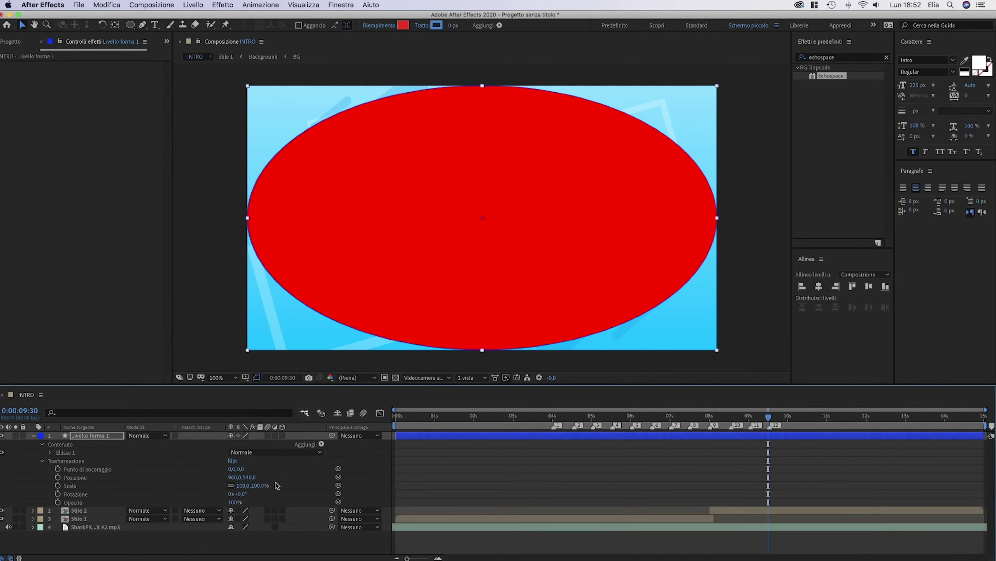
pyautogui.click(259, 485)
pyautogui.write('00')
pyautogui.press('Return')
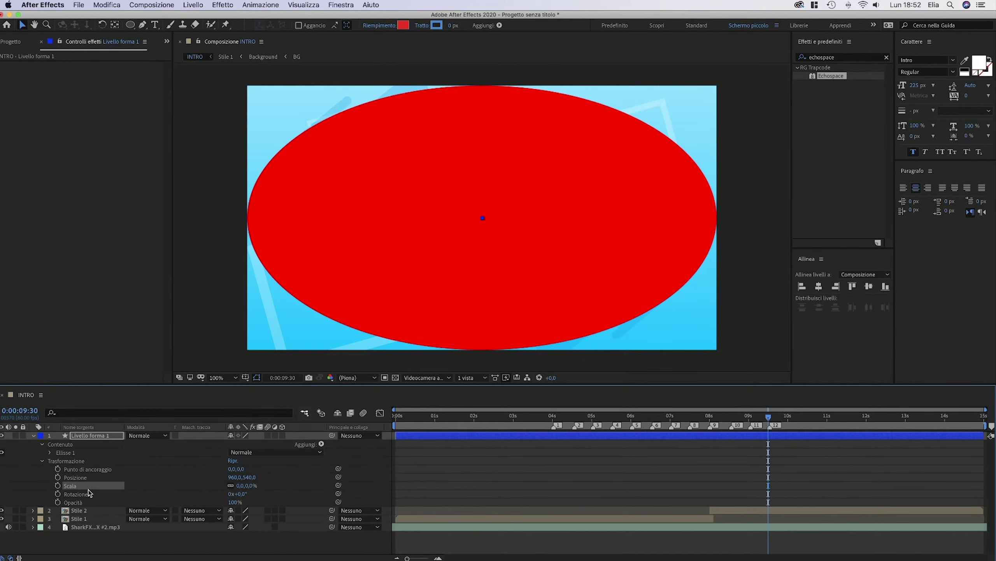
pyautogui.click(58, 485)
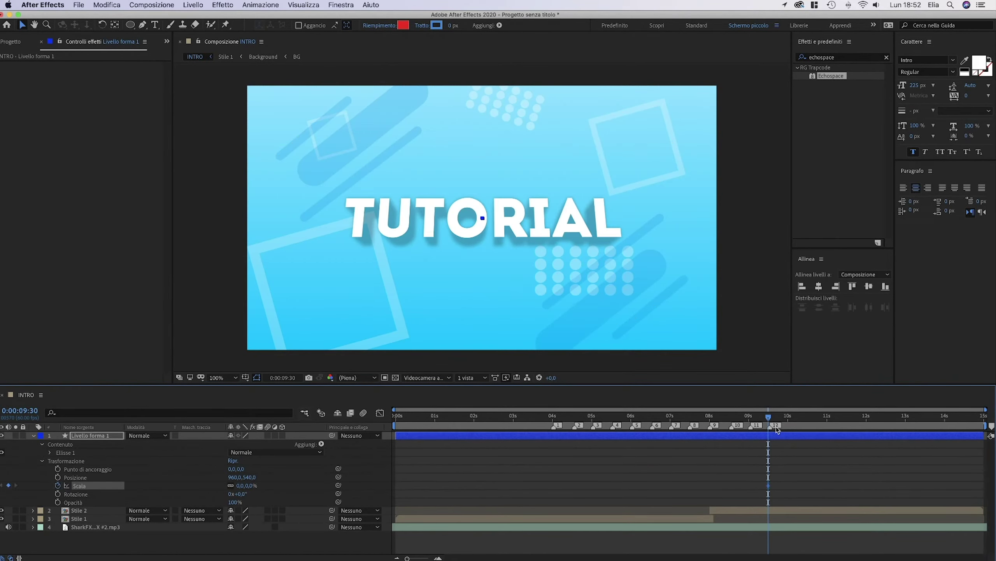
pyautogui.click(251, 485)
pyautogui.write('100')
pyautogui.press('Return')
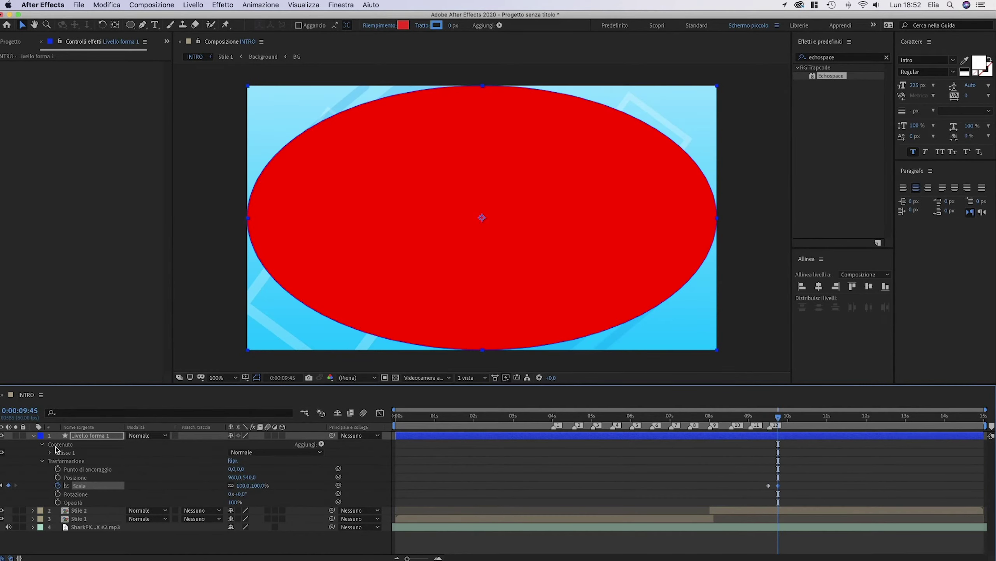
# Turn the ellipse path into a circle by zeroing its Dimensioni and setting them to 2500 × 2500
pyautogui.click(48, 453)
pyautogui.click(59, 461)
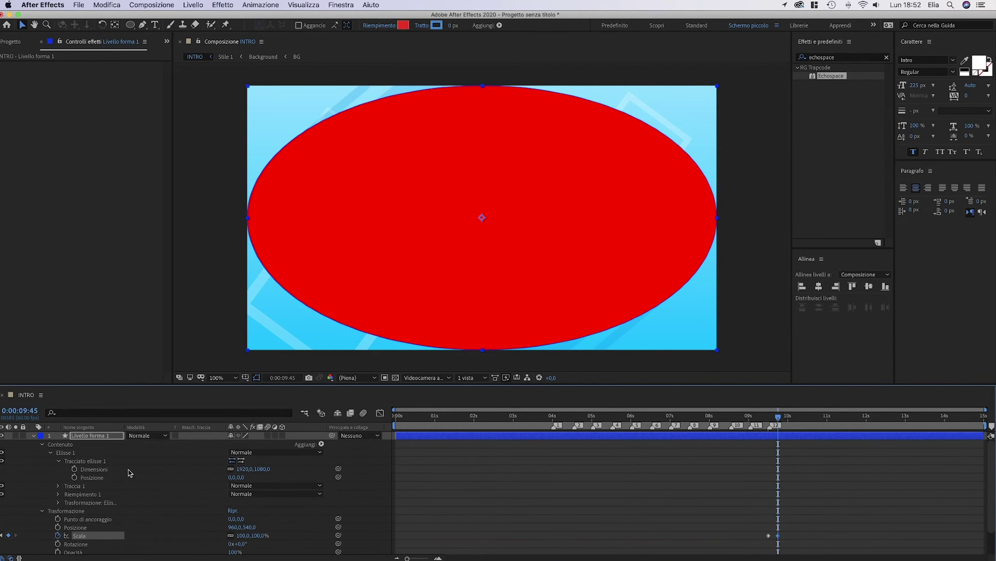
pyautogui.click(260, 468)
pyautogui.write('0')
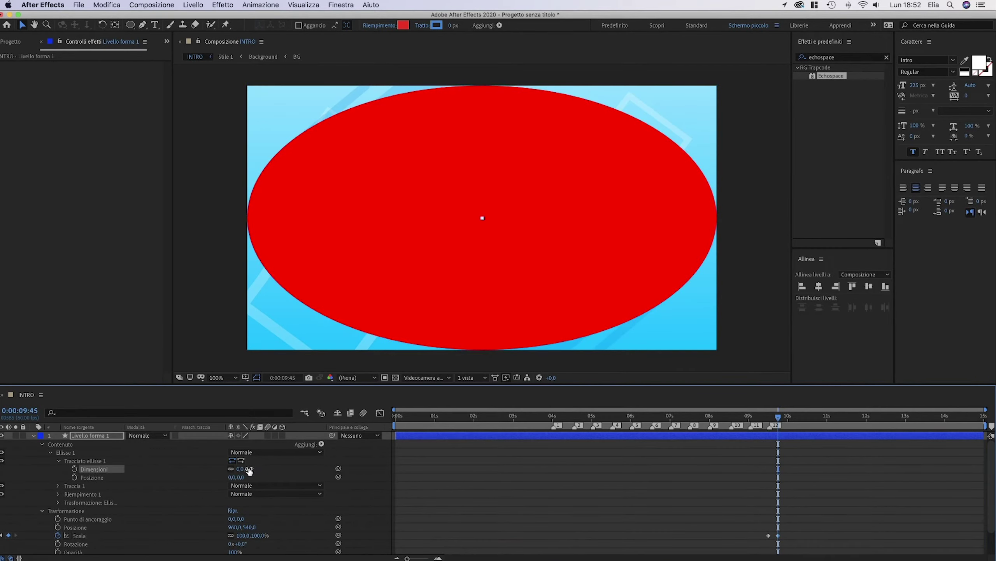
pyautogui.press('Return')
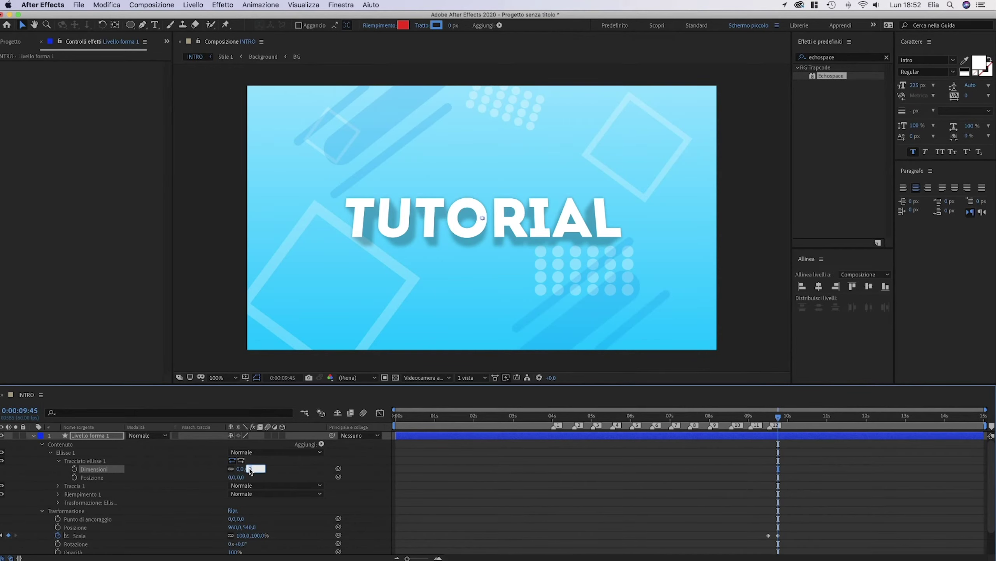
pyautogui.write('2500')
pyautogui.press('Return')
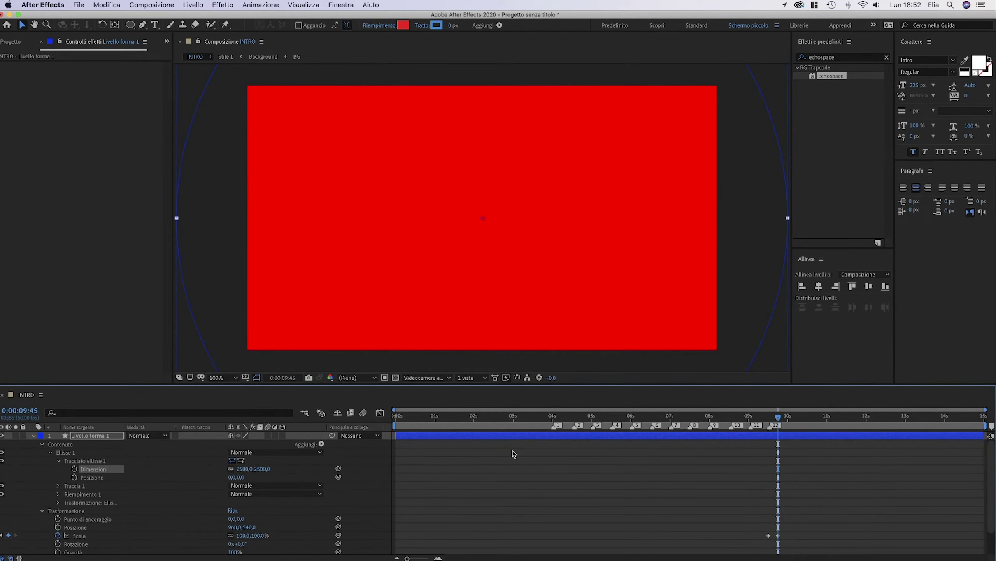
# Try 2350 × 2350 and 250 × 250 as the circle path's Dimensioni
pyautogui.click(260, 468)
pyautogui.write('2350')
pyautogui.press('Return')
pyautogui.click(260, 468)
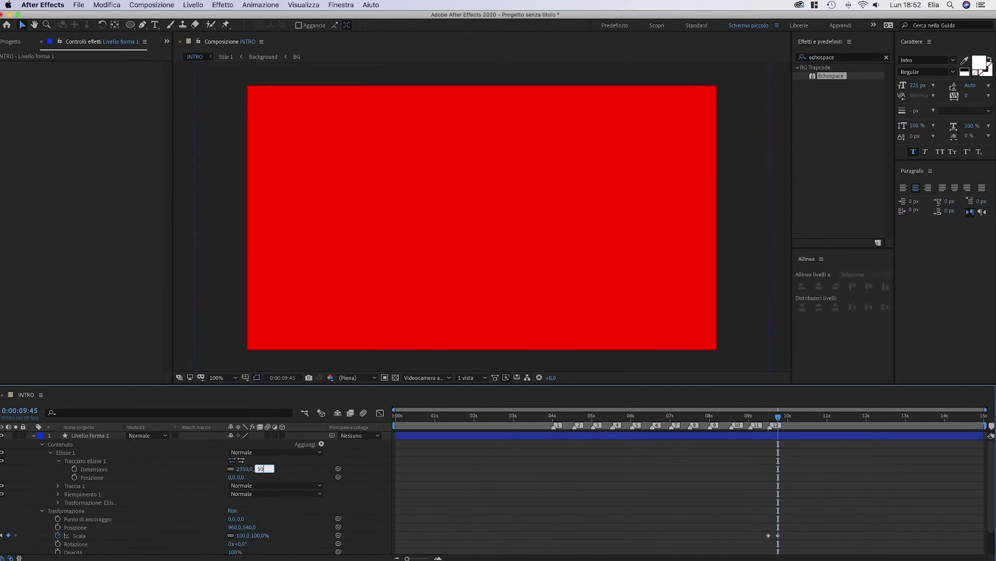
pyautogui.write('250')
pyautogui.press('Return')
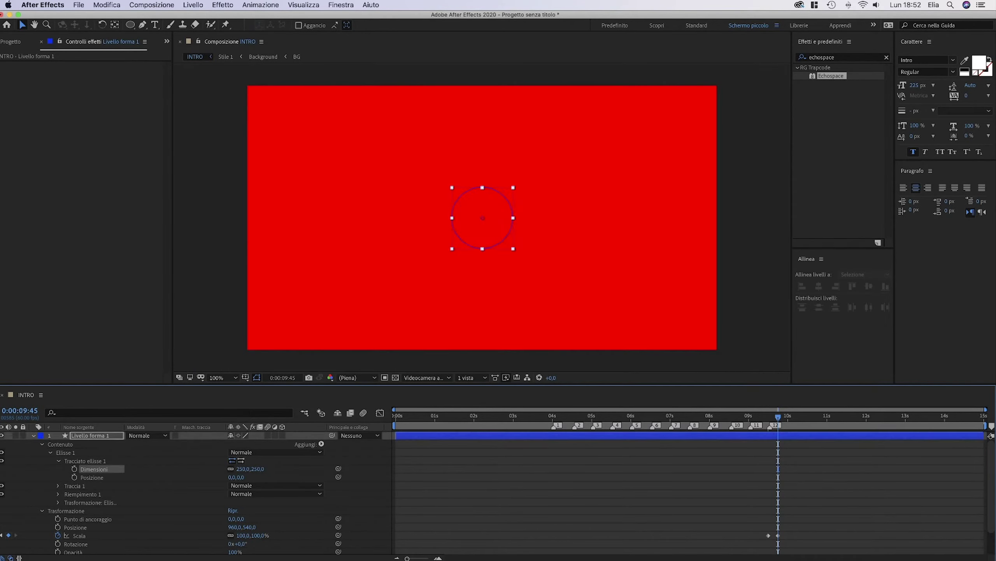
# Set the circle path's Dimensioni to 2250 × 2250 and collapse its path properties
pyautogui.click(258, 470)
pyautogui.write('22')
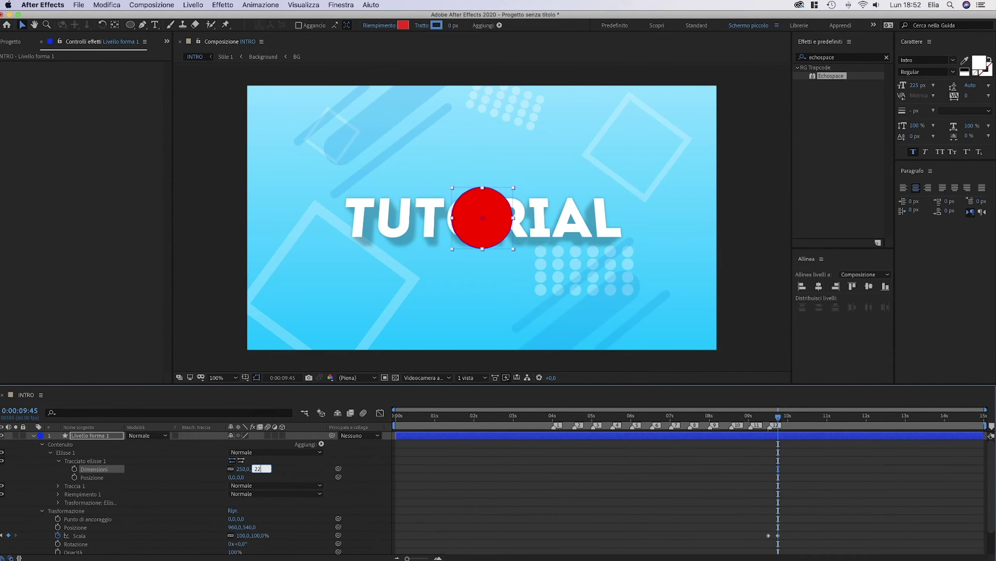
pyautogui.press('Return')
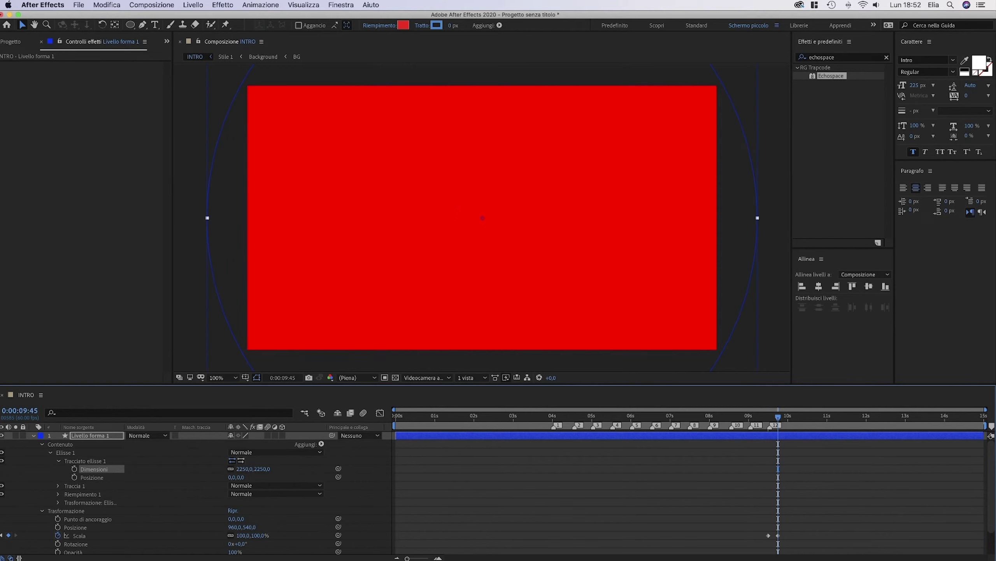
pyautogui.click(51, 454)
# Ease the circle's Scala animation in the speed graph by lowering the speed of both keyframes to 0 %/sec
pyautogui.moveTo(808, 486); pyautogui.dragTo(737, 486)
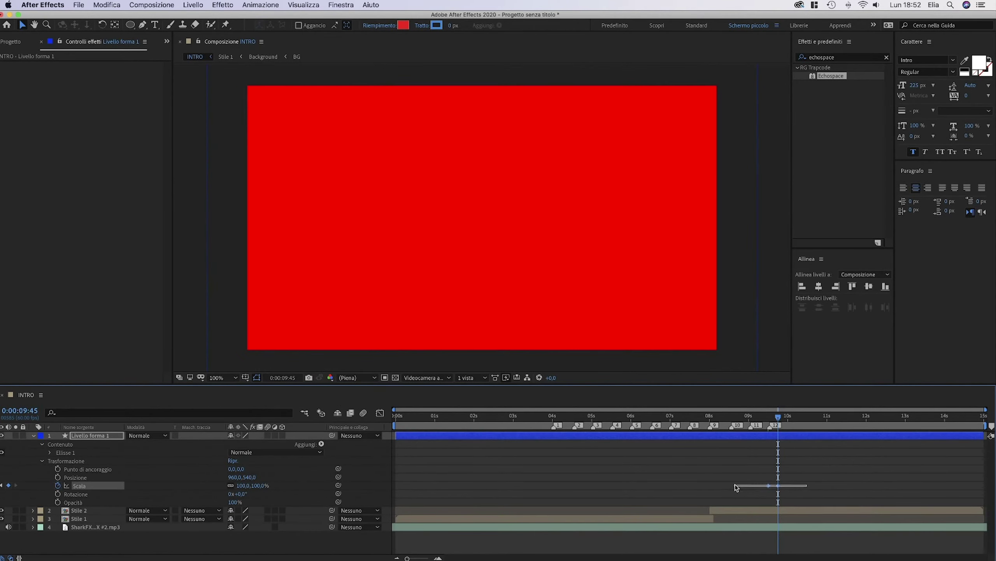
pyautogui.click(380, 412)
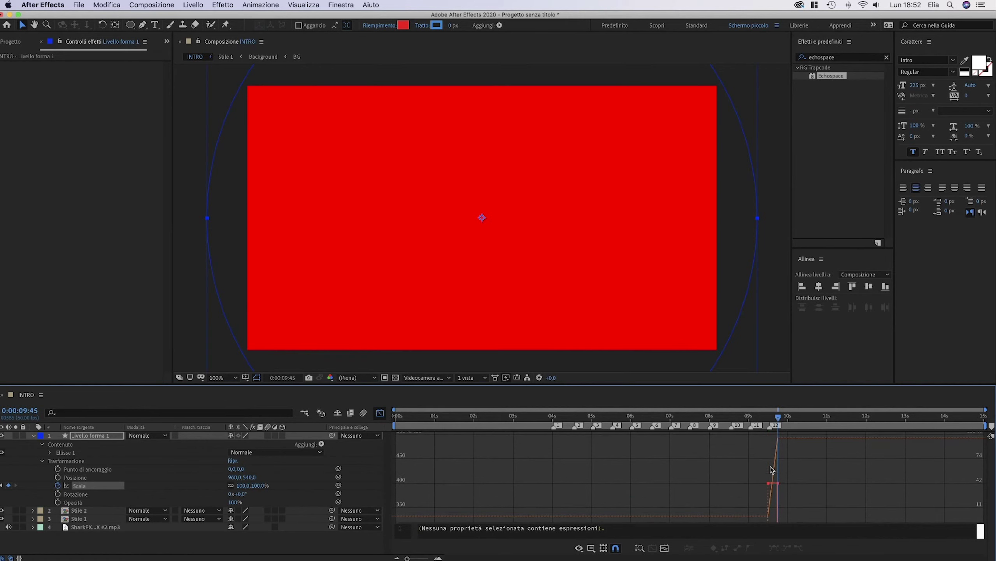
pyautogui.moveTo(719, 473); pyautogui.dragTo(866, 514)
pyautogui.moveTo(778, 485); pyautogui.dragTo(785, 498)
pyautogui.scroll(3, 779, 484)
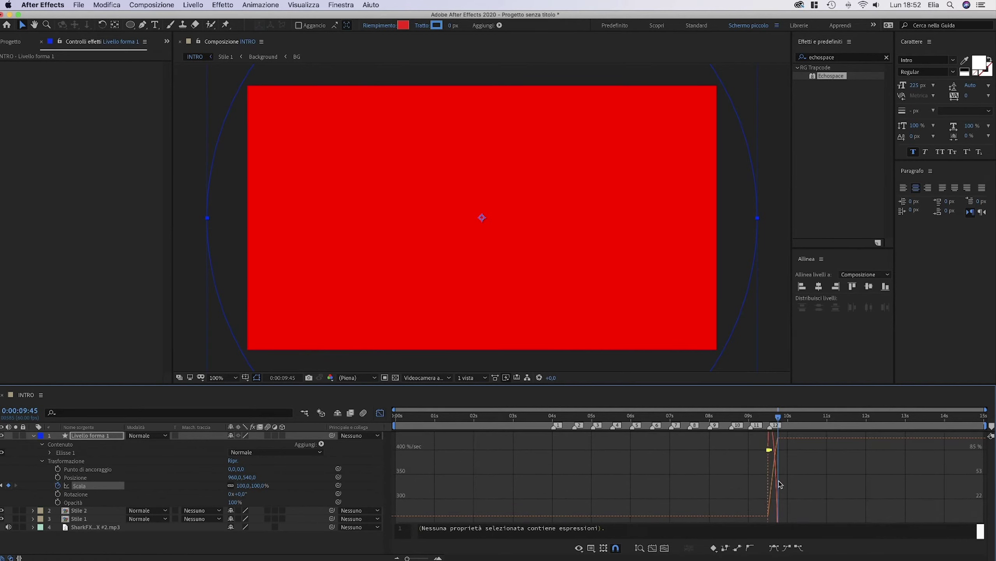
pyautogui.moveTo(770, 470); pyautogui.dragTo(771, 523)
pyautogui.scroll(-1, 771, 506)
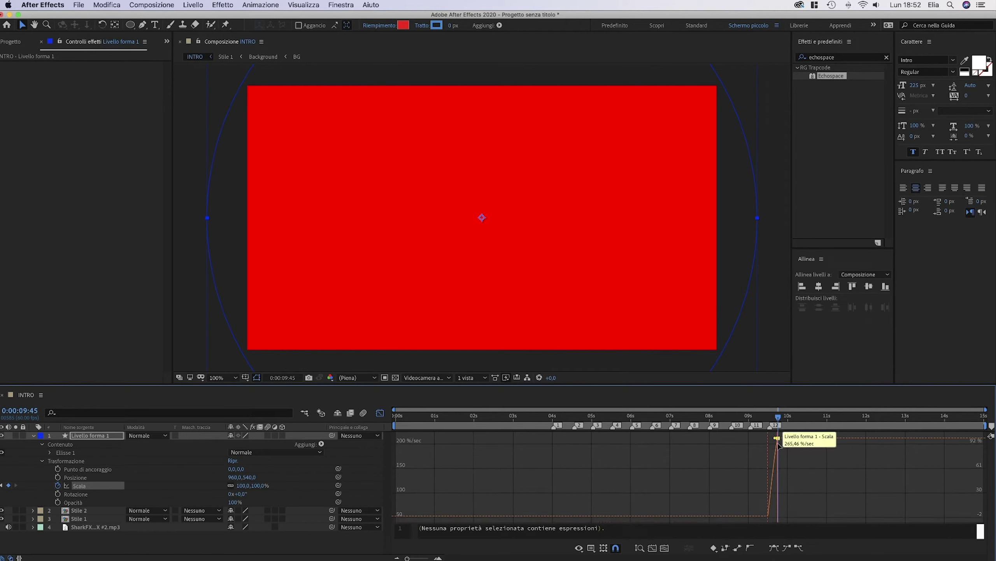
pyautogui.moveTo(777, 438); pyautogui.dragTo(775, 500)
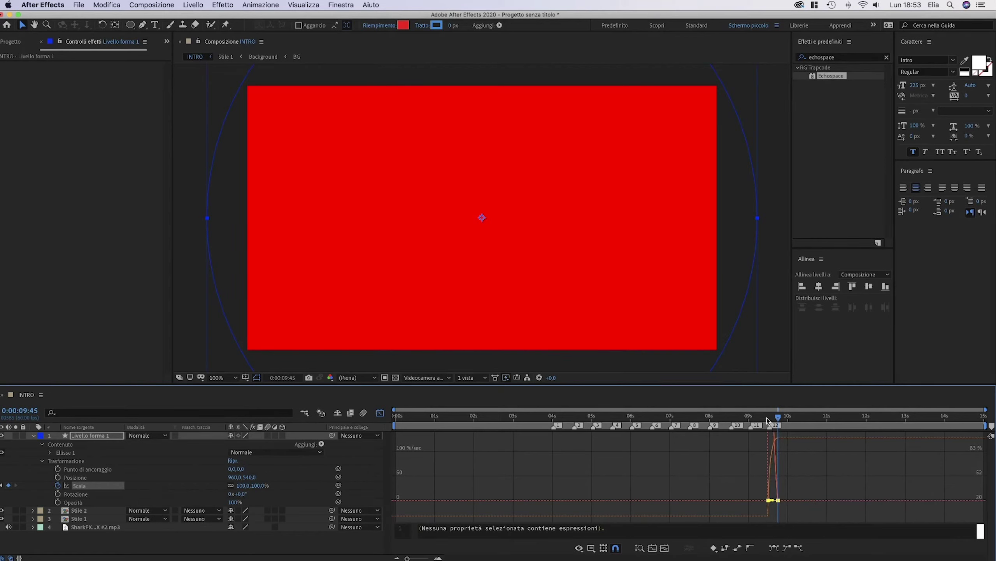
pyautogui.click(768, 420)
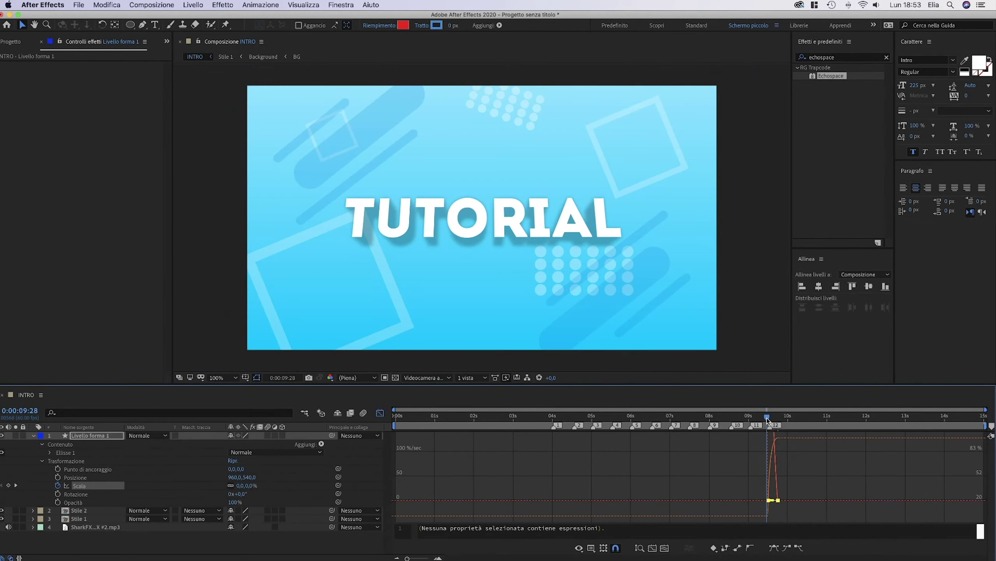
# Preview the red circle's eased scale animation from 0:00:09:28
pyautogui.press('space')
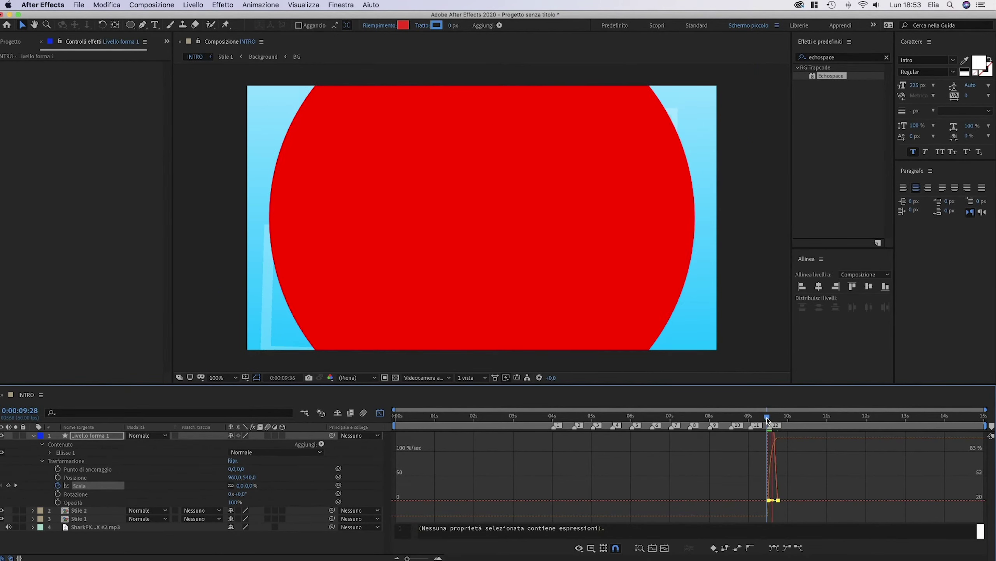
pyautogui.press('space')
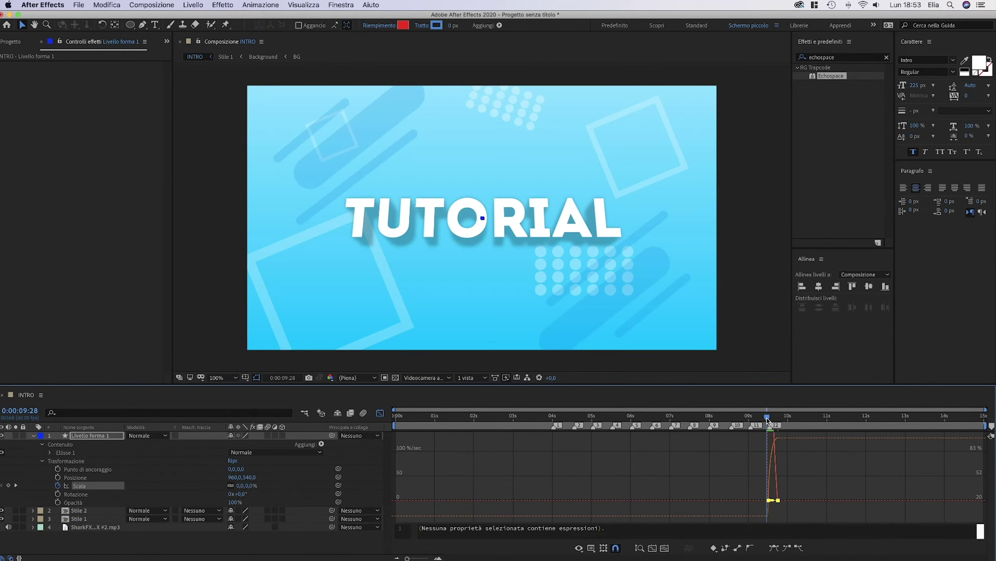
pyautogui.press('space')
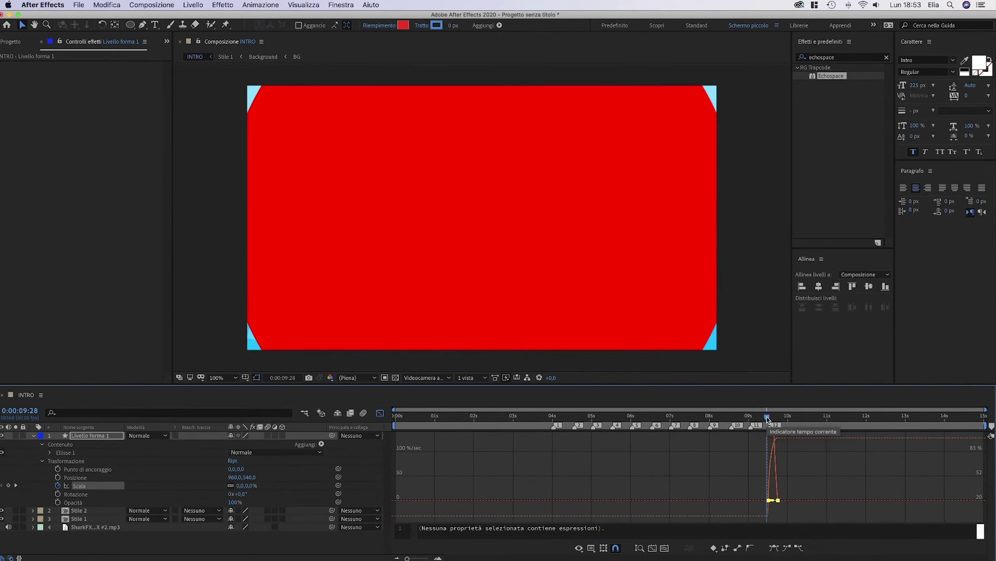
# Show the SharkFX mp3 waveform and shift the circle's Scala keyframes to start on the last beat at about 0:00:10:00
pyautogui.click(380, 412)
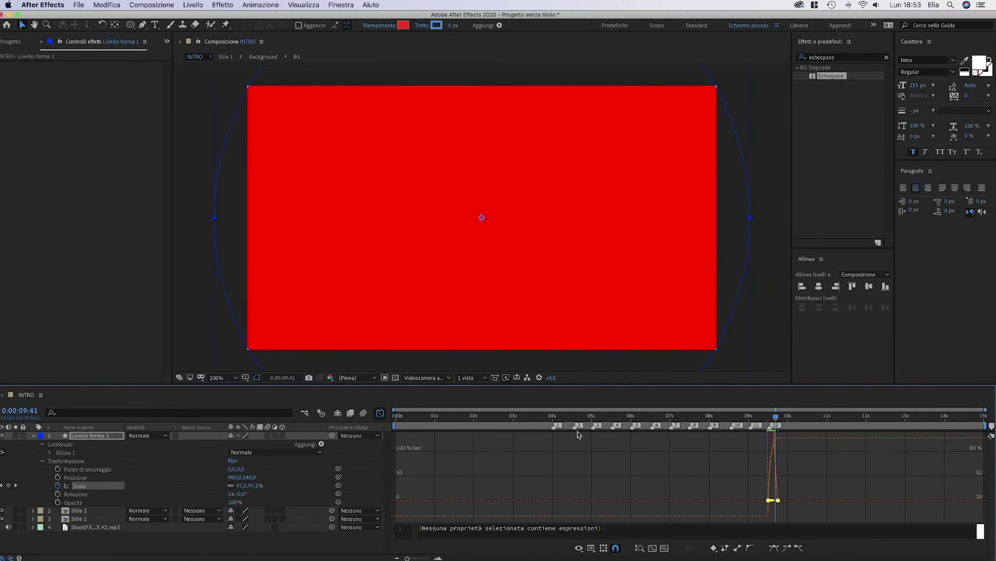
pyautogui.click(32, 527)
pyautogui.scroll(-1, 166, 509)
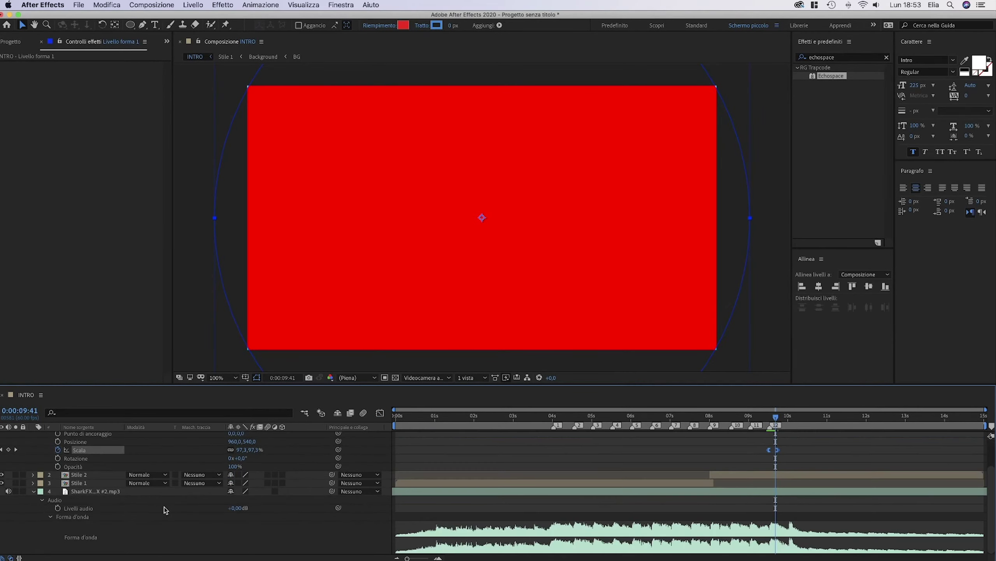
pyautogui.click(789, 417)
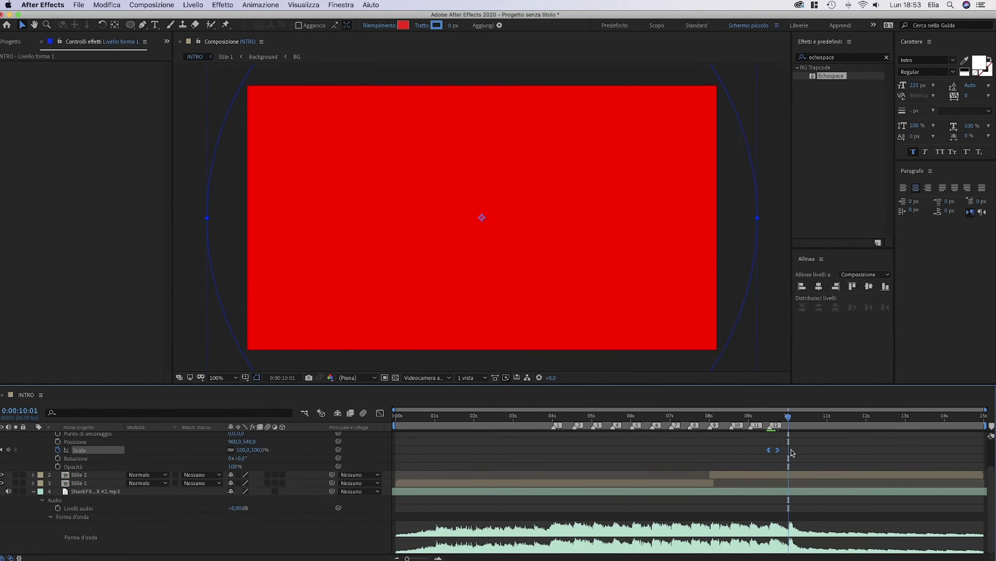
pyautogui.moveTo(778, 450); pyautogui.dragTo(793, 419)
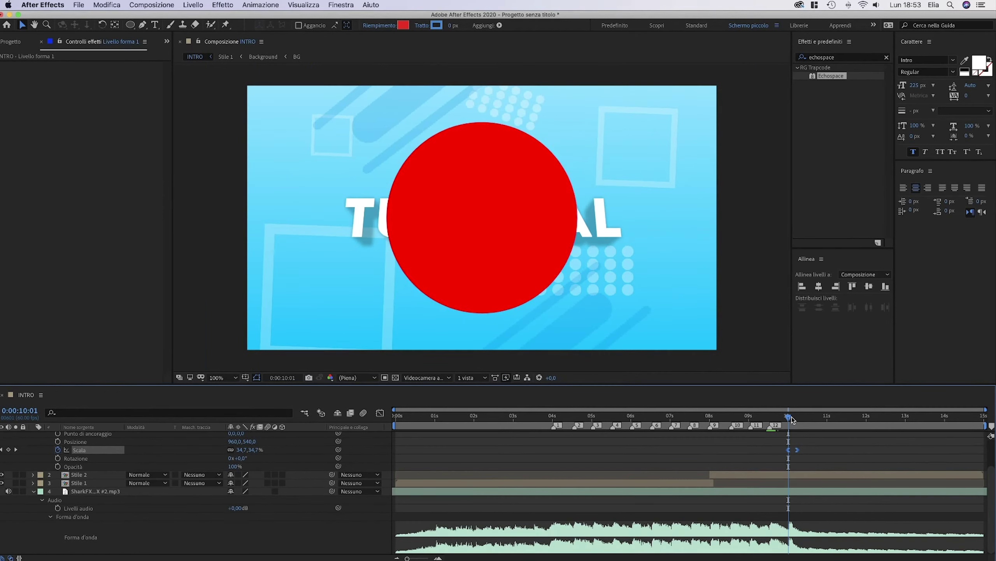
# Preview the circle transition against the music around 0:00:10:00 and check the frame at 0:00:10:18
pyautogui.press('space')
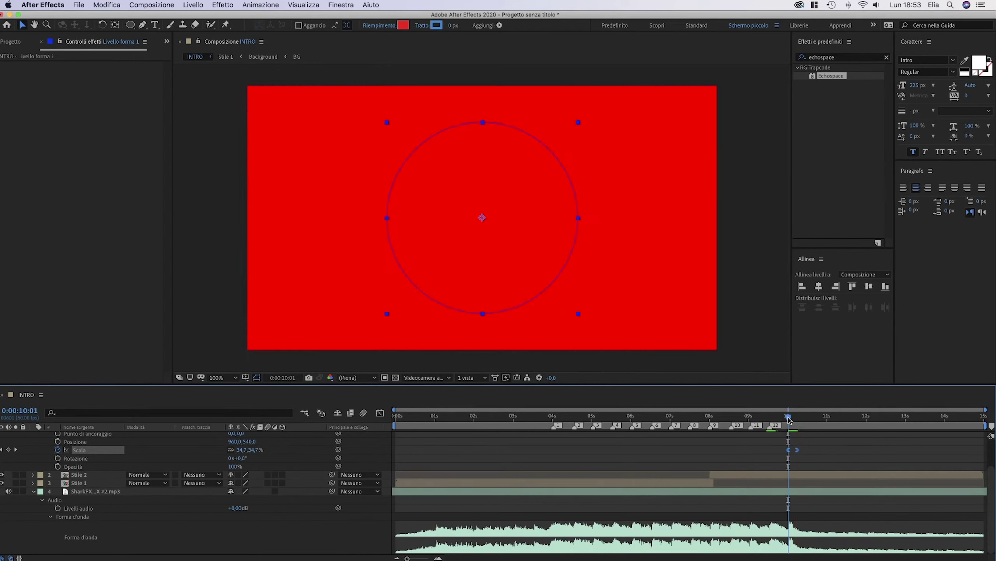
pyautogui.press('space')
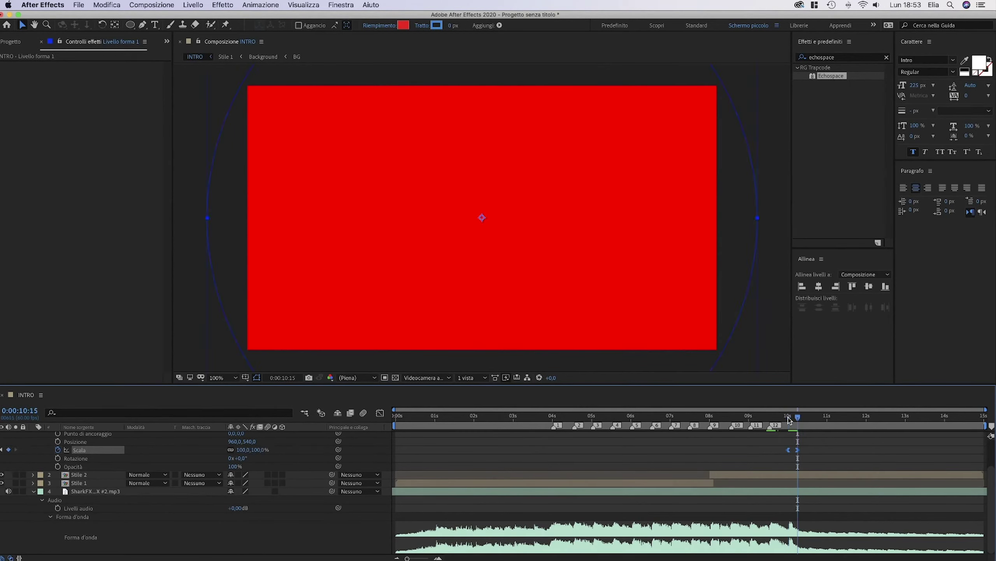
pyautogui.click(788, 418)
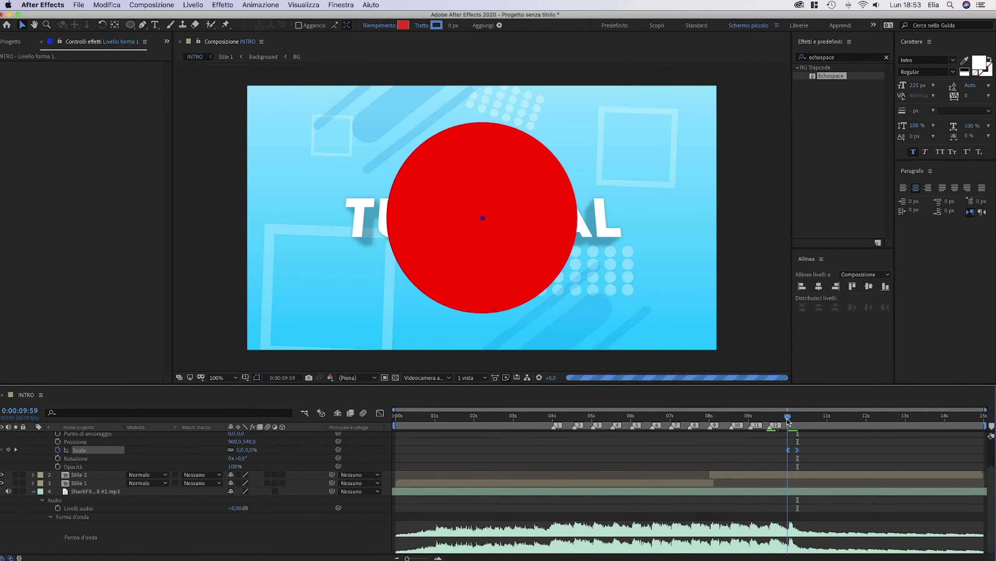
pyautogui.press('space')
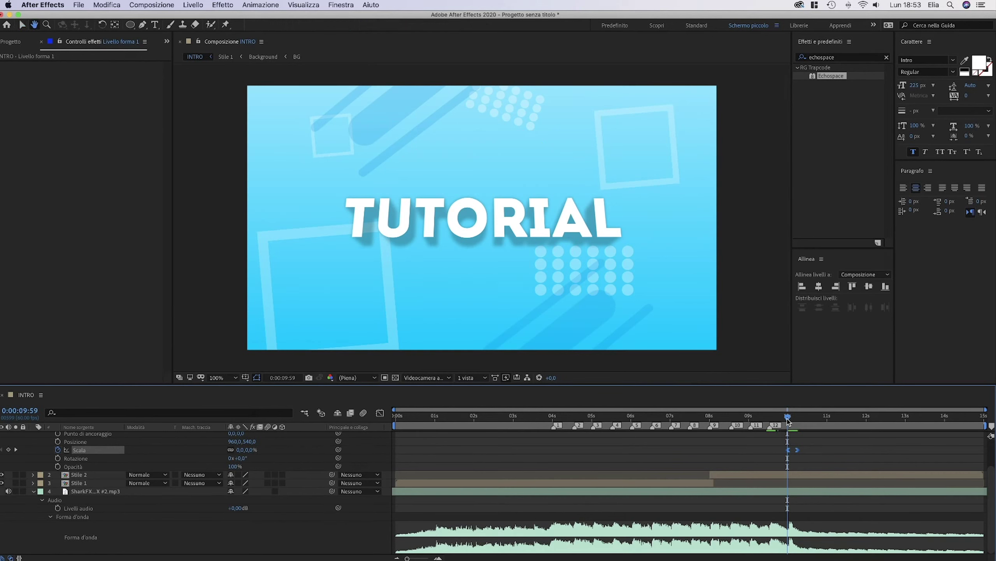
pyautogui.press('space')
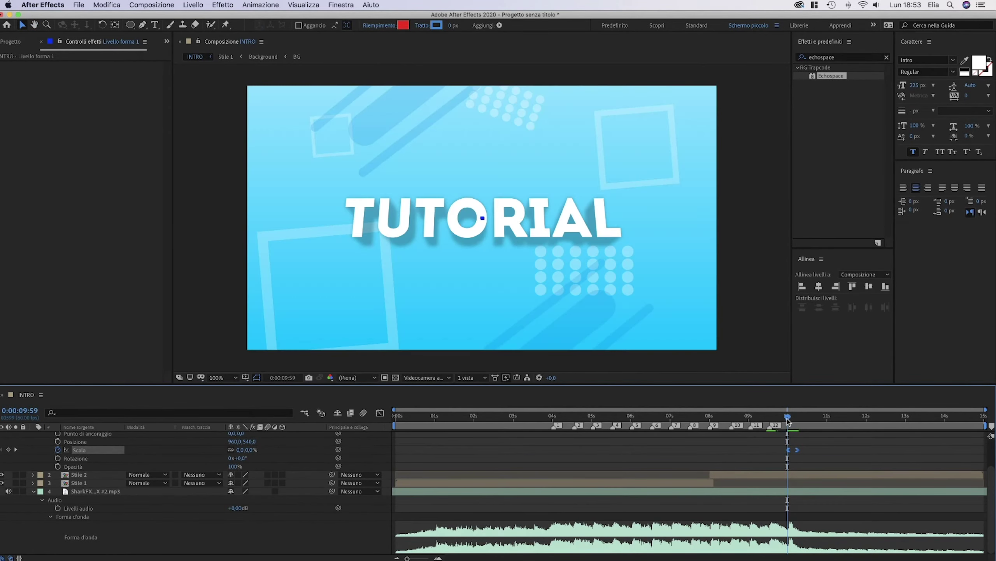
pyautogui.press('space')
pyautogui.press('space')
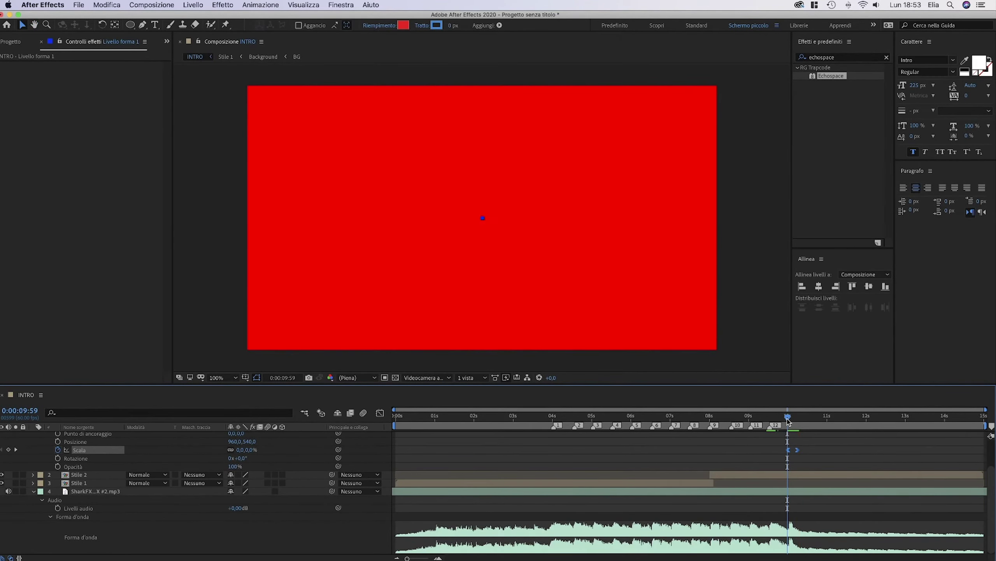
pyautogui.moveTo(789, 421); pyautogui.dragTo(799, 417)
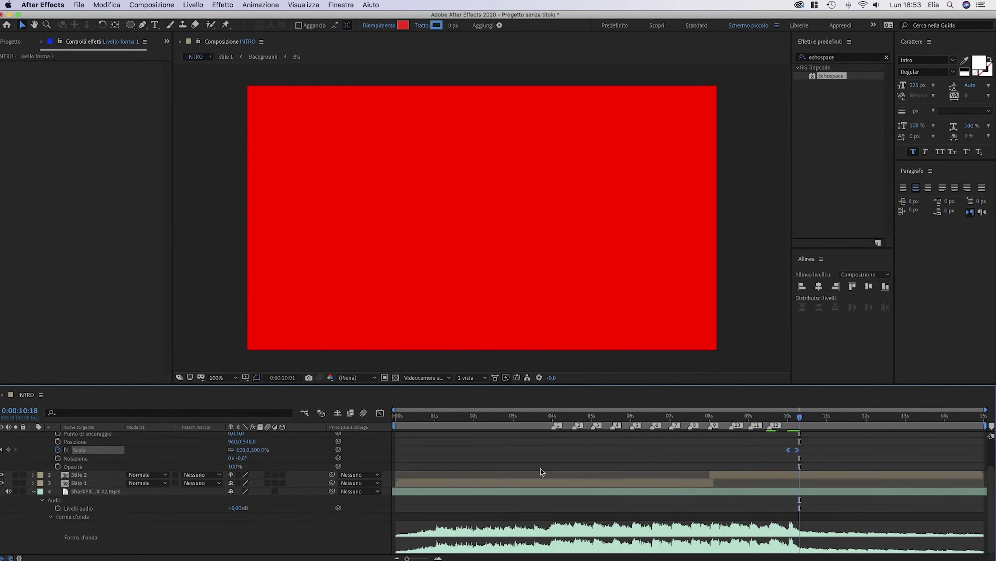
# Trim the start of the Stile 1 layer to just before 0:00:03:57 and collapse the circle and audio layer properties
pyautogui.click(551, 421)
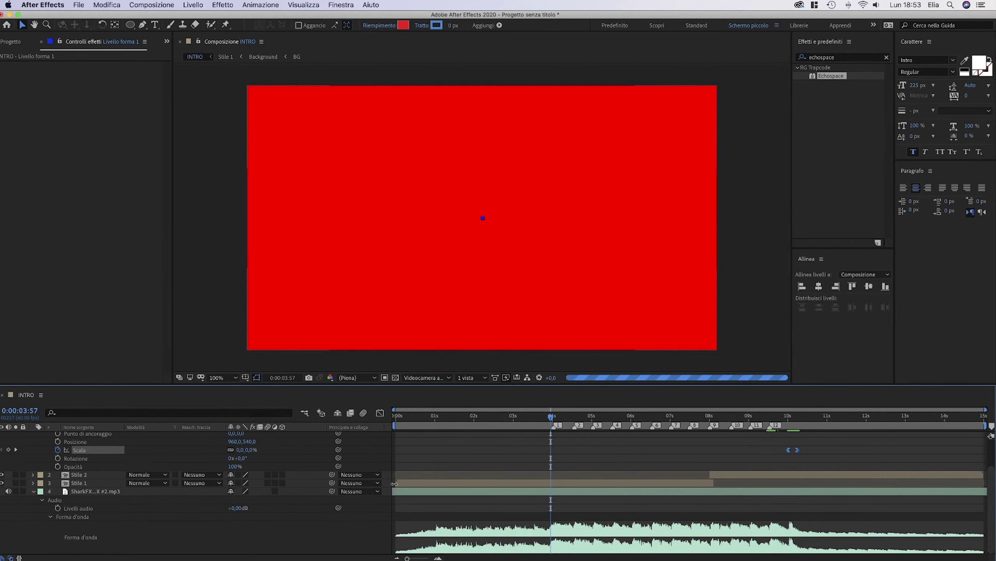
pyautogui.moveTo(394, 483); pyautogui.dragTo(527, 473)
pyautogui.moveTo(541, 473); pyautogui.dragTo(547, 473)
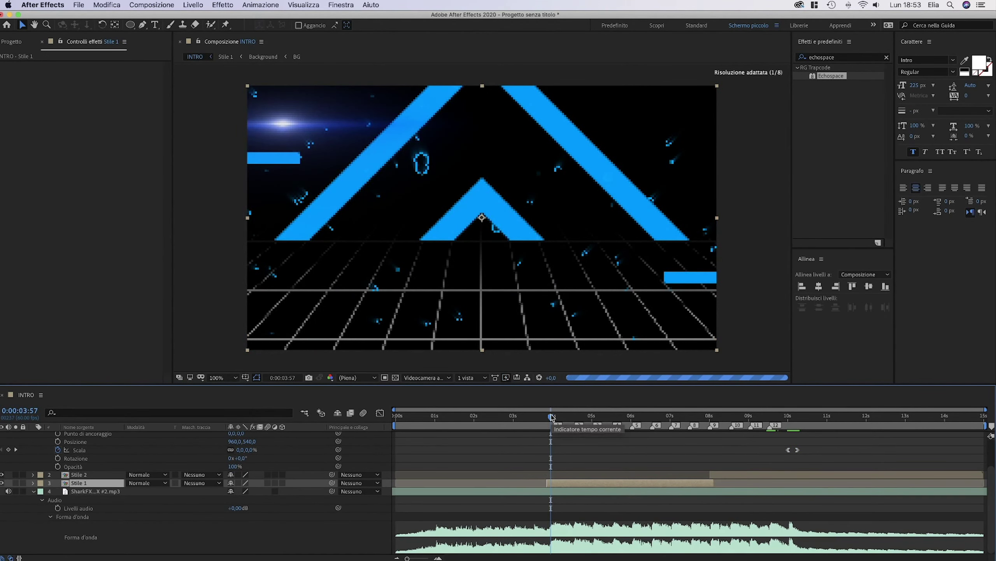
pyautogui.scroll(2, 59, 441)
pyautogui.scroll(1, 59, 440)
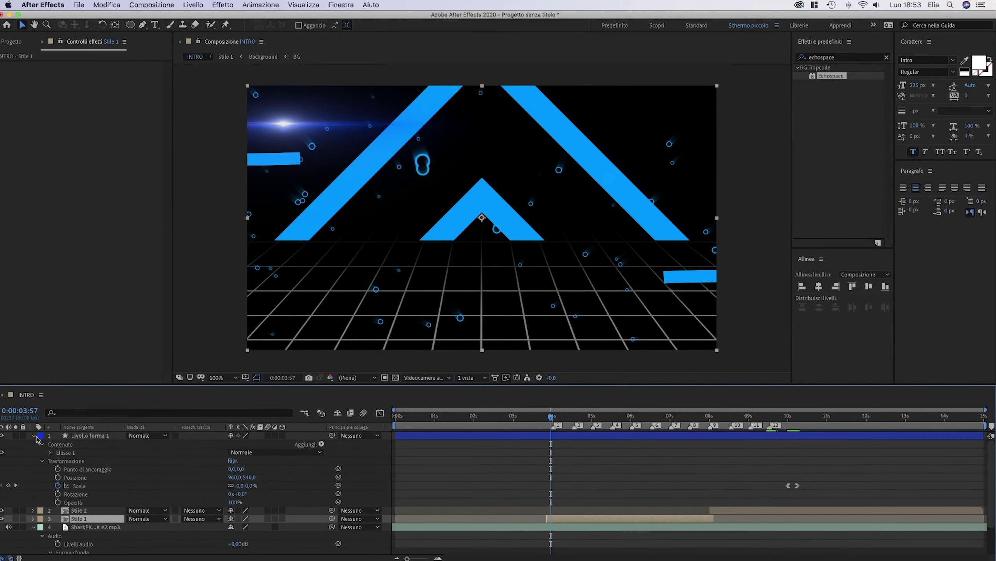
pyautogui.click(34, 435)
pyautogui.click(33, 461)
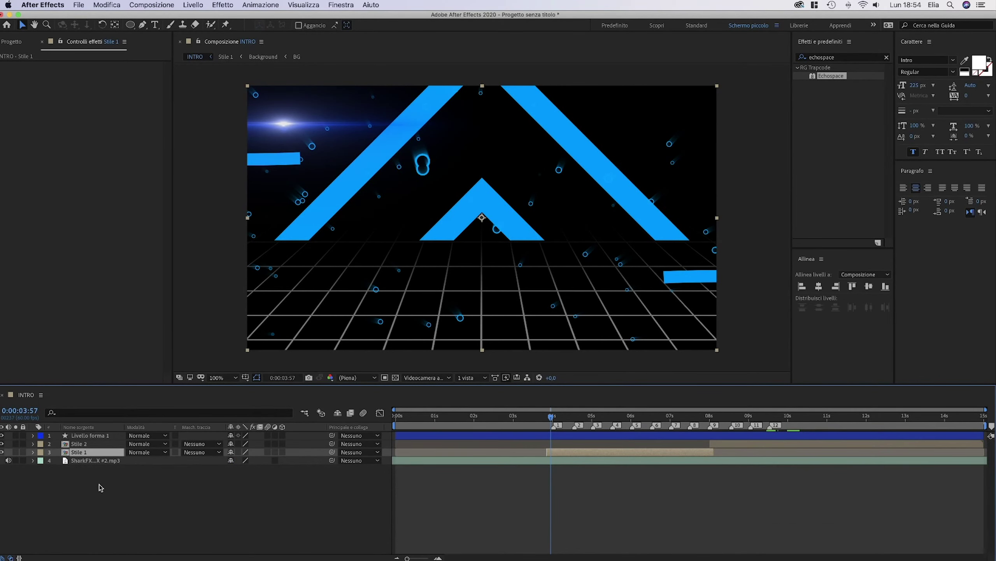
# Begin a new solid layer in the INTRO composition and set its colour to red FF0000
pyautogui.click(98, 483)
pyautogui.rightClick(122, 482)
pyautogui.click(72, 487)
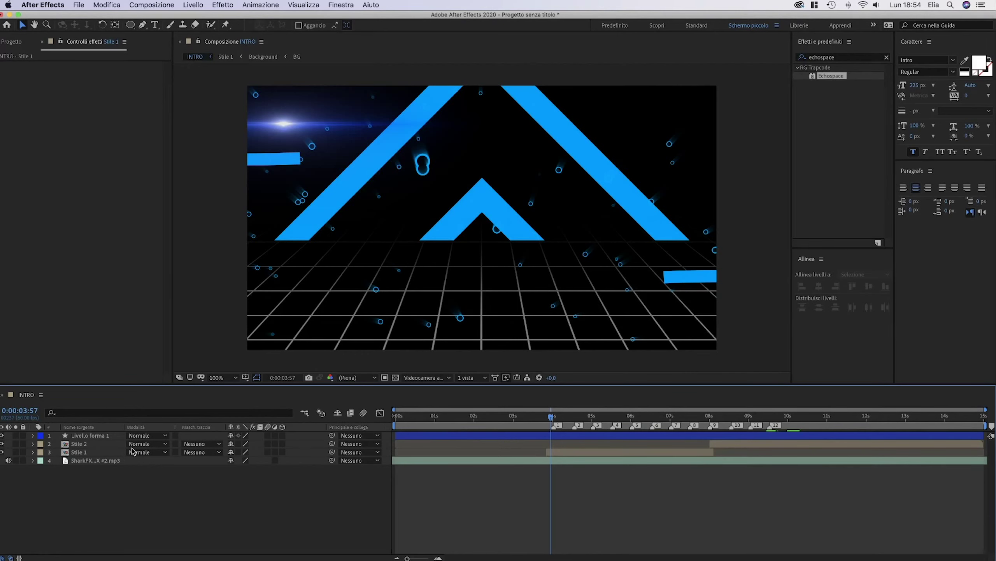
pyautogui.rightClick(132, 450)
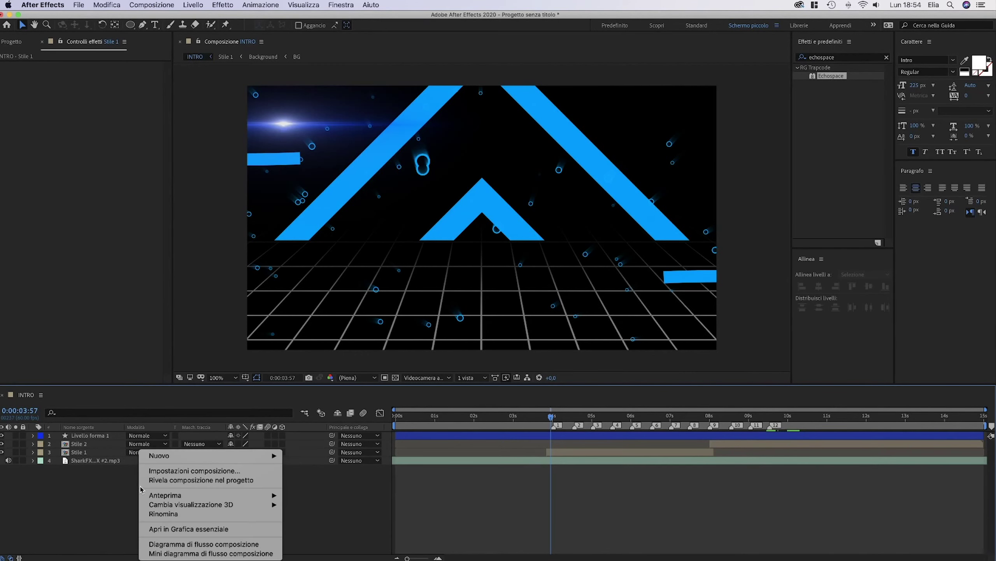
pyautogui.moveTo(230, 456)
pyautogui.click(312, 478)
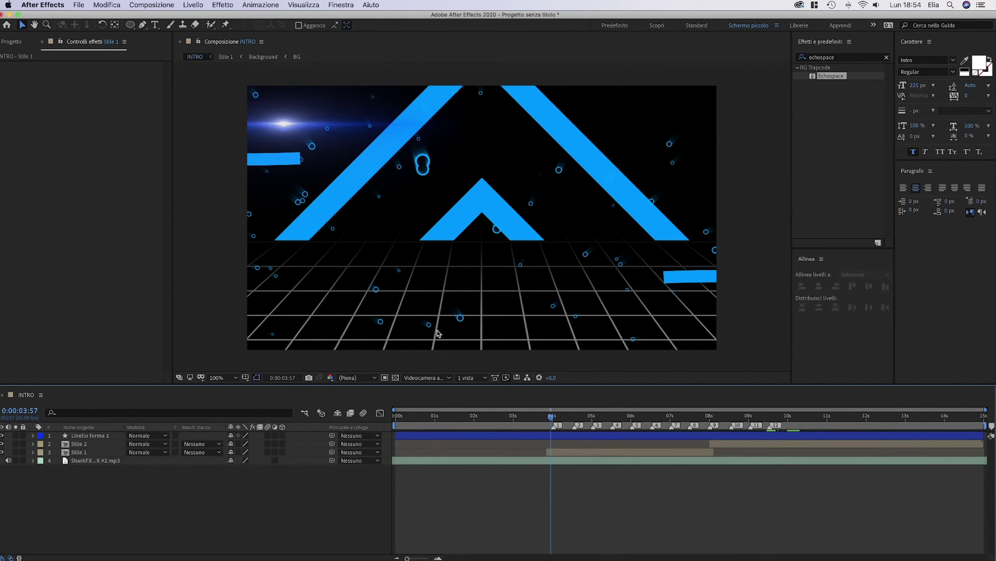
pyautogui.click(482, 288)
pyautogui.write('FF0000')
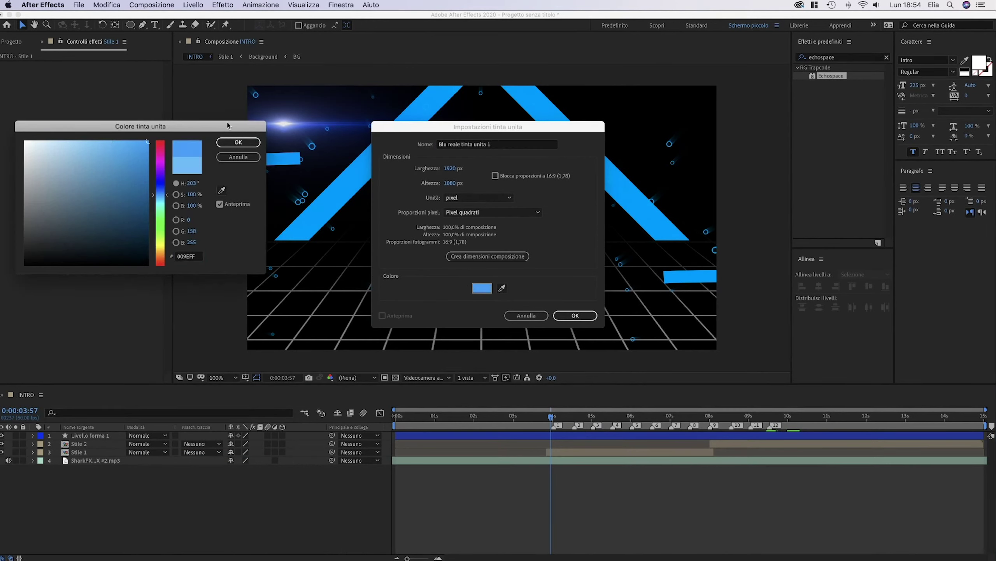
pyautogui.click(227, 145)
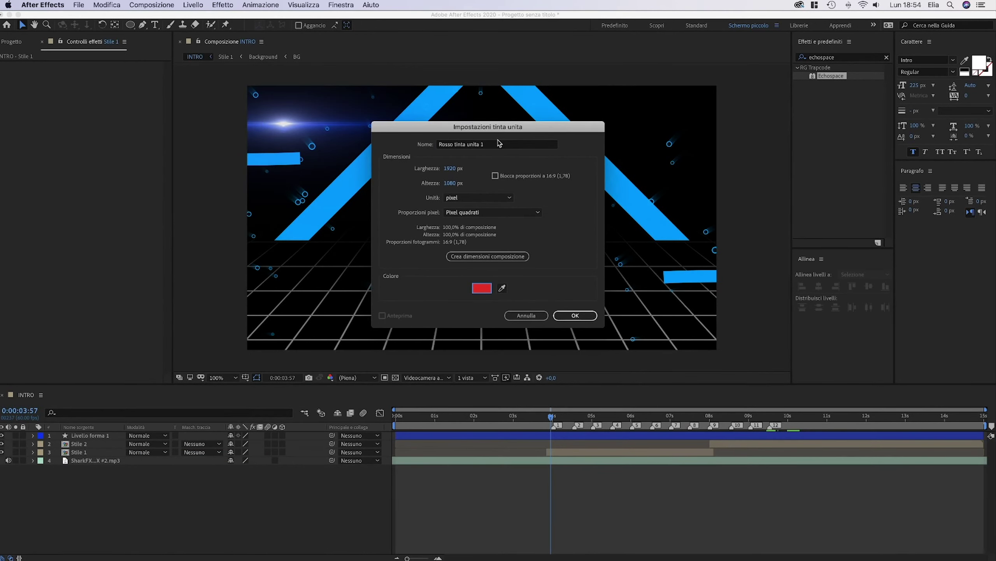
# Name the new solid "cc Light wipe" and create it
pyautogui.write('cc L')
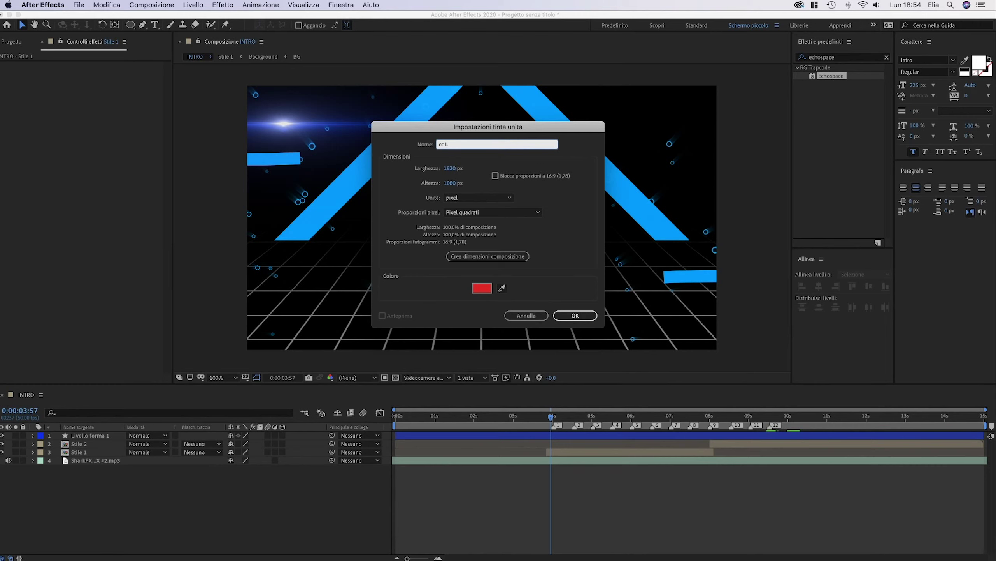
pyautogui.write('ight wipe')
pyautogui.click(579, 316)
pyautogui.click(575, 316)
# Apply the CC Light Wipe effect to the red solid and set the effect's Color to black 000000
pyautogui.moveTo(840, 57); pyautogui.dragTo(574, 55)
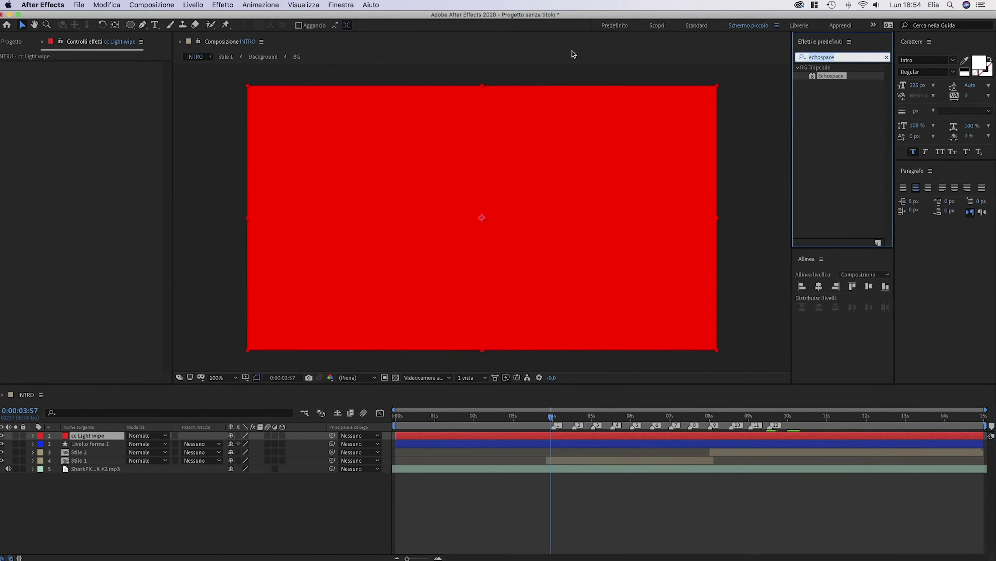
pyautogui.write('cc light')
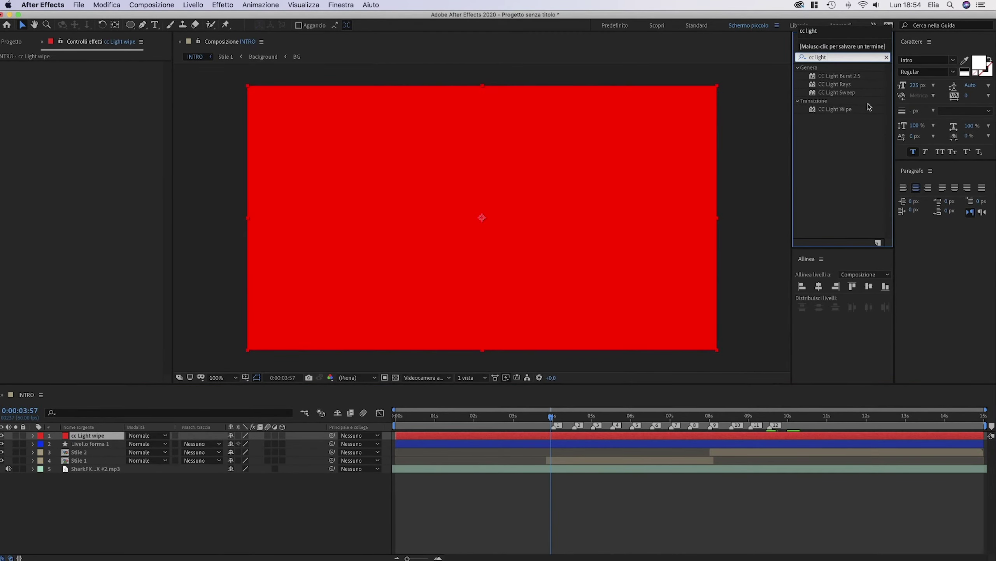
pyautogui.moveTo(859, 108); pyautogui.dragTo(727, 140)
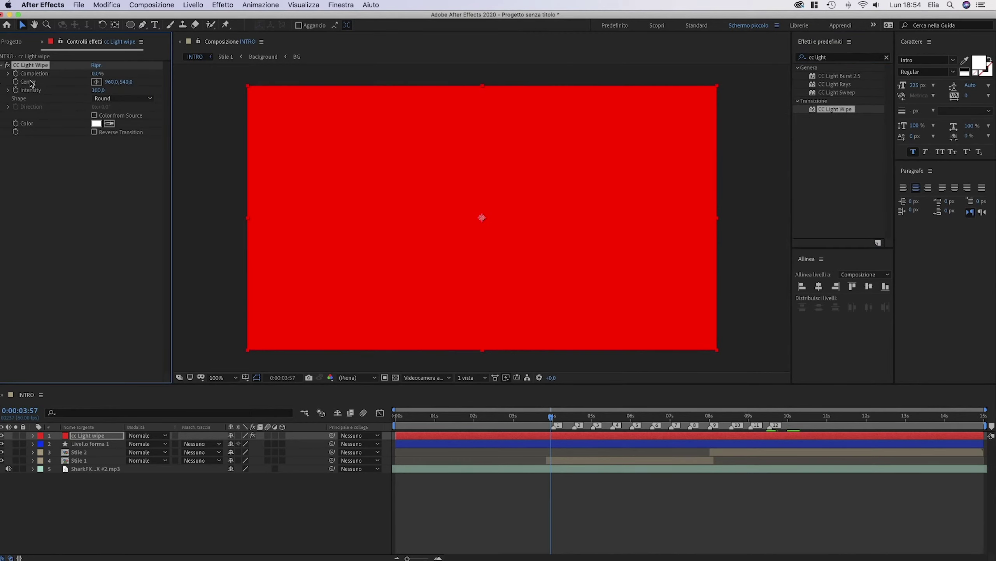
pyautogui.click(96, 123)
pyautogui.moveTo(110, 247); pyautogui.dragTo(25, 265)
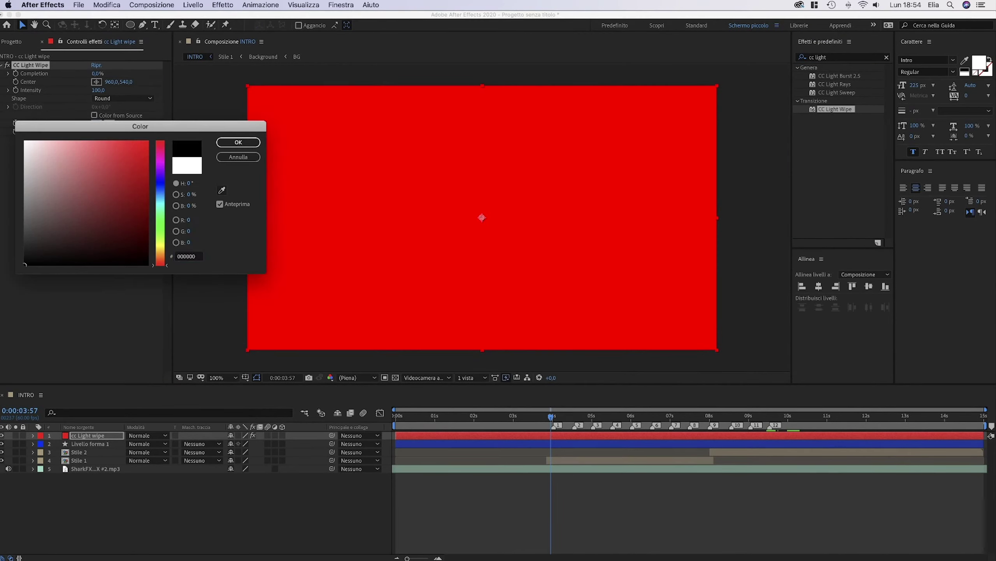
pyautogui.click(255, 142)
# Animate the CC Light Wipe Completion from 0% at about 0:00:04:00 to 100% at 0:00:04:16
pyautogui.click(553, 419)
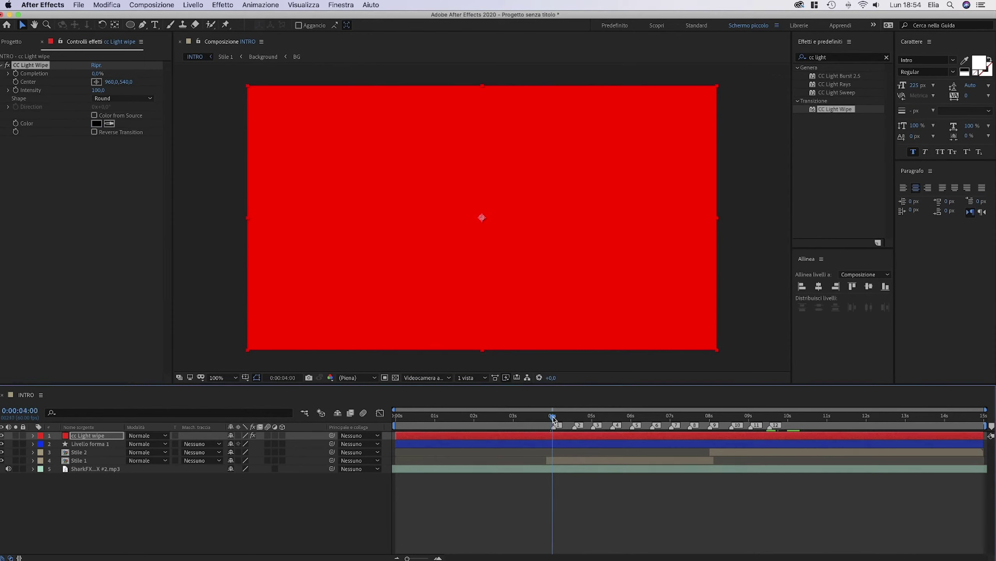
pyautogui.moveTo(553, 417); pyautogui.dragTo(565, 420)
pyautogui.click(15, 73)
pyautogui.click(95, 73)
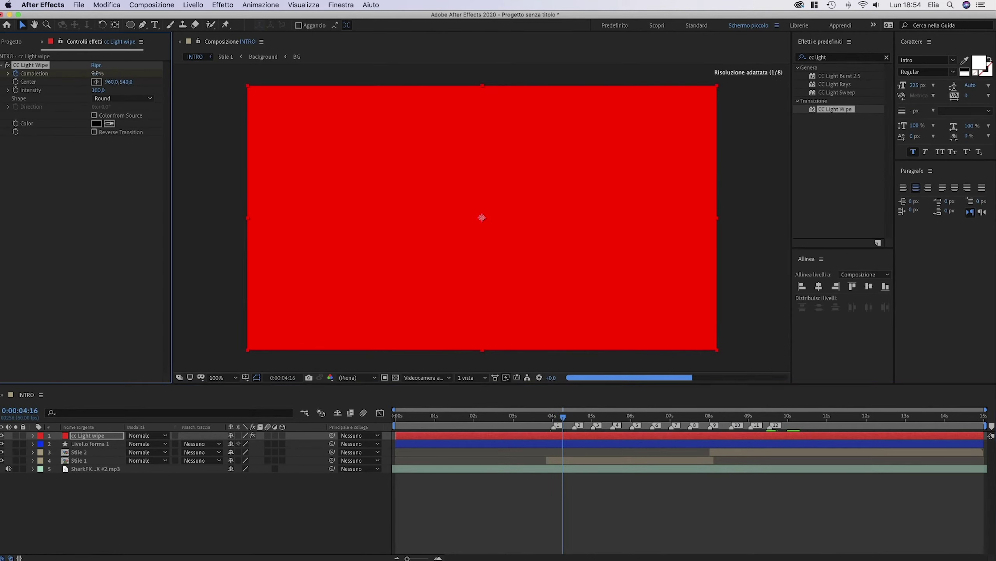
pyautogui.moveTo(95, 73); pyautogui.dragTo(364, 76)
# Reveal the Completion keyframes in the timeline and move the end keyframe slightly past 0:00:04:16
pyautogui.click(33, 435)
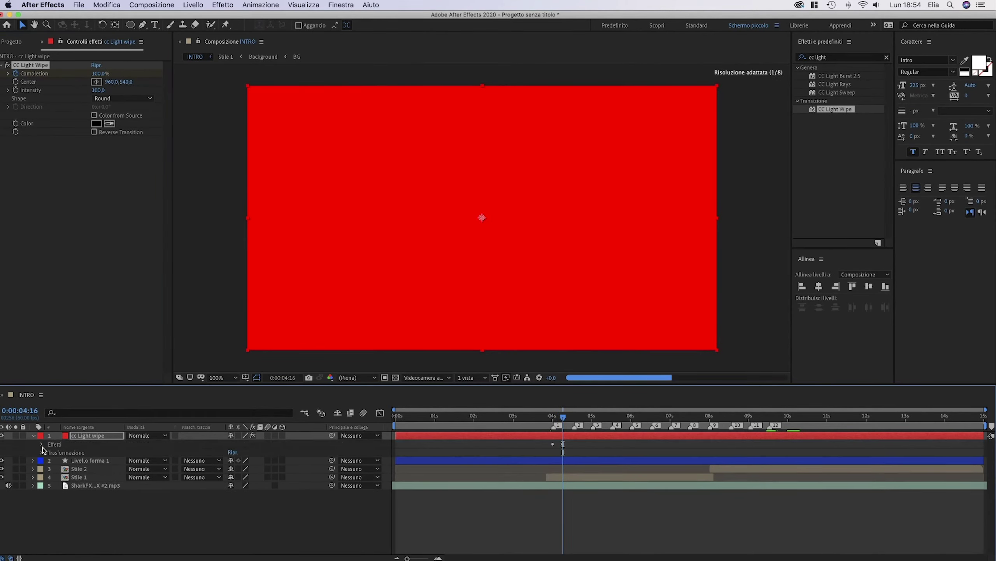
pyautogui.click(42, 444)
pyautogui.click(51, 452)
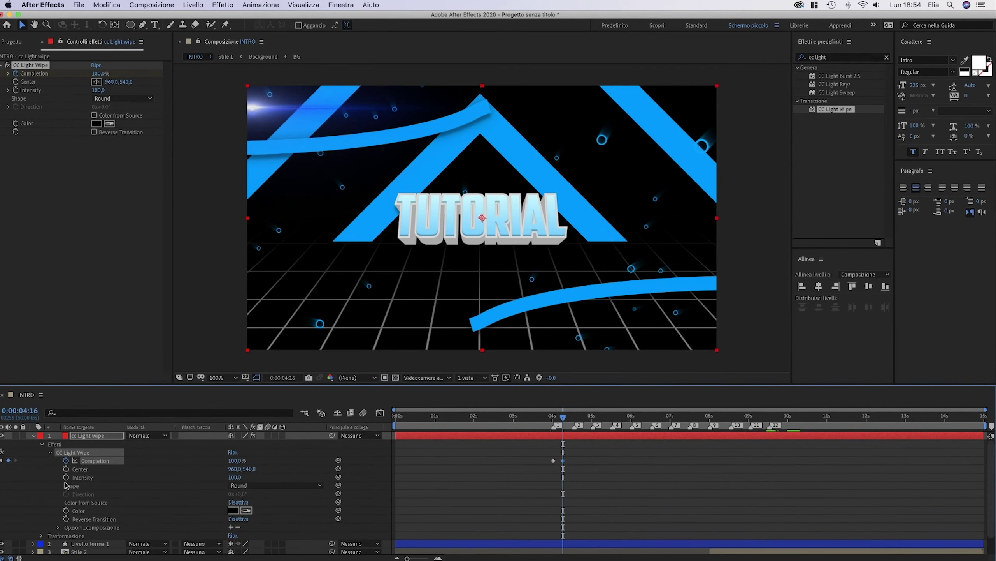
pyautogui.moveTo(563, 460); pyautogui.dragTo(567, 462)
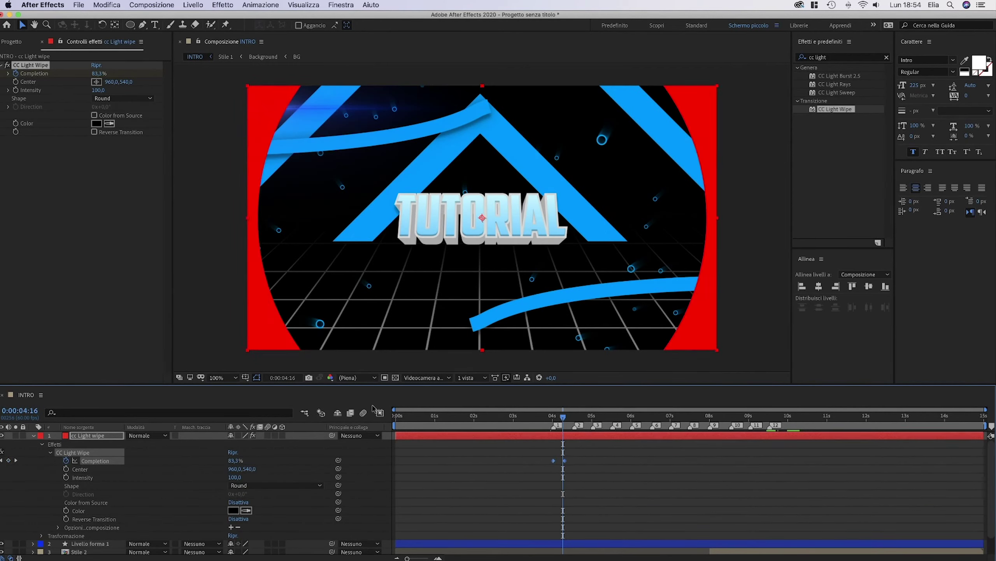
# Ease the Completion animation in the speed graph by lowering the end keyframe's speed to 0 %/sec, and return to 0:00:03:56
pyautogui.click(380, 412)
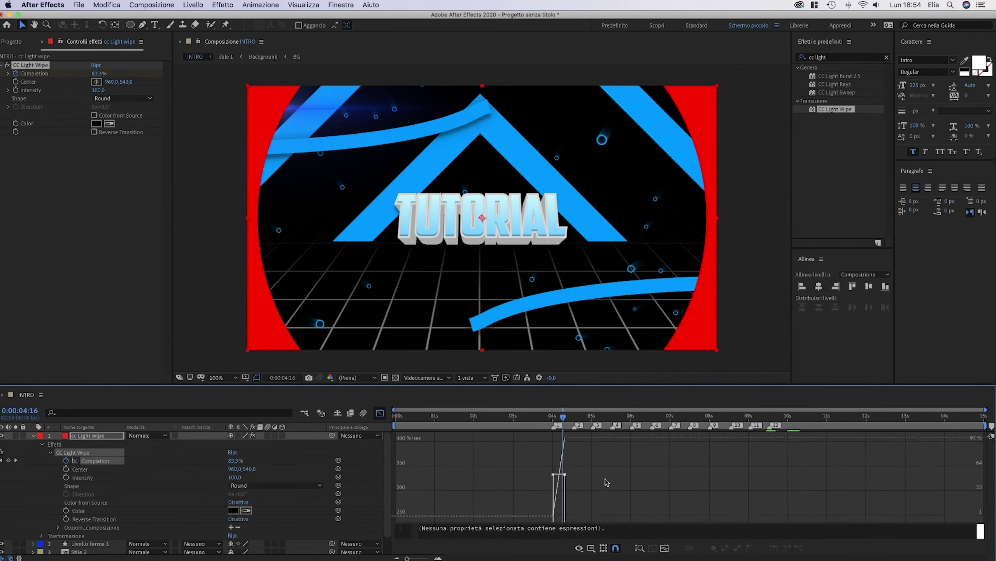
pyautogui.click(557, 470)
pyautogui.moveTo(563, 476); pyautogui.dragTo(544, 494)
pyautogui.click(551, 417)
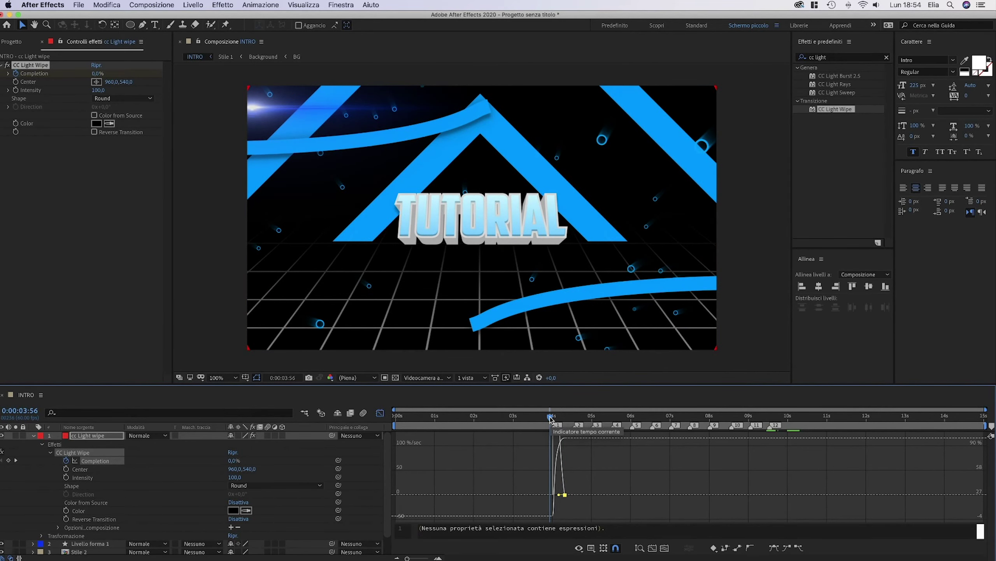
# Preview the light wipe from 0:00:03:56, collapse the cc Light wipe layer's properties, and play the INTRO composition from its start
pyautogui.press('space')
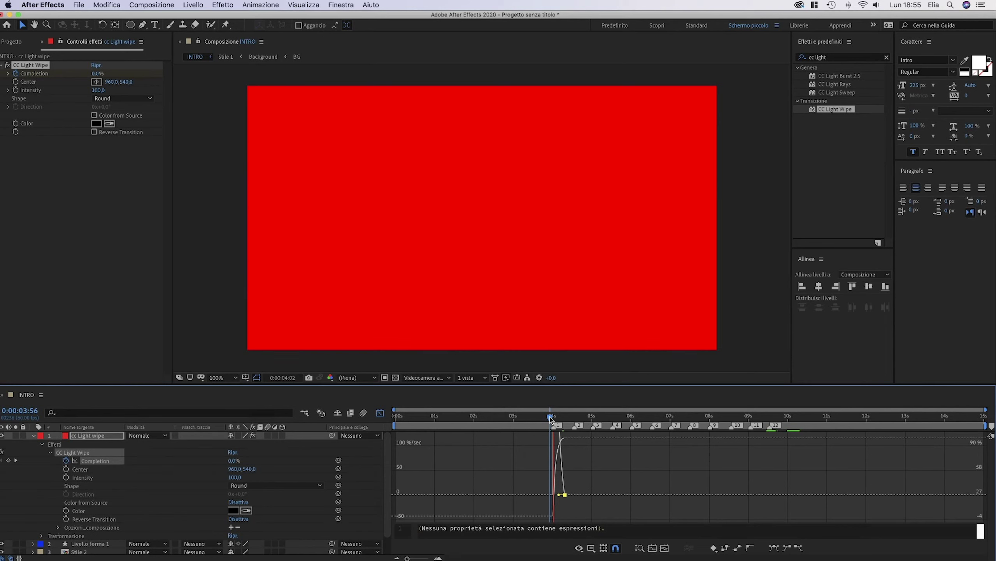
pyautogui.press('space')
pyautogui.press('Home')
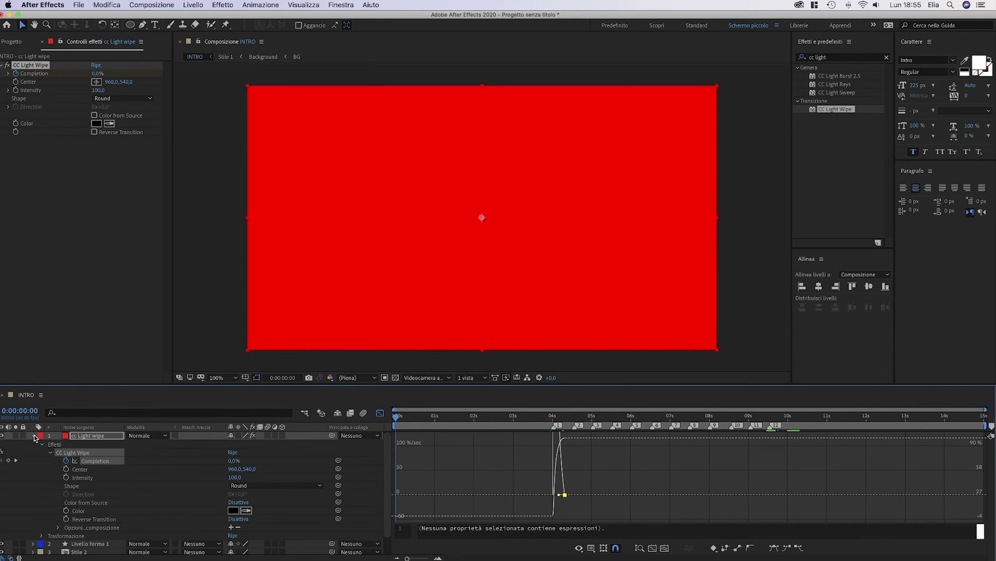
pyautogui.click(34, 435)
pyautogui.press('space')
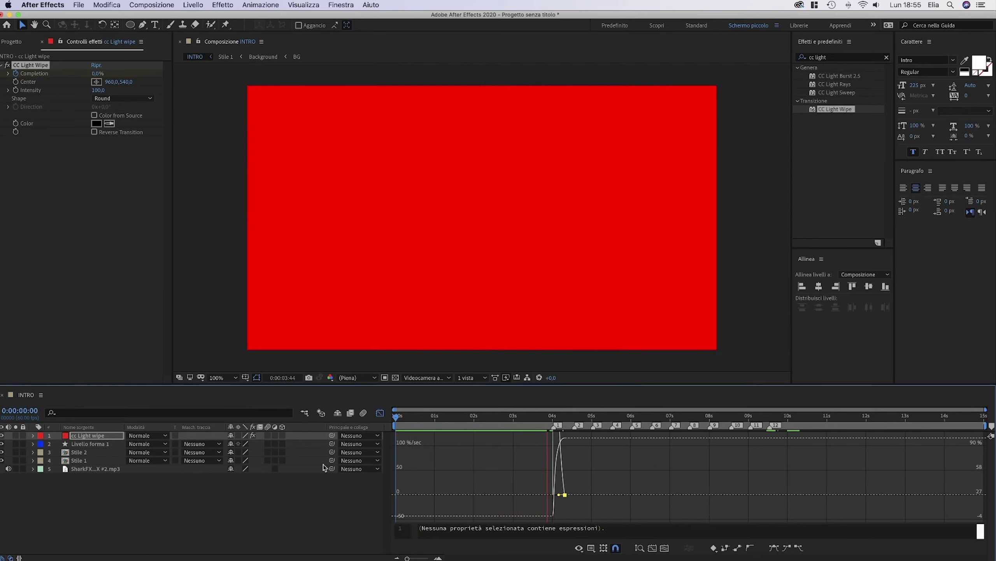
# Move to 0:00:05:27, open the Stile 1 composition and expand its top adjustment layer
pyautogui.click(610, 417)
pyautogui.press('F2')
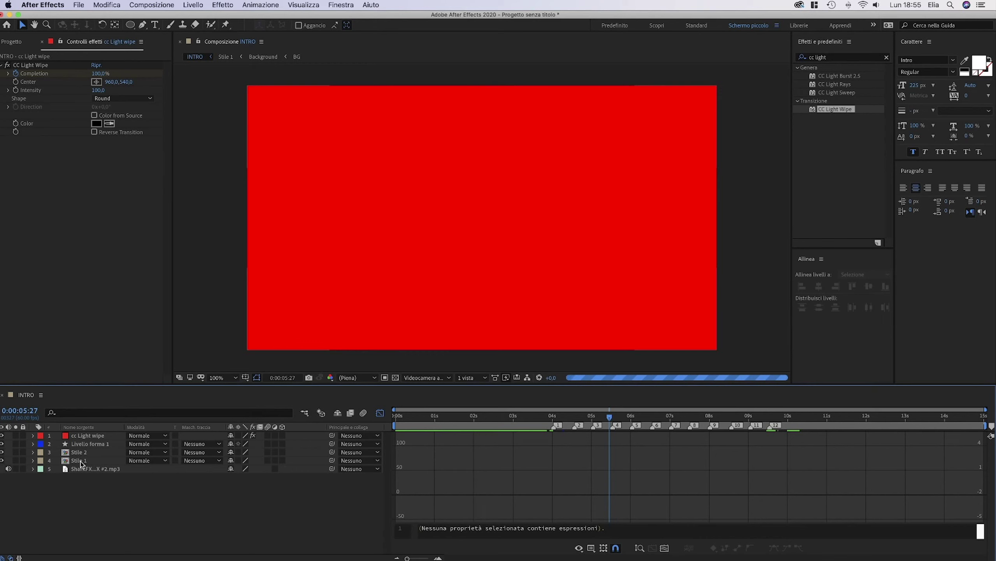
pyautogui.click(82, 461)
pyautogui.doubleClick(83, 461)
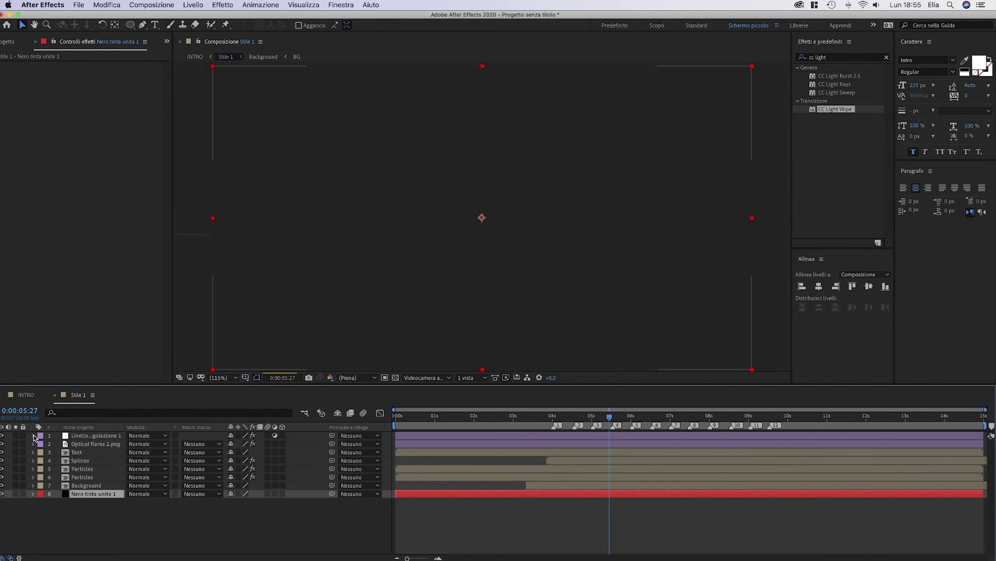
pyautogui.click(33, 435)
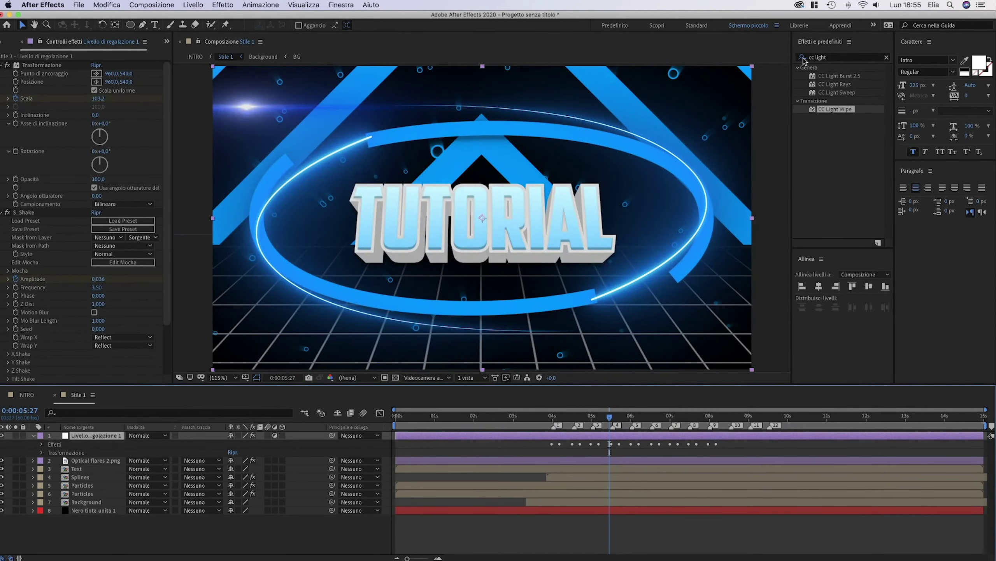
# Find the Bagliore effect and apply it to the adjustment layer in Stile 1
pyautogui.click(803, 60)
pyautogui.write('bagli')
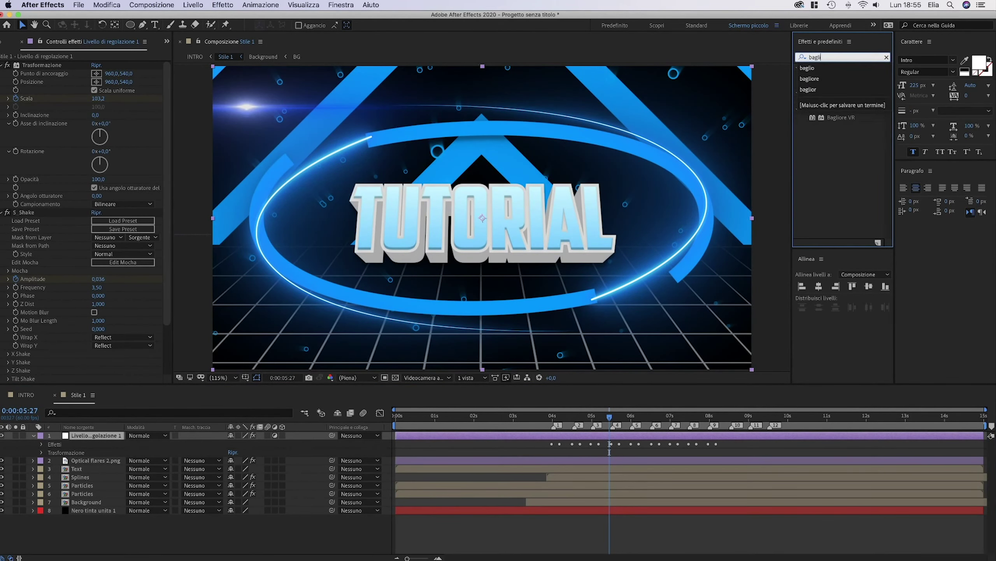
pyautogui.write('ore')
pyautogui.click(850, 102)
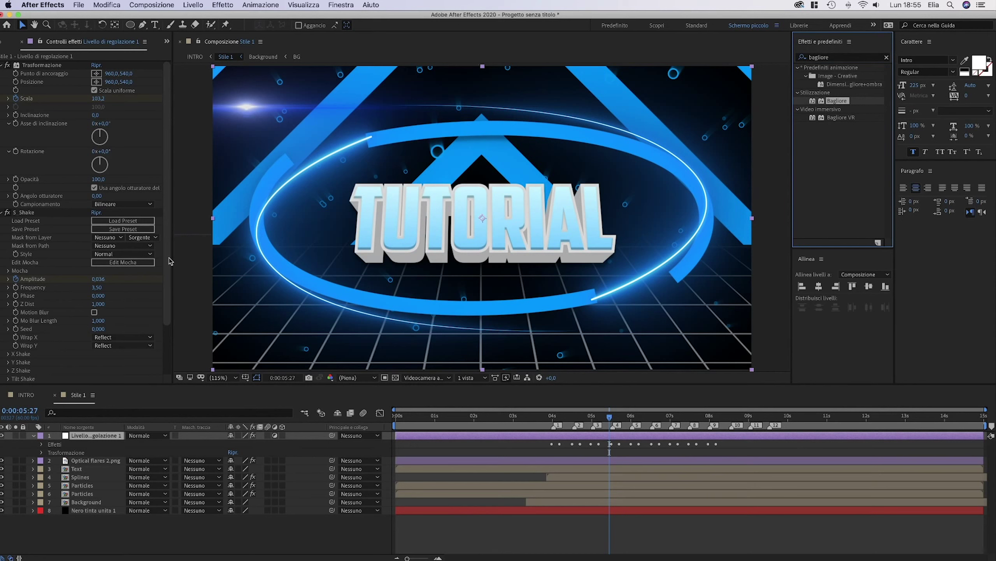
pyautogui.moveTo(156, 258); pyautogui.dragTo(155, 258)
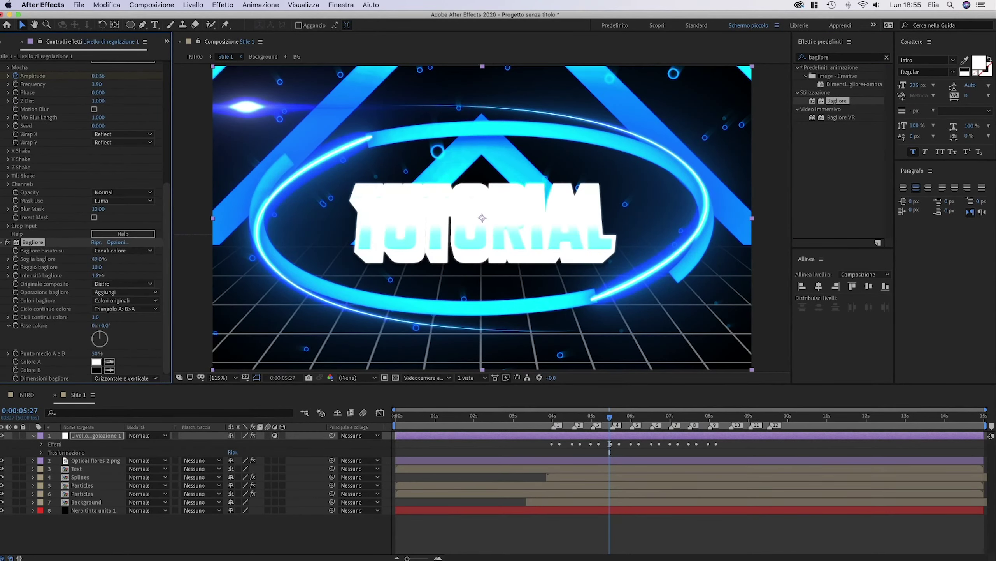
# Set the Bagliore effect's threshold (Soglia bagliore) to 100% and its radius (Raggio bagliore) to 1000
pyautogui.moveTo(97, 259); pyautogui.dragTo(114, 259)
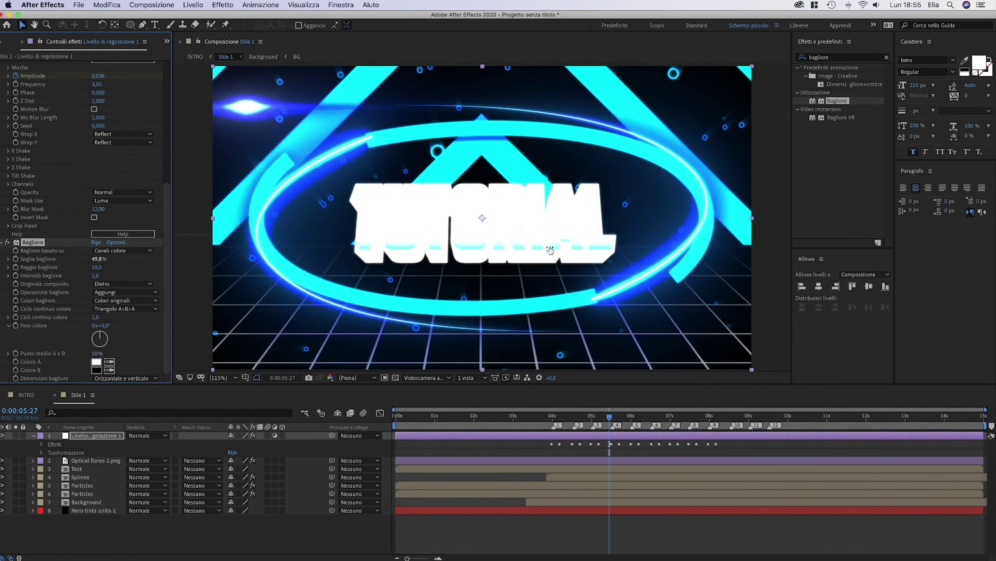
pyautogui.moveTo(684, 241); pyautogui.dragTo(993, 216)
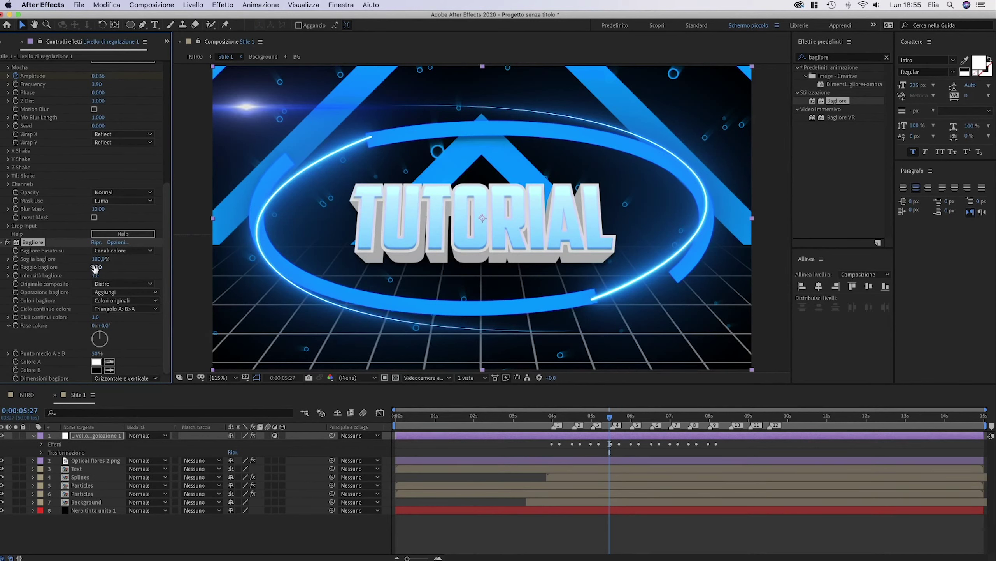
pyautogui.moveTo(98, 267); pyautogui.dragTo(588, 263)
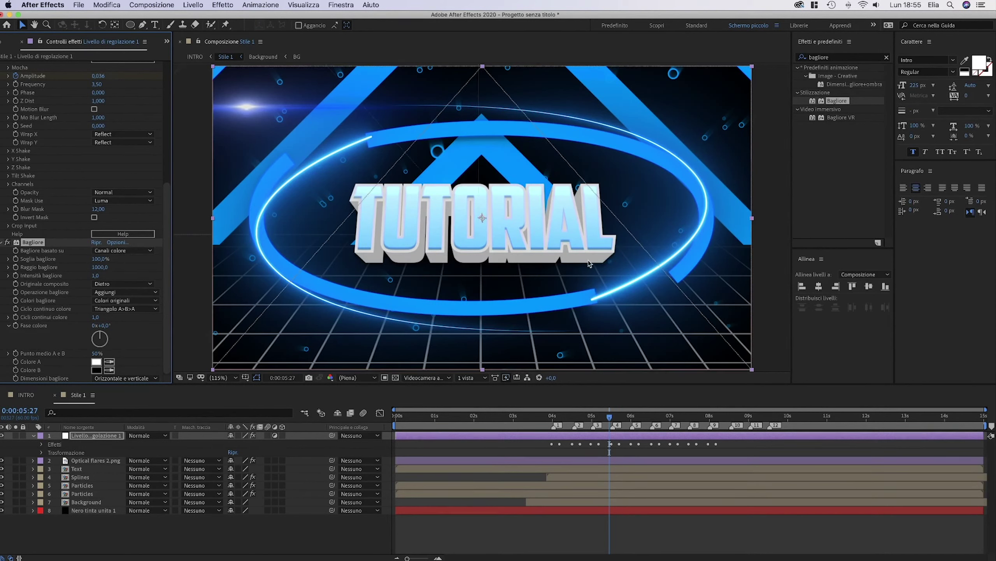
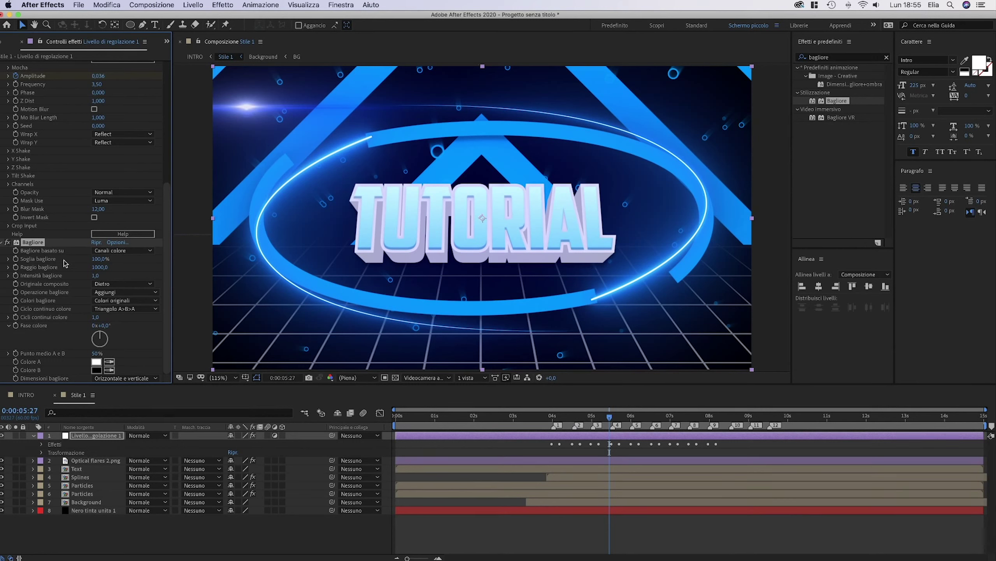
# Set the Bagliore effect's intensity (Intensità bagliore) to 0,4 on the adjustment layer in Stile 1
pyautogui.click(96, 275)
pyautogui.write('0,2')
pyautogui.press('Return')
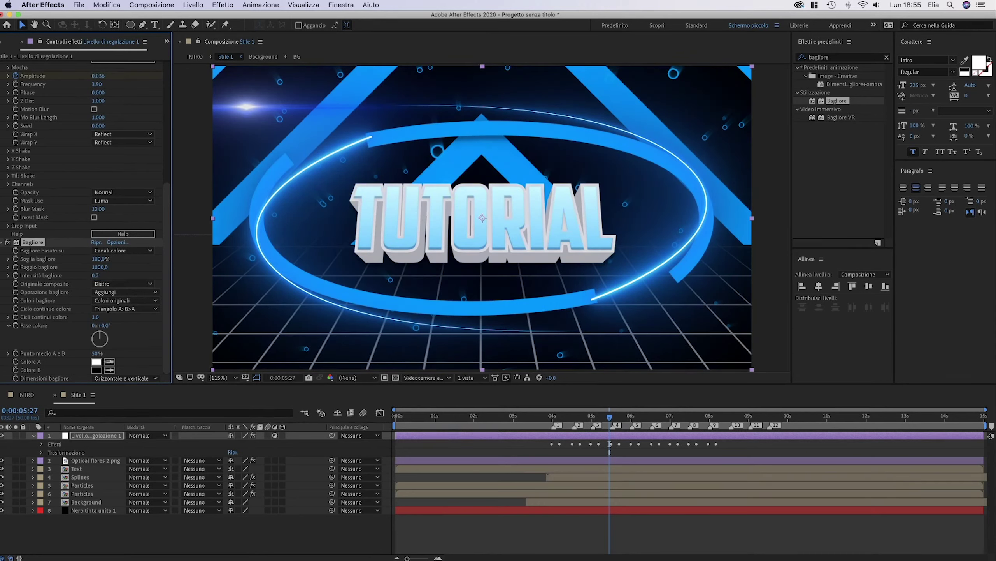
pyautogui.click(94, 276)
pyautogui.press('Return')
pyautogui.moveTo(95, 276); pyautogui.dragTo(120, 268)
pyautogui.click(98, 277)
pyautogui.press('Return')
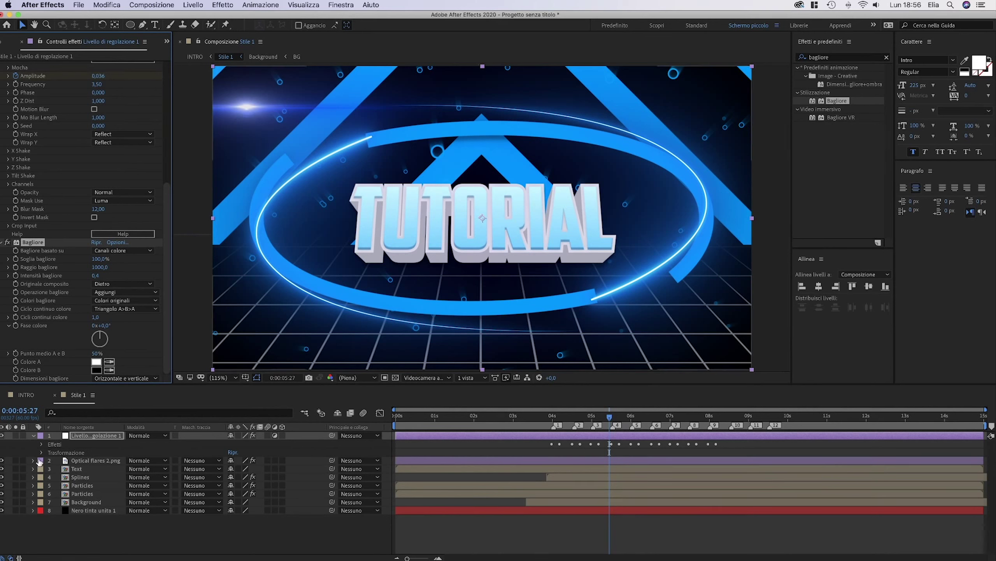
# Reveal the Bagliore properties in the timeline and start keyframing Intensità bagliore at 0:00:03:59
pyautogui.click(41, 444)
pyautogui.click(50, 469)
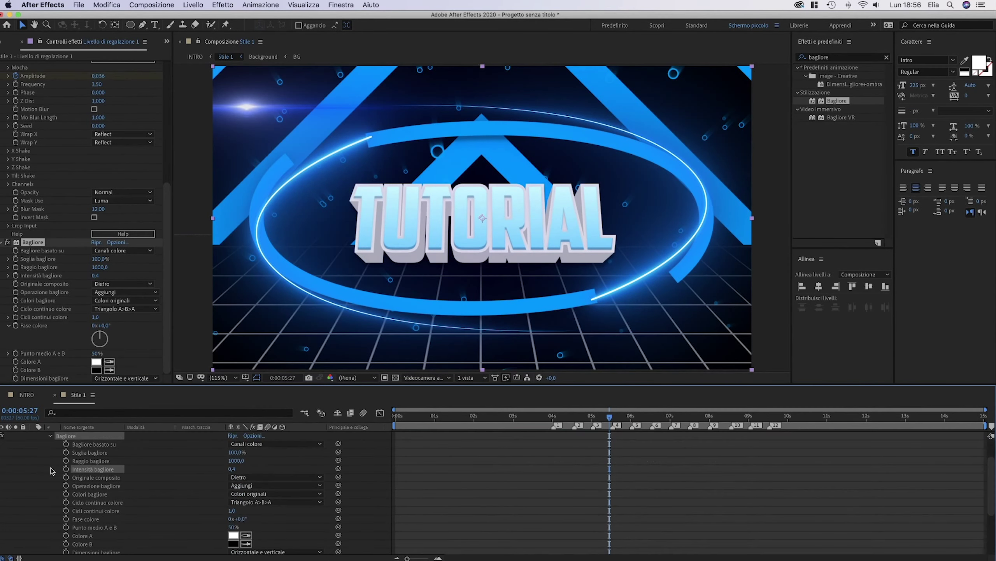
pyautogui.click(424, 558)
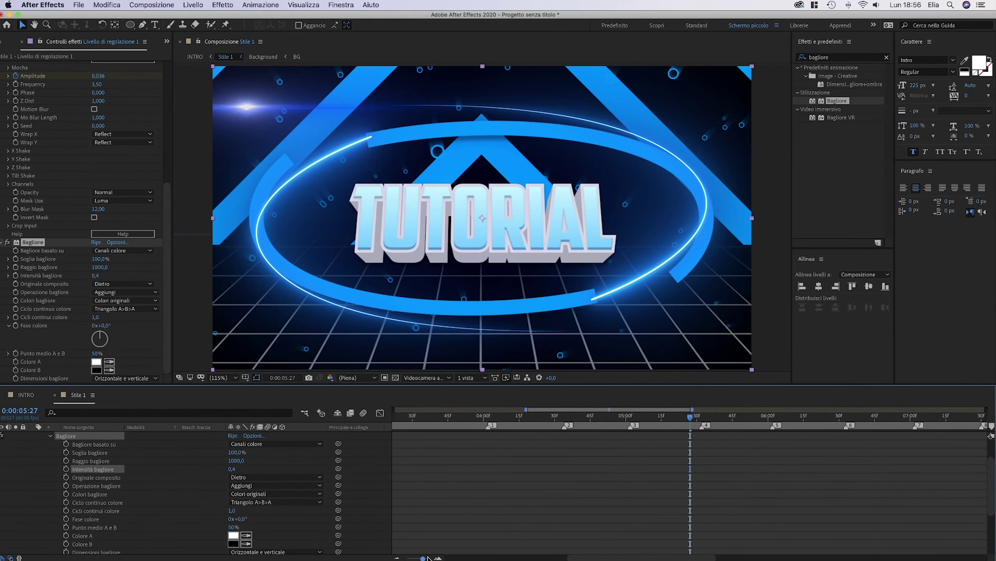
pyautogui.click(484, 420)
pyautogui.scroll(2, 493, 487)
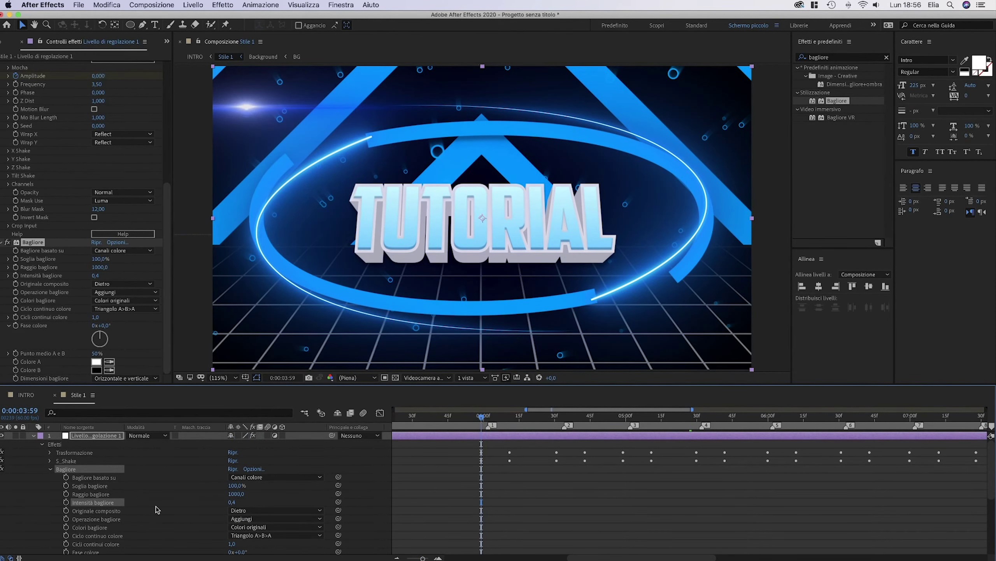
pyautogui.click(66, 502)
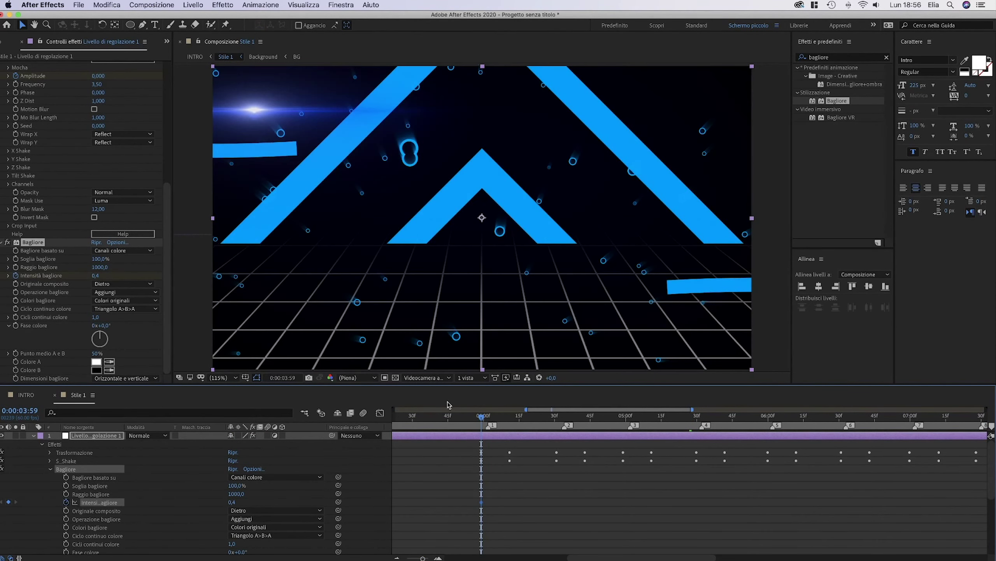
# At 0:00:04:11, add an Intensità bagliore keyframe and raise its value to 1,4
pyautogui.click(509, 420)
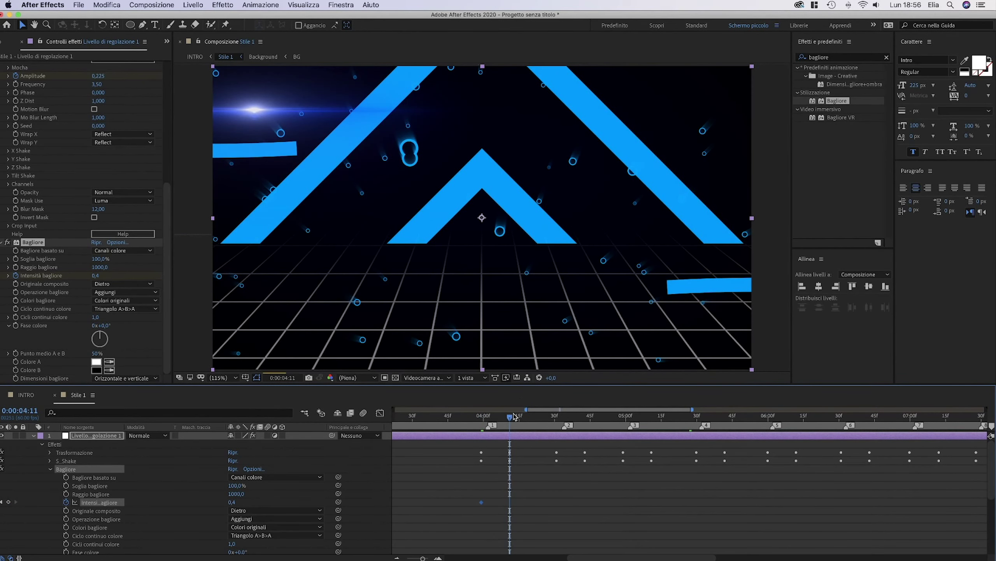
pyautogui.click(232, 501)
pyautogui.write('1')
pyautogui.press('Return')
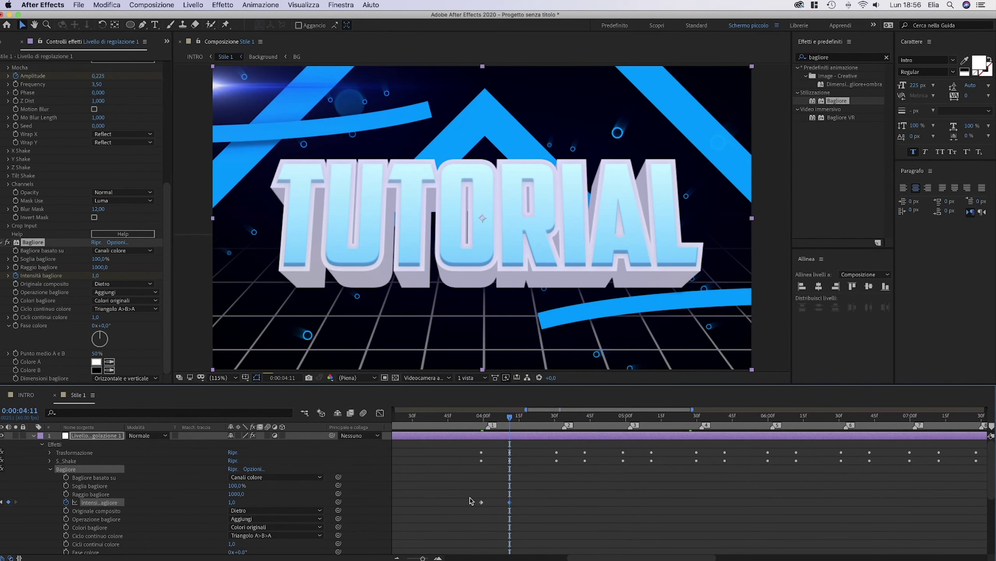
pyautogui.moveTo(468, 502); pyautogui.dragTo(547, 504)
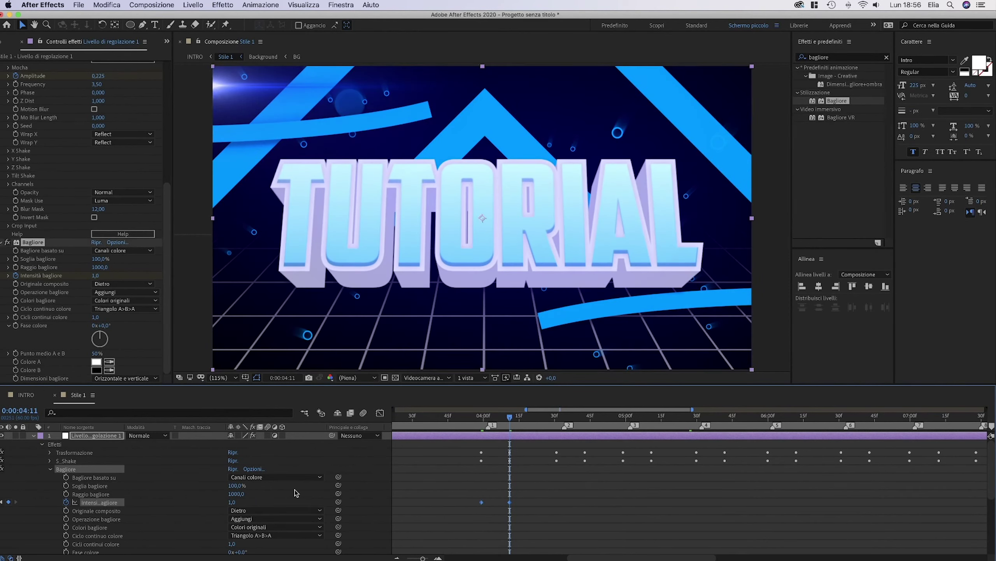
pyautogui.click(232, 501)
pyautogui.click(463, 502)
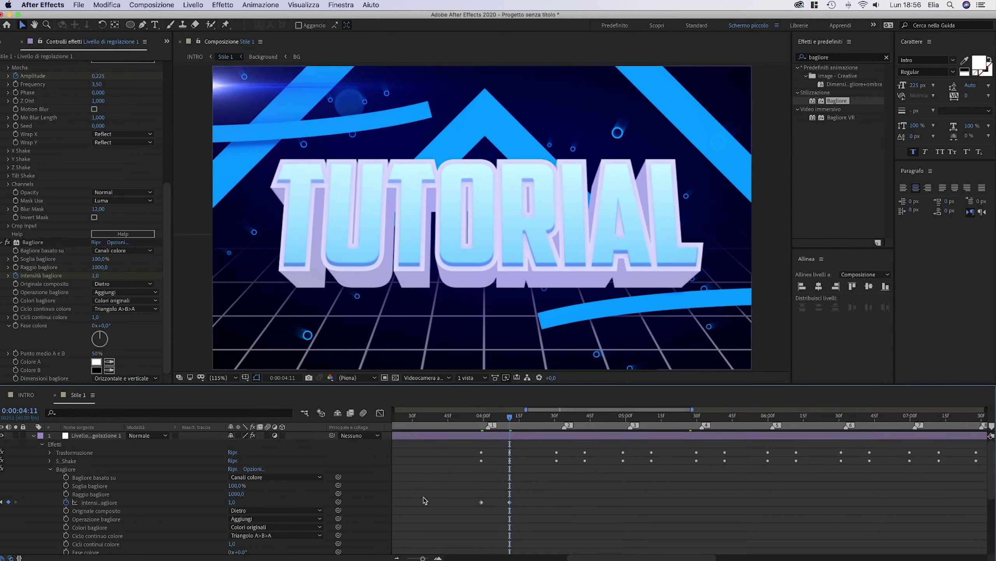
pyautogui.click(234, 502)
pyautogui.write('1,35')
pyautogui.press('Return')
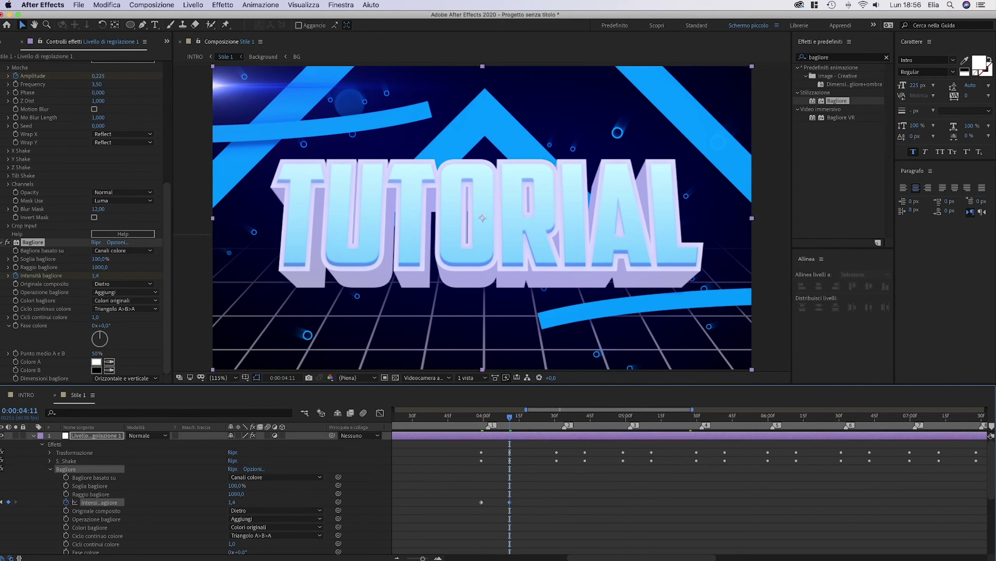
# Copy the two Intensità bagliore keyframes and paste them at 0:00:04:31 and 0:00:04:59, in line with the shake keyframes
pyautogui.moveTo(523, 503); pyautogui.dragTo(475, 495)
pyautogui.click(556, 418)
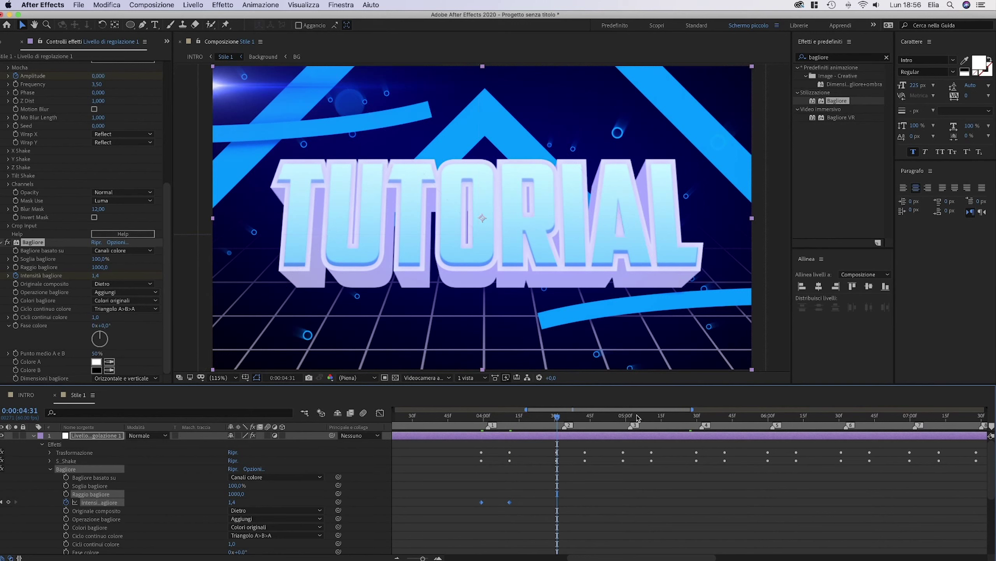
pyautogui.click(625, 418)
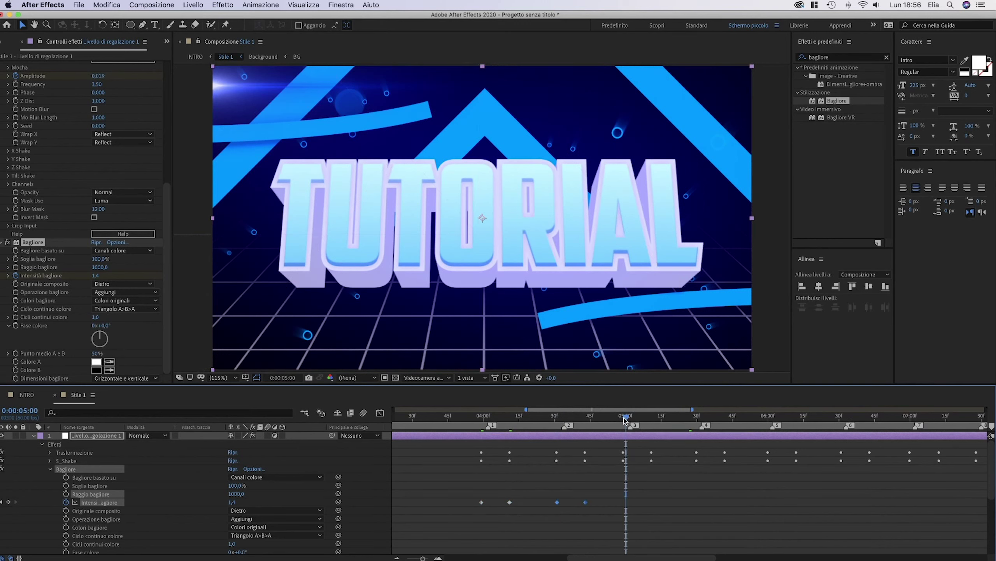
pyautogui.click(624, 417)
pyautogui.press('super+v')
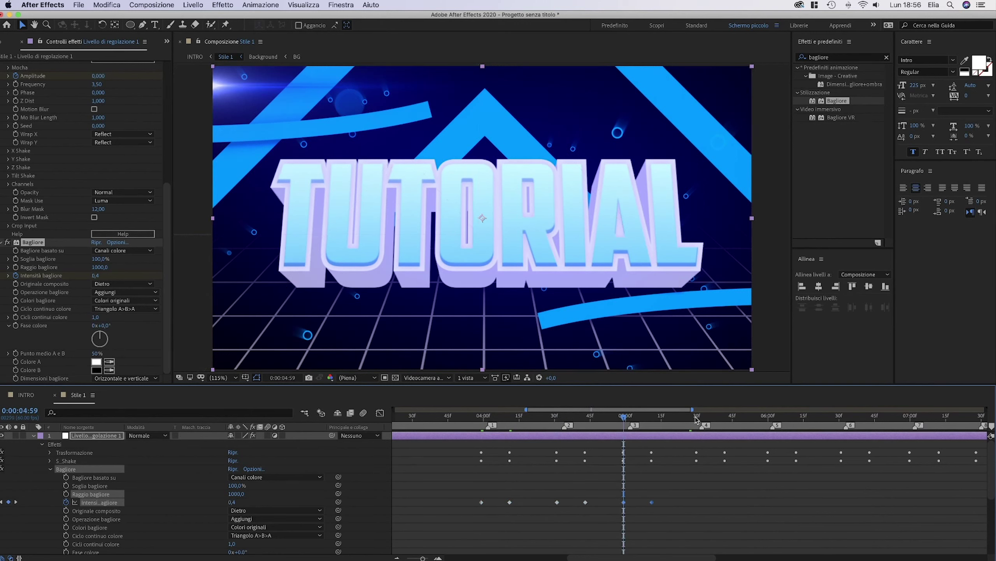
# Paste the pair of Intensità bagliore keyframes at 0:00:05:30, 0:00:06:00 and 0:00:06:31
pyautogui.click(696, 418)
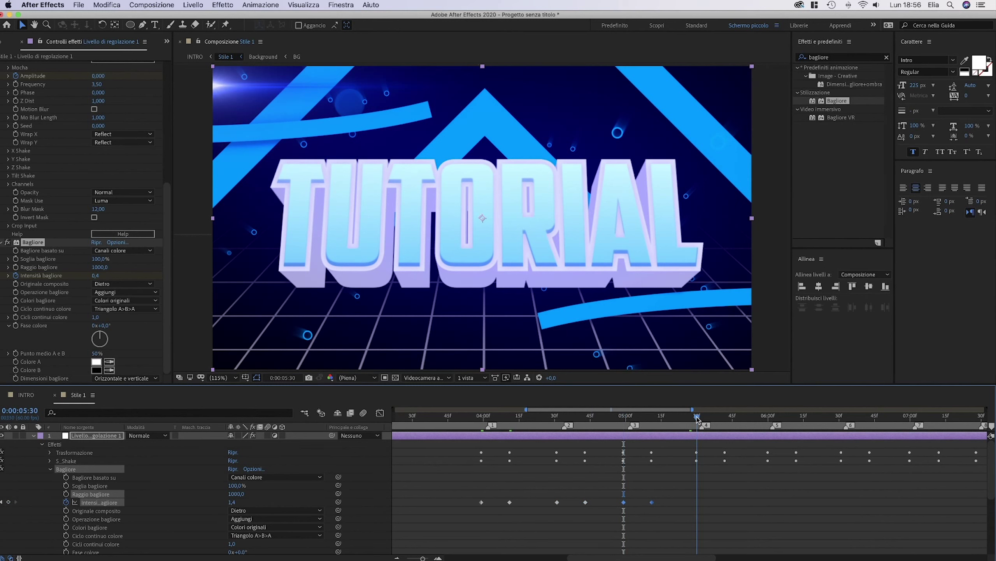
pyautogui.click(768, 417)
pyautogui.press('cmd+v')
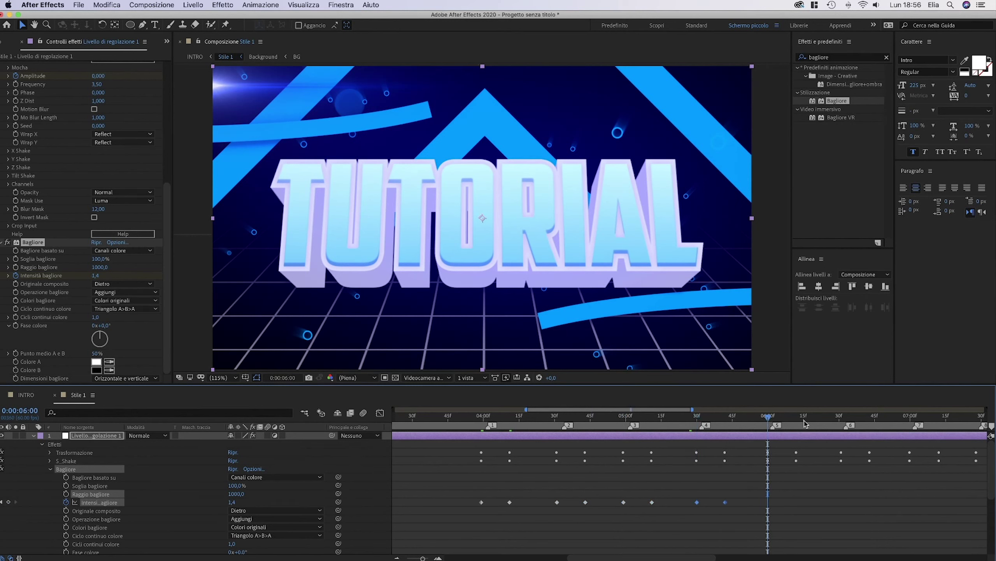
pyautogui.click(844, 419)
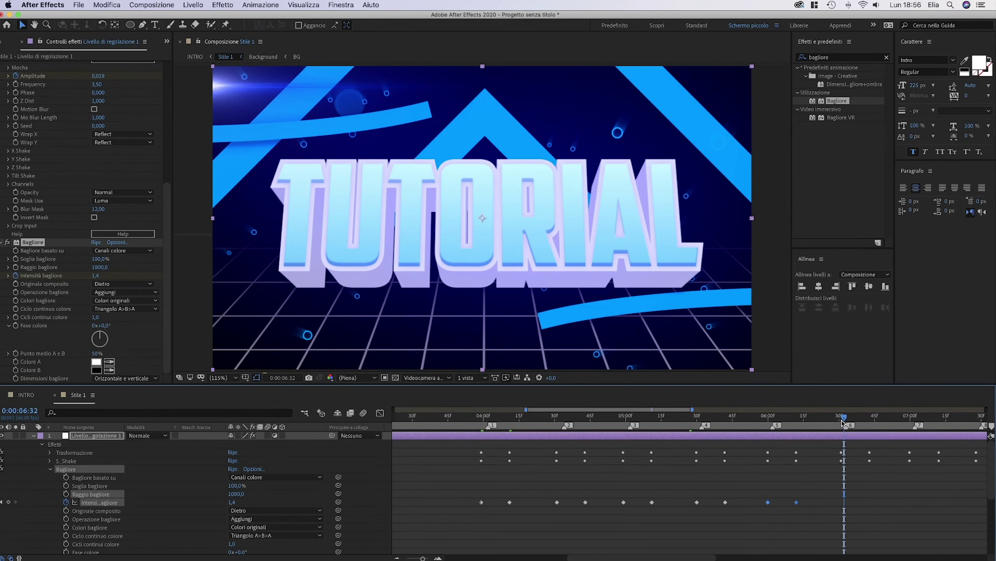
pyautogui.click(842, 418)
pyautogui.press('cmd+v')
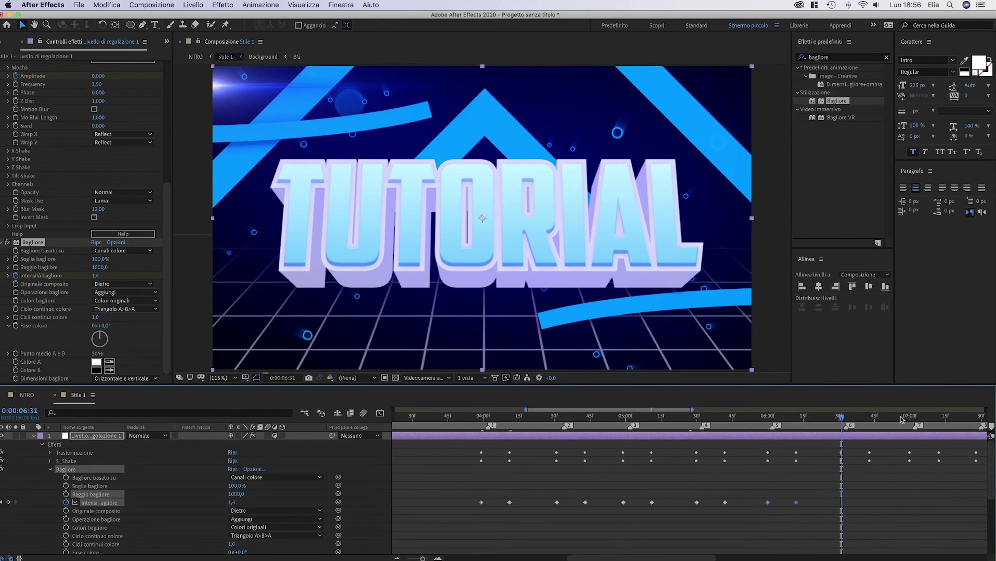
# Paste the Intensità bagliore keyframe pair at 0:00:07:00, 0:00:07:28 and 0:00:07:58
pyautogui.click(910, 417)
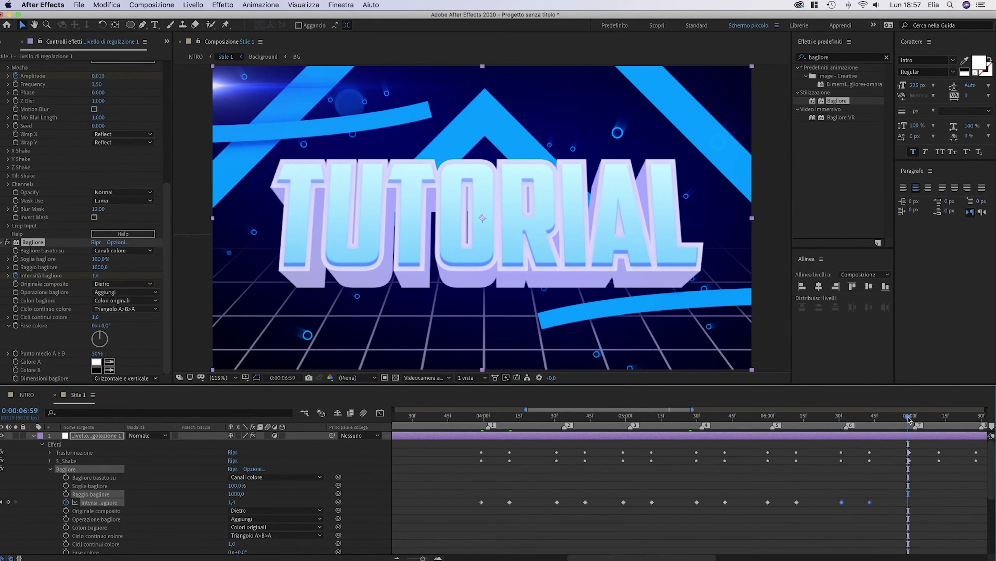
pyautogui.click(975, 417)
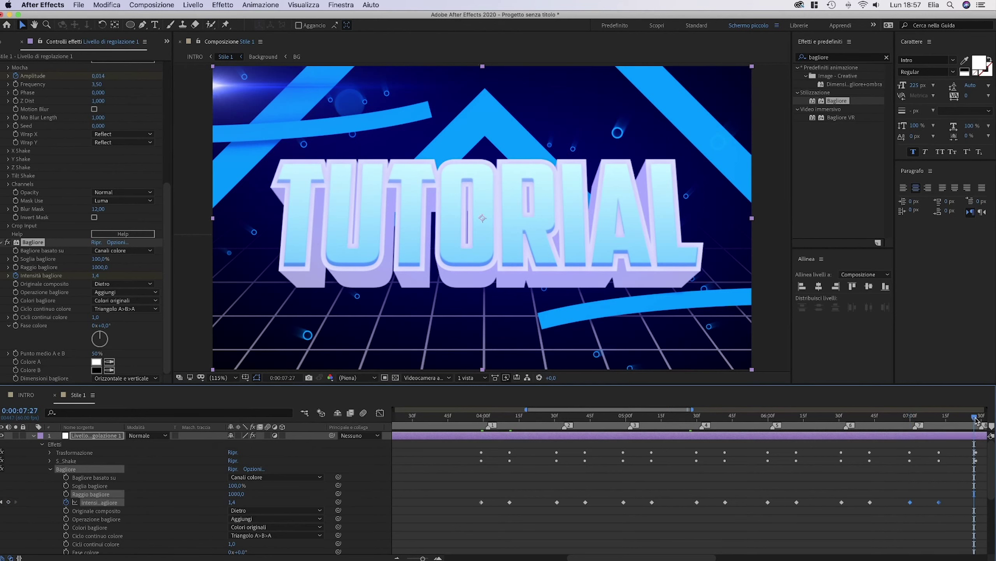
pyautogui.click(977, 417)
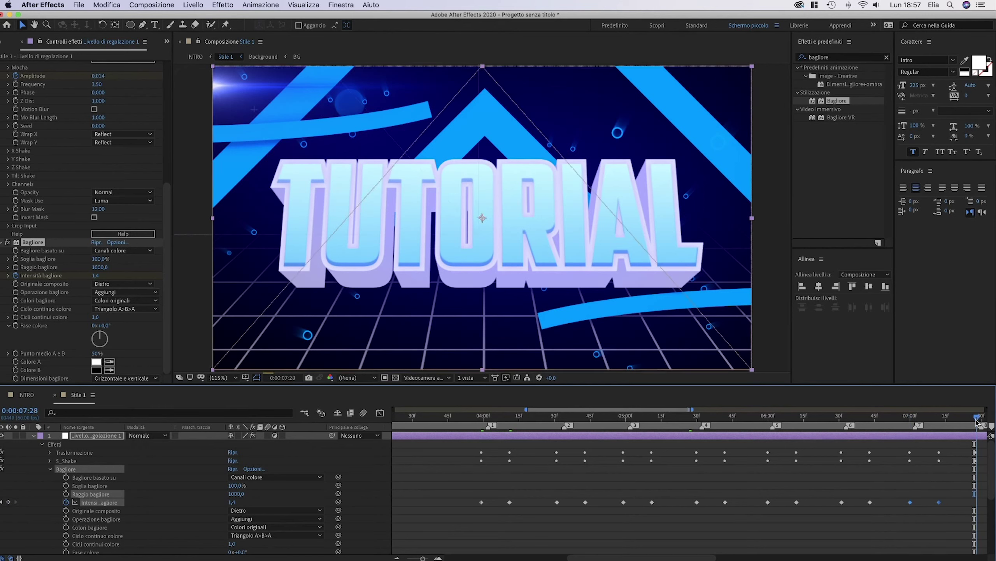
pyautogui.hotkey('ctrl', 'v')
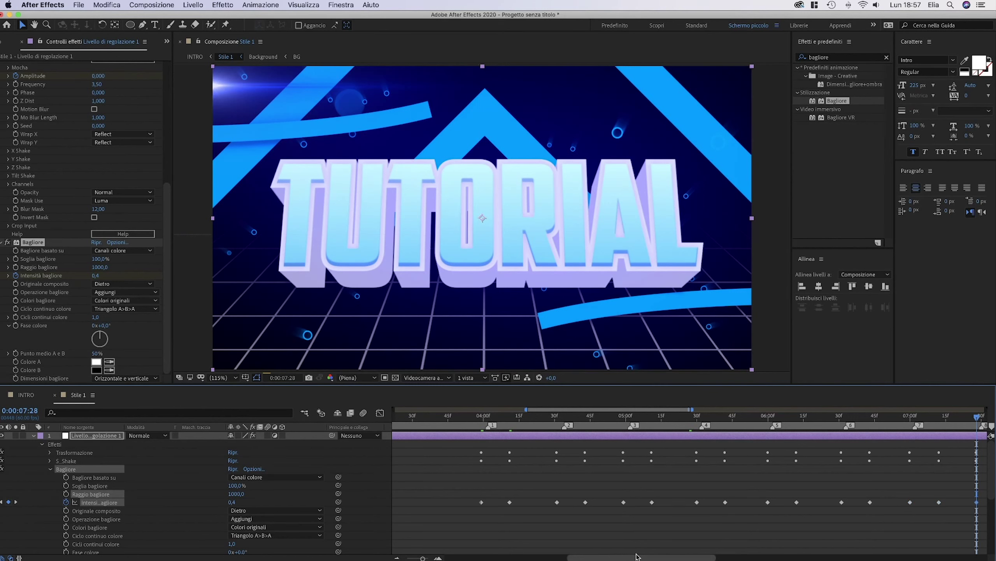
pyautogui.moveTo(637, 556); pyautogui.dragTo(720, 556)
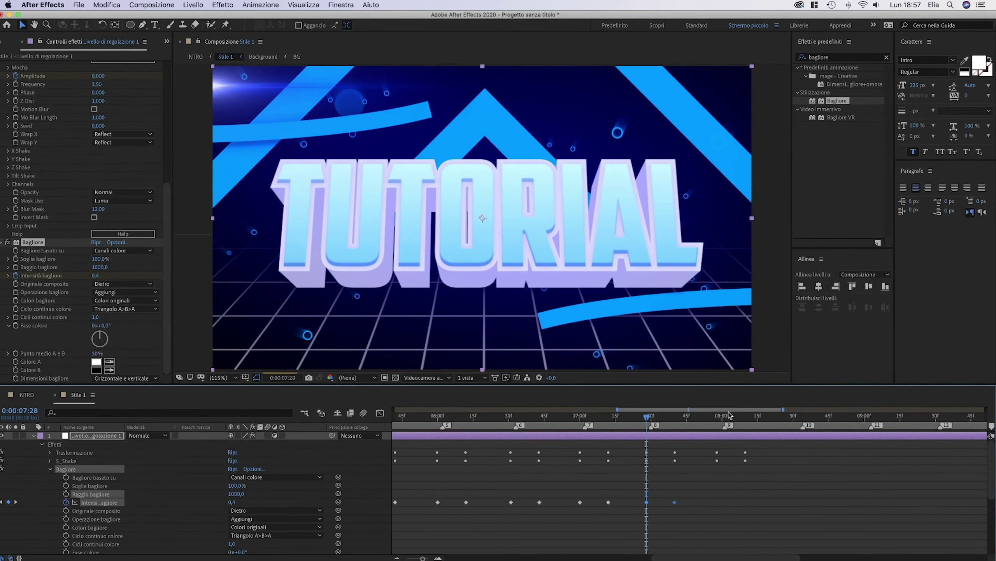
pyautogui.click(716, 421)
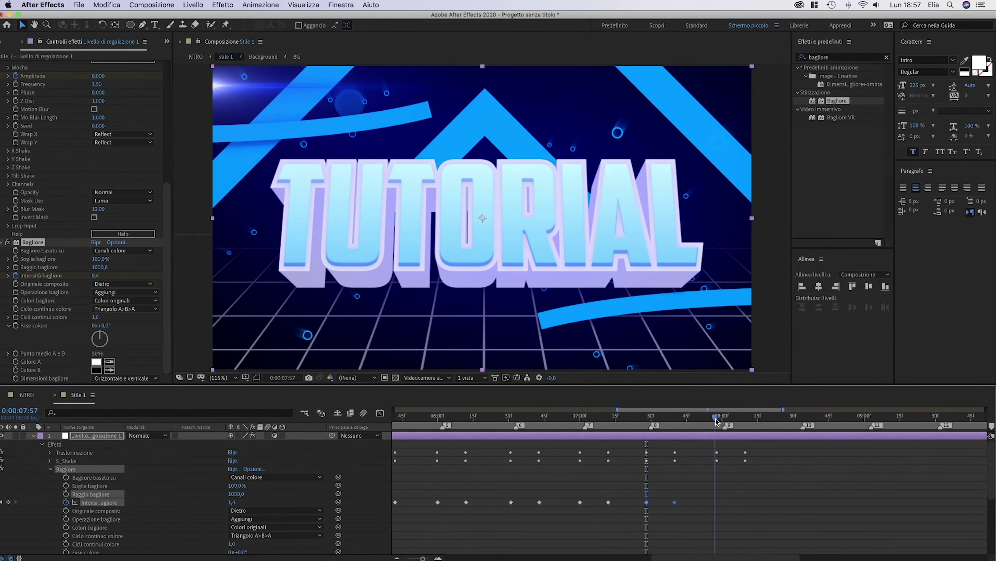
pyautogui.press('super+v')
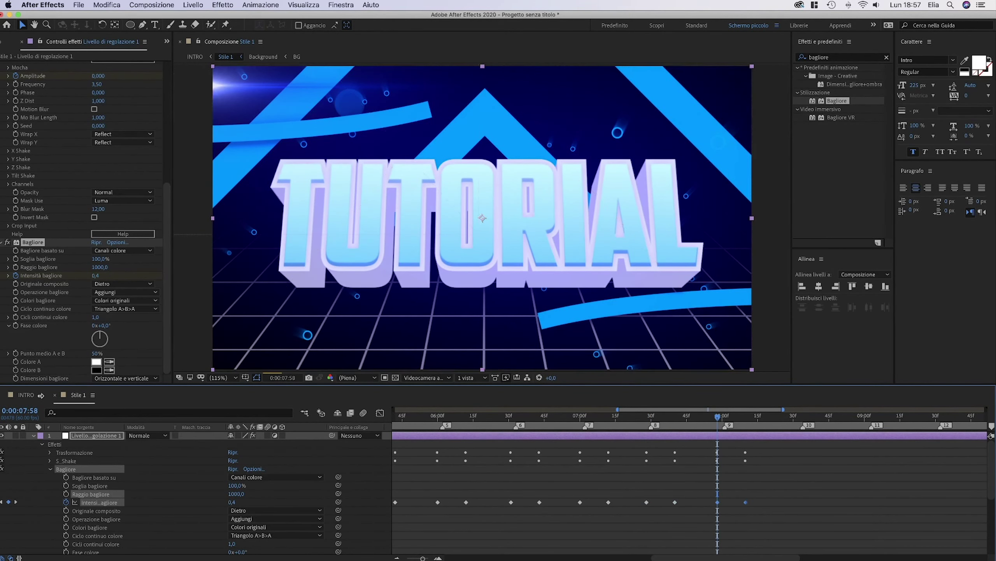
# Close the Stile 1 composition, hide the graph editor in INTRO and move to 0:00:08:20
pyautogui.click(55, 395)
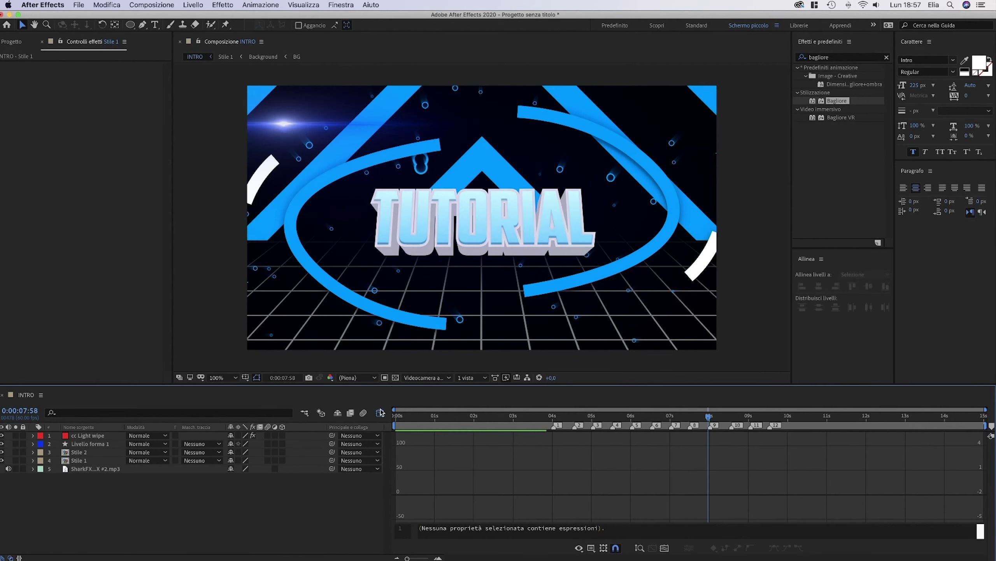
pyautogui.click(380, 412)
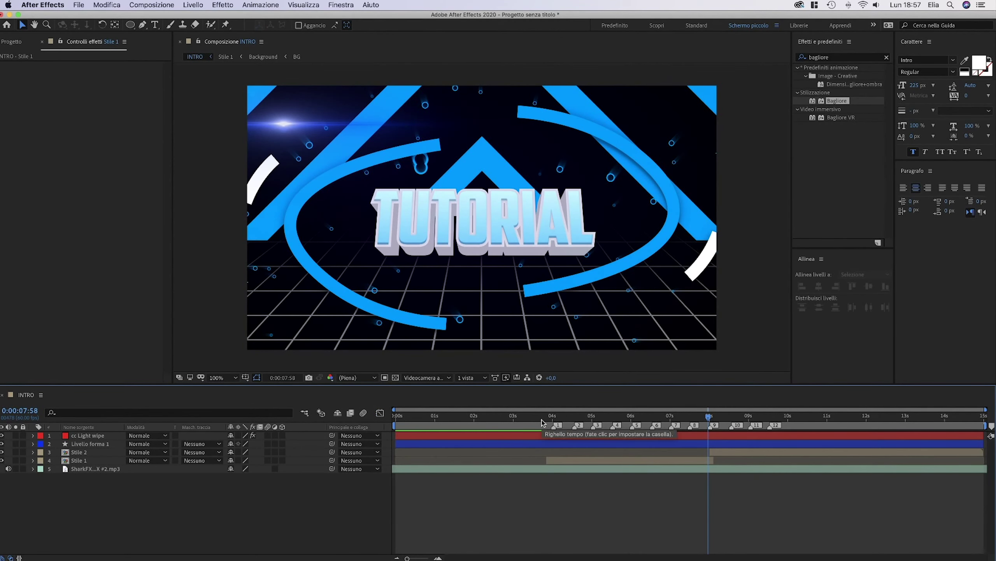
pyautogui.click(724, 418)
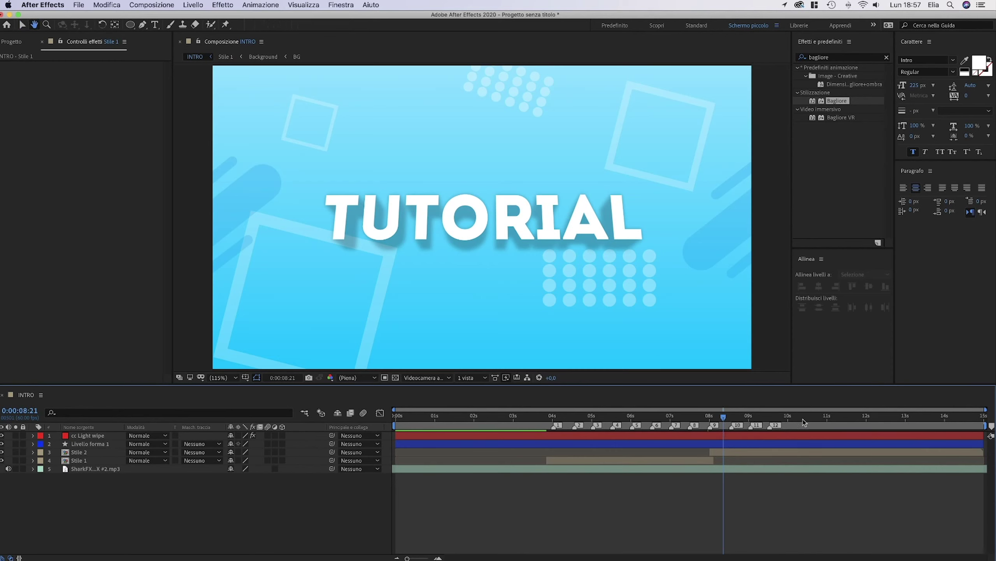
pyautogui.press('pageup')
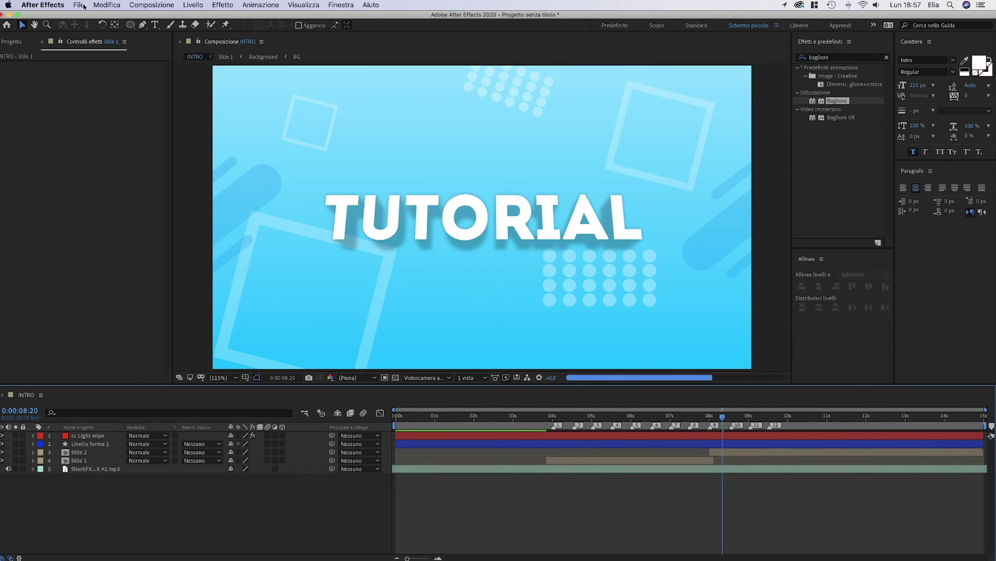
# Save the project as "Intro tutorial" in the Proggetti AE folder
pyautogui.click(81, 5)
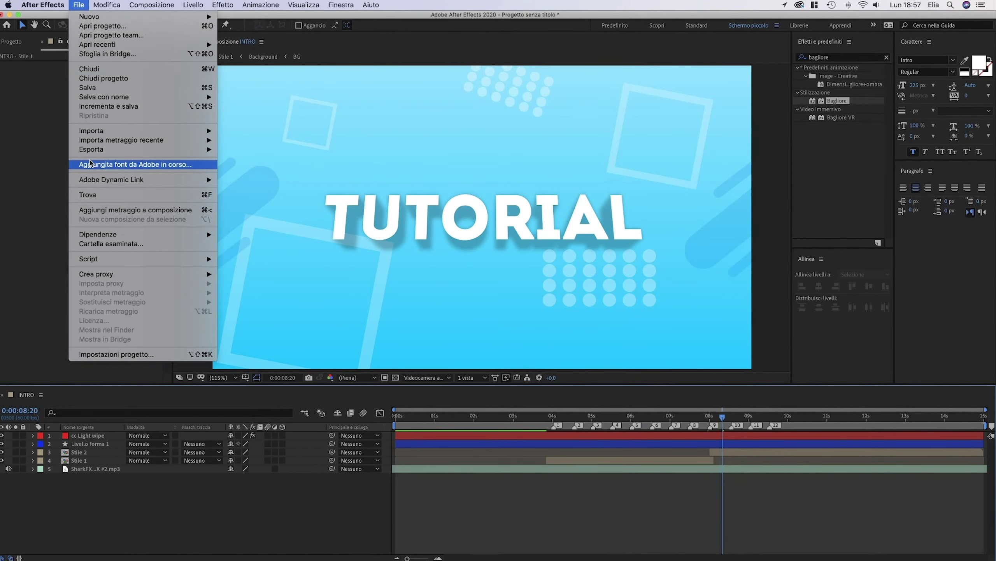
pyautogui.moveTo(198, 96)
pyautogui.click(232, 97)
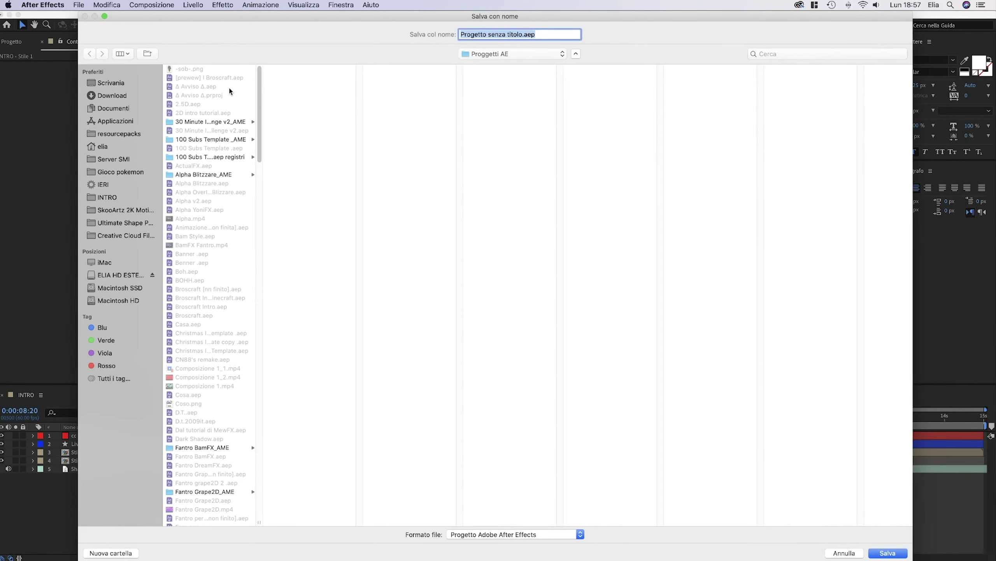
pyautogui.write('Intro tutorial')
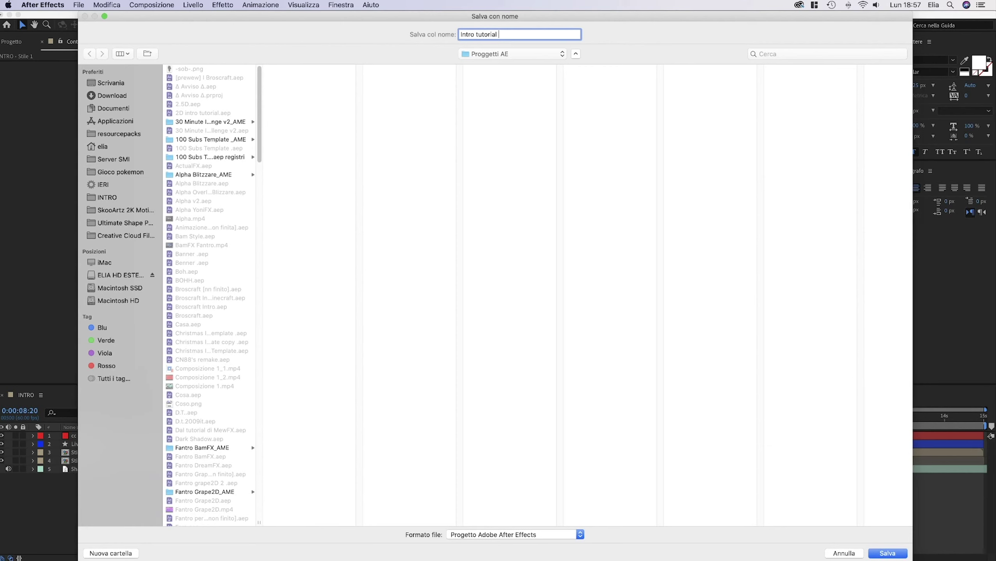
pyautogui.press('Return')
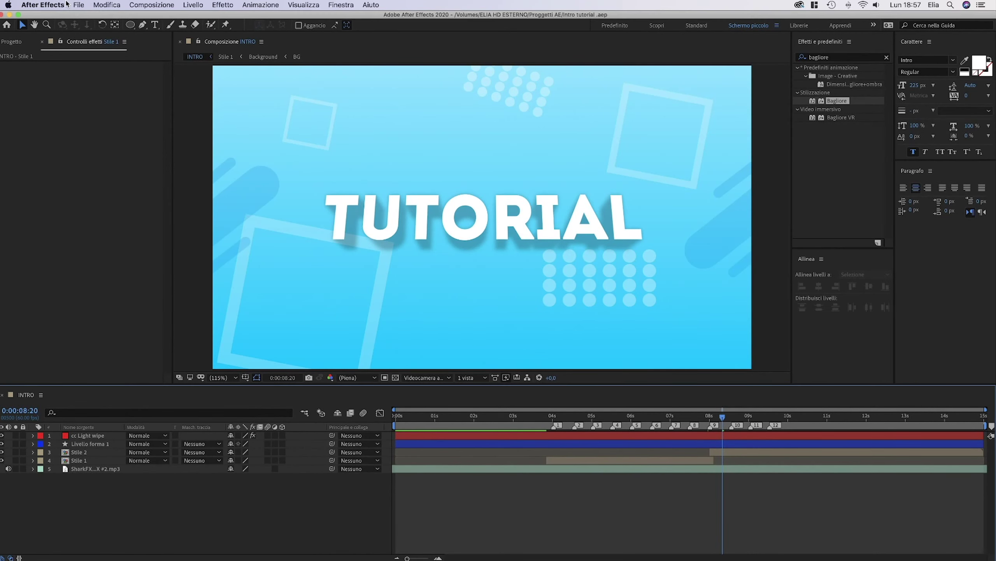
# Switch to the Streamlabs OBS window
pyautogui.click(79, 6)
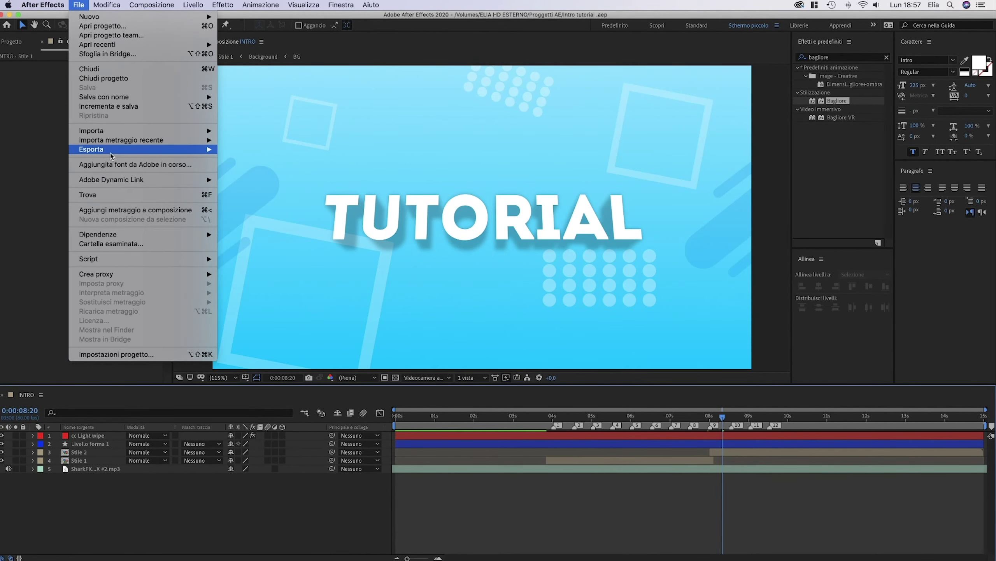
pyautogui.click(42, 149)
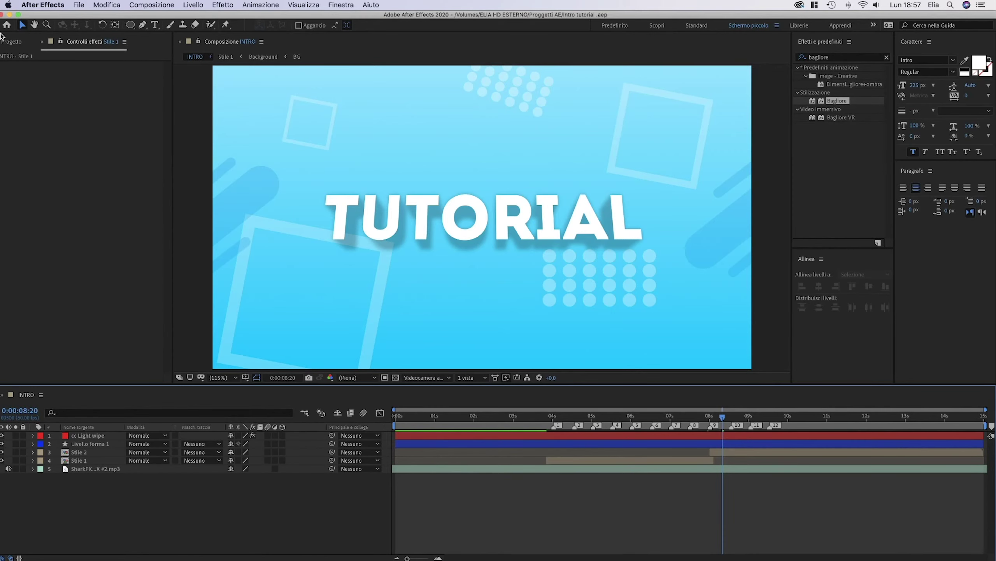
pyautogui.hotkey('ctrl', 'Up')
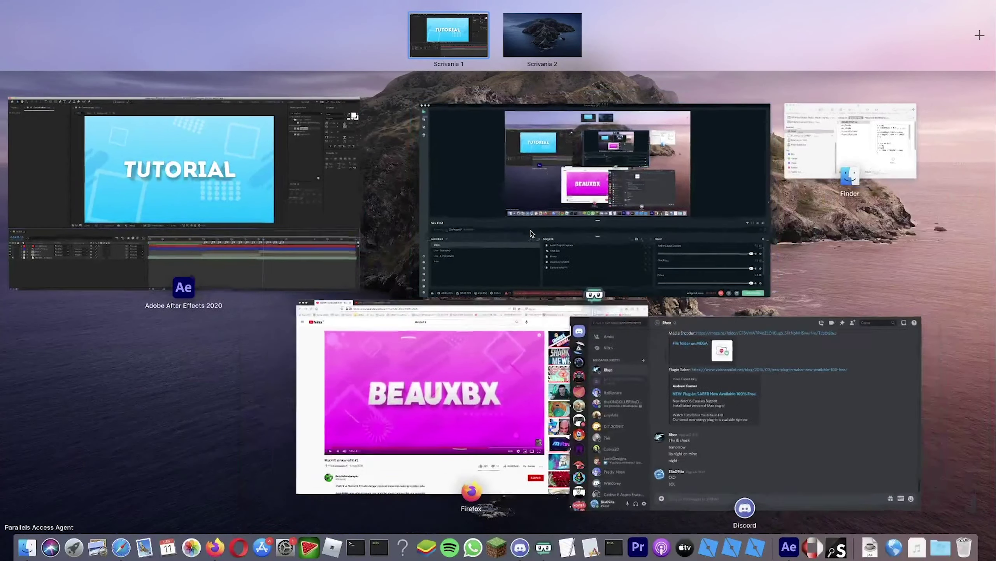
pyautogui.click(531, 233)
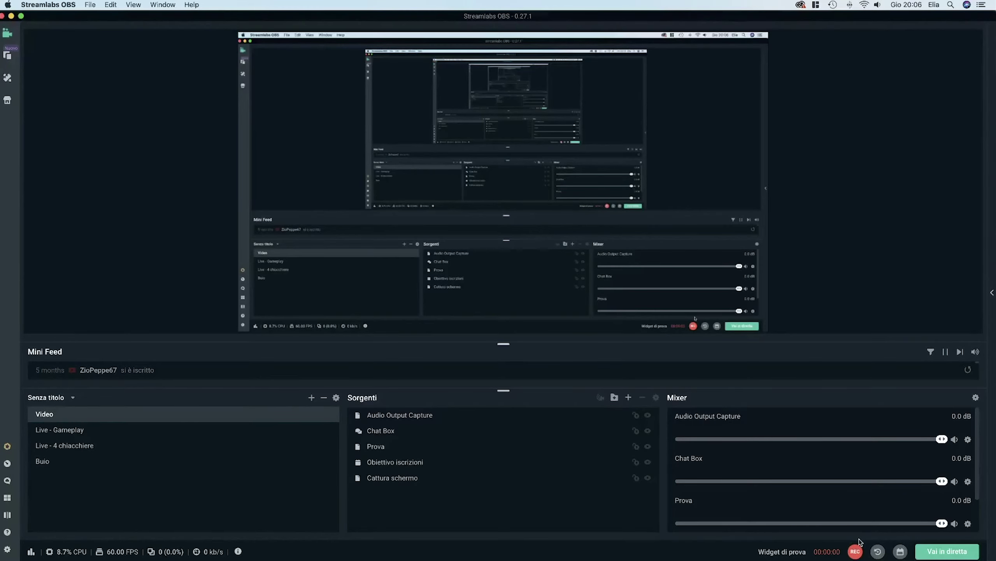
# Switch to Finder and bring INTRO.mp4 into the After Effects project and its INTRO composition
pyautogui.press('super+Tab')
pyautogui.press('super+Tab')
pyautogui.press('super+Tab')
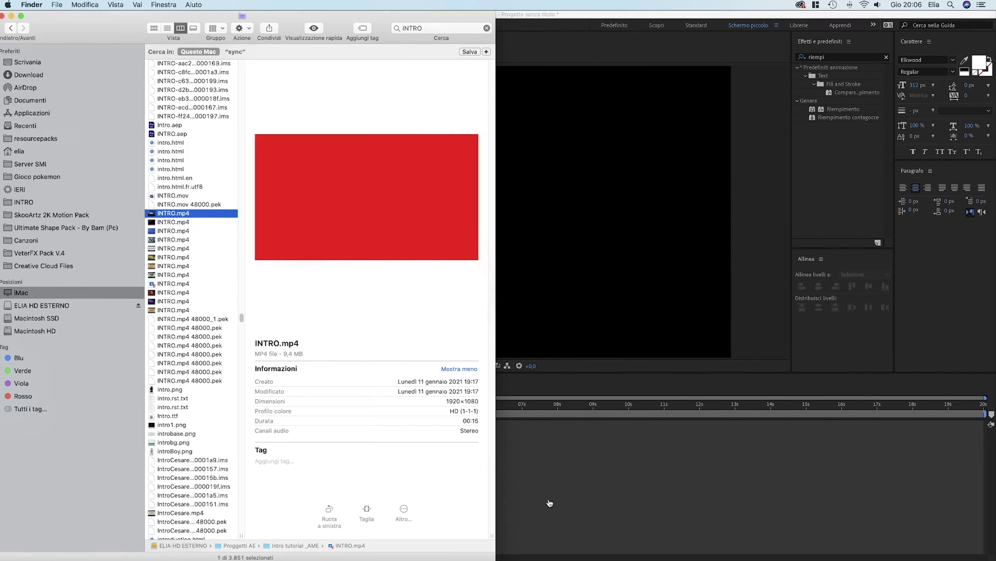
pyautogui.moveTo(193, 215); pyautogui.dragTo(170, 466)
pyautogui.press('super+Tab')
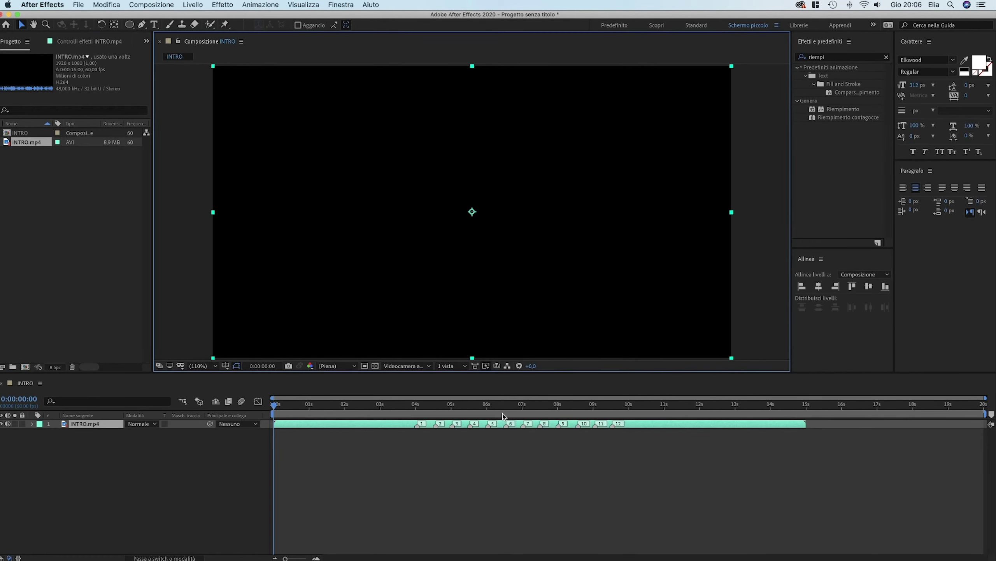
# Go to 0:00:08:01 in INTRO and shorten the work area to end with the clip at 15 seconds
pyautogui.click(558, 407)
pyautogui.click(559, 409)
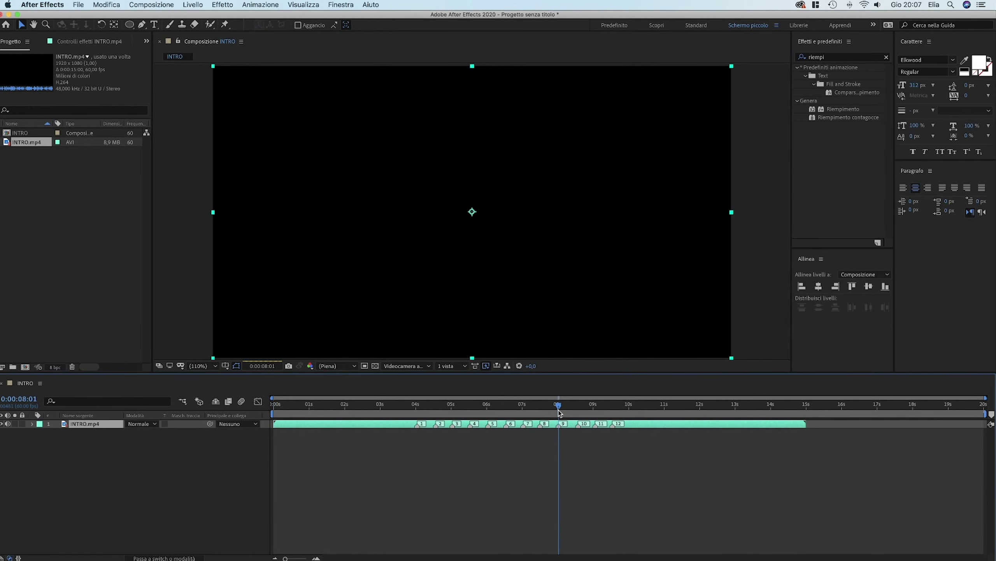
pyautogui.moveTo(984, 413)
pyautogui.mouseDown()
pyautogui.moveTo(786, 412)
pyautogui.moveTo(808, 411)
pyautogui.mouseUp()
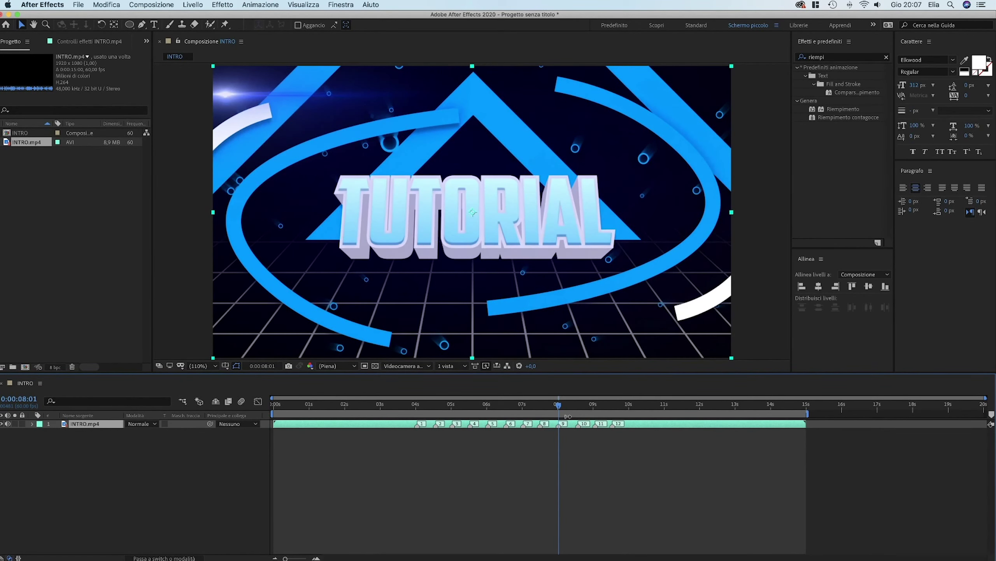
# Add a new adjustment layer above INTRO.mp4 in the INTRO composition
pyautogui.click(138, 442)
pyautogui.rightClick(93, 446)
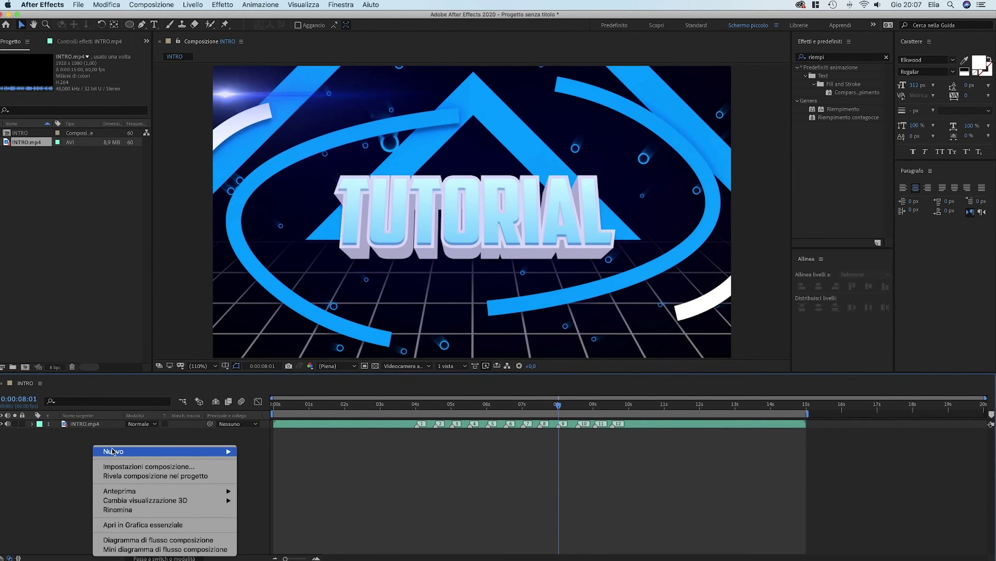
pyautogui.moveTo(117, 451)
pyautogui.click(298, 525)
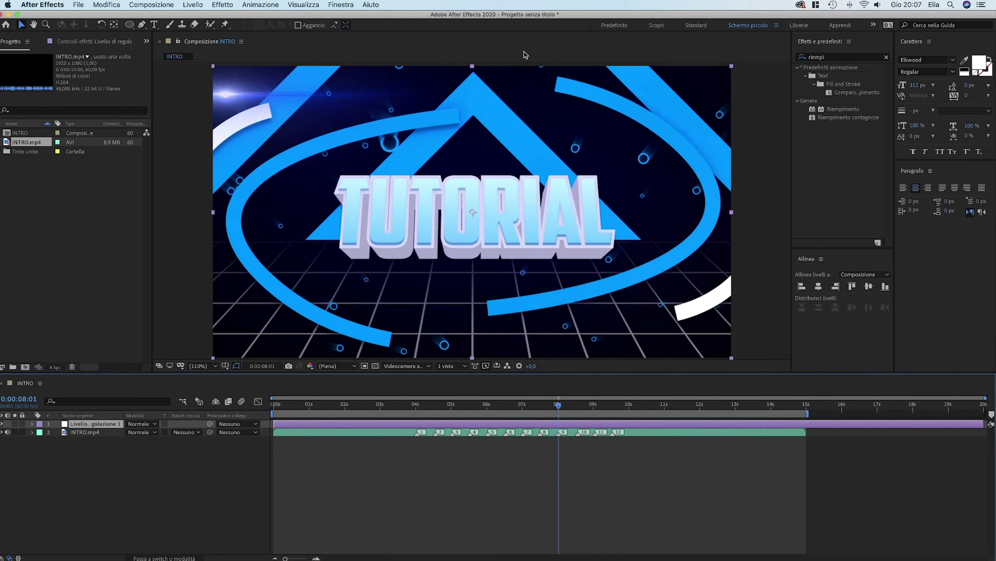
pyautogui.click(844, 57)
pyautogui.write('satura')
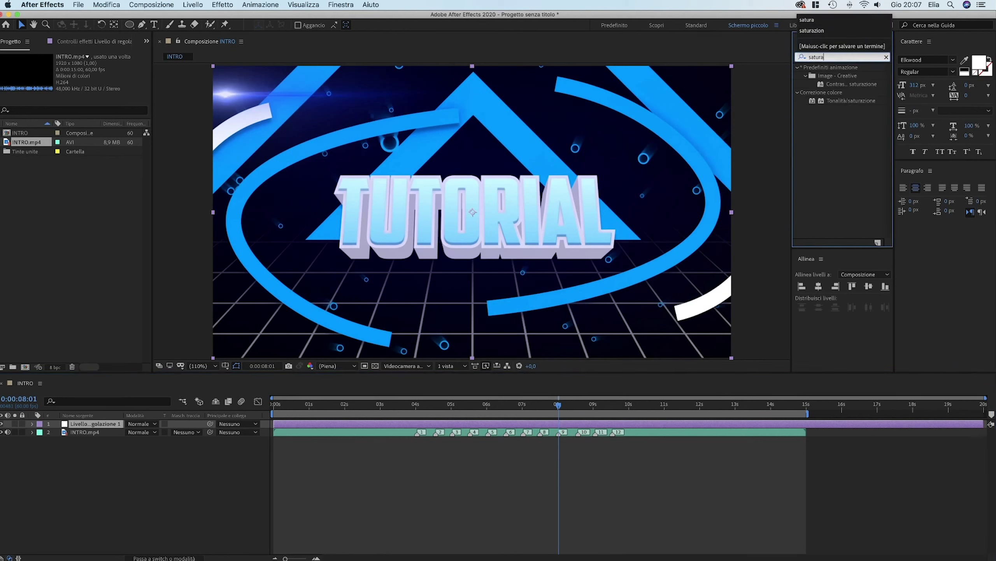
pyautogui.press('BackSpace')
pyautogui.press('BackSpace')
pyautogui.press('BackSpace')
pyautogui.press('BackSpace')
pyautogui.press('BackSpace')
pyautogui.press('BackSpace')
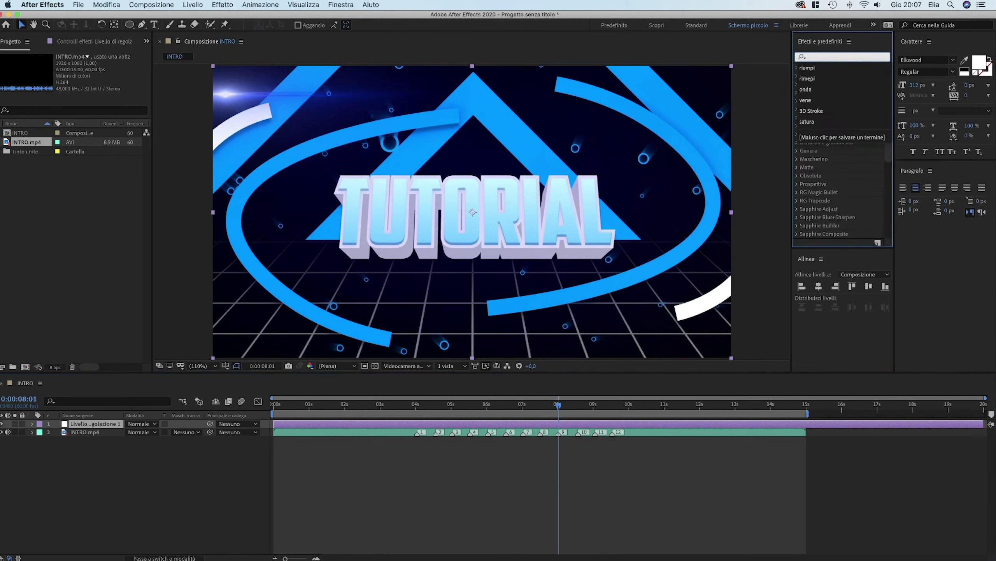
# Find the Trasformazione distortion effect with the search "Trasf" and apply it to the adjustment layer
pyautogui.write('Tra')
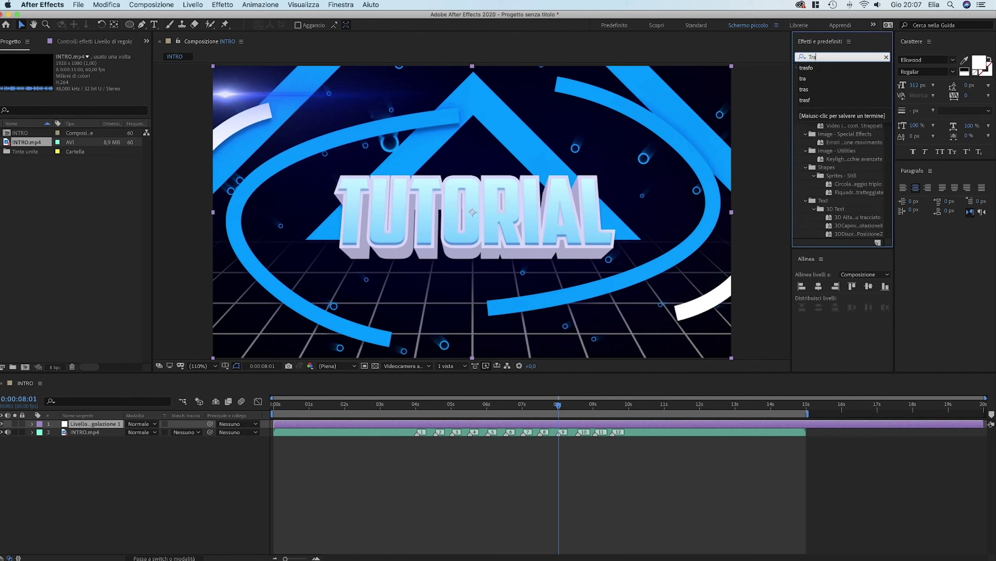
pyautogui.write('sf')
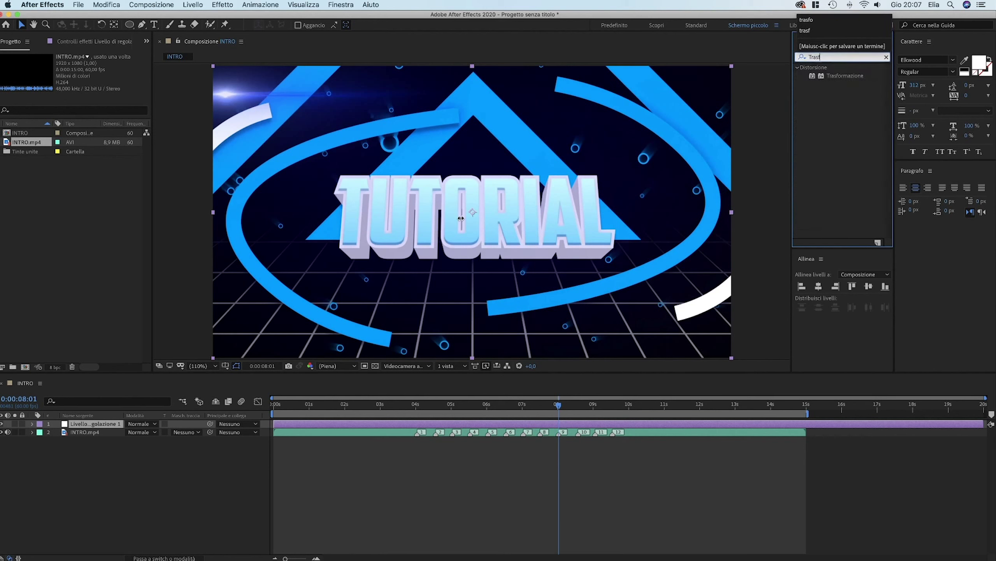
pyautogui.click(844, 77)
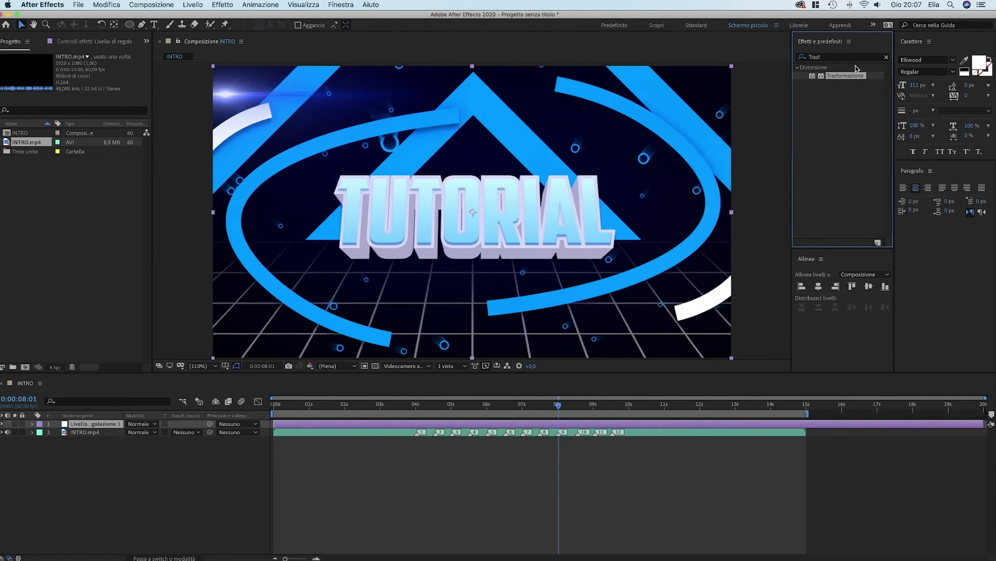
pyautogui.doubleClick(847, 76)
# Make the adjustment layer start at the style change at 0:00:08:02
pyautogui.click(579, 405)
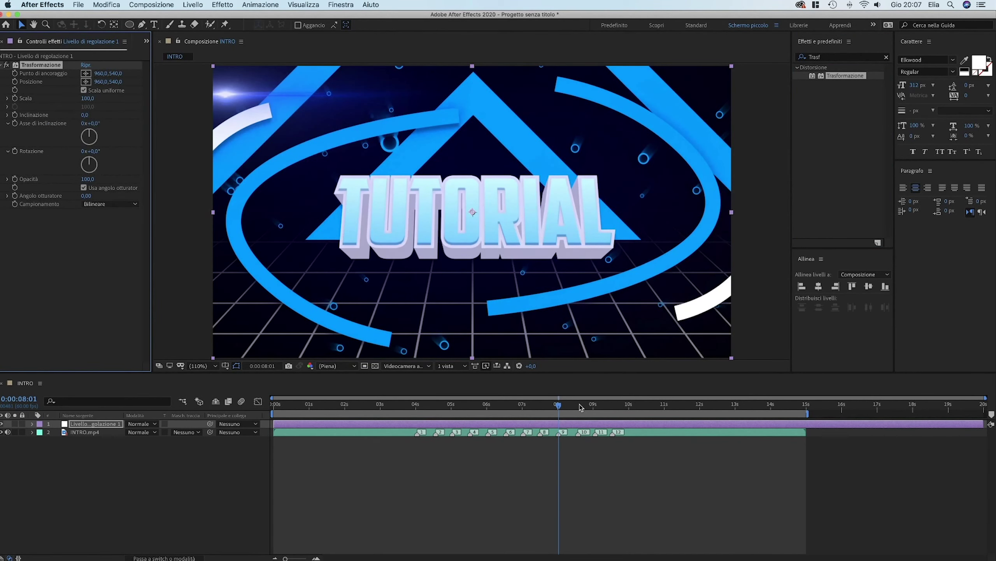
pyautogui.moveTo(579, 406); pyautogui.dragTo(560, 423)
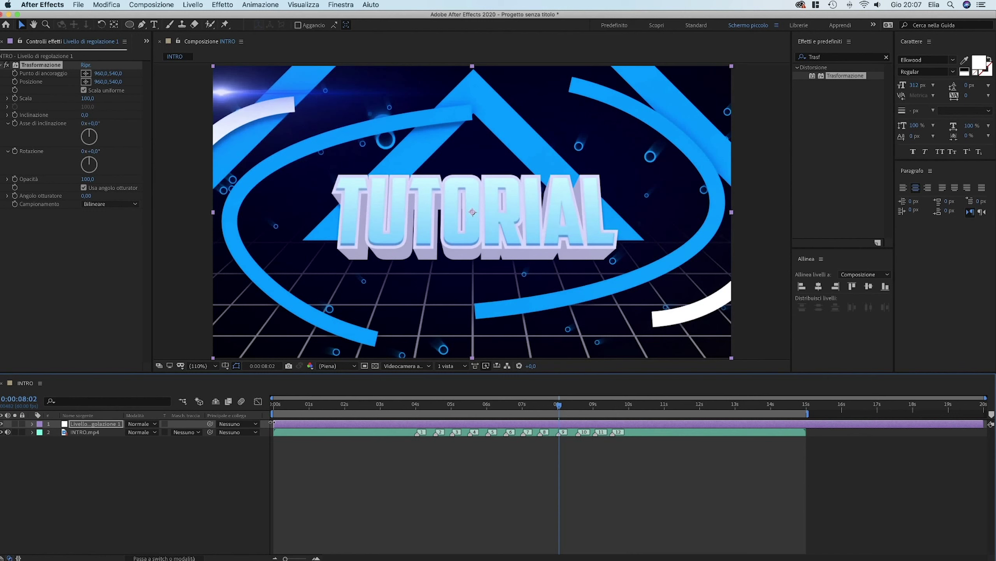
pyautogui.click(559, 423)
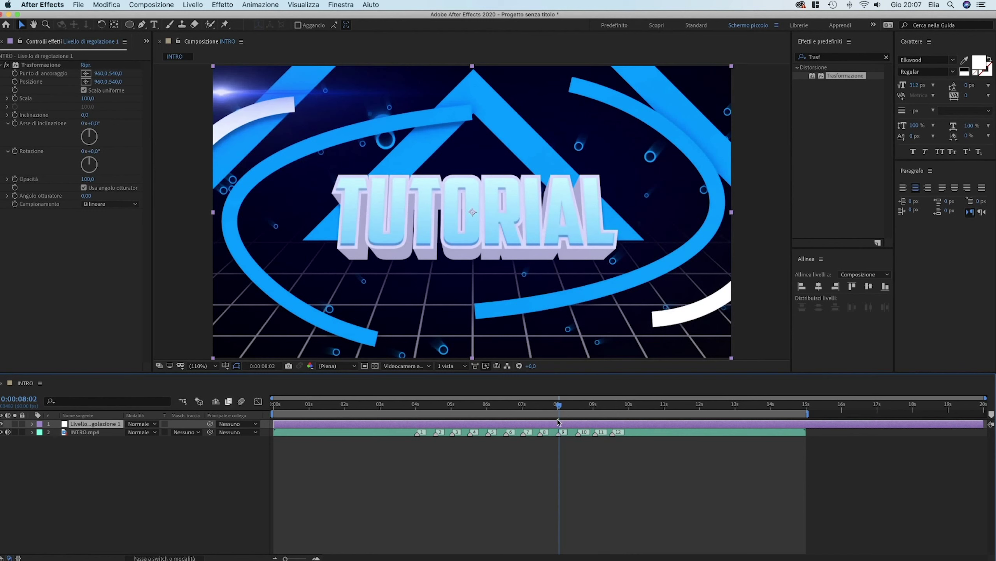
pyautogui.moveTo(301, 427); pyautogui.dragTo(557, 423)
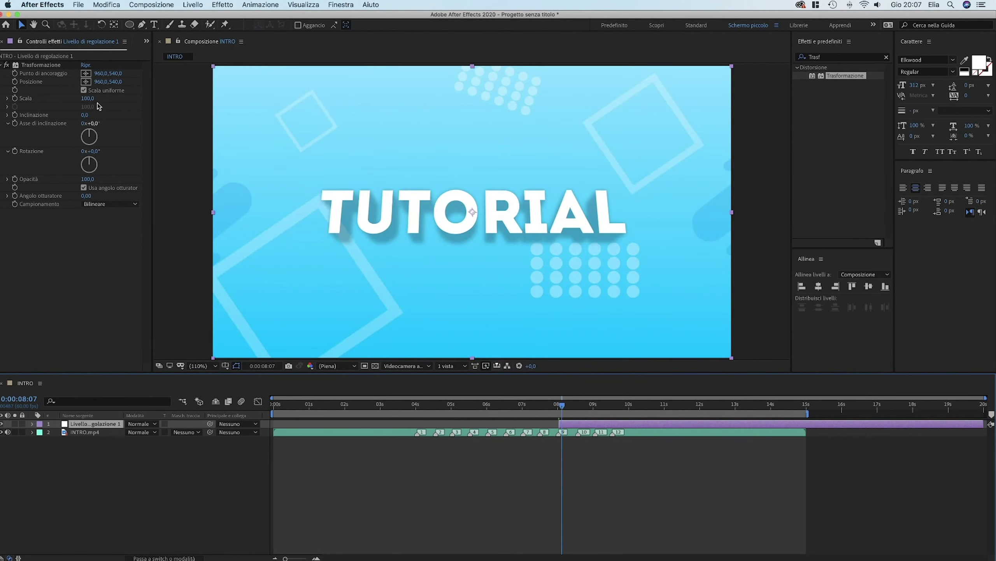
# Keyframe the Trasformazione effect's Scala at 150 on 0:00:08:02 and at 100 on 0:00:08:04
pyautogui.press('e')
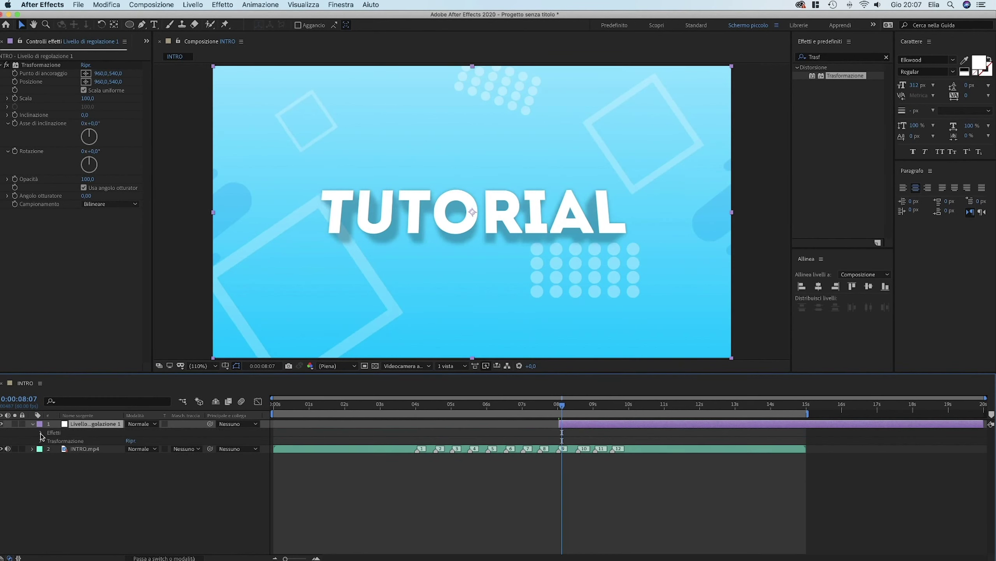
pyautogui.click(42, 438)
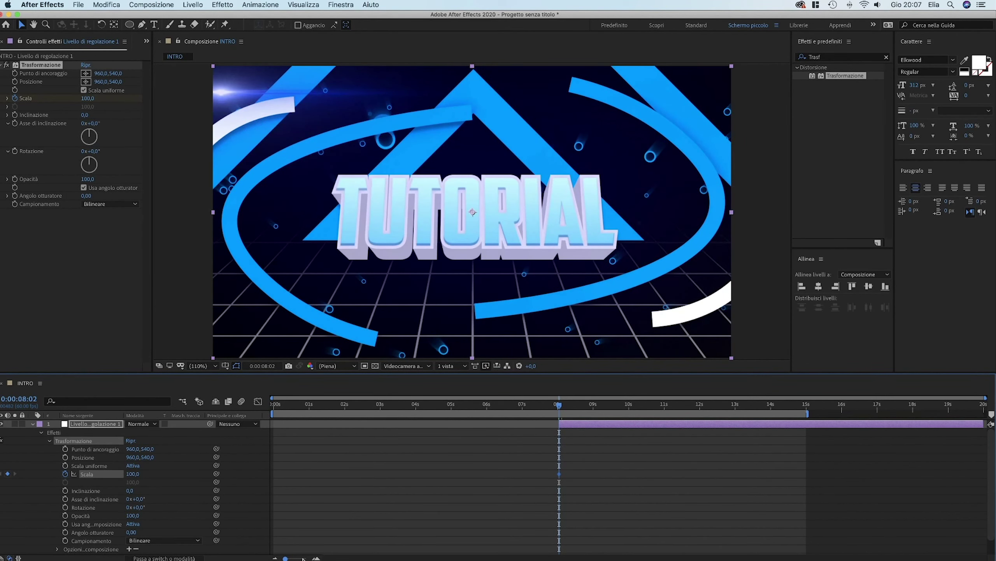
pyautogui.click(303, 559)
pyautogui.click(133, 473)
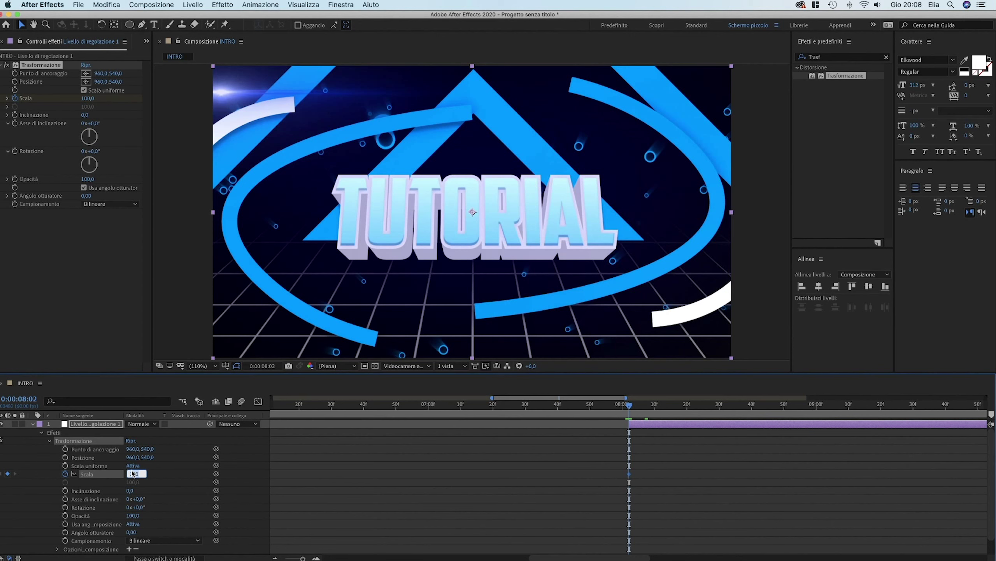
pyautogui.write('150')
pyautogui.press('Return')
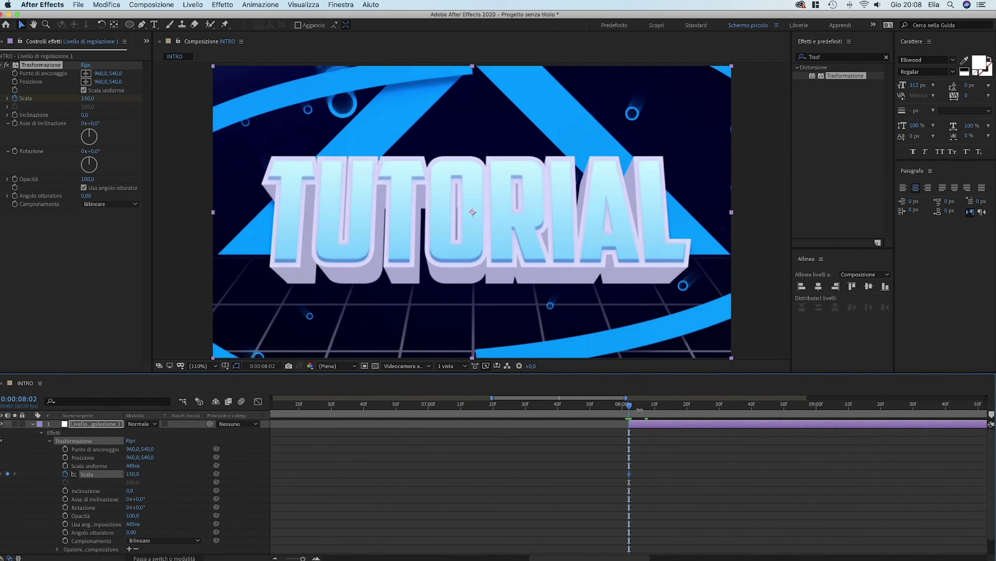
pyautogui.click(633, 405)
pyautogui.click(635, 406)
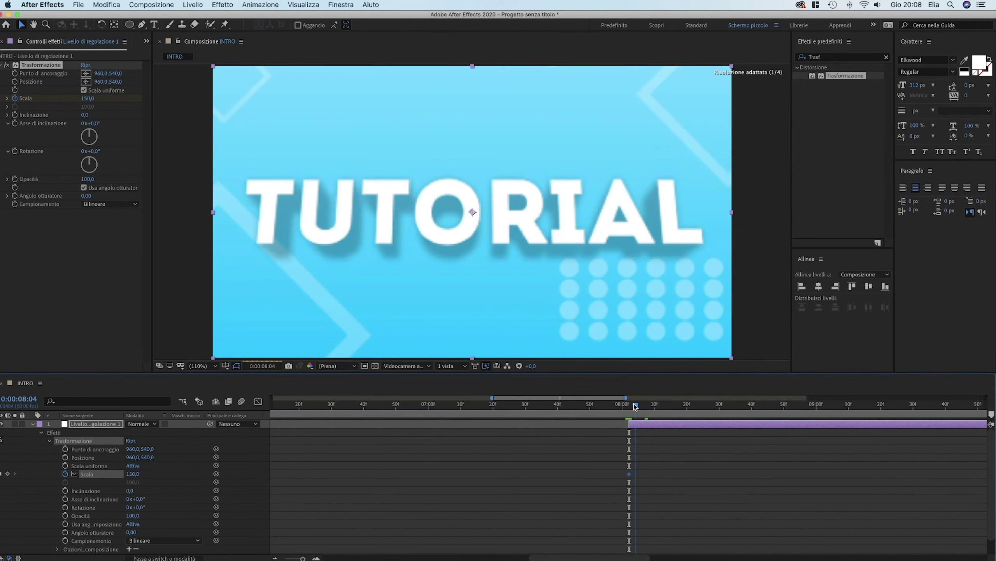
# Shape the Scala speed graph to peak just after 0:00:08:02 and ease out to zero speed at 0:00:08:04, and scrub back through the zoom
pyautogui.hotkey('shift', 'F3')
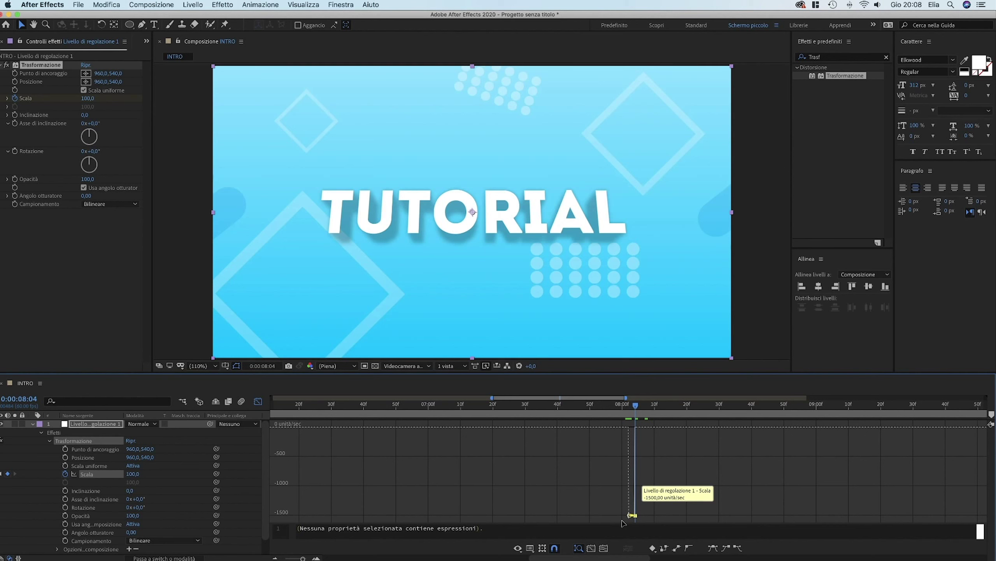
pyautogui.press('=')
pyautogui.press('=')
pyautogui.press('=')
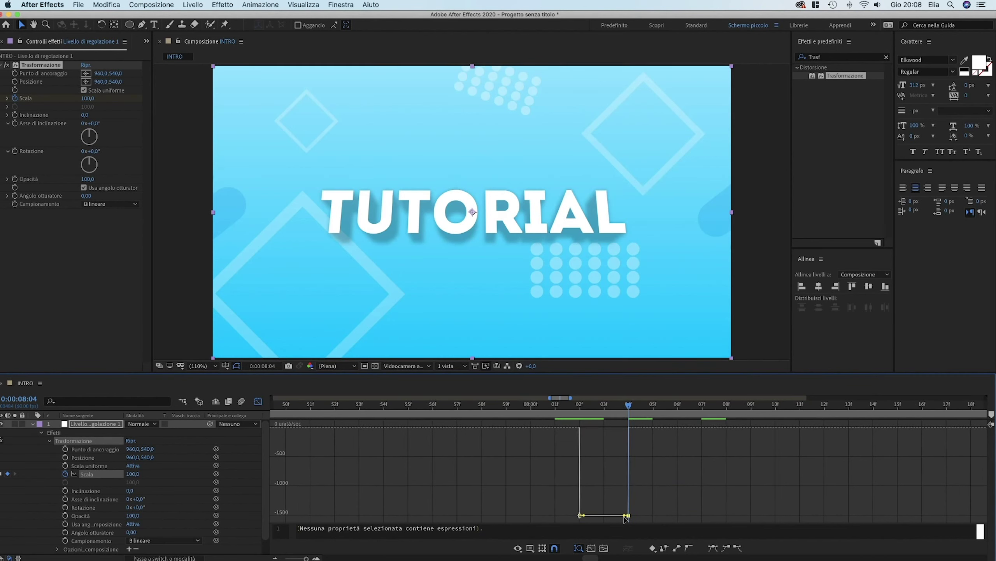
pyautogui.moveTo(626, 515); pyautogui.dragTo(560, 434)
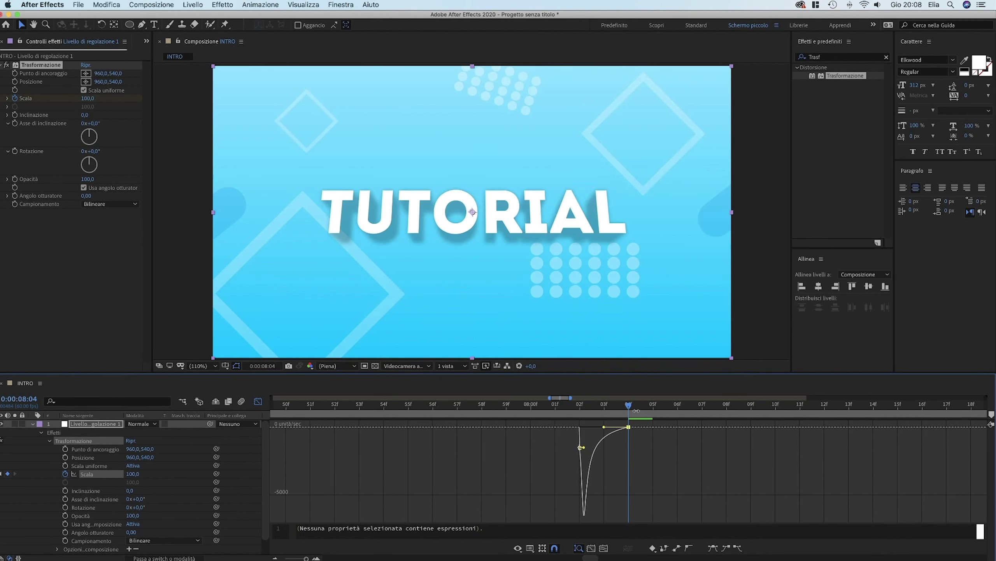
pyautogui.moveTo(637, 411); pyautogui.dragTo(580, 411)
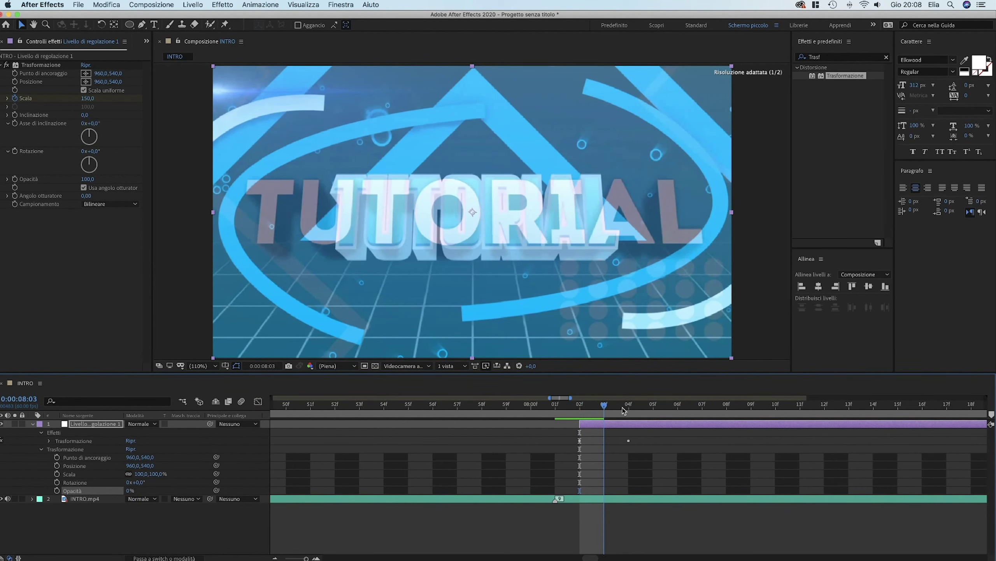
# Keyframe the adjustment layer's own Opacità at 0% with keyframes at 0:00:08:01 and 0:00:08:03
pyautogui.click(623, 407)
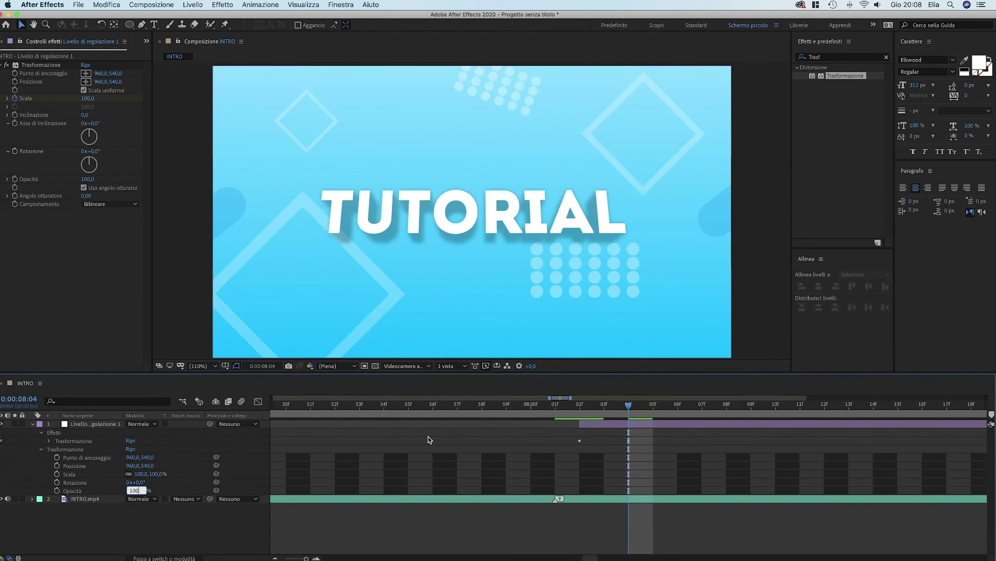
pyautogui.write('0')
pyautogui.press('Return')
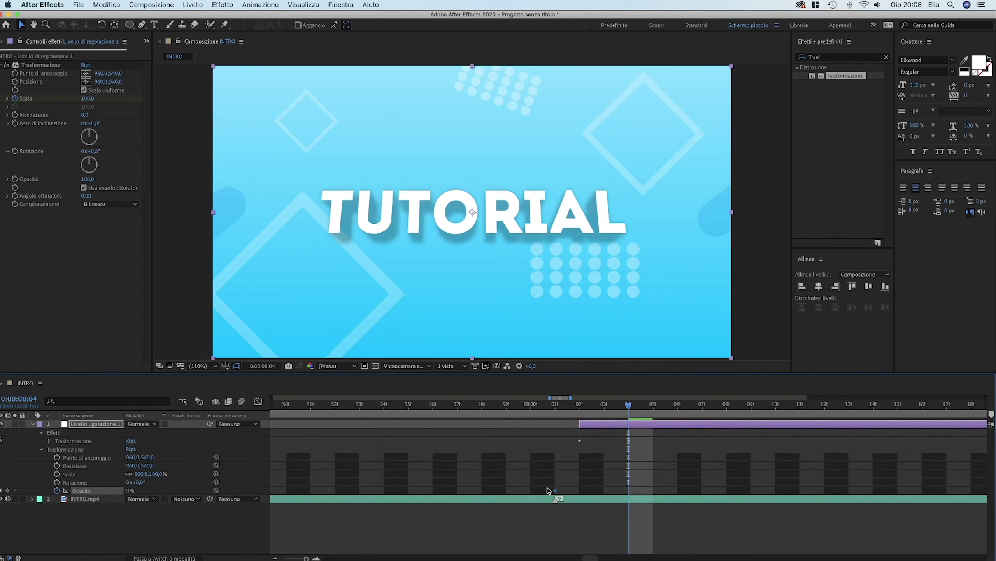
pyautogui.click(548, 489)
pyautogui.click(581, 408)
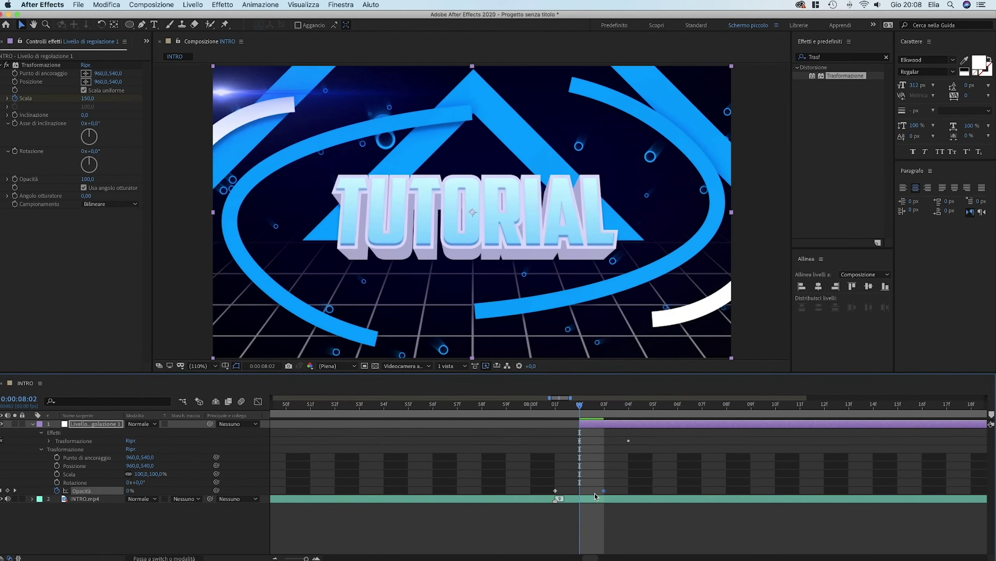